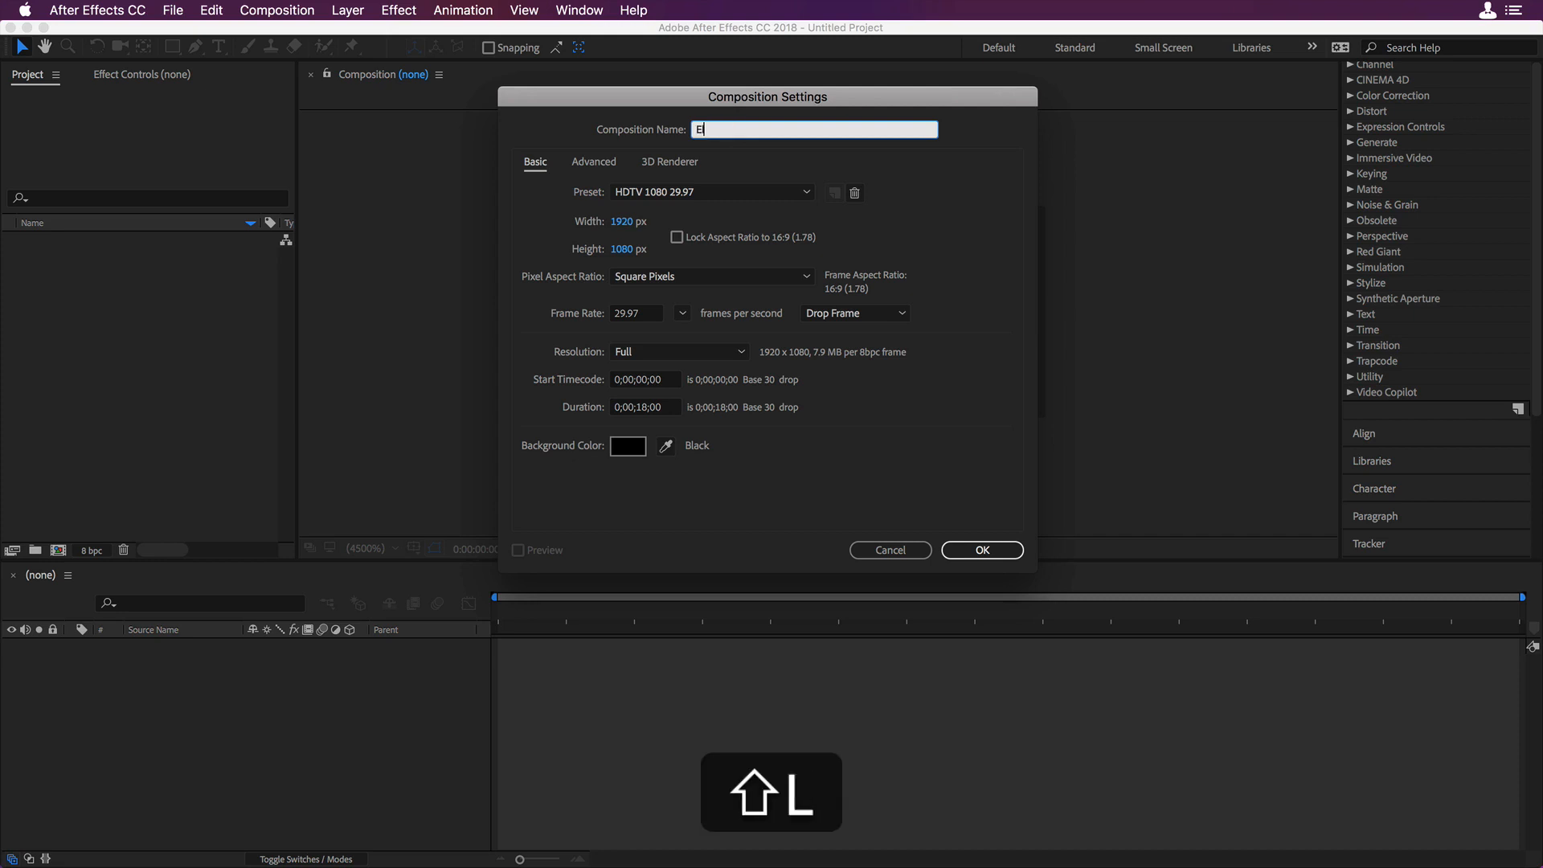
# - Name the new HDTV 1080 29.97, 18-second composition "Elon's Space Adventure" and create it
pyautogui.write('pace Adventure')
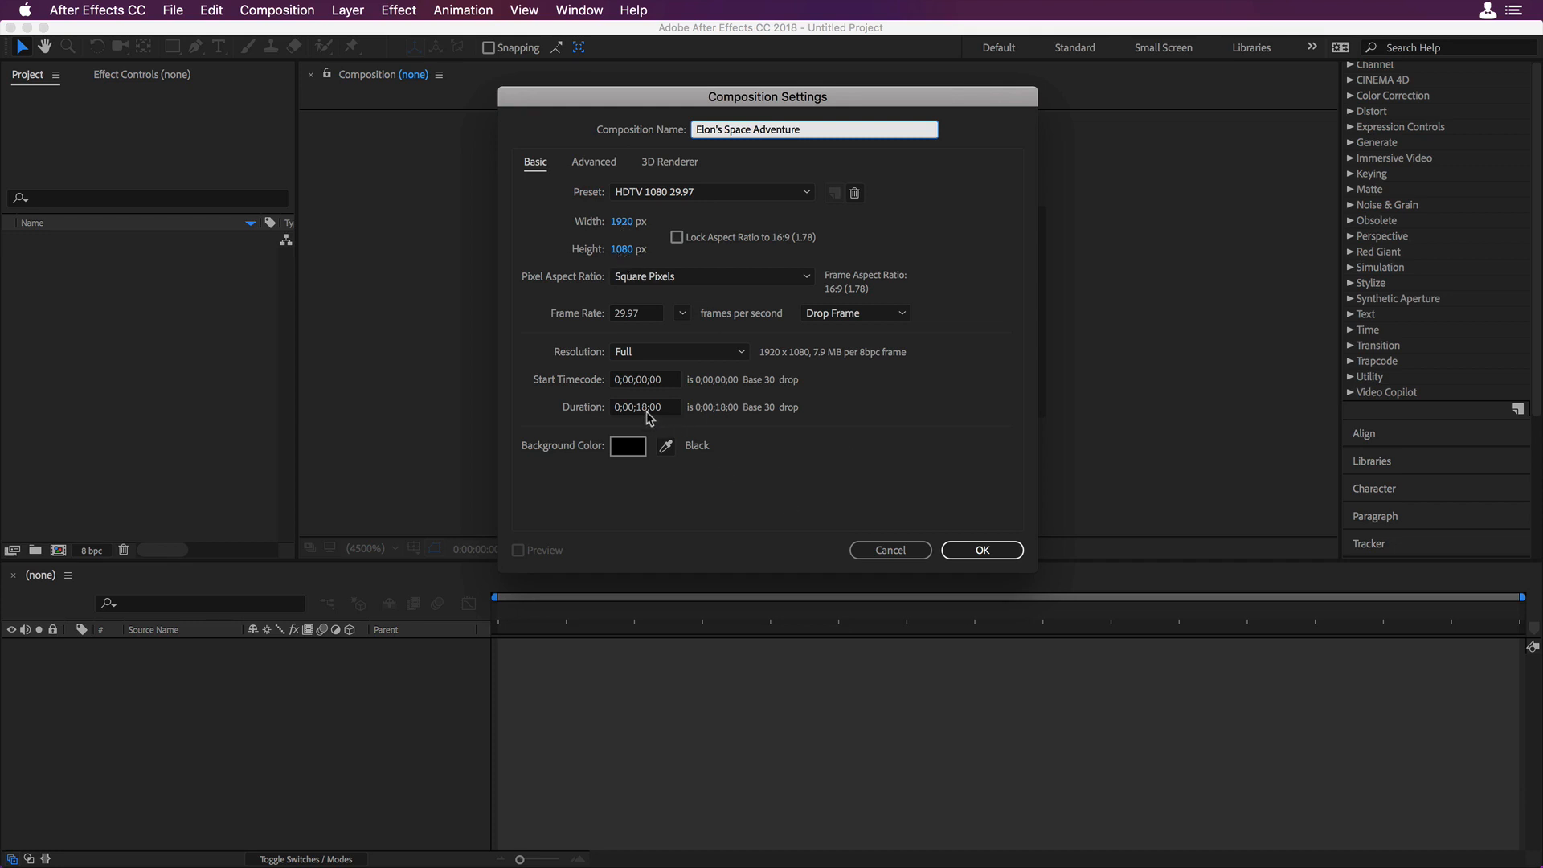
pyautogui.click(980, 549)
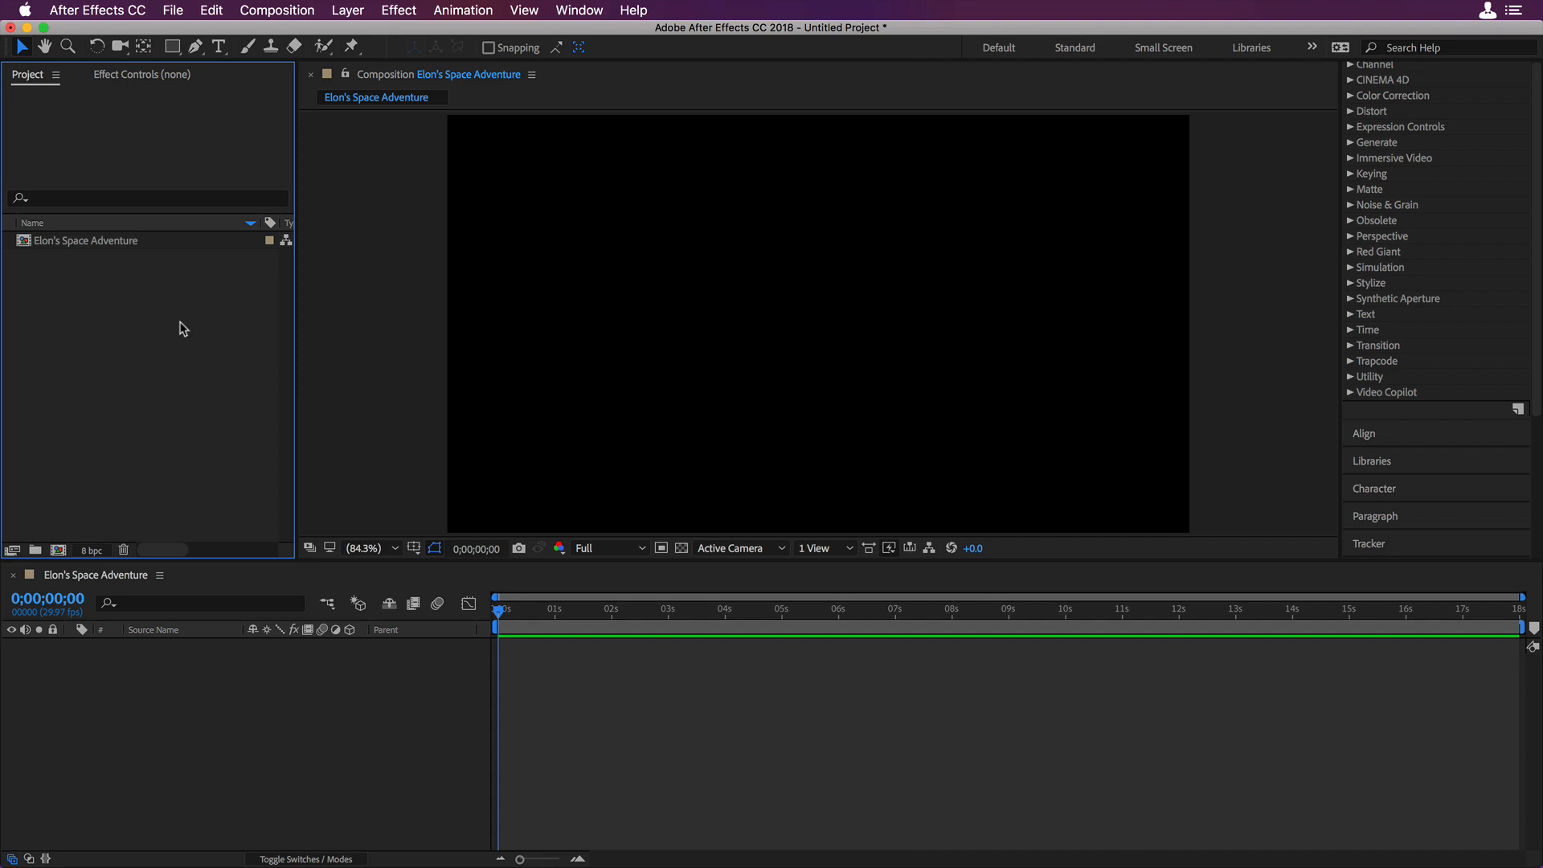
# - Import the 1. Run, 2. Walk, 3. Stage, 4. Car and 5. Extras folders from the Assets folder into the project
pyautogui.rightClick(135, 328)
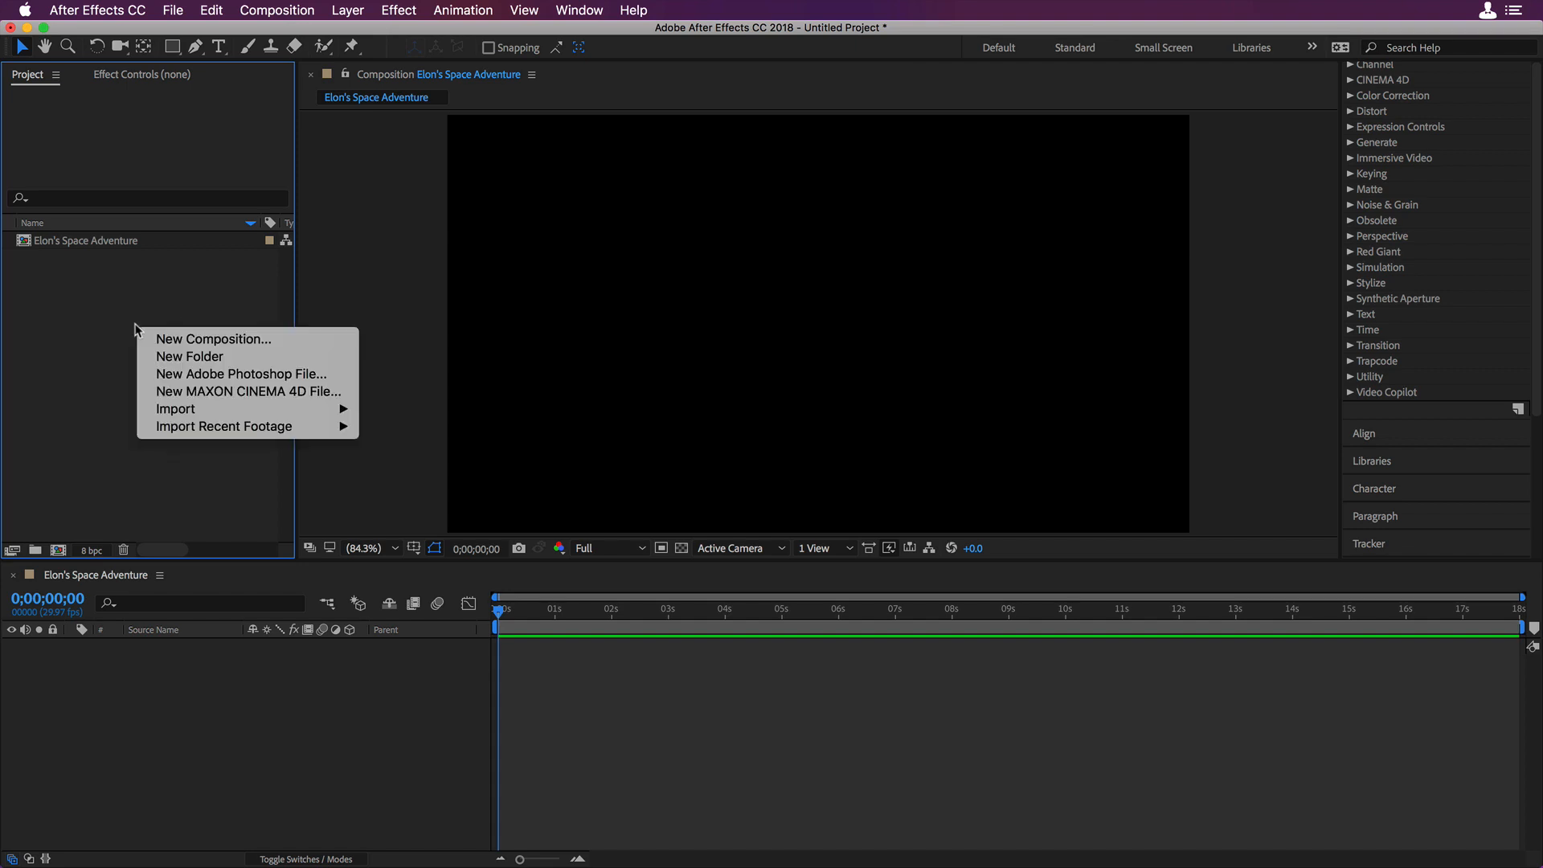
pyautogui.moveTo(244, 411)
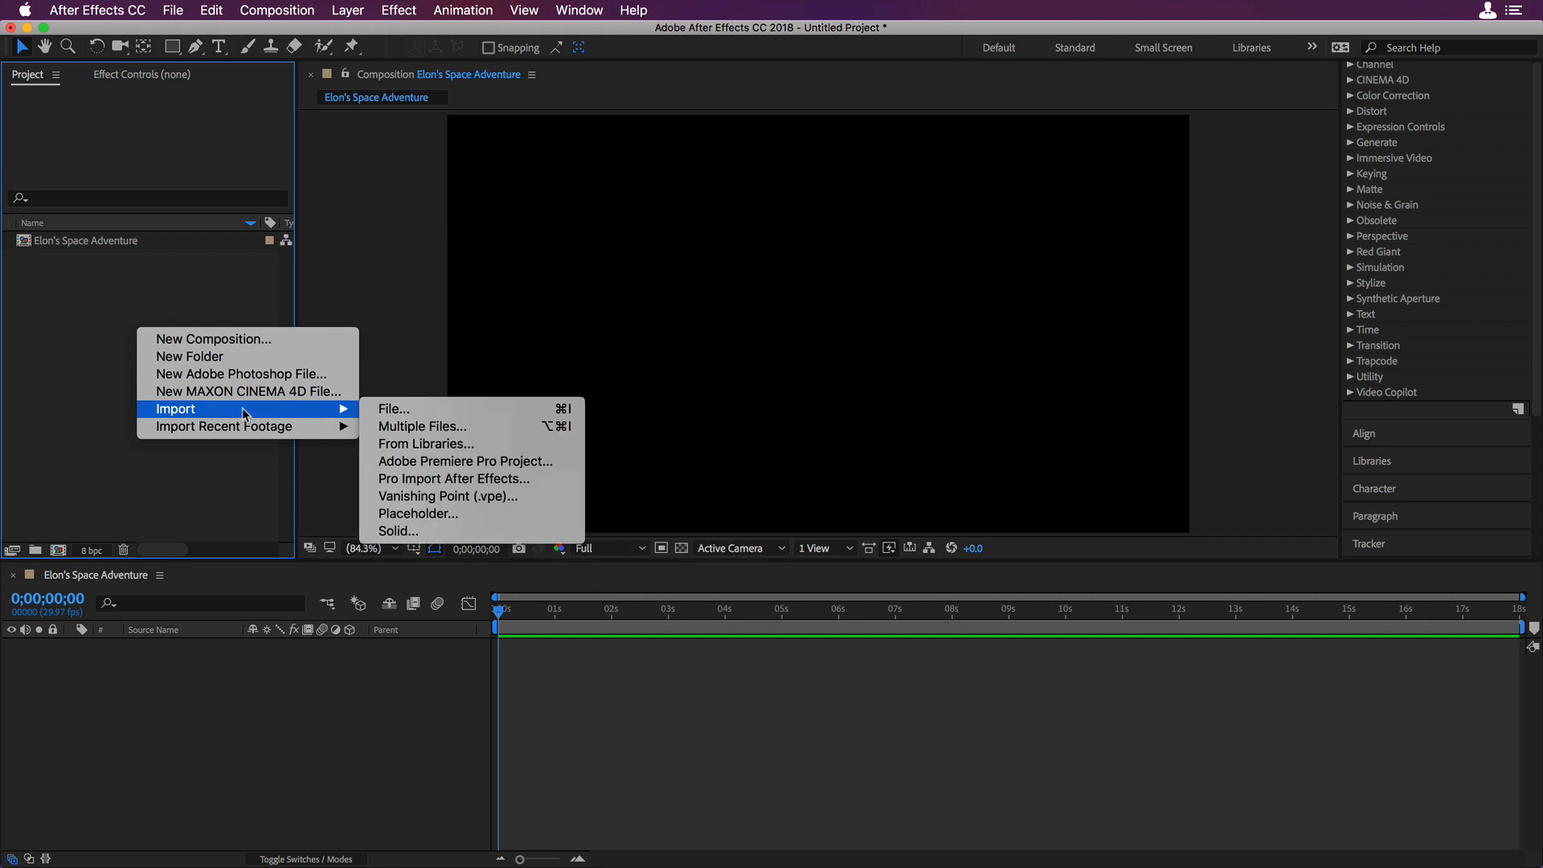
pyautogui.click(429, 412)
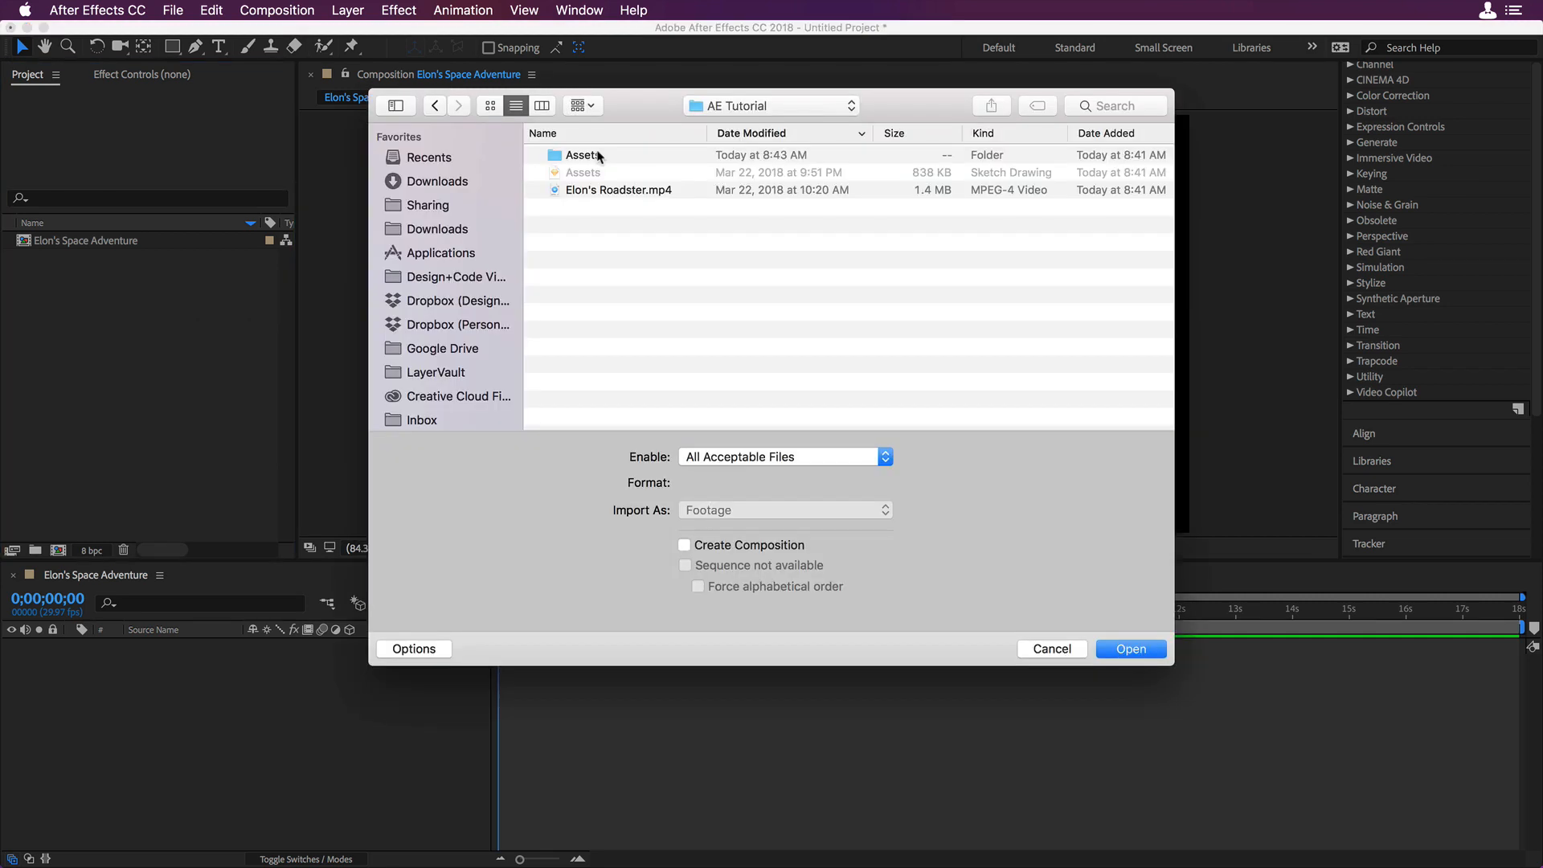
pyautogui.doubleClick(599, 156)
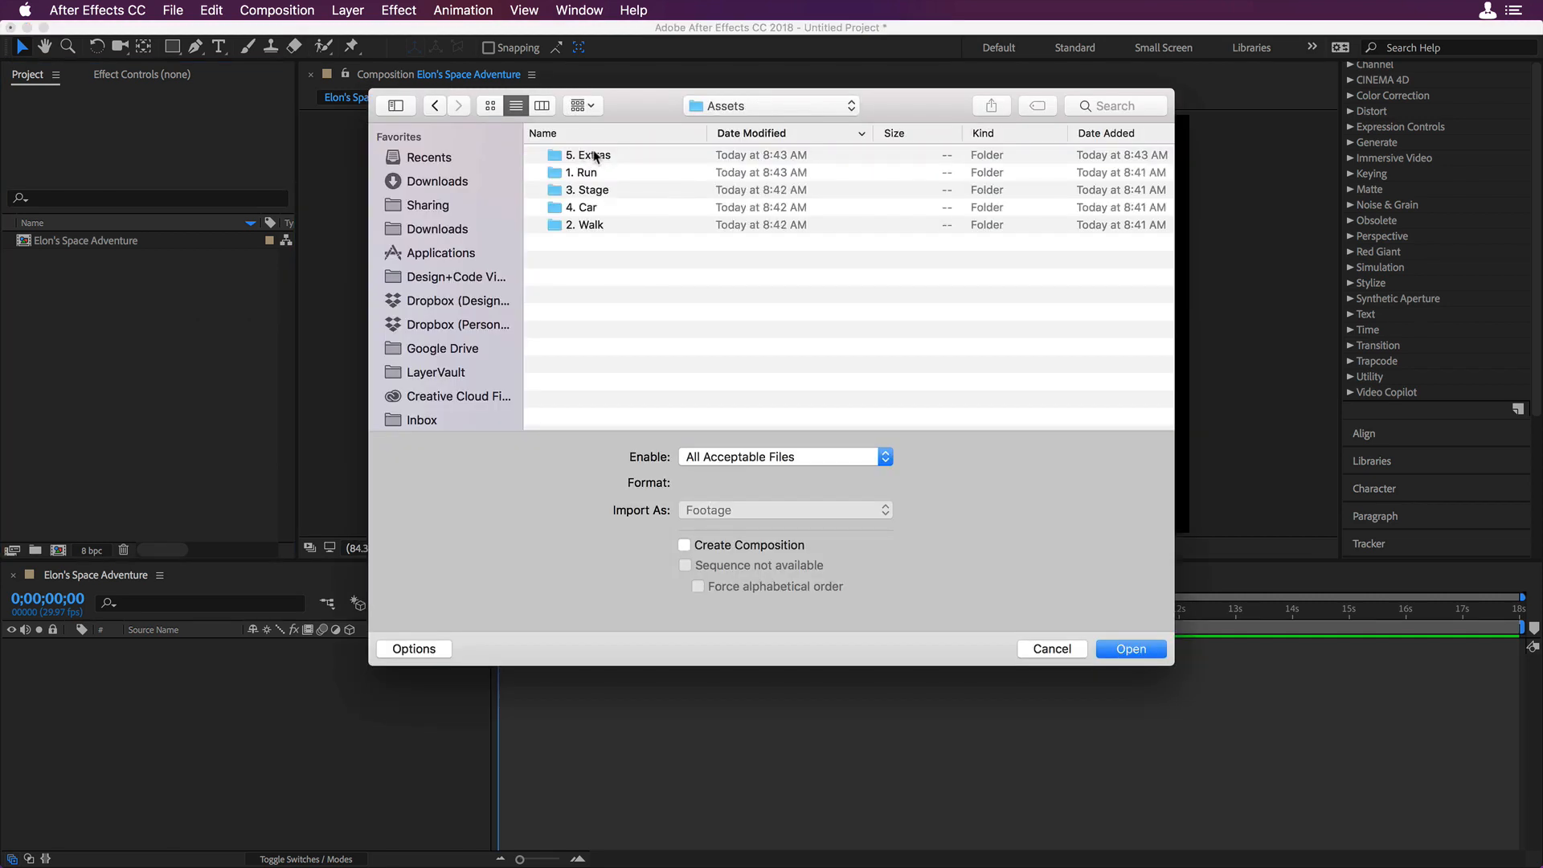
pyautogui.click(592, 156)
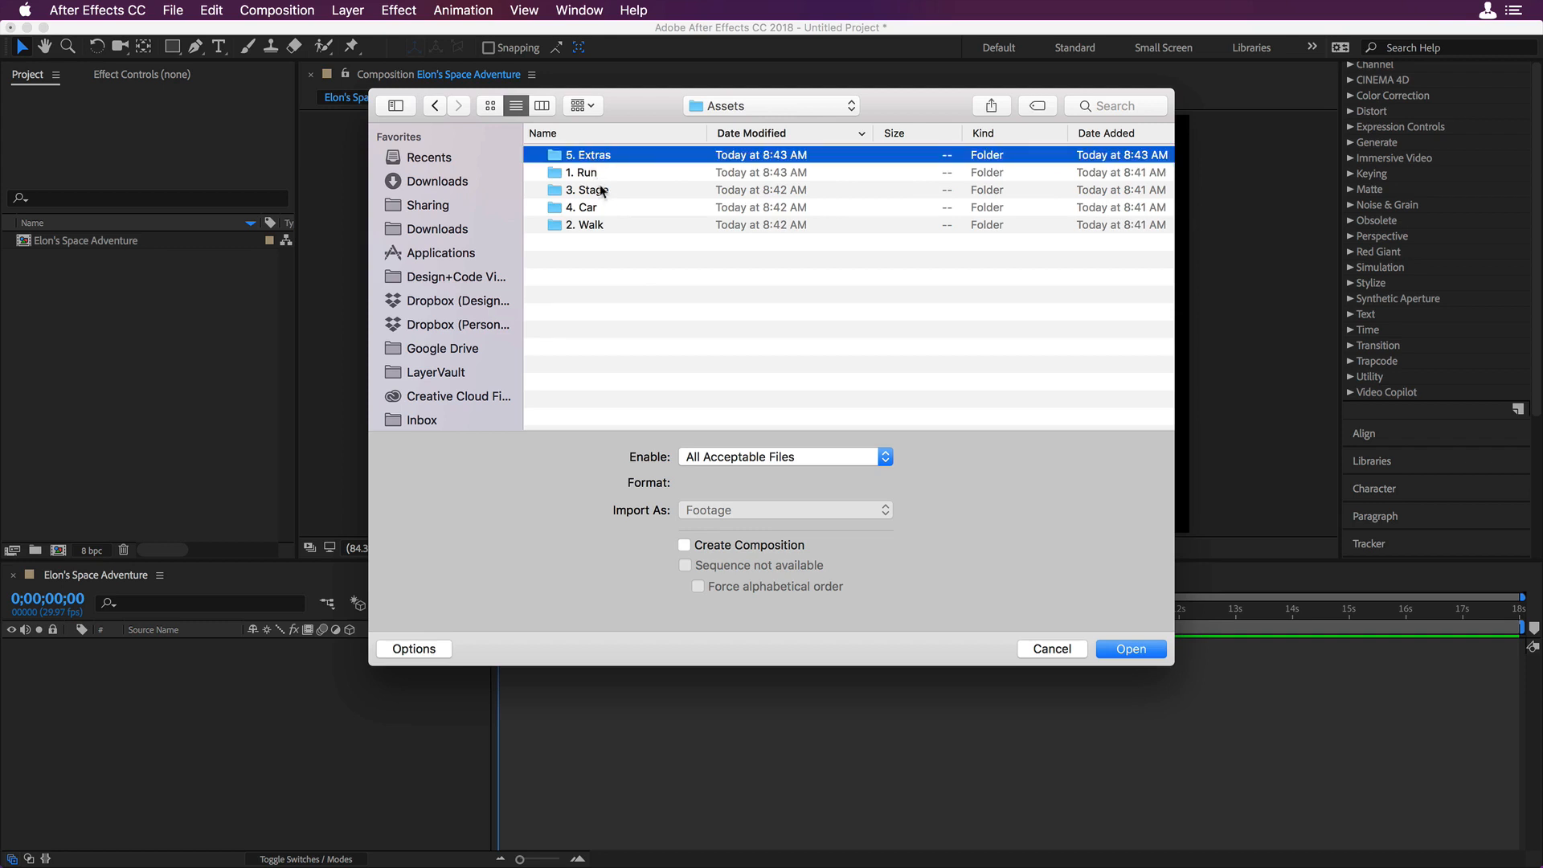
pyautogui.keyDown('shift'); pyautogui.click(598, 225); pyautogui.keyUp('shift')
pyautogui.click(1129, 649)
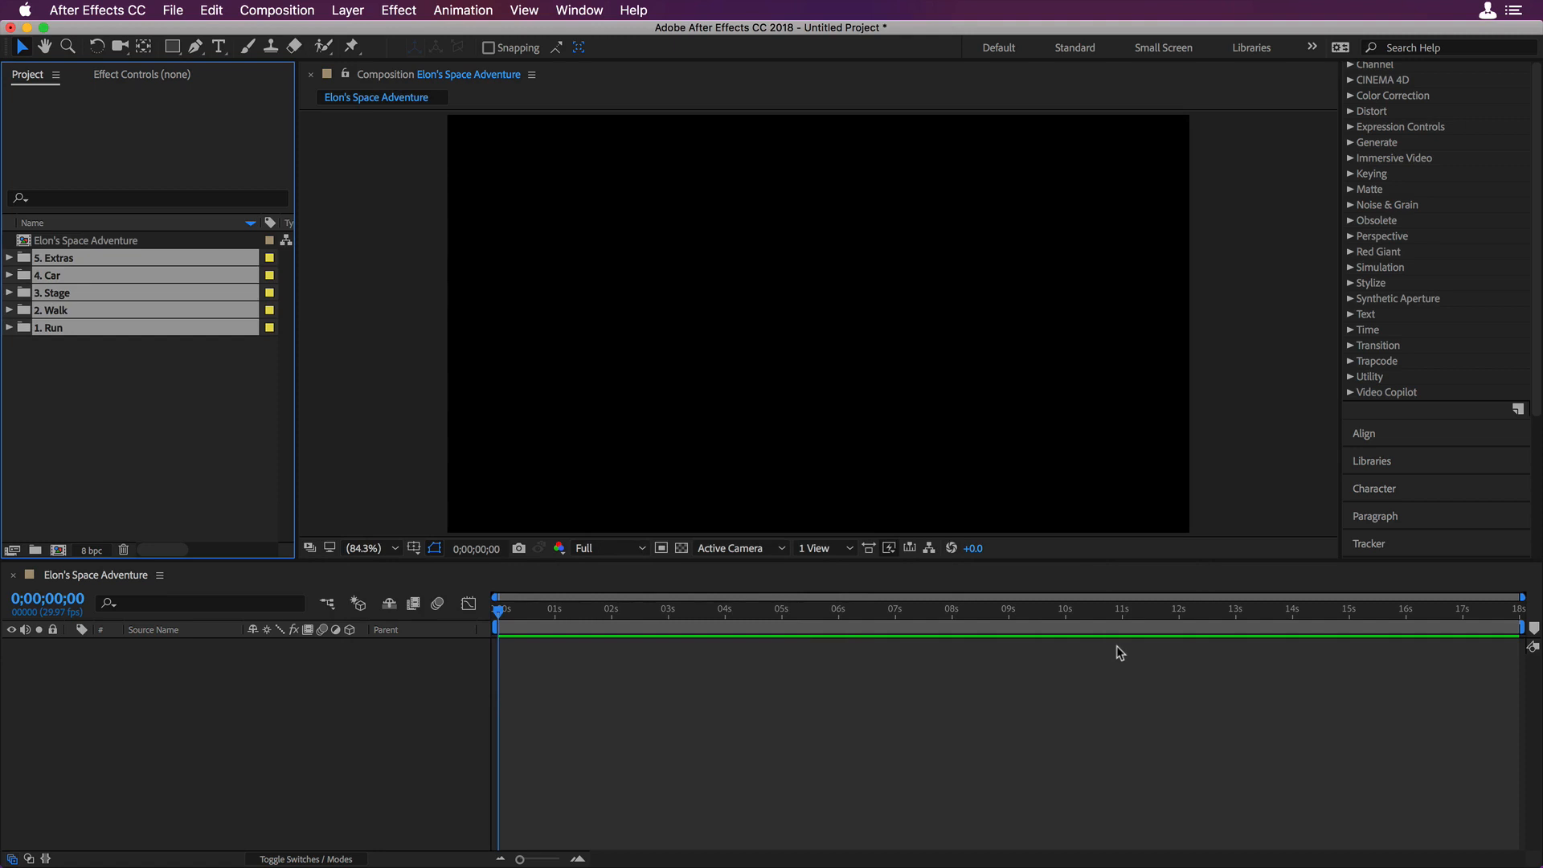
pyautogui.click(152, 354)
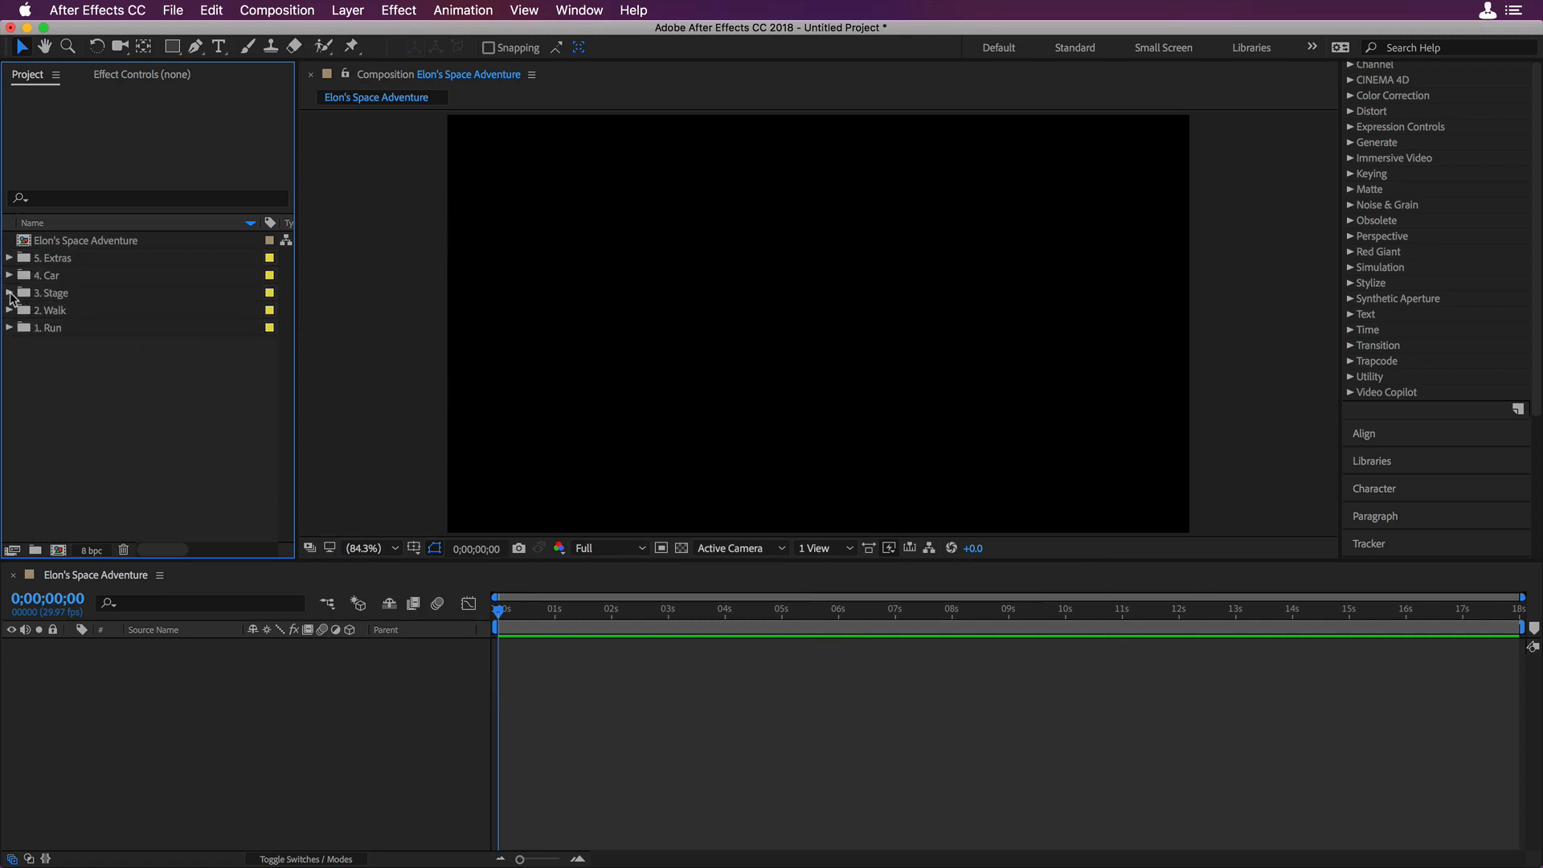
# - Add all nine images from the 3. Stage folder to the composition's timeline as layers
pyautogui.click(10, 293)
pyautogui.click(85, 311)
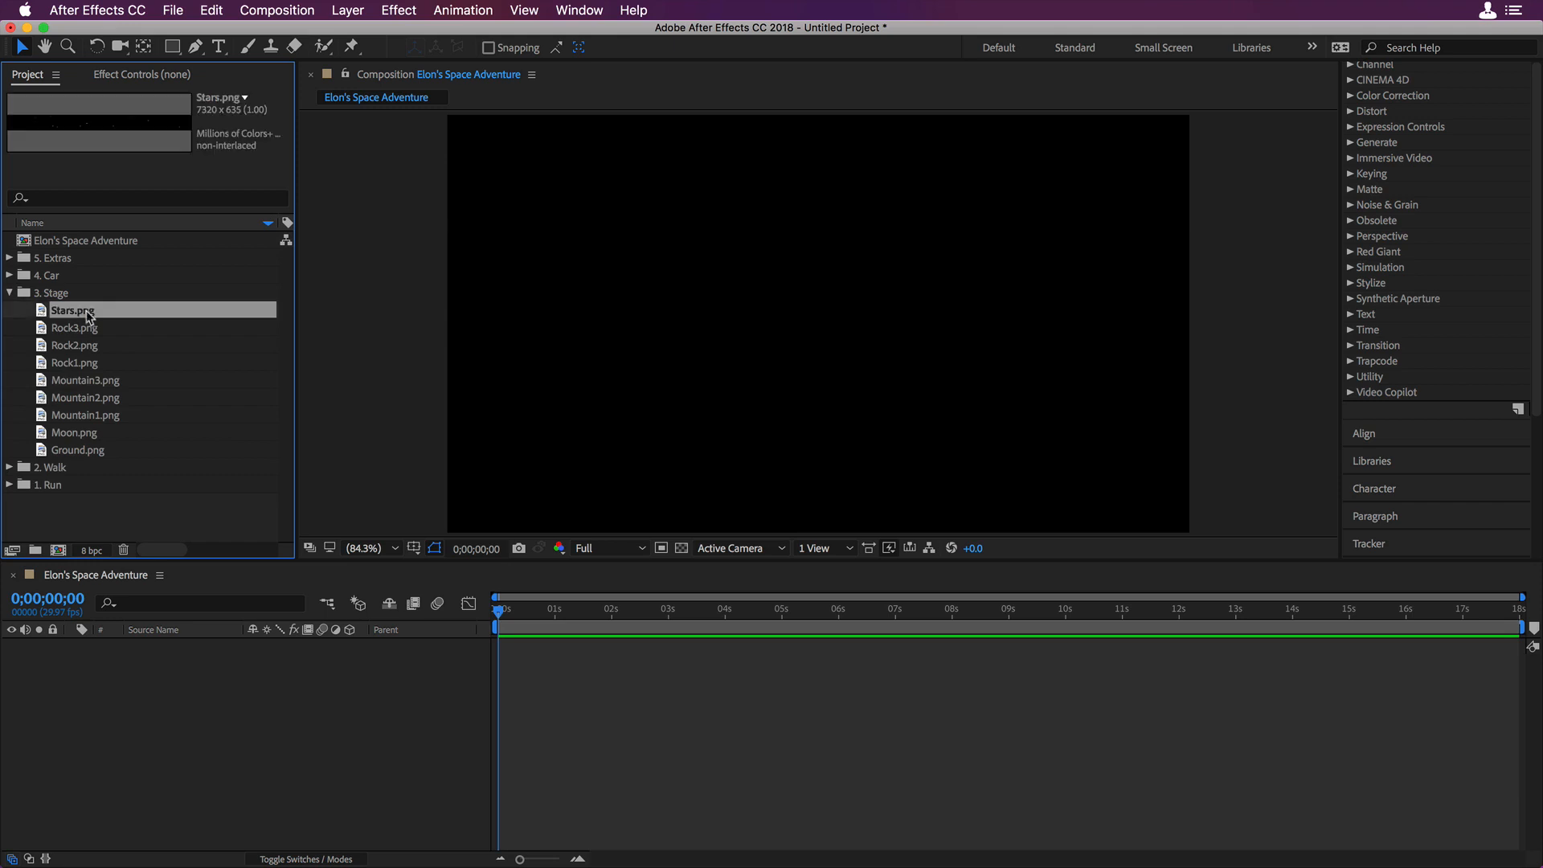
pyautogui.keyDown('shift'); pyautogui.click(87, 450); pyautogui.keyUp('shift')
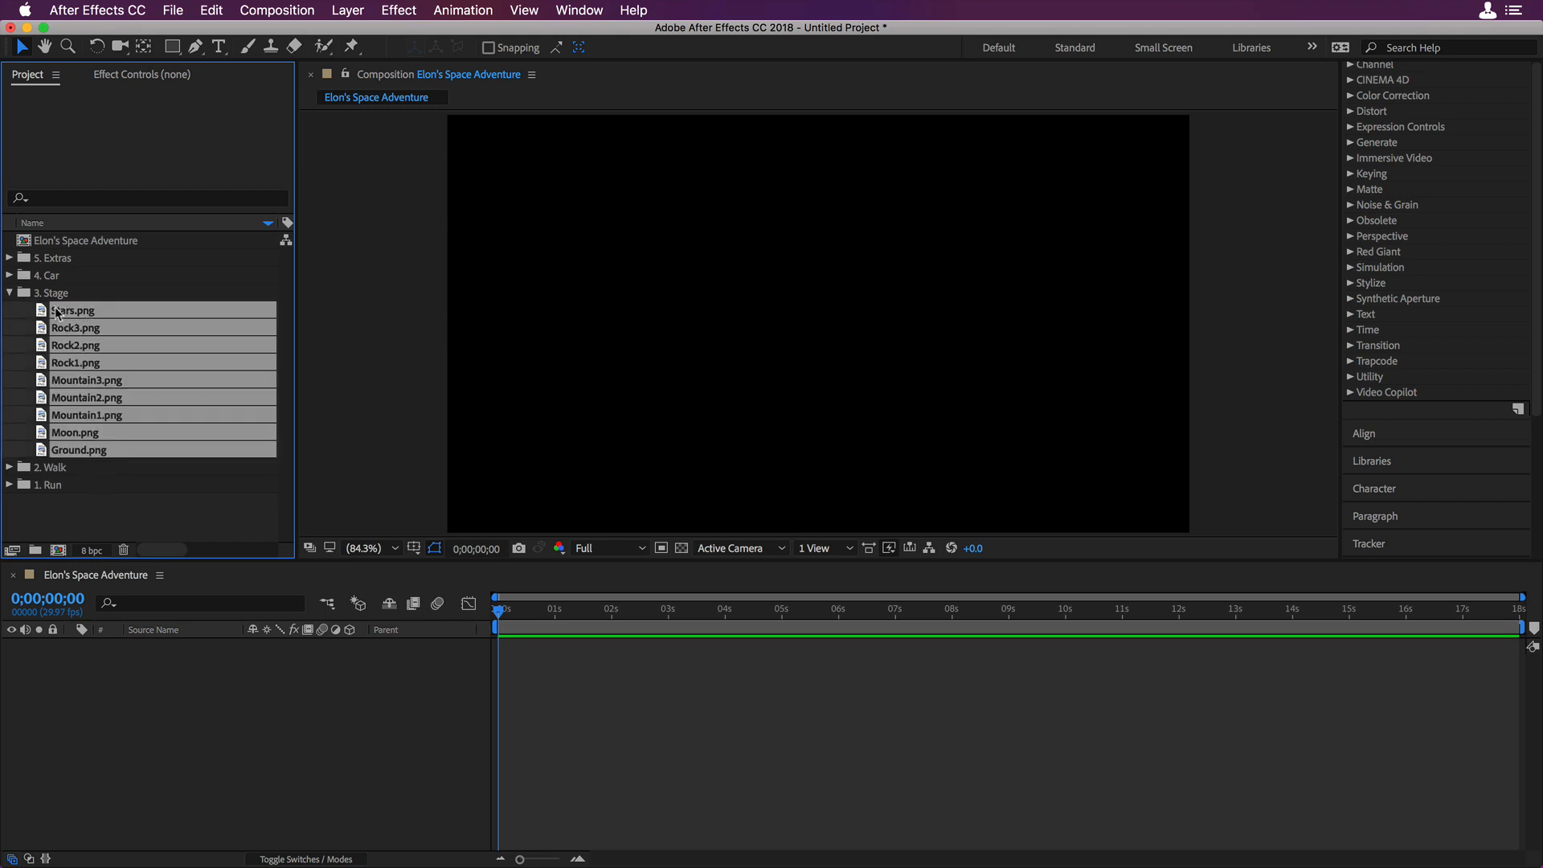
pyautogui.moveTo(408, 704); pyautogui.dragTo(408, 704)
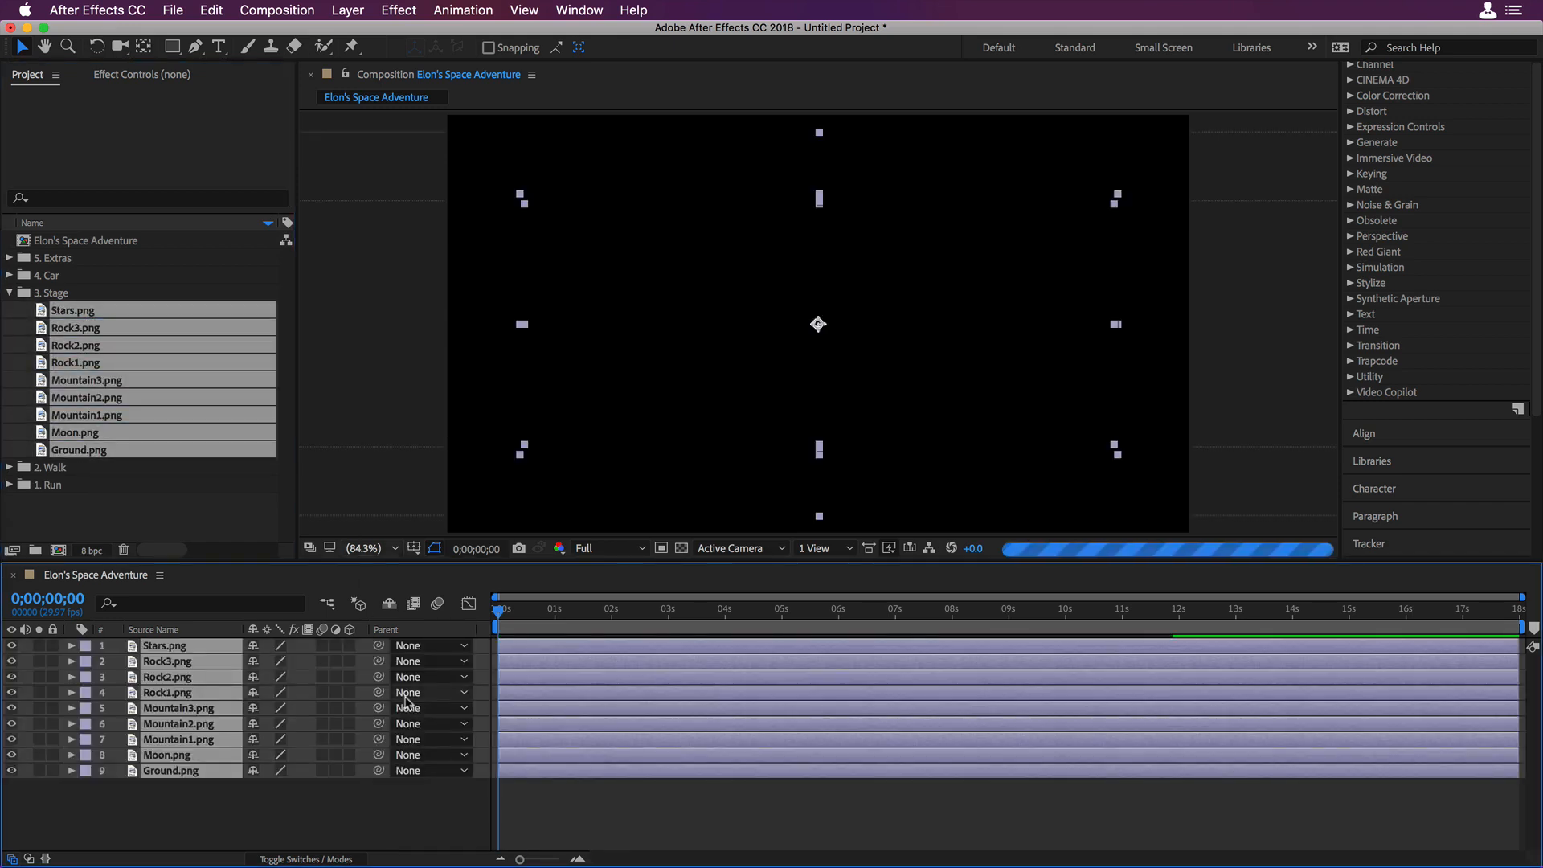
pyautogui.click(739, 805)
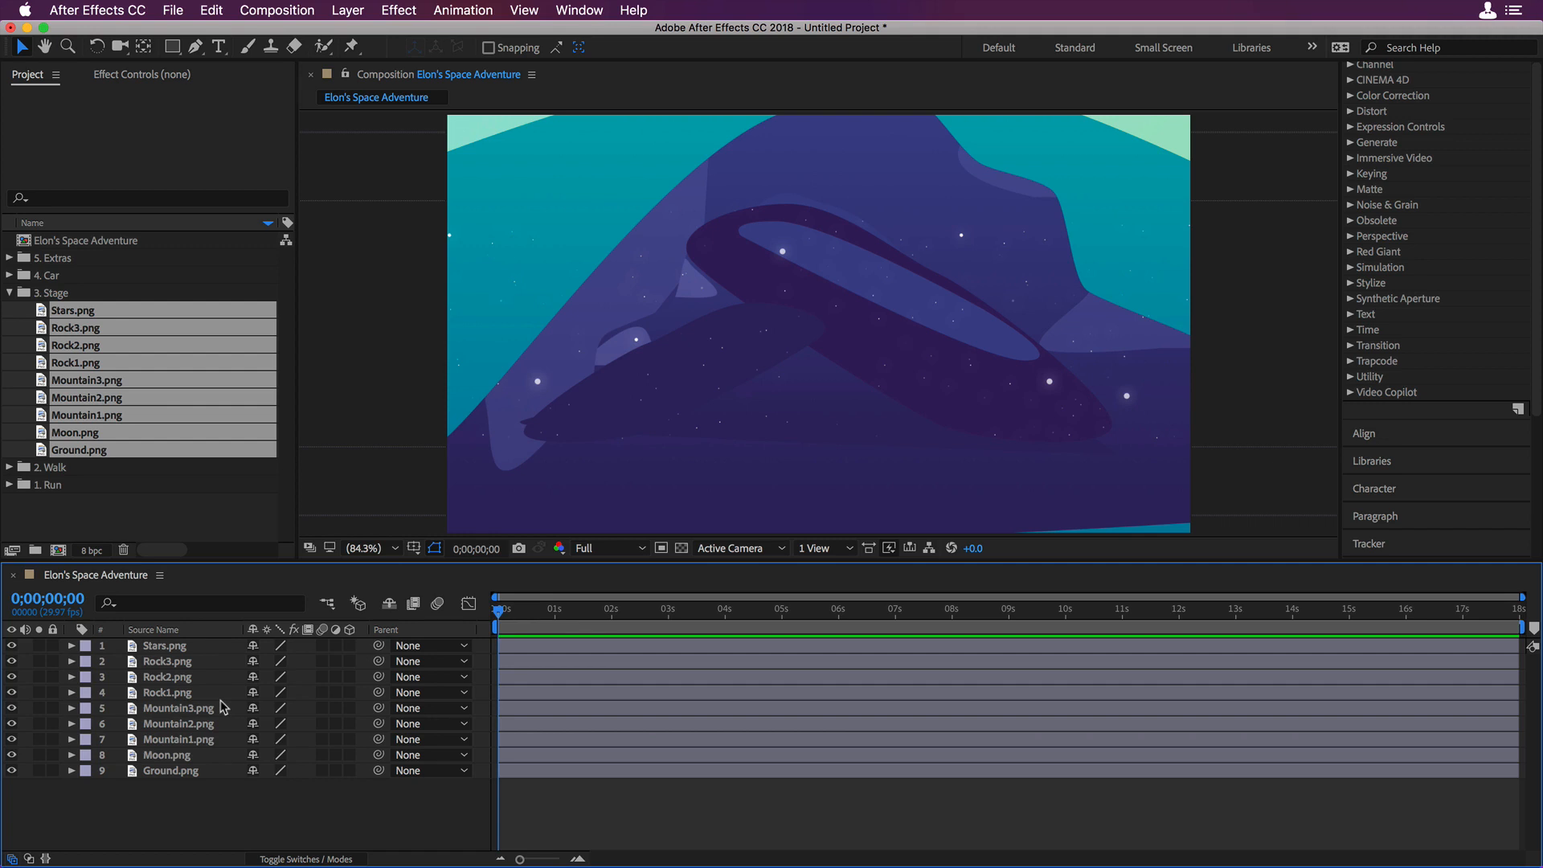
# - Set the scale of every layer except Stars.png to 20%
pyautogui.click(167, 661)
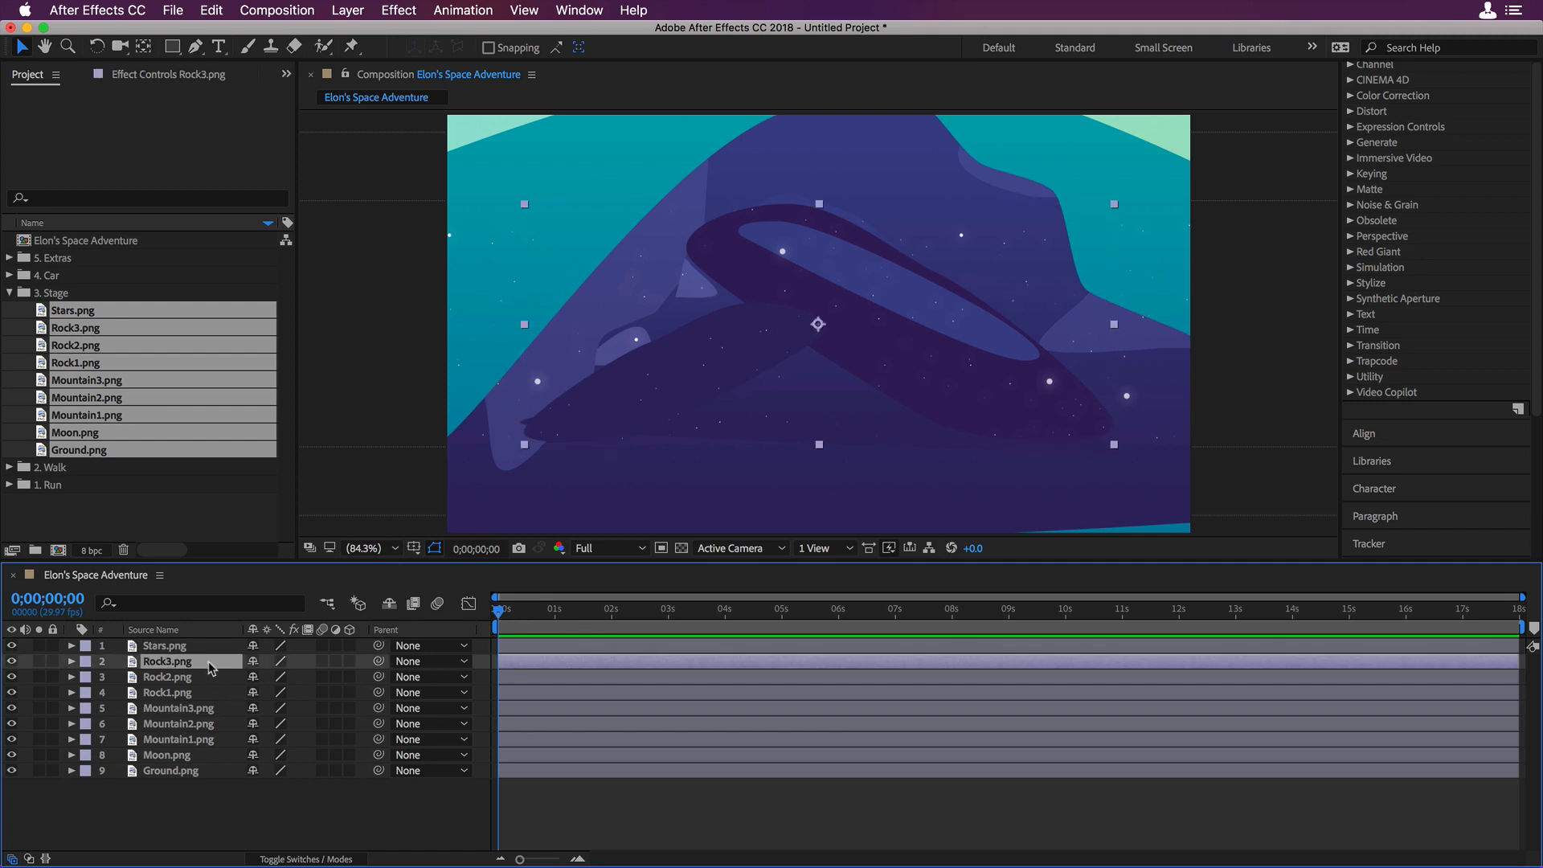
pyautogui.keyDown('shift'); pyautogui.click(210, 774); pyautogui.keyUp('shift')
pyautogui.click(72, 662)
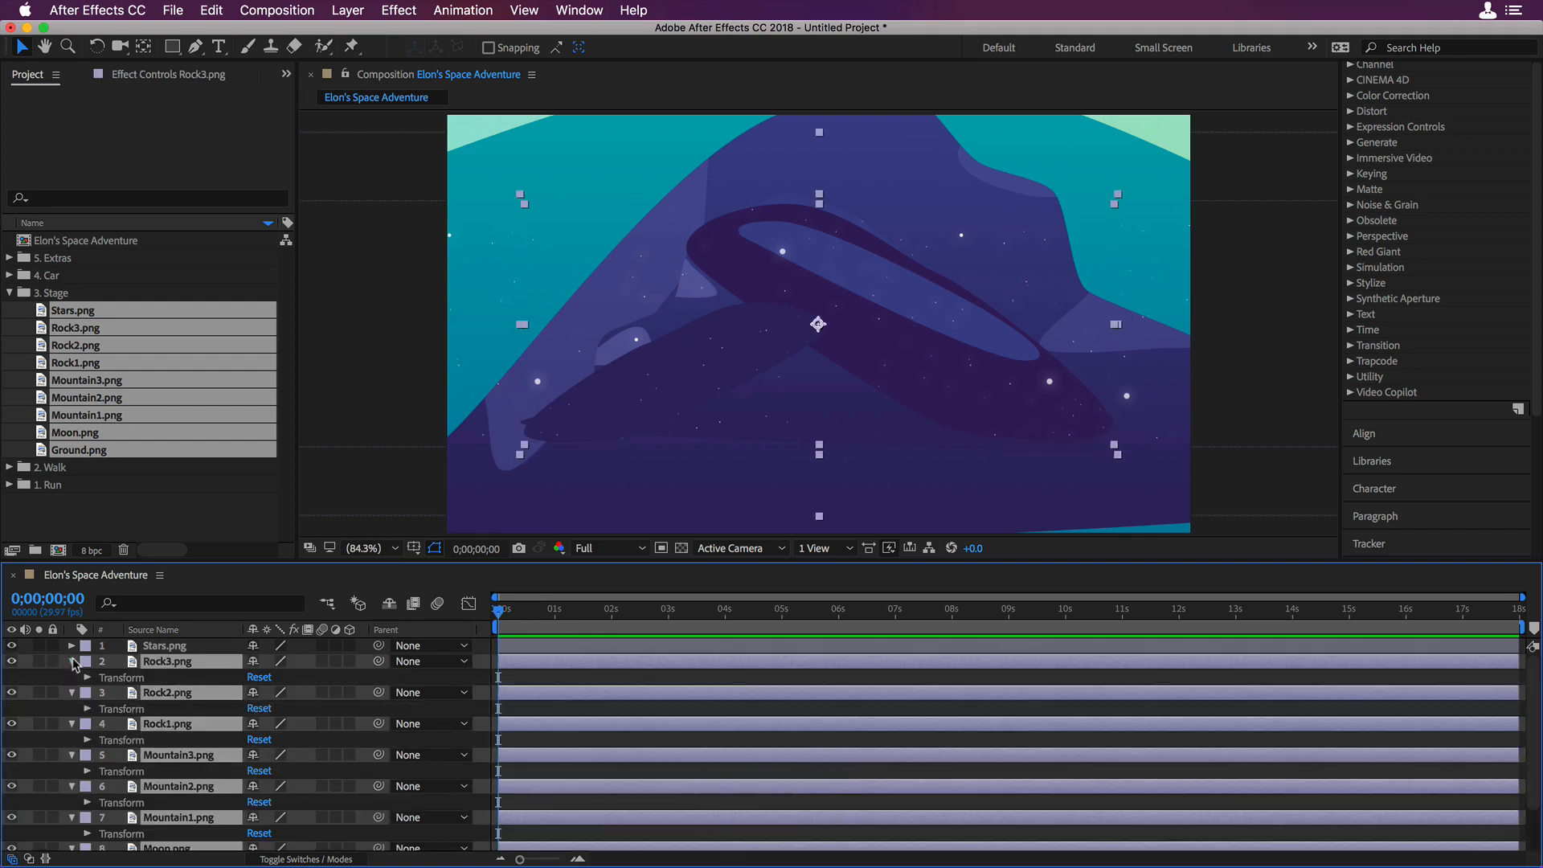
pyautogui.click(87, 677)
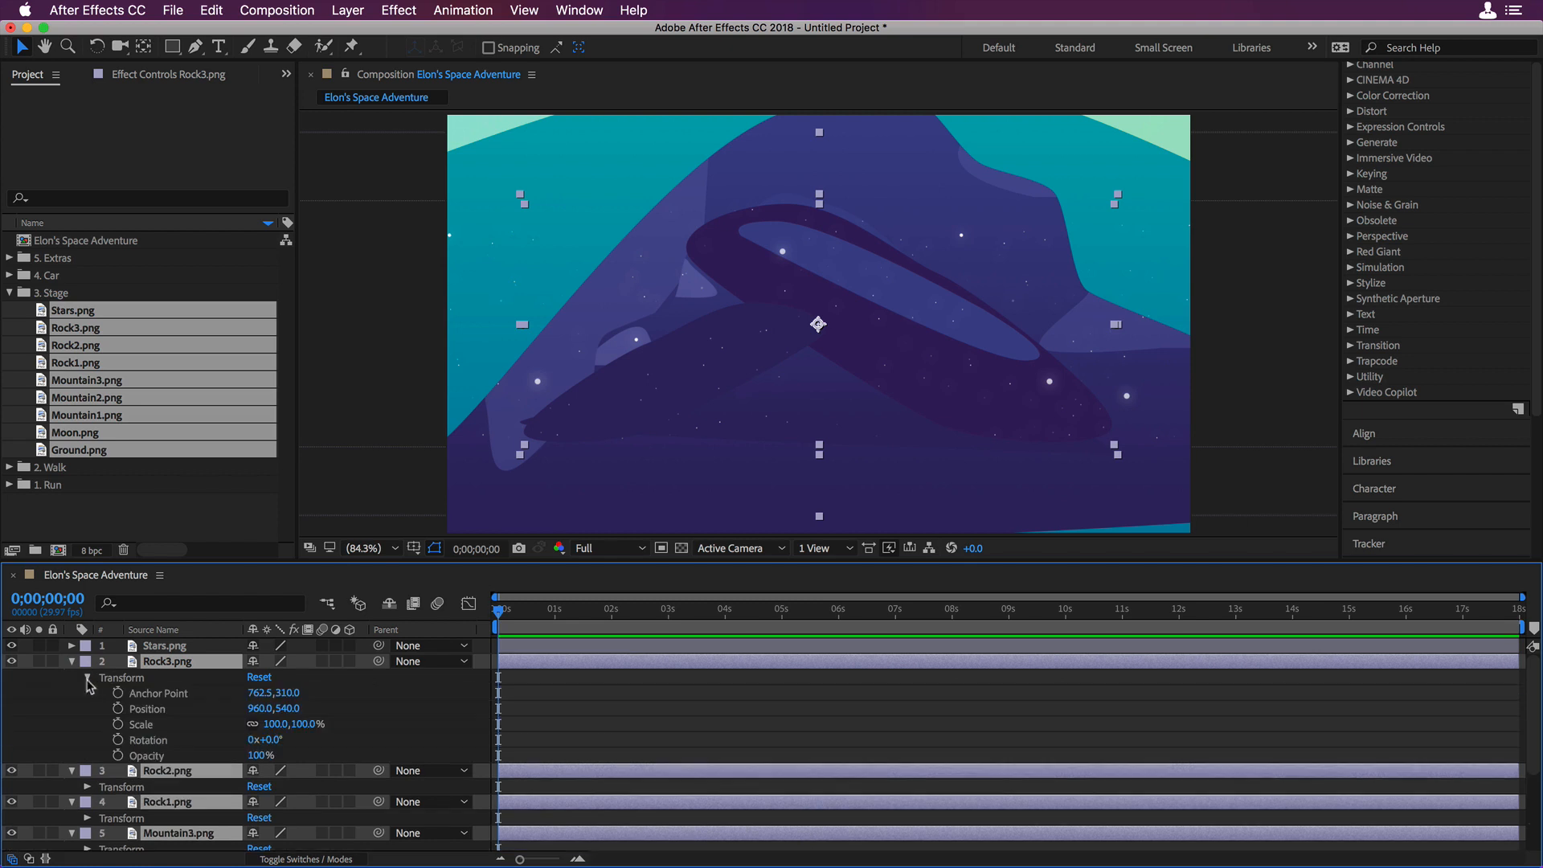
pyautogui.click(304, 724)
pyautogui.write('20')
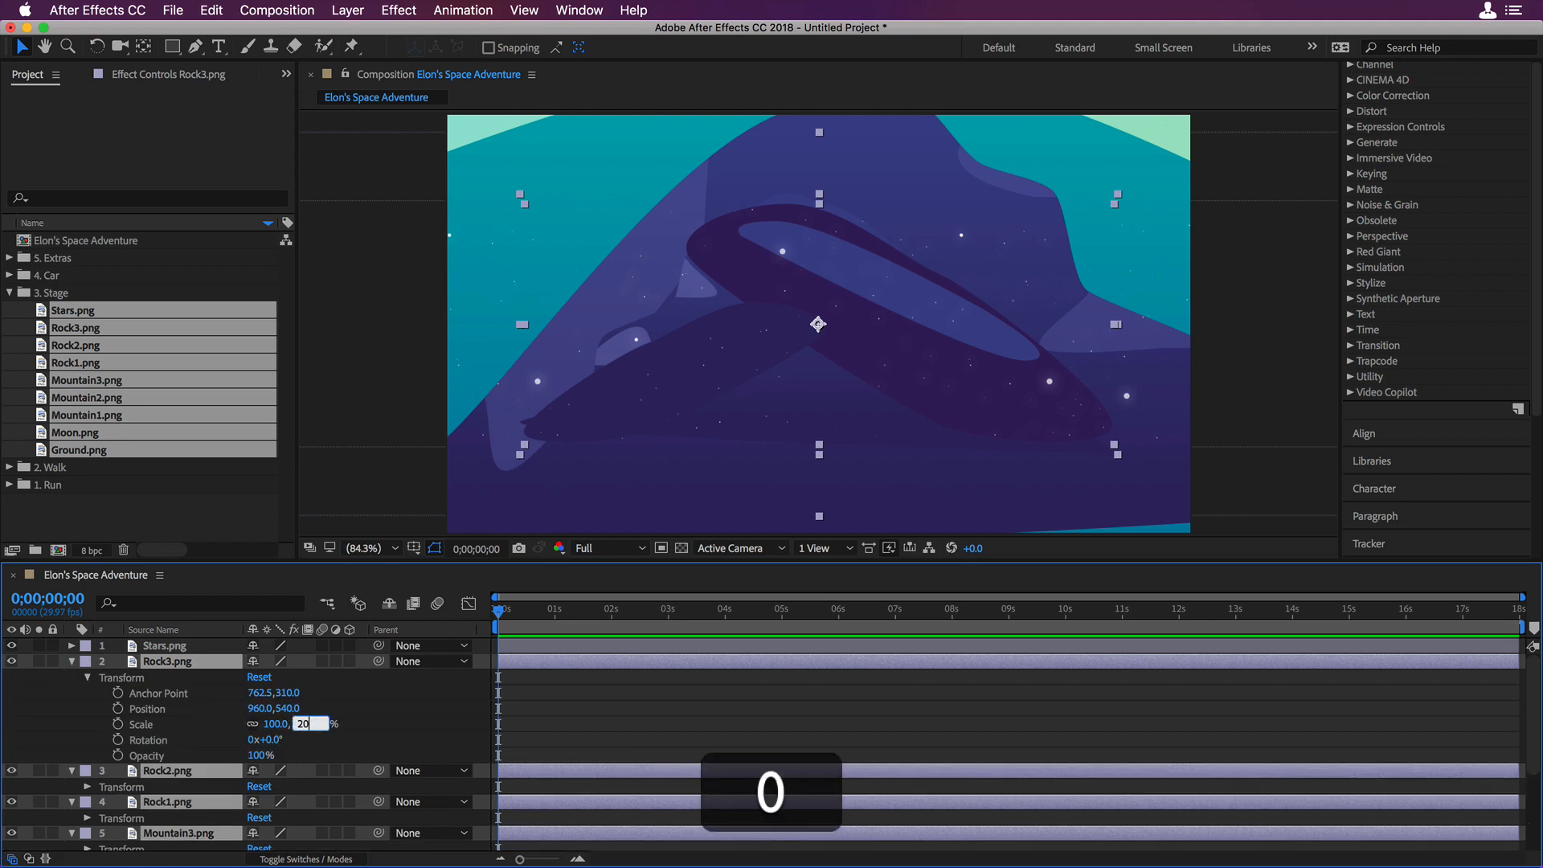
pyautogui.press('Return')
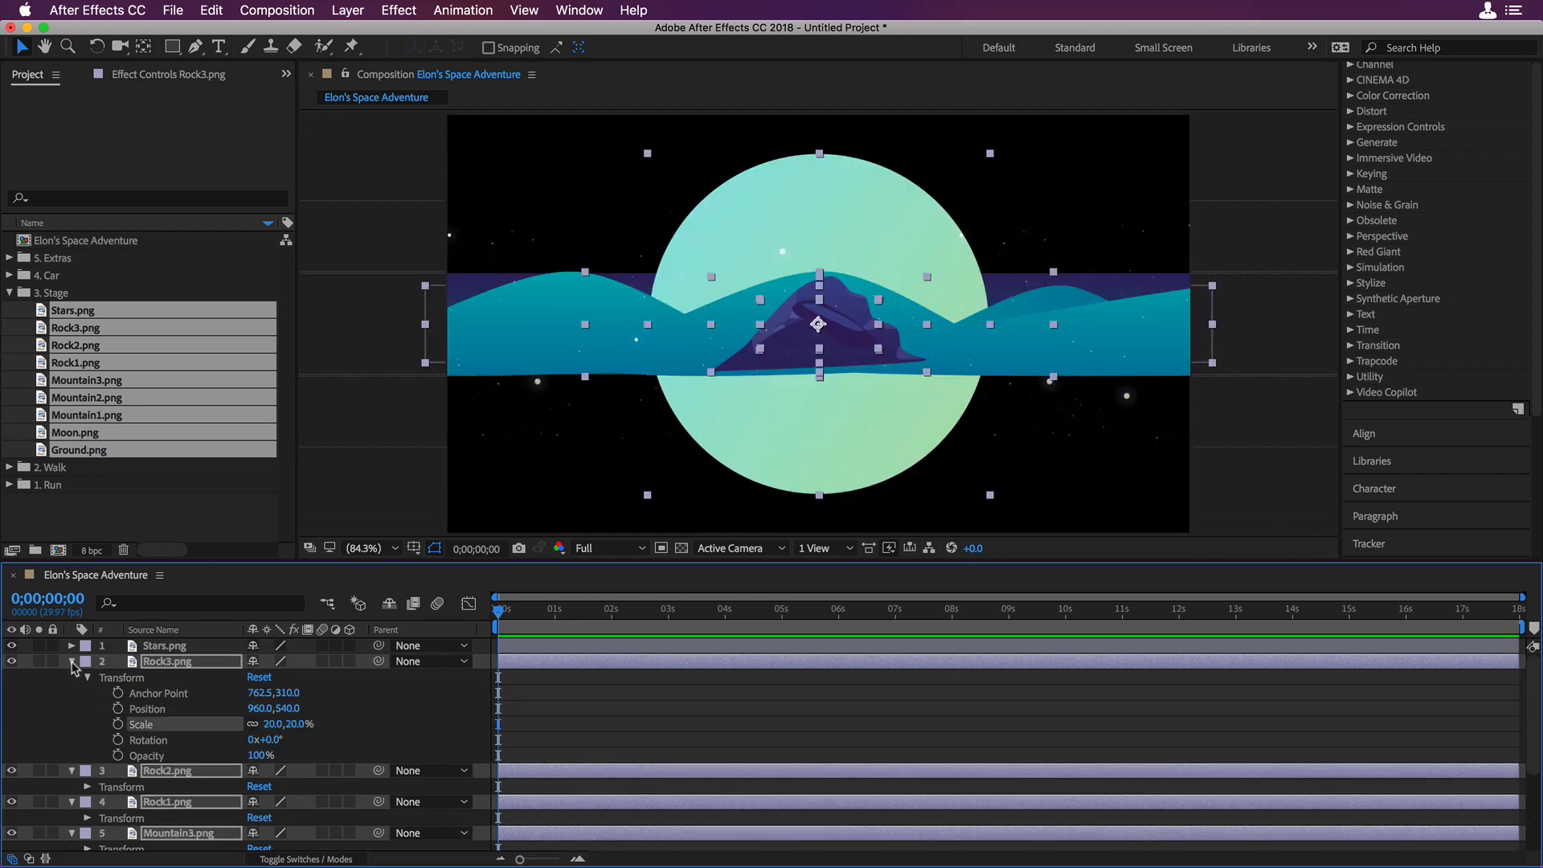
pyautogui.click(72, 662)
pyautogui.click(290, 807)
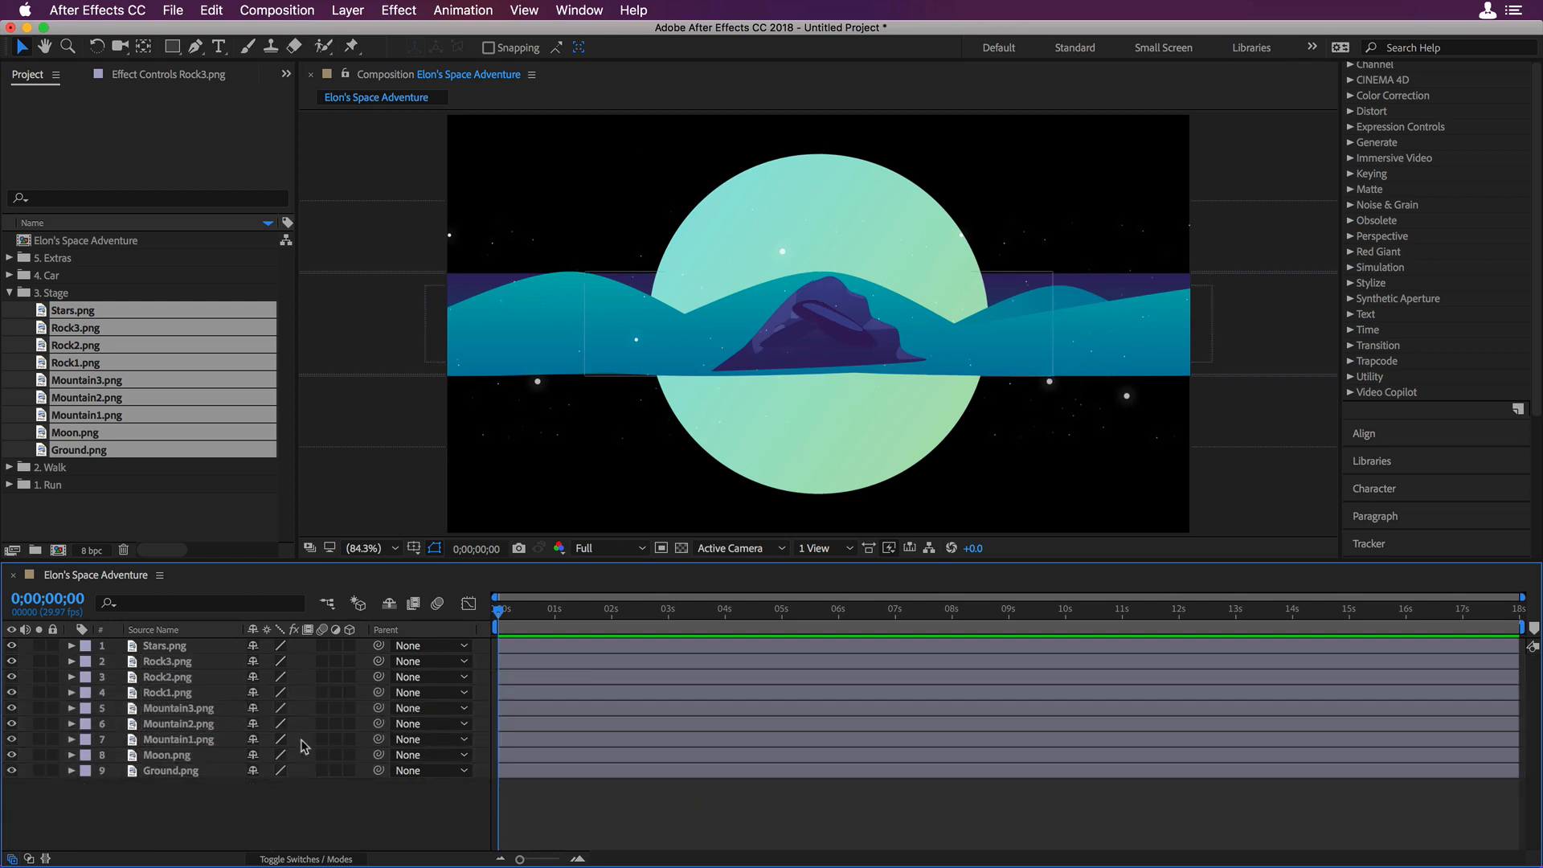
# - Bring the Ground.png layer to the top of the stack and place it along the bottom of the frame
pyautogui.click(189, 772)
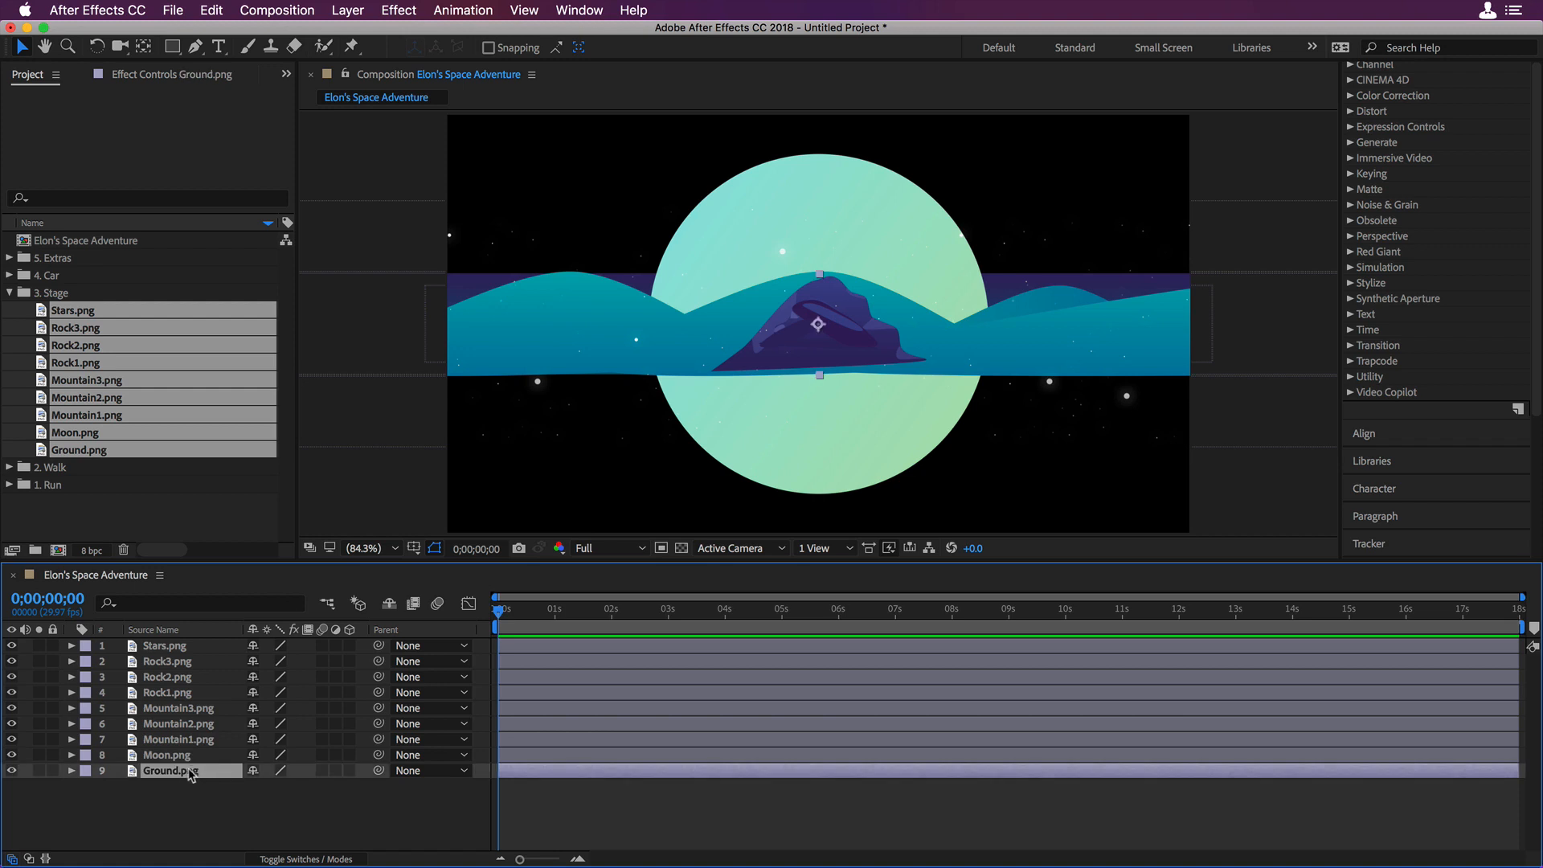
pyautogui.moveTo(186, 771); pyautogui.dragTo(193, 648)
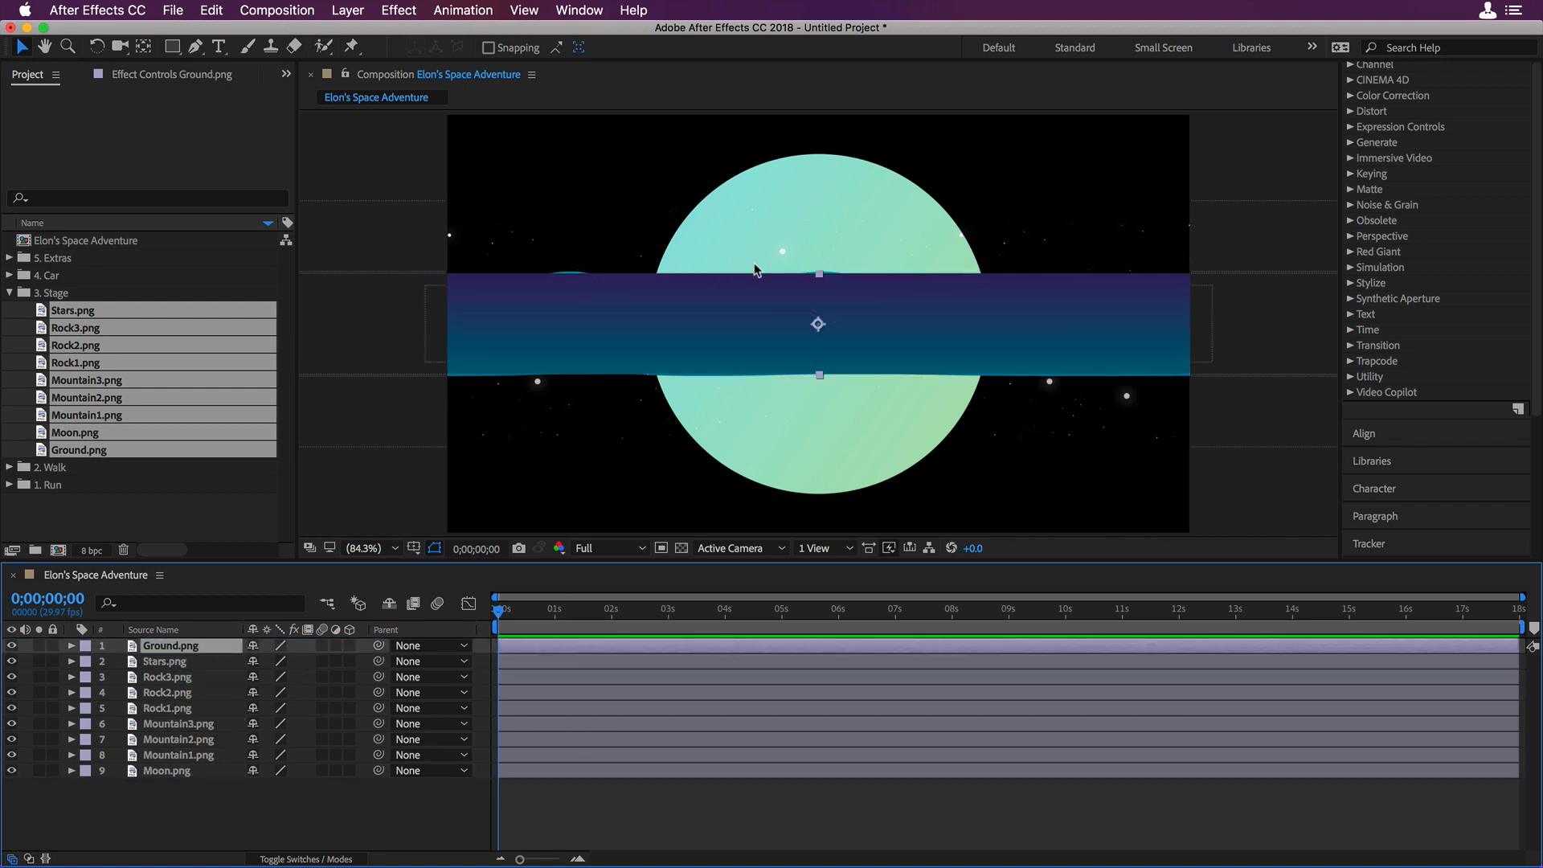
pyautogui.moveTo(683, 301); pyautogui.dragTo(688, 461)
# - Raise the stars into the upper part of the frame
pyautogui.click(802, 322)
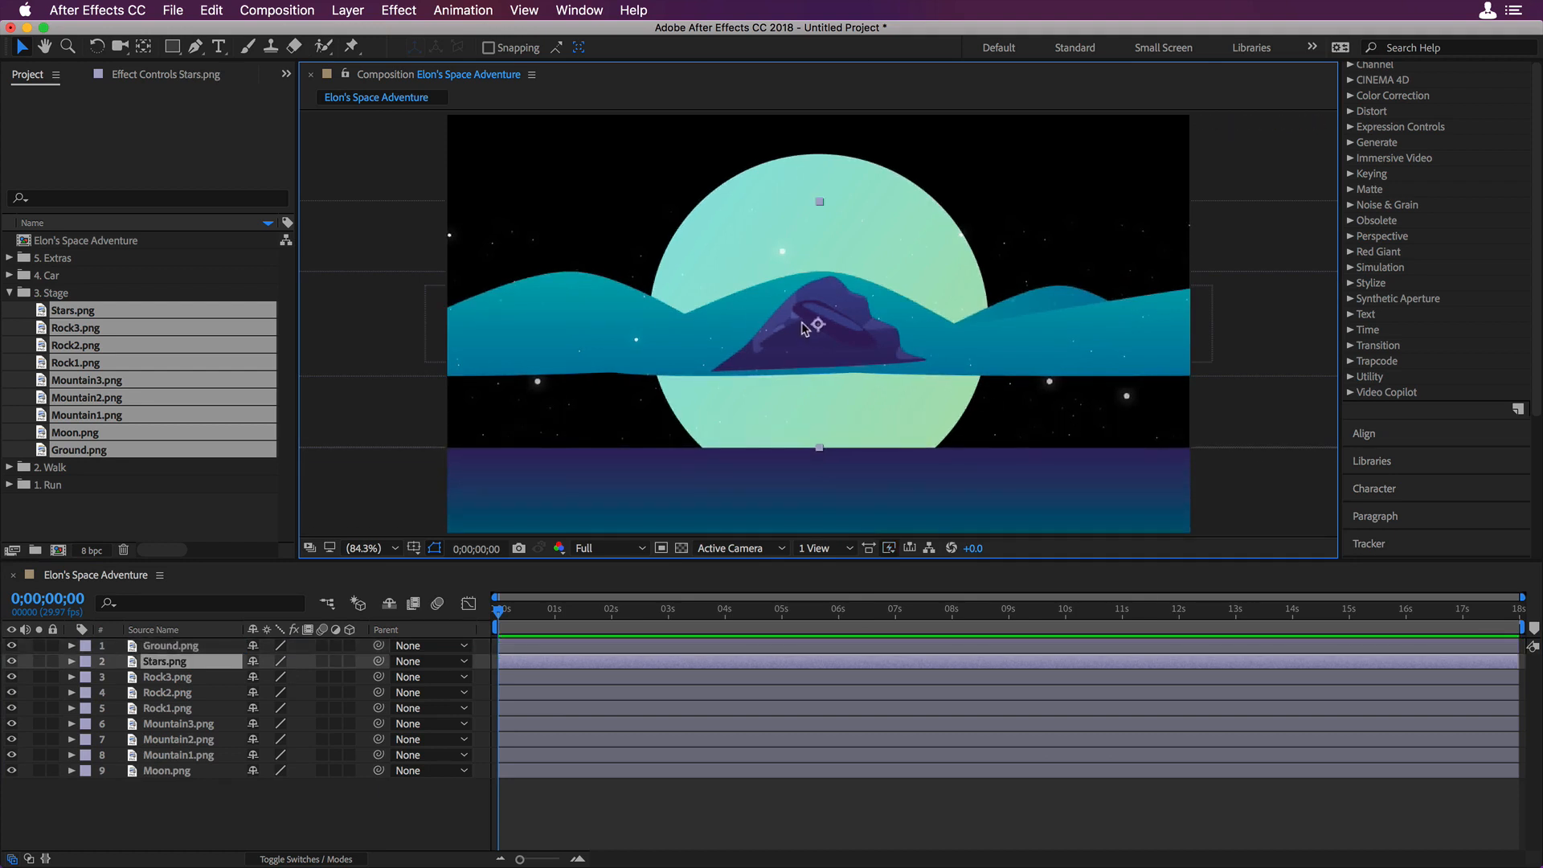
pyautogui.moveTo(803, 322); pyautogui.dragTo(791, 232)
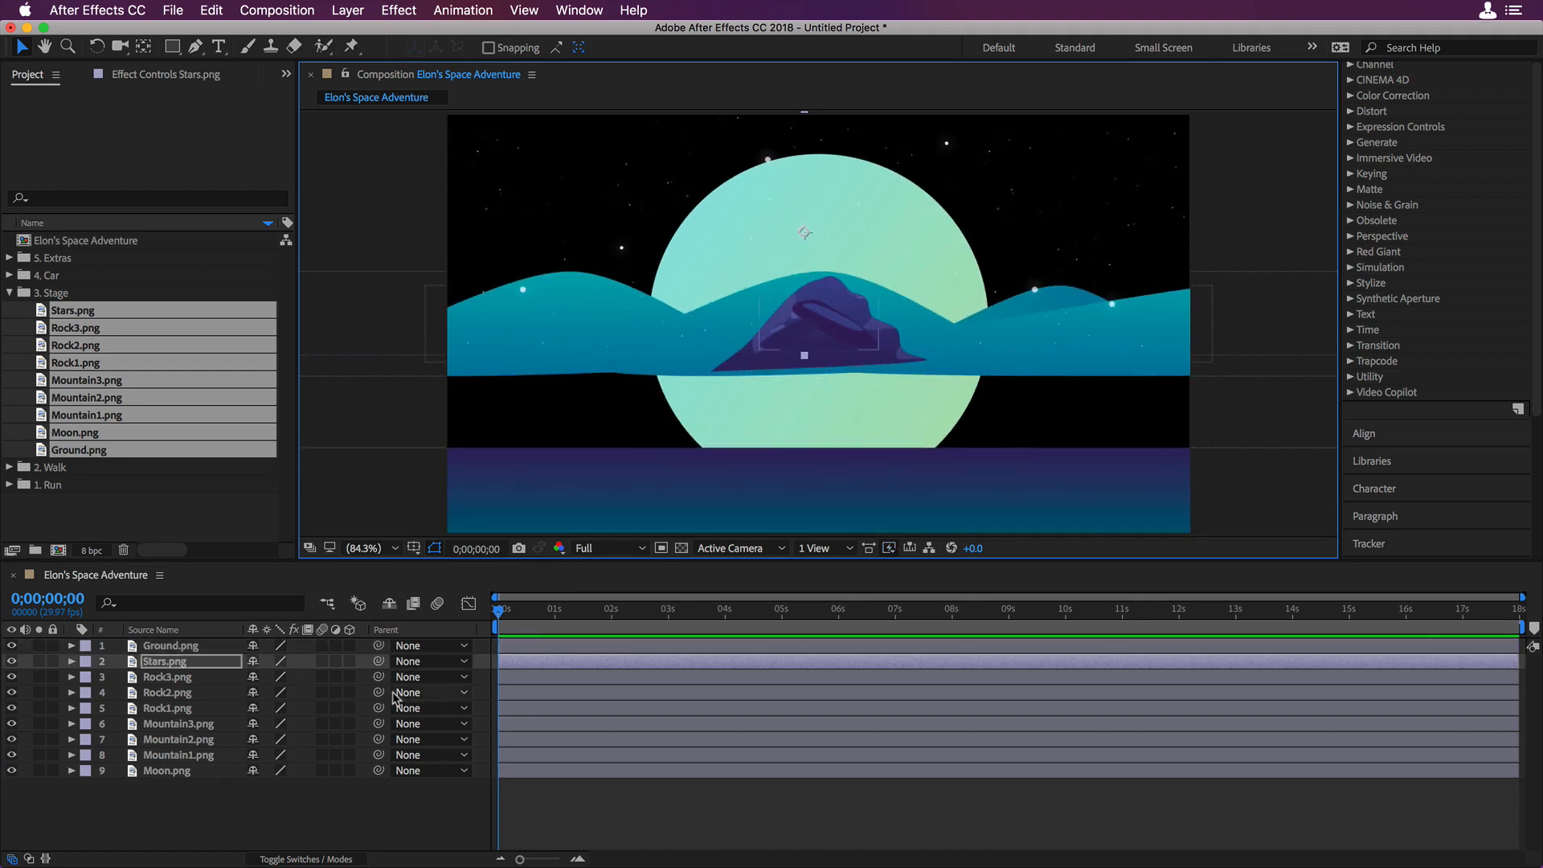
# - Reorder the layers so that Moon.png, Mountain3.png and Stars.png, in that order, form the bottom of the stack
pyautogui.click(186, 726)
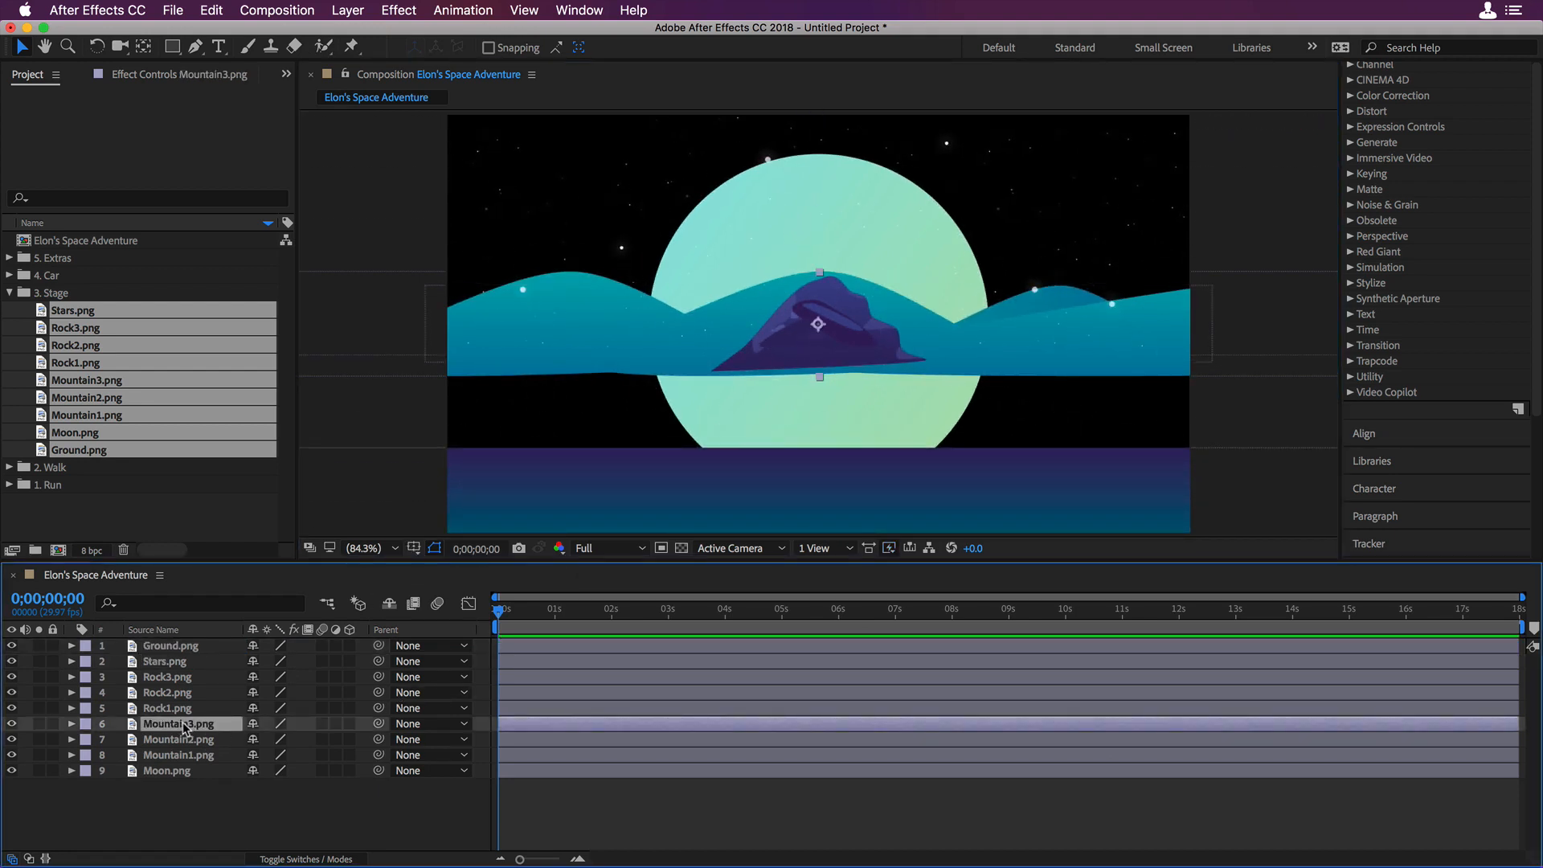
pyautogui.moveTo(184, 728); pyautogui.dragTo(186, 765)
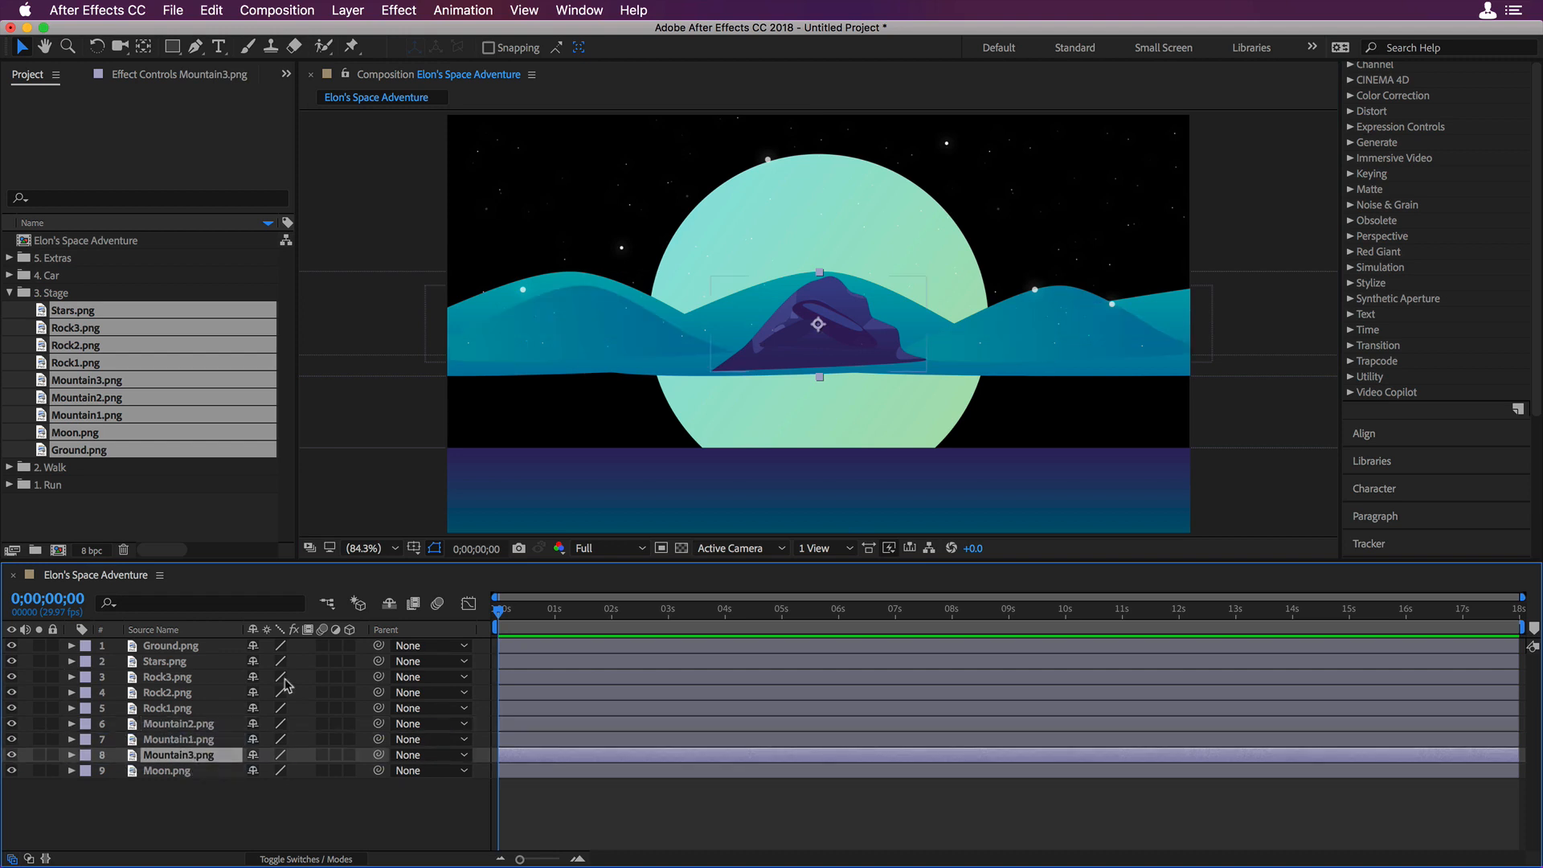
pyautogui.click(187, 662)
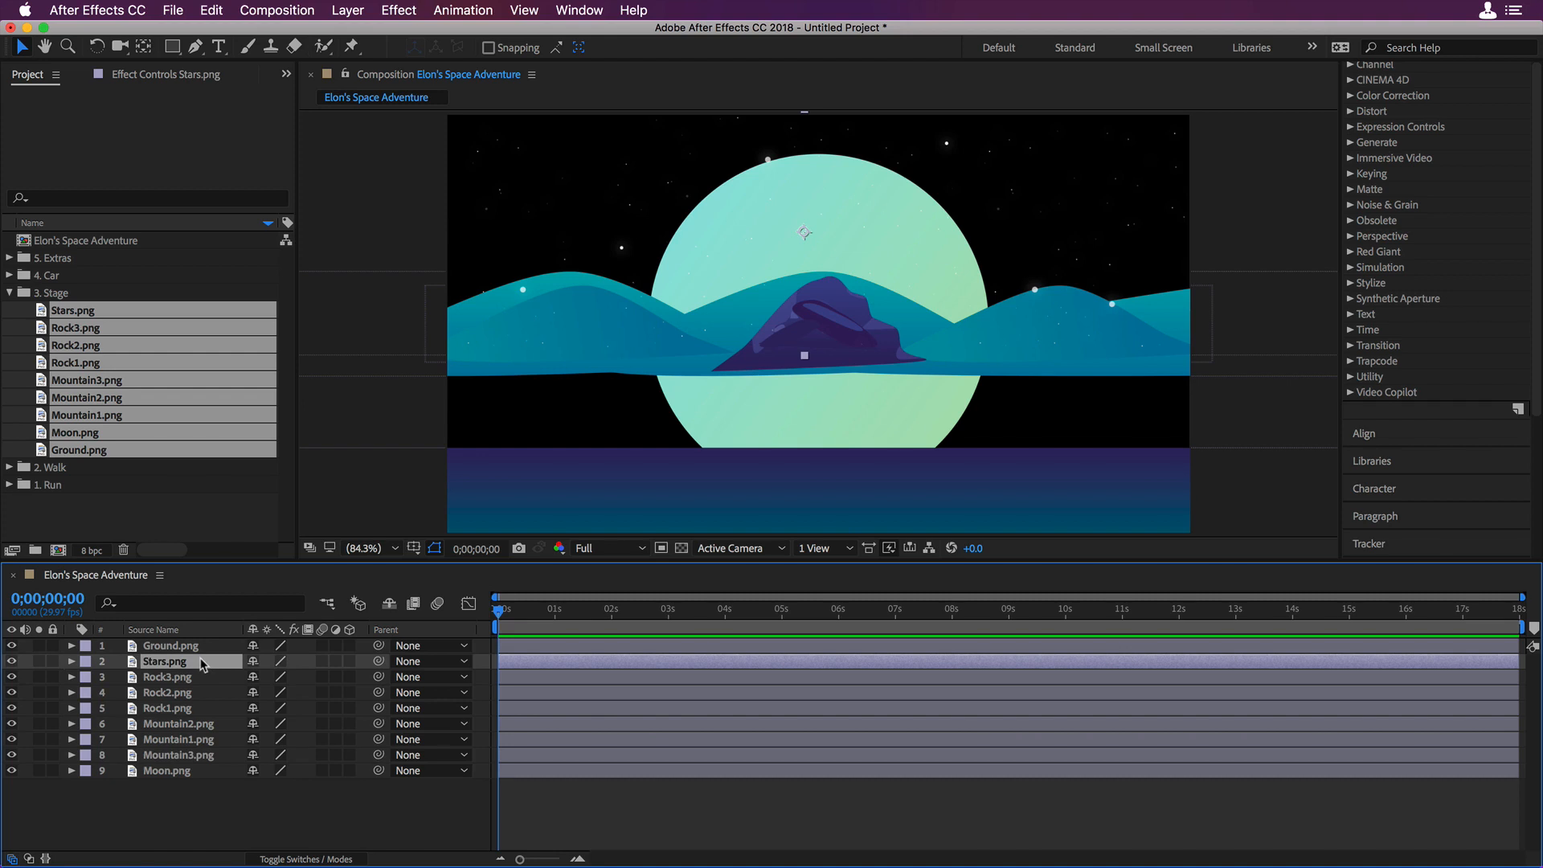
pyautogui.moveTo(202, 664); pyautogui.dragTo(204, 760)
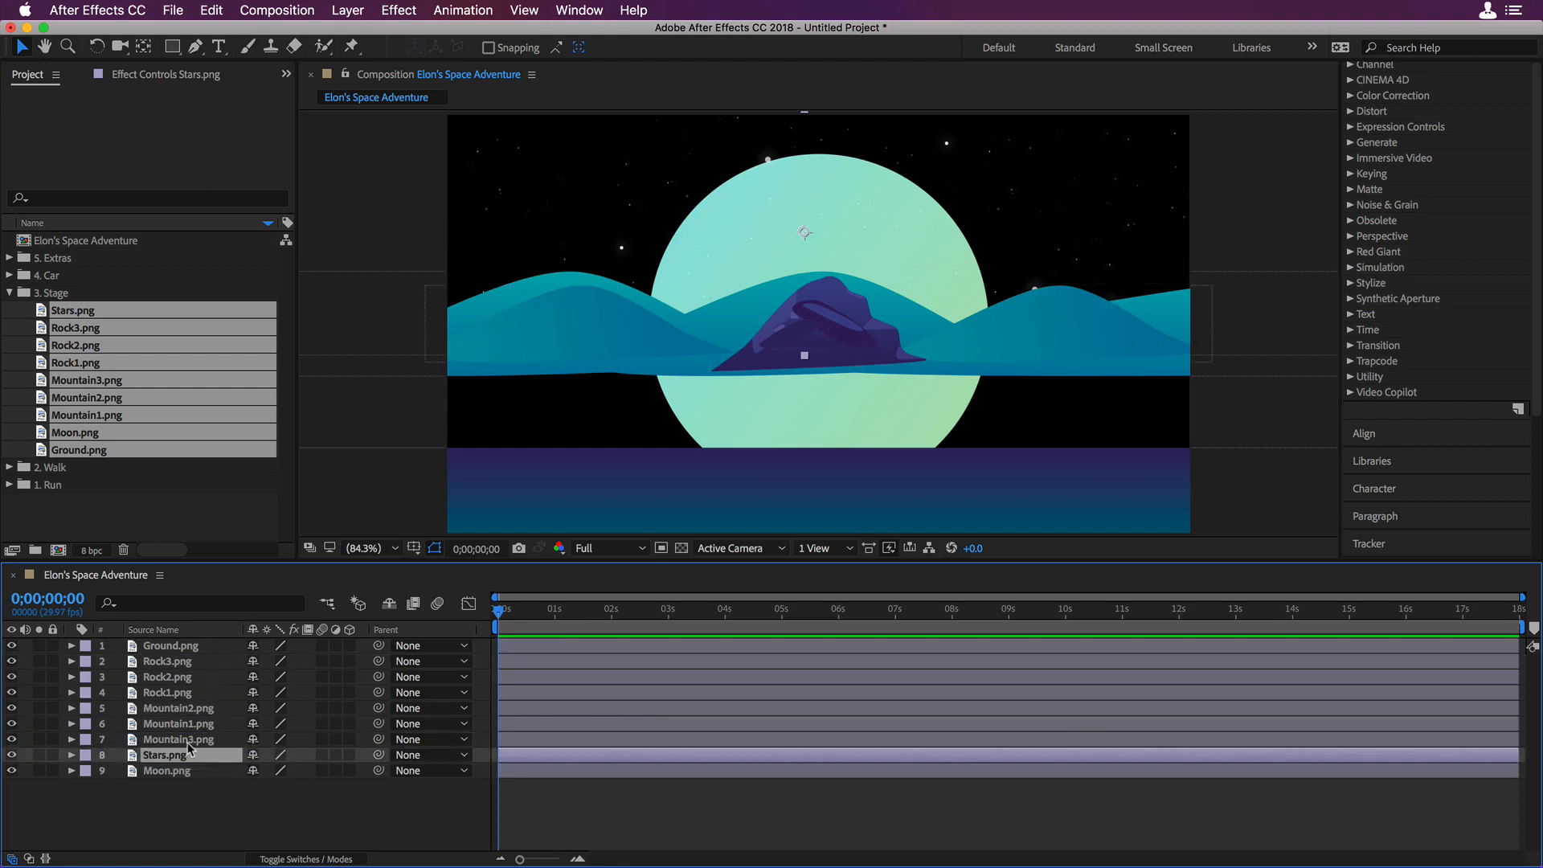
pyautogui.click(161, 771)
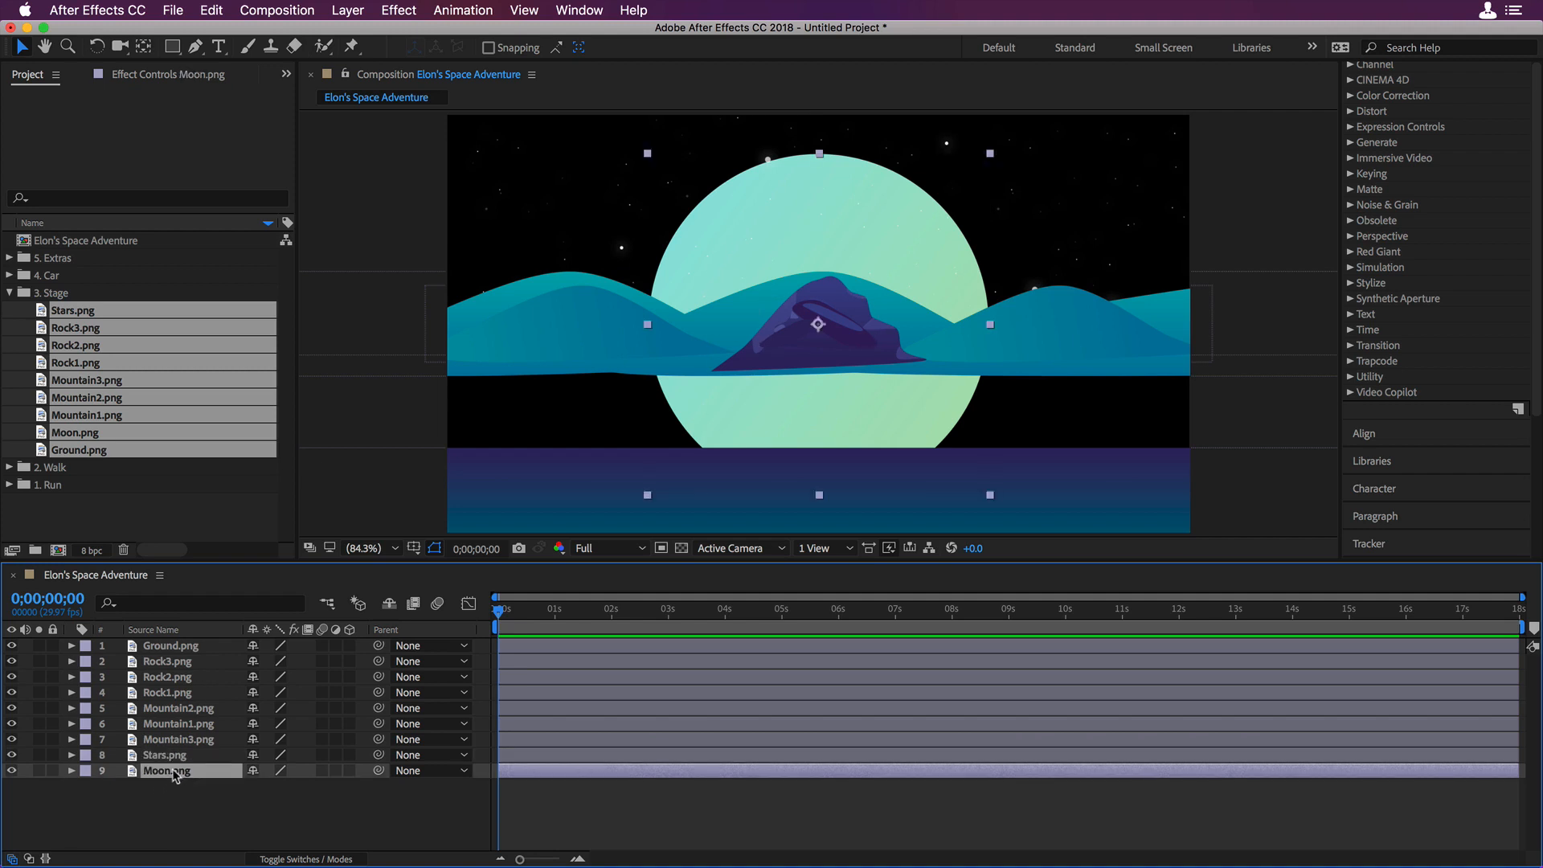
pyautogui.moveTo(172, 768); pyautogui.dragTo(183, 744)
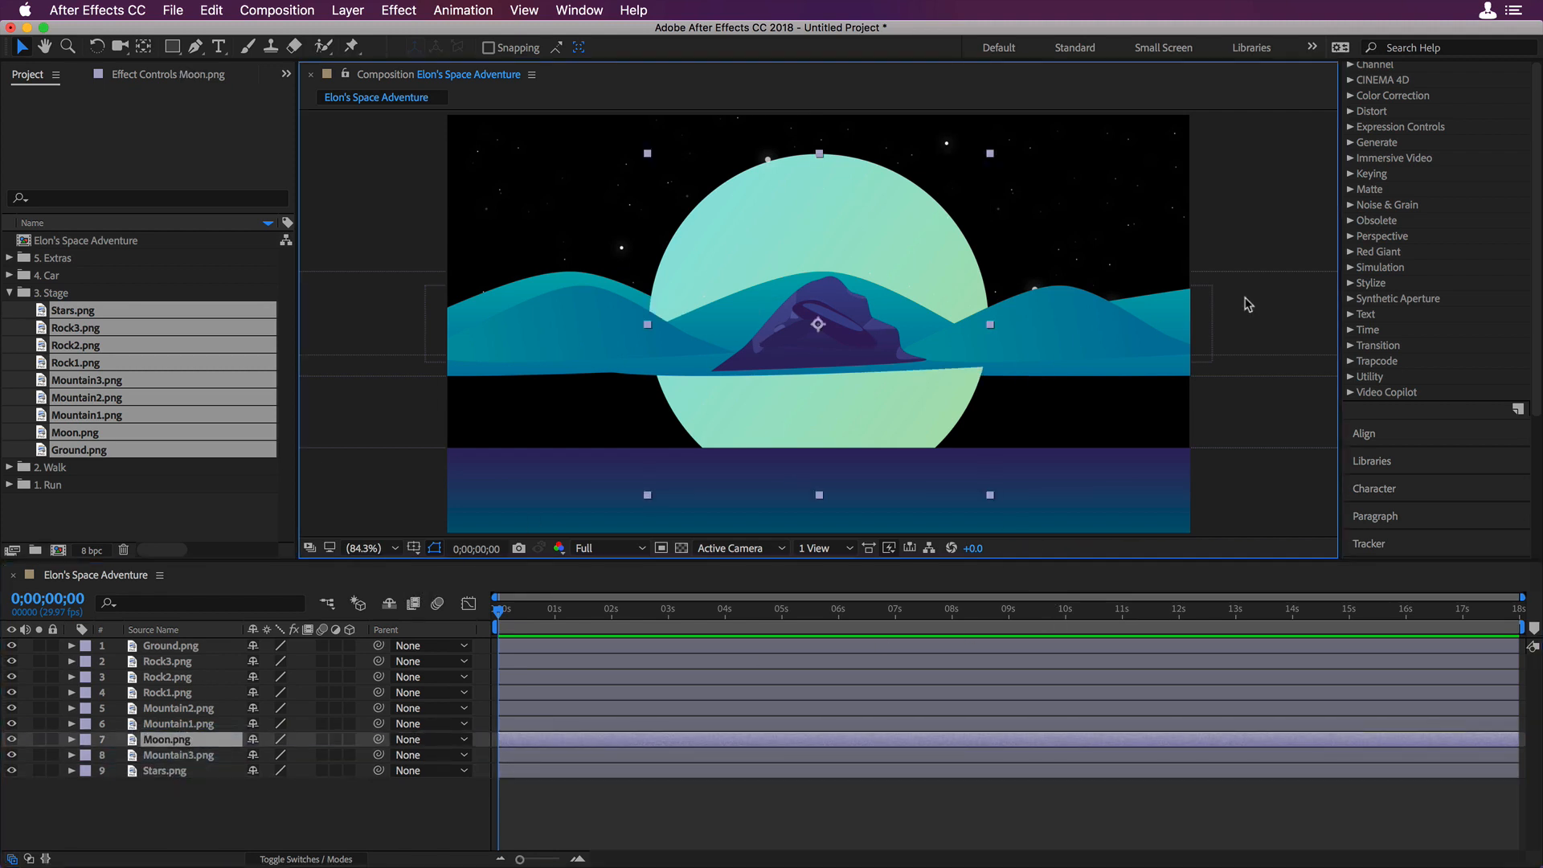
# - Adjust the height of the ground and move Rock3 to the right edge of the frame near the ground line
pyautogui.moveTo(1054, 457); pyautogui.dragTo(1054, 450)
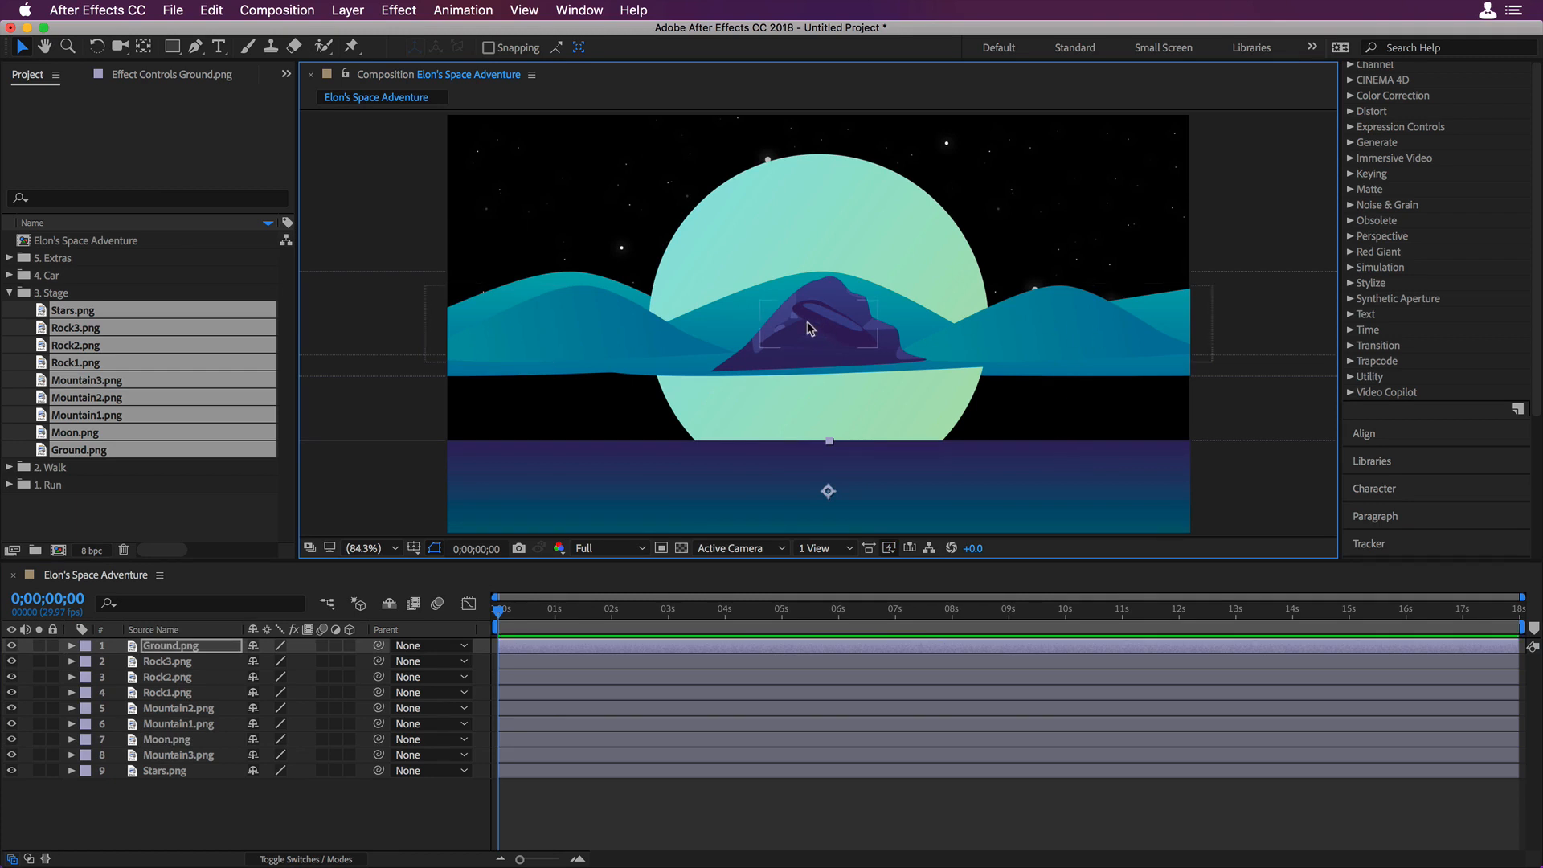
pyautogui.moveTo(810, 327); pyautogui.dragTo(1139, 420)
pyautogui.moveTo(1091, 470)
pyautogui.mouseDown()
pyautogui.moveTo(1091, 488)
pyautogui.moveTo(1086, 473)
pyautogui.mouseUp()
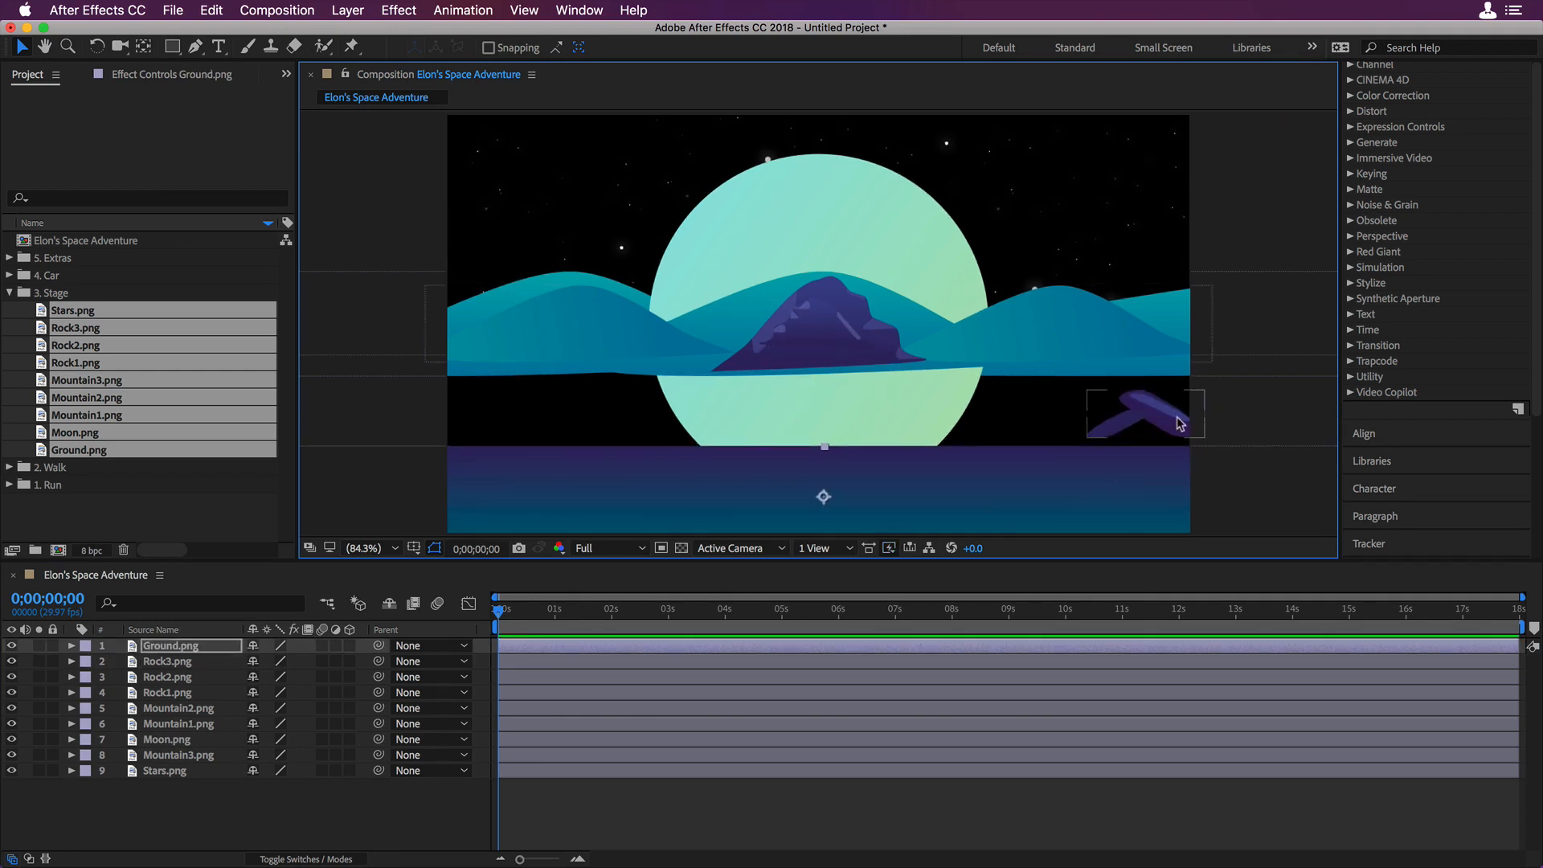
pyautogui.hotkey('shift', 'Down')
# - Lower Mountain2 onto the ground line, placing Rock2 right of centre and Rock1 at the frame's left edge
pyautogui.moveTo(594, 294); pyautogui.dragTo(529, 397)
pyautogui.moveTo(812, 325); pyautogui.dragTo(971, 436)
pyautogui.moveTo(810, 323); pyautogui.dragTo(439, 419)
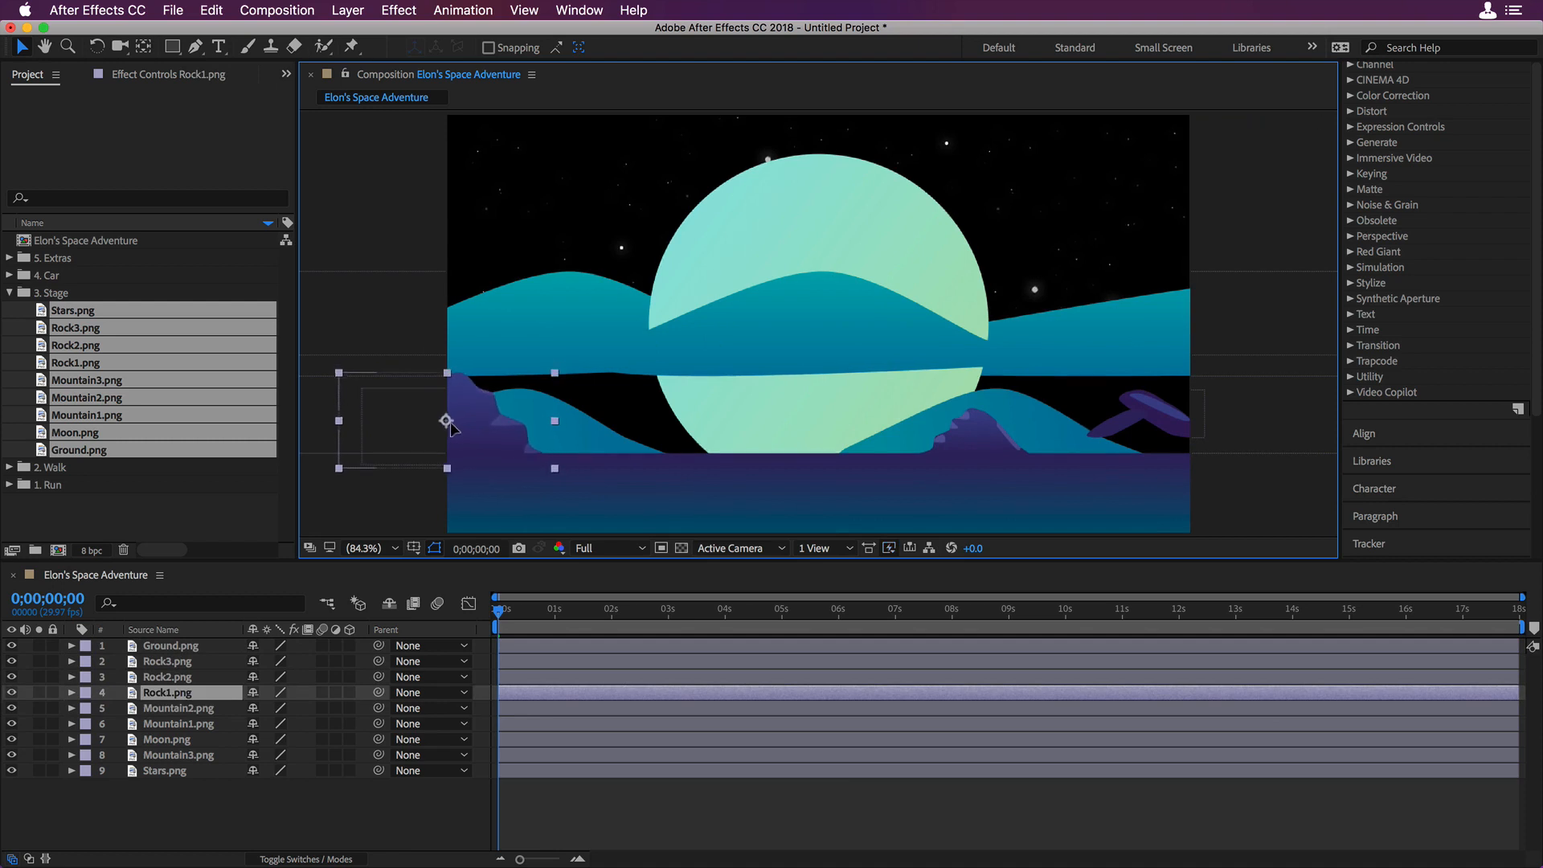
# - Lower the moon toward the horizon and shift Mountain2 to the right and Rock2 to the left
pyautogui.moveTo(774, 234); pyautogui.dragTo(803, 313)
pyautogui.moveTo(1056, 414); pyautogui.dragTo(1524, 419)
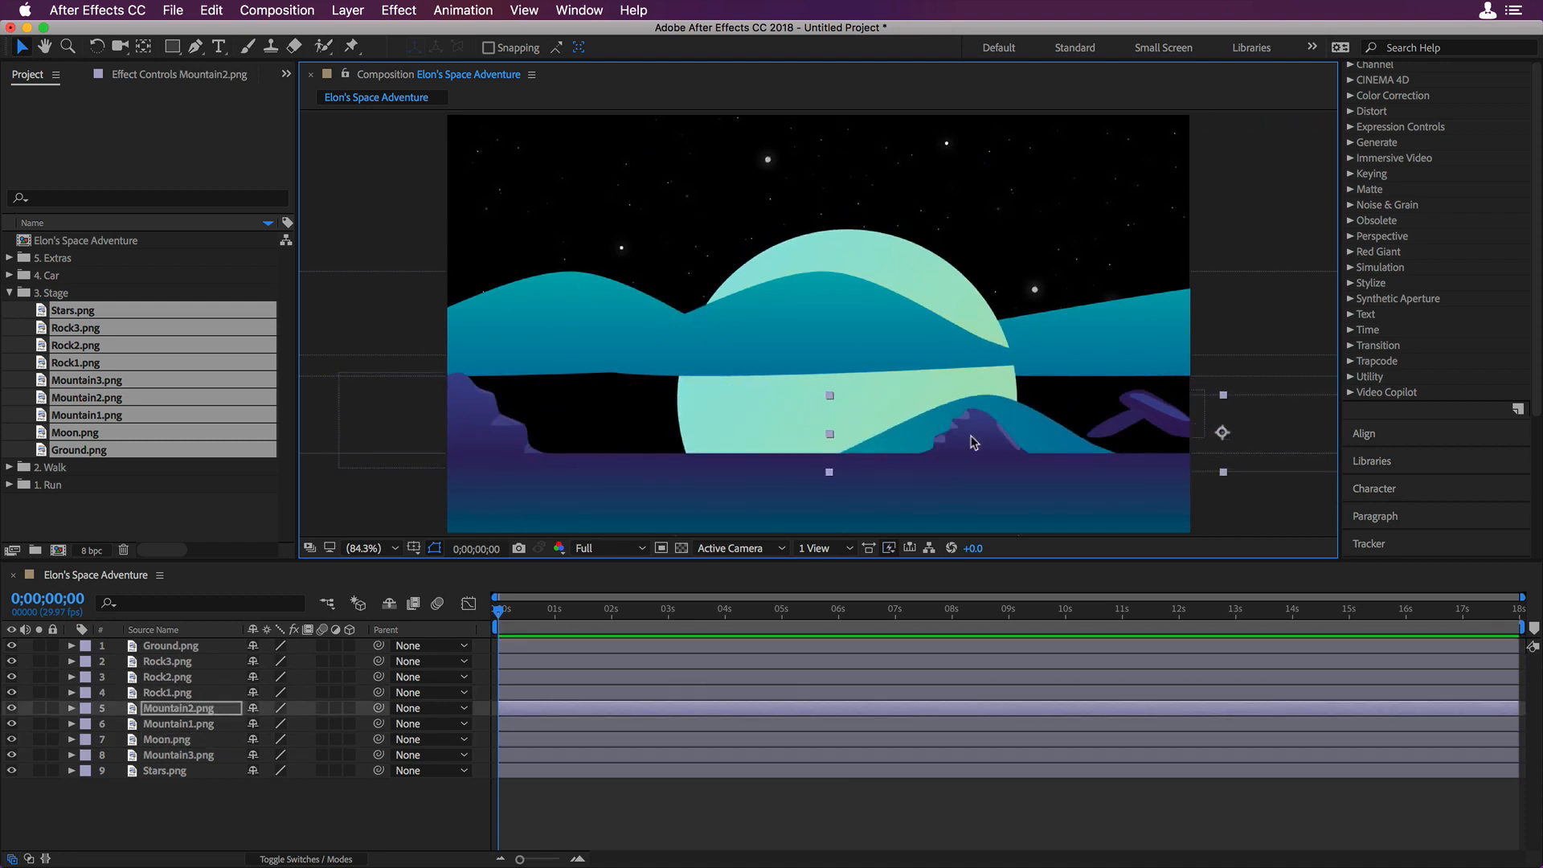
pyautogui.moveTo(971, 438); pyautogui.dragTo(876, 438)
pyautogui.moveTo(886, 239); pyautogui.dragTo(868, 201)
# - Shift the stars slightly to the right and lock the Stars.png layer
pyautogui.moveTo(372, 299); pyautogui.dragTo(449, 306)
pyautogui.click(52, 770)
# - Lower the remaining mountains onto the ground line, with Mountain3 rising at the right, and reposition the rocks along the ground
pyautogui.moveTo(785, 323); pyautogui.dragTo(1204, 427)
pyautogui.click(1151, 416)
pyautogui.moveTo(351, 297); pyautogui.dragTo(1155, 301)
pyautogui.moveTo(1196, 401); pyautogui.dragTo(673, 397)
pyautogui.moveTo(482, 414); pyautogui.dragTo(582, 414)
pyautogui.moveTo(1147, 291); pyautogui.dragTo(1172, 336)
pyautogui.click(1045, 426)
pyautogui.moveTo(1150, 413); pyautogui.dragTo(1303, 415)
pyautogui.moveTo(1117, 328); pyautogui.dragTo(1125, 383)
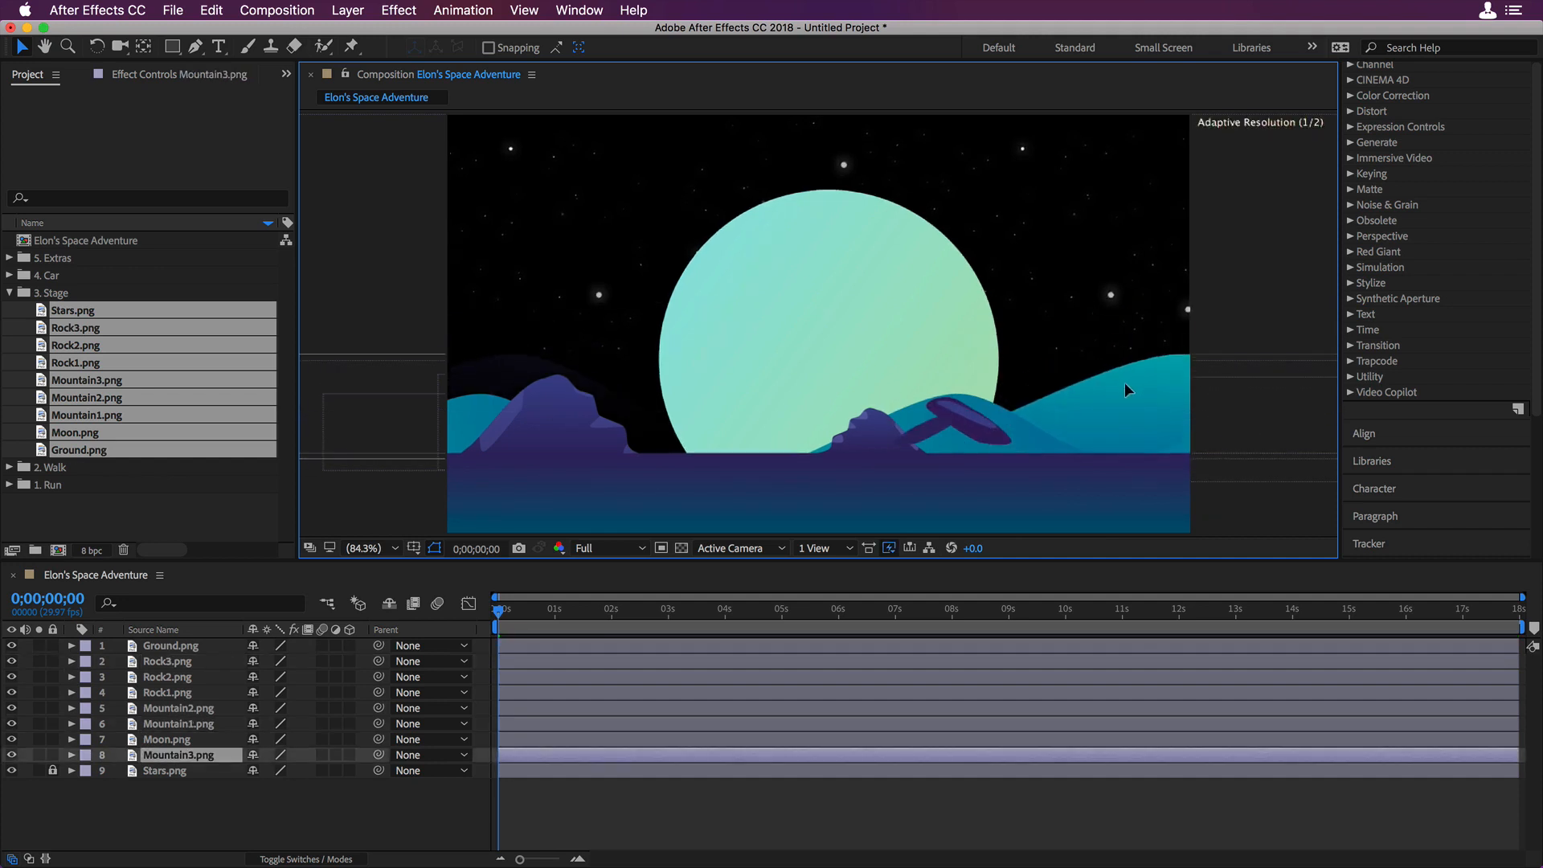
# - Move Rock3 to the frame's right edge and shift Mountain2, Rock1, Rock2 and the moon to the right
pyautogui.moveTo(826, 303); pyautogui.dragTo(783, 302)
pyautogui.moveTo(952, 419); pyautogui.dragTo(1150, 420)
pyautogui.moveTo(985, 425); pyautogui.dragTo(1063, 414)
pyautogui.moveTo(555, 418); pyautogui.dragTo(629, 418)
pyautogui.moveTo(876, 434); pyautogui.dragTo(939, 434)
pyautogui.moveTo(824, 292); pyautogui.dragTo(883, 287)
# - Move Rock1 to the frame's left edge and fine-tune the positions of the right-hand mountain, Rock2 and the moon
pyautogui.click(659, 378)
pyautogui.moveTo(632, 421); pyautogui.dragTo(453, 413)
pyautogui.moveTo(1081, 412); pyautogui.dragTo(1074, 413)
pyautogui.moveTo(945, 435)
pyautogui.mouseDown()
pyautogui.moveTo(971, 437)
pyautogui.moveTo(936, 434)
pyautogui.mouseUp()
pyautogui.moveTo(872, 296); pyautogui.dragTo(855, 300)
pyautogui.click(1210, 253)
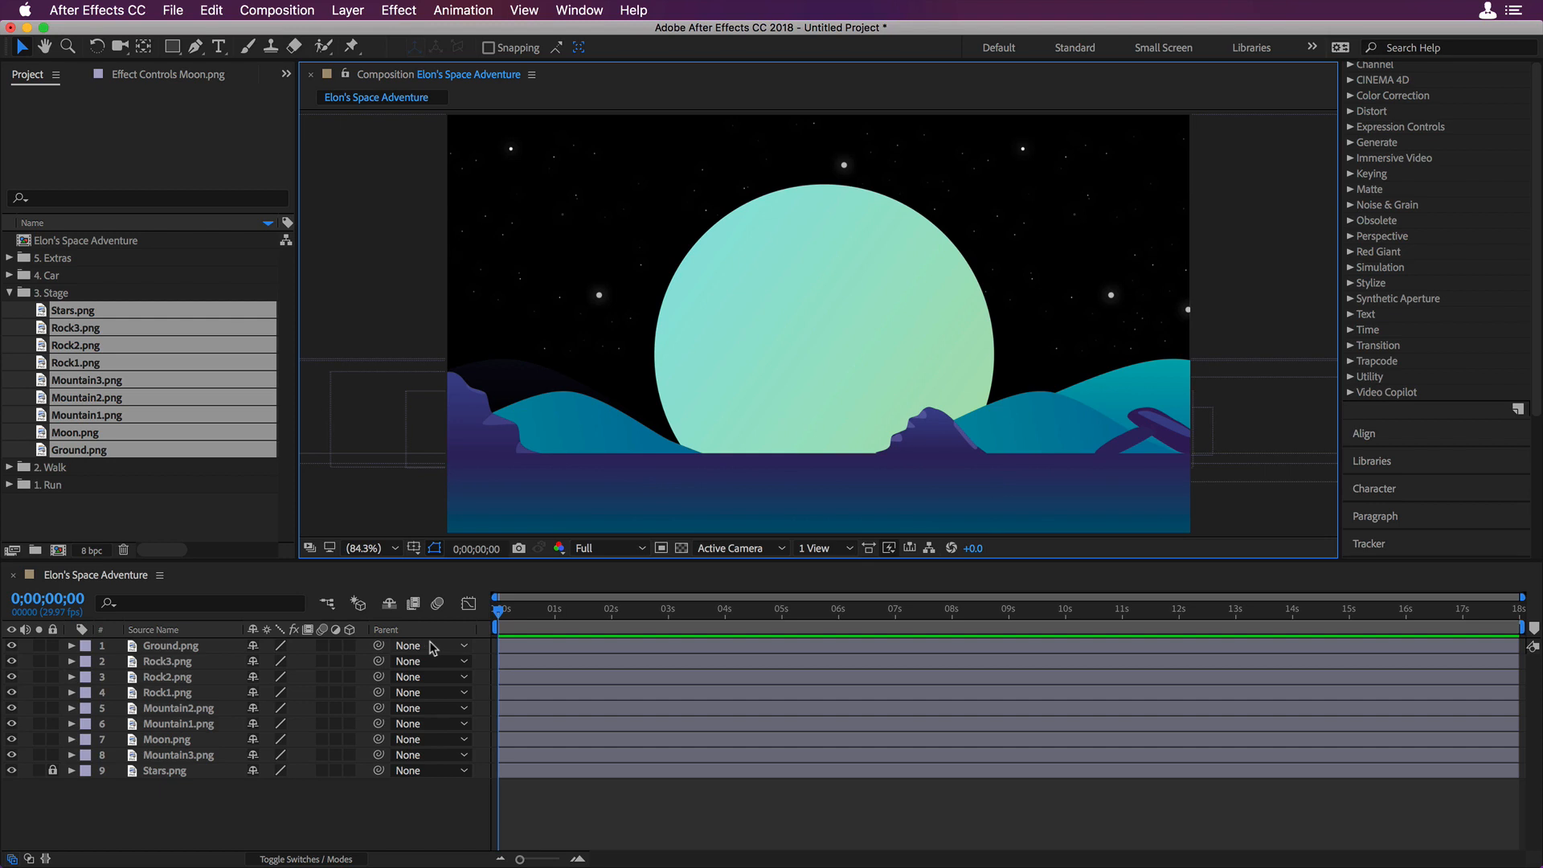
# - Create a 1920 x 1080 px solid named Background and place it below the Stars.png layer
pyautogui.rightClick(178, 798)
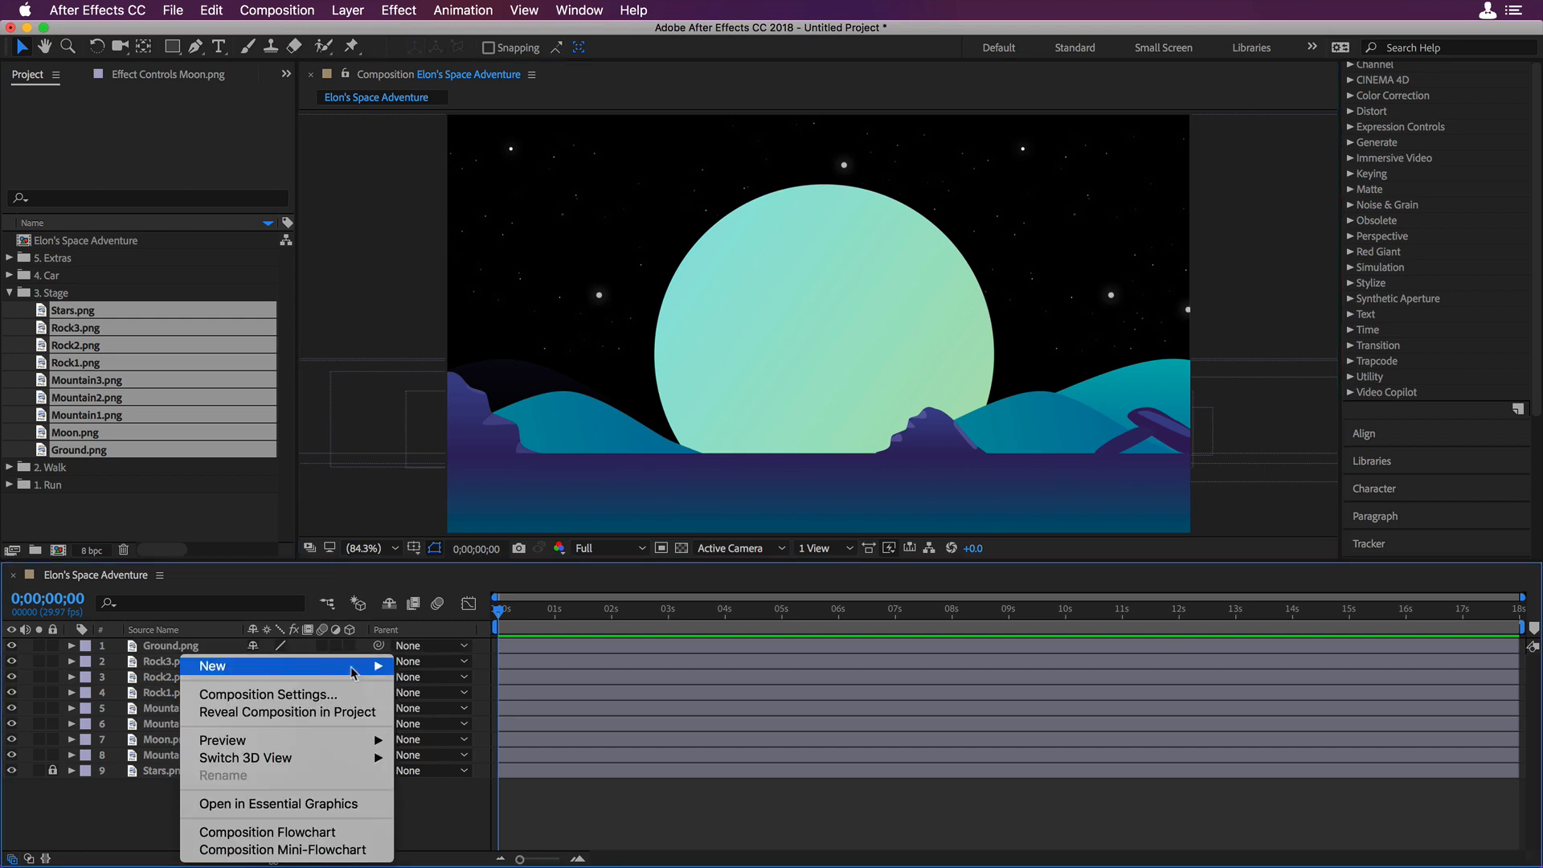
pyautogui.moveTo(351, 672)
pyautogui.click(476, 709)
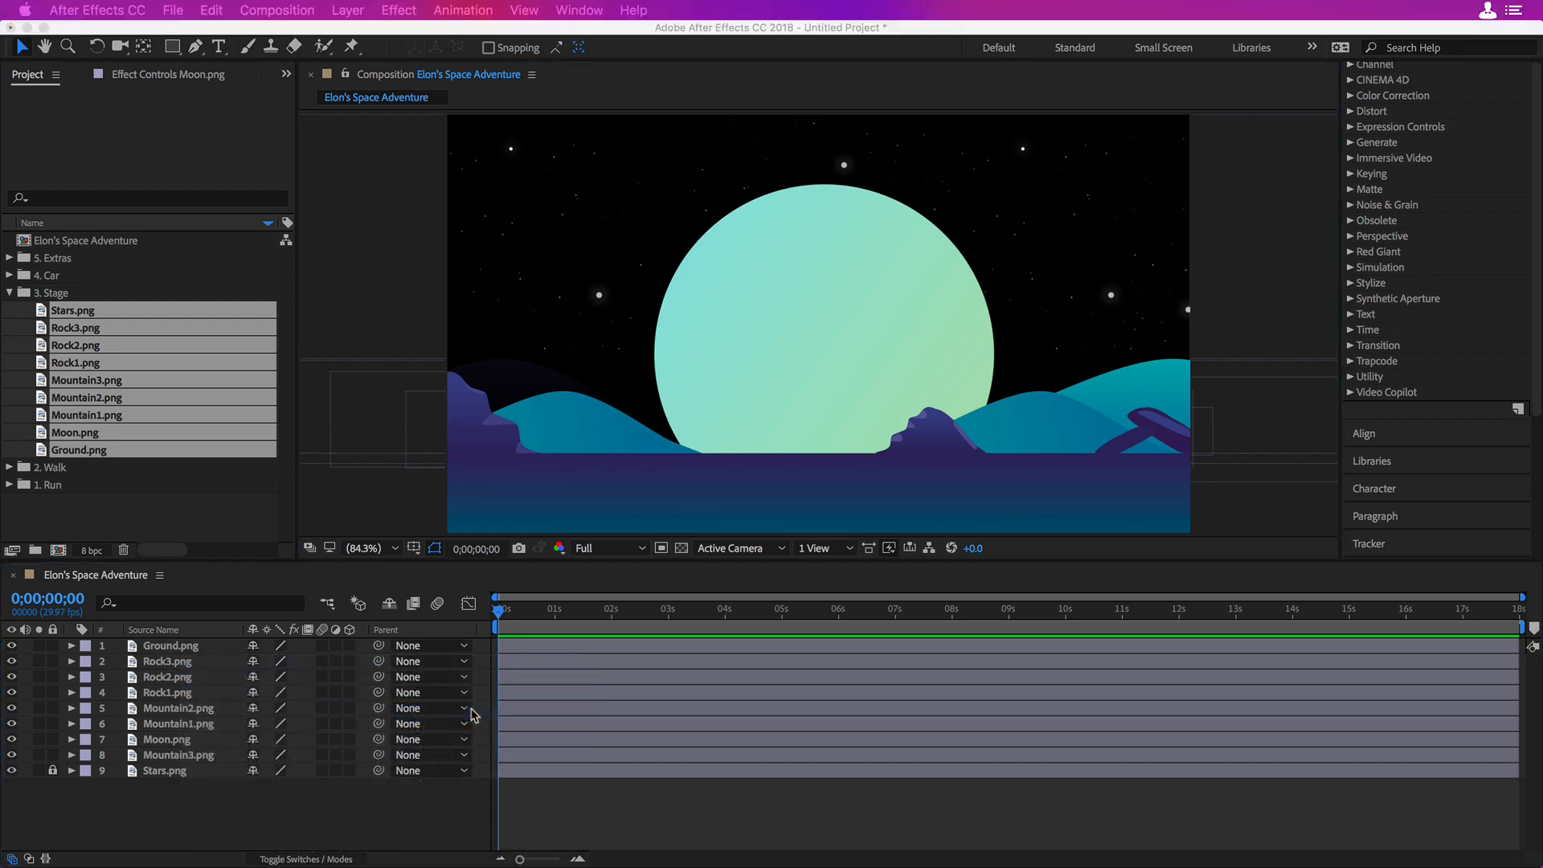
pyautogui.write('Back')
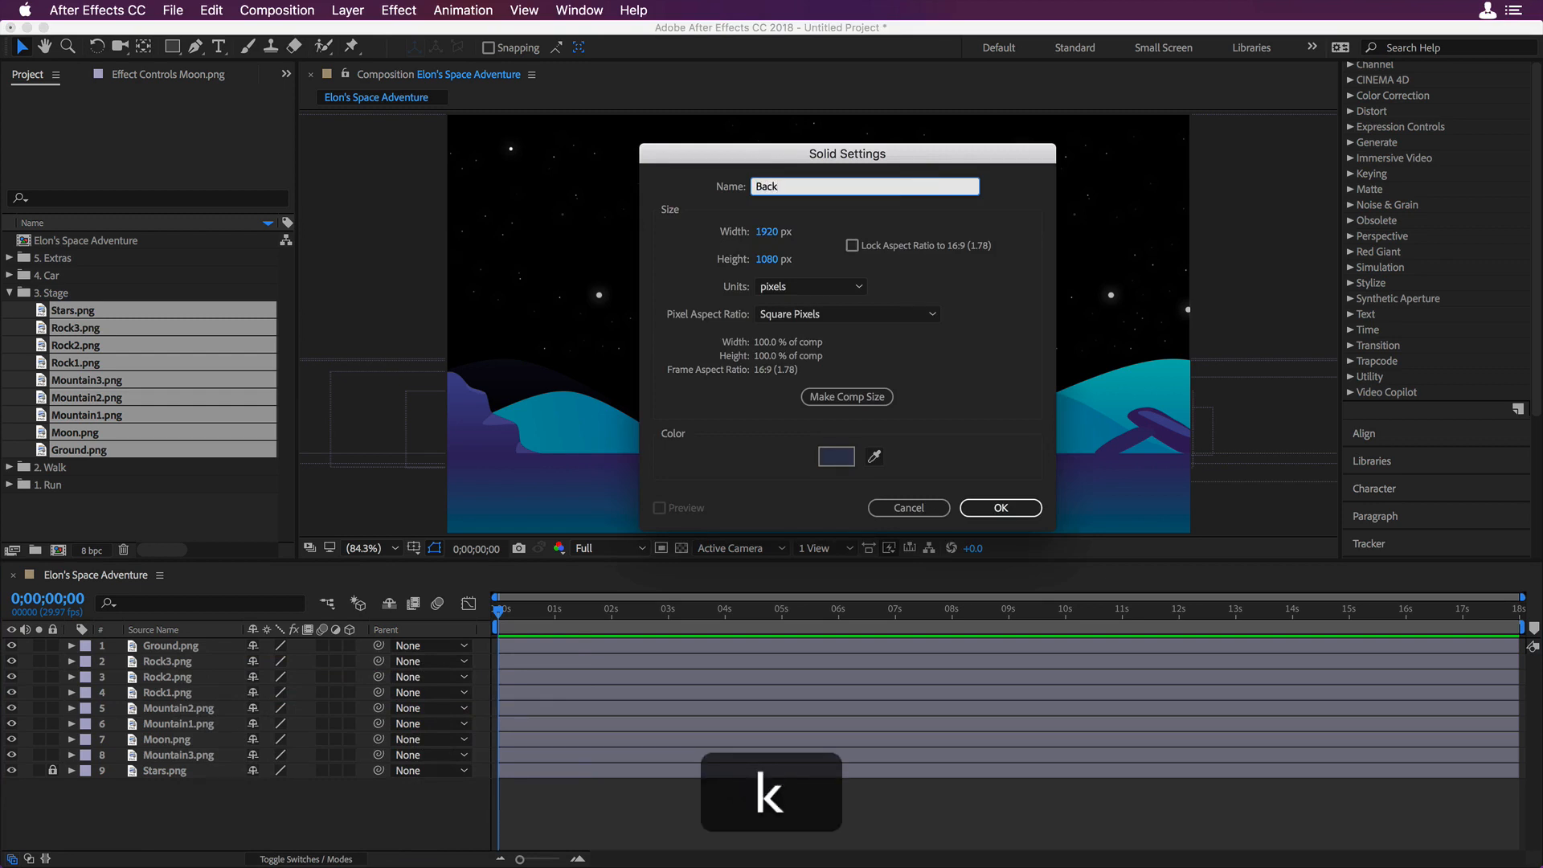
pyautogui.write('ground')
pyautogui.press('Return')
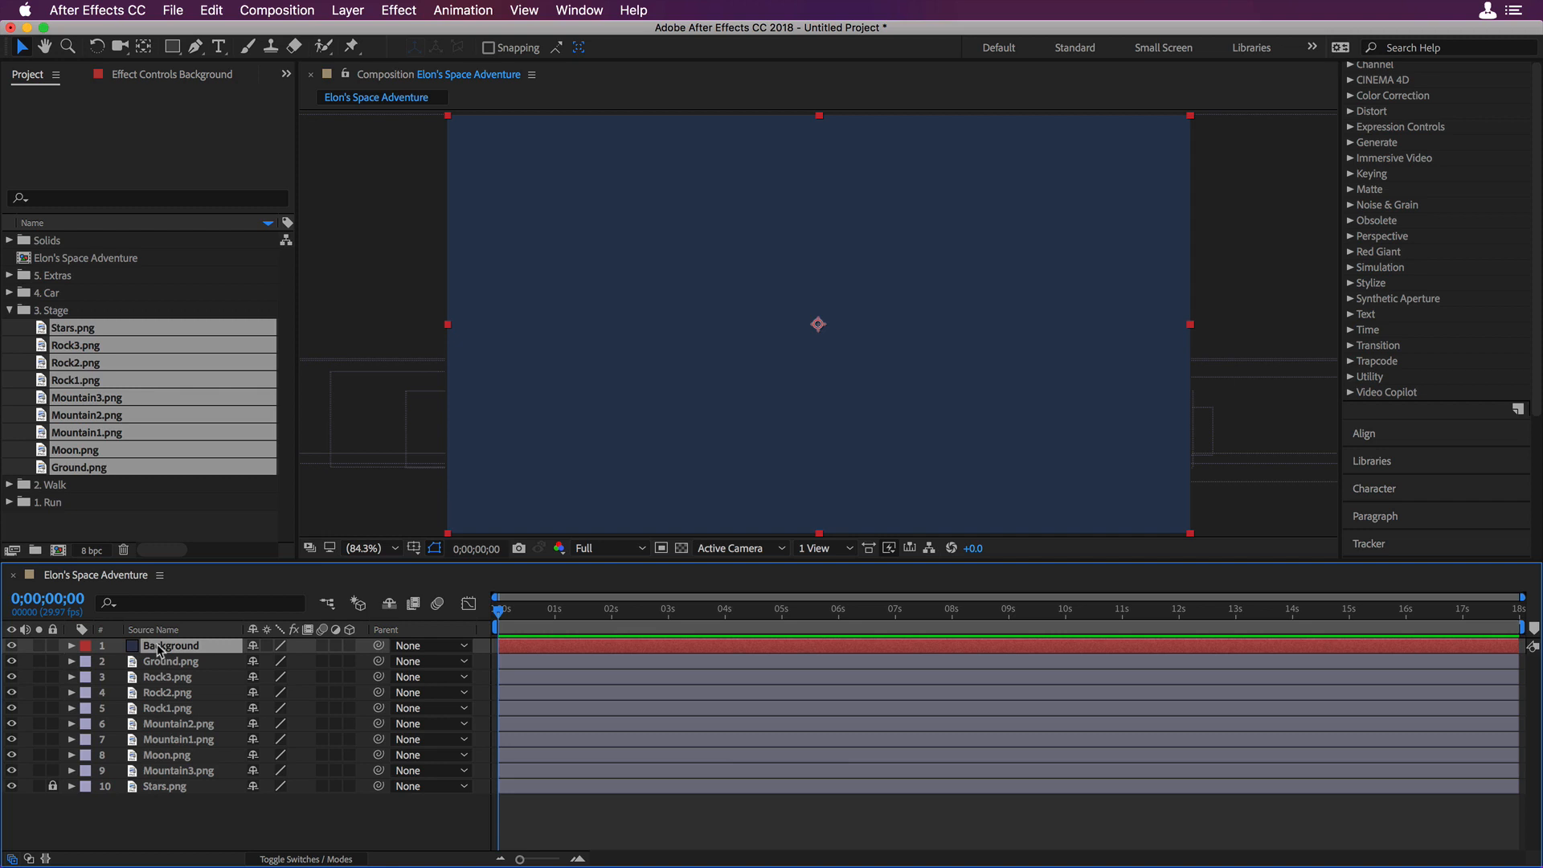
pyautogui.moveTo(167, 651); pyautogui.dragTo(177, 797)
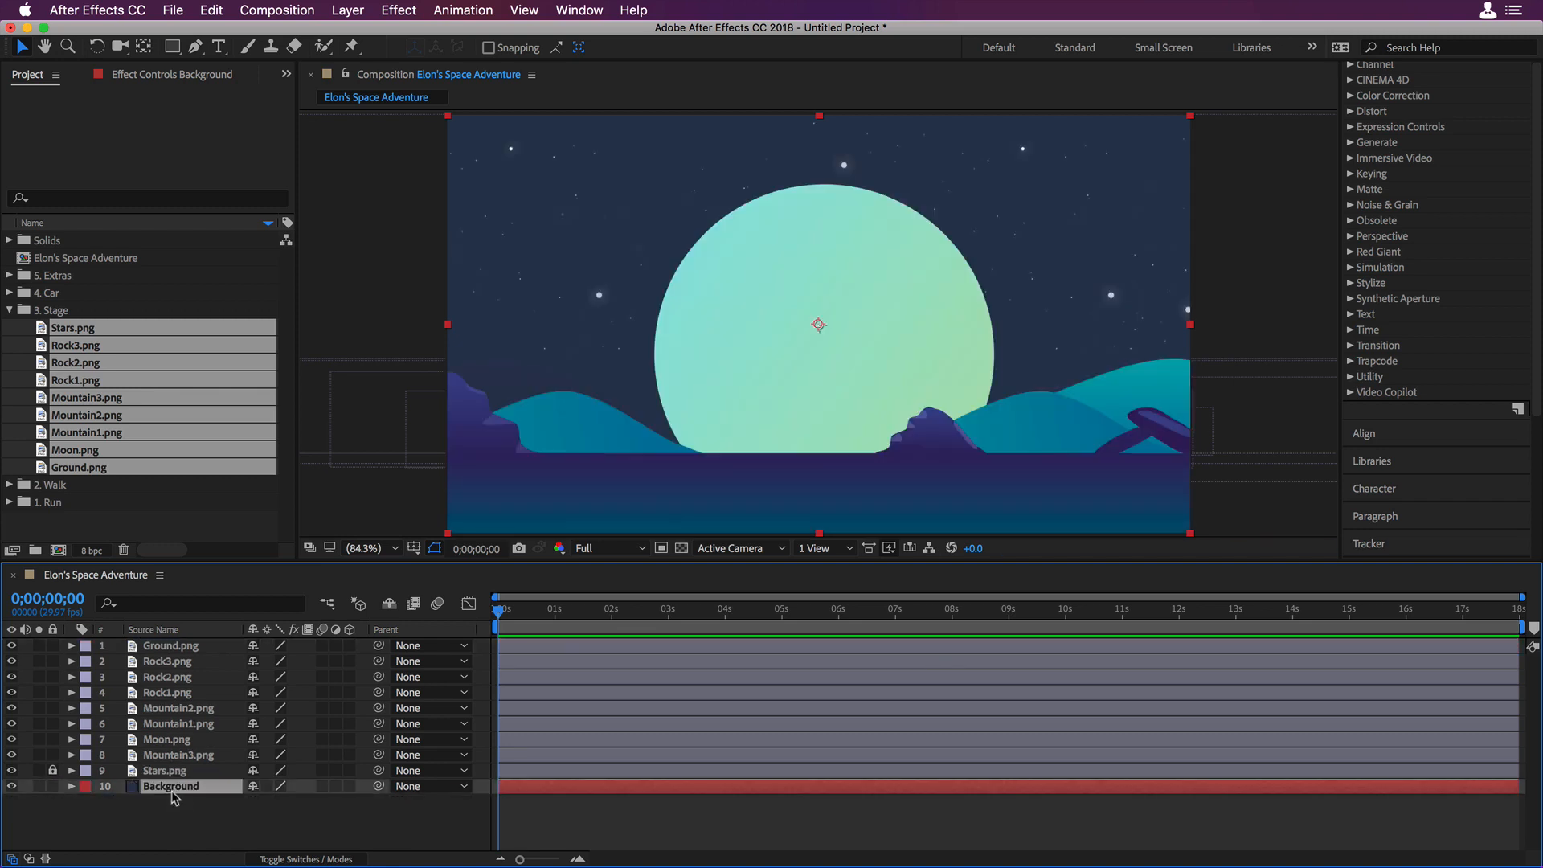
# - Find the Gradient Ramp effect and apply it to the Background layer
pyautogui.scroll(5, 1435, 147)
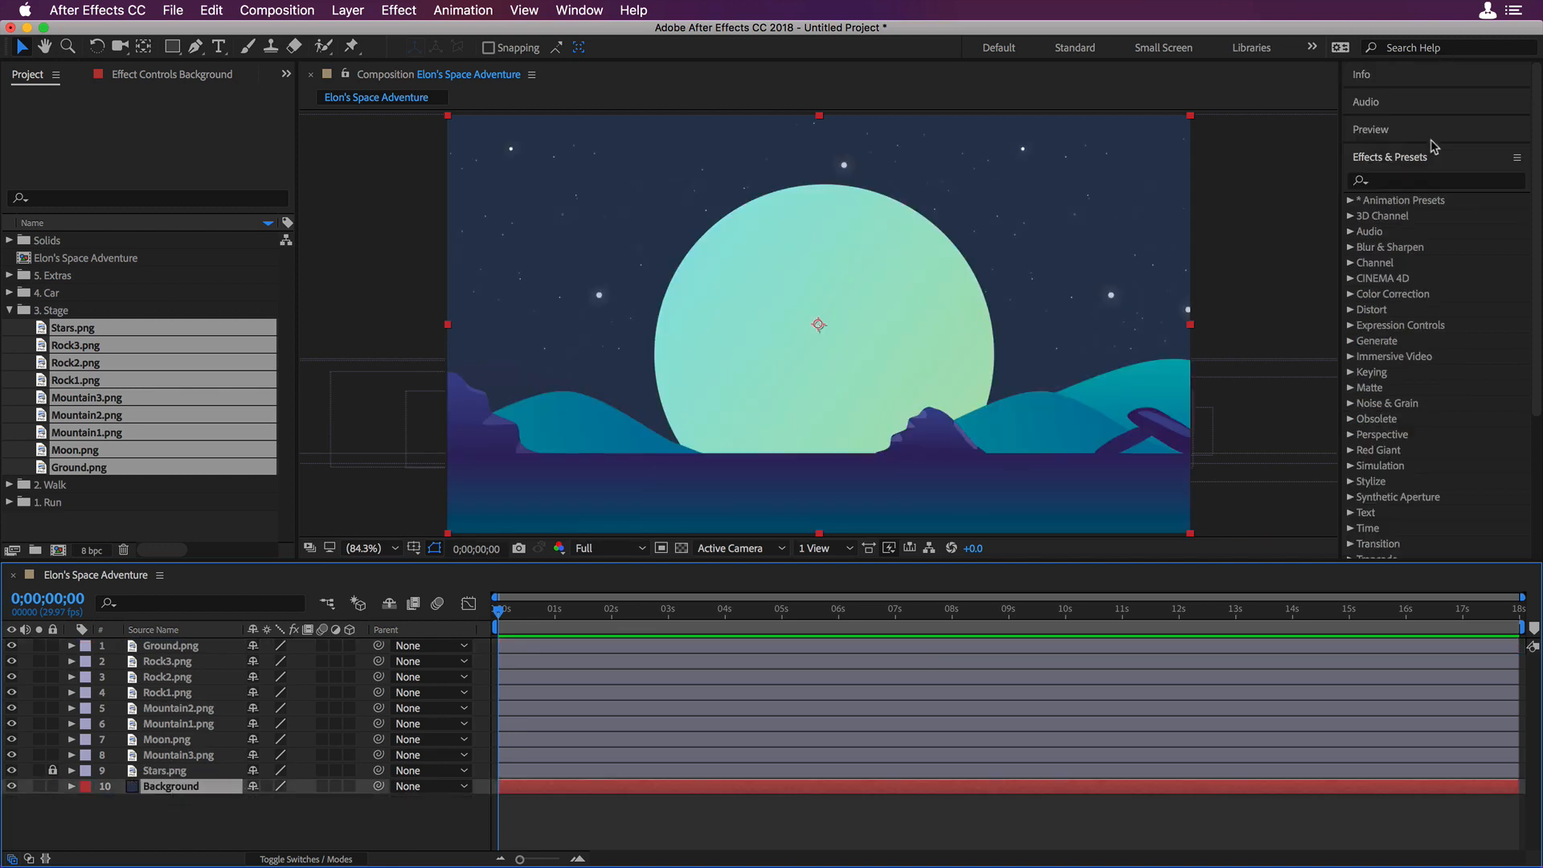
pyautogui.click(1422, 182)
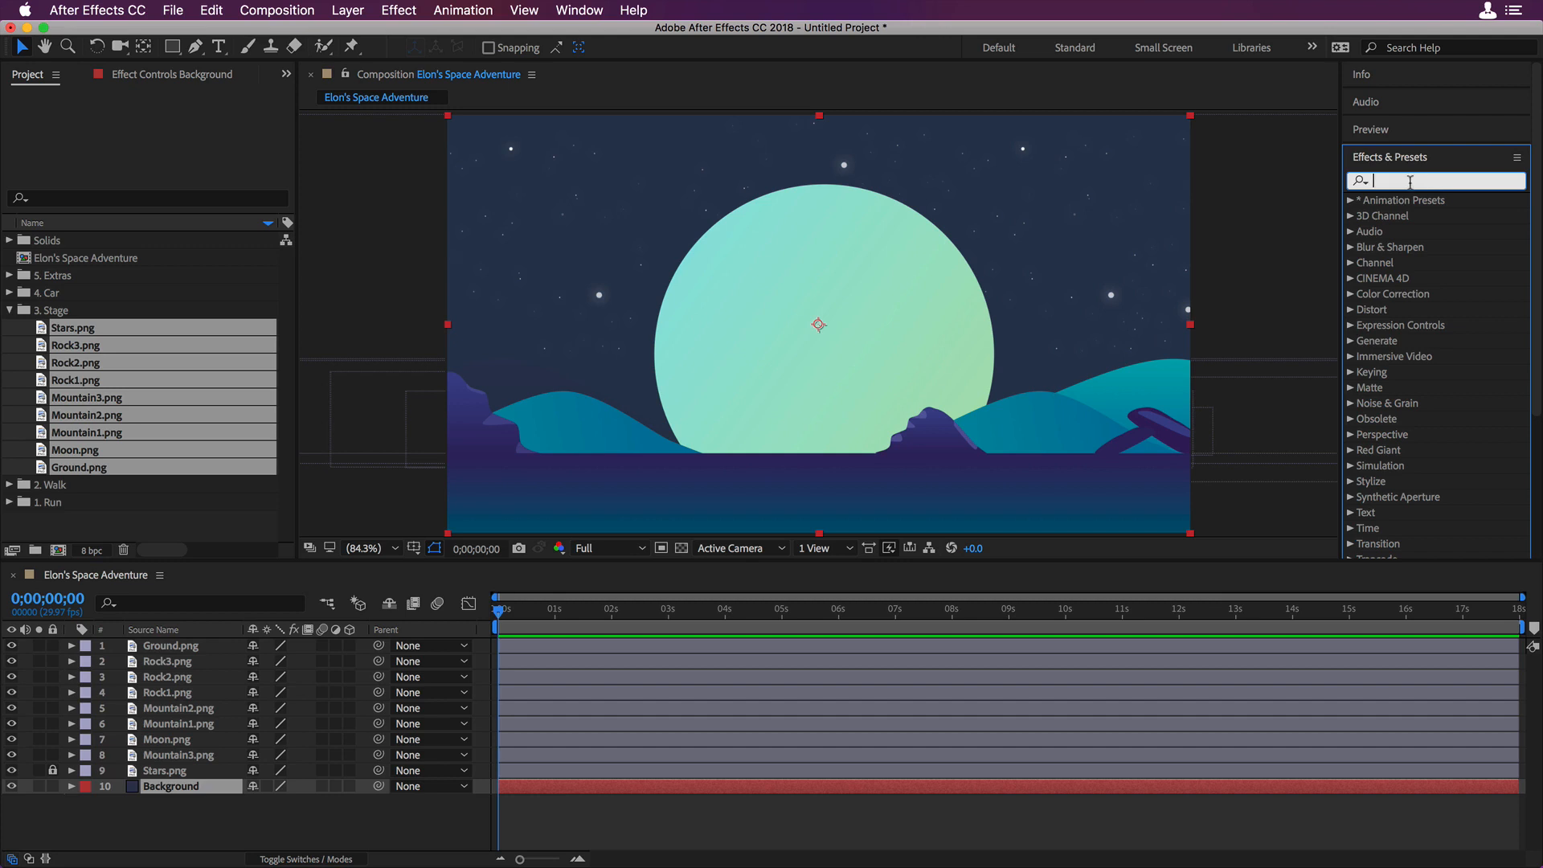
pyautogui.write('gradi')
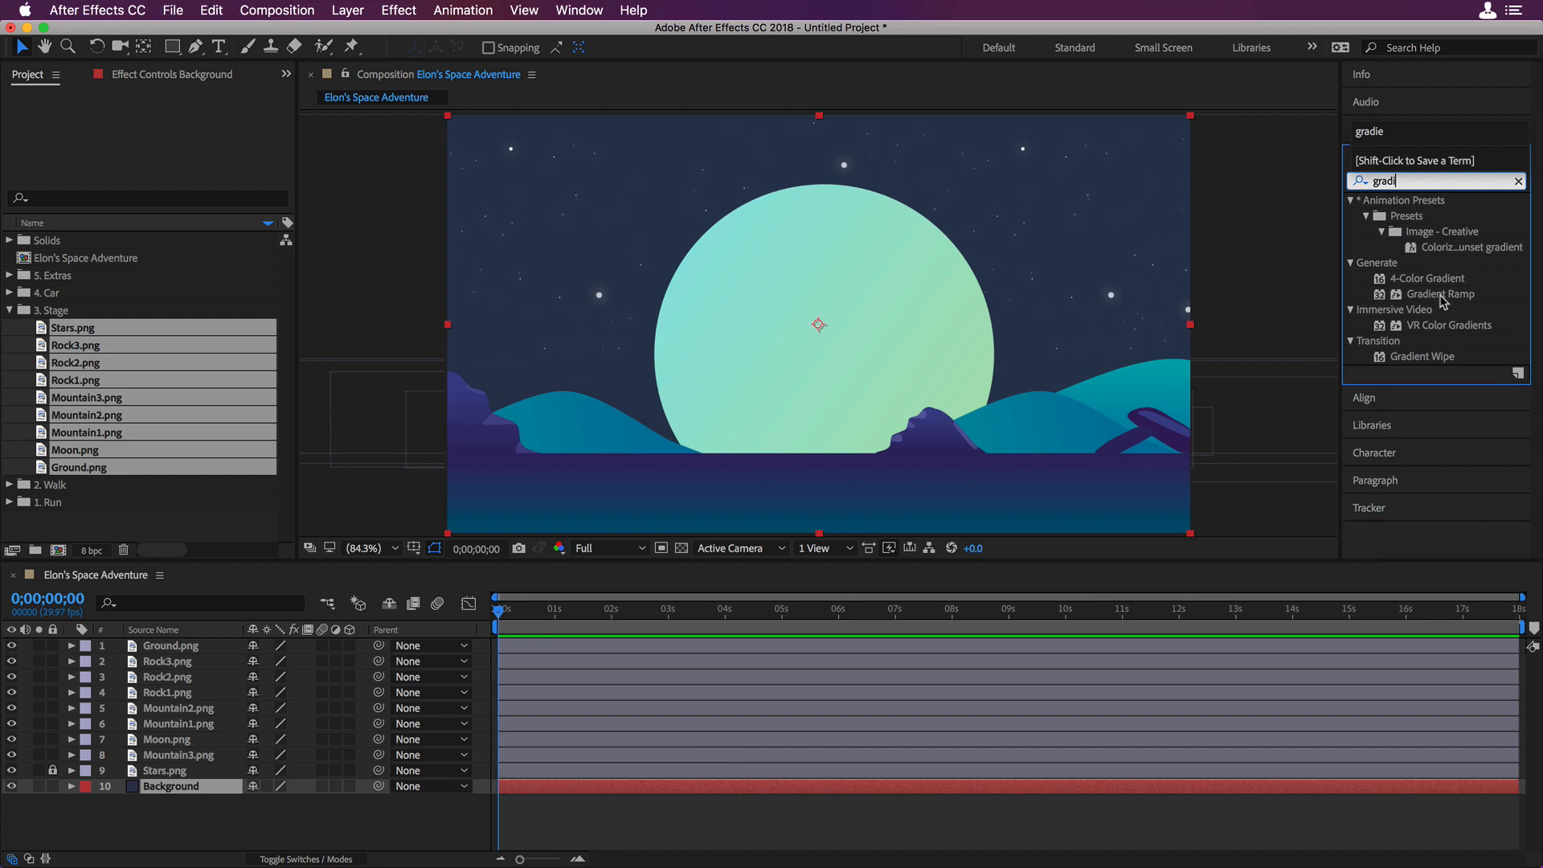
pyautogui.doubleClick(1441, 295)
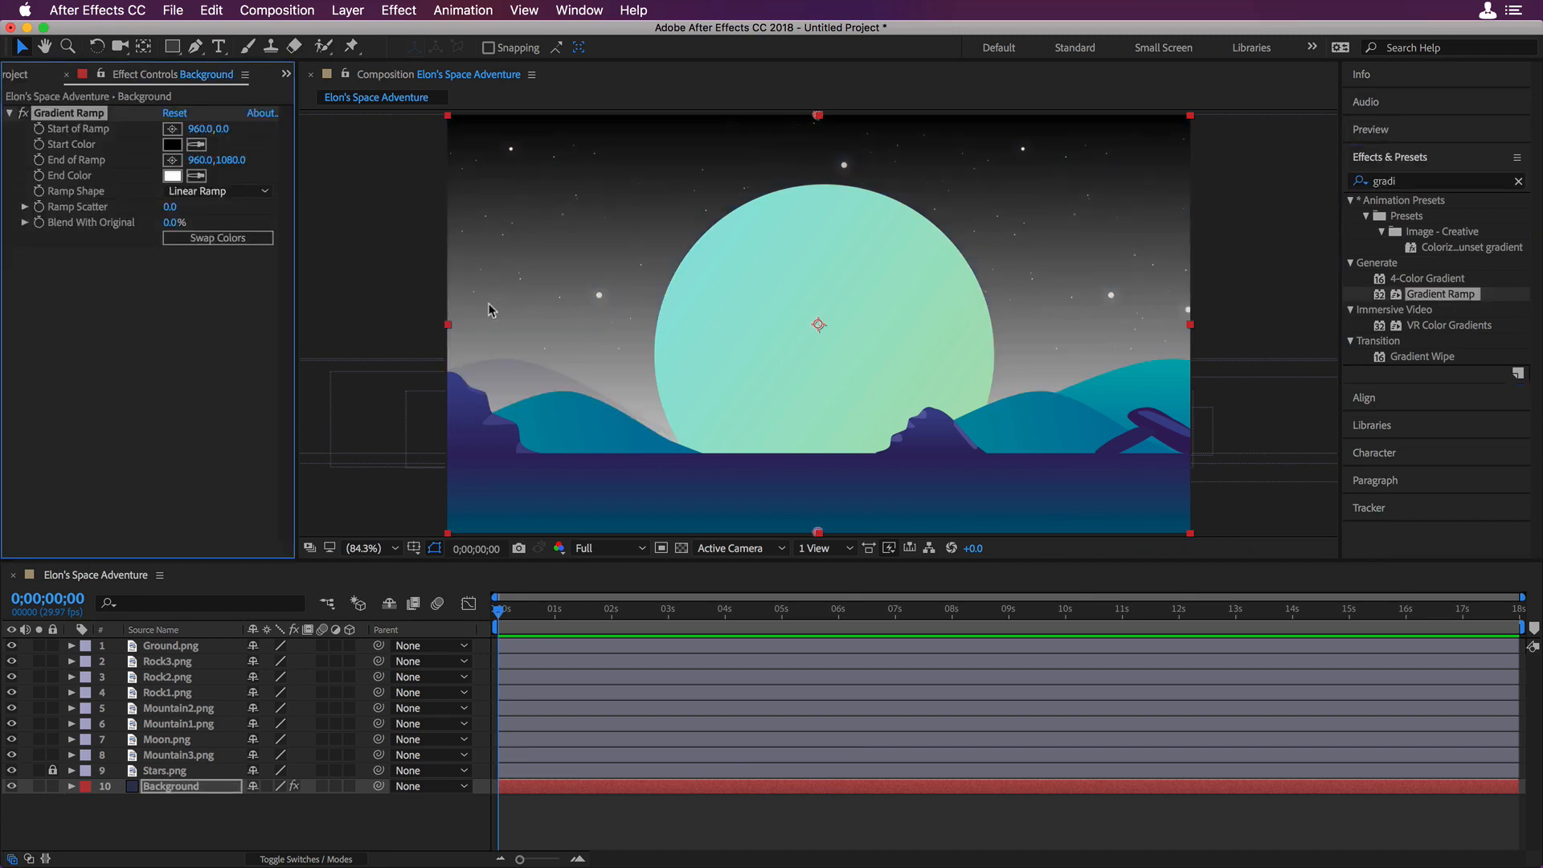
# - Set the Background's Gradient Ramp start color to #322D6D and its end color to #18BAB8
pyautogui.click(172, 145)
pyautogui.press('super+BackSpace')
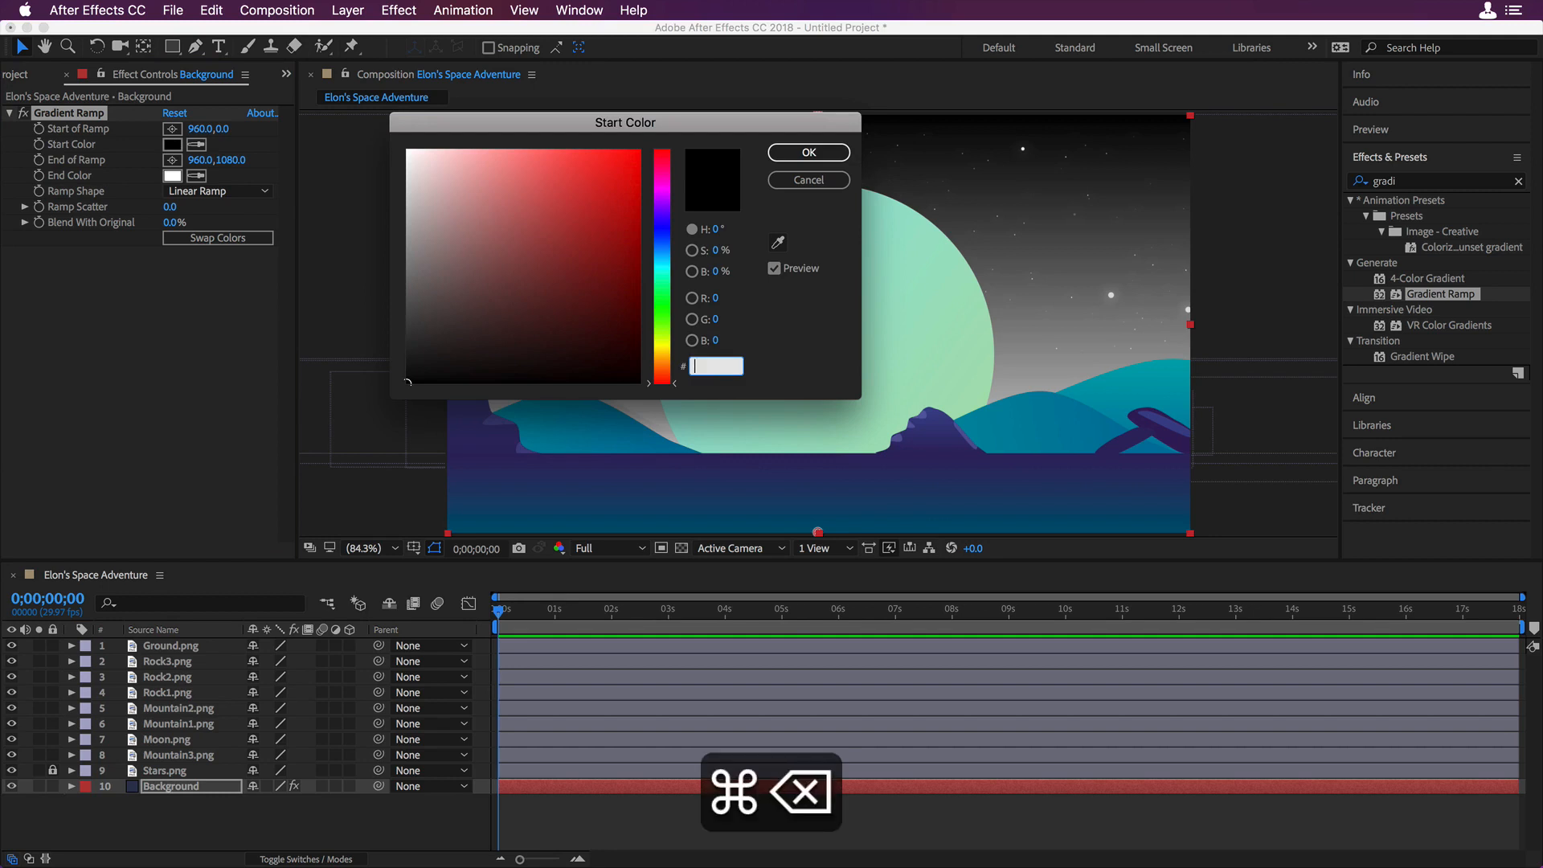
pyautogui.write('322D6D')
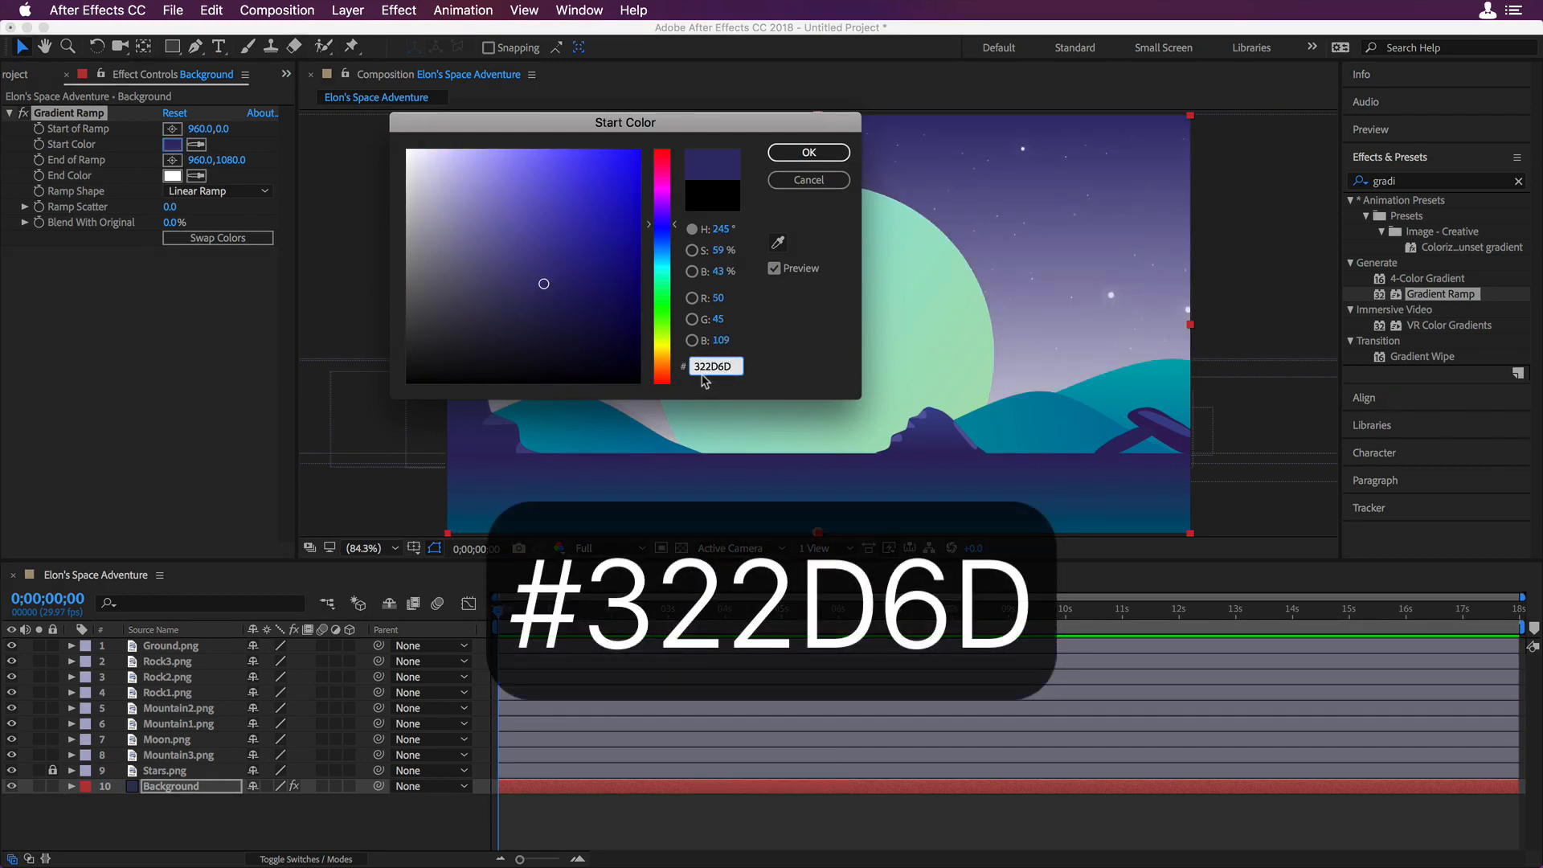
pyautogui.click(793, 155)
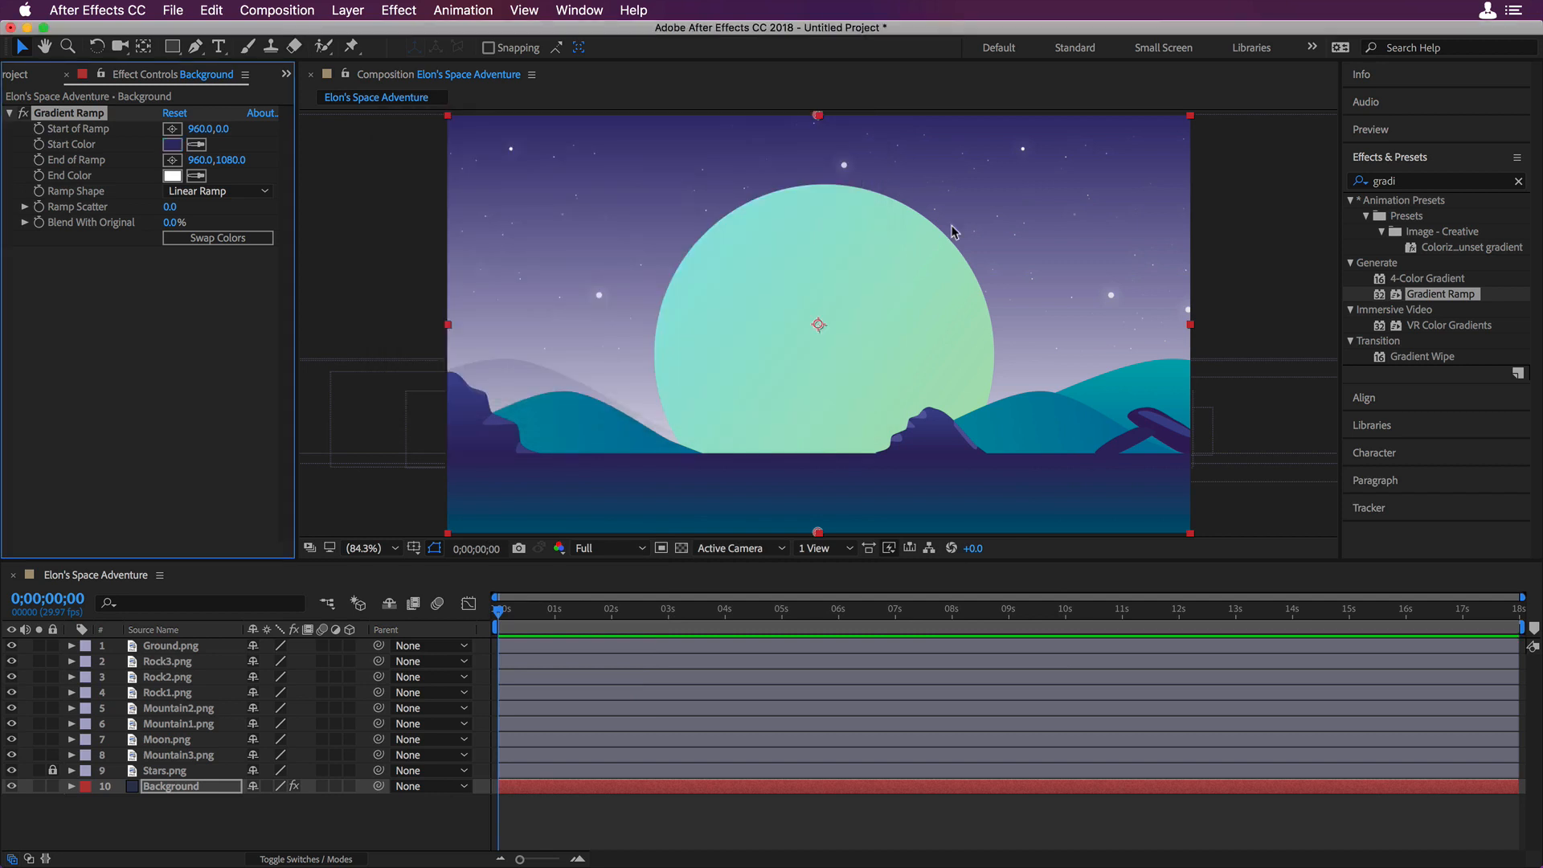
pyautogui.click(172, 175)
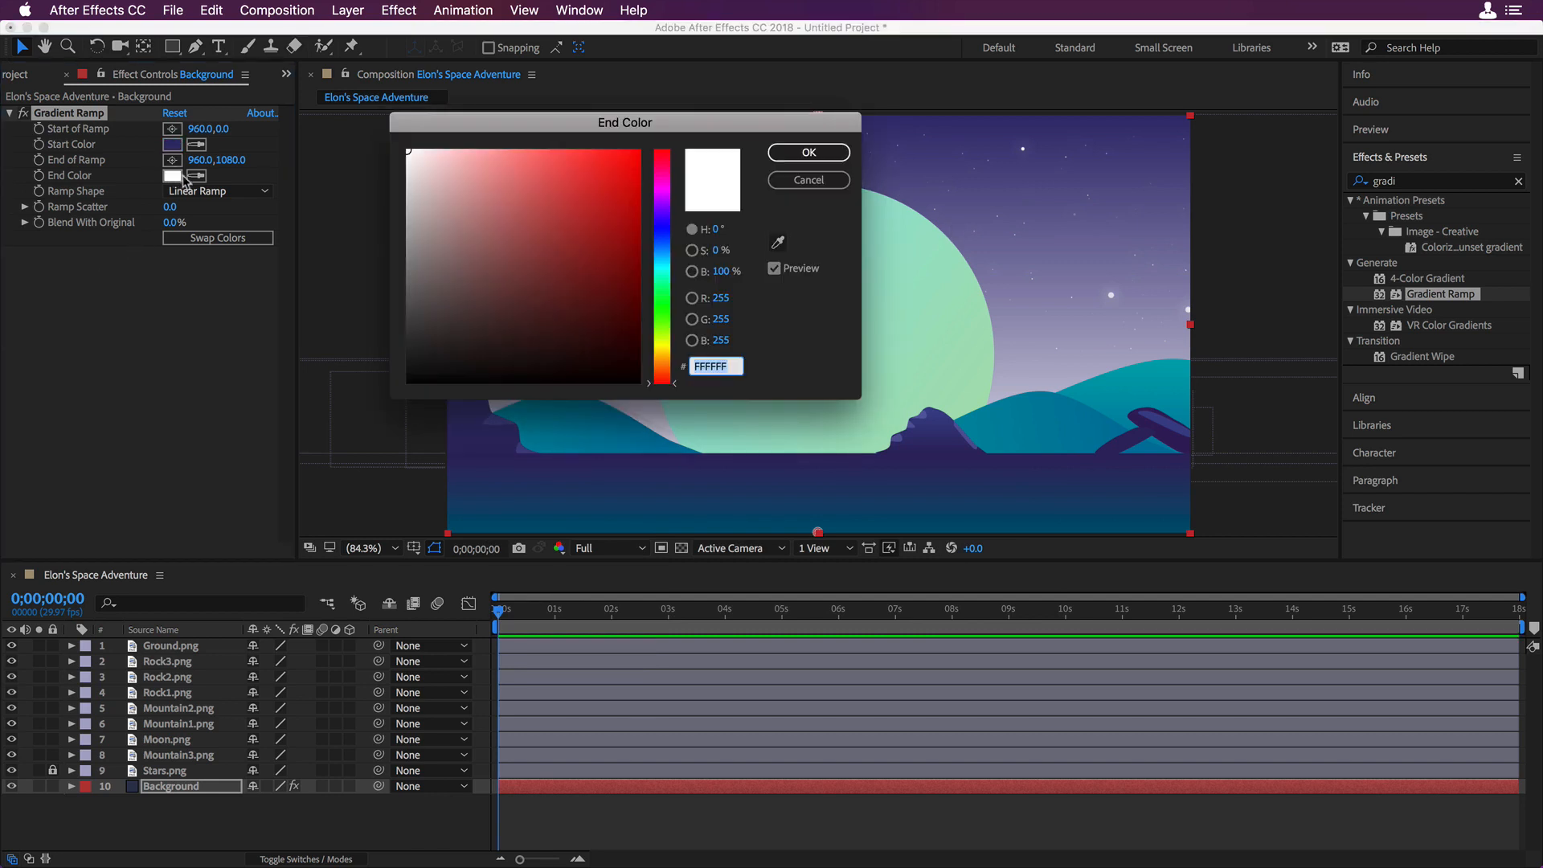
pyautogui.write('18BAB8')
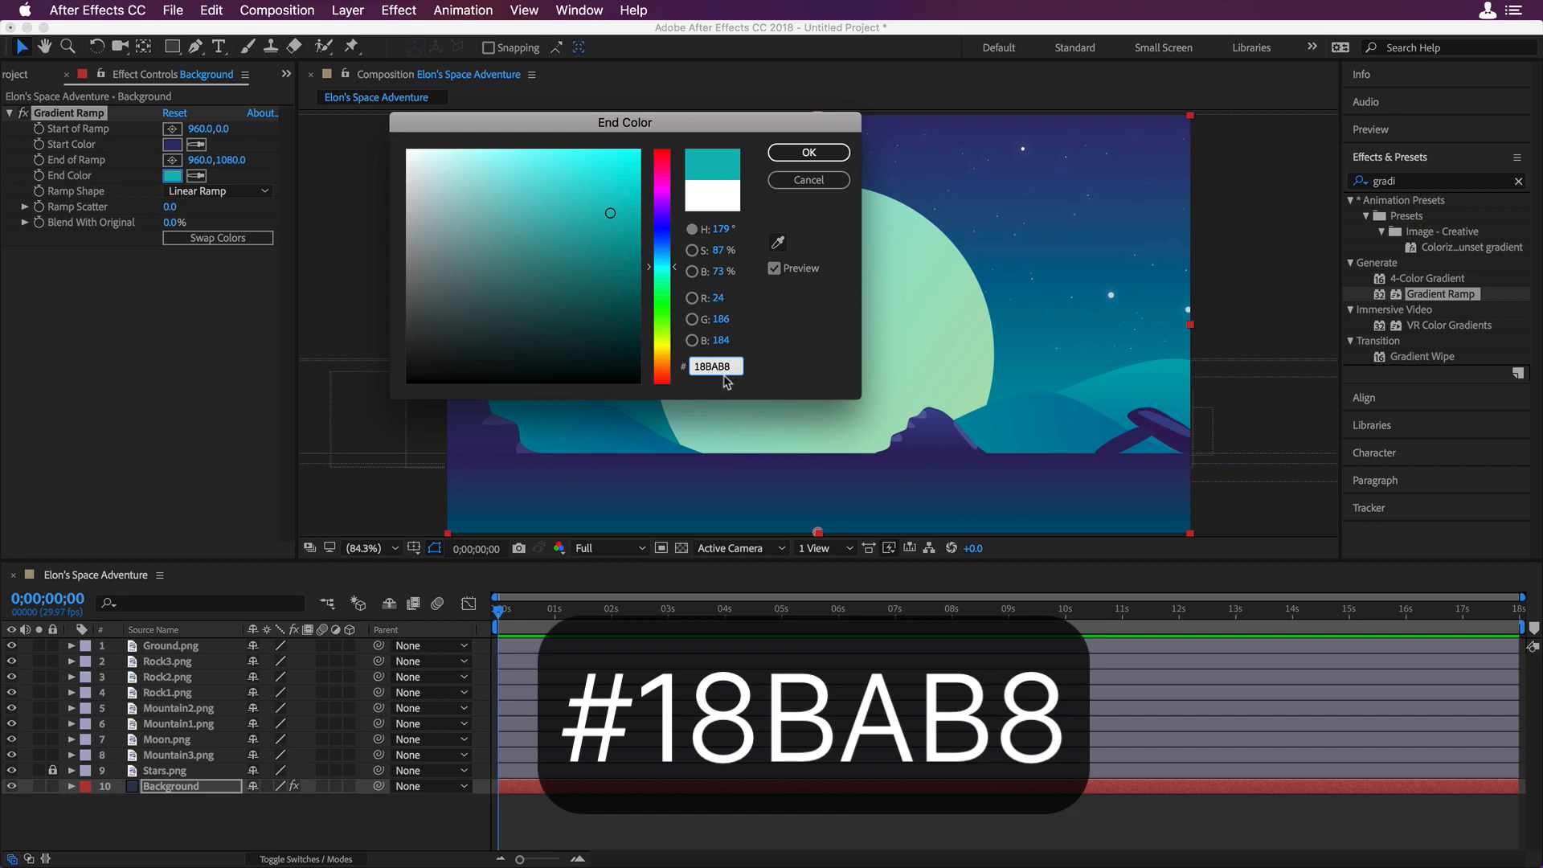
pyautogui.click(812, 152)
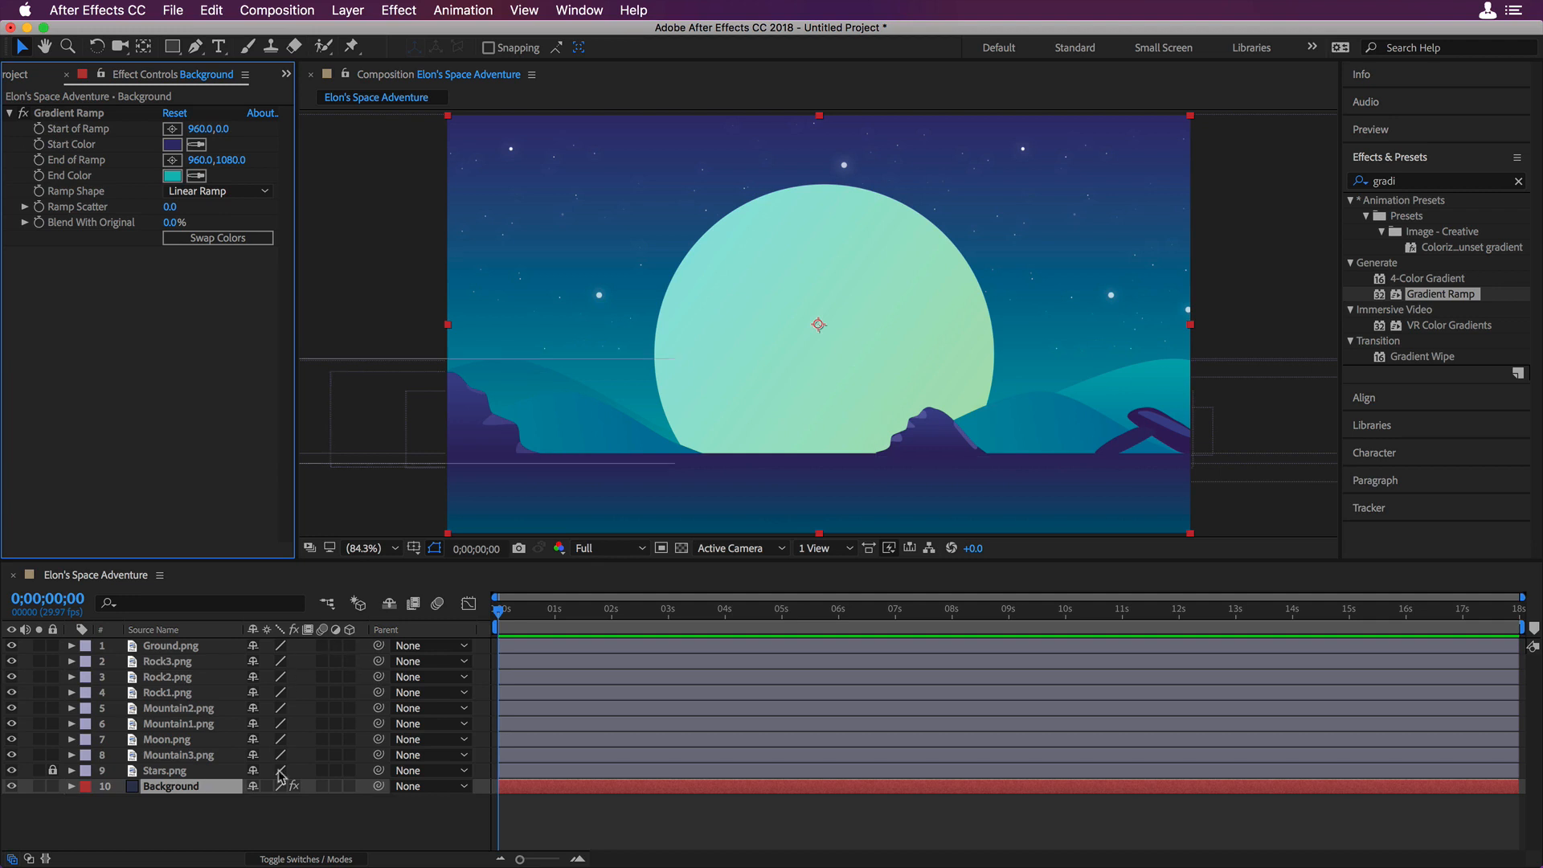
# - Add a two-node camera with the 50mm preset to the composition
pyautogui.rightClick(274, 813)
pyautogui.moveTo(411, 667)
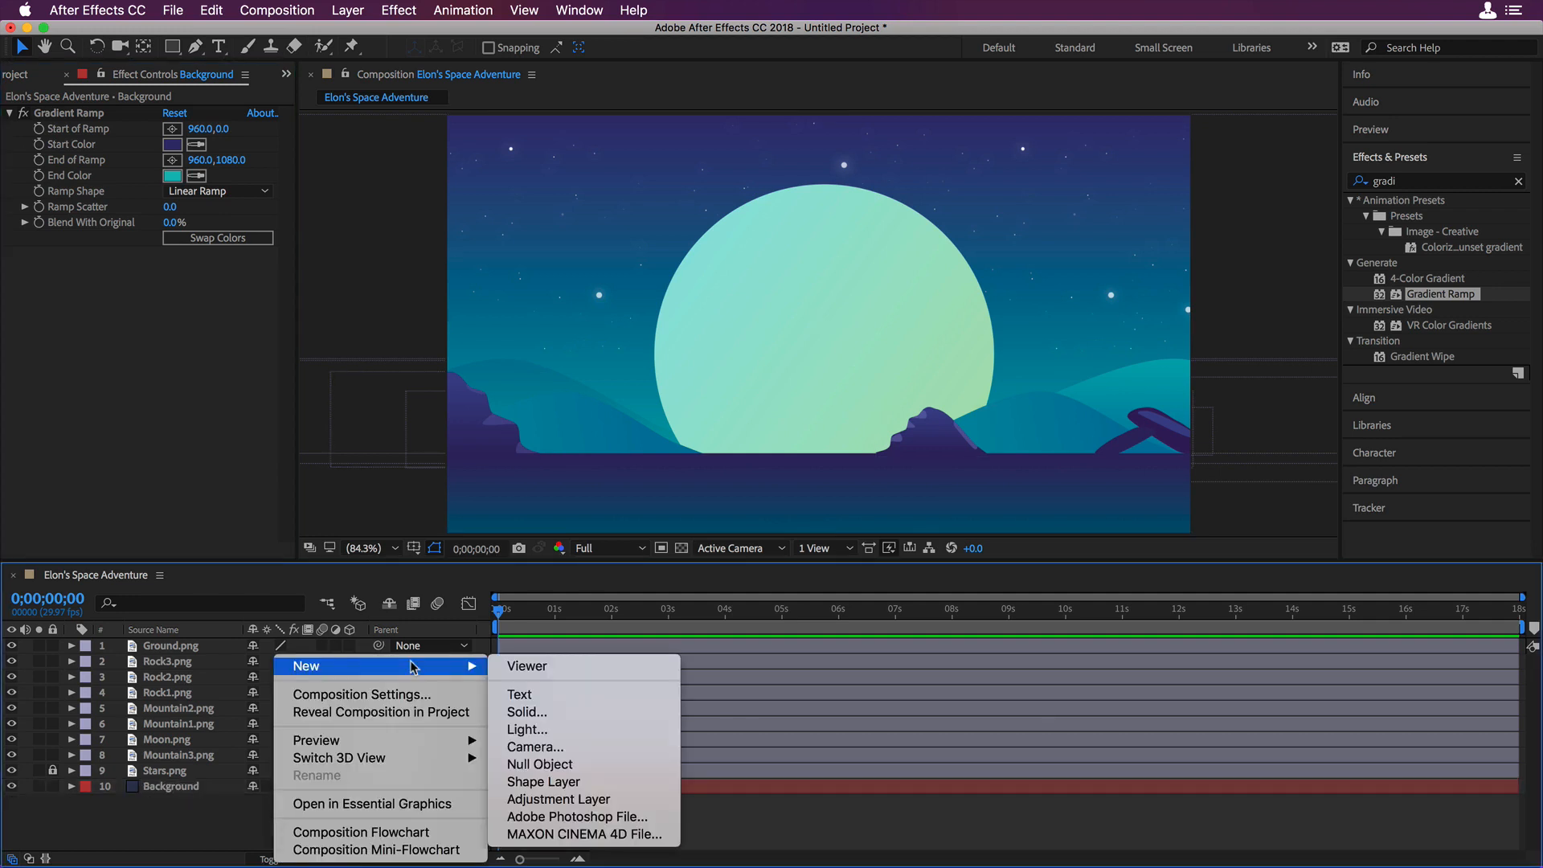
pyautogui.click(591, 746)
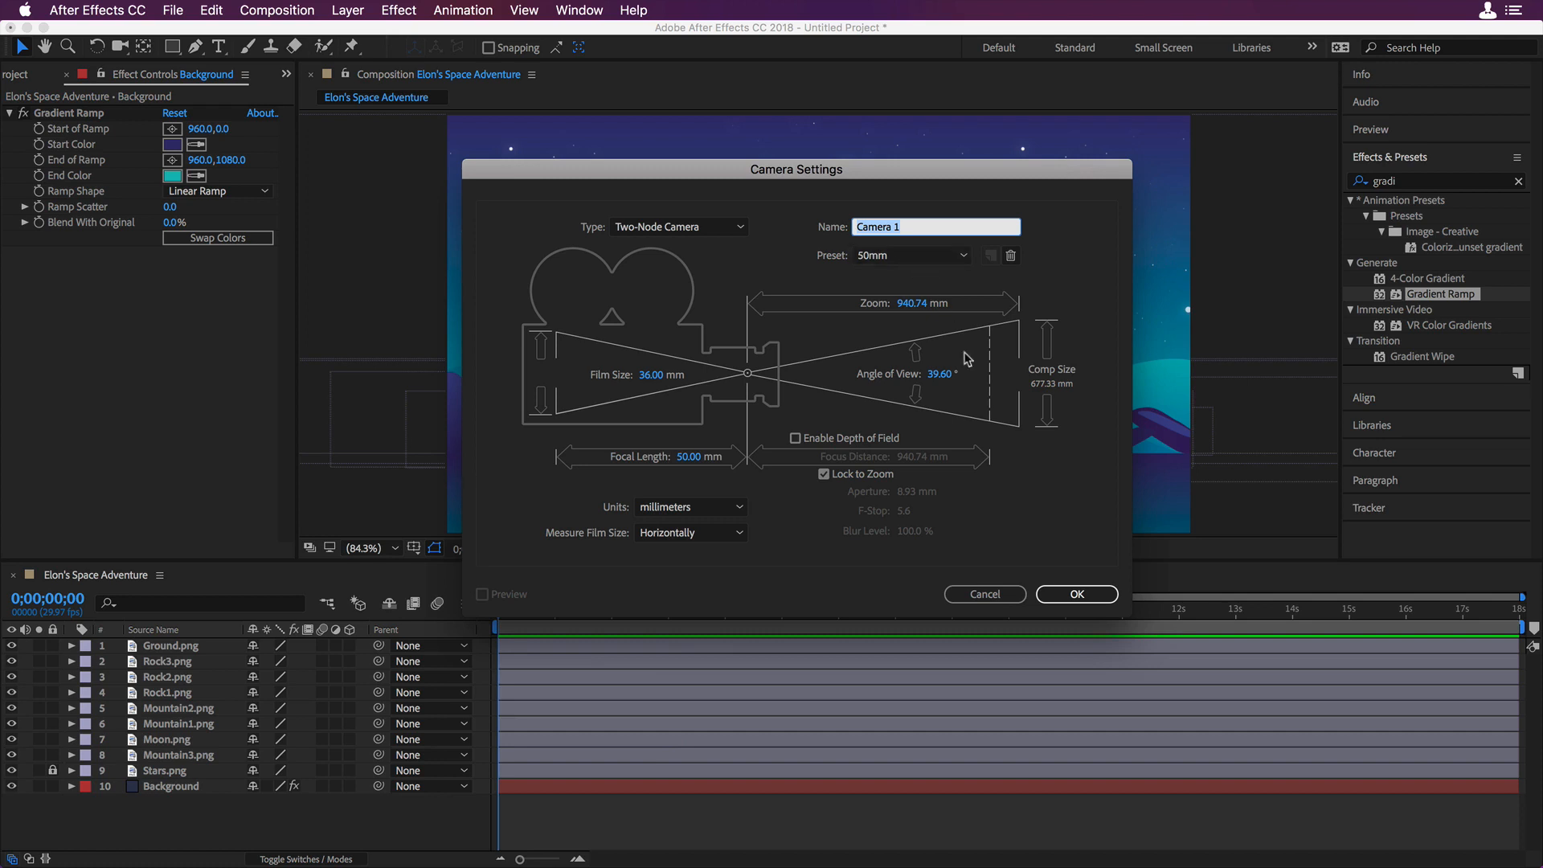
pyautogui.click(1077, 594)
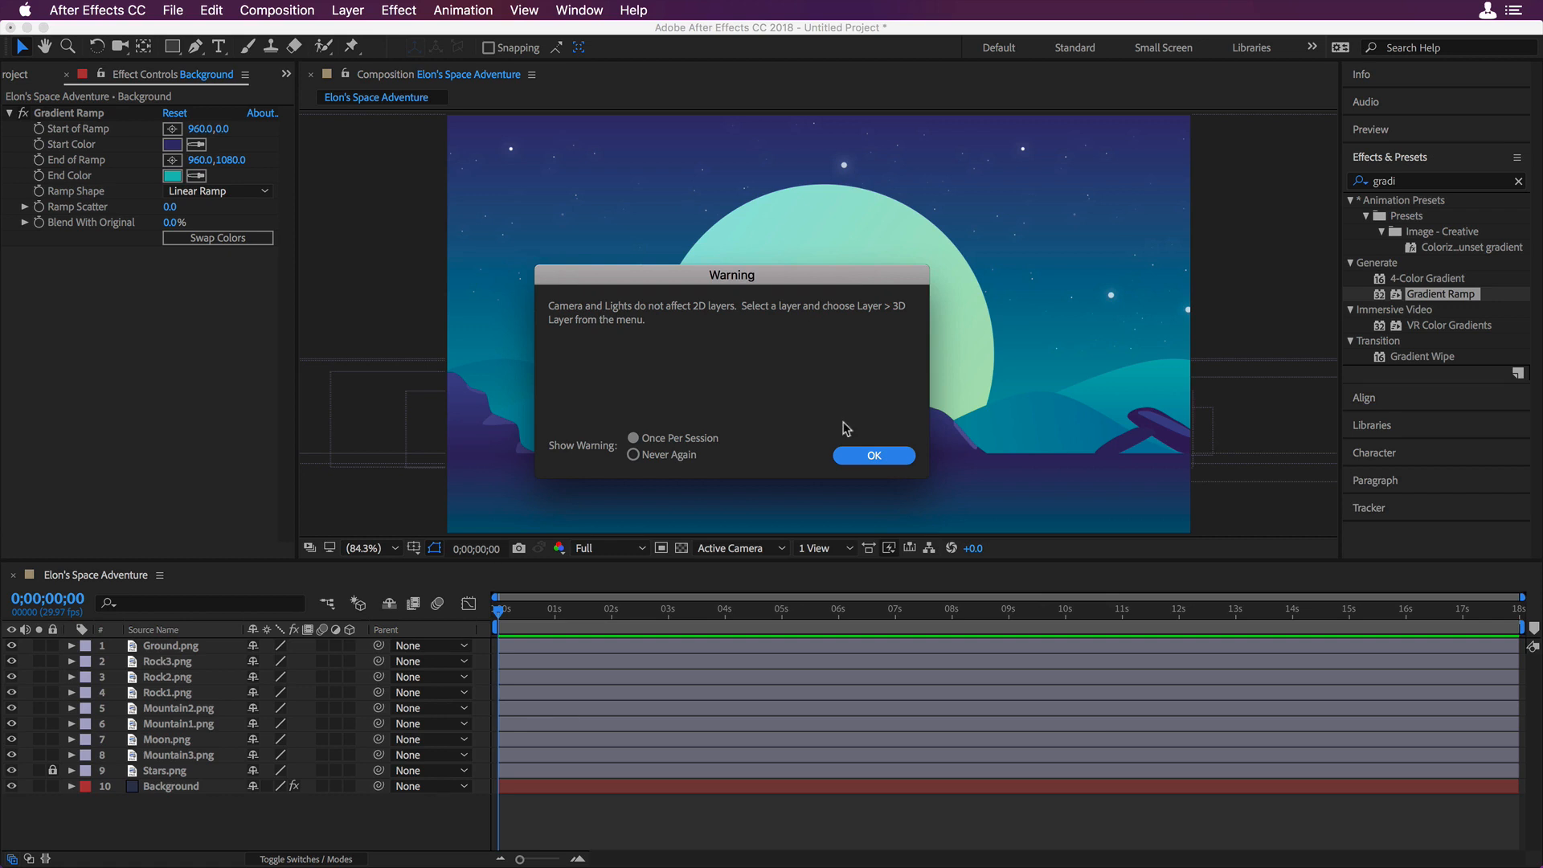
pyautogui.click(878, 459)
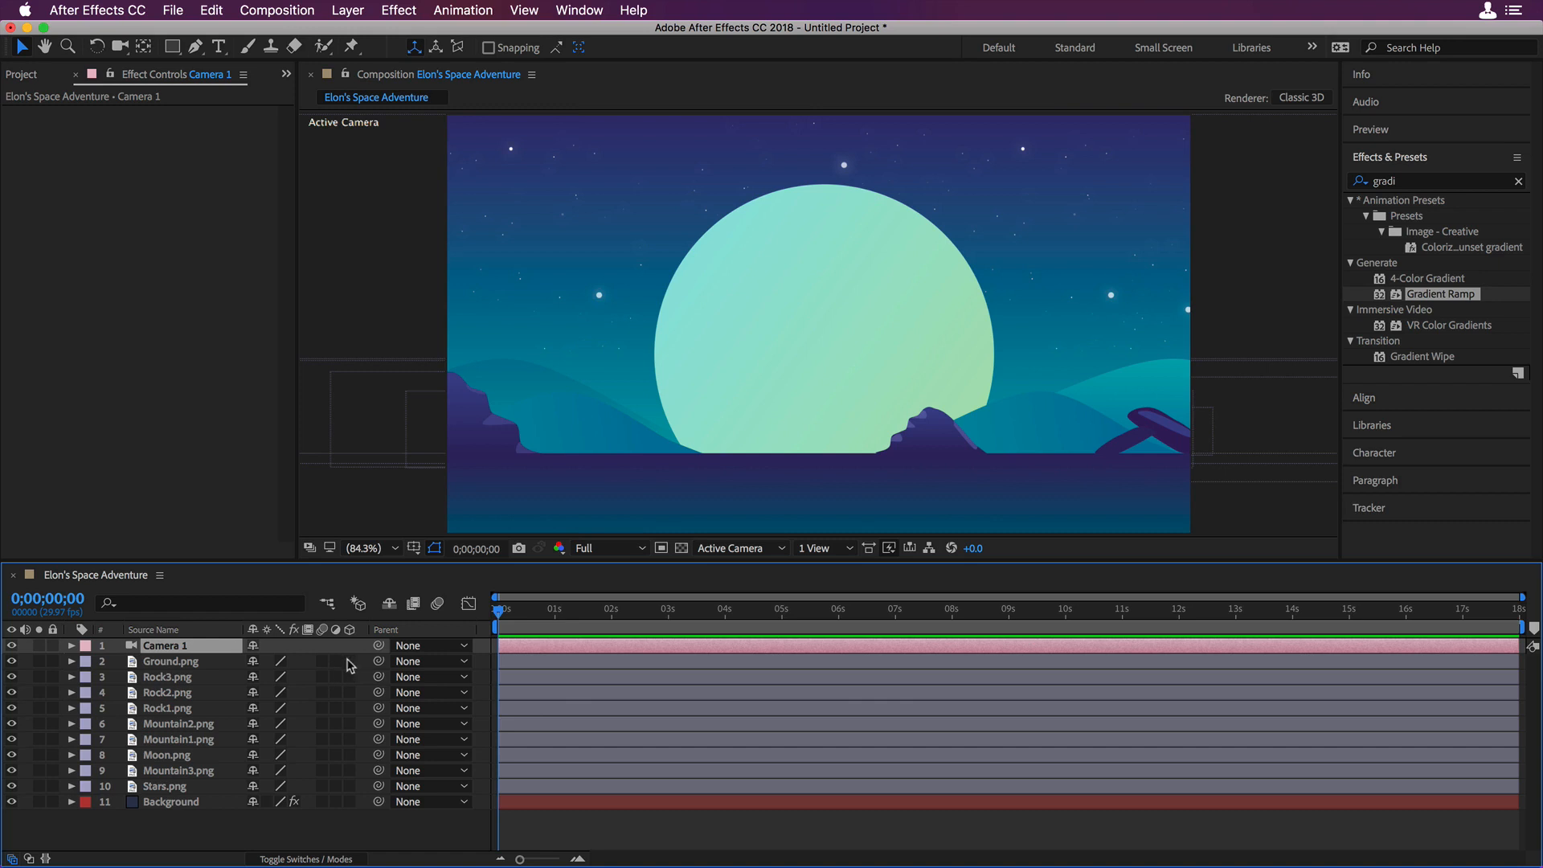
# - Turn on the 3D layer option for every layer from Ground.png down to Background
pyautogui.moveTo(349, 665); pyautogui.dragTo(350, 802)
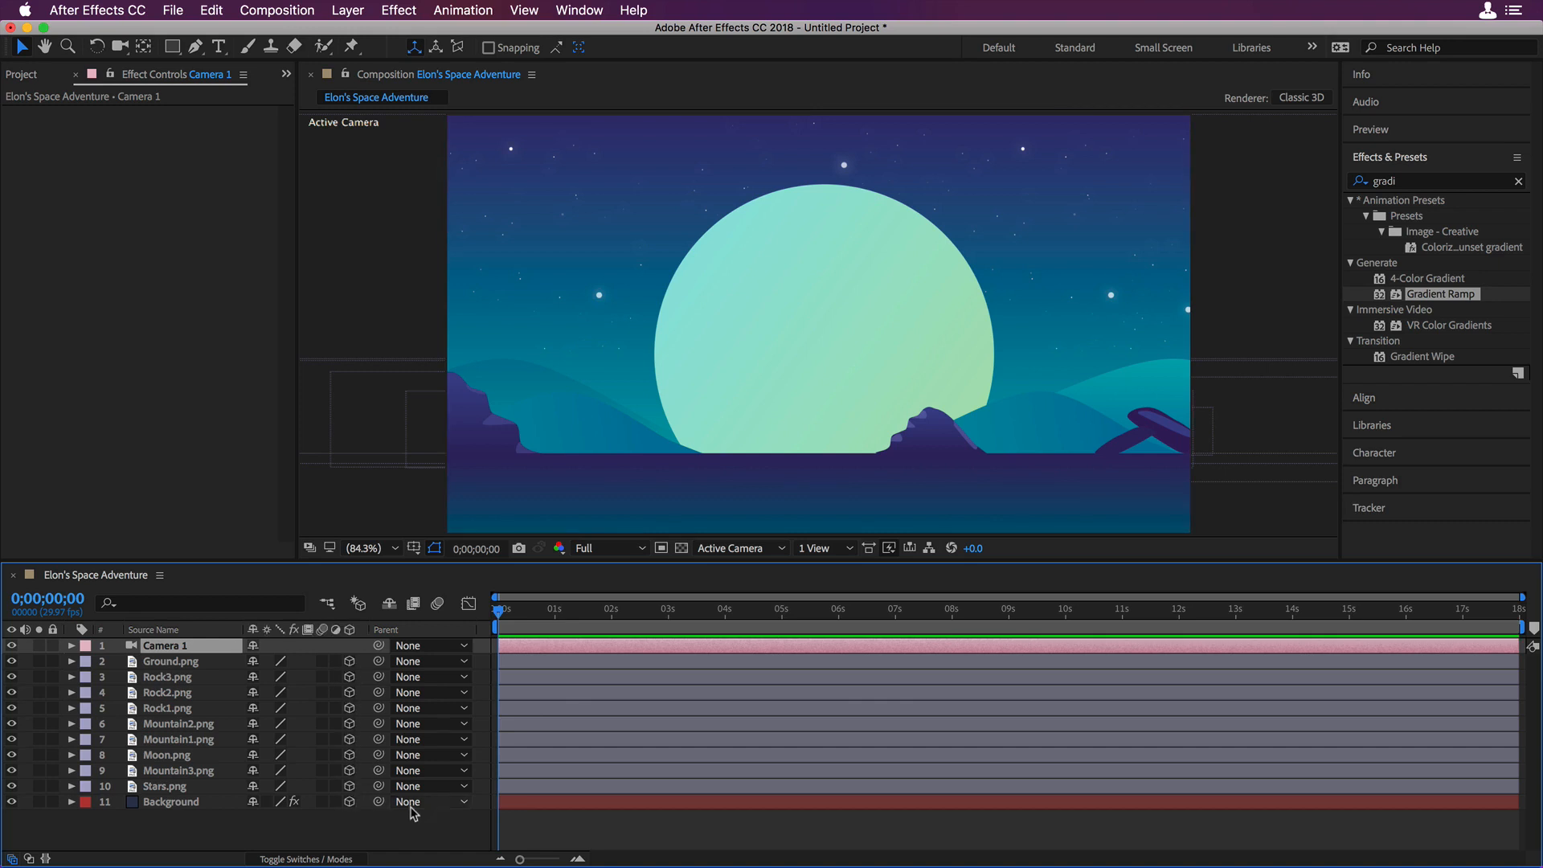
pyautogui.click(436, 828)
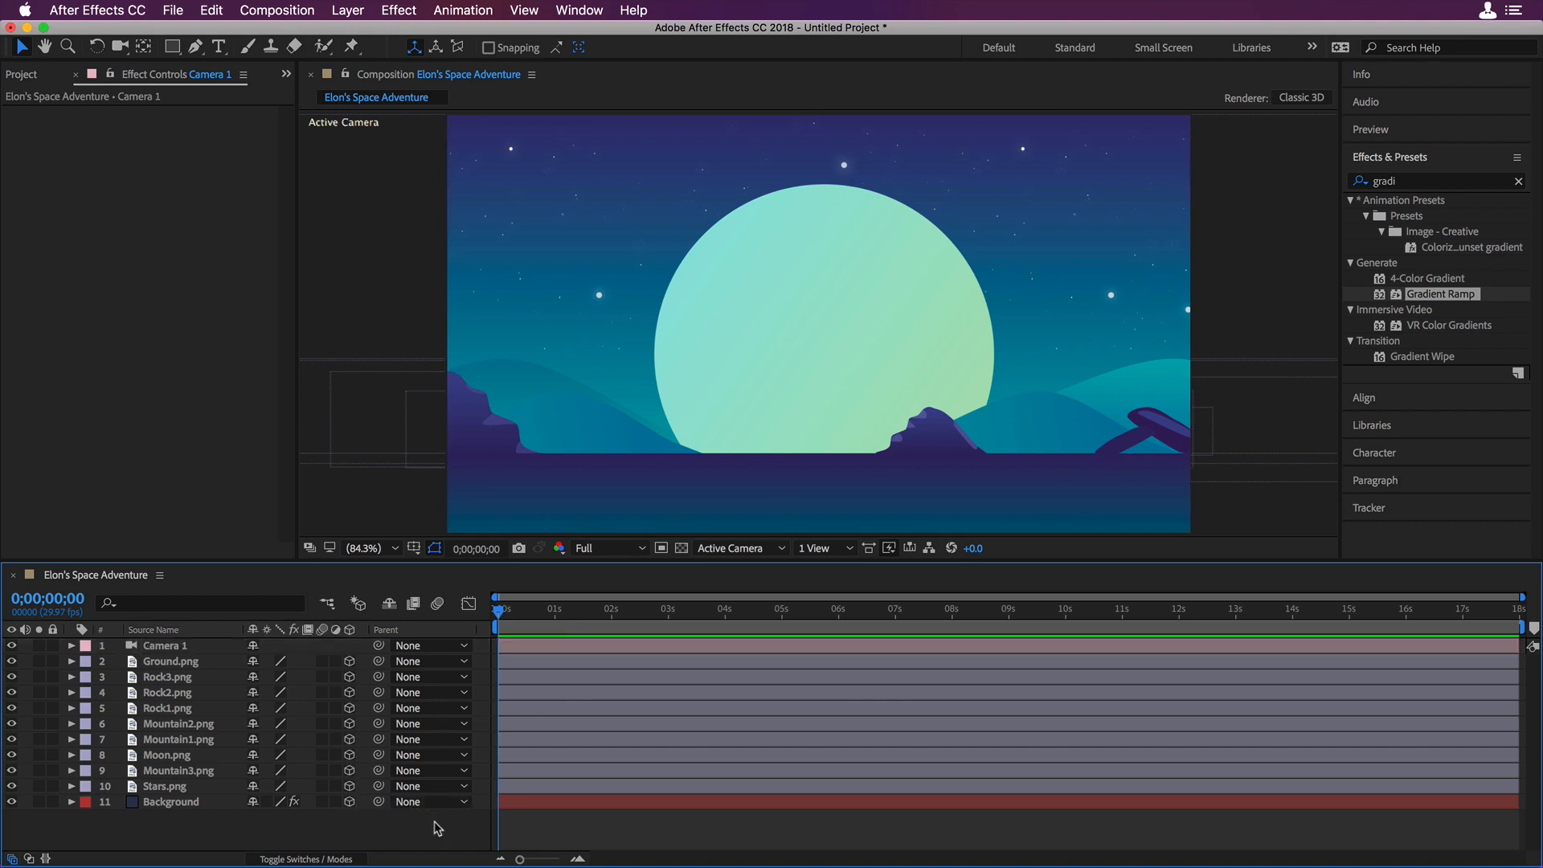
pyautogui.click(360, 496)
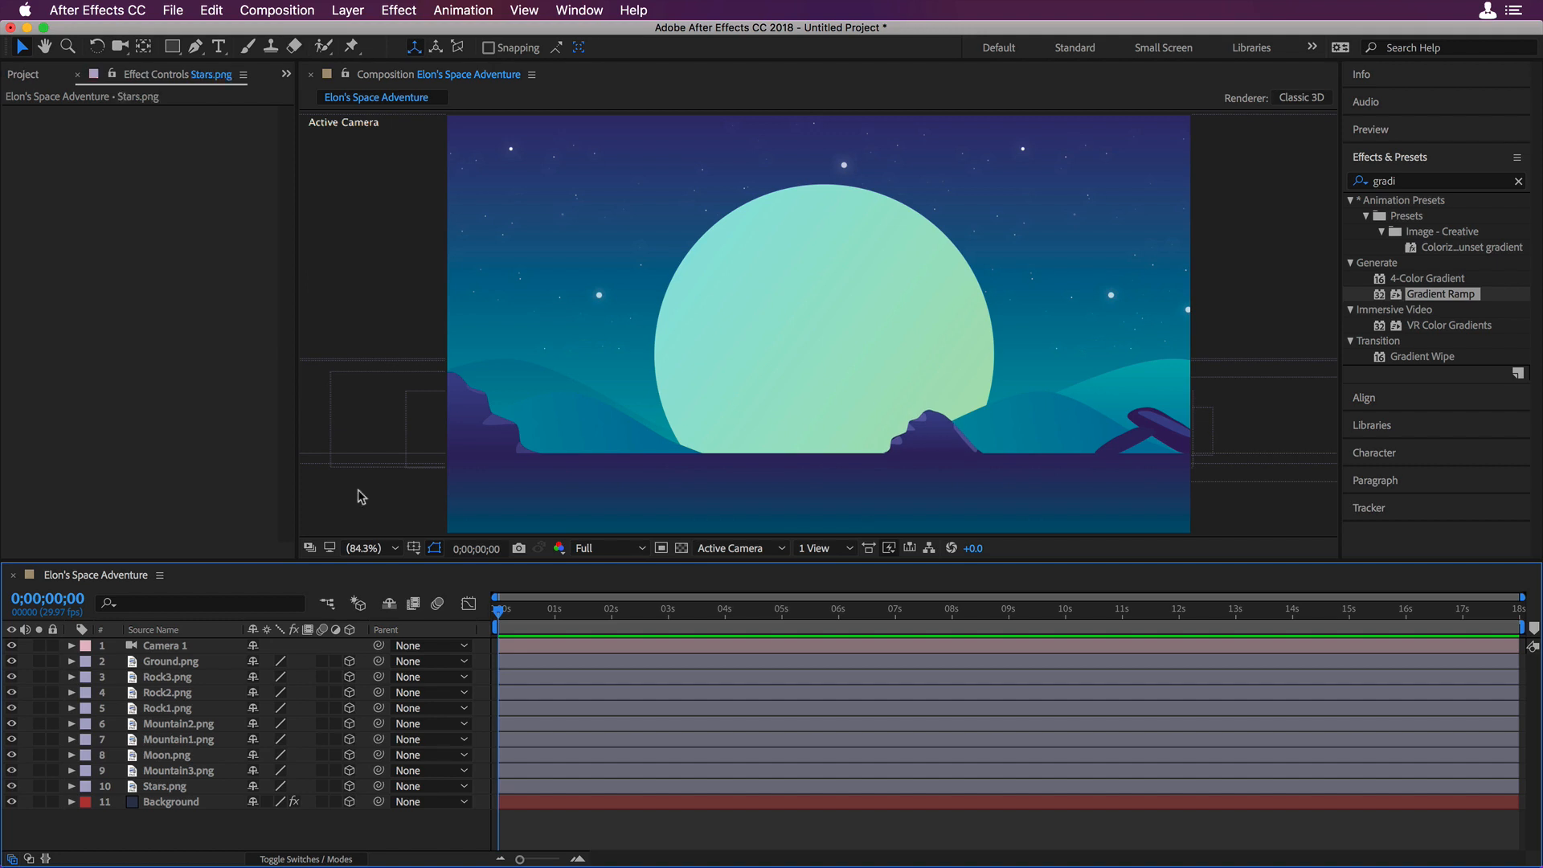
# - Move the Mountain2.png layer far to the right along its X axis so it extends past the frame's right edge
pyautogui.click(210, 725)
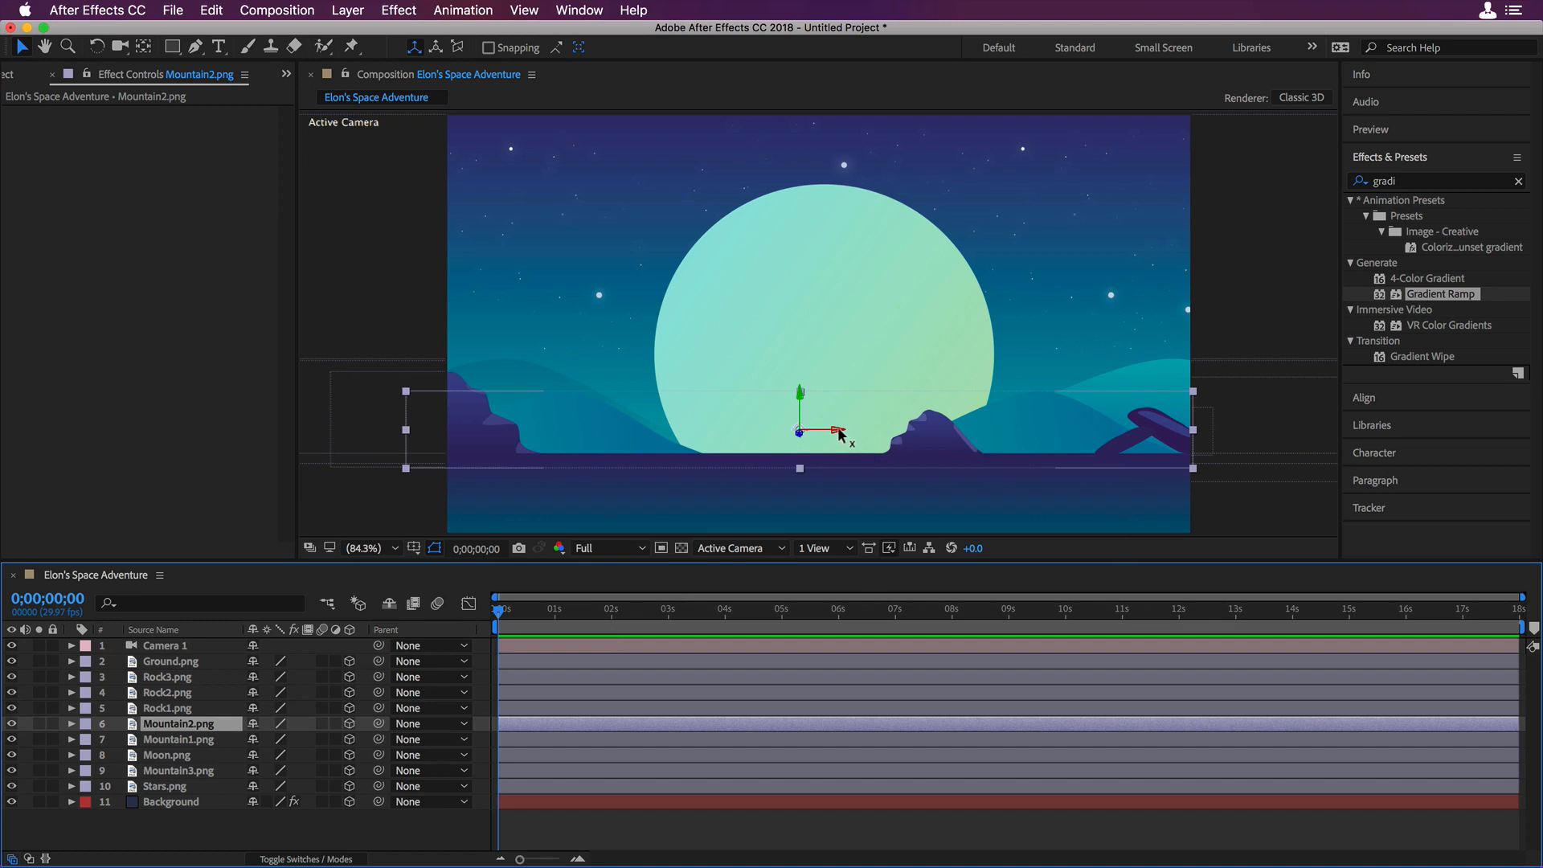
pyautogui.moveTo(838, 434); pyautogui.dragTo(1309, 455)
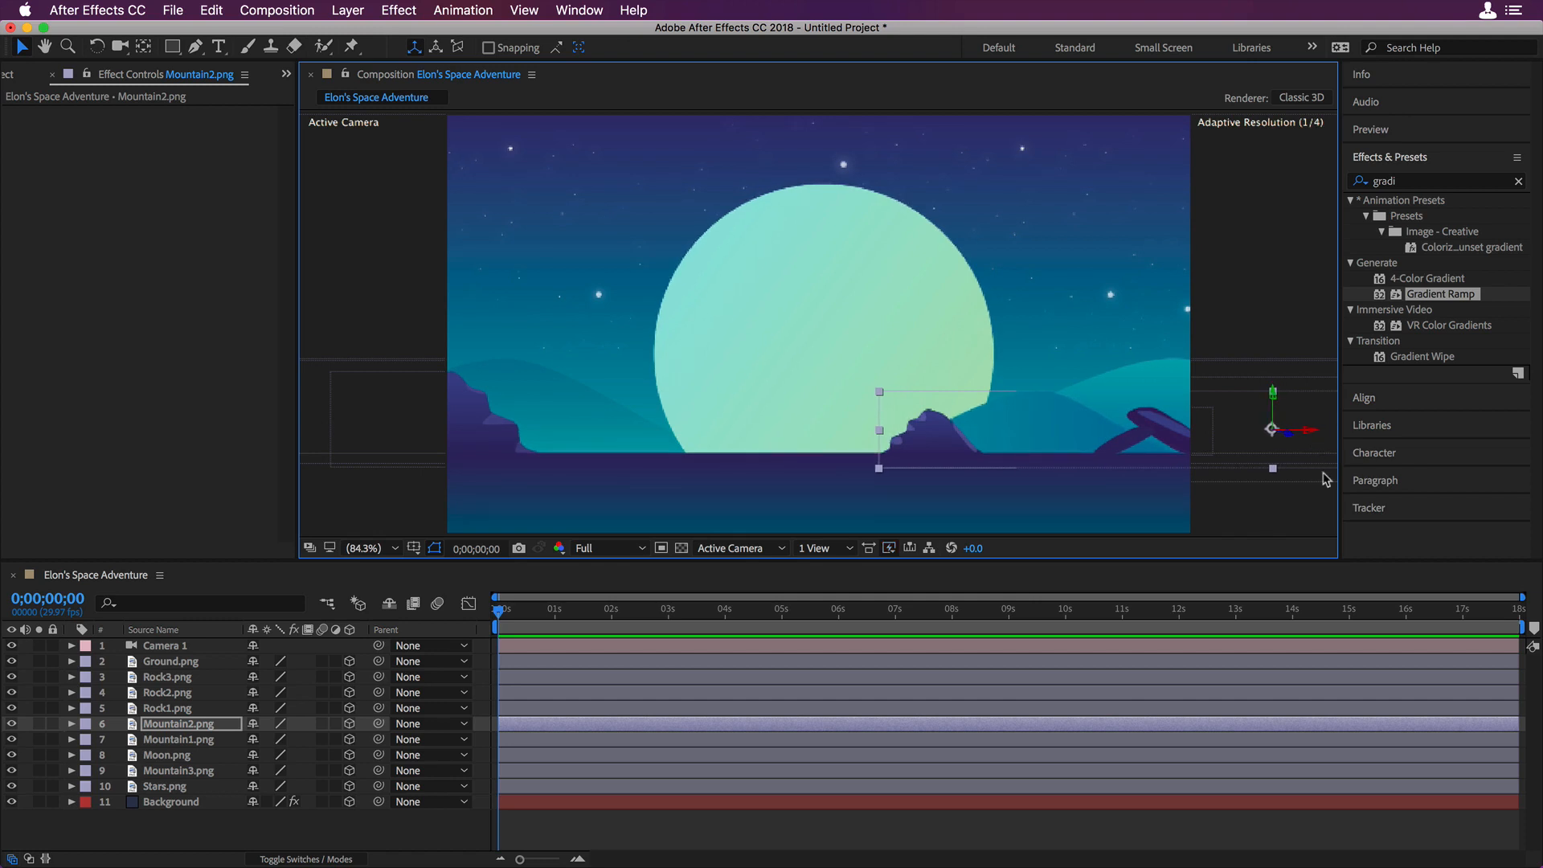
pyautogui.click(1311, 513)
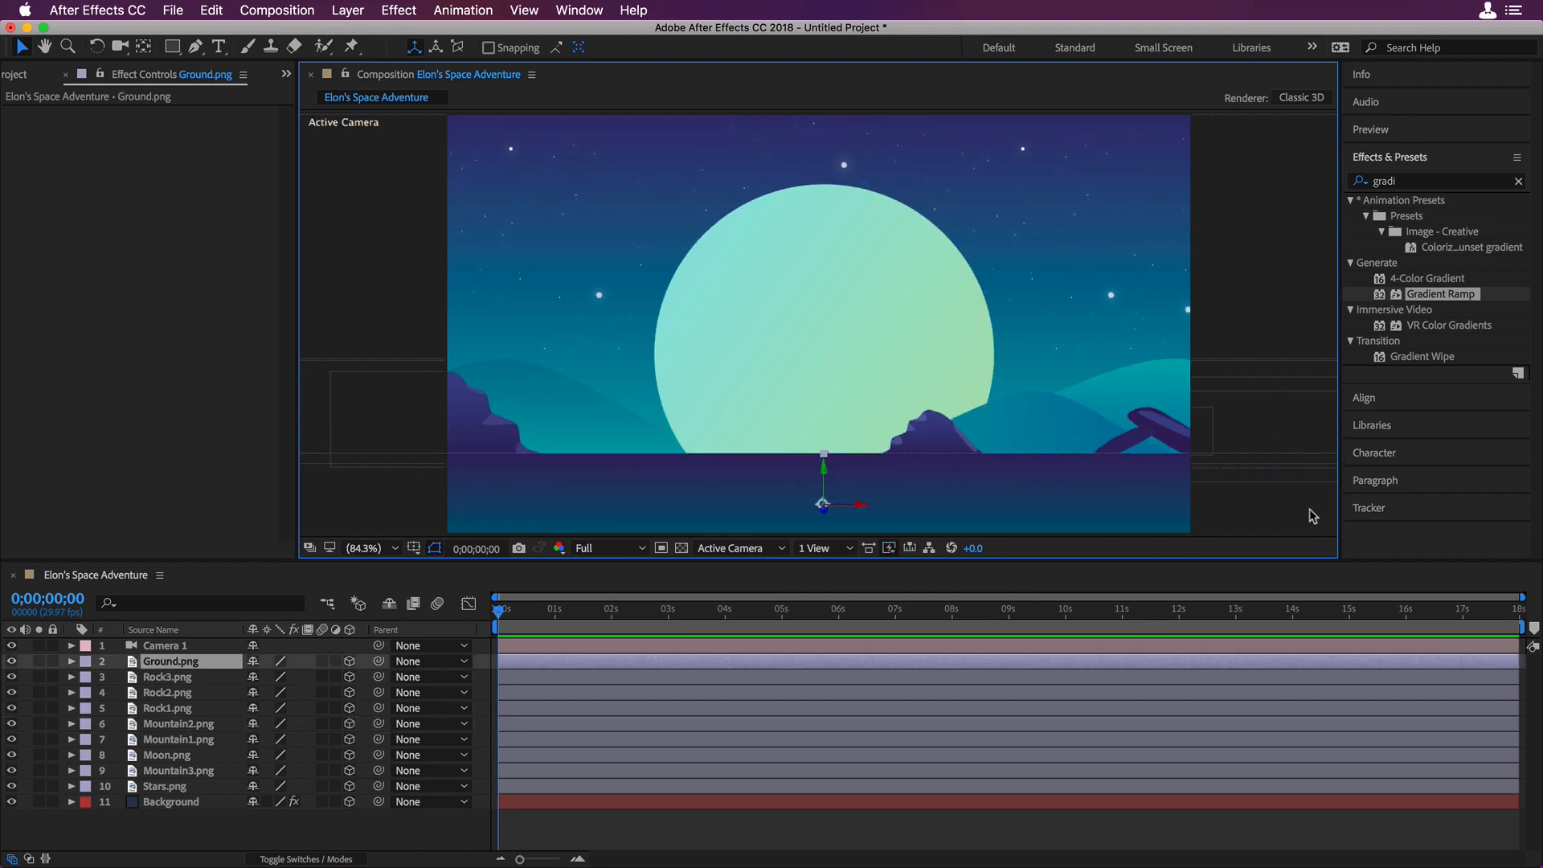
pyautogui.click(356, 832)
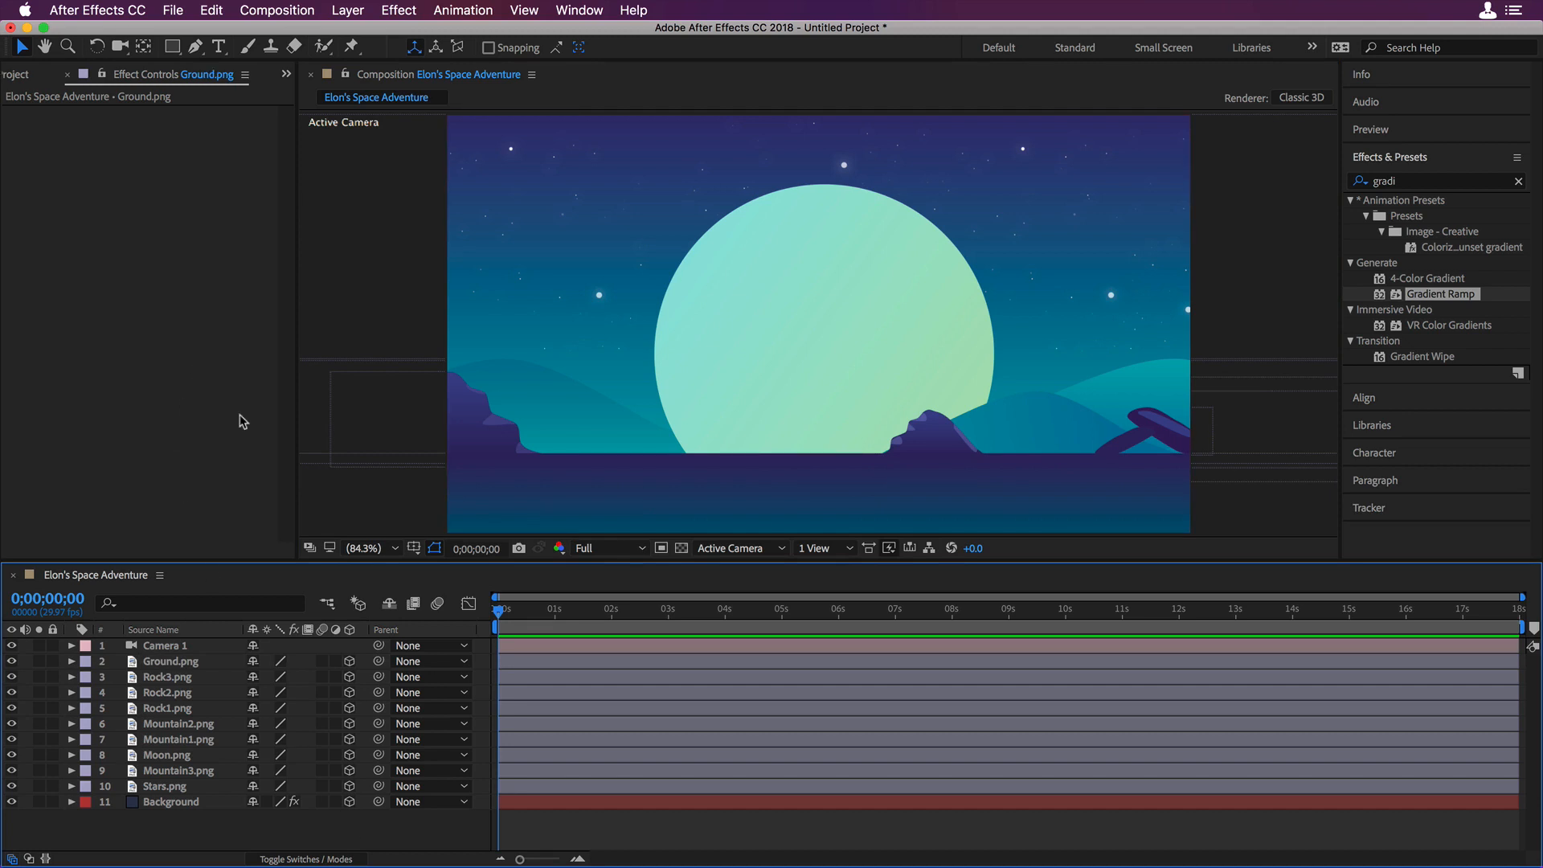
# - Save the project as "Elon's Space Adventure" in the AE folder
pyautogui.press('super+s')
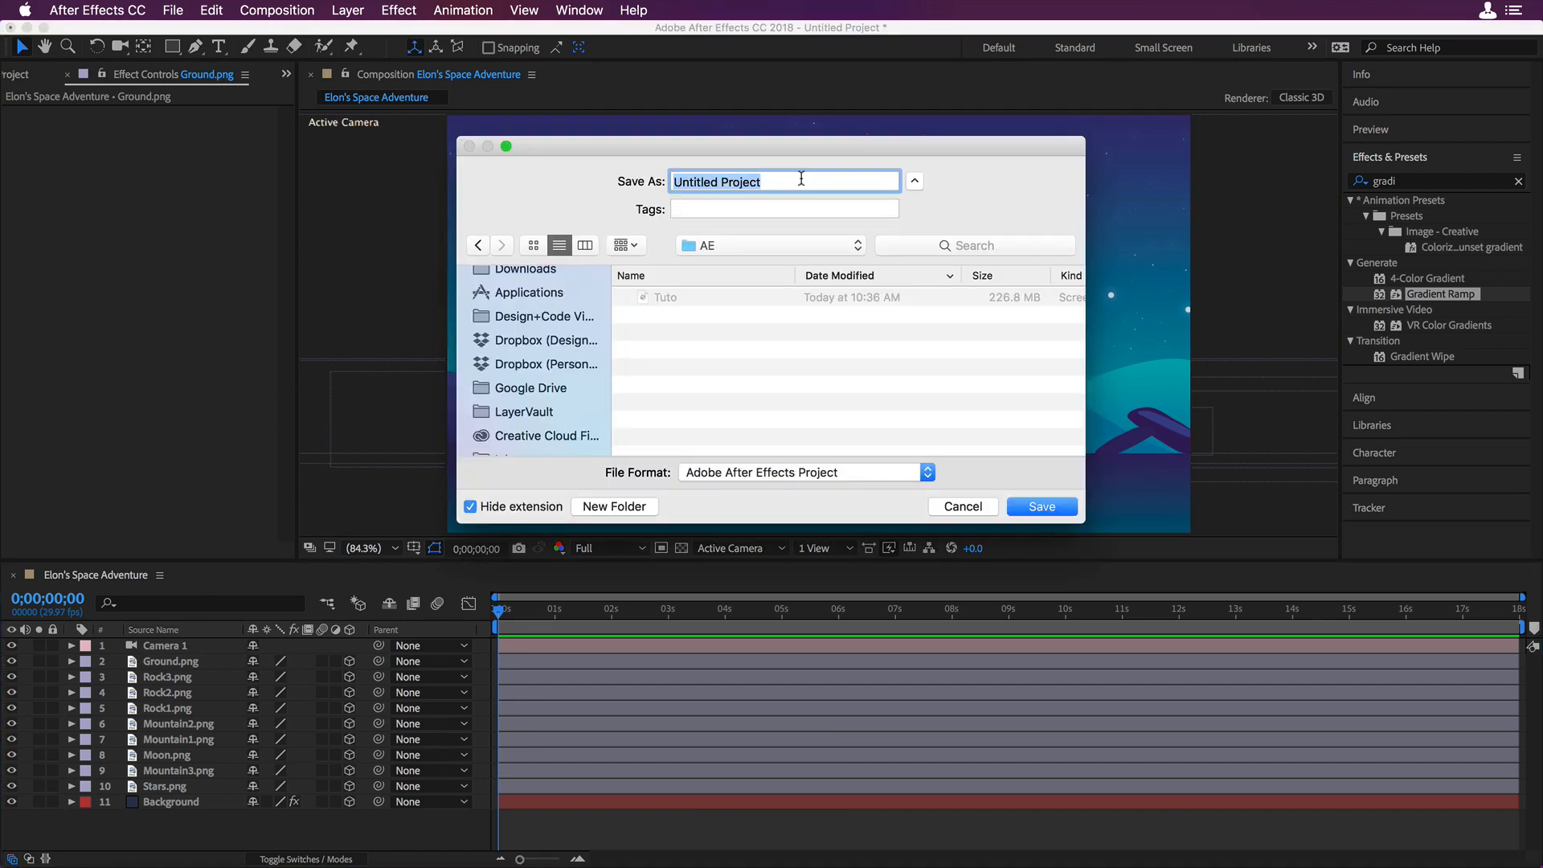
pyautogui.write("Elon's Space ")
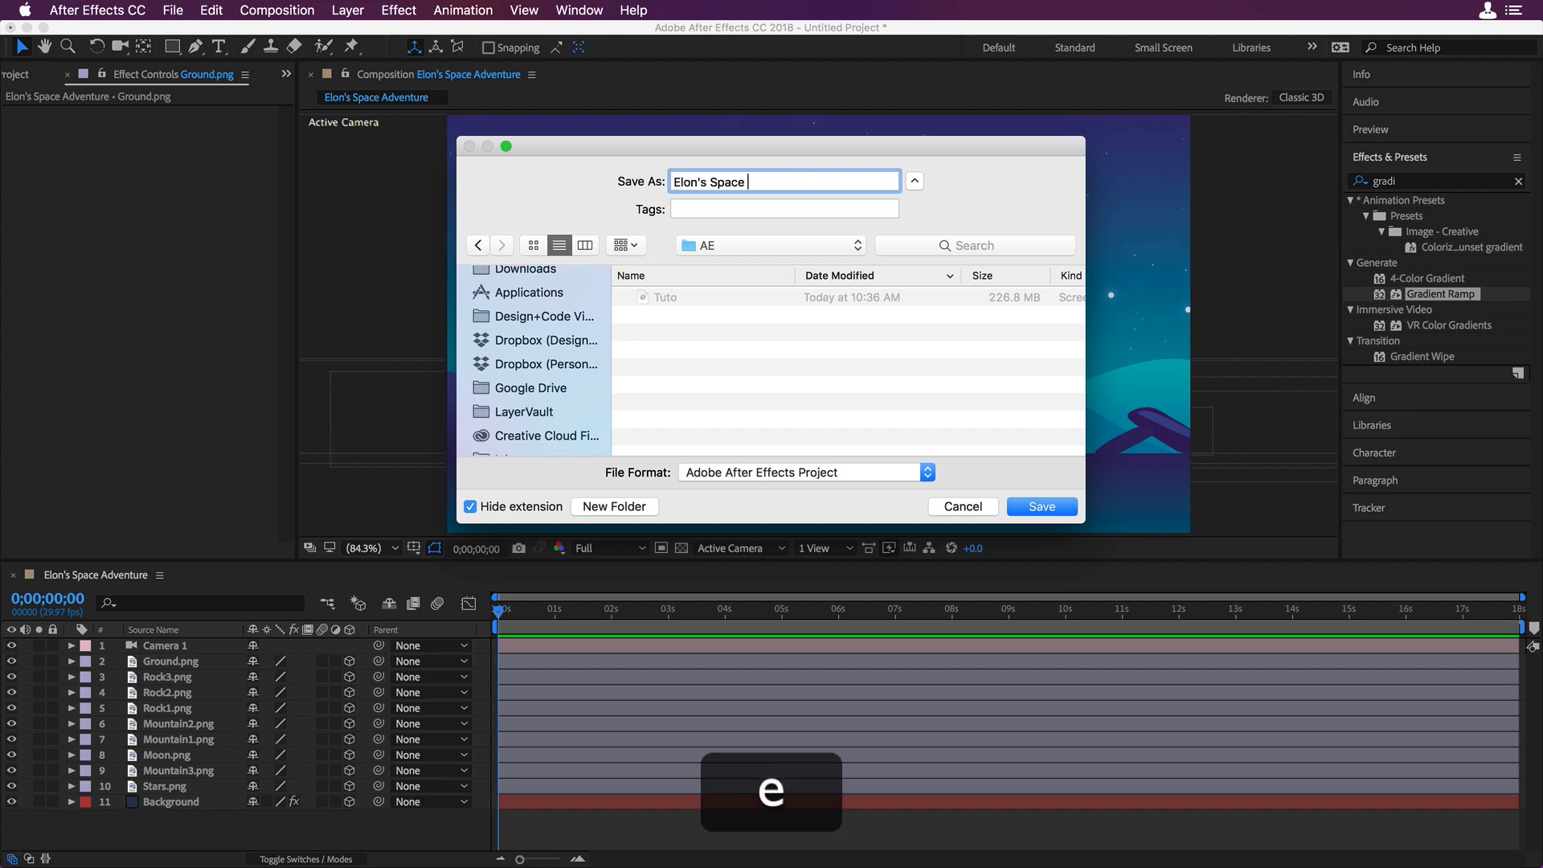
pyautogui.write('Adventure')
pyautogui.press('Return')
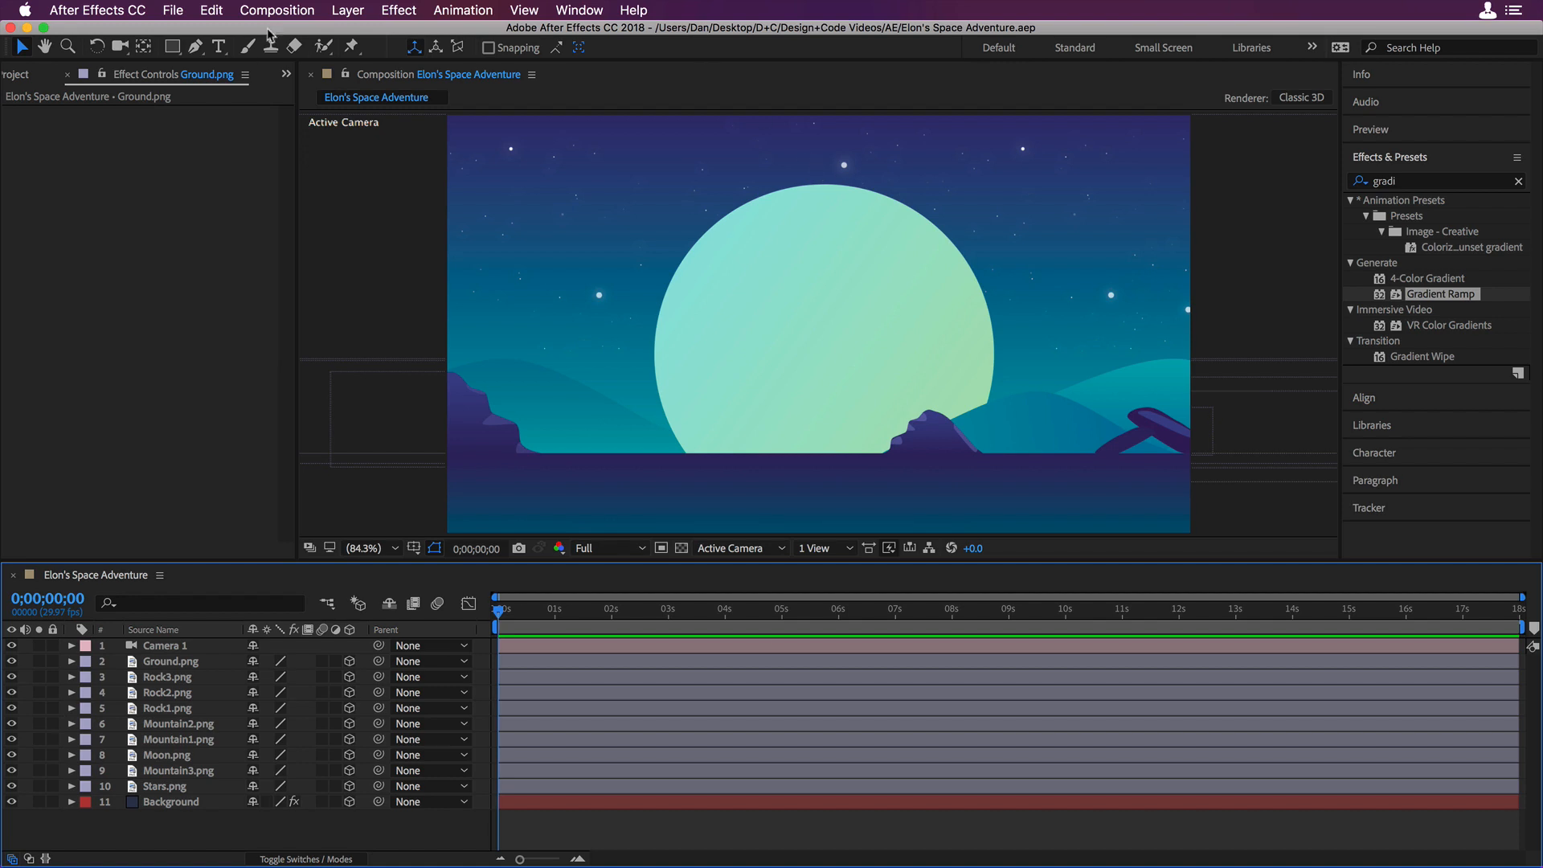
# - Collapse the 3. Stage folder among the project assets, expand 2. Walk and select Walk 14.png
pyautogui.click(21, 74)
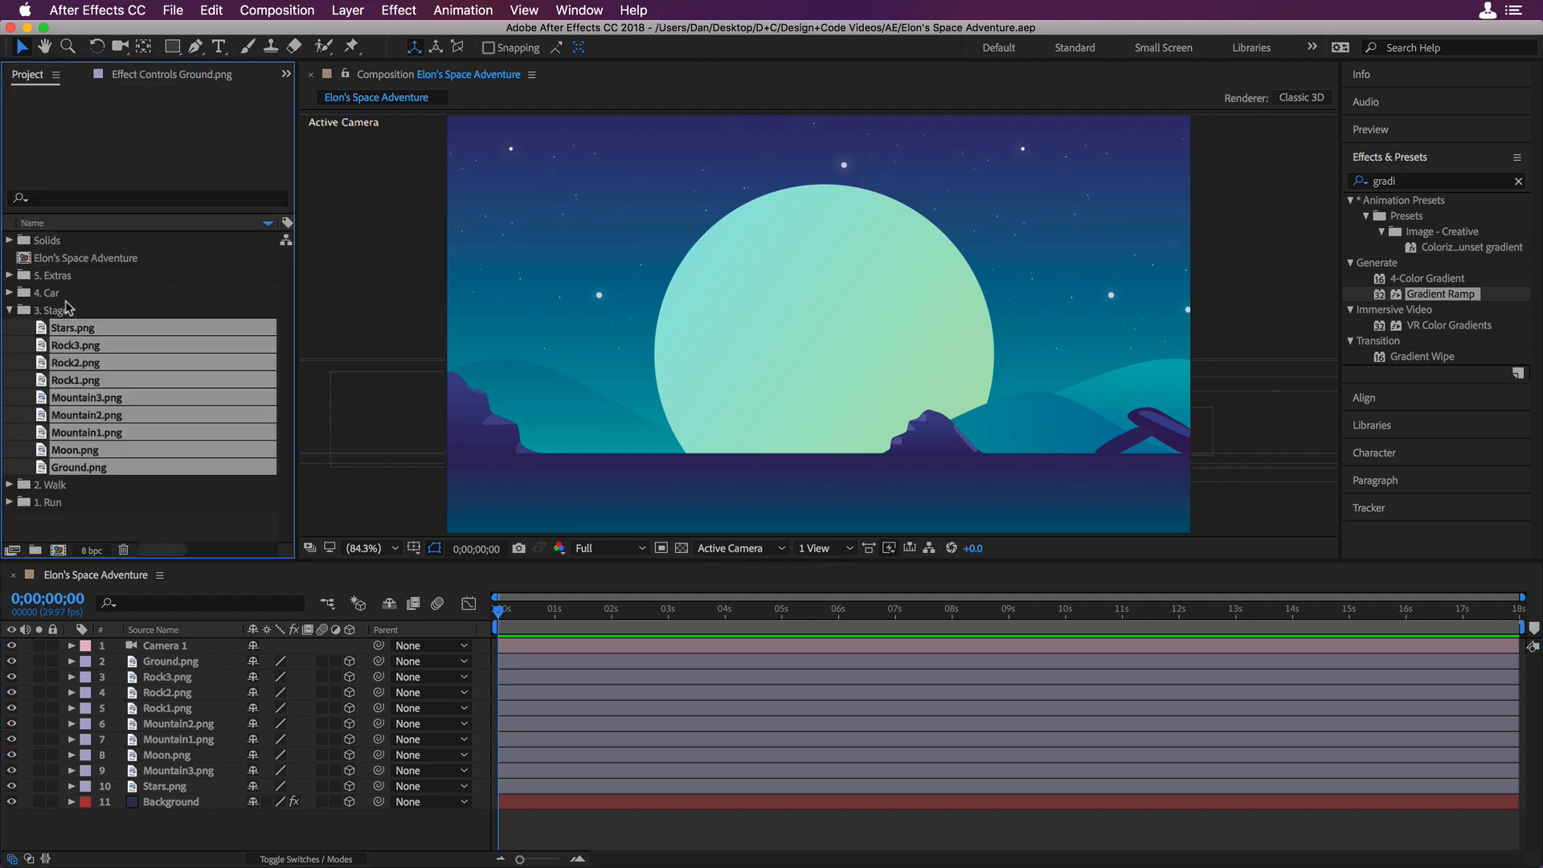
pyautogui.click(10, 310)
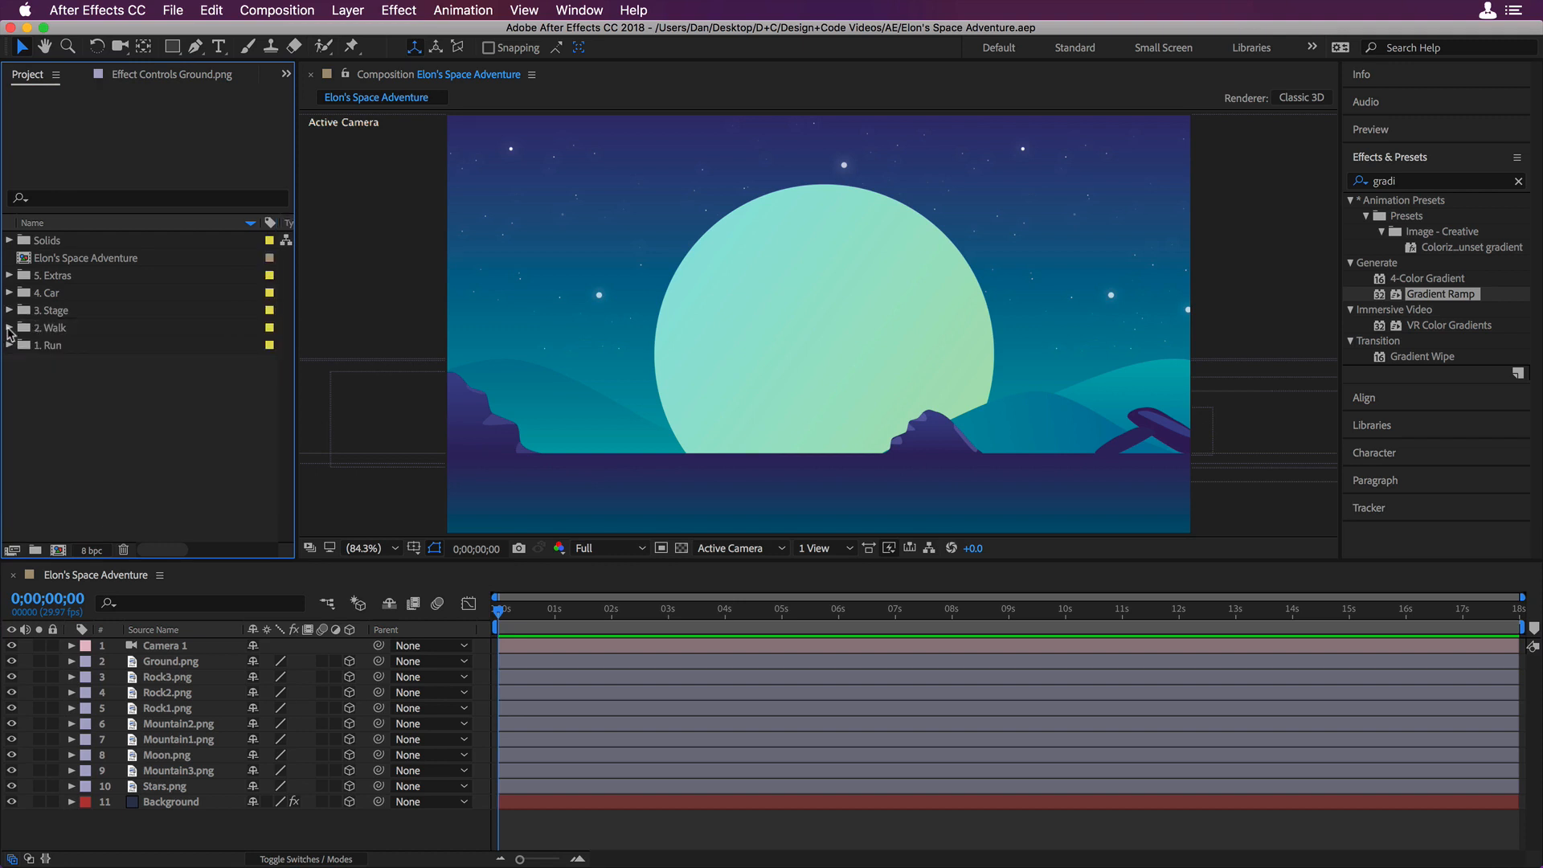
pyautogui.click(10, 328)
pyautogui.click(103, 294)
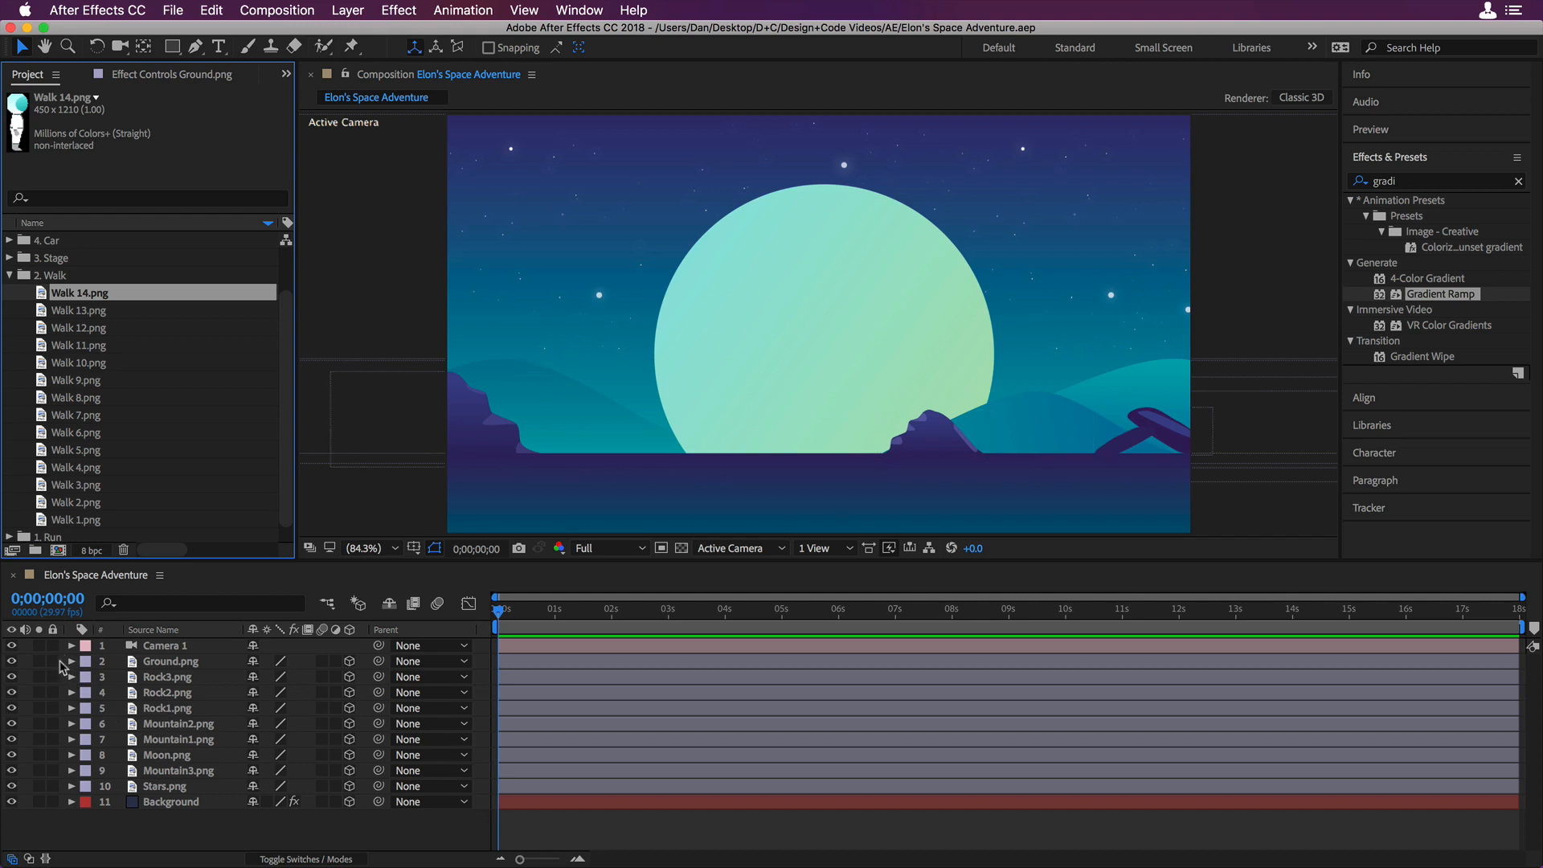
# - Lock the layers from Ground.png through Background and add Walk 14.png through Walk 1.png to the composition directly below Camera 1
pyautogui.moveTo(53, 661); pyautogui.dragTo(52, 801)
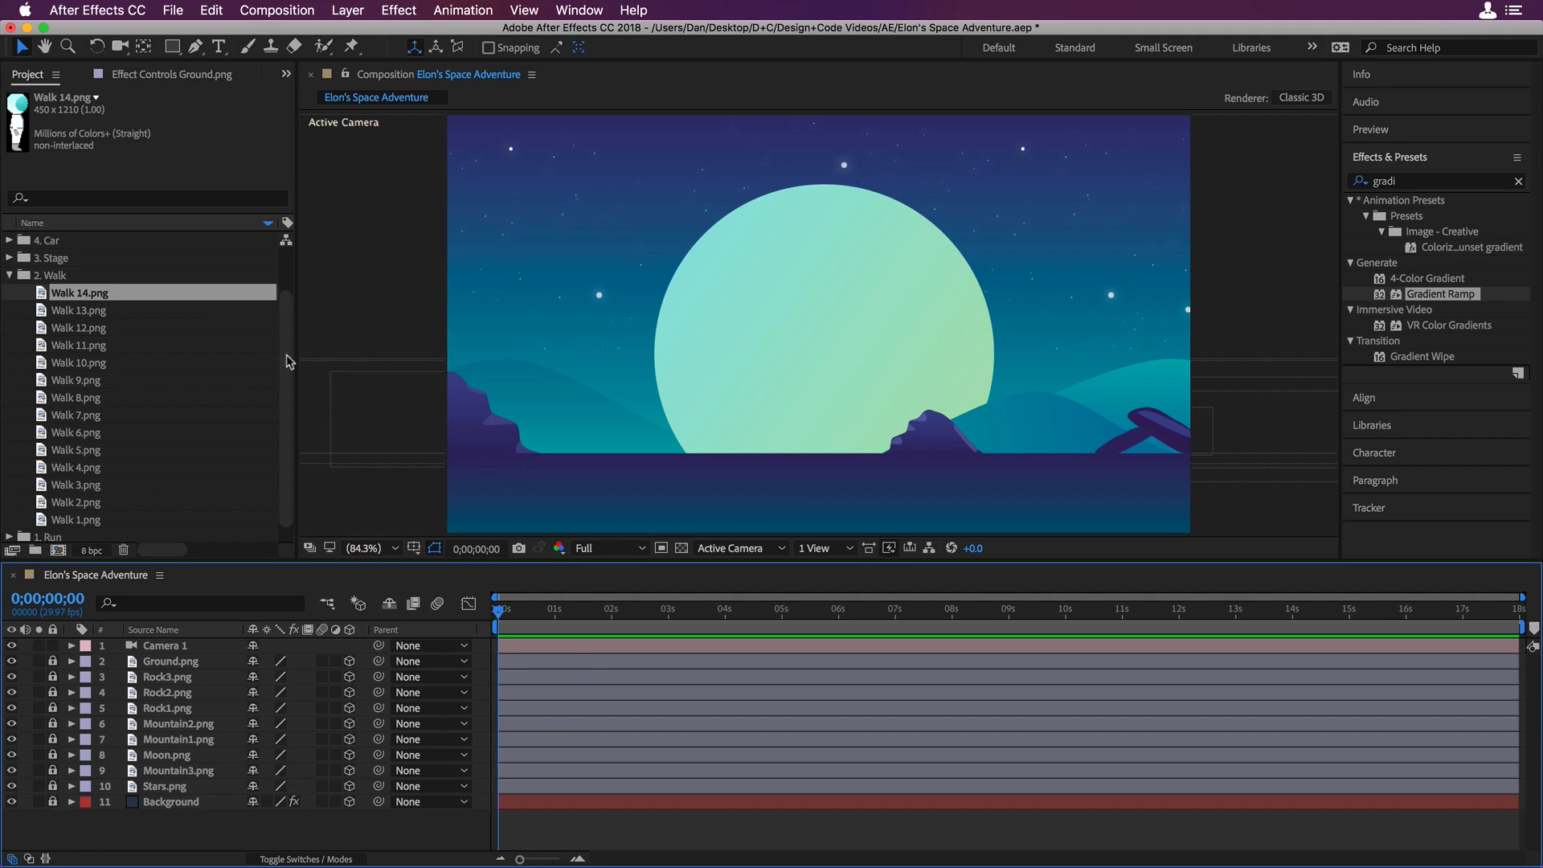
pyautogui.scroll(-1, 128, 353)
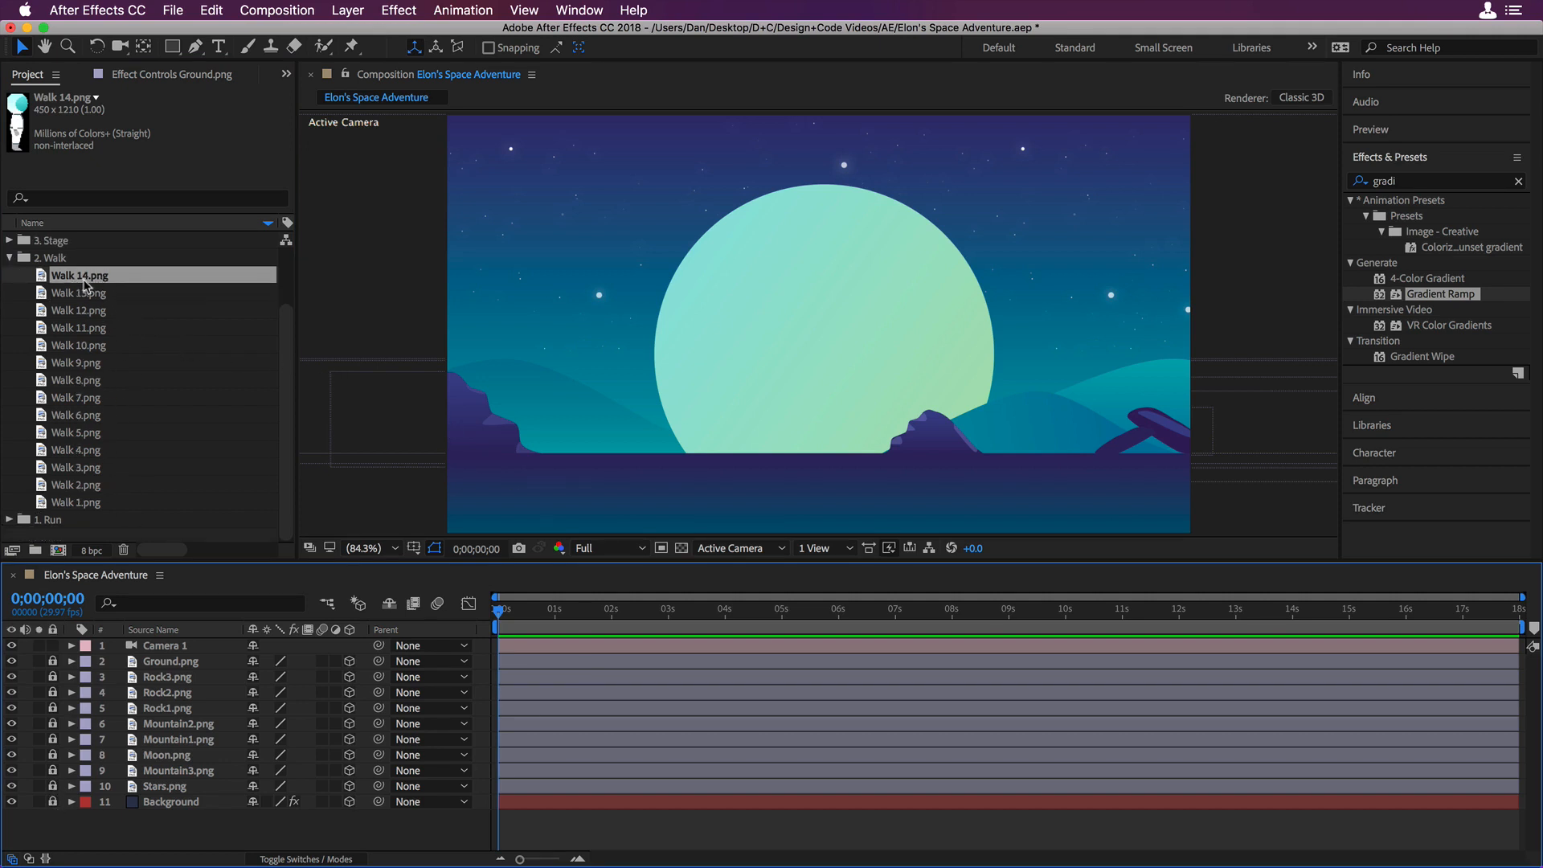
pyautogui.keyDown('shift'); pyautogui.click(98, 503); pyautogui.keyUp('shift')
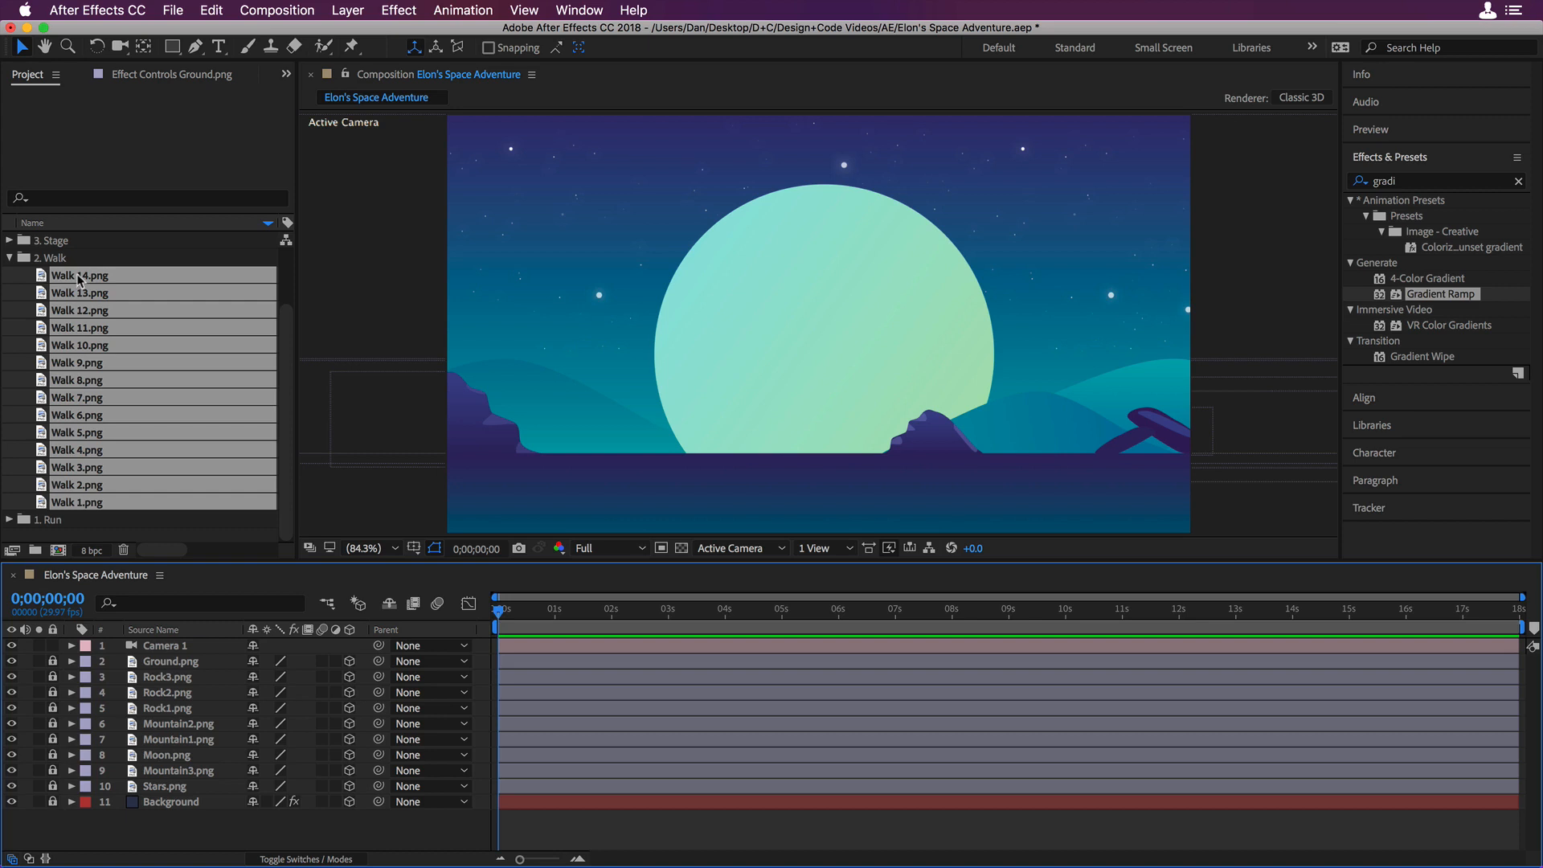
pyautogui.moveTo(81, 279); pyautogui.dragTo(193, 659)
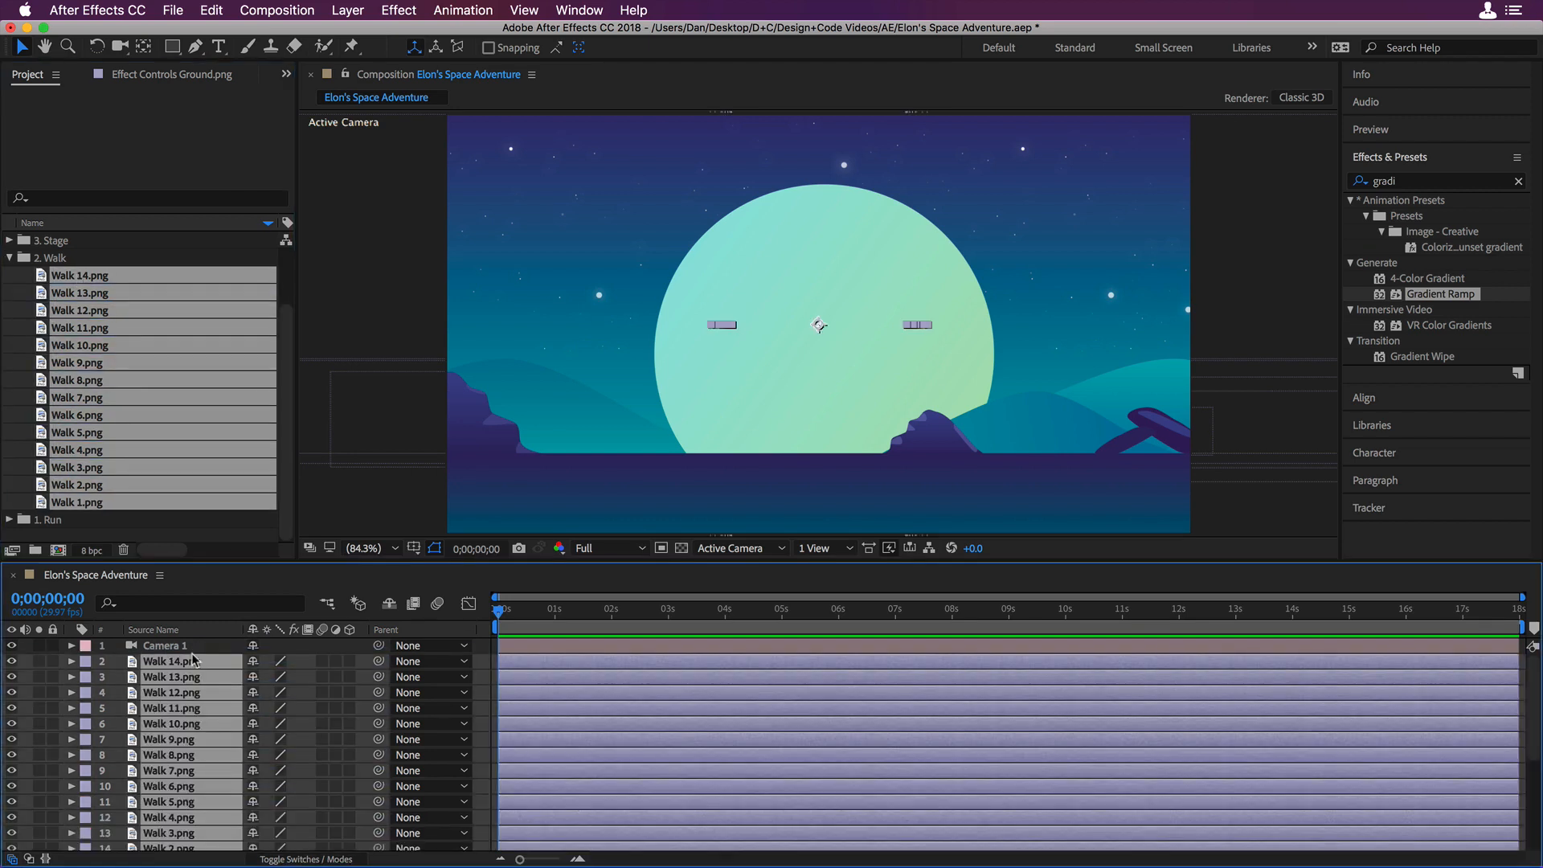
# - Scale all 14 Walk layers to 20% and turn on the 3D layer option for each of them
pyautogui.click(72, 661)
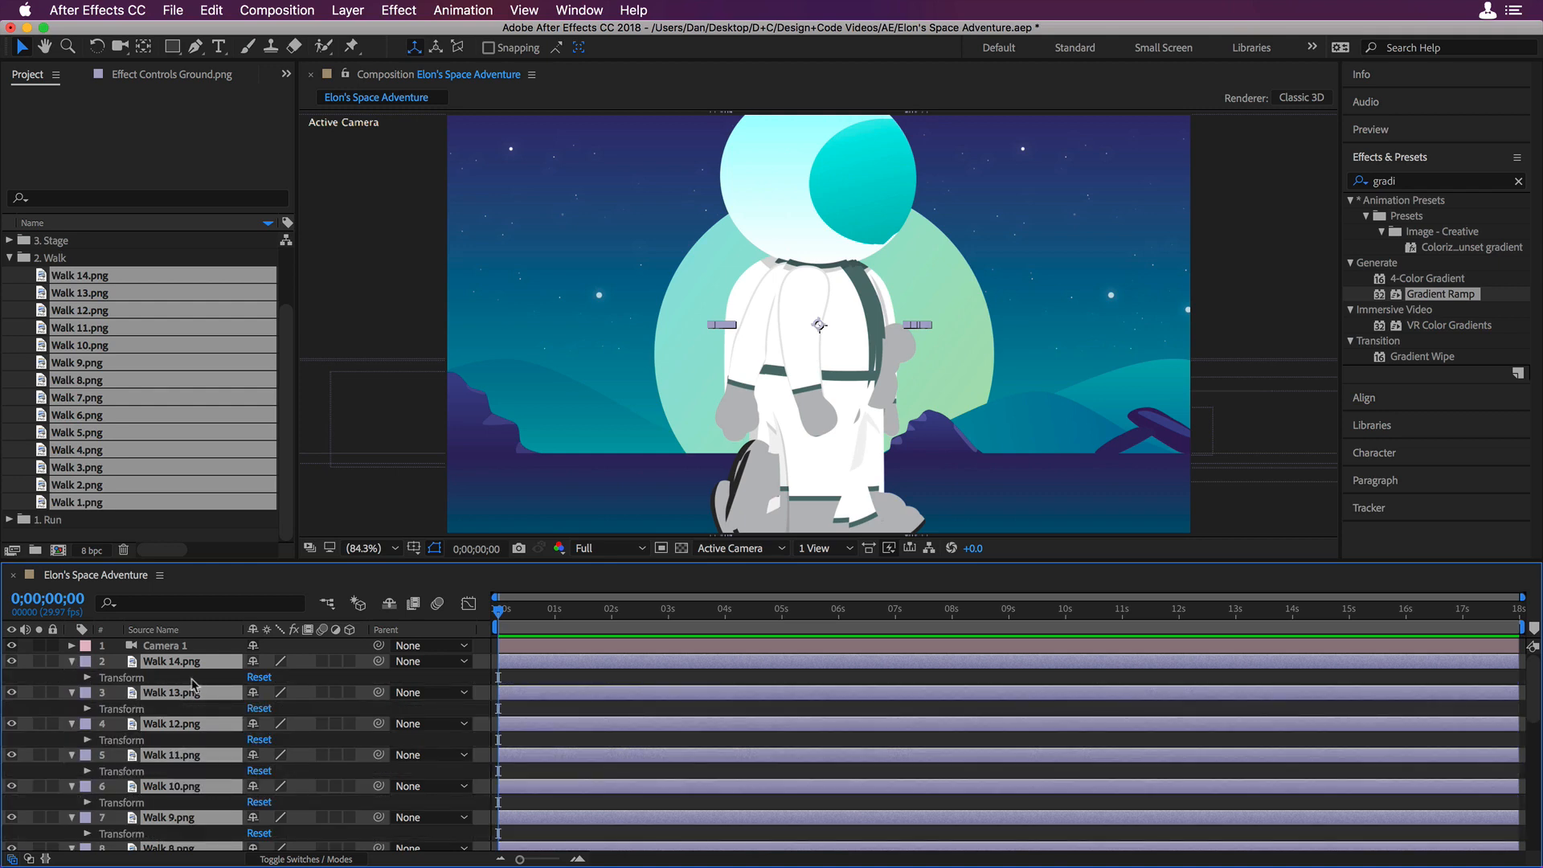
pyautogui.click(86, 678)
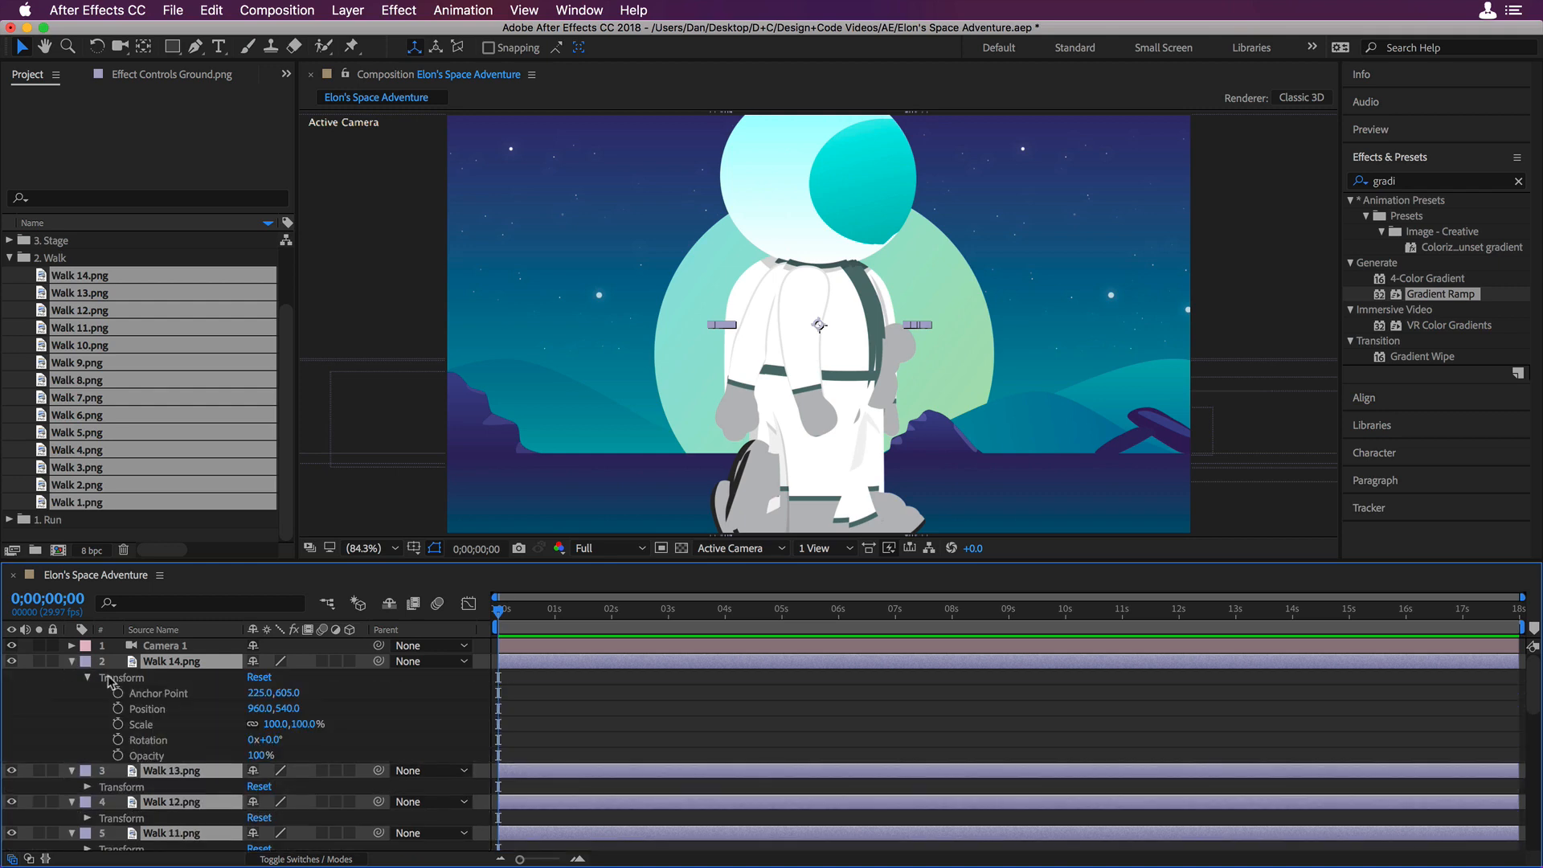
pyautogui.click(307, 726)
pyautogui.write('20')
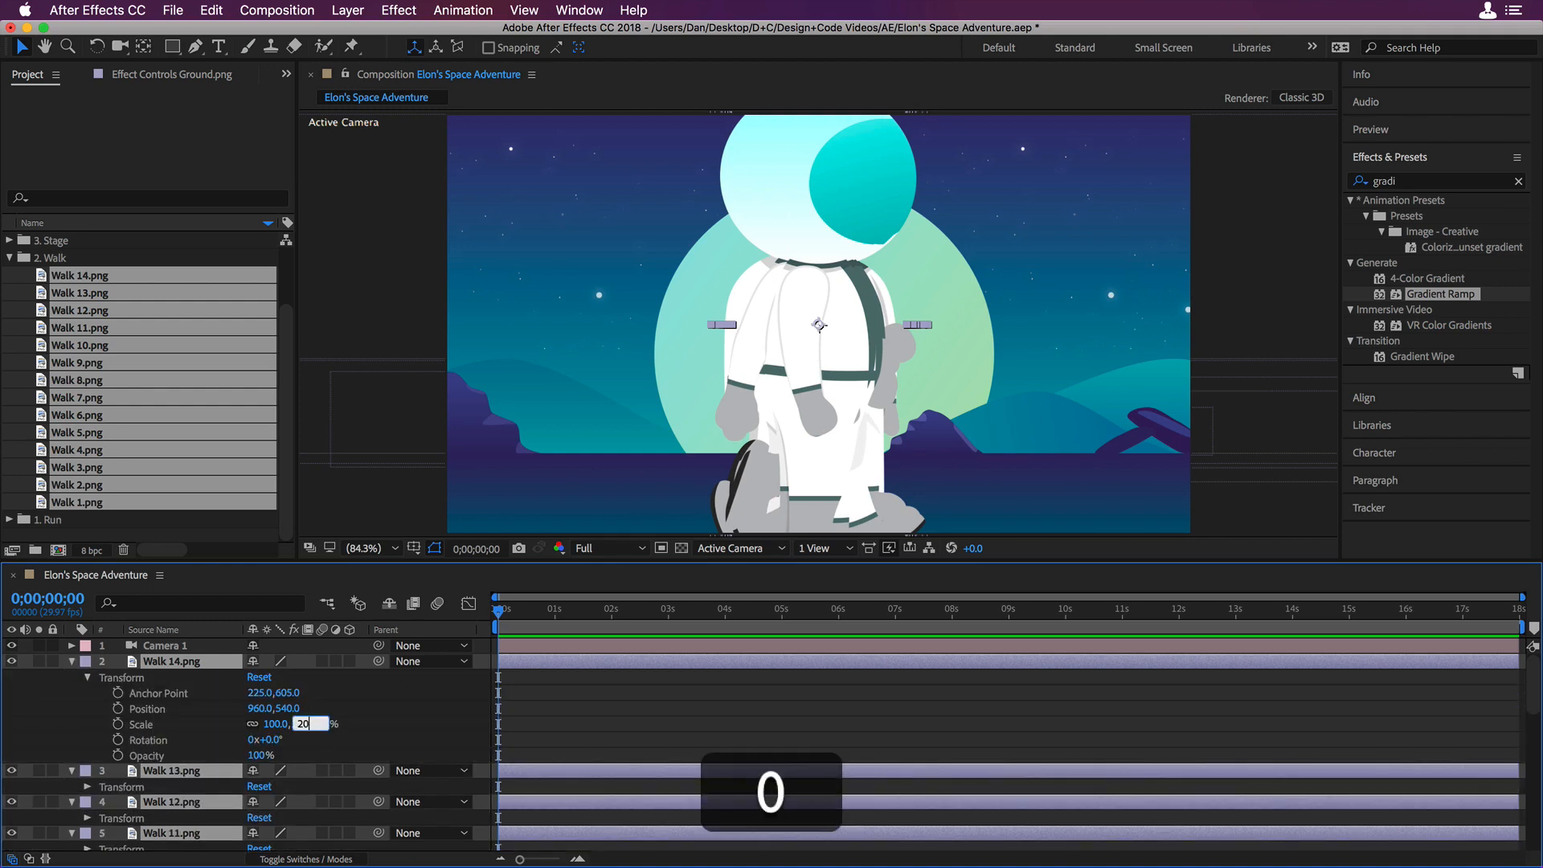
pyautogui.press('Return')
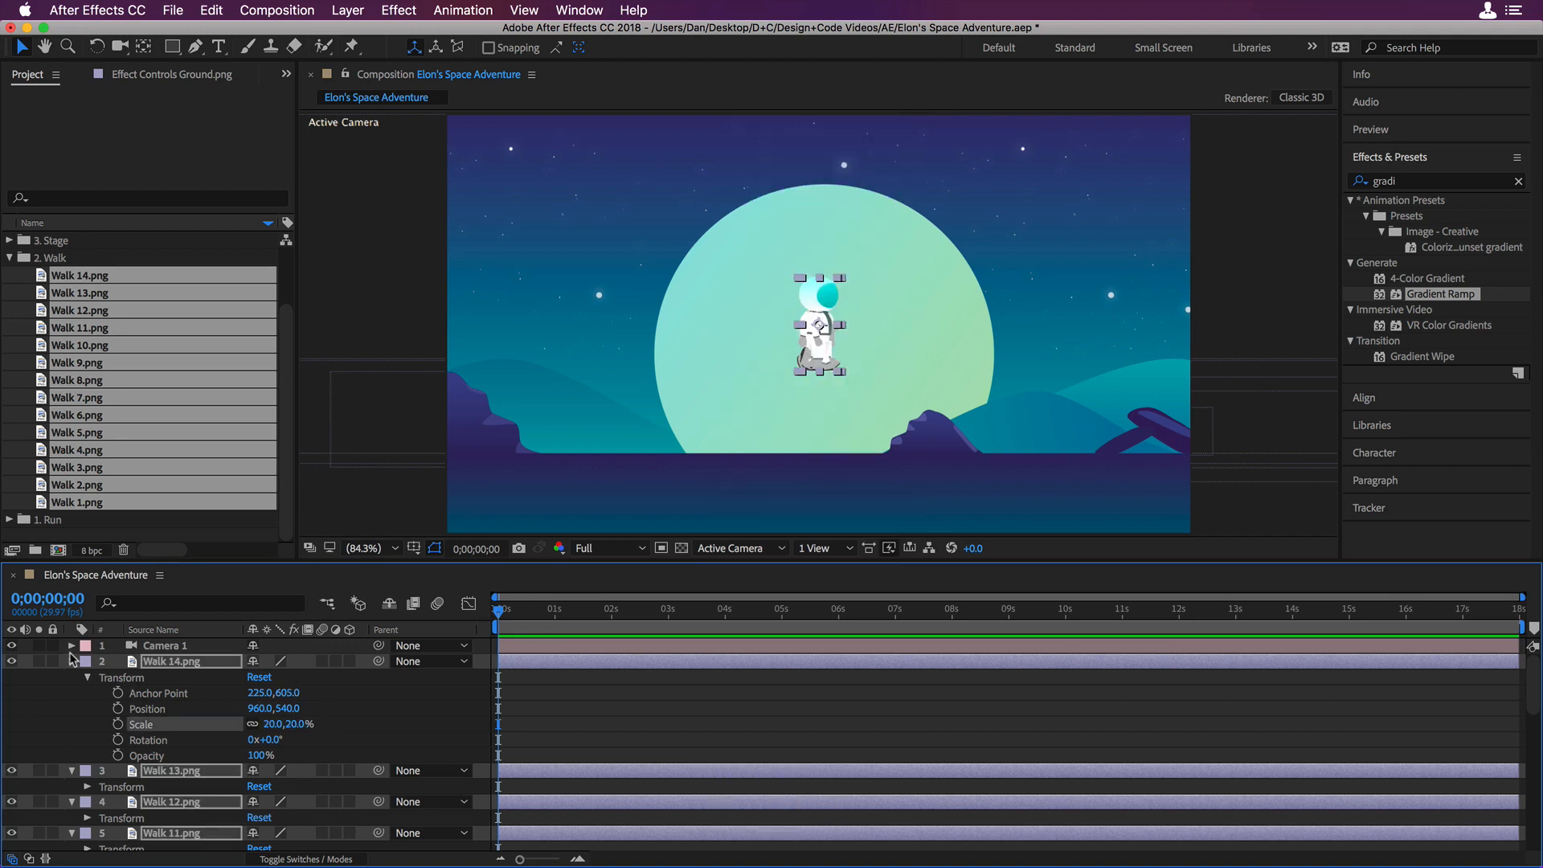
pyautogui.click(72, 662)
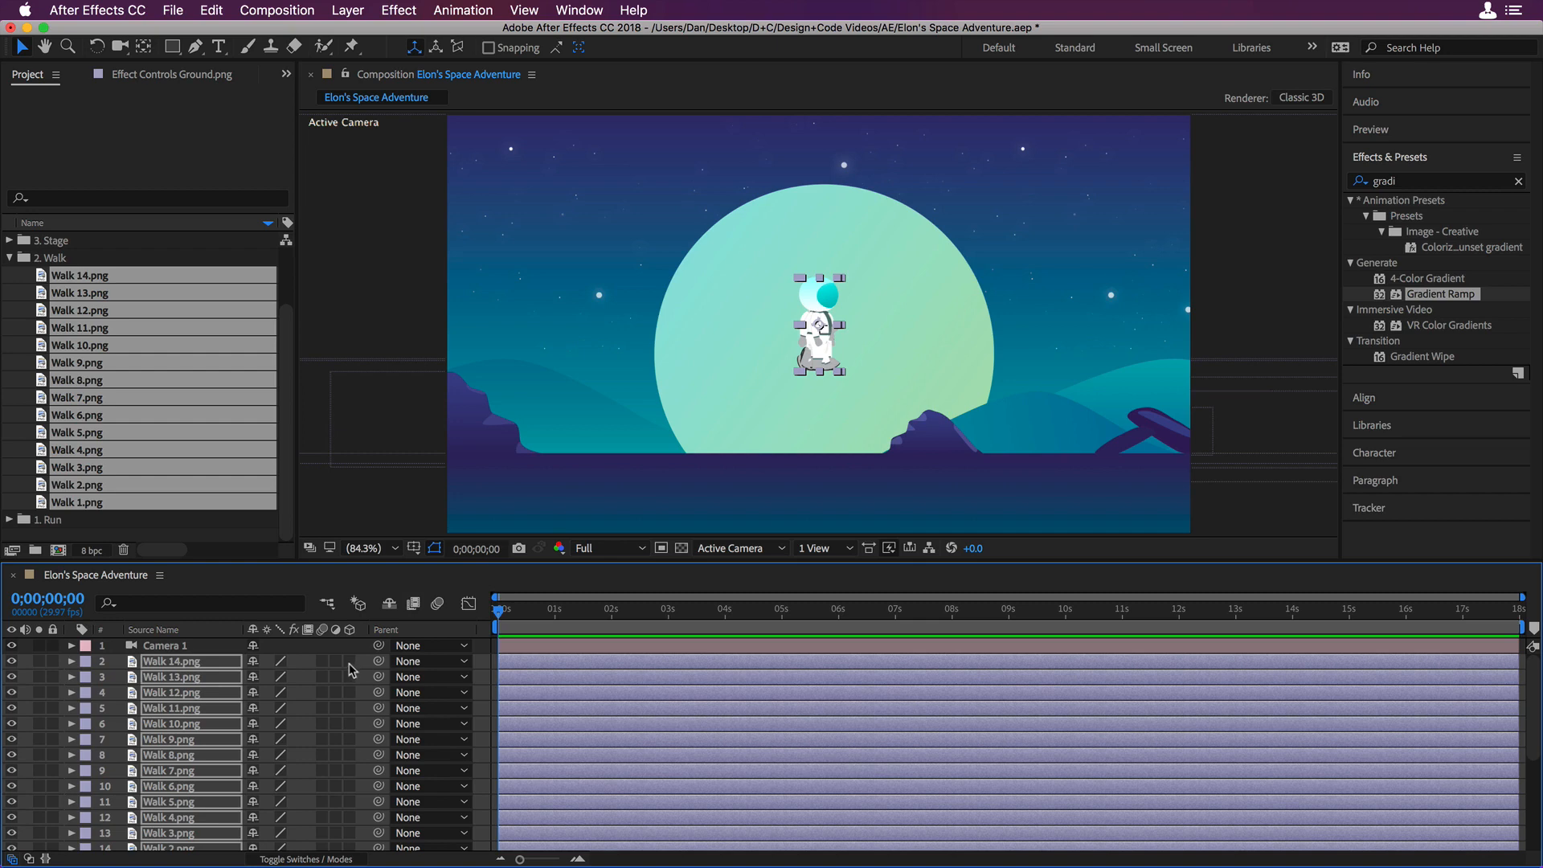
pyautogui.scroll(-5, 352, 836)
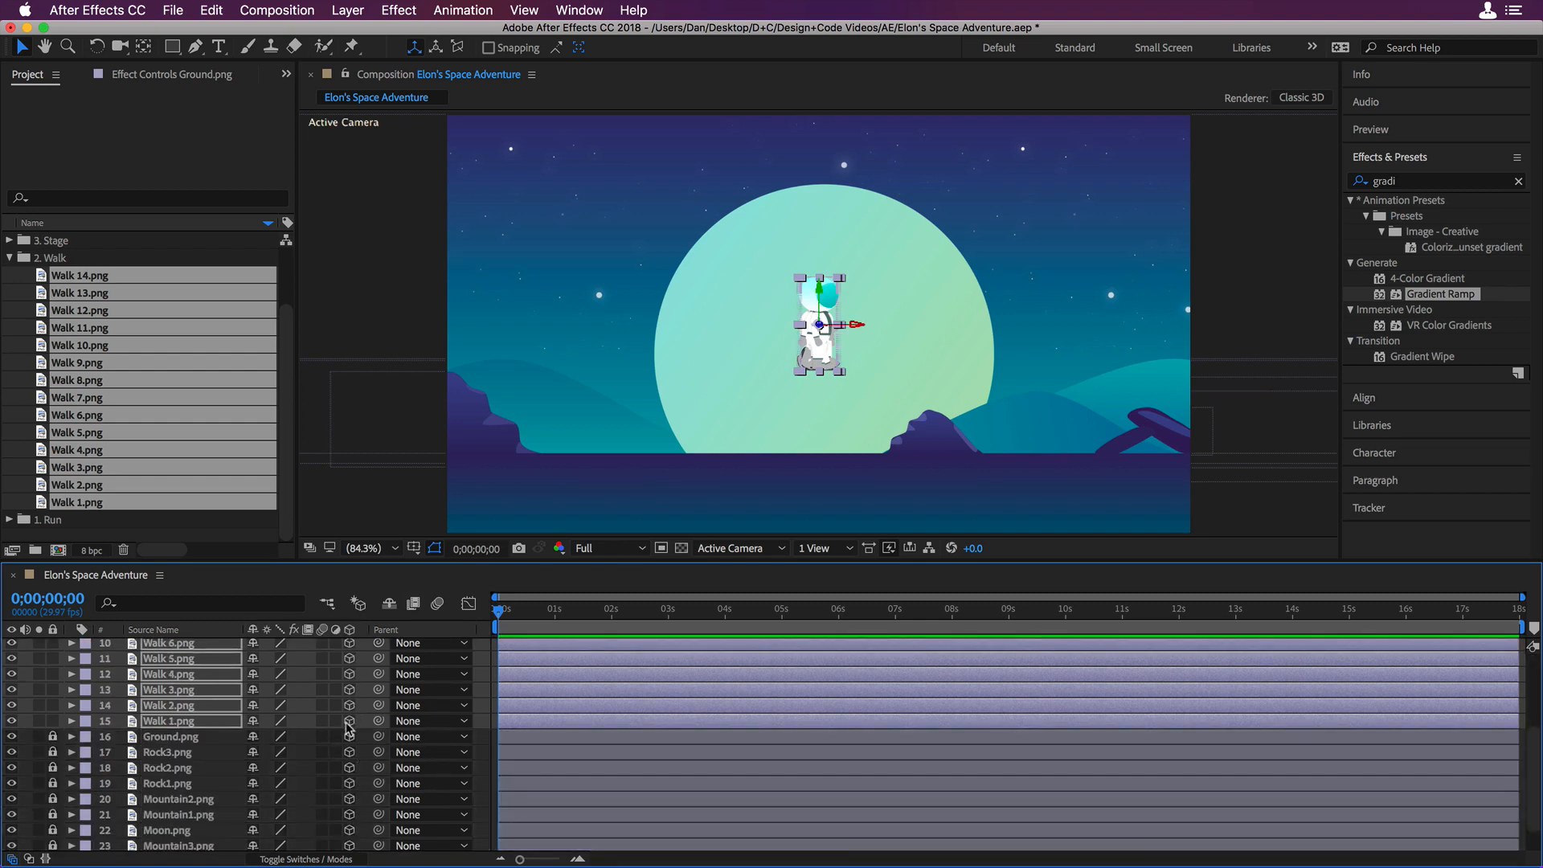
pyautogui.scroll(5, 330, 691)
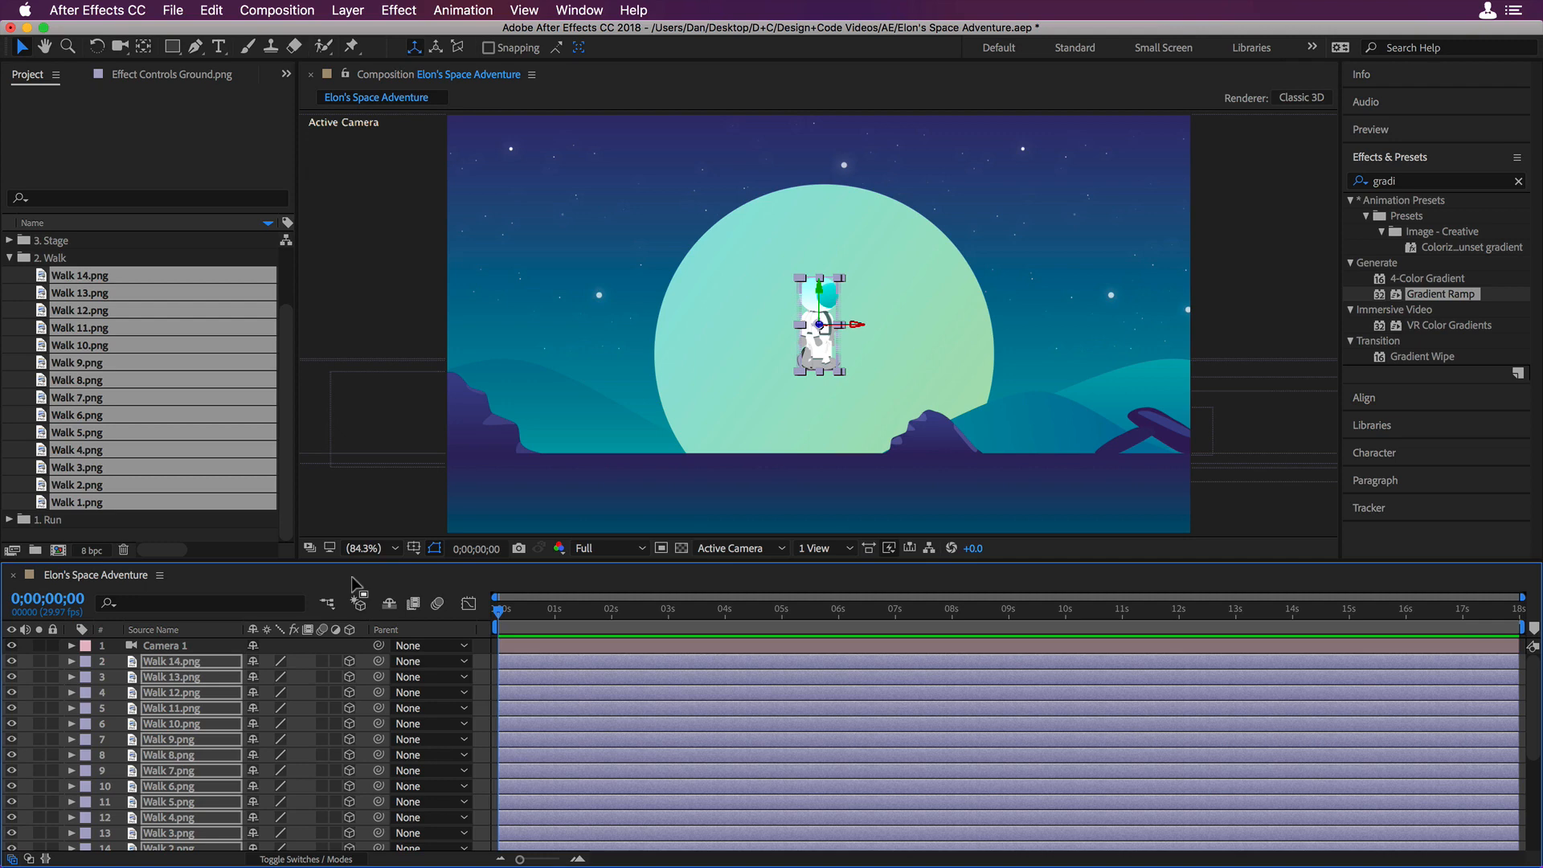
# - Pre-compose the selected Walk layers into a composition named "Walk" and turn on the 3D layer option for it
pyautogui.click(357, 10)
pyautogui.click(407, 658)
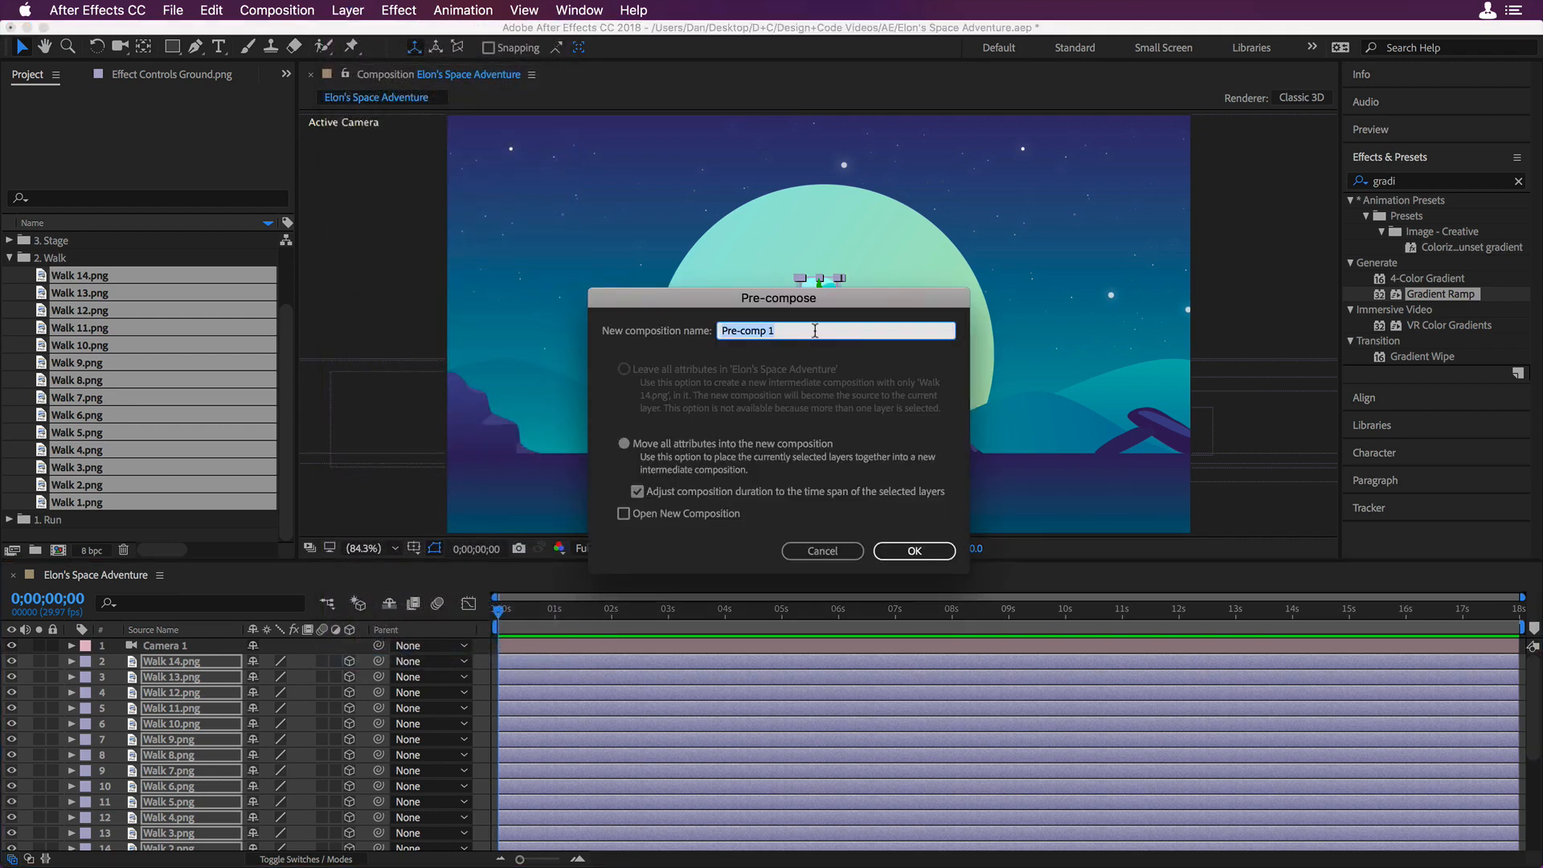
pyautogui.write('Walk')
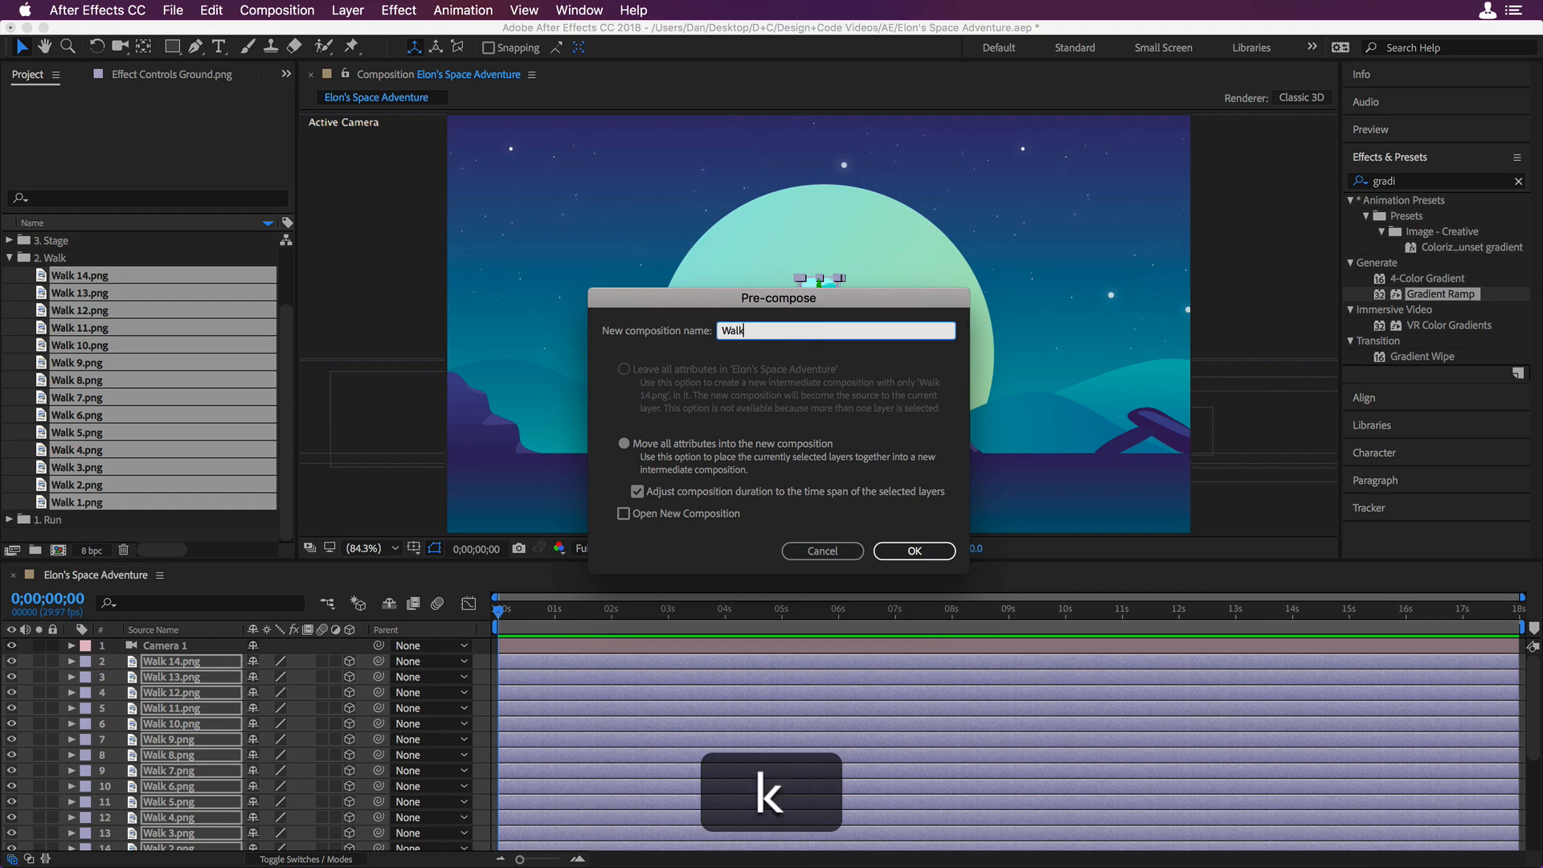
pyautogui.press('Return')
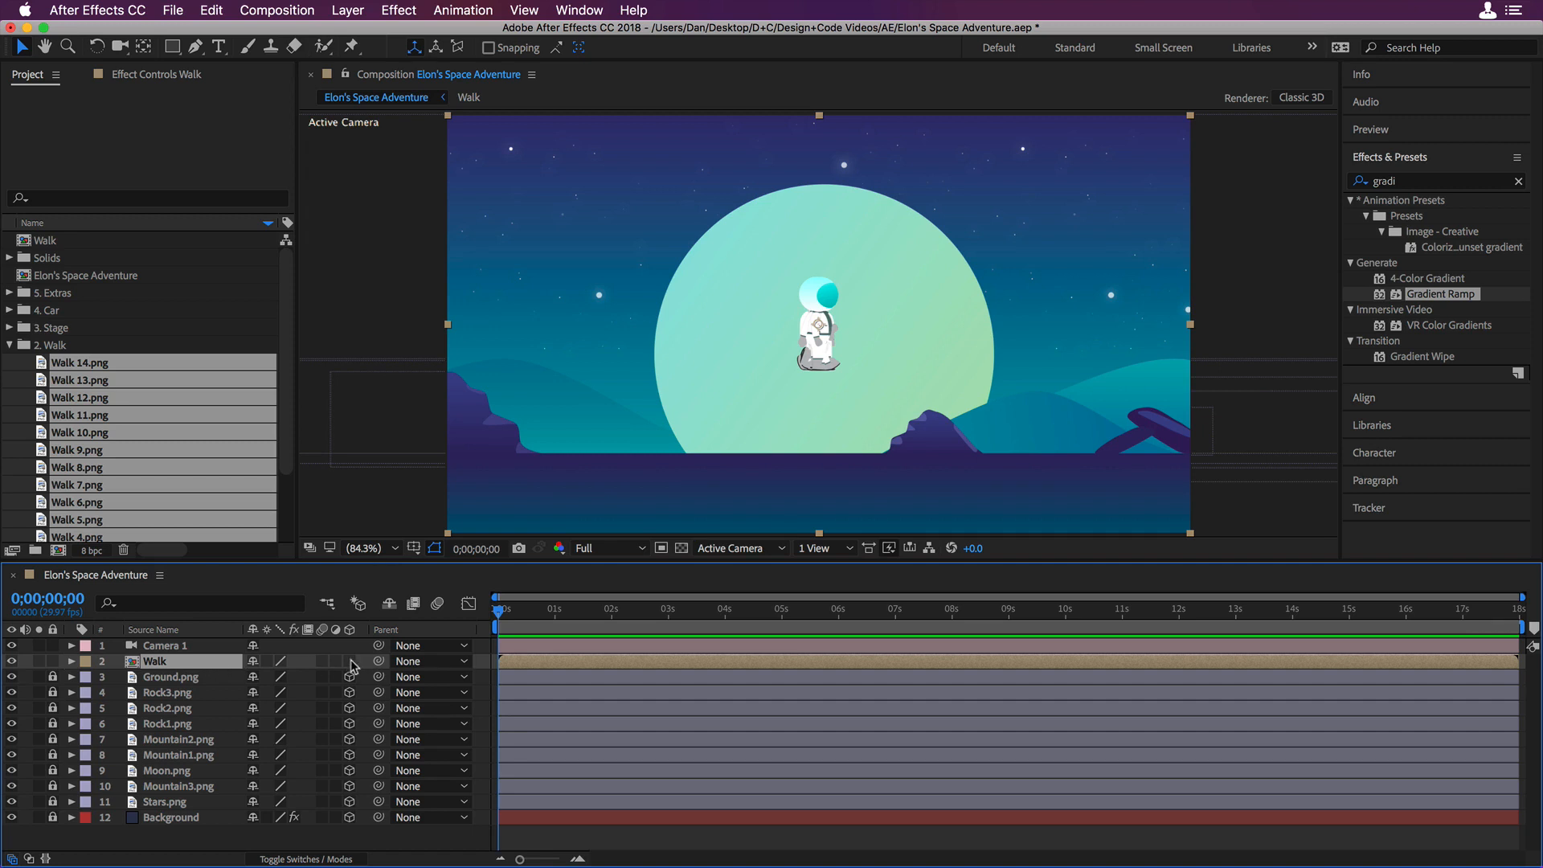
# - Collapse the 2. Walk folder among the project assets and open the Walk pre-composition
pyautogui.click(9, 345)
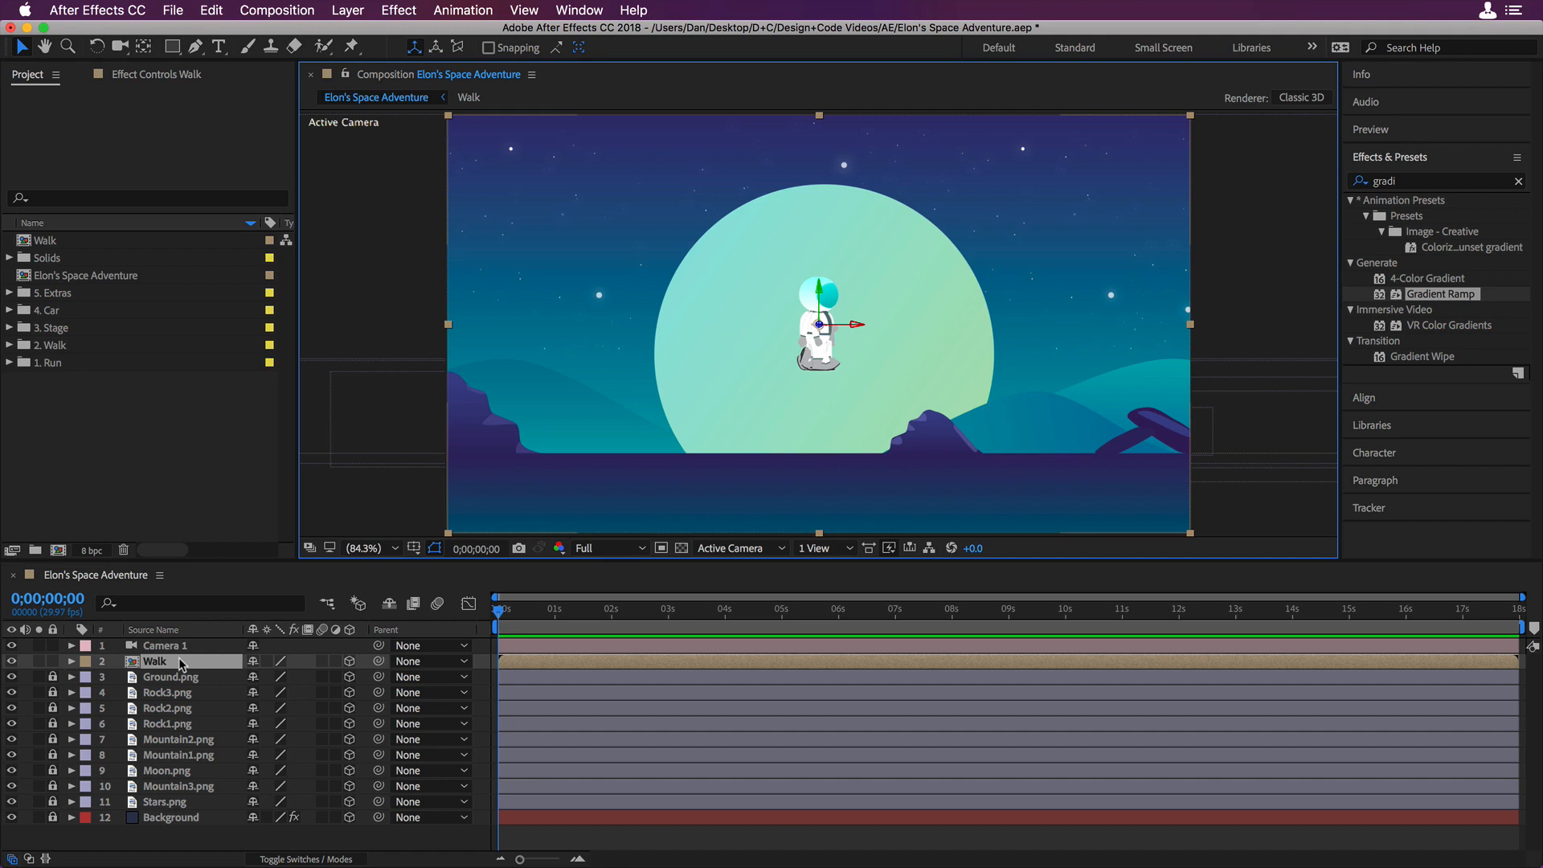
pyautogui.doubleClick(179, 659)
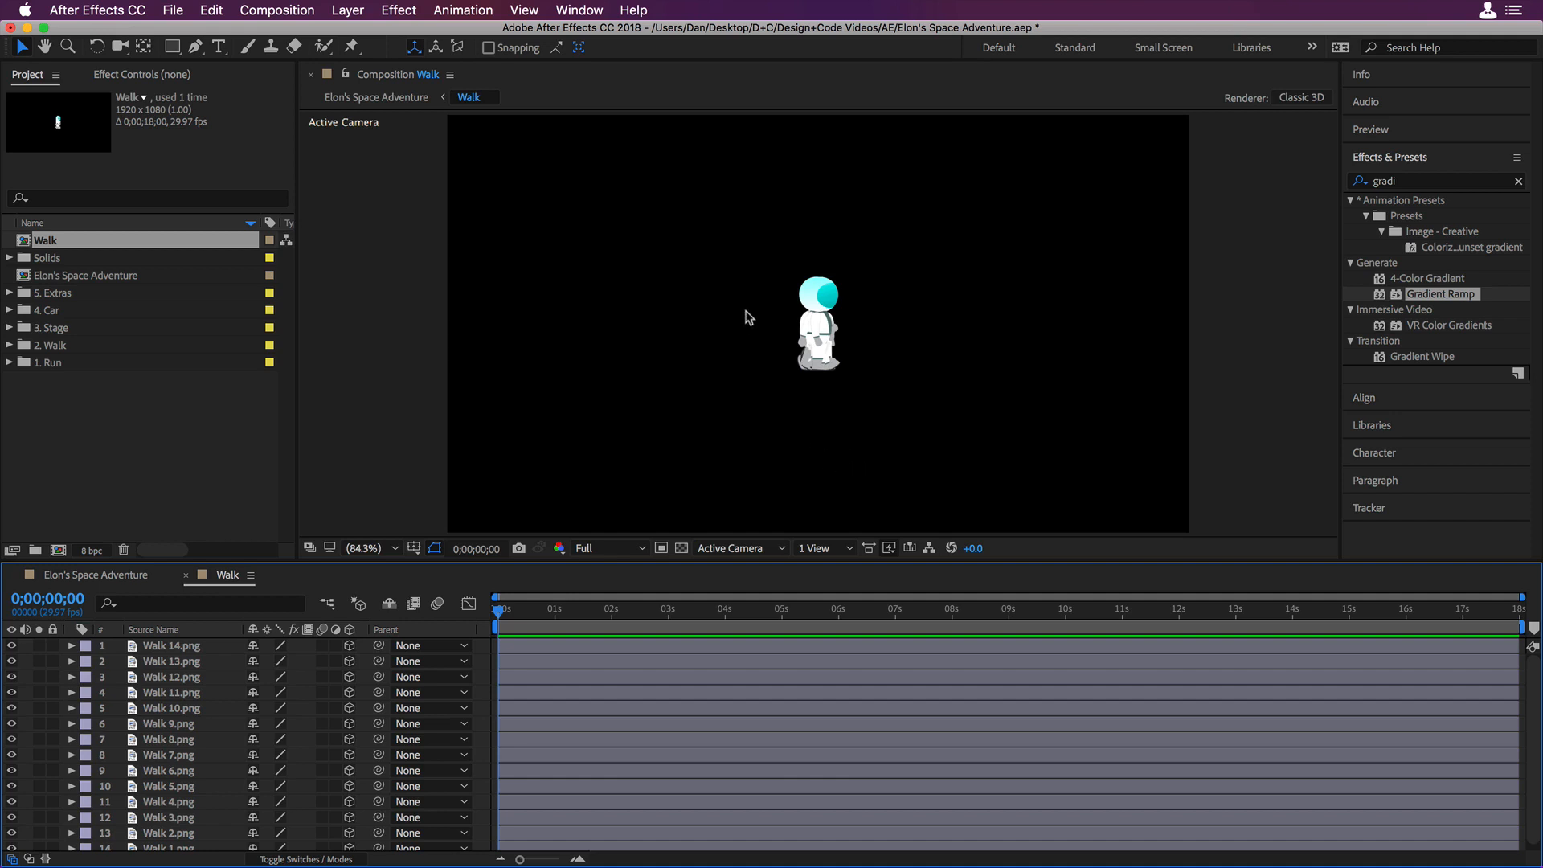
# - Reverse the layer order in the Walk composition so Walk 1.png is the uppermost layer and Walk 14.png the lowest
pyautogui.scroll(-1, 222, 702)
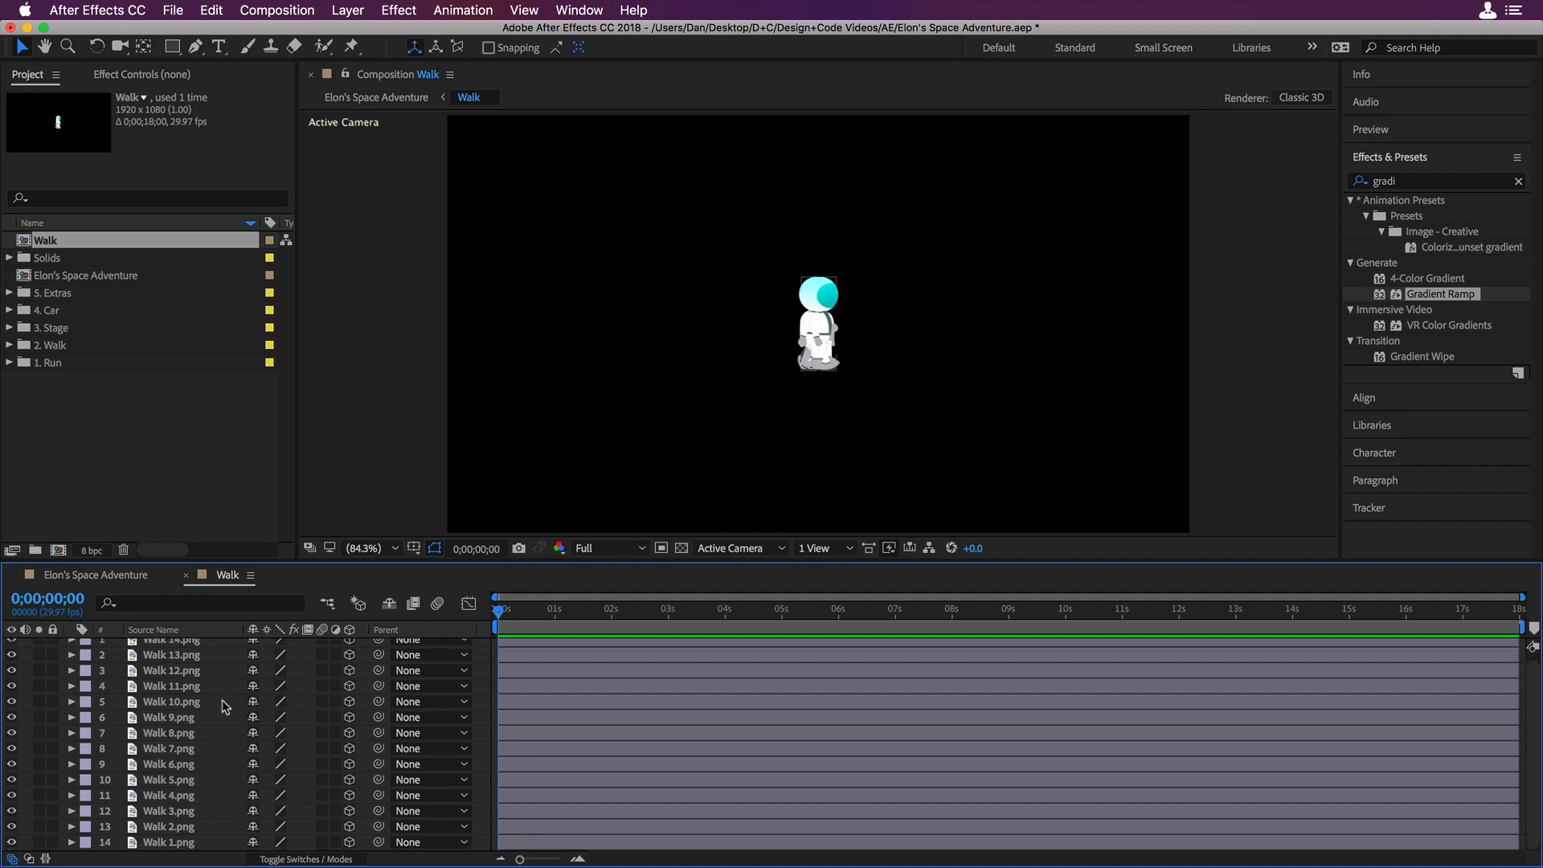
pyautogui.click(185, 841)
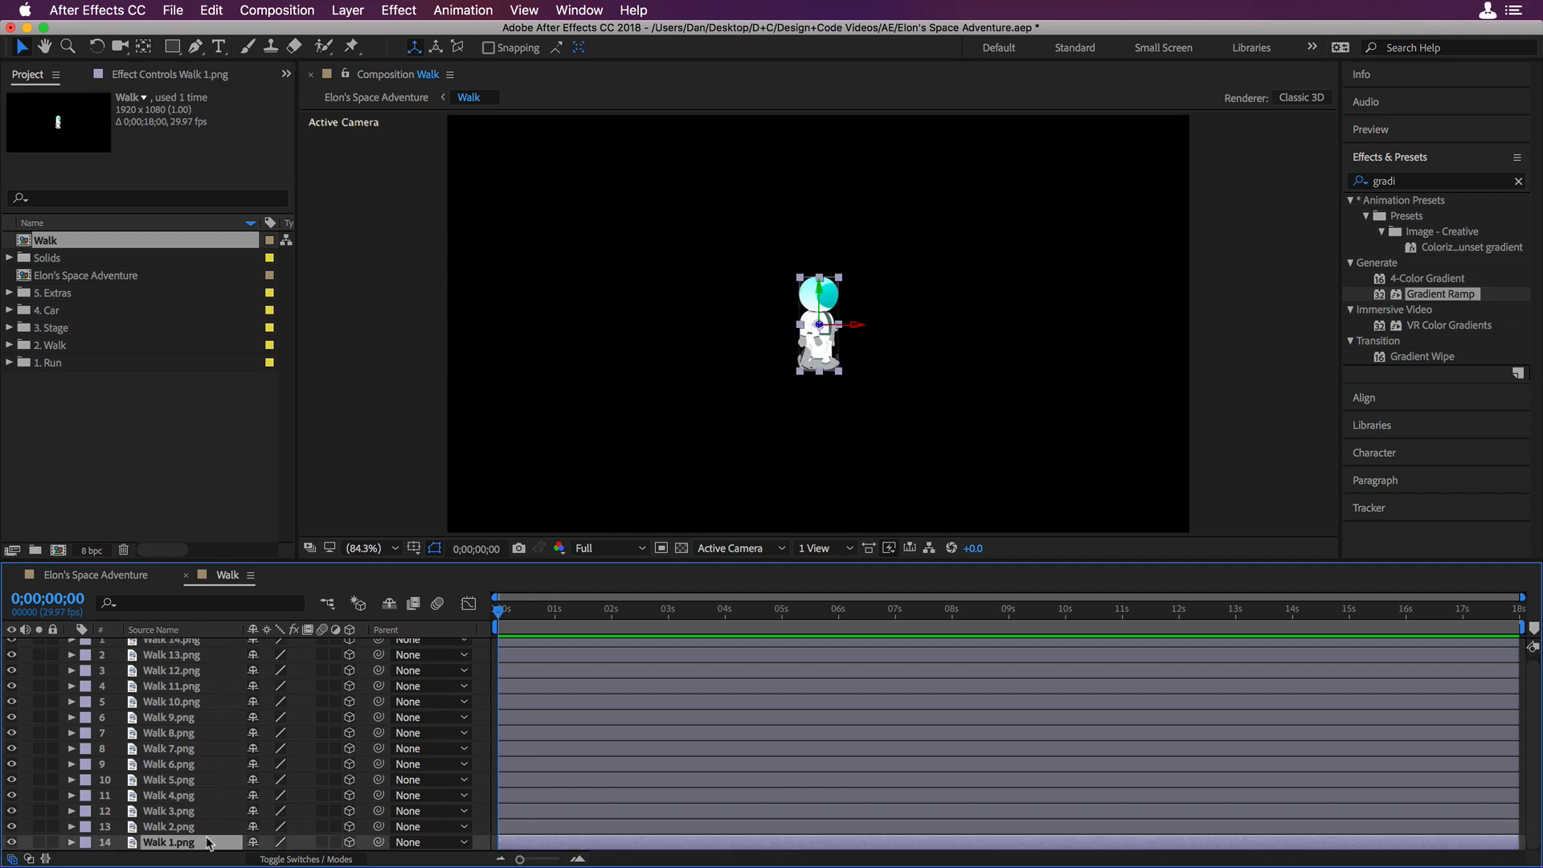
pyautogui.scroll(1, 185, 846)
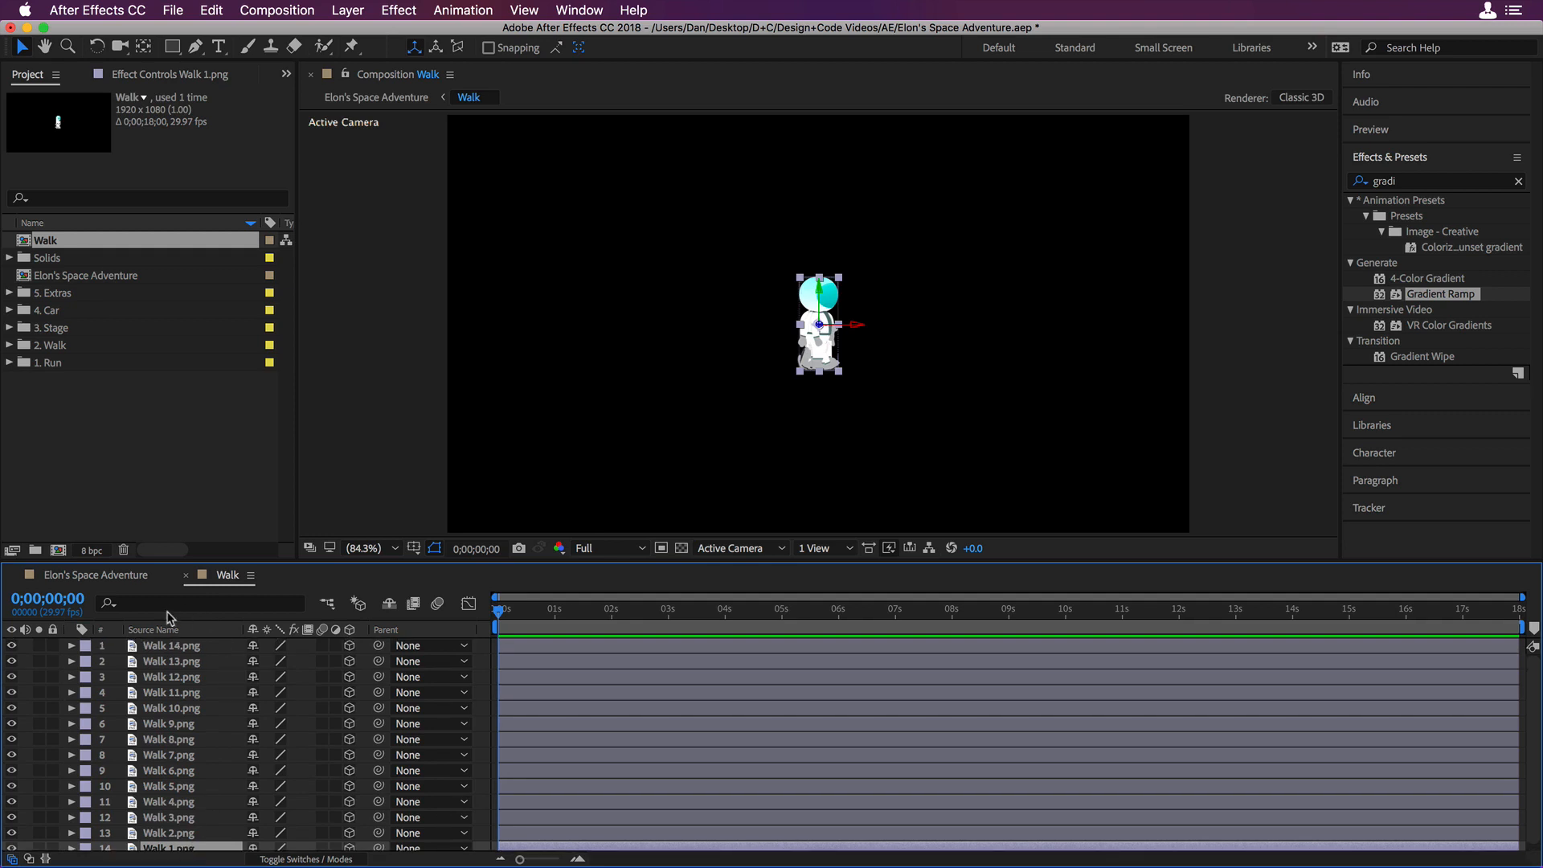
pyautogui.scroll(-1, 217, 697)
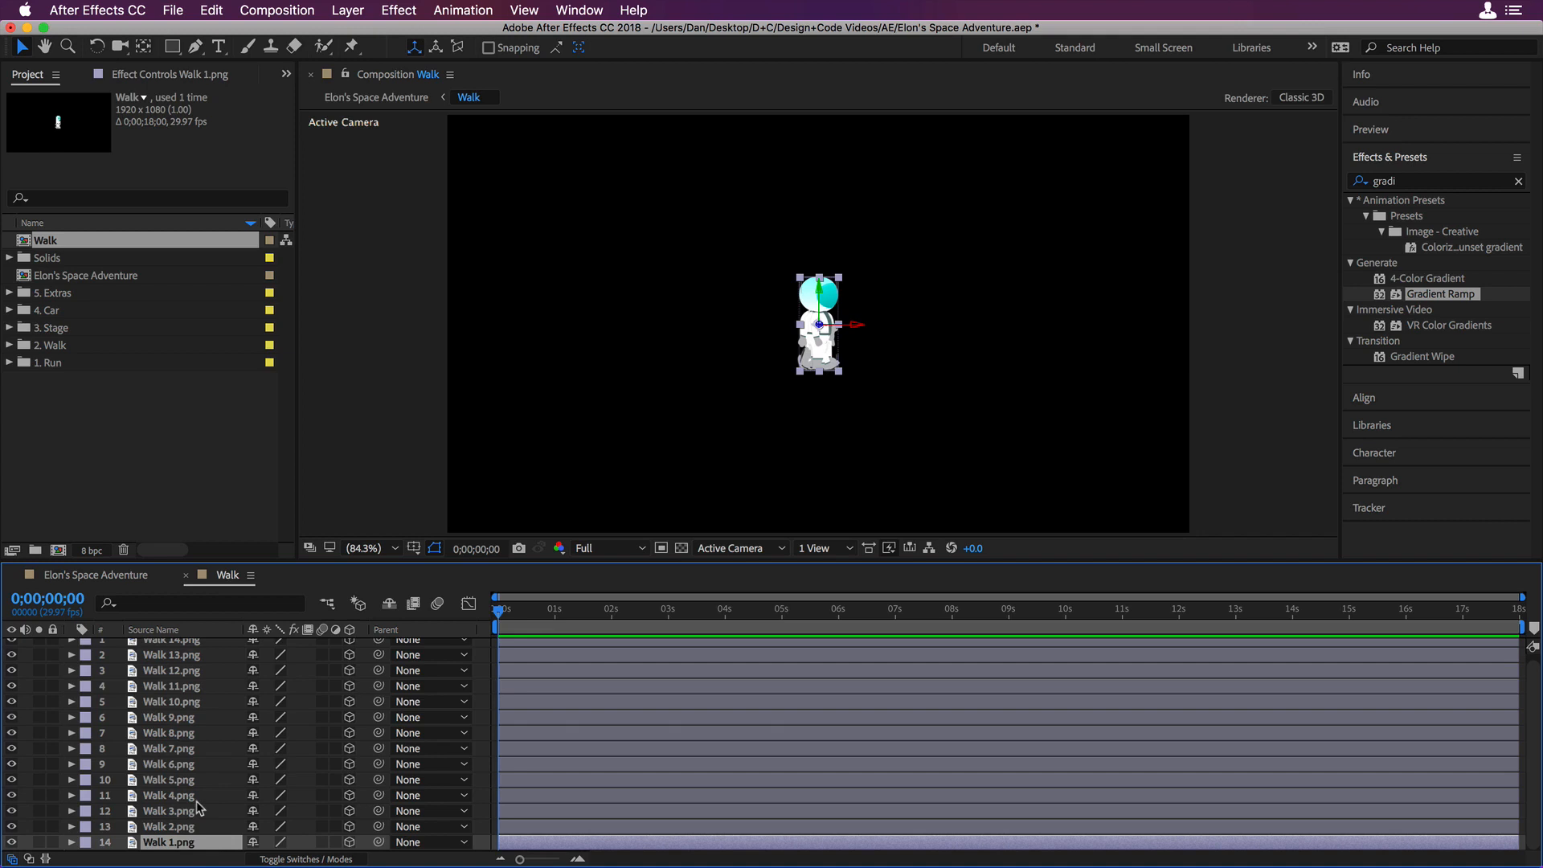
pyautogui.scroll(1, 201, 796)
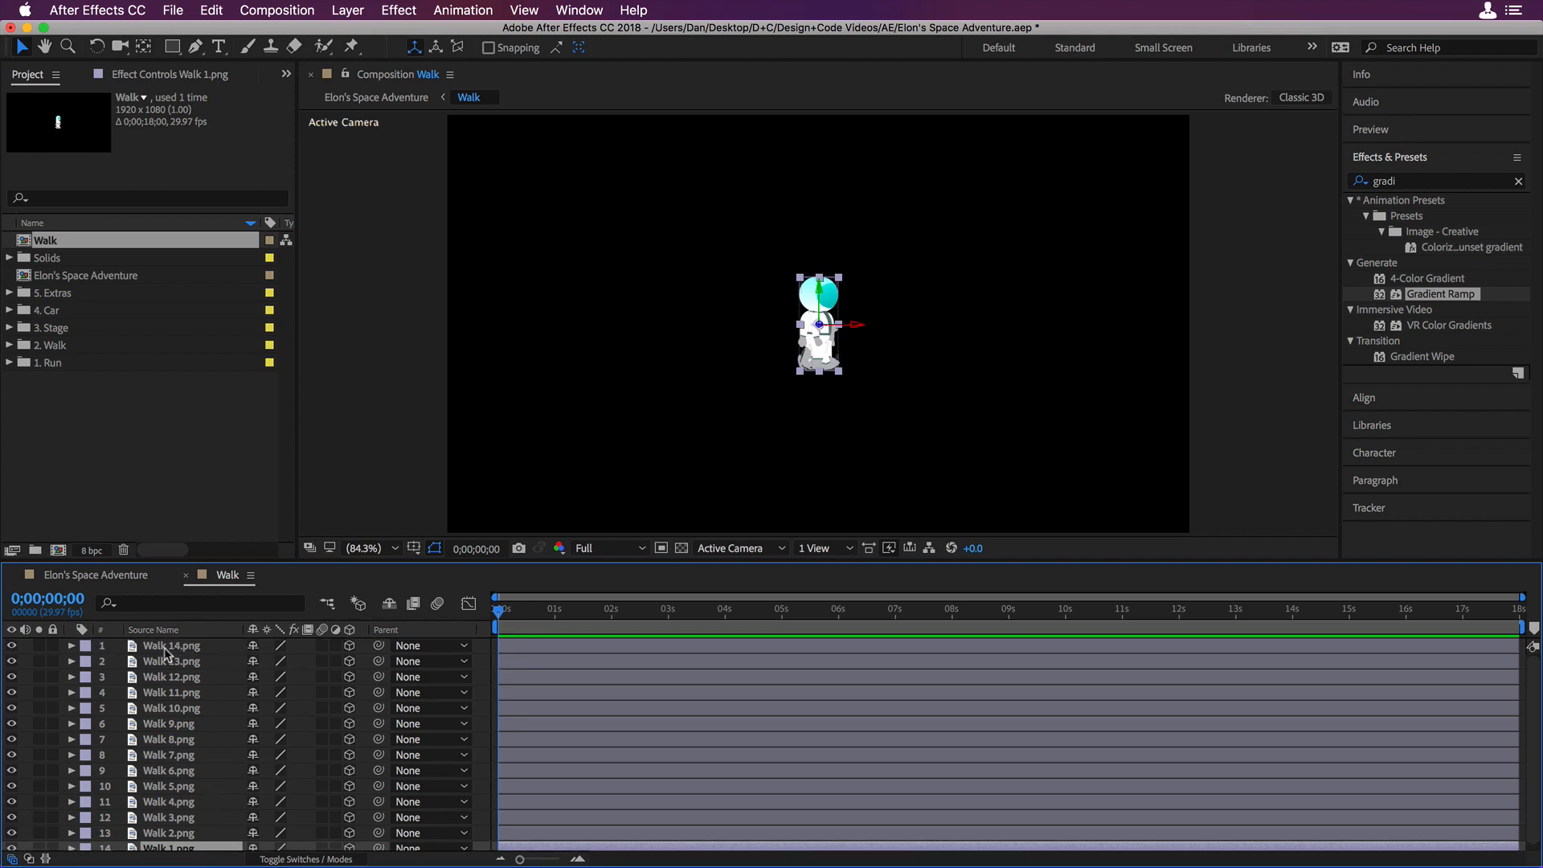
pyautogui.scroll(-1, 202, 780)
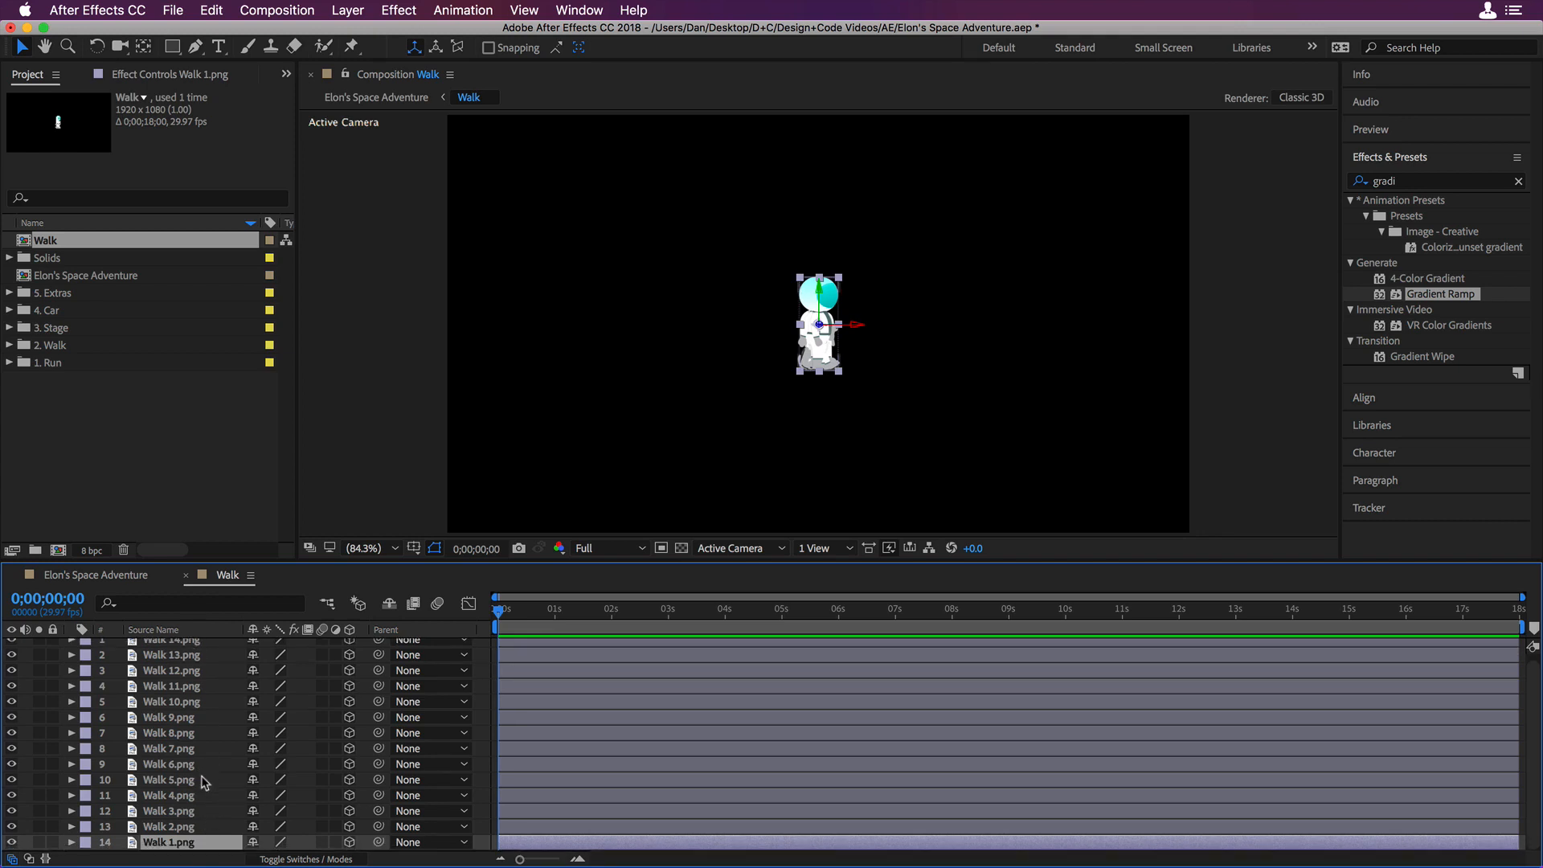
pyautogui.moveTo(209, 841); pyautogui.dragTo(201, 643)
pyautogui.moveTo(201, 842); pyautogui.dragTo(201, 655)
pyautogui.moveTo(201, 843); pyautogui.dragTo(201, 686)
pyautogui.moveTo(201, 842); pyautogui.dragTo(201, 717)
pyautogui.moveTo(201, 842); pyautogui.dragTo(201, 732)
pyautogui.moveTo(201, 842); pyautogui.dragTo(201, 763)
pyautogui.moveTo(201, 844); pyautogui.dragTo(201, 779)
pyautogui.moveTo(201, 844); pyautogui.dragTo(201, 794)
pyautogui.moveTo(201, 844); pyautogui.dragTo(200, 810)
pyautogui.moveTo(201, 844); pyautogui.dragTo(201, 826)
pyautogui.moveTo(195, 708); pyautogui.dragTo(201, 845)
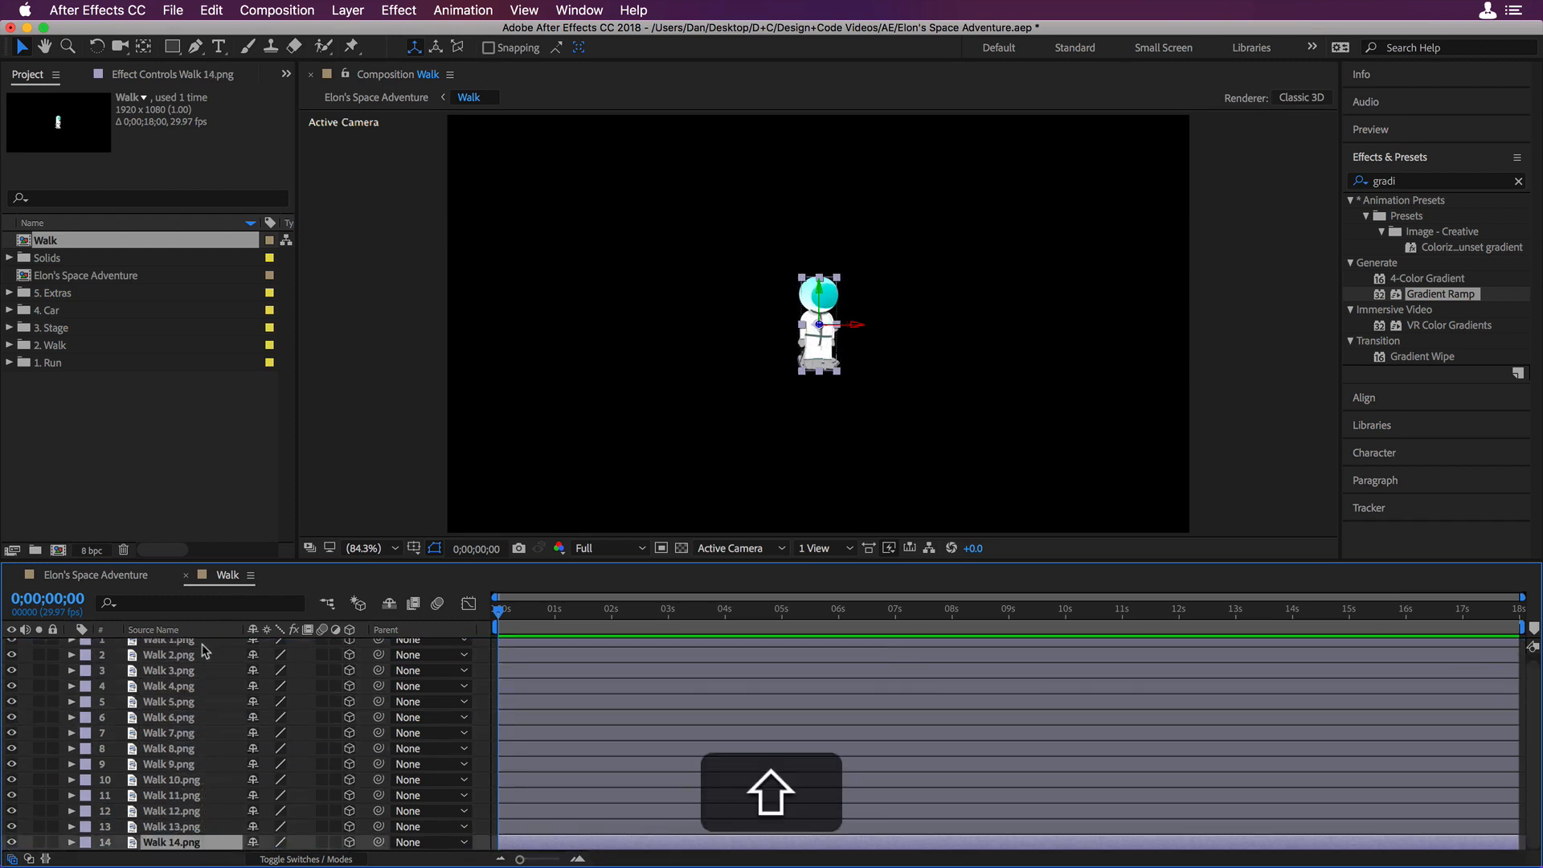
# - Select all 14 Walk layers and trim their durations to end at the 03f mark
pyautogui.keyDown('shift'); pyautogui.click(204, 643); pyautogui.keyUp('shift')
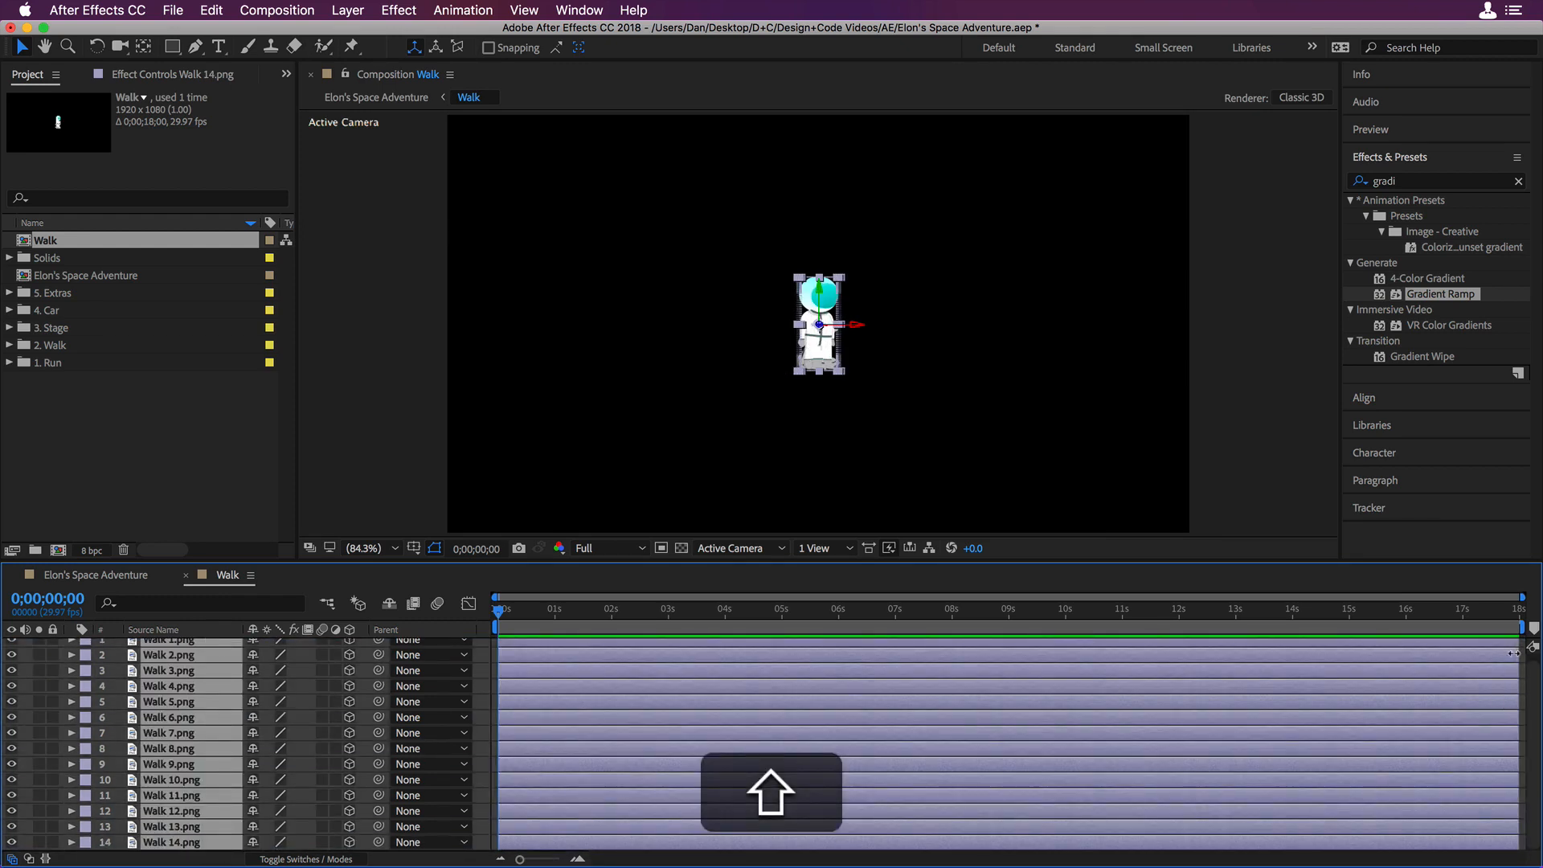
pyautogui.moveTo(1513, 654); pyautogui.dragTo(519, 657)
pyautogui.moveTo(520, 861)
pyautogui.mouseDown()
pyautogui.moveTo(561, 861)
pyautogui.moveTo(547, 859)
pyautogui.mouseUp()
pyautogui.moveTo(659, 650); pyautogui.dragTo(528, 650)
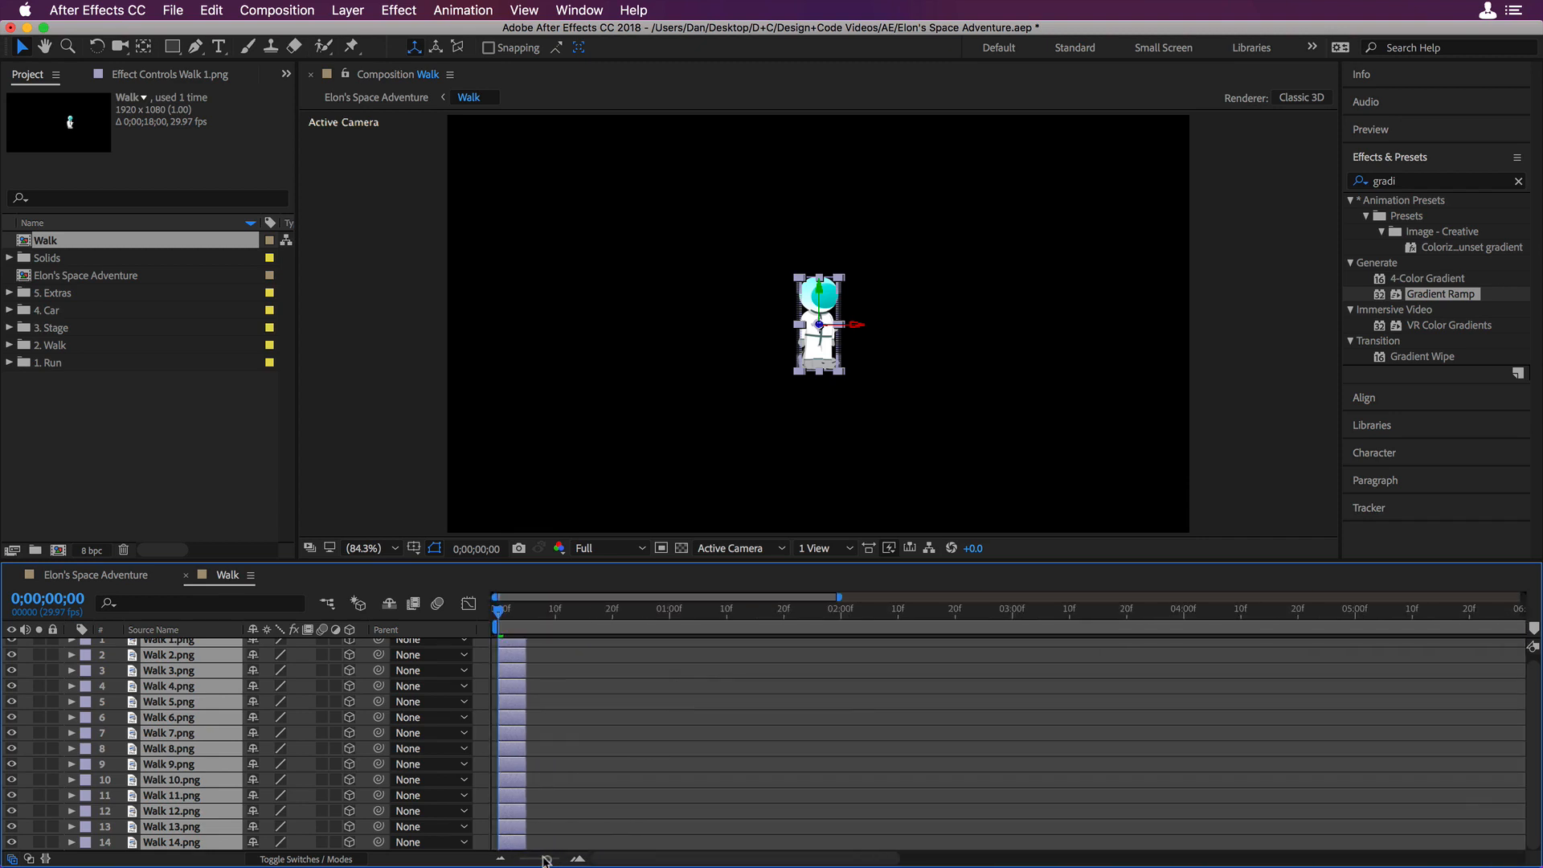
pyautogui.moveTo(547, 860); pyautogui.dragTo(560, 860)
pyautogui.moveTo(707, 647); pyautogui.dragTo(636, 648)
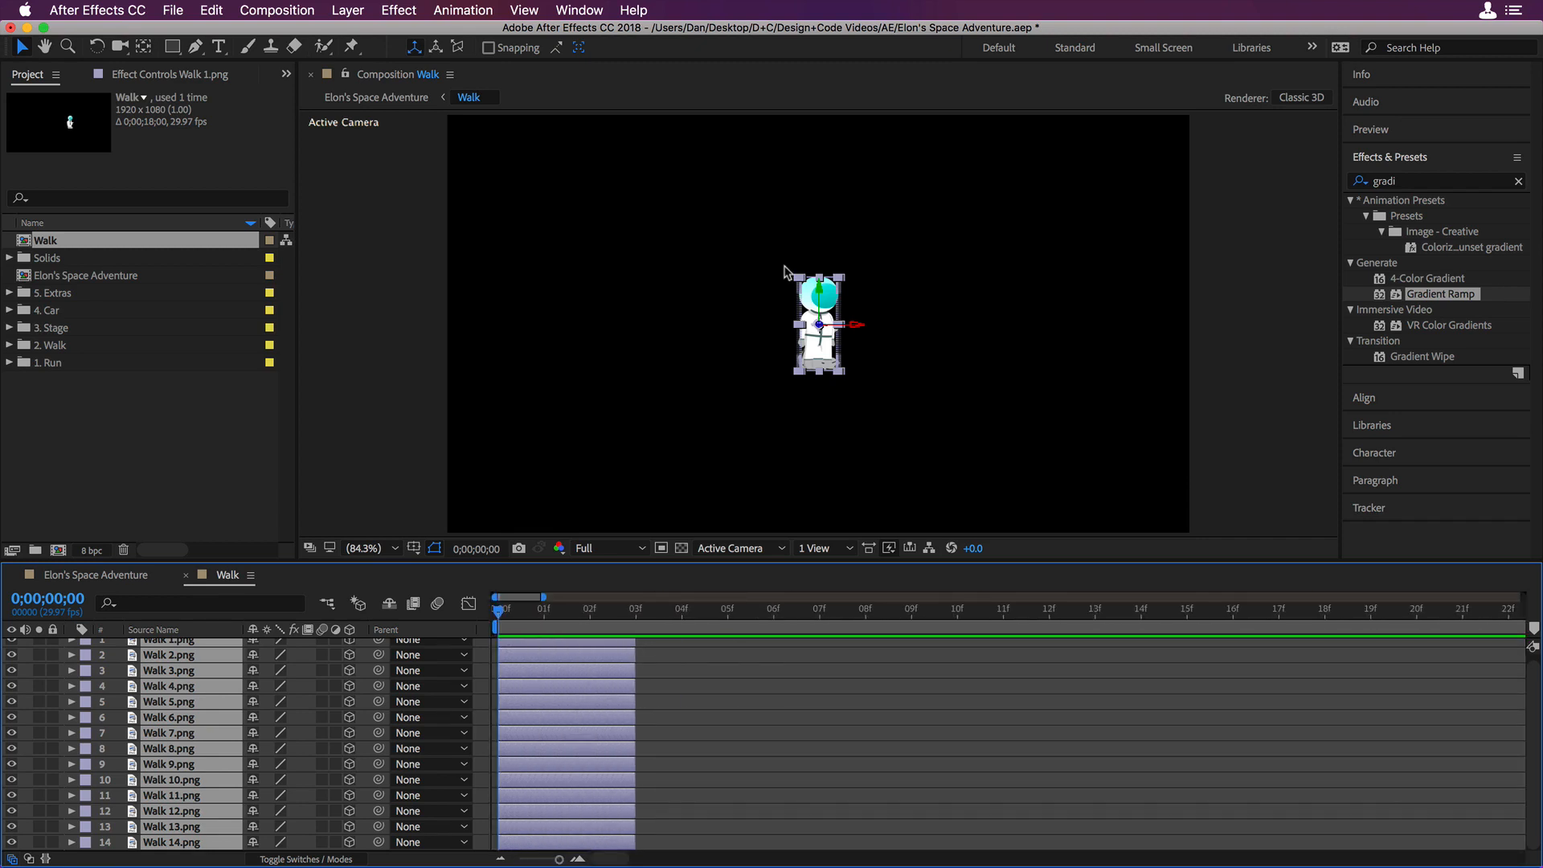
# - Draw a region of interest tightly around the astronaut, about 133 x 252 px, and crop the Walk composition to it
pyautogui.click(661, 549)
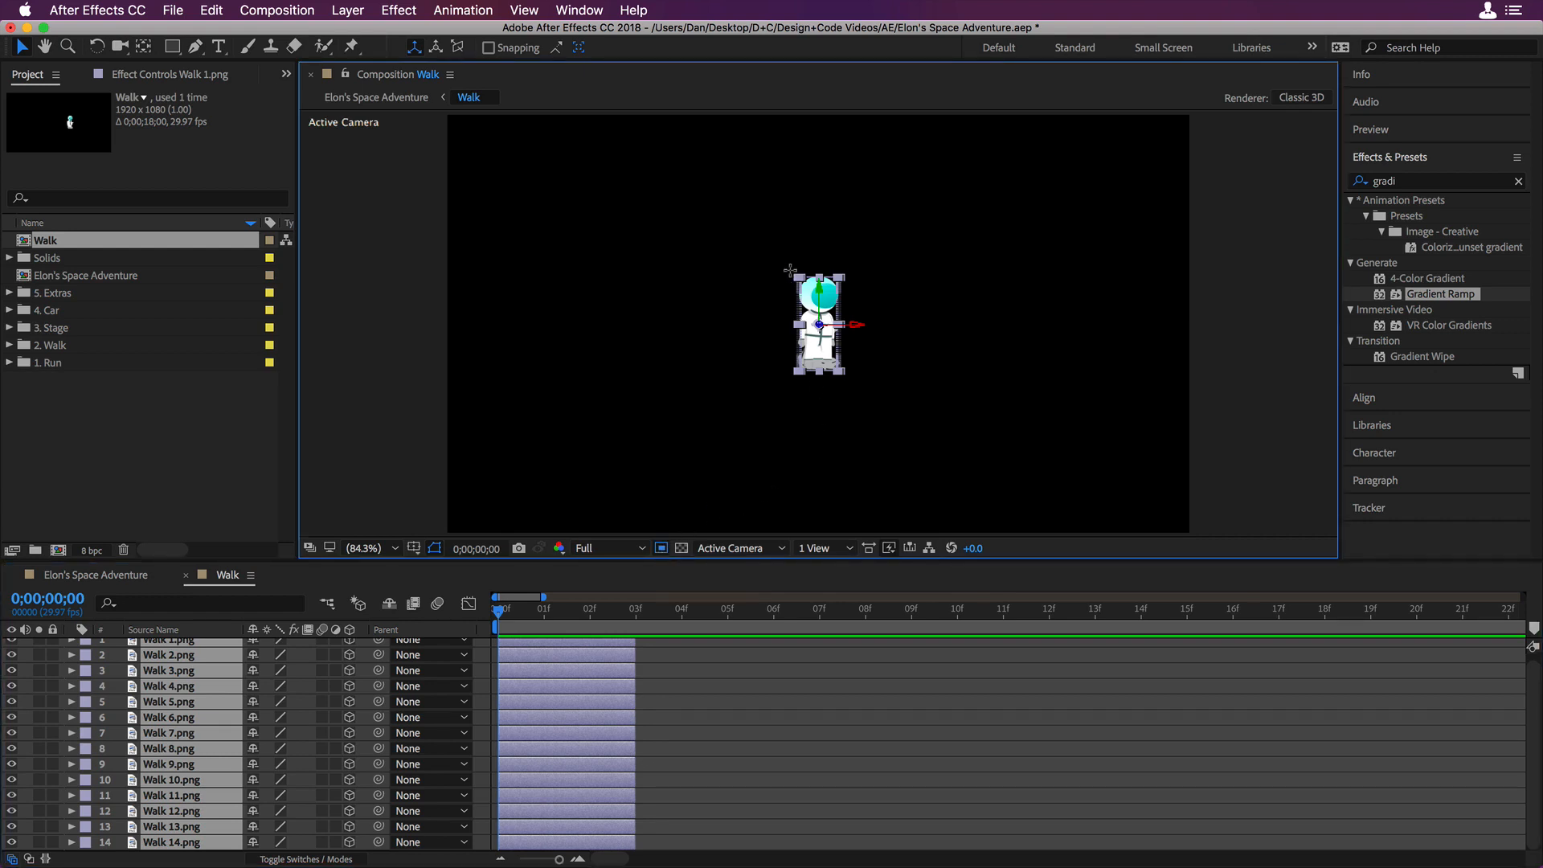
pyautogui.moveTo(784, 264); pyautogui.dragTo(856, 385)
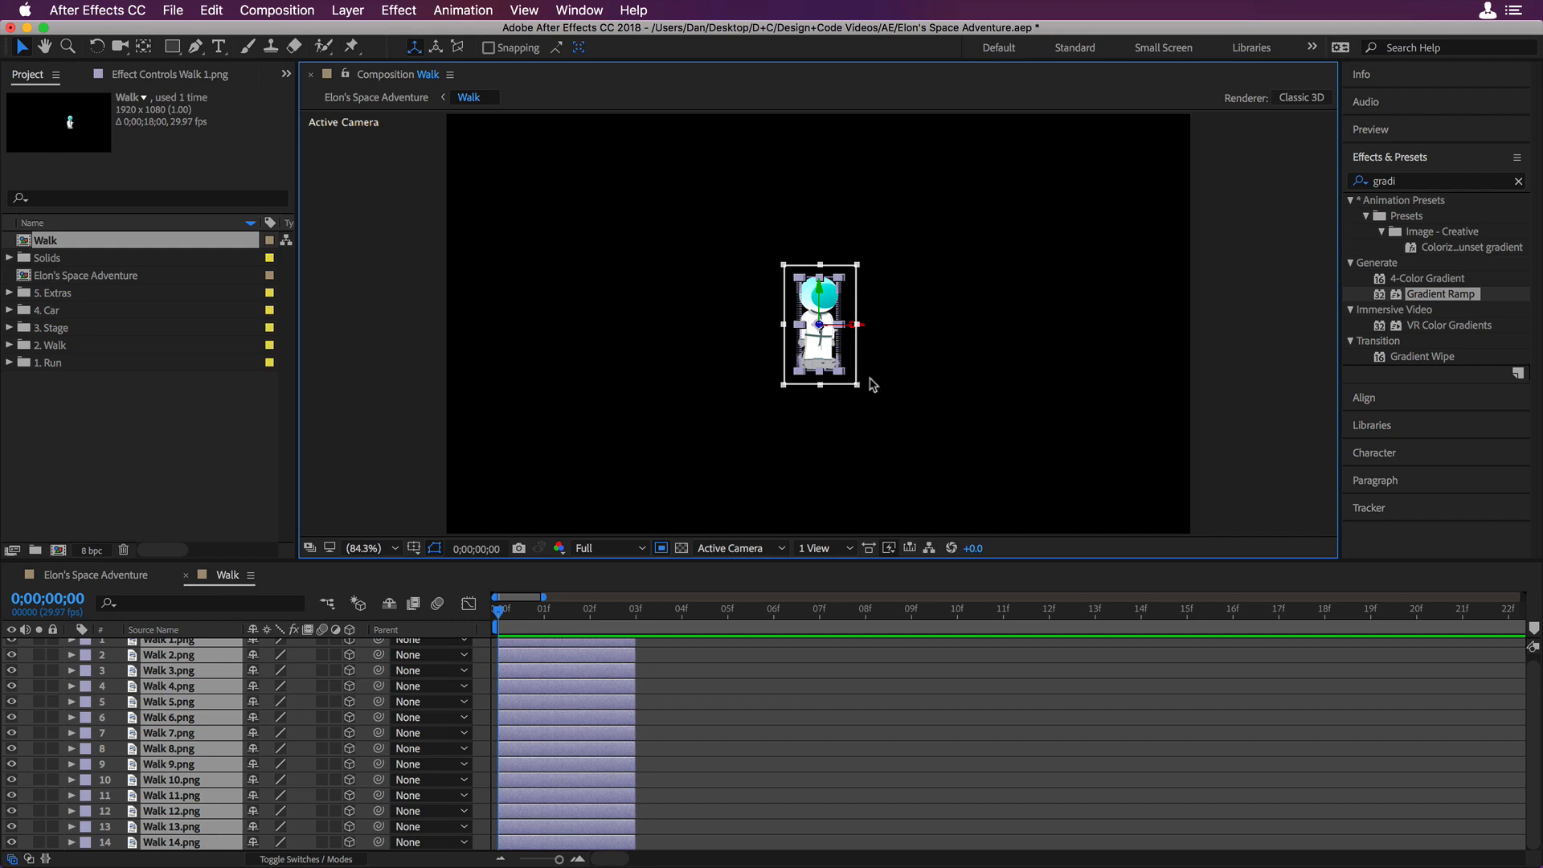
pyautogui.press('.')
pyautogui.press('.')
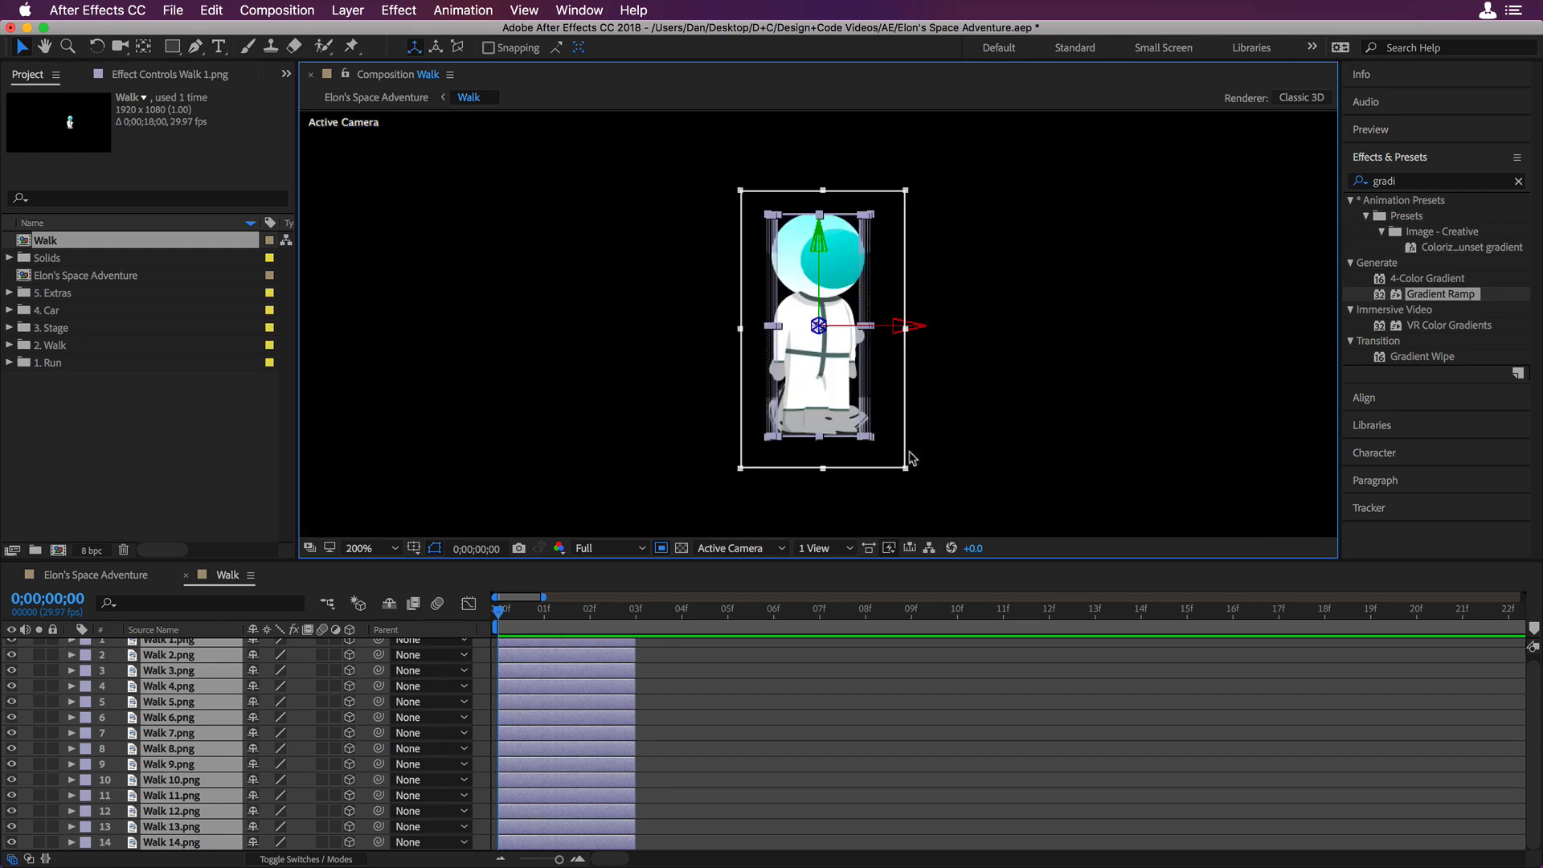
pyautogui.moveTo(906, 468); pyautogui.dragTo(906, 444)
pyautogui.moveTo(824, 191); pyautogui.dragTo(823, 207)
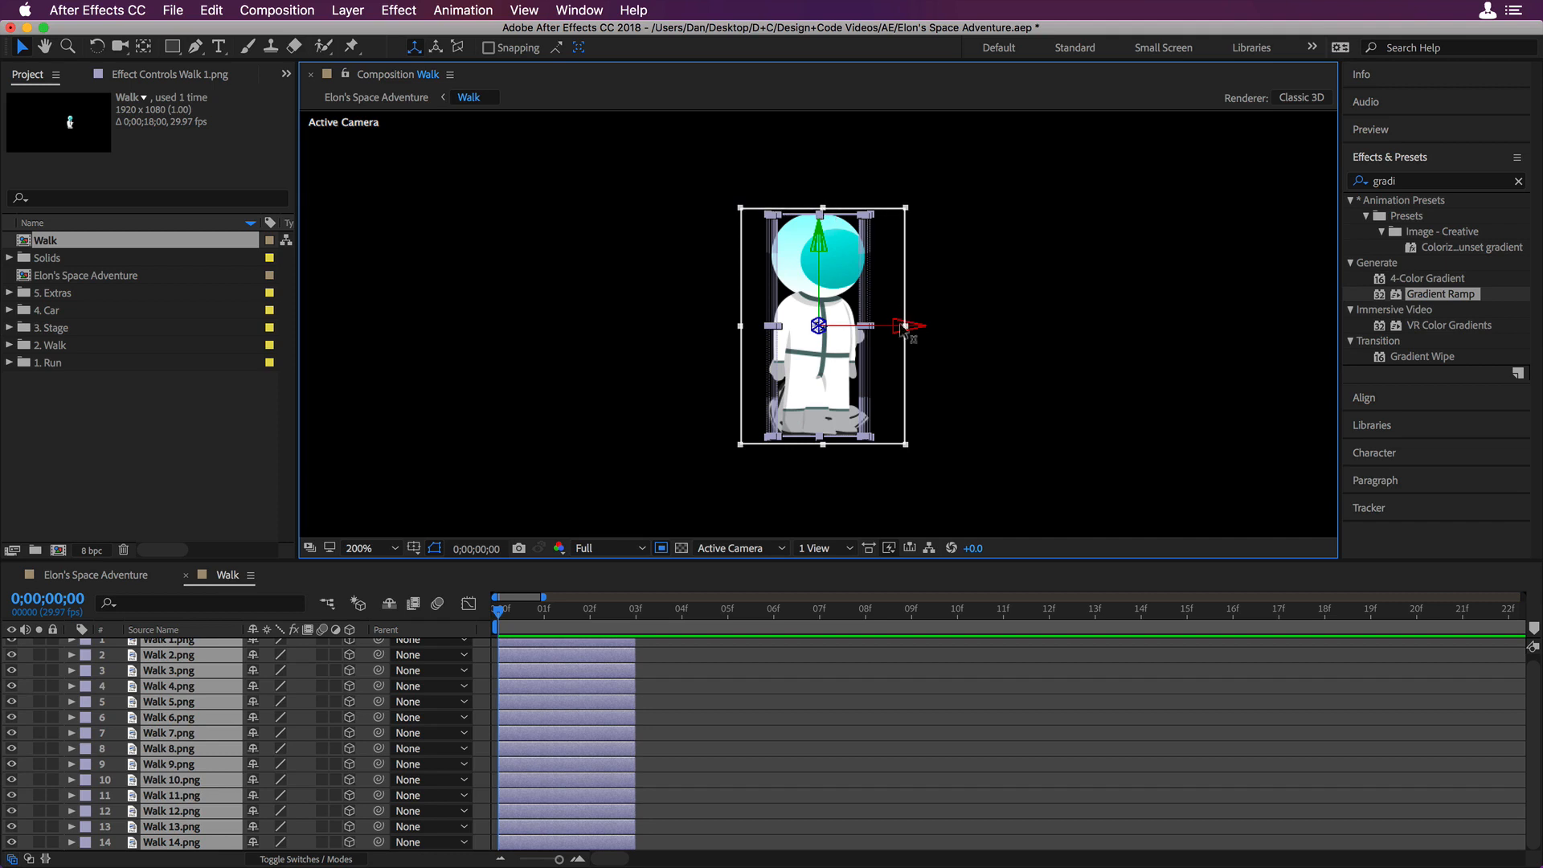
pyautogui.moveTo(905, 325); pyautogui.dragTo(883, 325)
pyautogui.moveTo(740, 326); pyautogui.dragTo(755, 326)
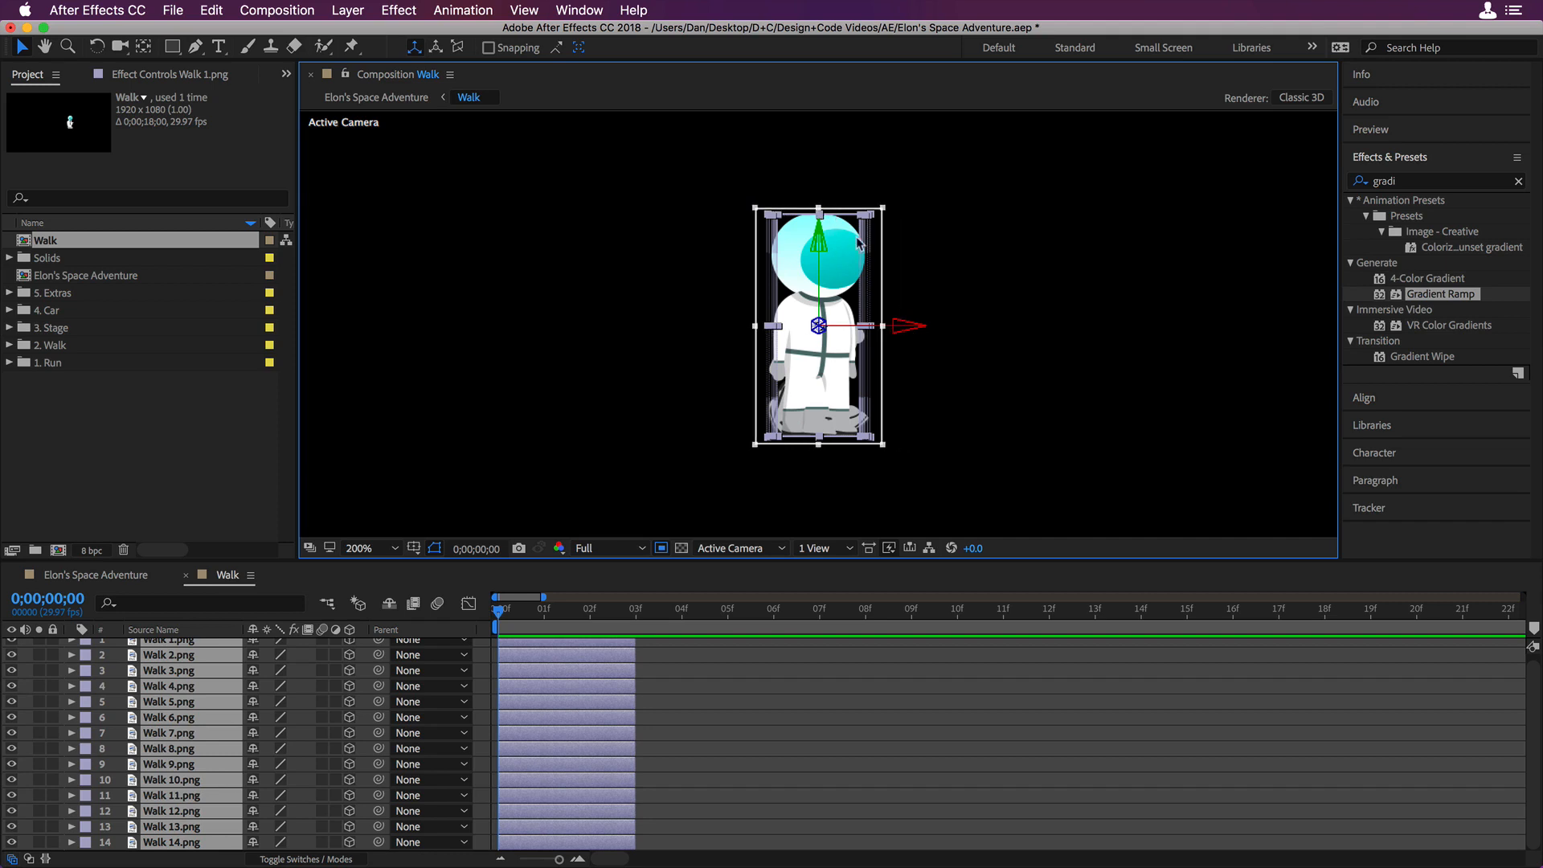
pyautogui.click(277, 10)
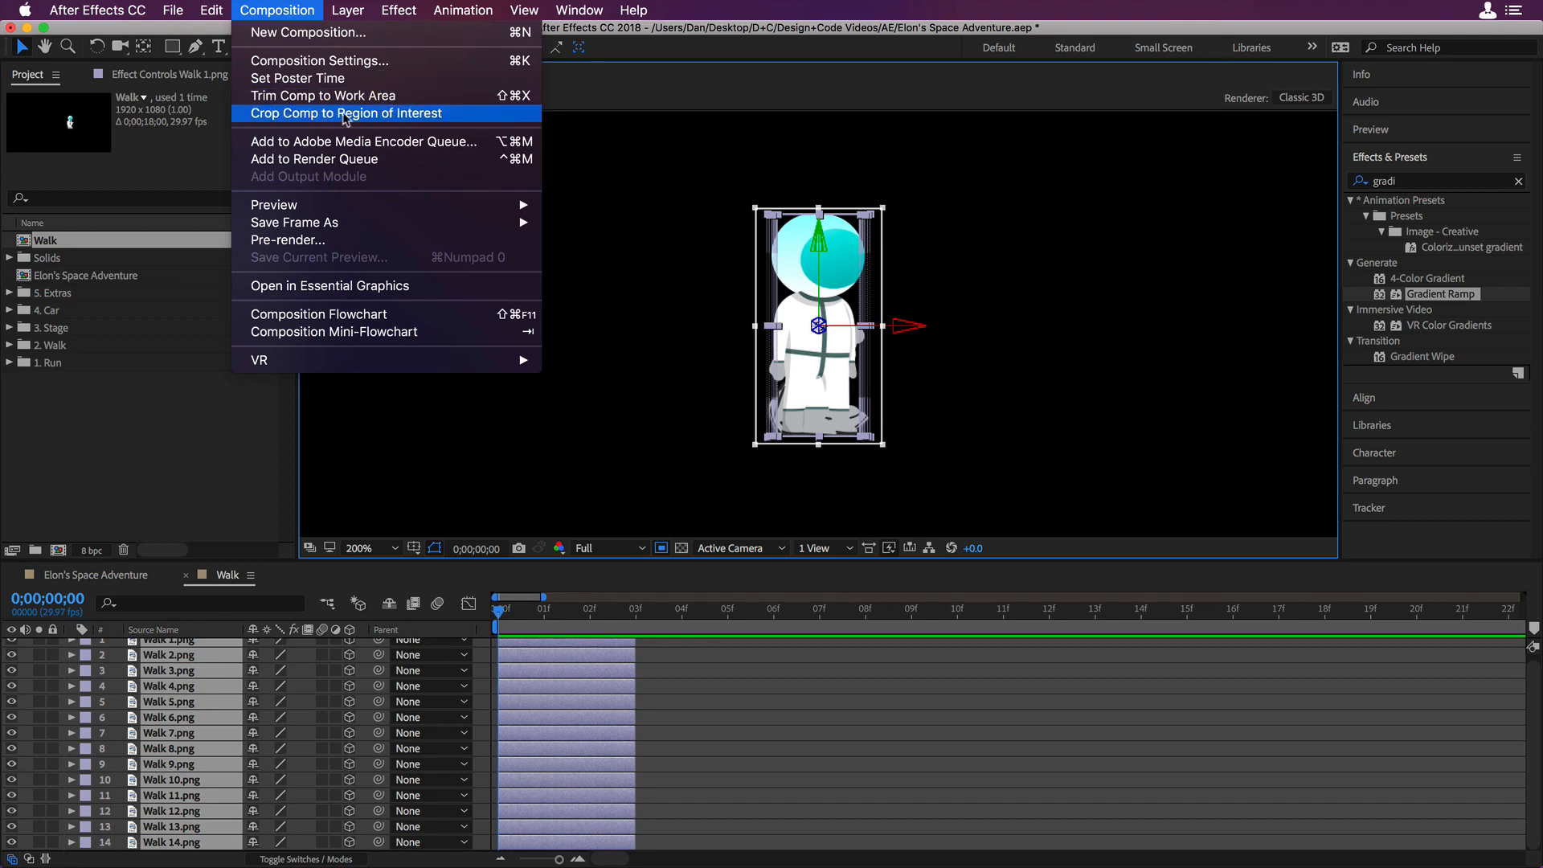
pyautogui.click(365, 113)
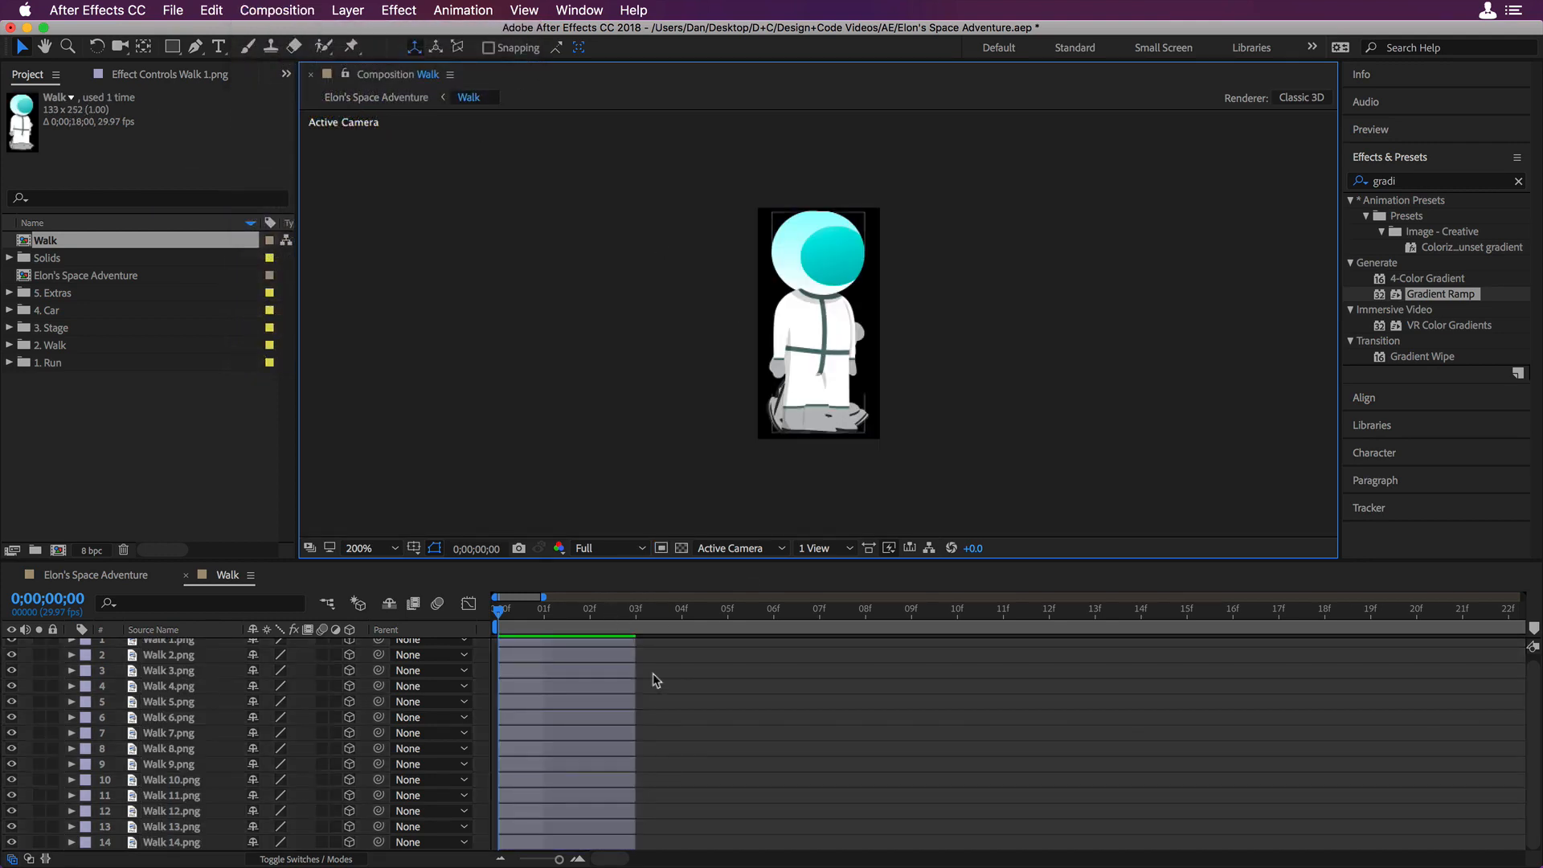
pyautogui.scroll(1, 247, 740)
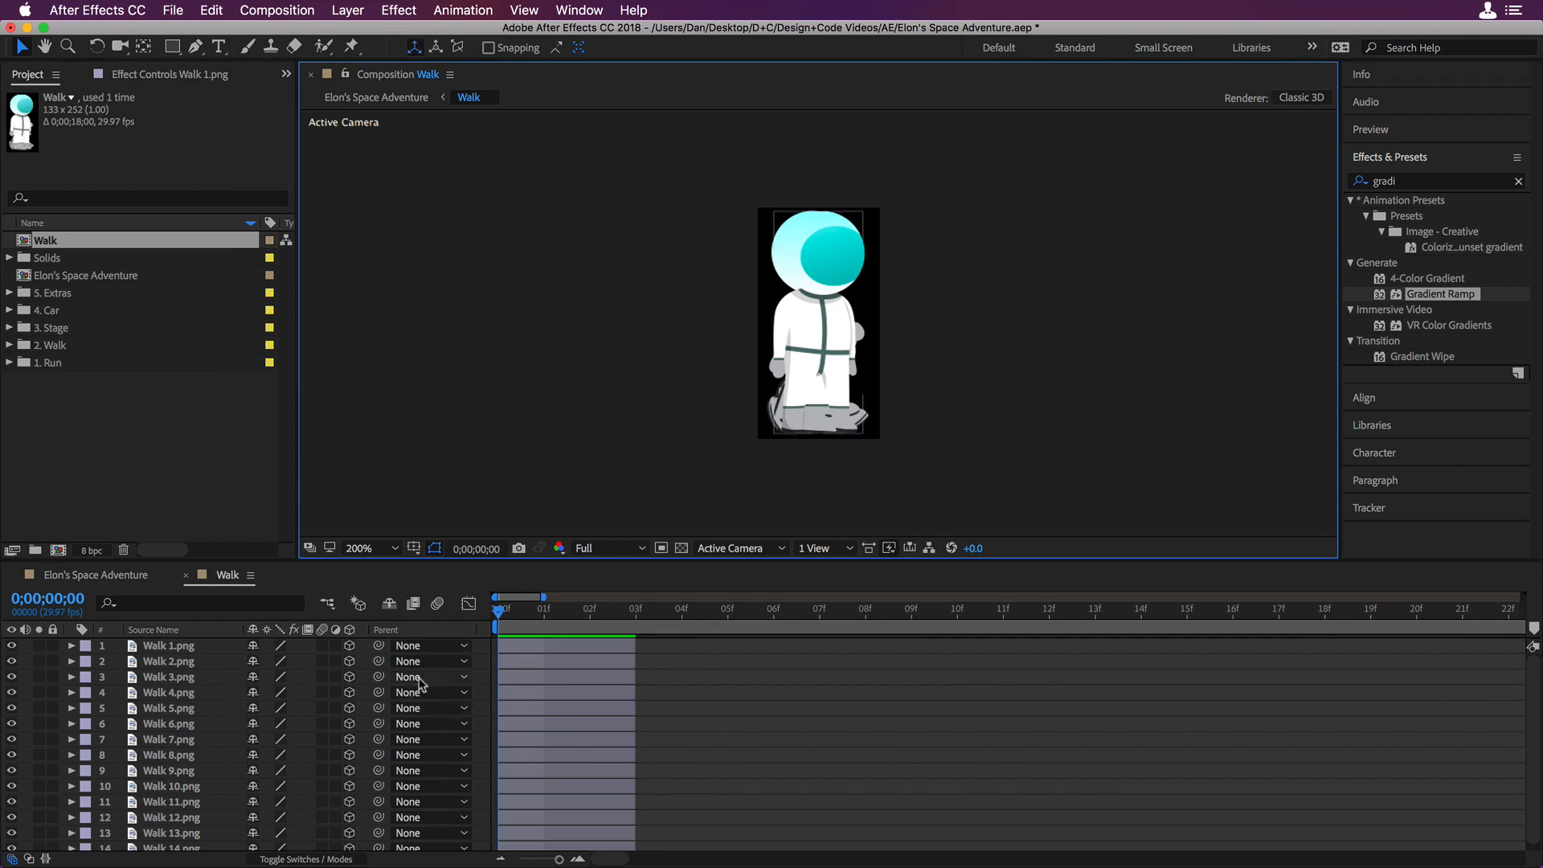
pyautogui.click(588, 646)
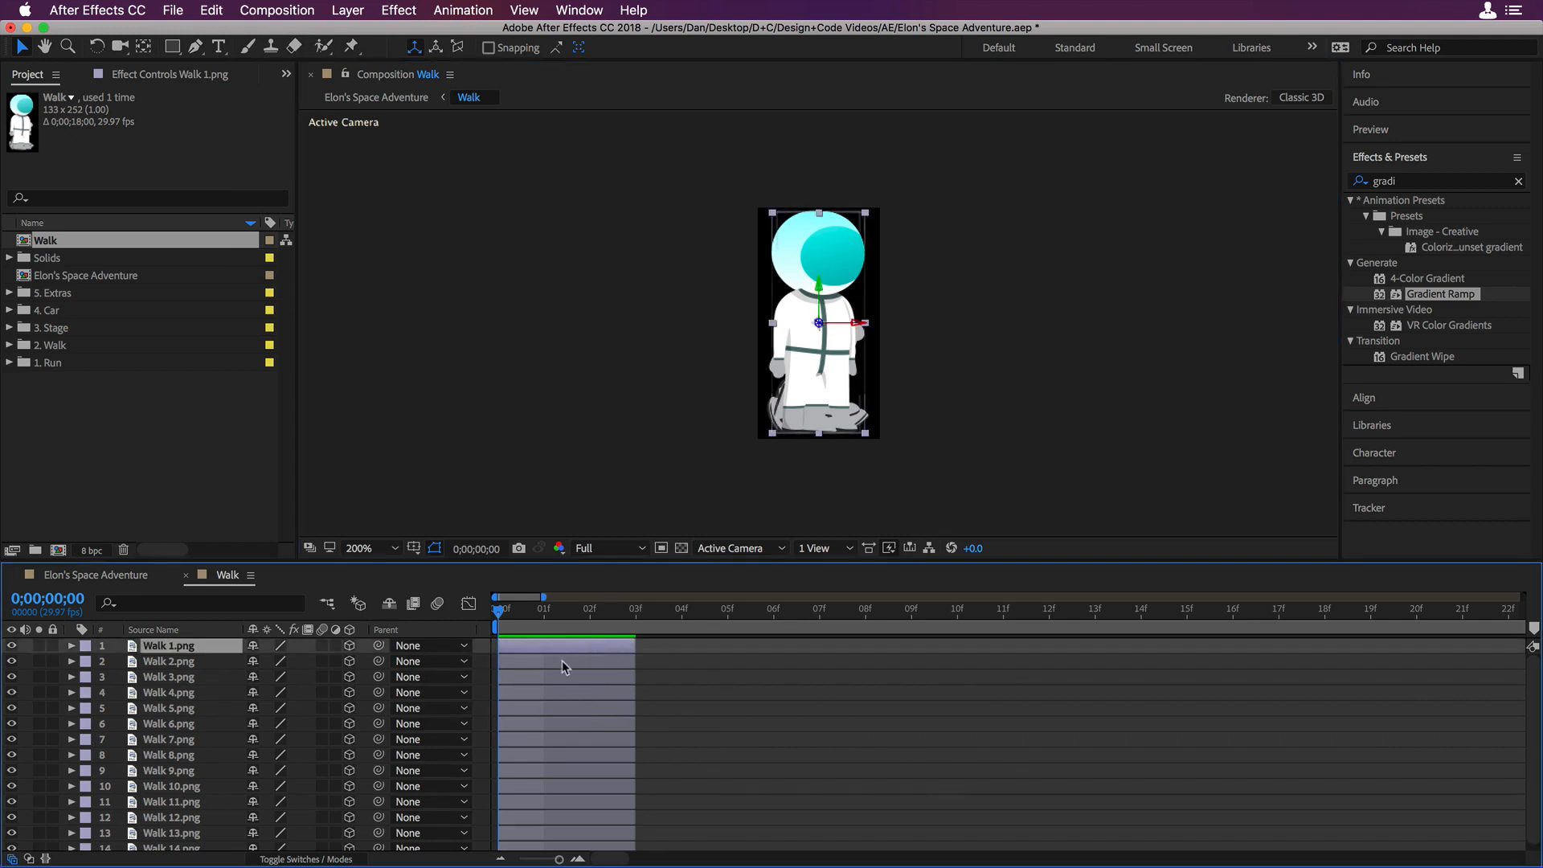
pyautogui.click(561, 660)
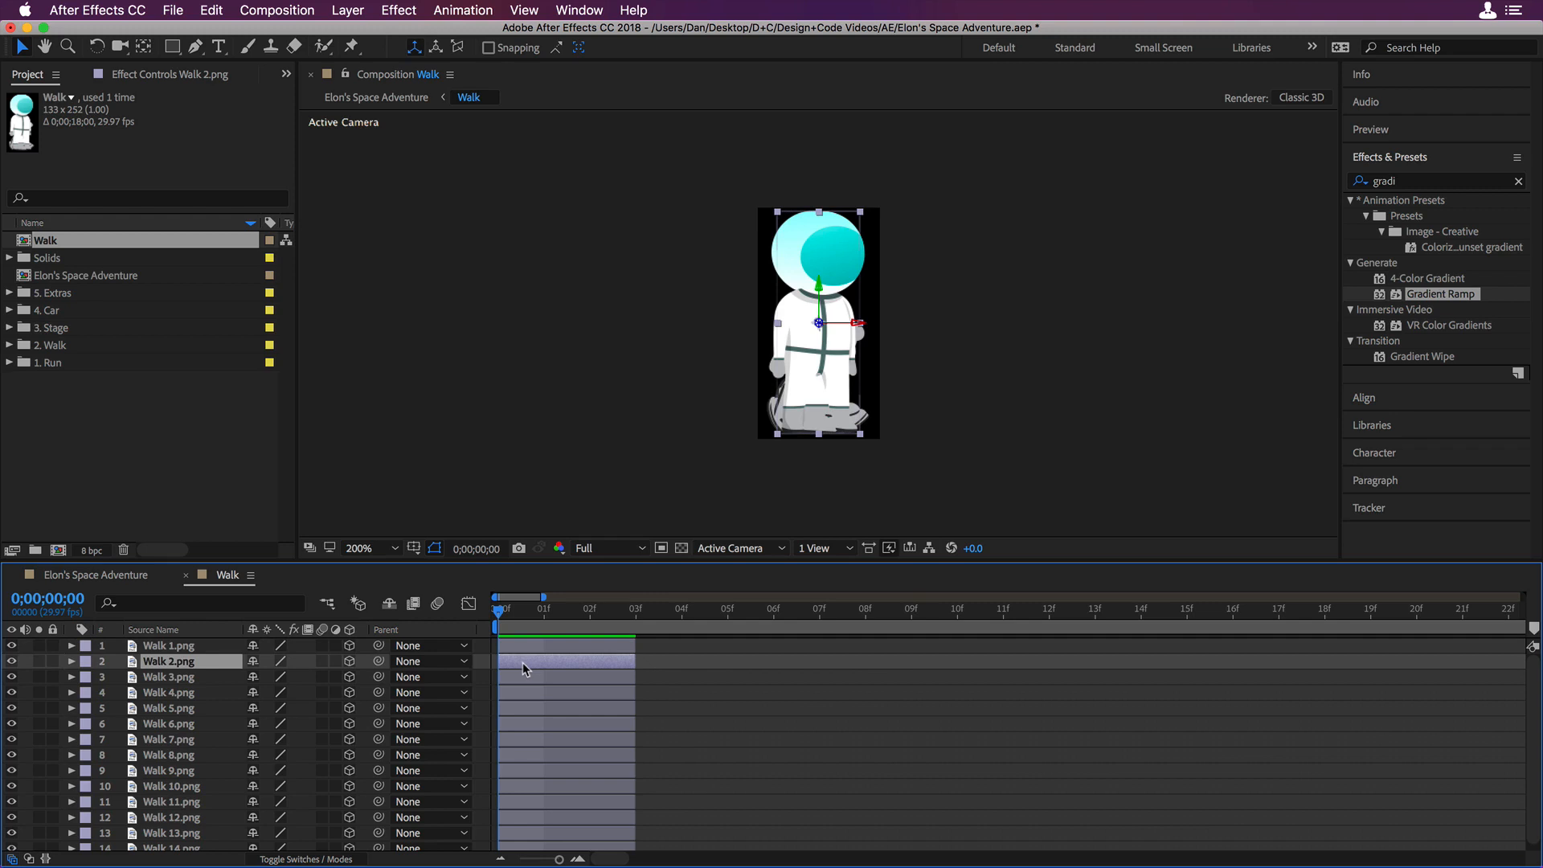
pyautogui.moveTo(523, 662)
pyautogui.mouseDown()
pyautogui.moveTo(673, 664)
pyautogui.moveTo(540, 668)
pyautogui.mouseUp()
# - Select all 14 Walk layers from Walk 1.png to Walk 14.png and sequence them end to end without overlap
pyautogui.click(204, 641)
pyautogui.scroll(-1, 193, 755)
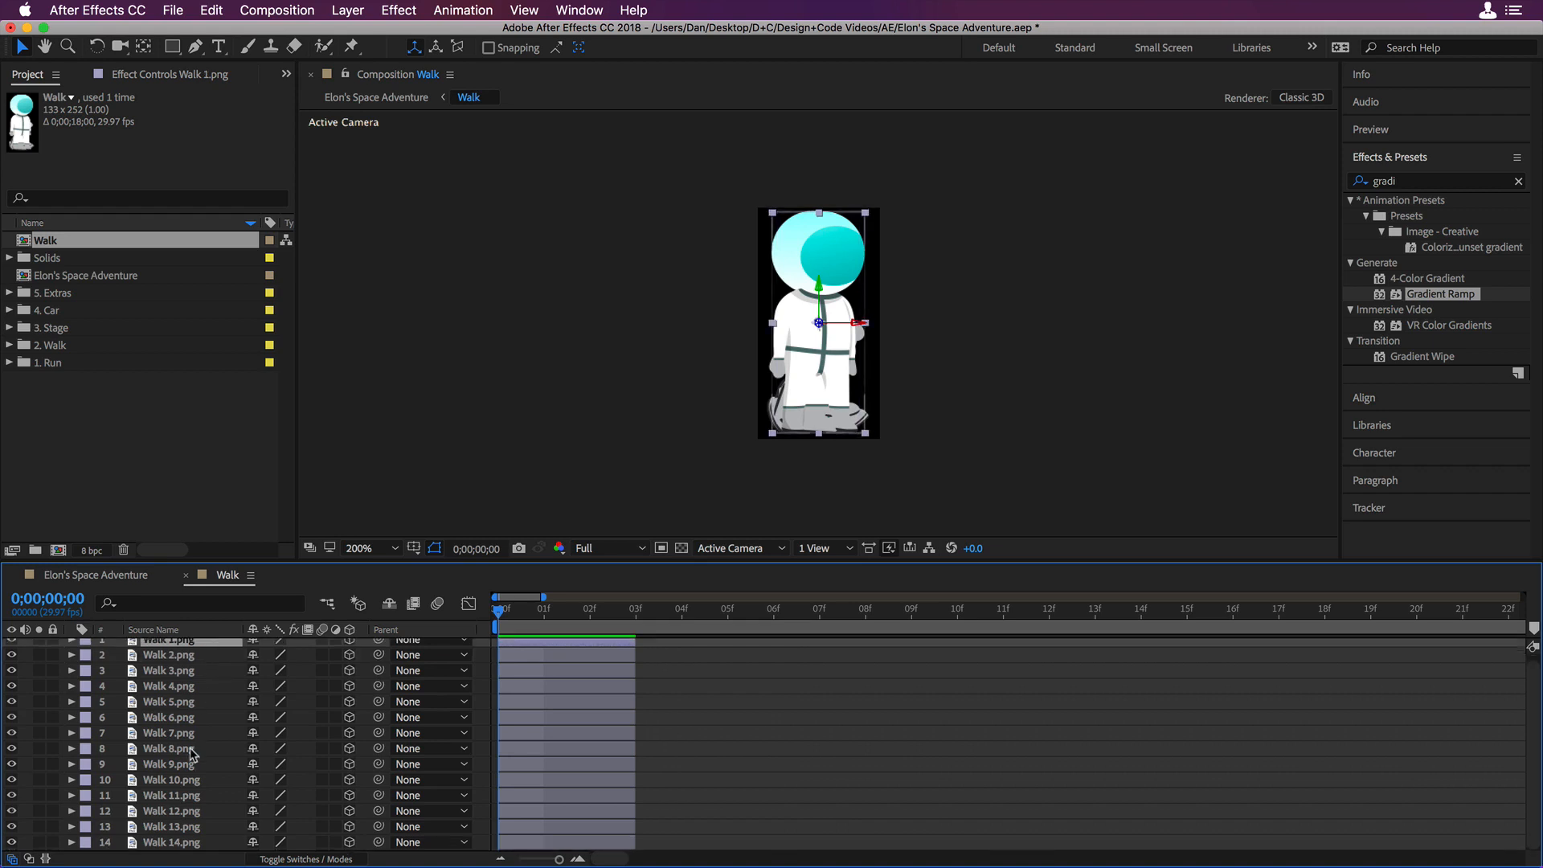
pyautogui.keyDown('shift'); pyautogui.click(213, 841); pyautogui.keyUp('shift')
pyautogui.rightClick(202, 718)
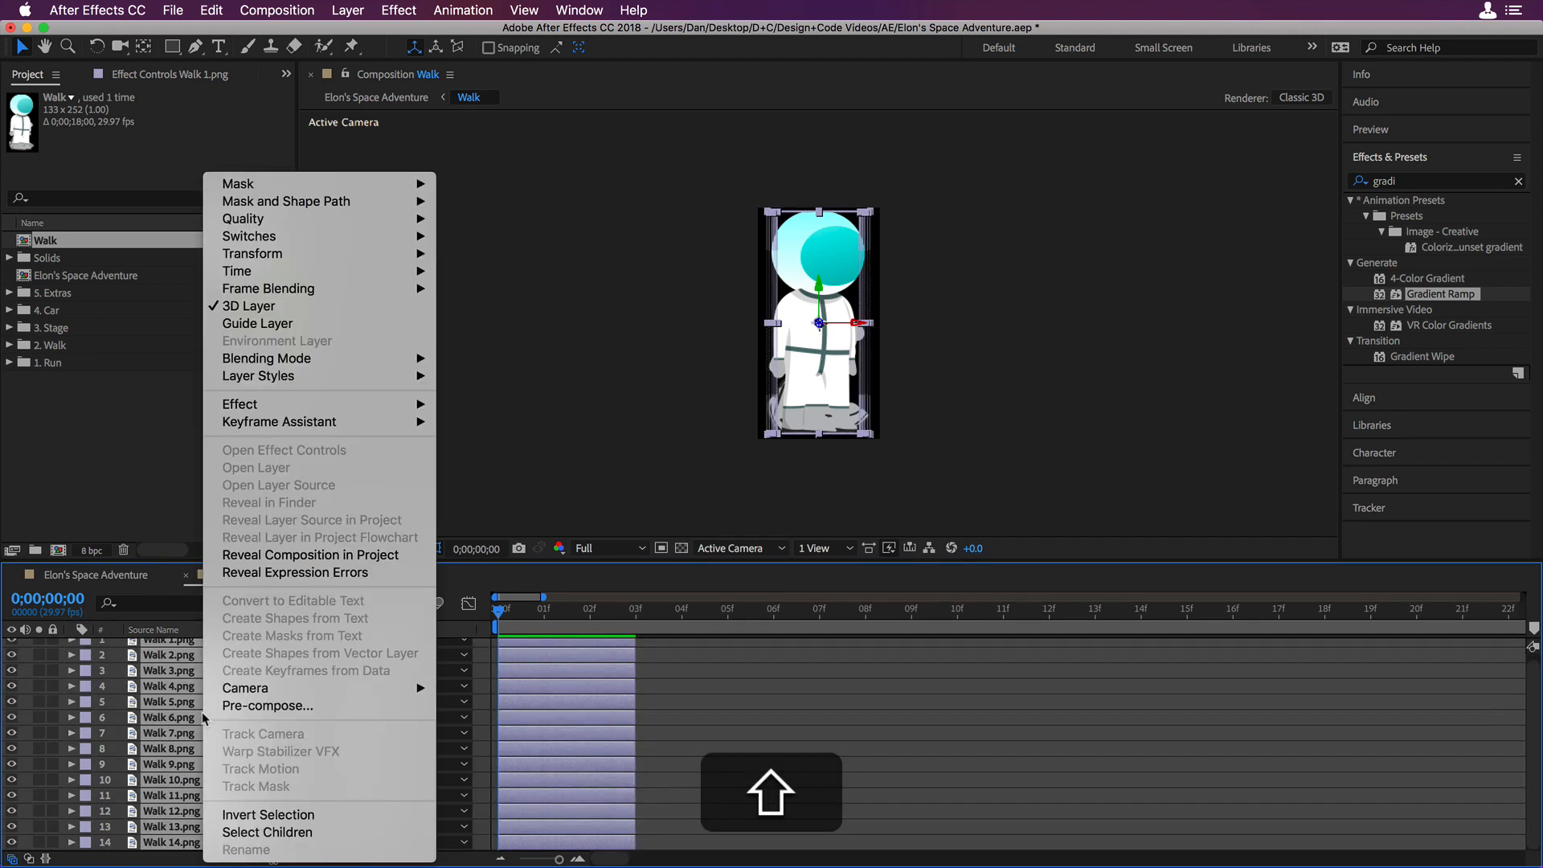
pyautogui.moveTo(325, 430)
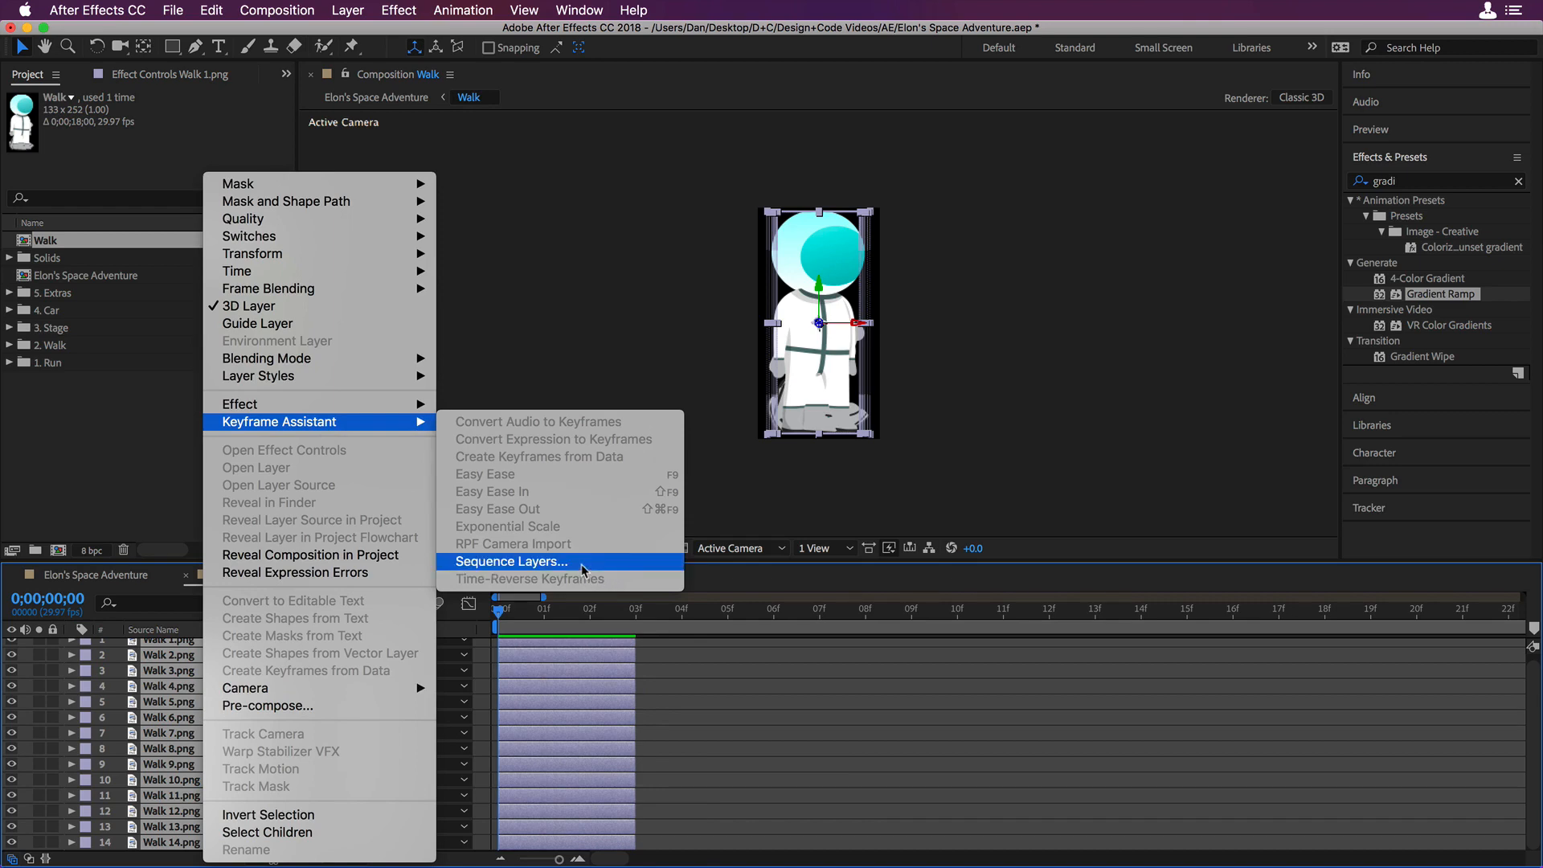
pyautogui.click(511, 562)
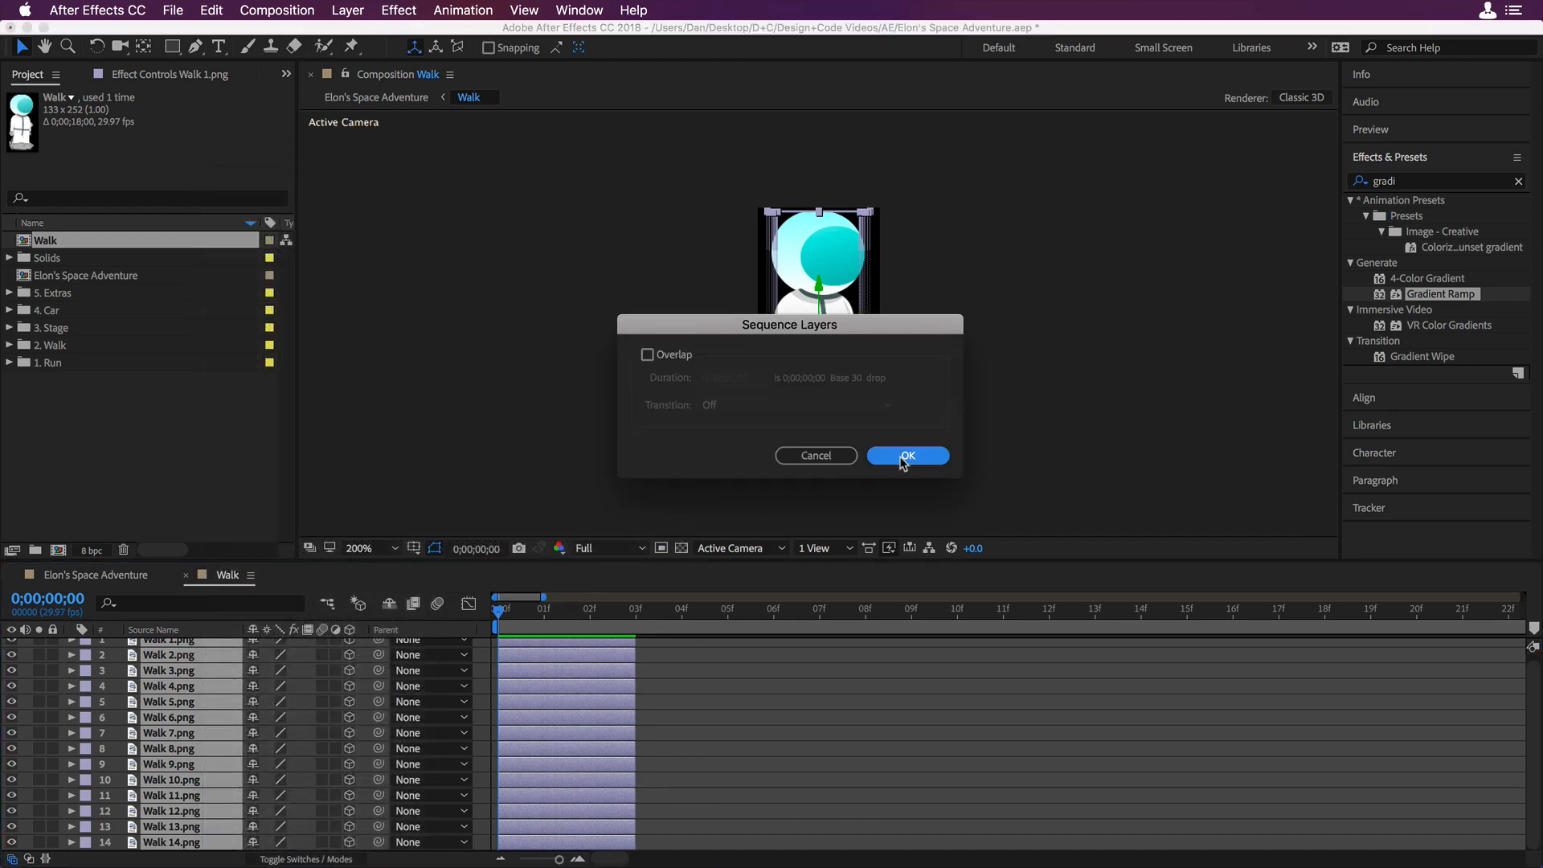
pyautogui.click(906, 456)
# - Play back the Walk composition and check the staggered order of the 14 sequenced layers, leaving no layer selected
pyautogui.click(621, 681)
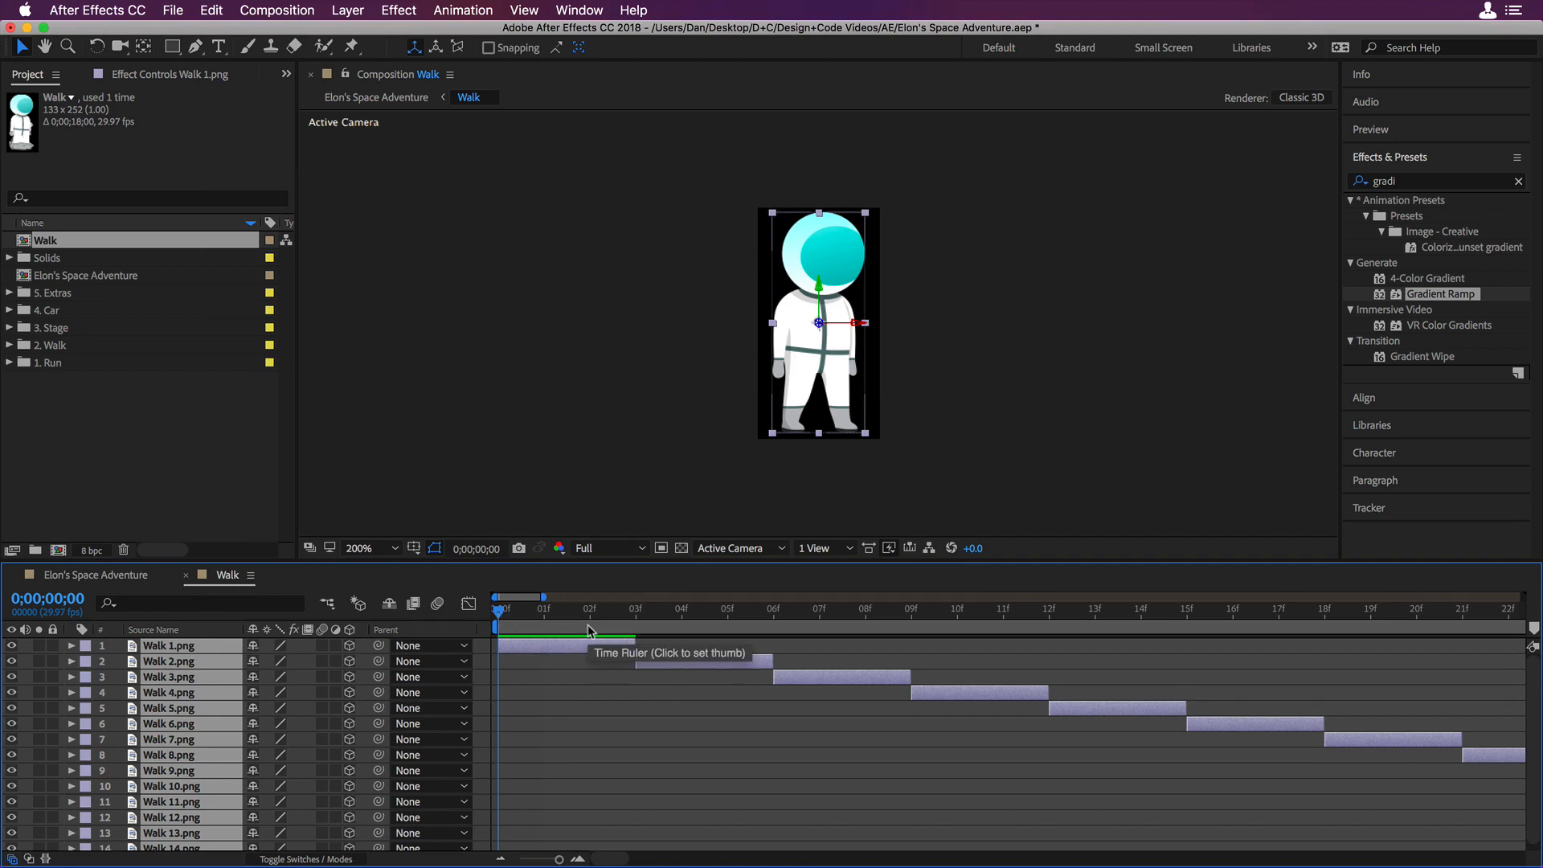
pyautogui.press('space')
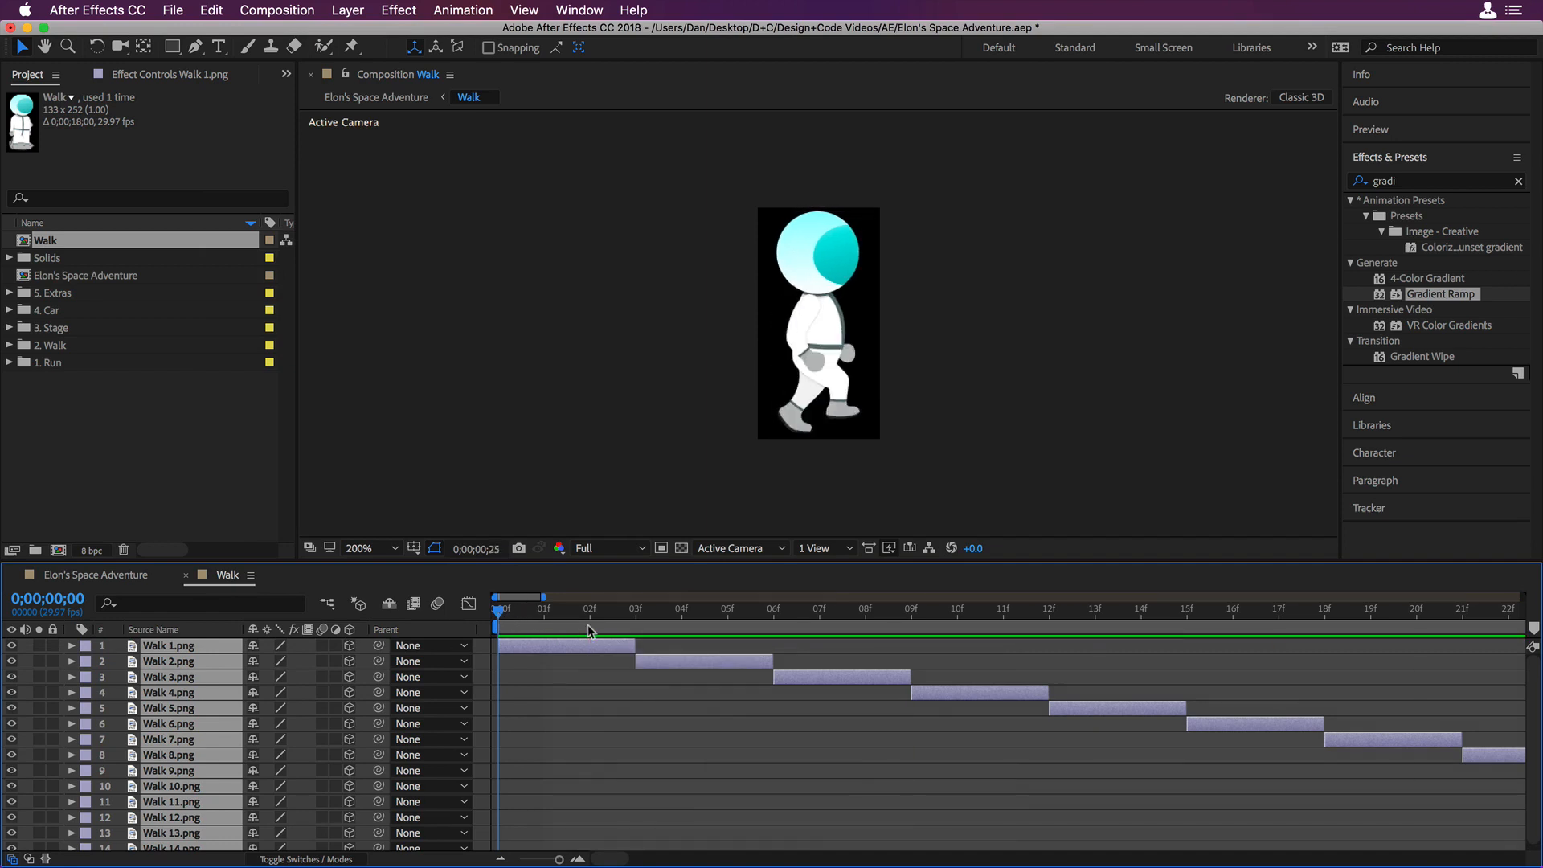
pyautogui.press('space')
pyautogui.moveTo(558, 859); pyautogui.dragTo(537, 859)
pyautogui.scroll(-1, 634, 725)
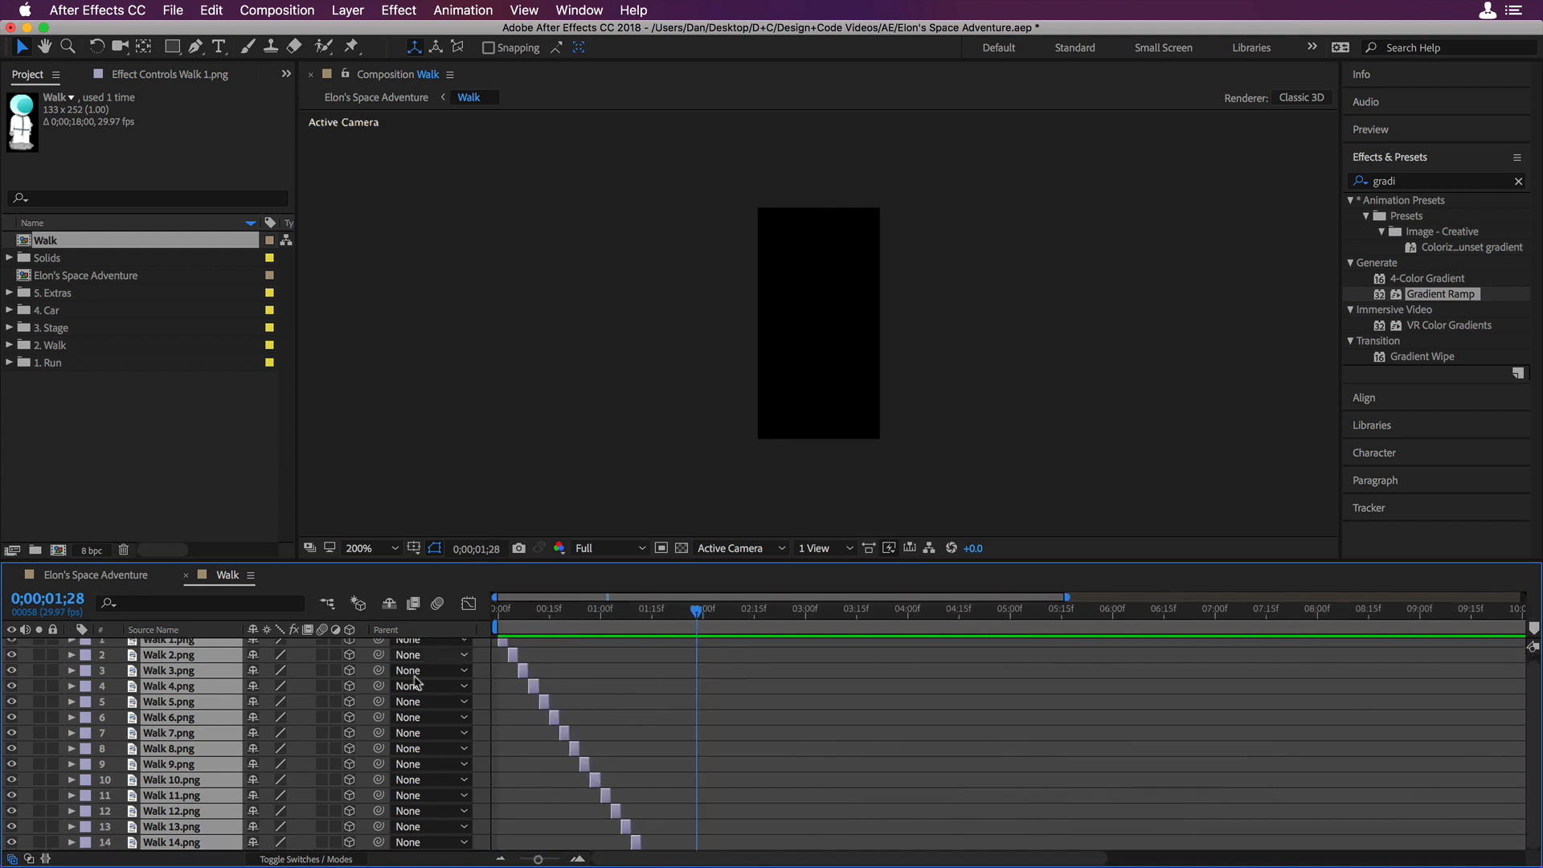
pyautogui.scroll(1, 414, 679)
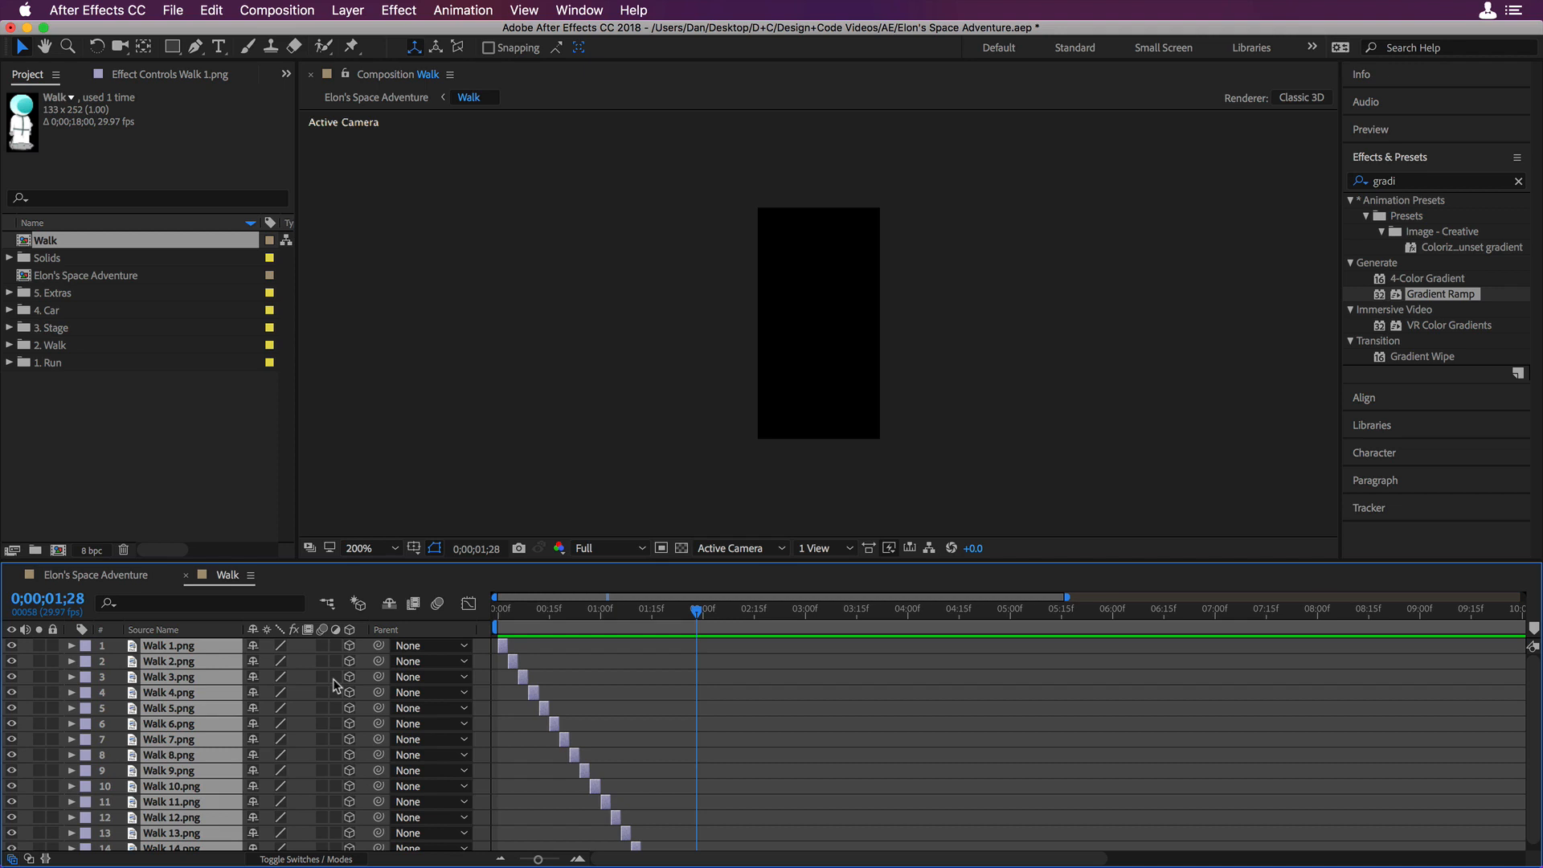
pyautogui.click(658, 685)
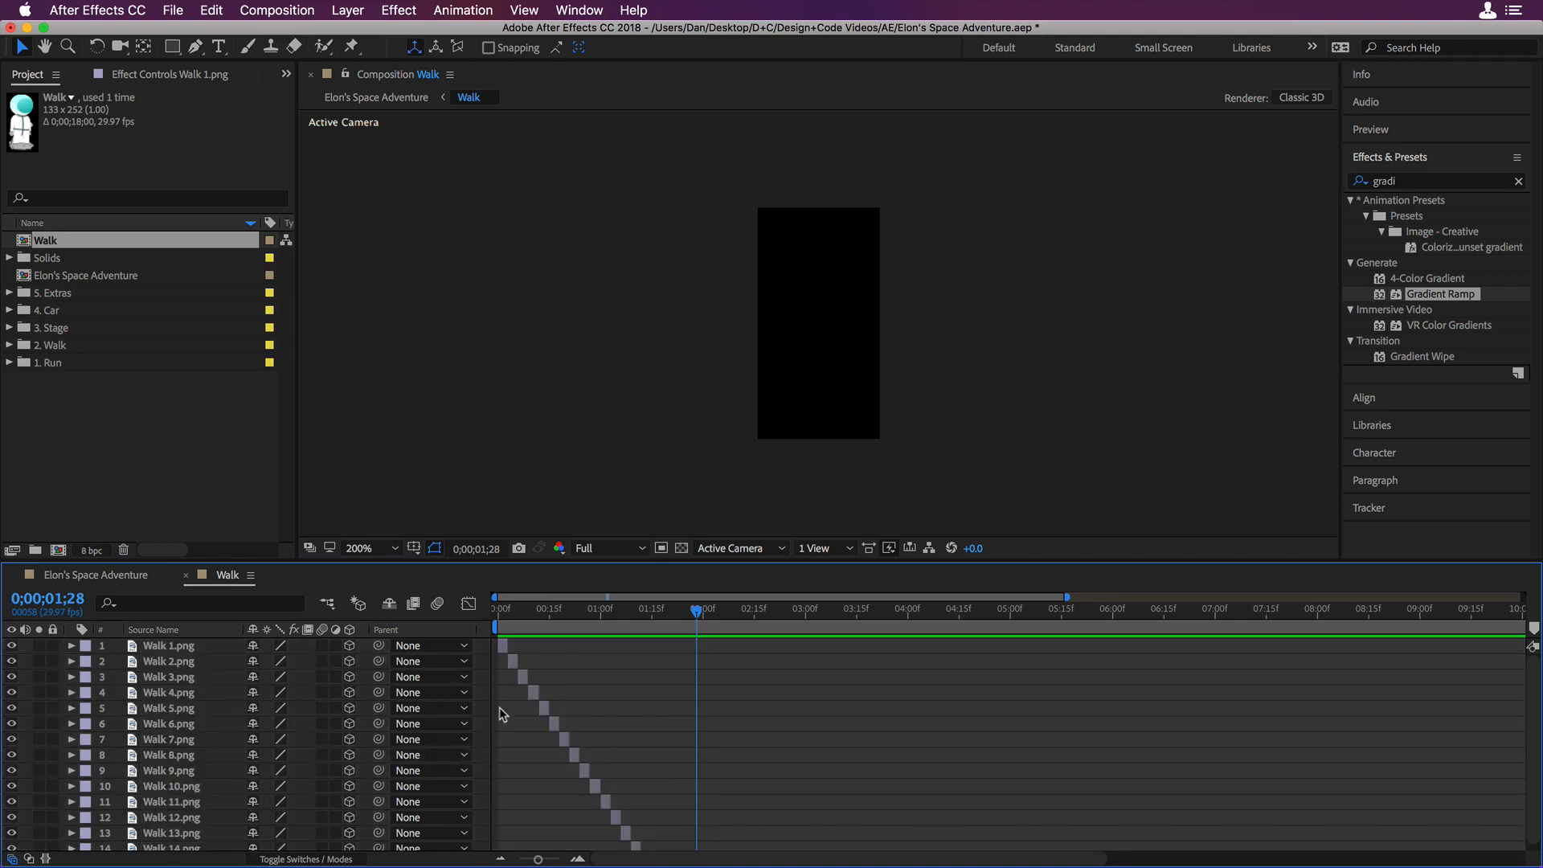
# - Copy layers Walk 4.png through Walk 13.png and paste two copies of the set into the Walk composition
pyautogui.click(222, 693)
pyautogui.click(532, 616)
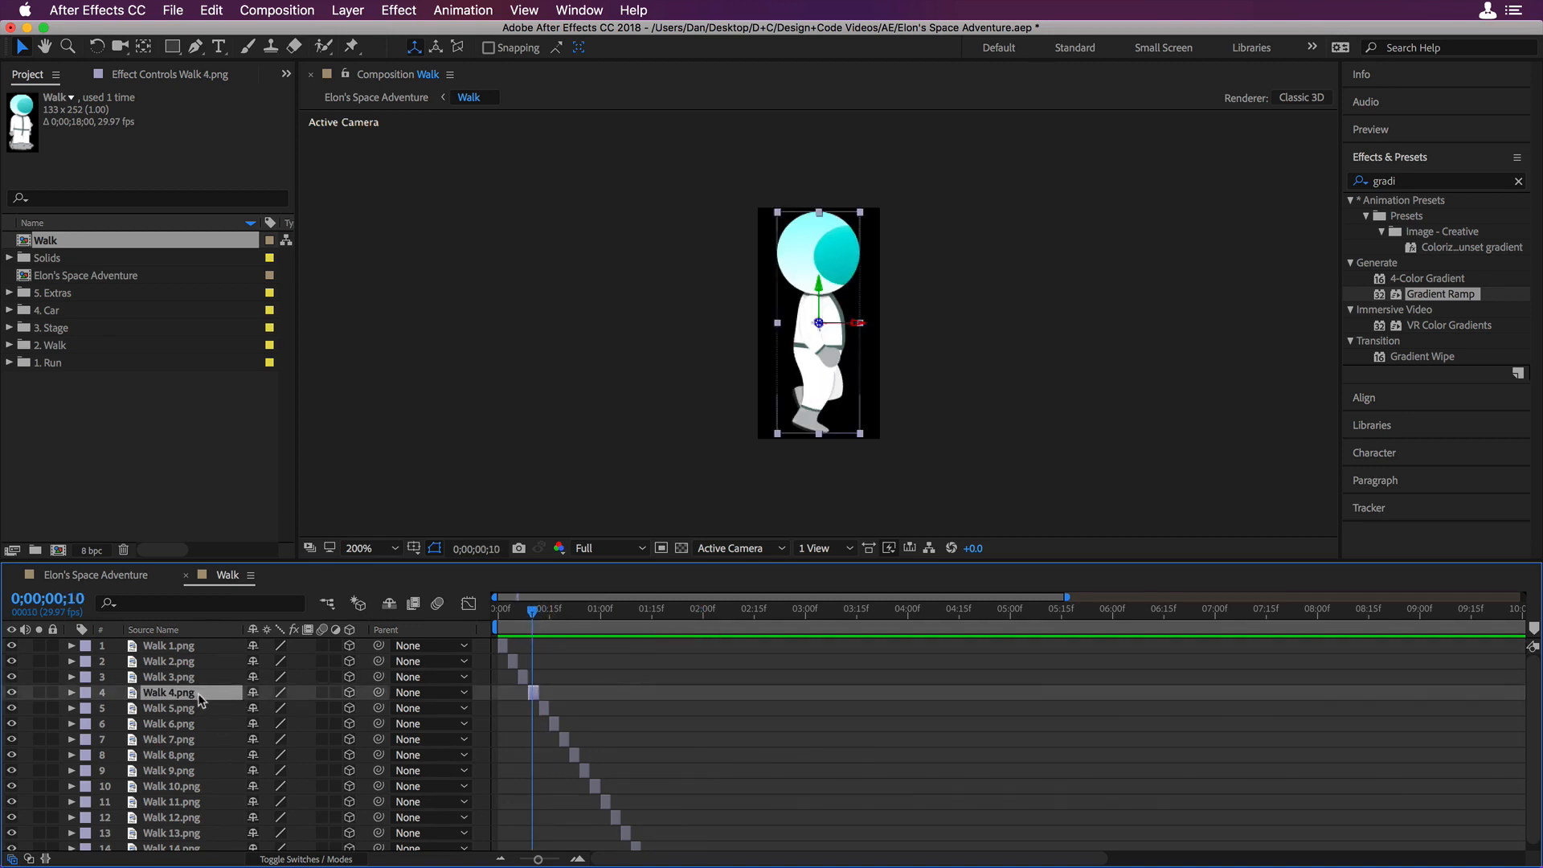
pyautogui.scroll(-1, 225, 783)
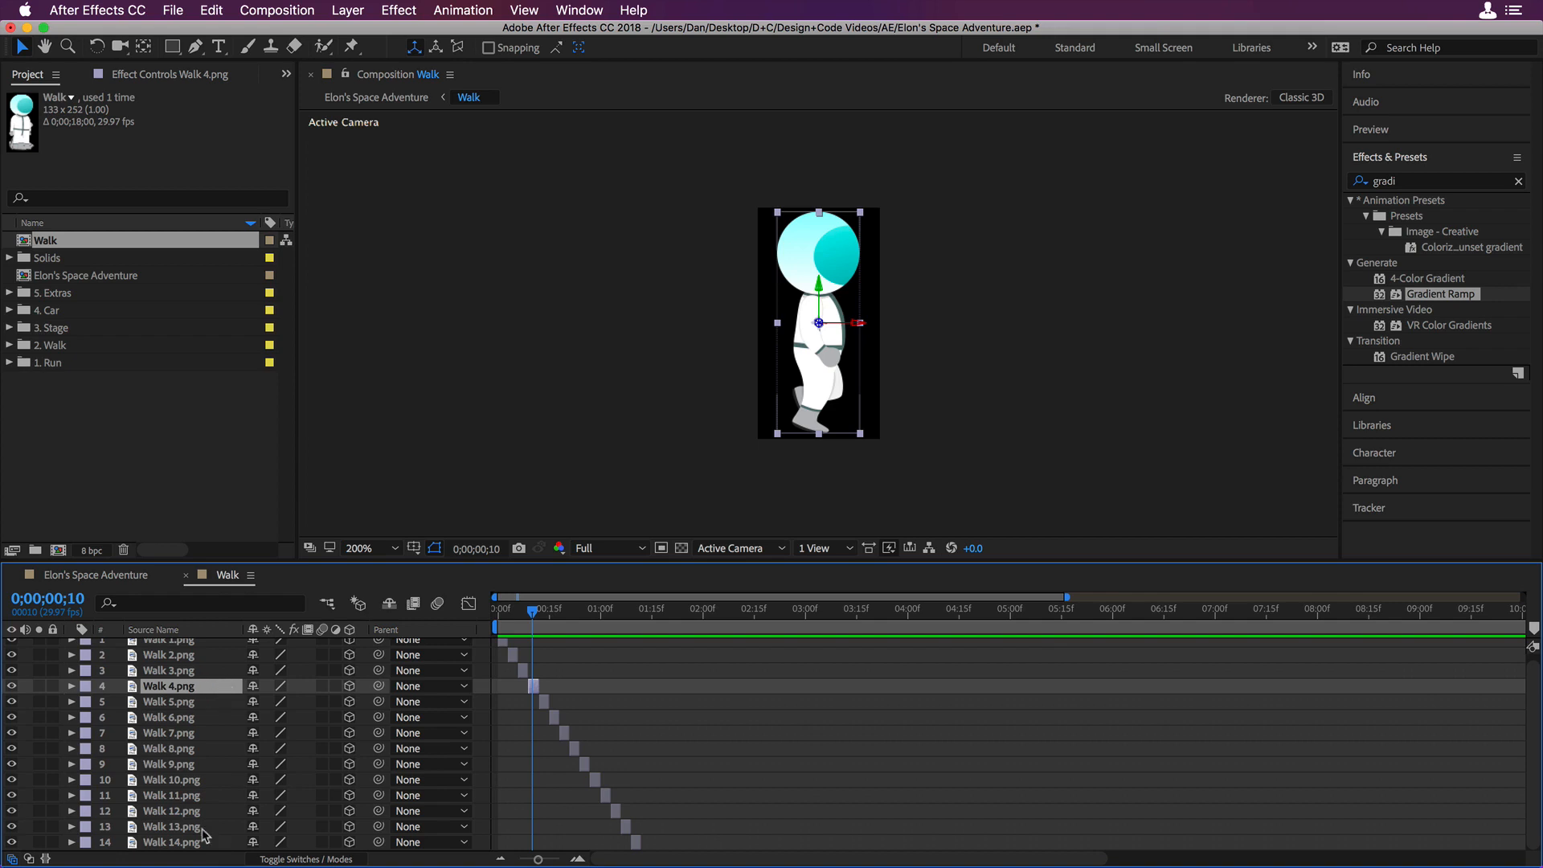
pyautogui.press('shift')
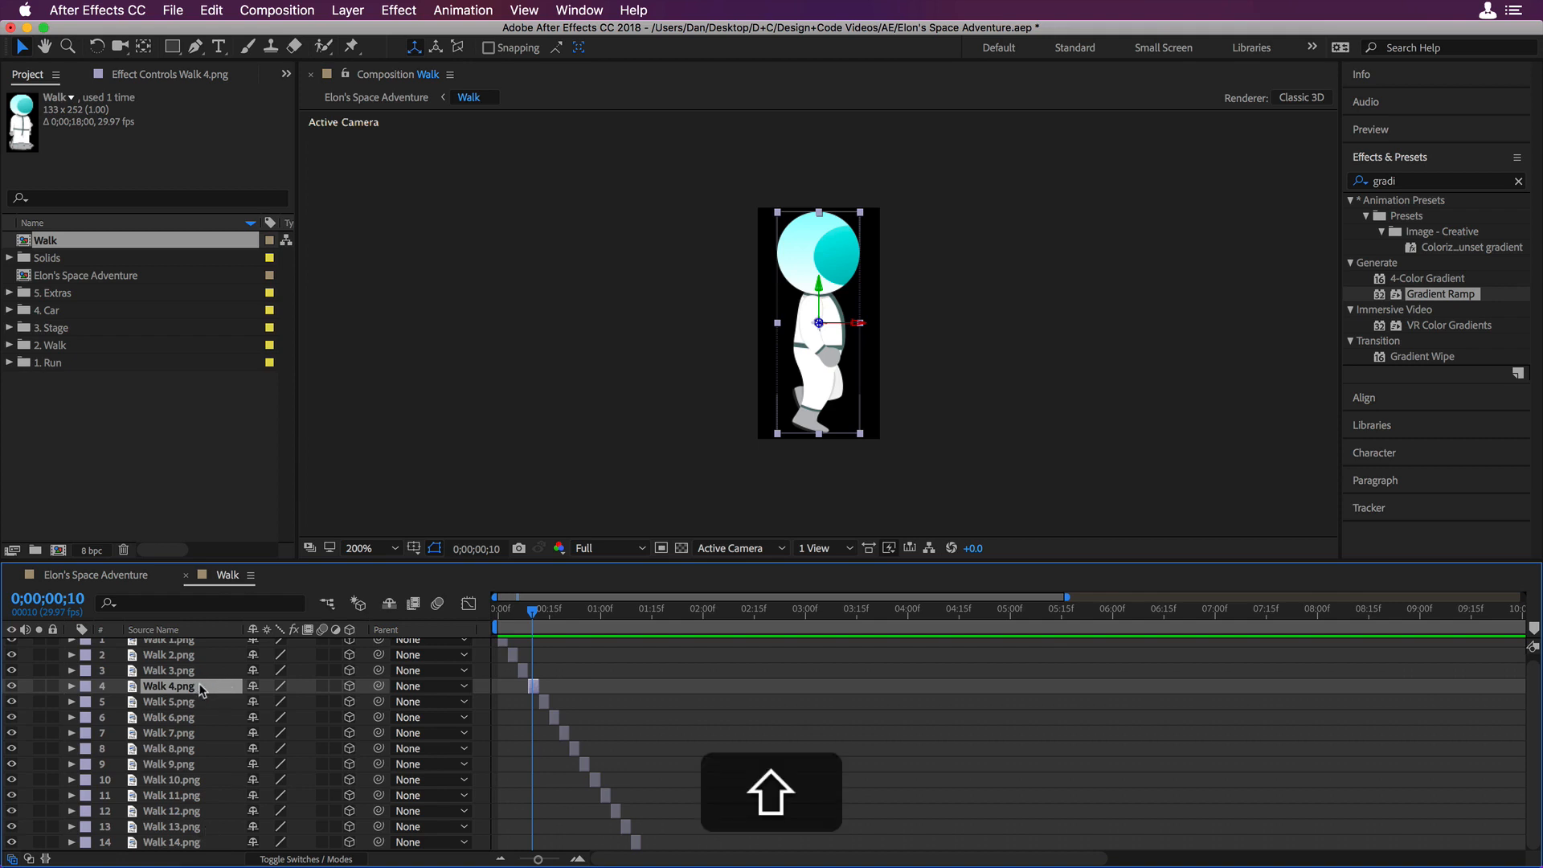
pyautogui.keyDown('shift'); pyautogui.click(213, 828); pyautogui.keyUp('shift')
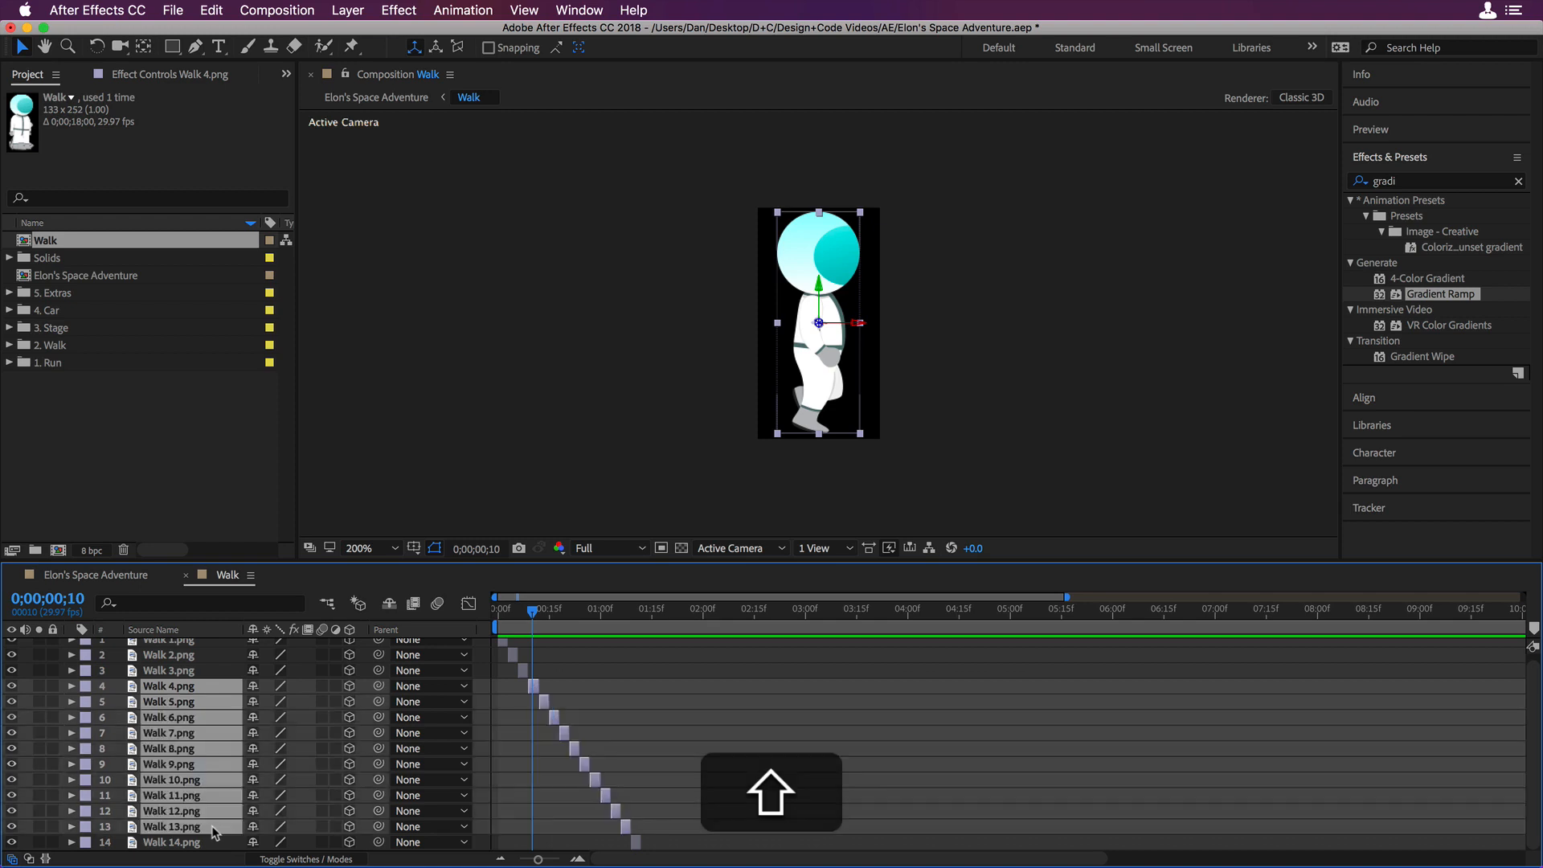
pyautogui.press('super+c')
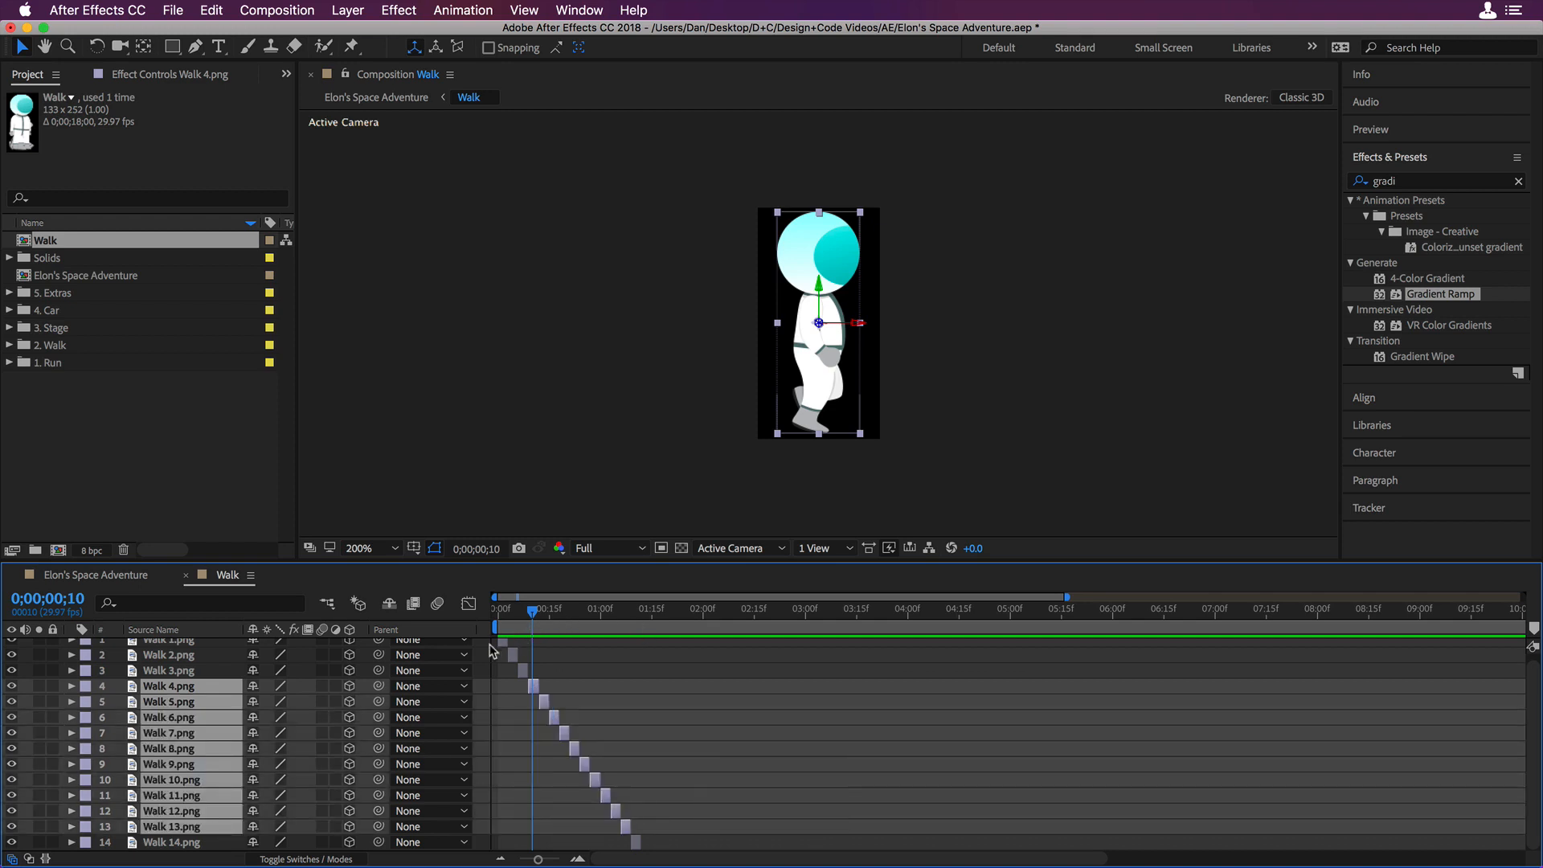
pyautogui.moveTo(534, 614); pyautogui.dragTo(634, 627)
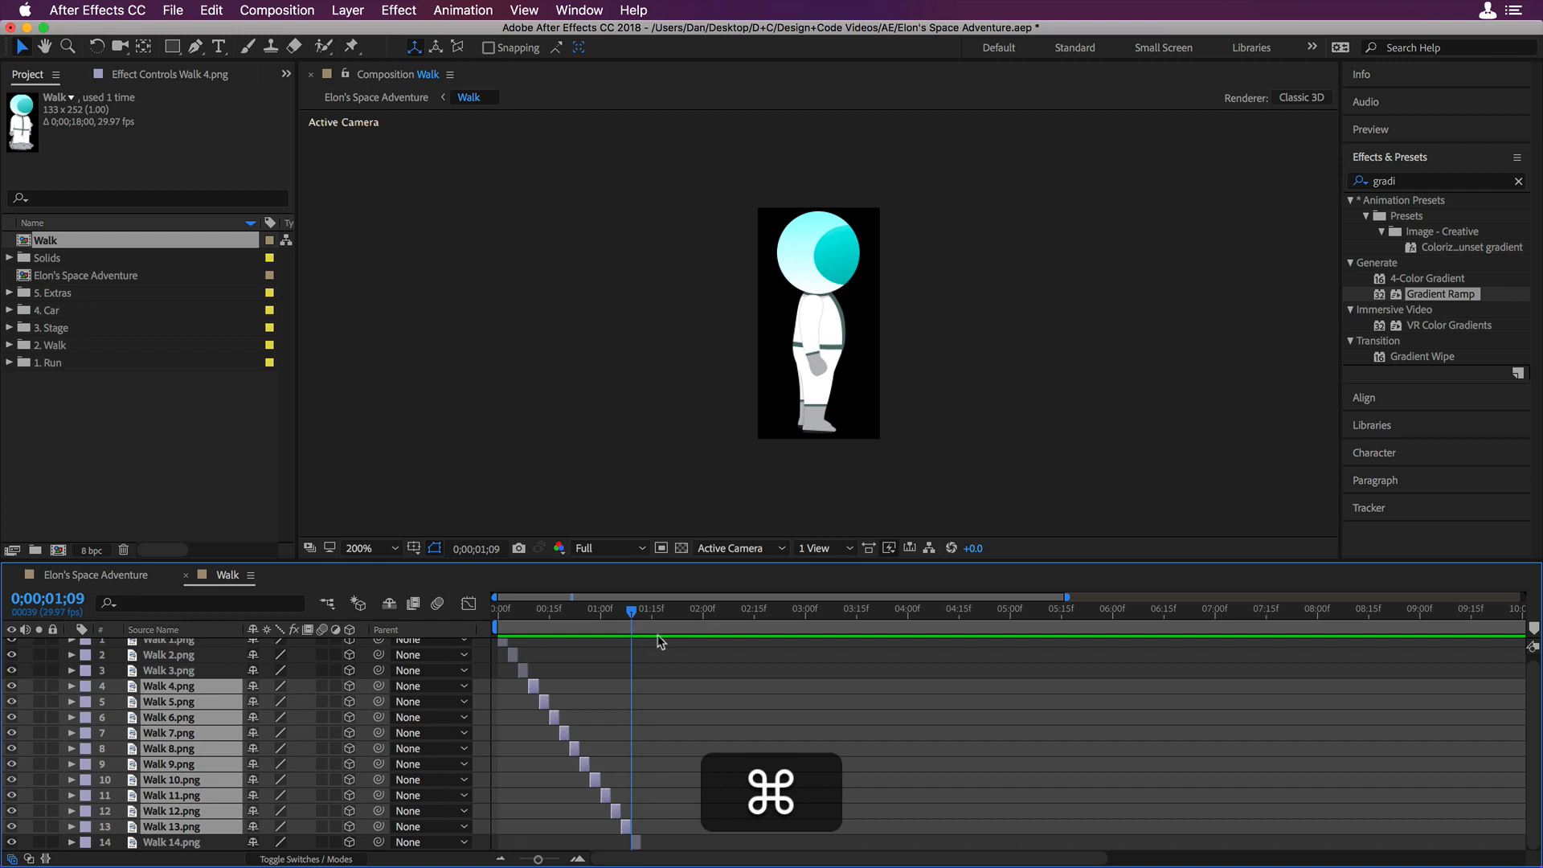
pyautogui.press('super+v')
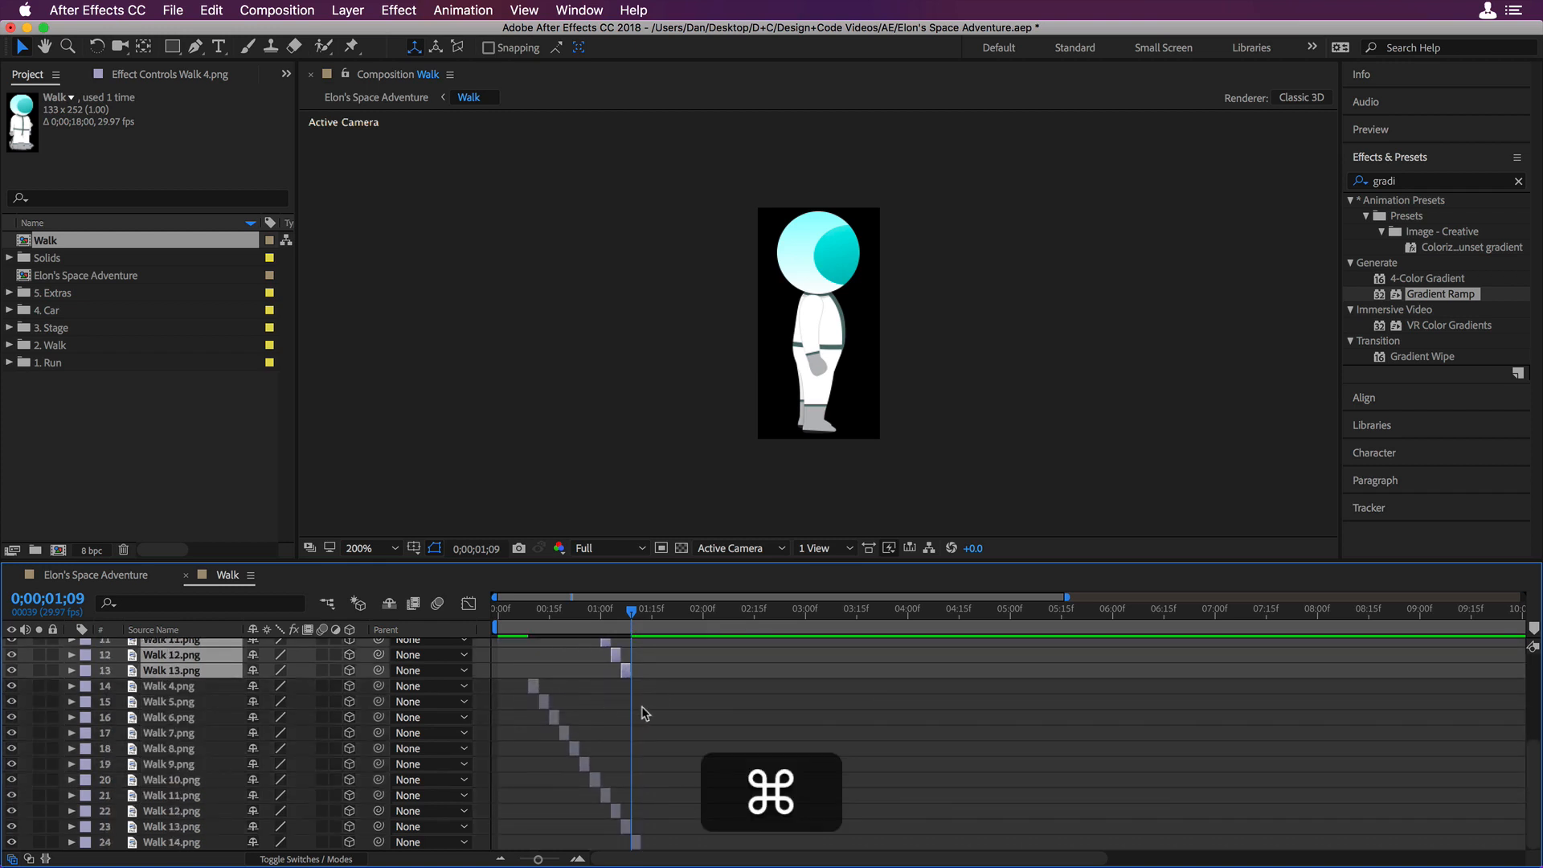
pyautogui.press('super+v')
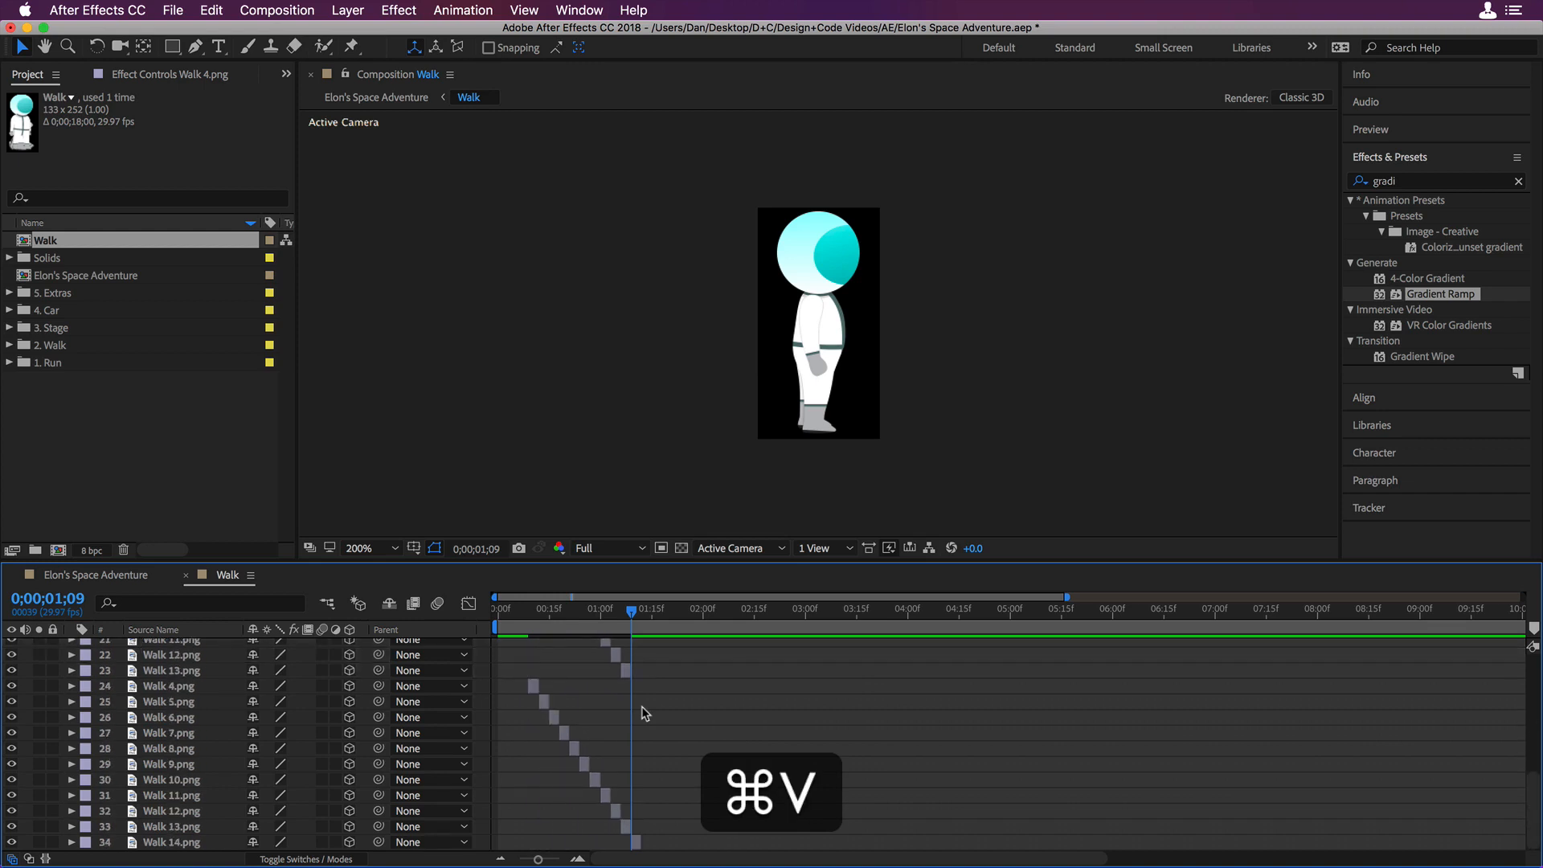
# - Move the second set of Walk 4.png to Walk 13.png, layers 14 to 23, to start at the end of the first cycle, 0;00;01;09
pyautogui.scroll(5, 619, 724)
pyautogui.scroll(-2, 600, 688)
pyautogui.click(178, 654)
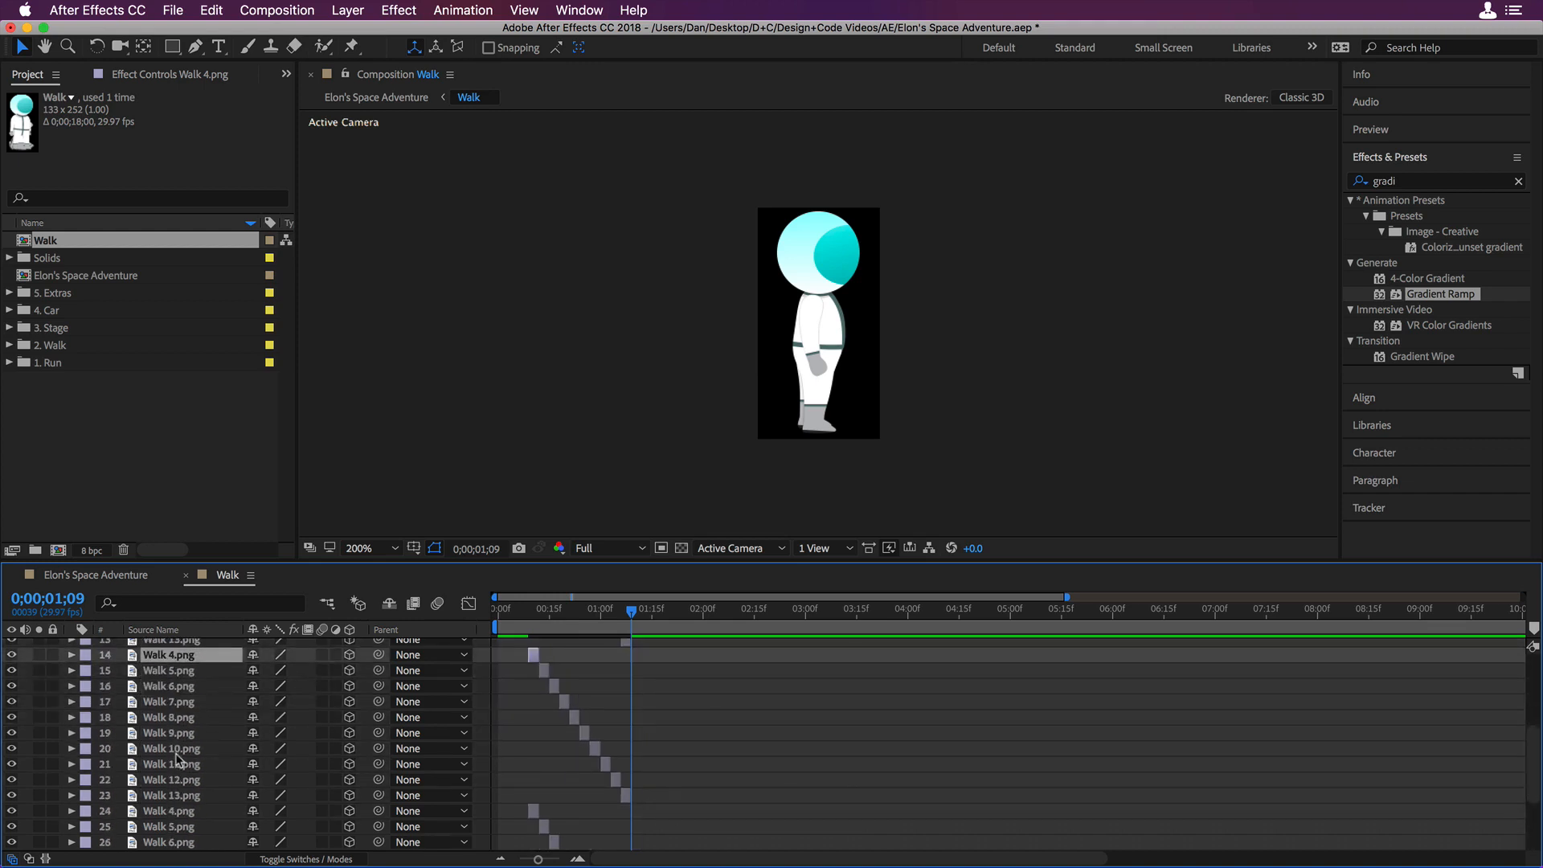
pyautogui.keyDown('shift'); pyautogui.click(194, 795); pyautogui.keyUp('shift')
pyautogui.scroll(2, 539, 663)
# - Move the third set of Walk 4.png to Walk 13.png, layers 24 to 33, to start right after the second set, at about 02;09
pyautogui.scroll(-5, 639, 772)
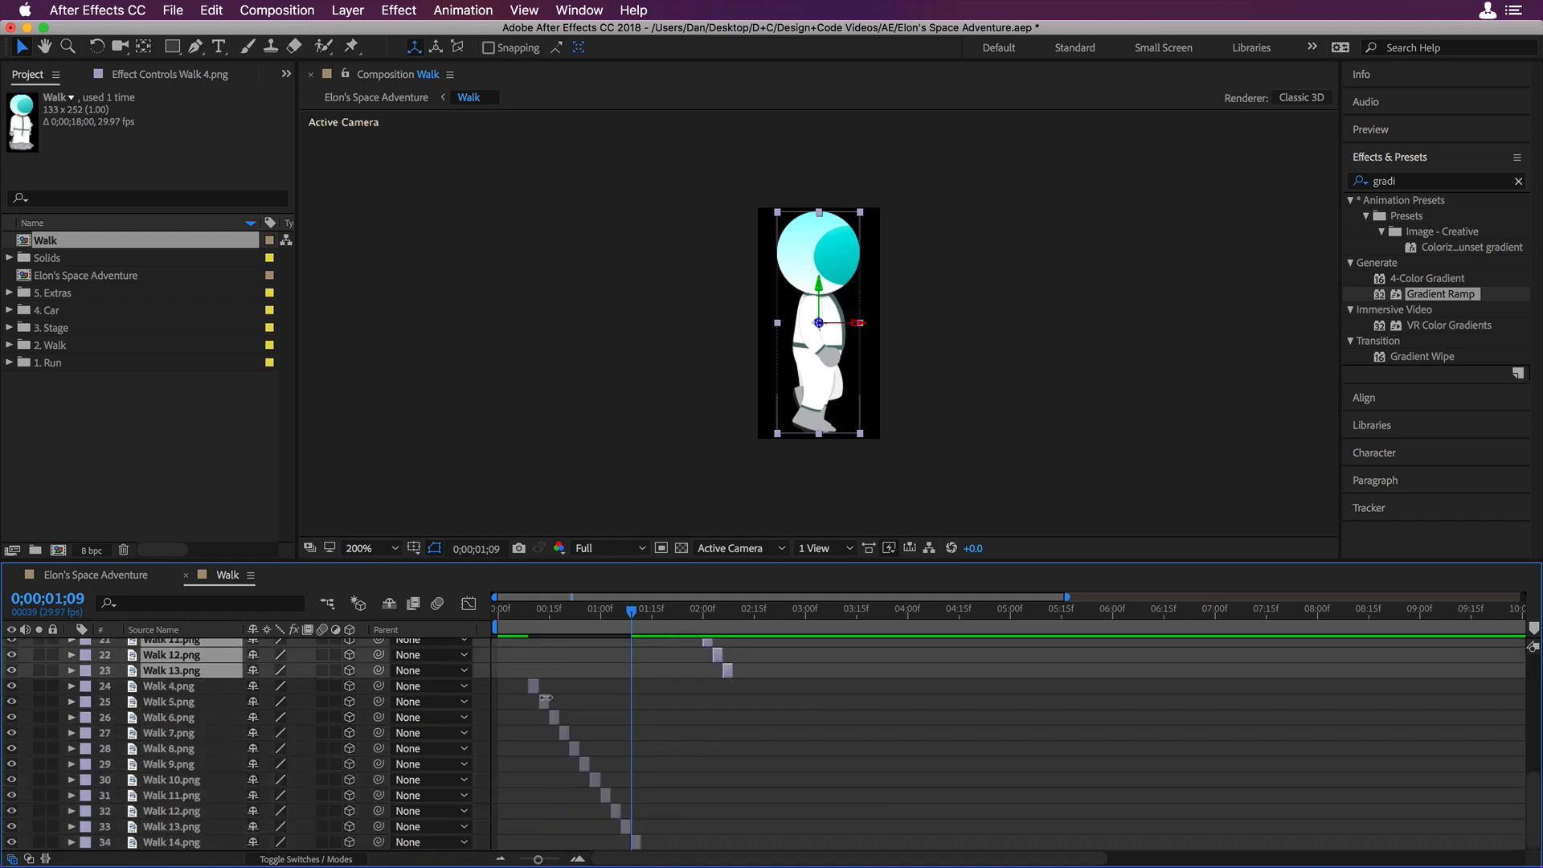
pyautogui.click(202, 688)
pyautogui.keyDown('shift'); pyautogui.click(212, 824); pyautogui.keyUp('shift')
pyautogui.moveTo(533, 686); pyautogui.dragTo(738, 690)
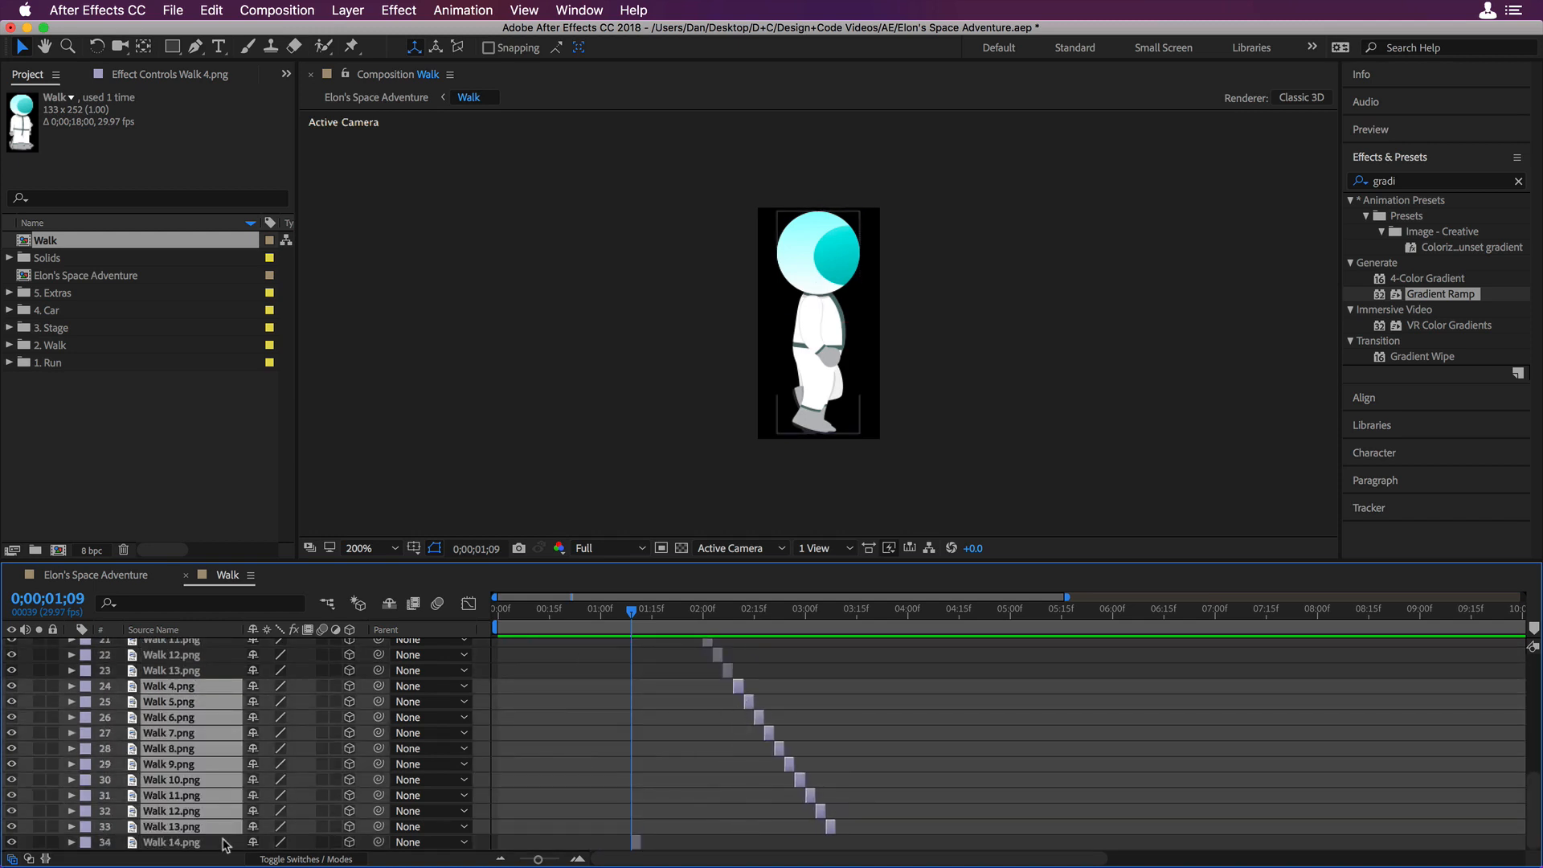
# - Move the Walk 14.png layer directly after the third set, at about 03;09, and place the current time at its end, 0;00;03;12
pyautogui.click(197, 843)
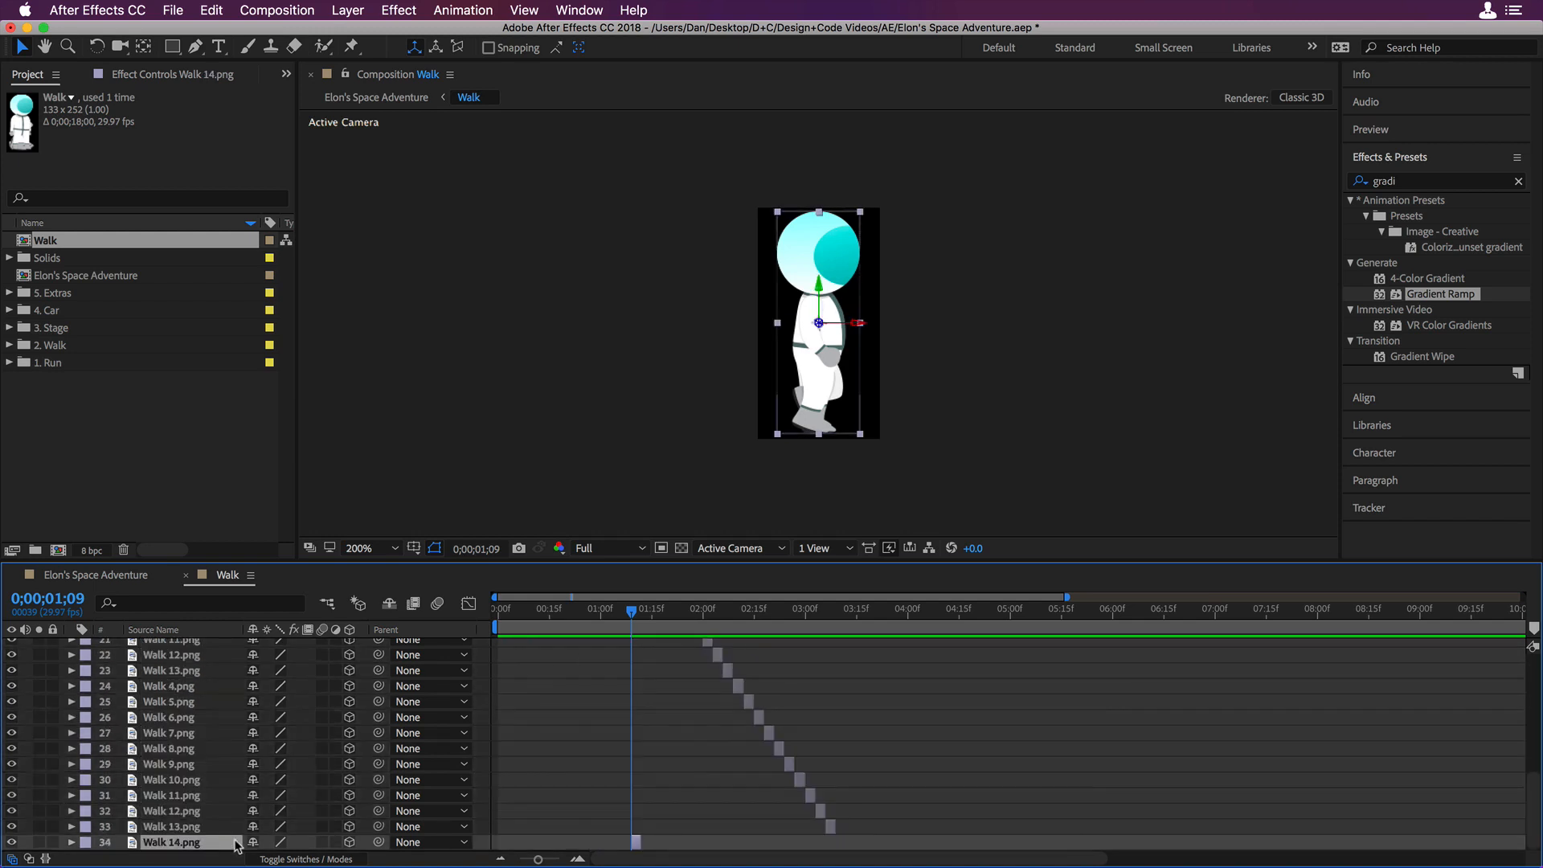
pyautogui.moveTo(635, 844); pyautogui.dragTo(842, 850)
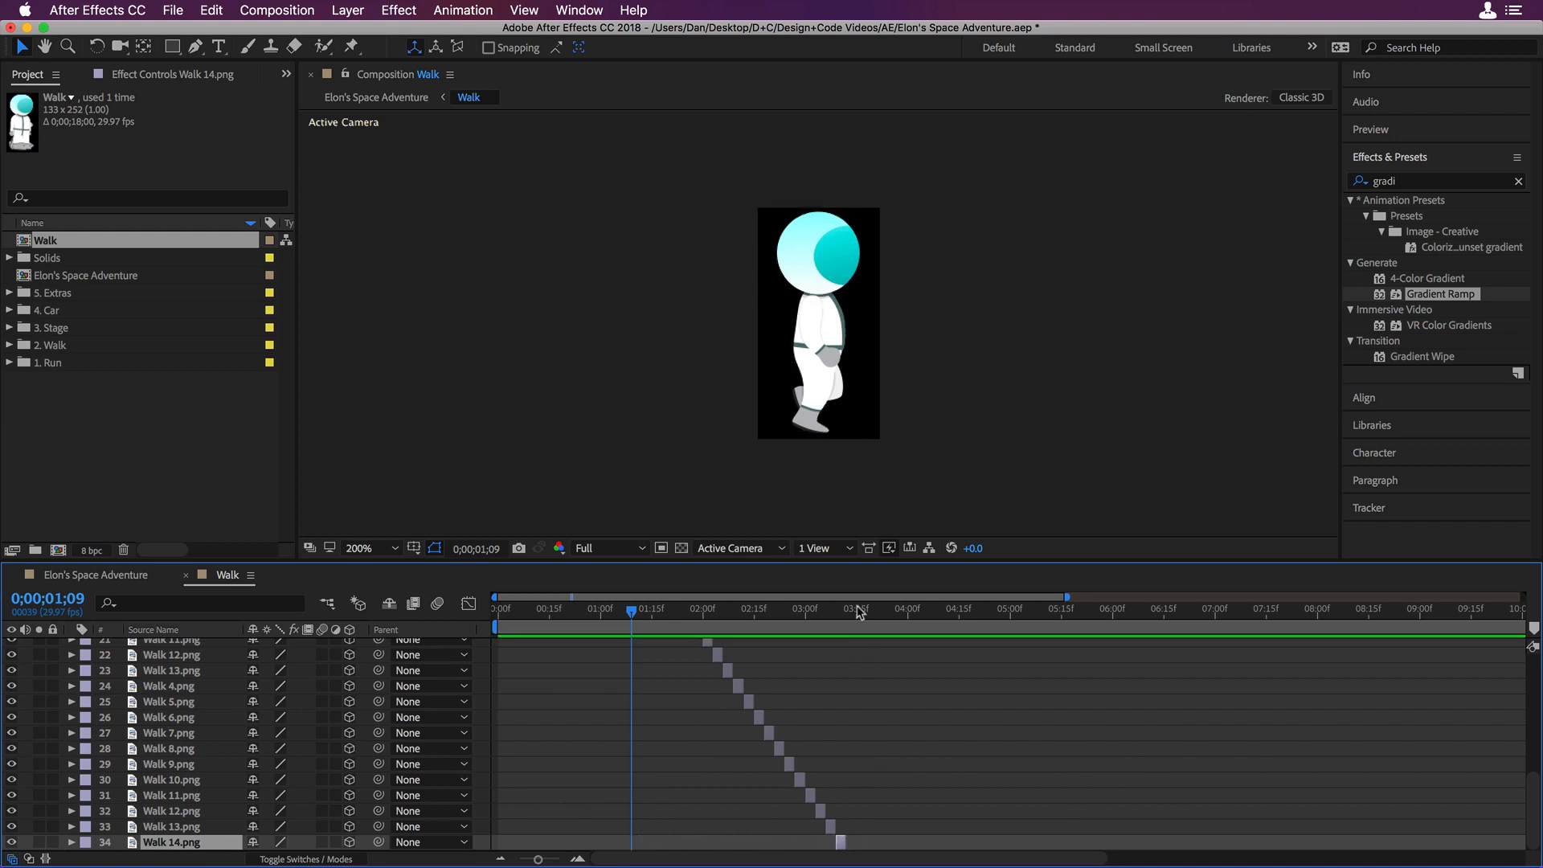
pyautogui.moveTo(859, 611); pyautogui.dragTo(848, 618)
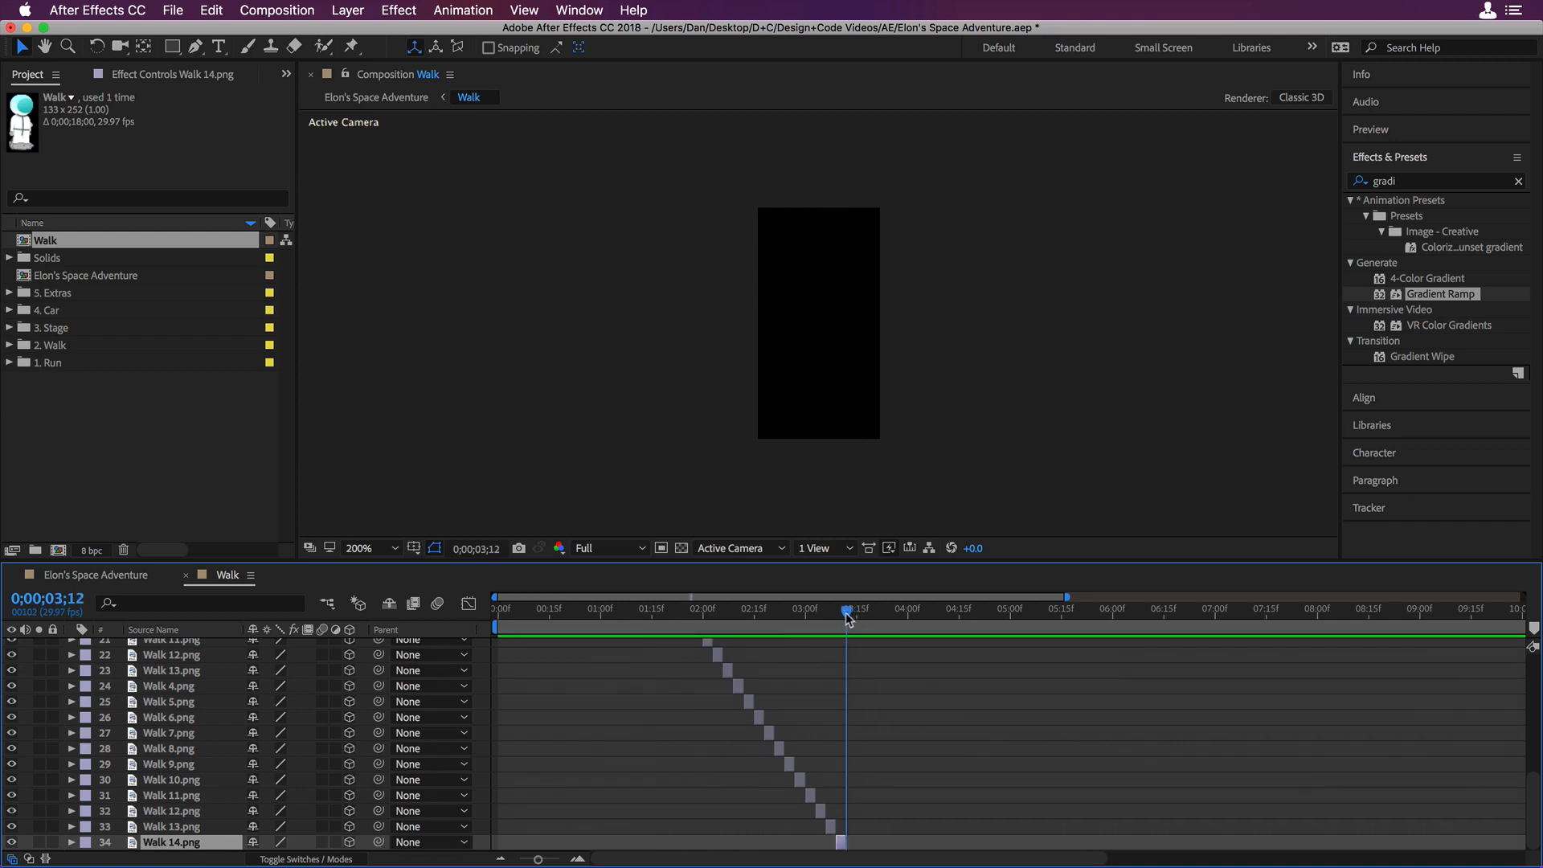
# - Play the extended walk cycle from the beginning of the Walk composition to check its motion
pyautogui.scroll(10, 799, 726)
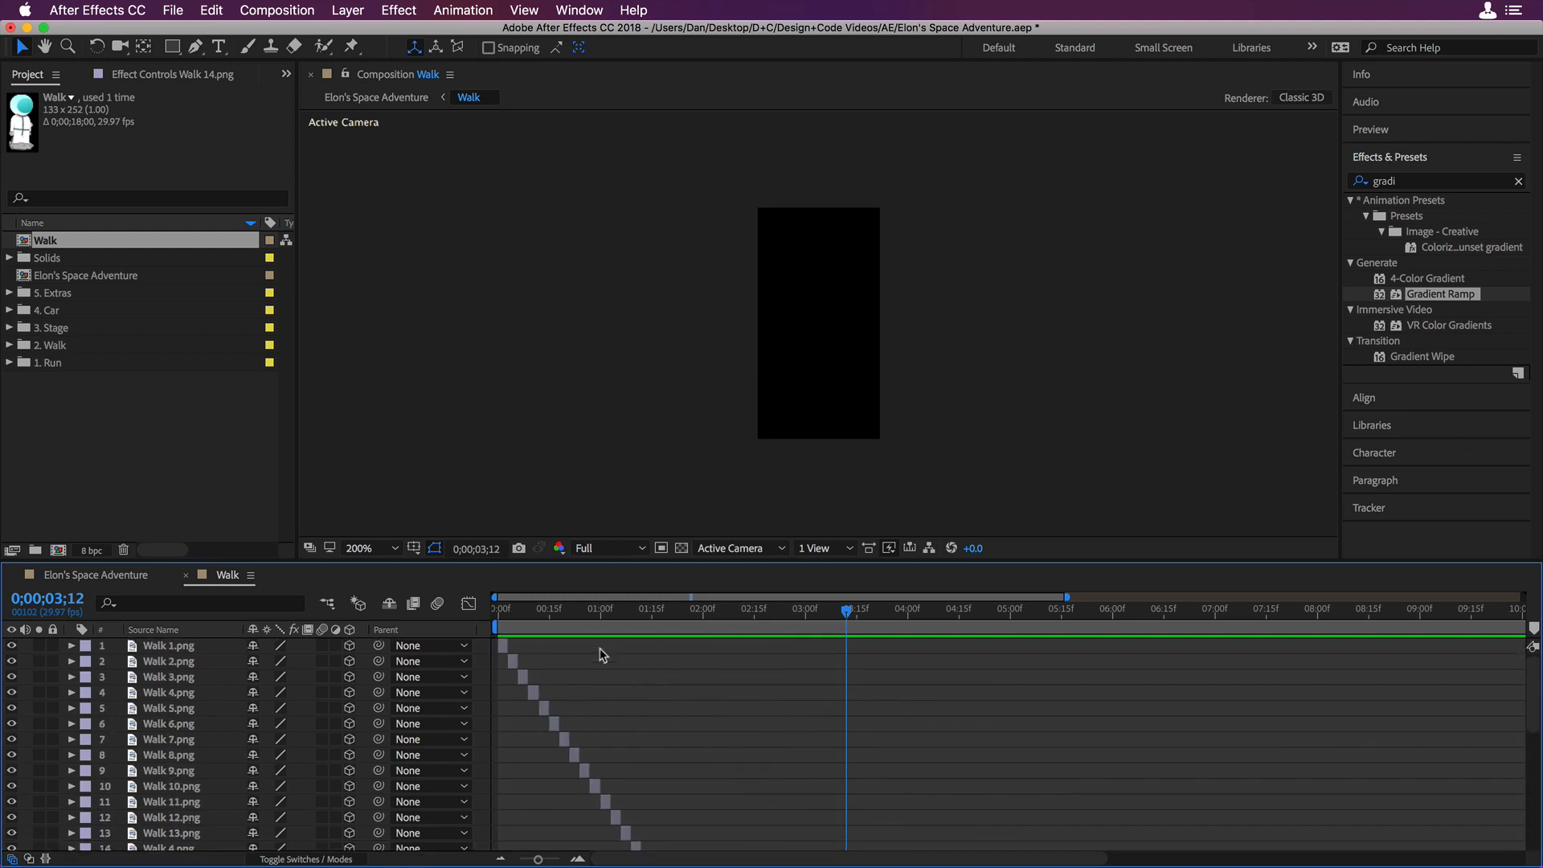
pyautogui.moveTo(523, 614); pyautogui.dragTo(484, 619)
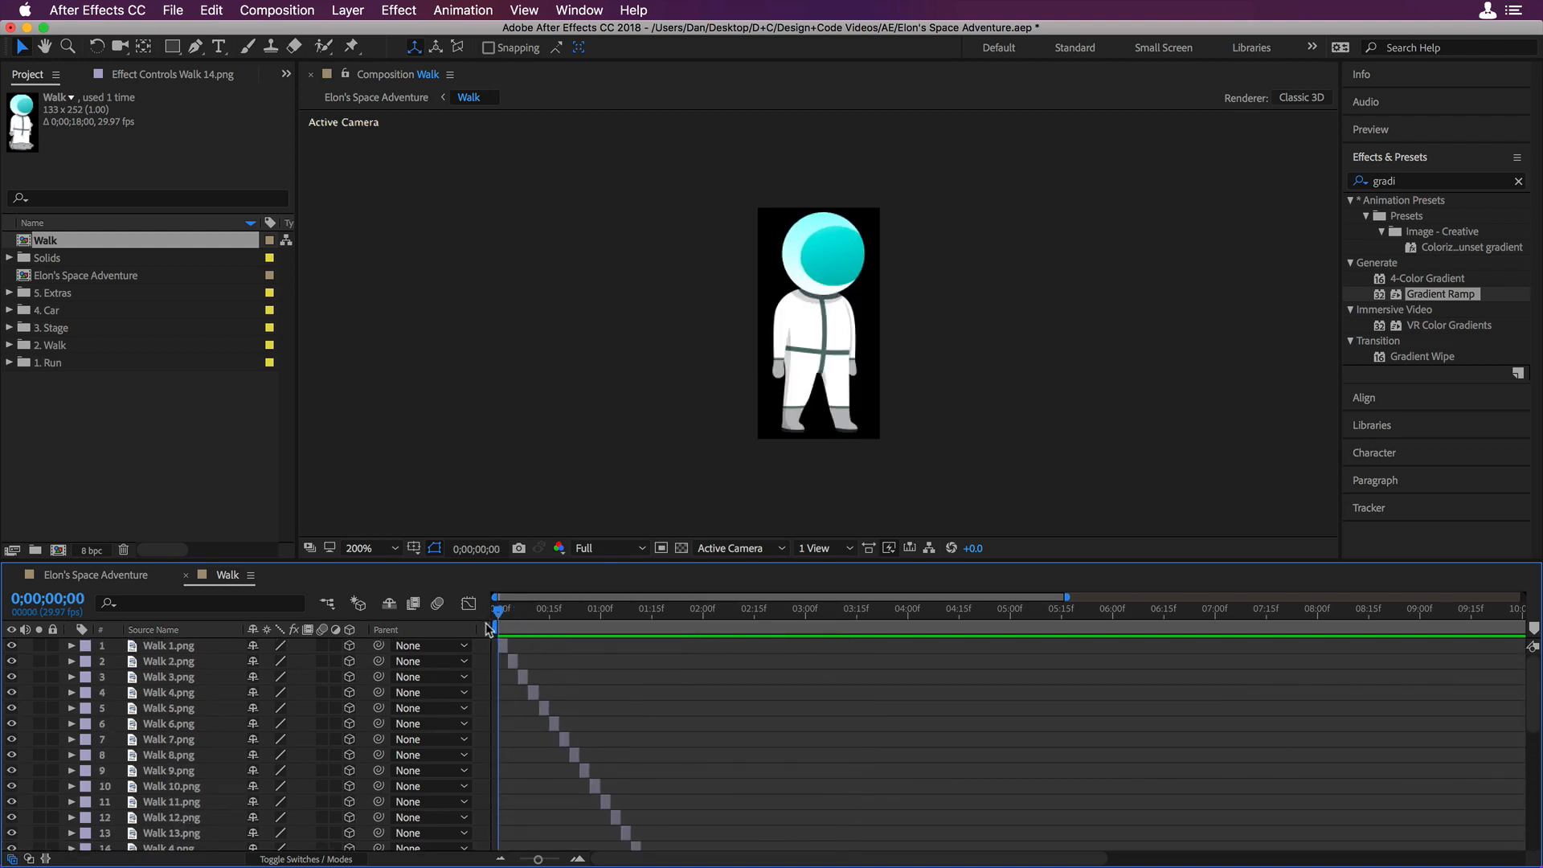
pyautogui.press('space')
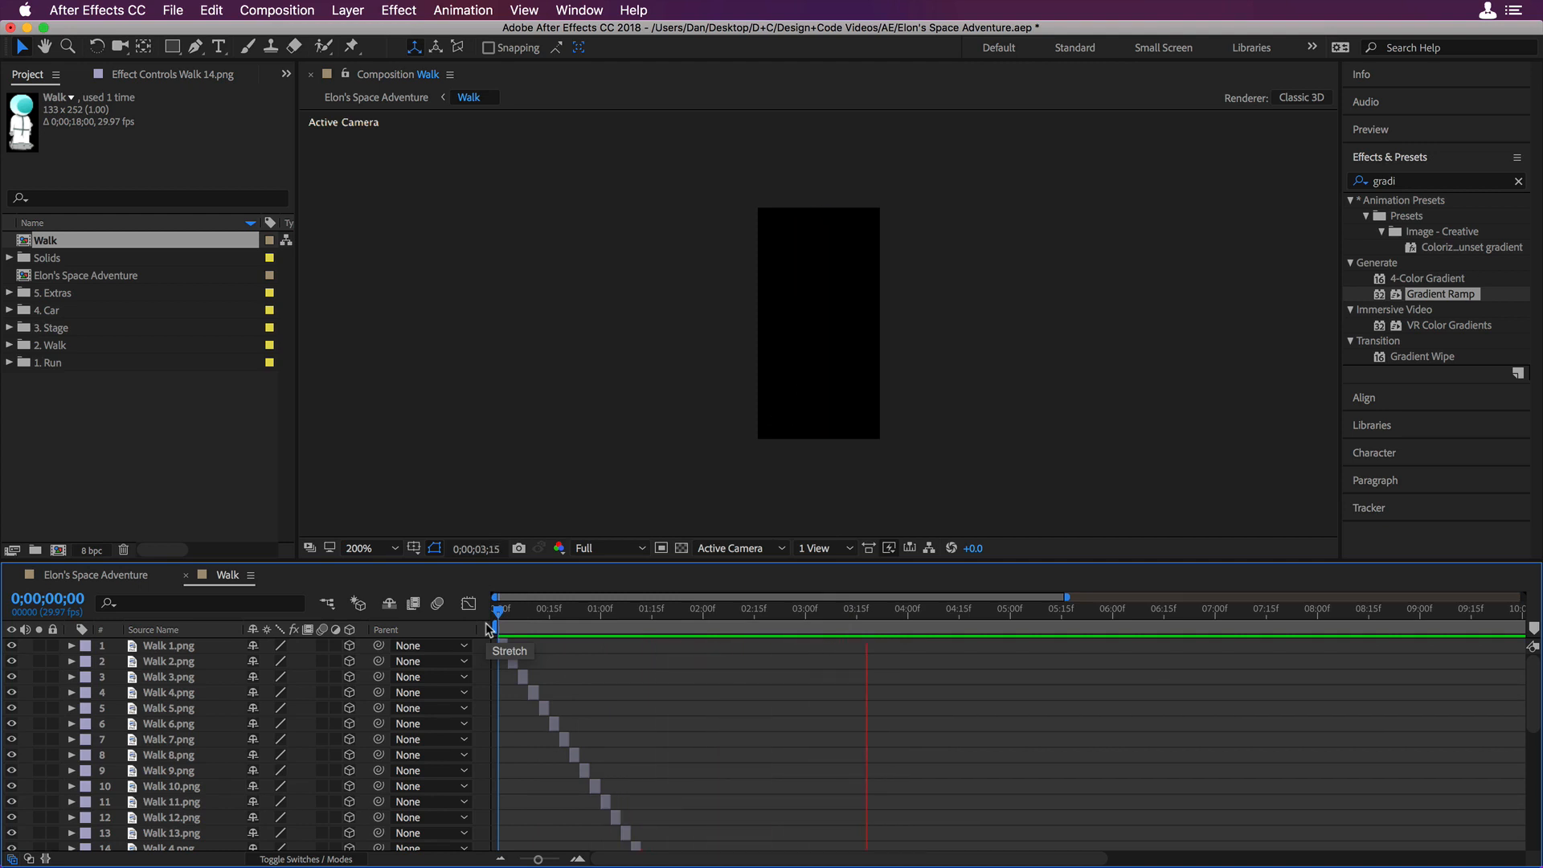
pyautogui.press('space')
# - Set the Walk composition's duration to 0;00;03;12, matching the end of the last Walk 14.png layer
pyautogui.scroll(-6, 675, 651)
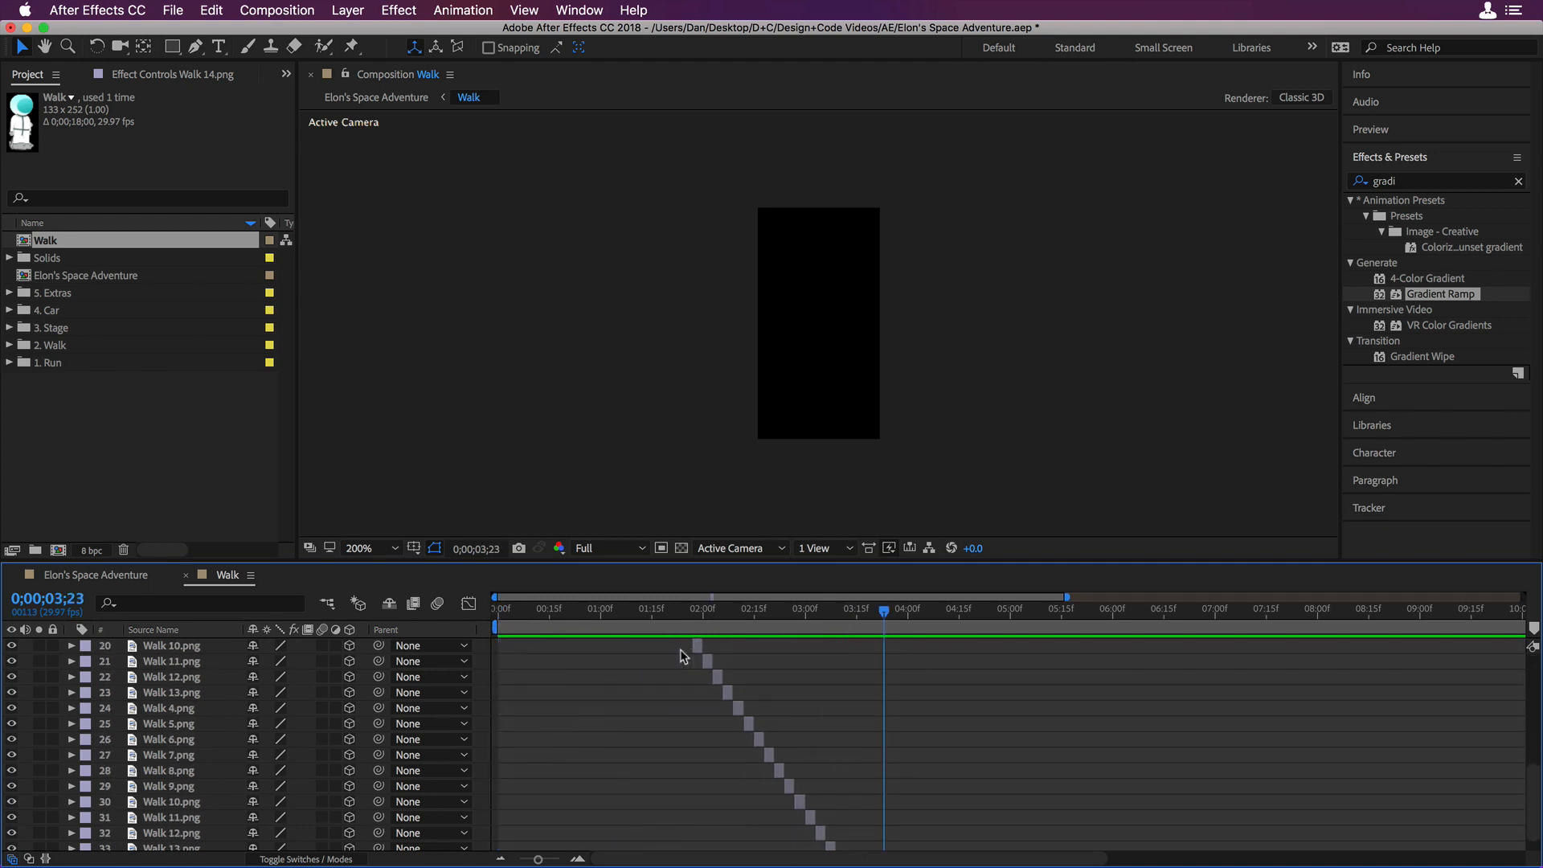
pyautogui.scroll(-2, 681, 655)
pyautogui.moveTo(884, 615); pyautogui.dragTo(846, 616)
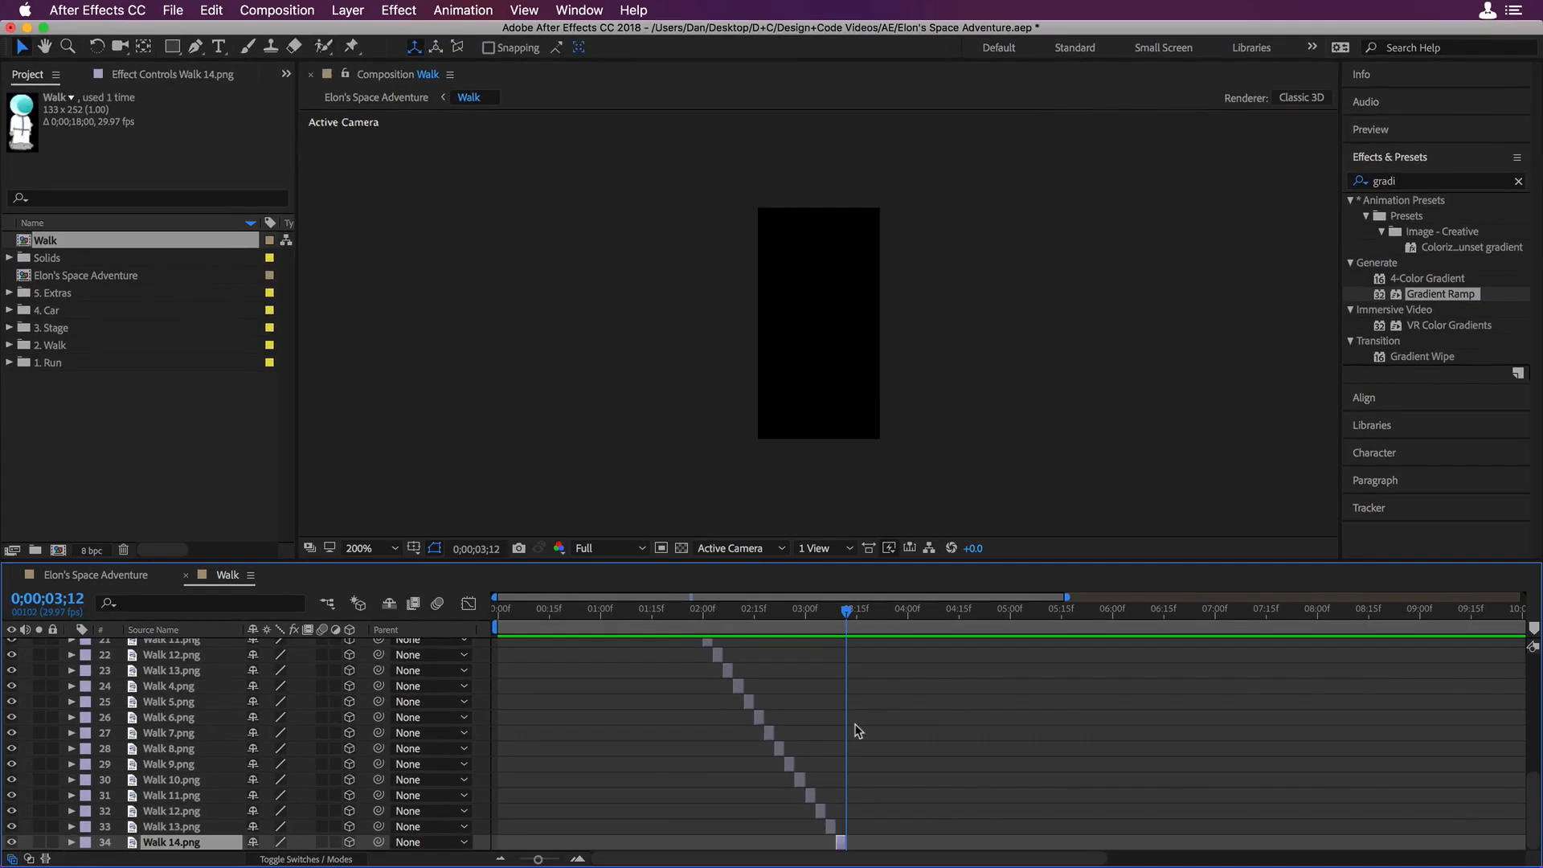
pyautogui.click(291, 8)
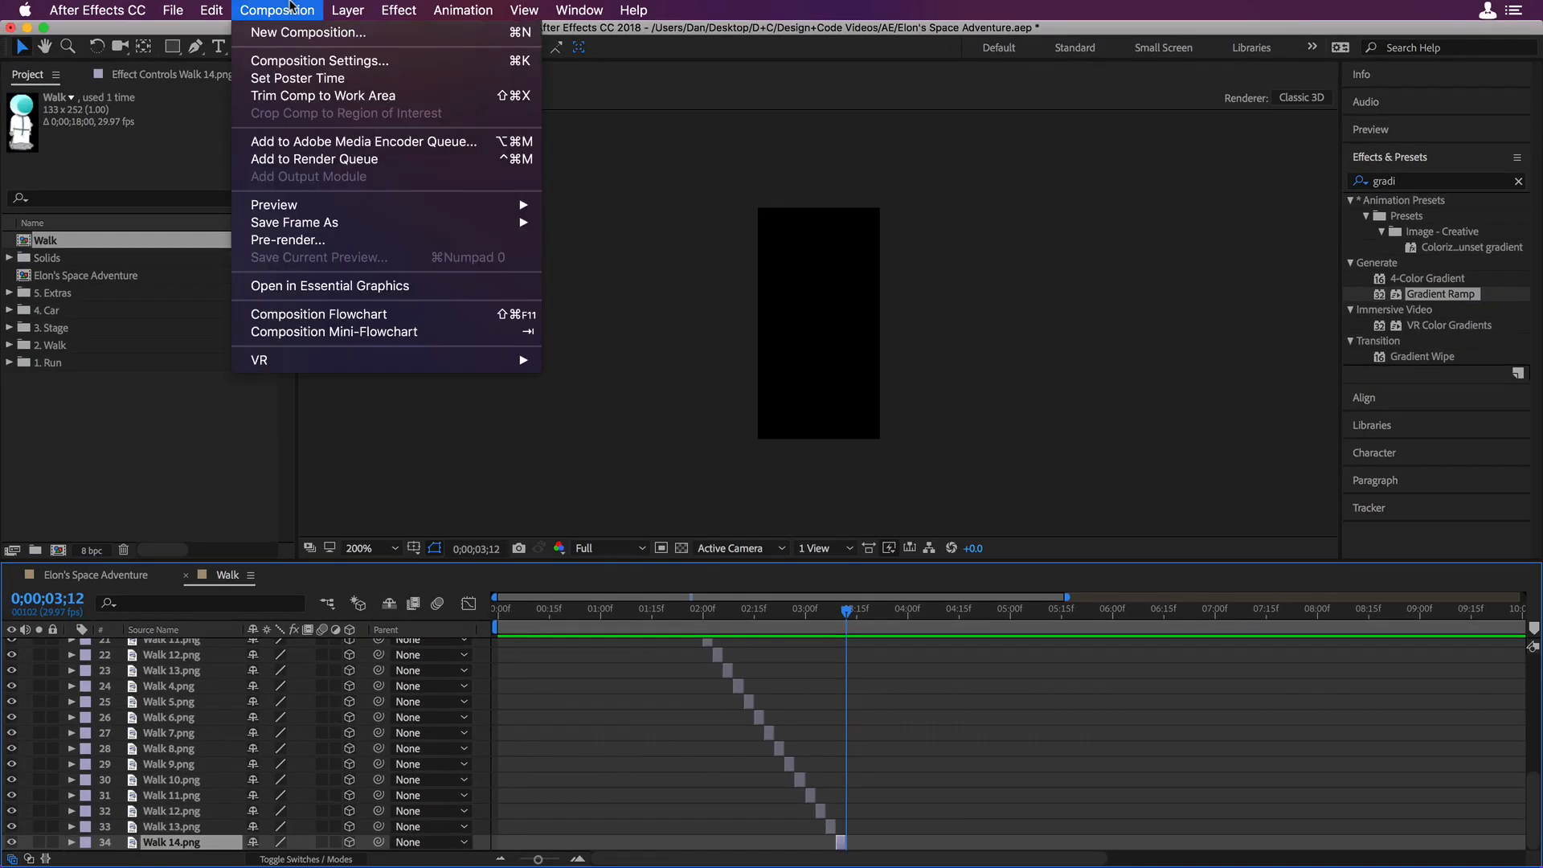
pyautogui.click(338, 62)
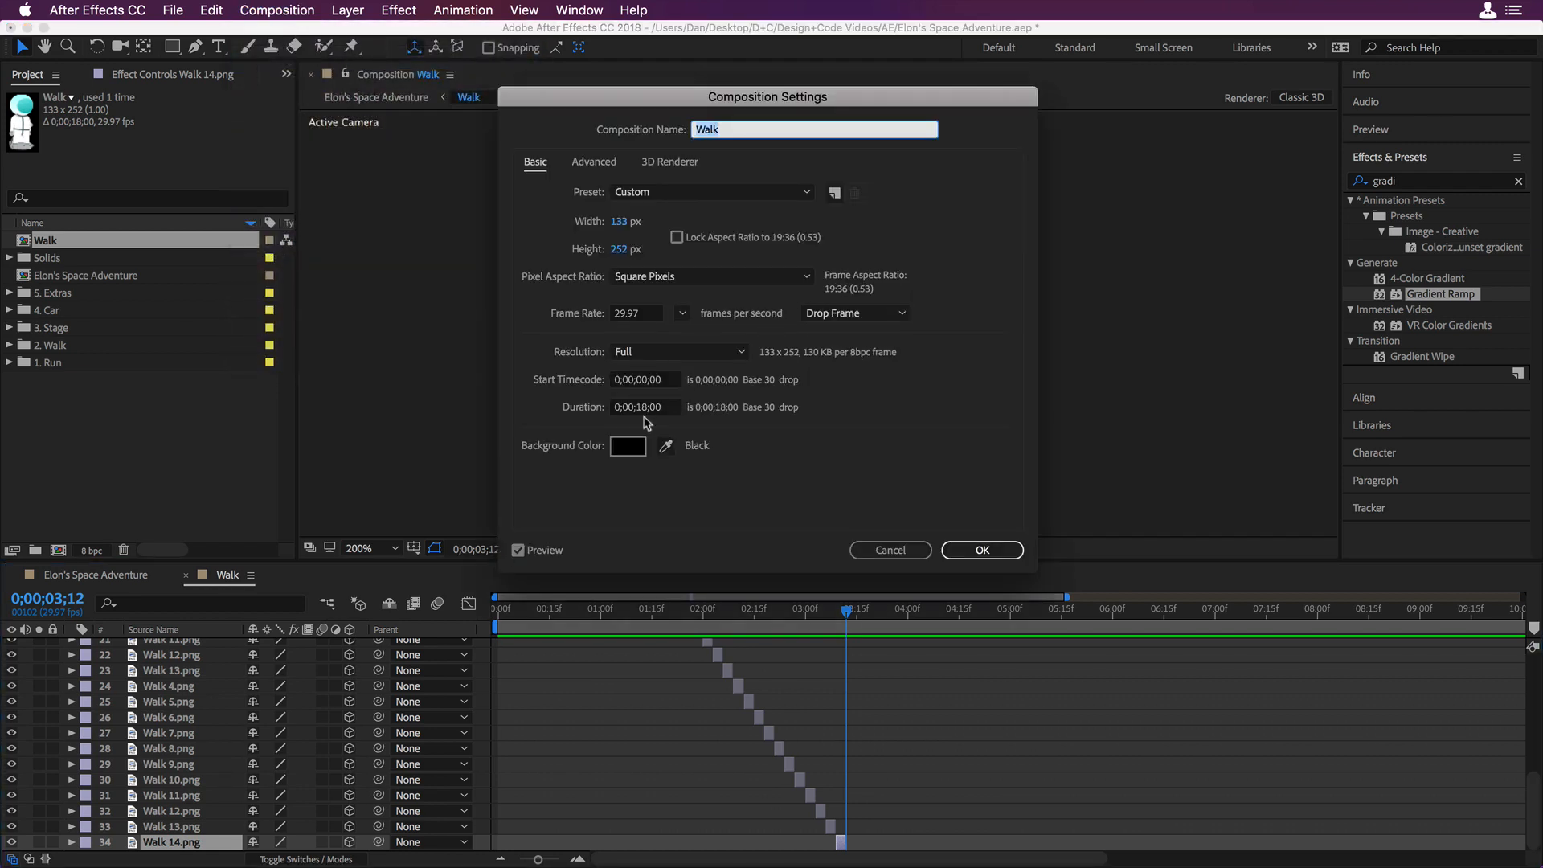
pyautogui.click(645, 408)
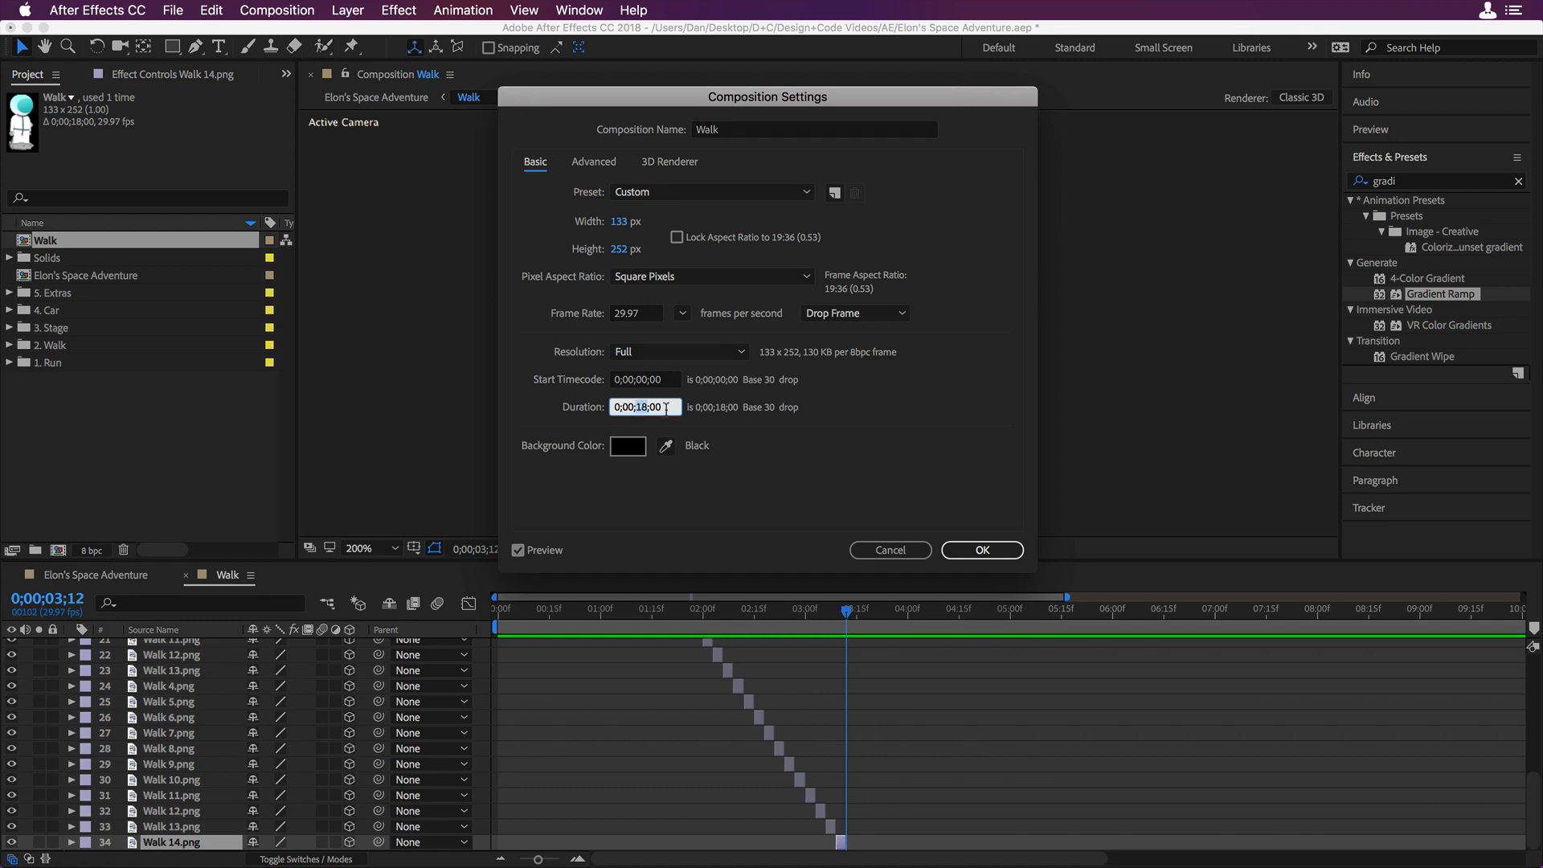
pyautogui.write('03;')
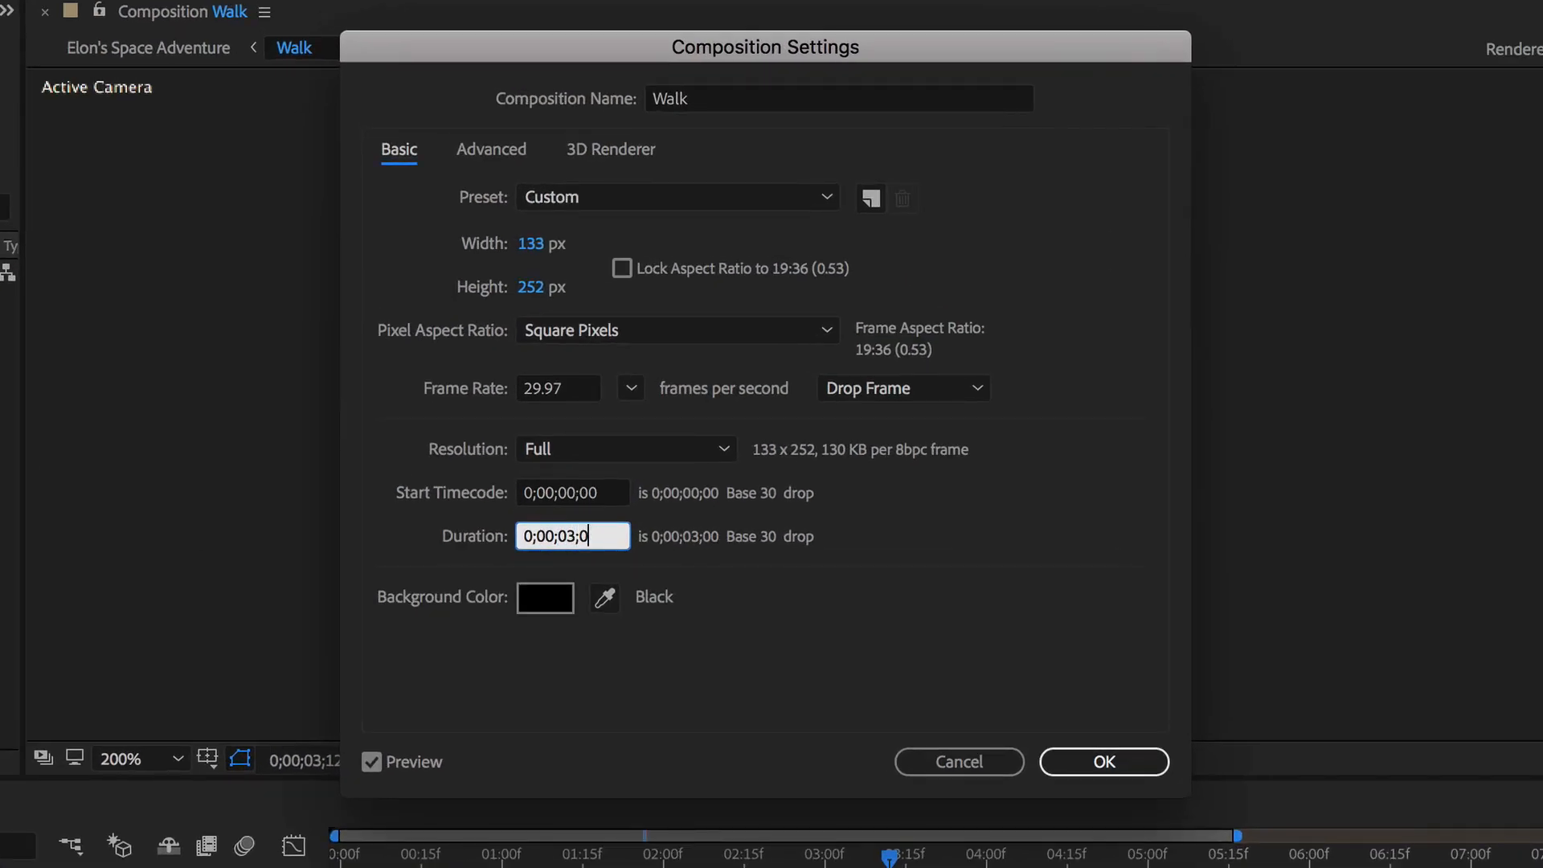
pyautogui.write('12')
pyautogui.click(1109, 763)
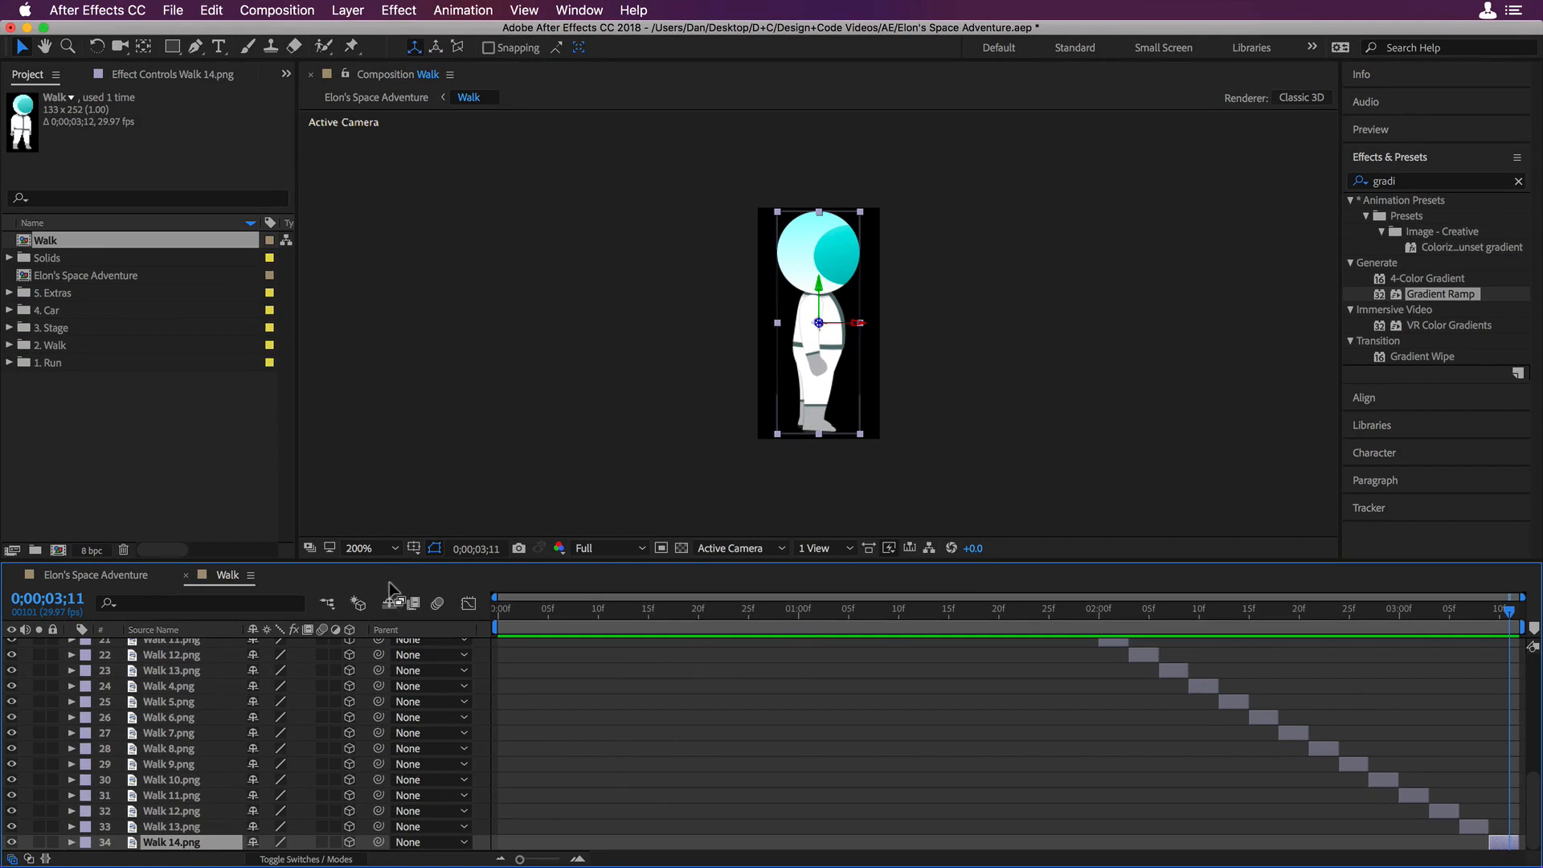
# - Close the Walk composition and, in Elon's Space Adventure, place the astronaut on the ground at the scene's left edge
pyautogui.click(185, 577)
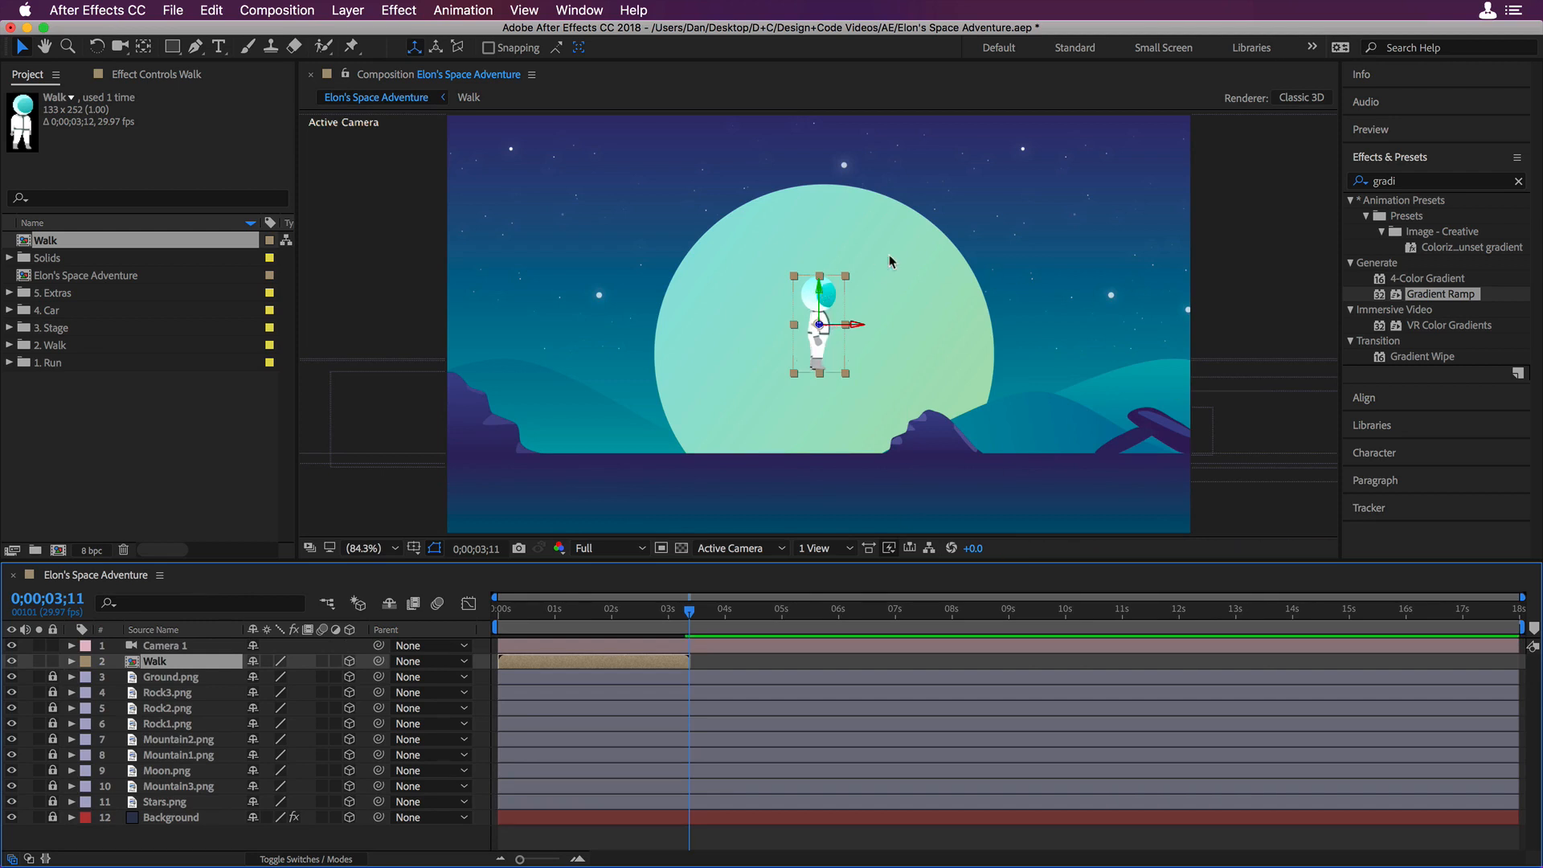
pyautogui.moveTo(828, 330); pyautogui.dragTo(514, 422)
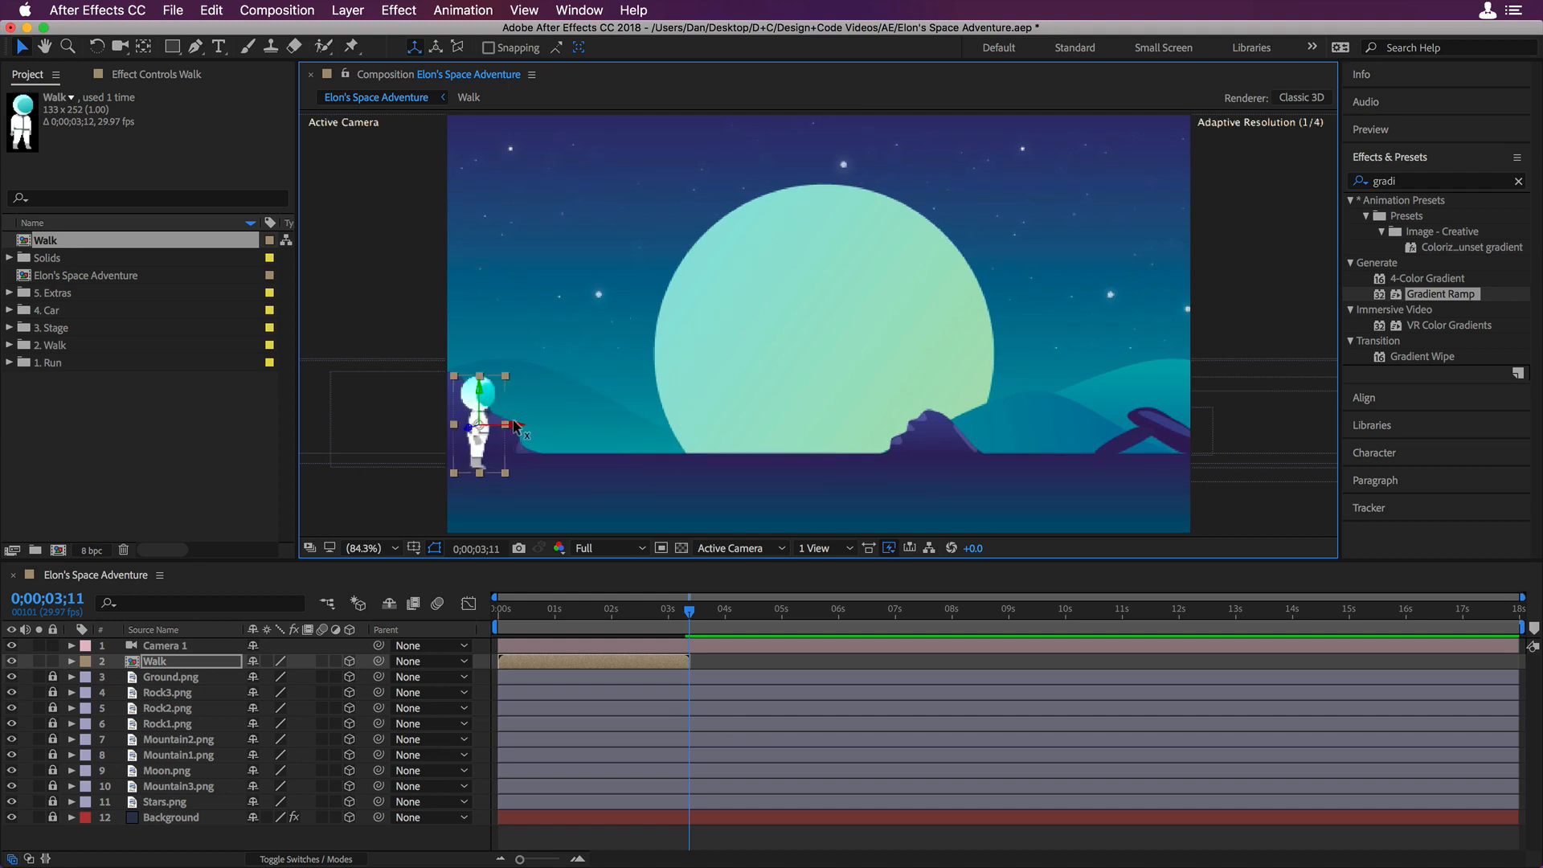
pyautogui.press('Home')
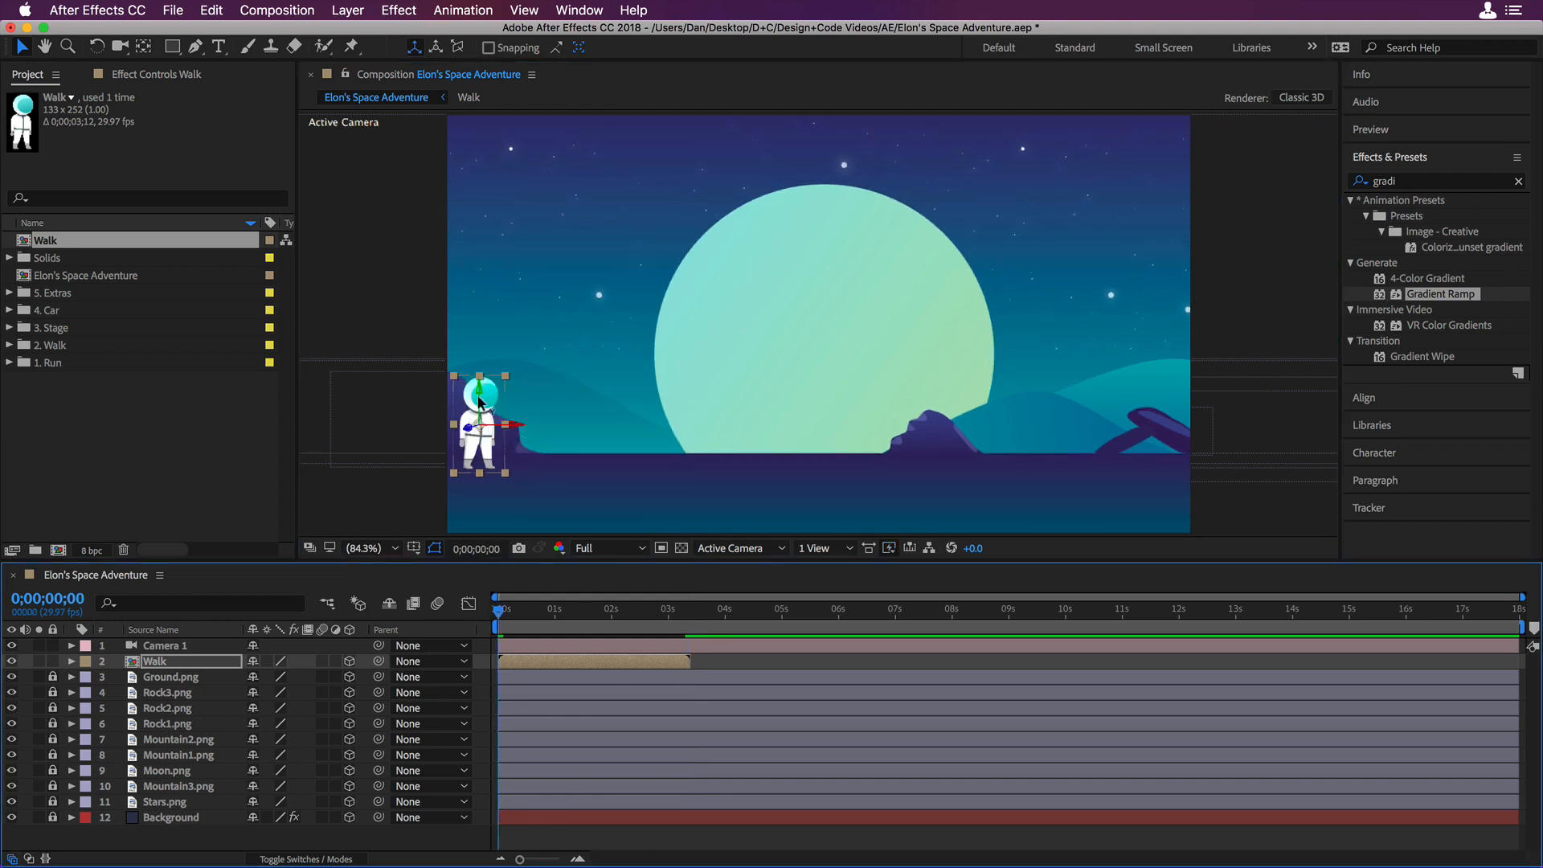
pyautogui.moveTo(479, 393); pyautogui.dragTo(479, 397)
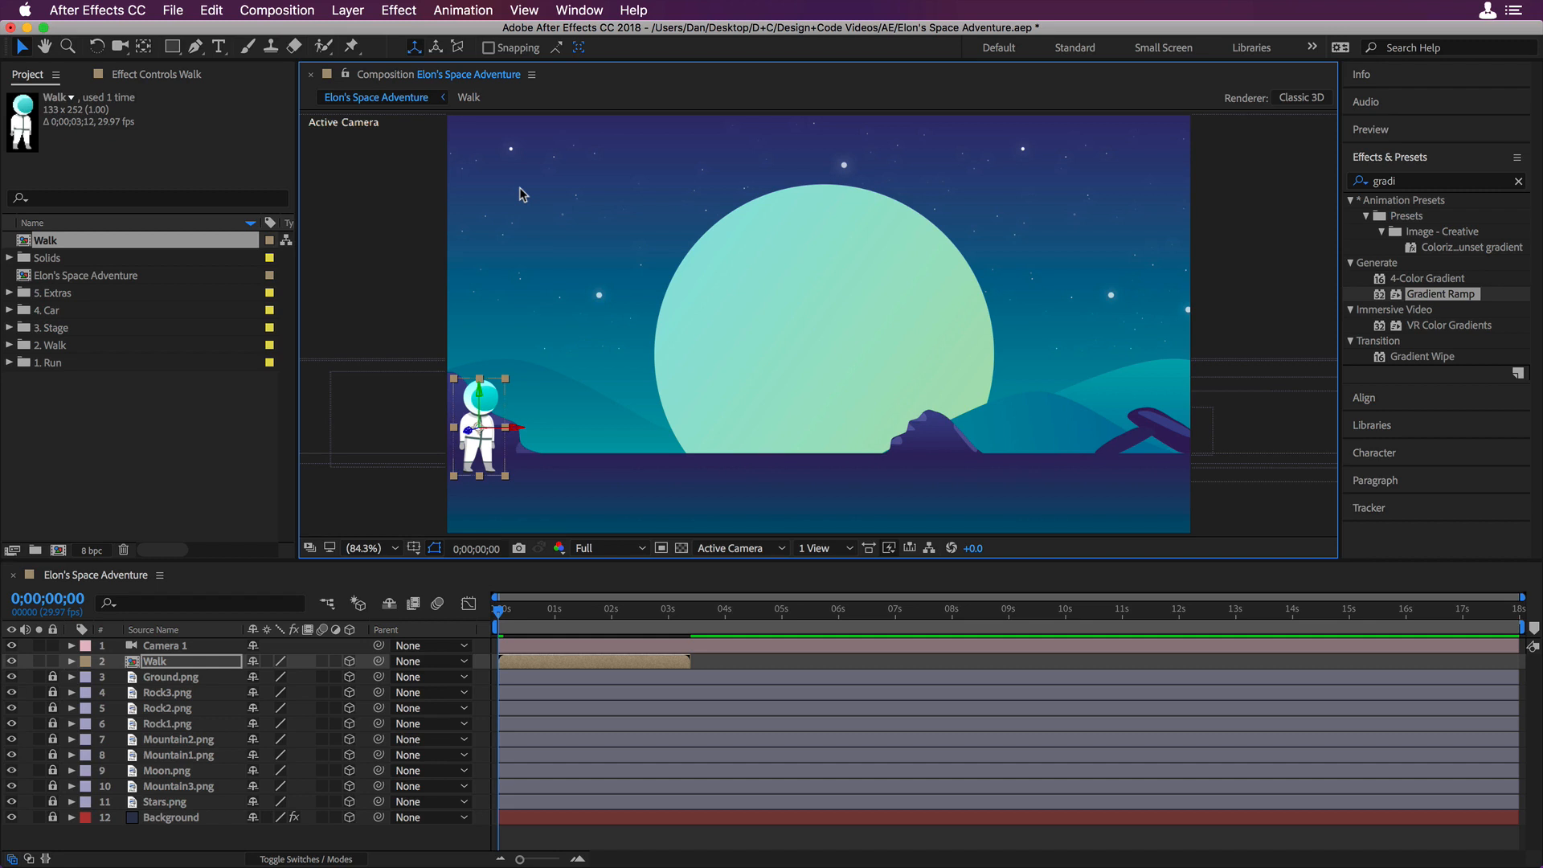
# - Show the rulers and add a horizontal guide at the level of the astronaut's feet
pyautogui.press('super')
pyautogui.press('super+r')
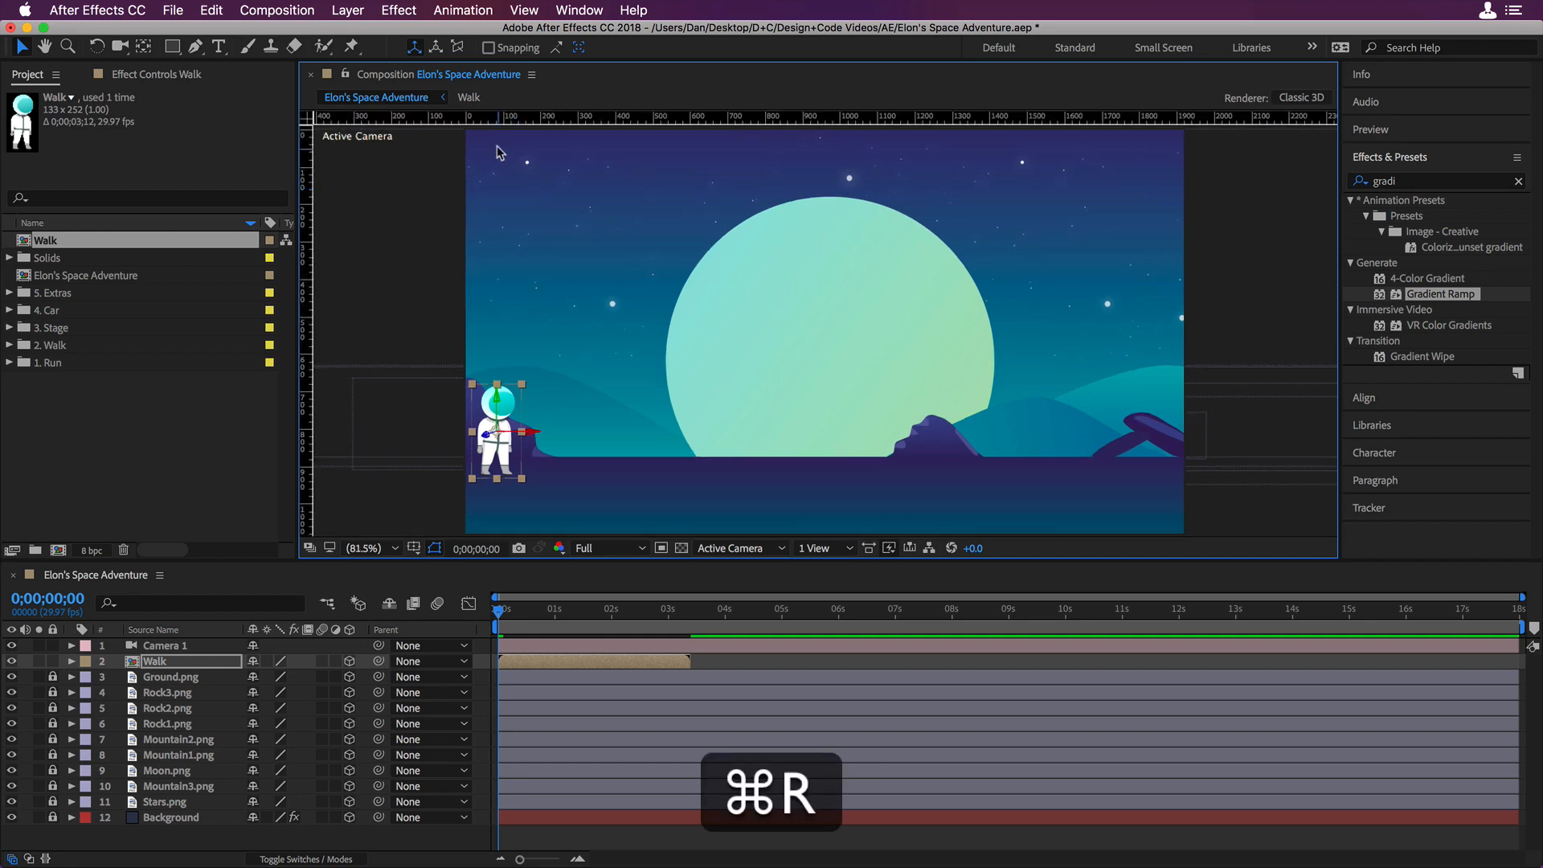
pyautogui.moveTo(487, 118); pyautogui.dragTo(569, 478)
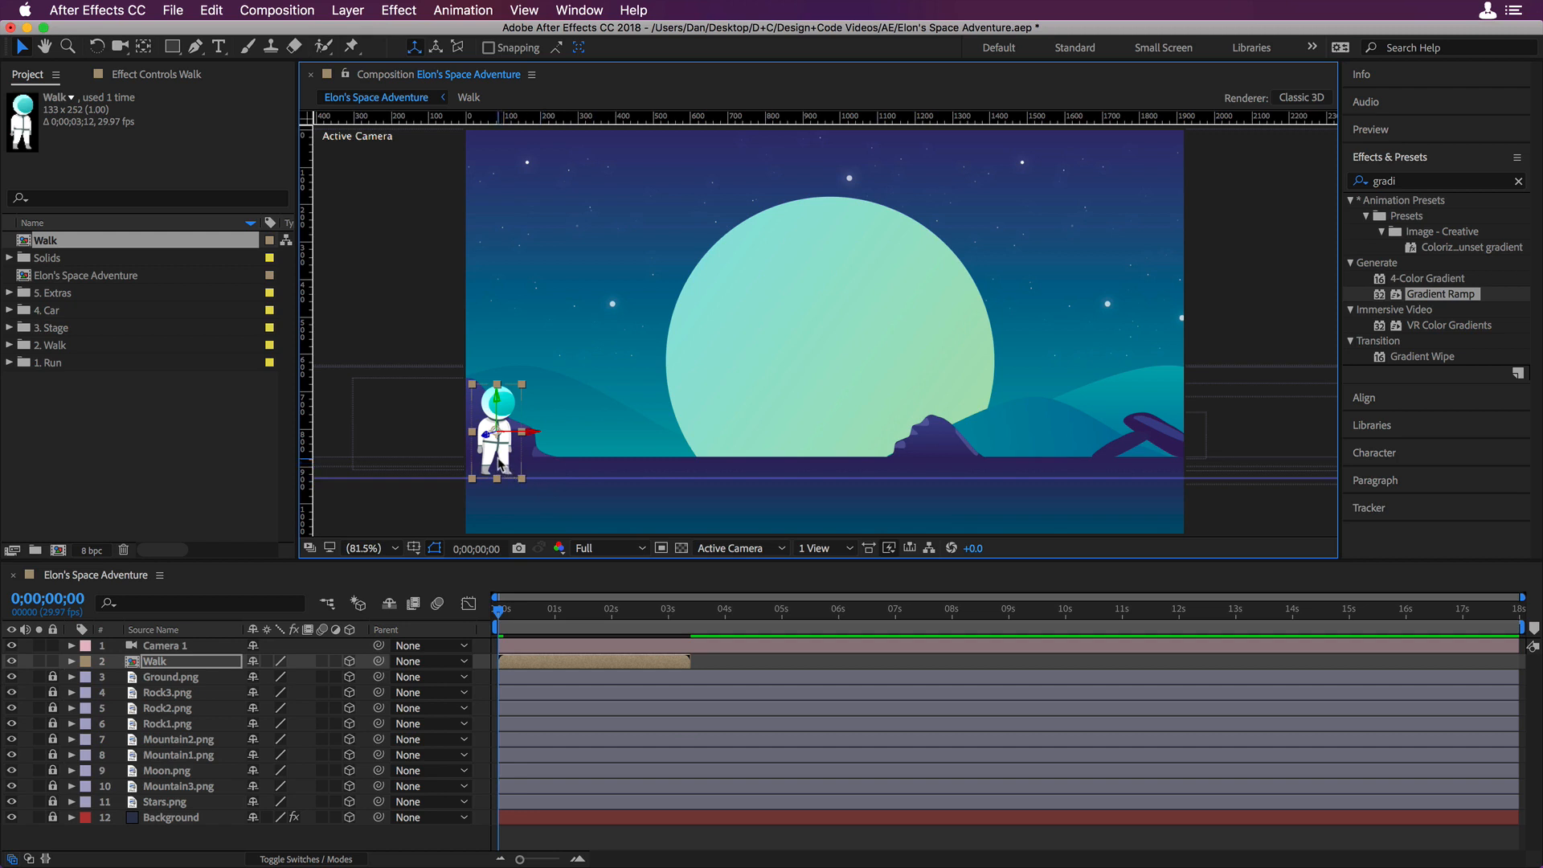
# - Nudge the astronaut slightly down so its feet meet the guide, and fit the whole scene in view again
pyautogui.scroll(2, 498, 457)
pyautogui.press('space')
pyautogui.moveTo(475, 459); pyautogui.dragTo(1001, 210)
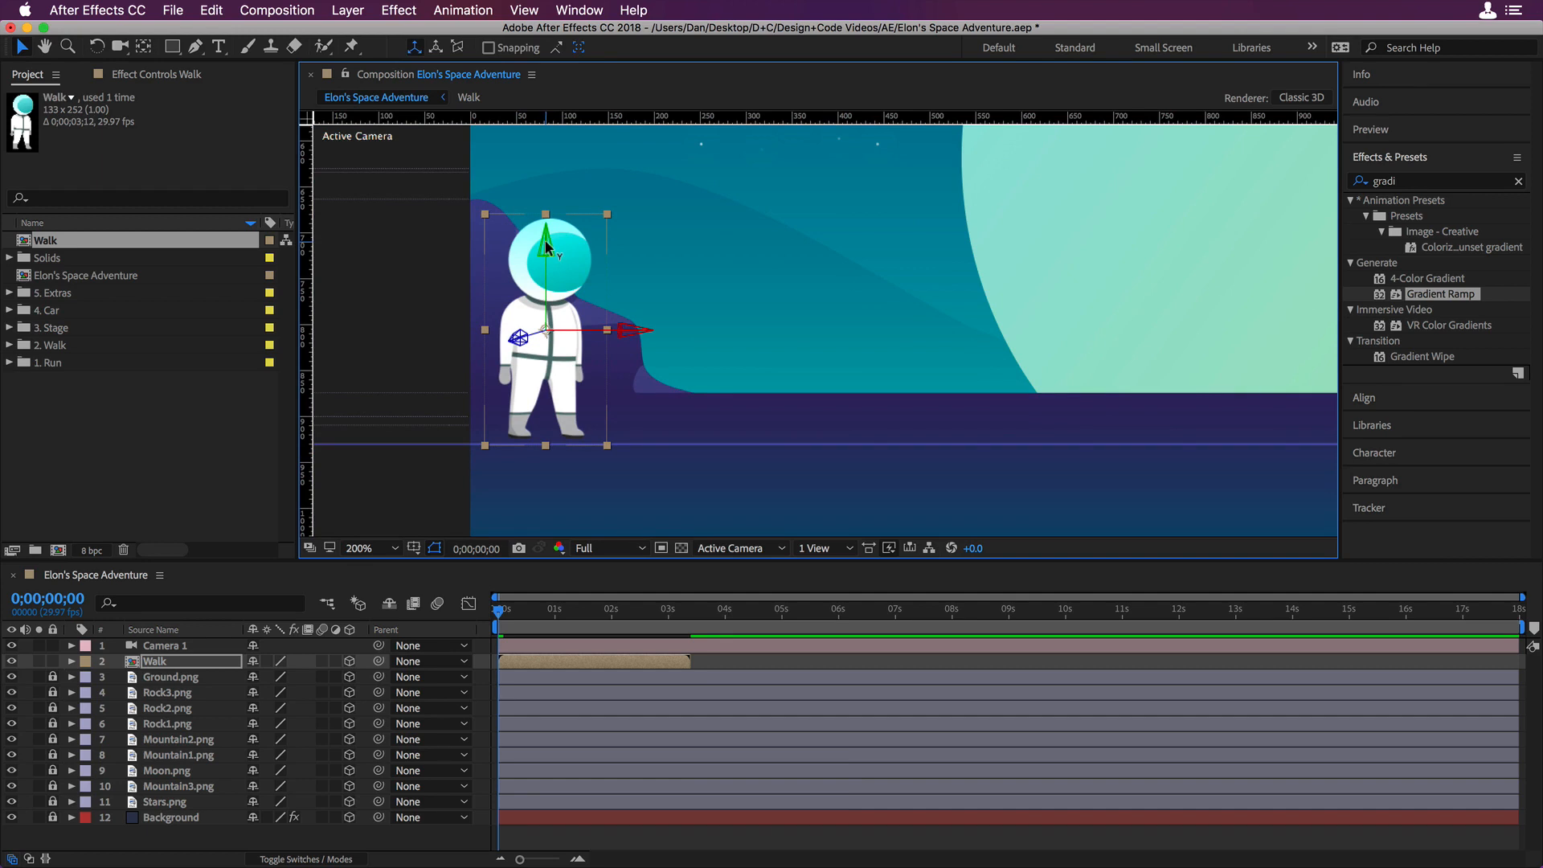
pyautogui.moveTo(545, 244); pyautogui.dragTo(546, 246)
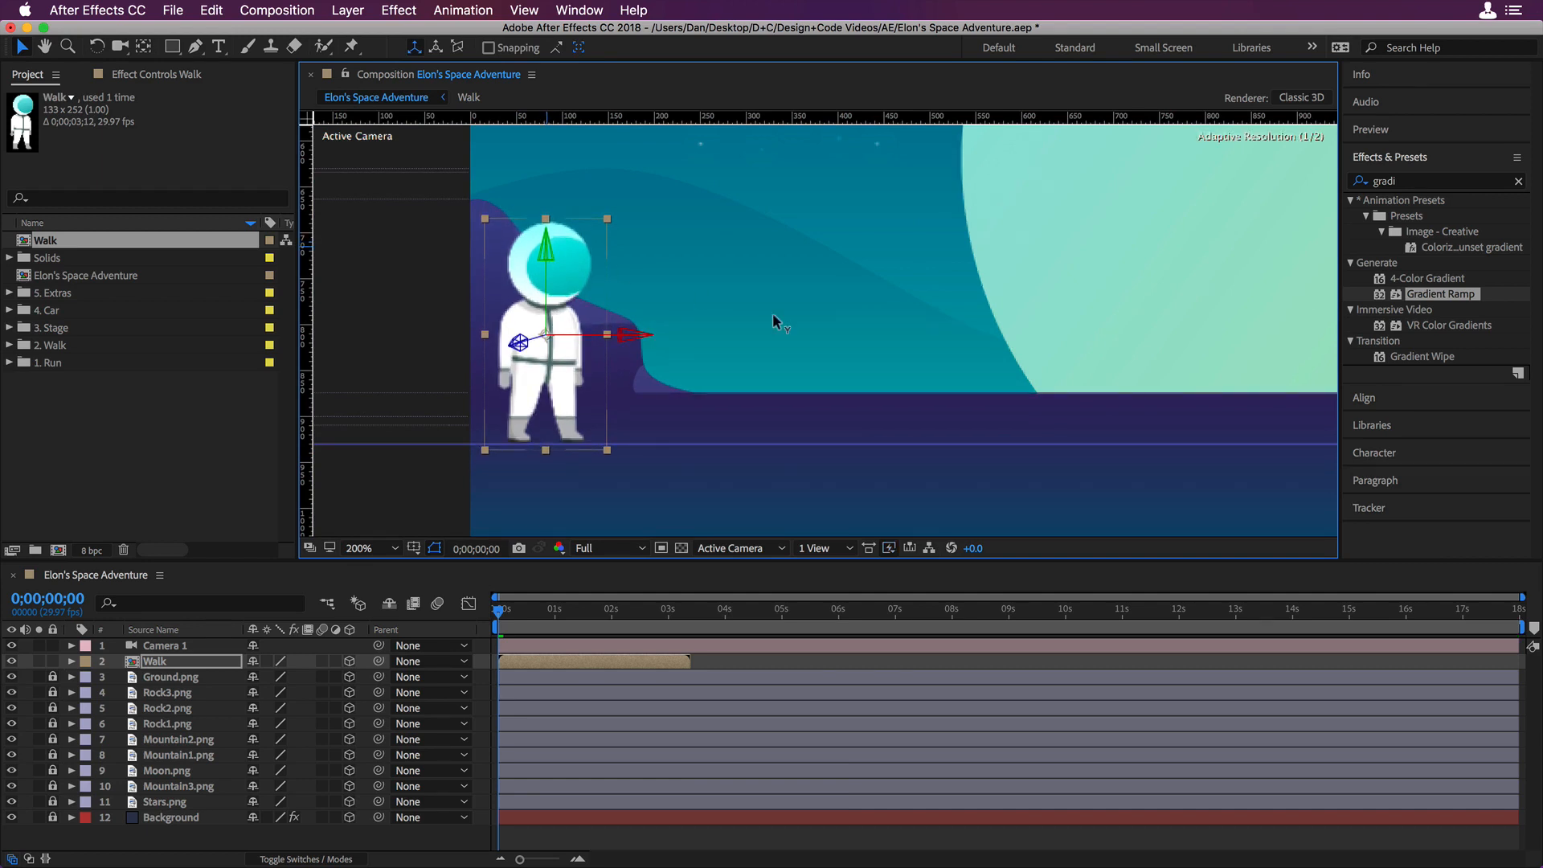
pyautogui.click(358, 549)
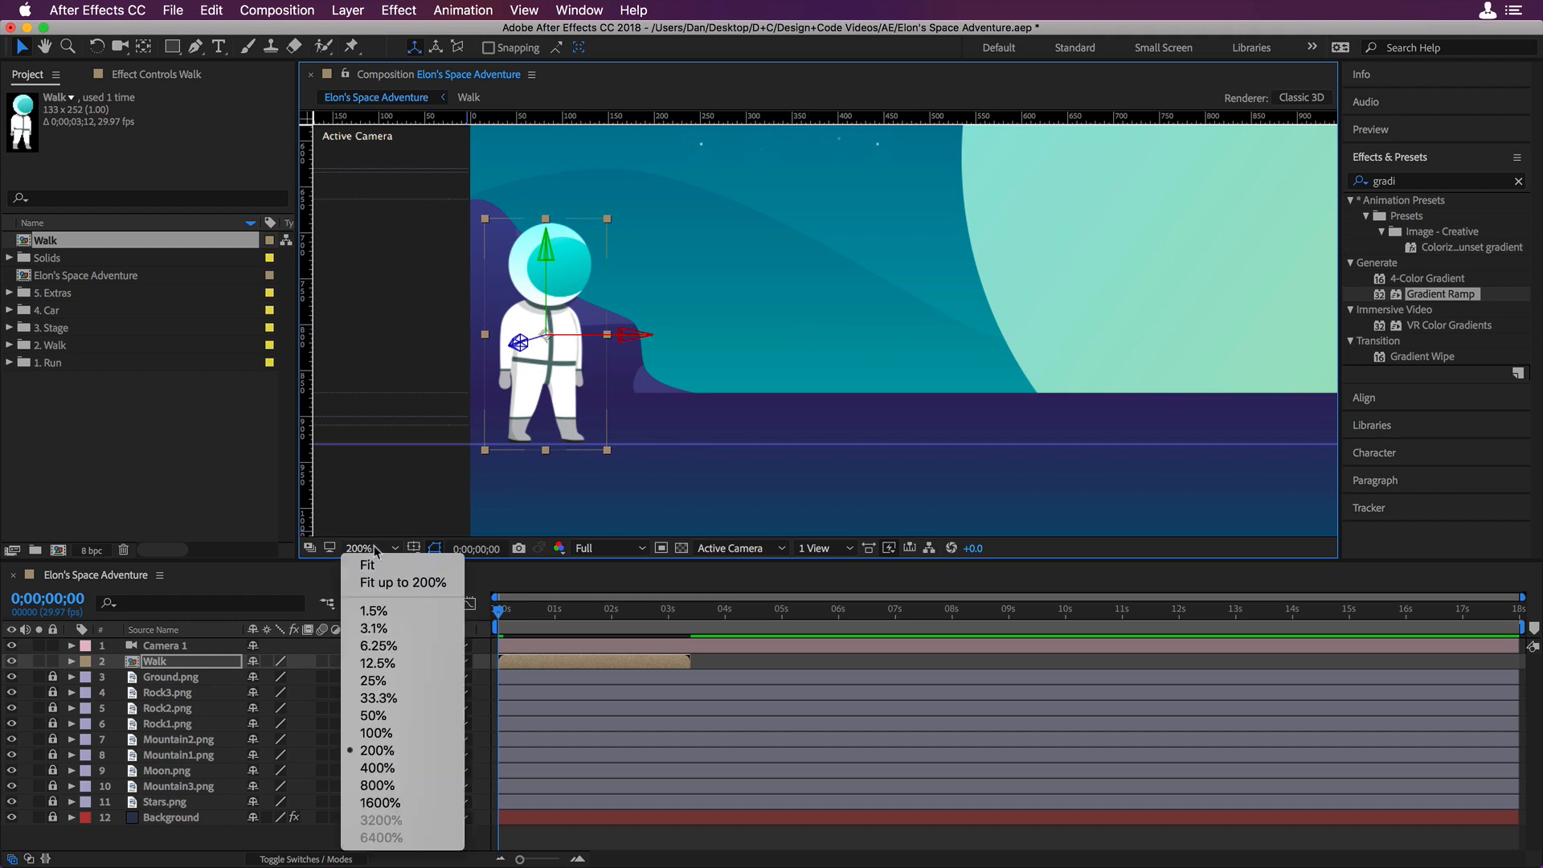
pyautogui.click(392, 566)
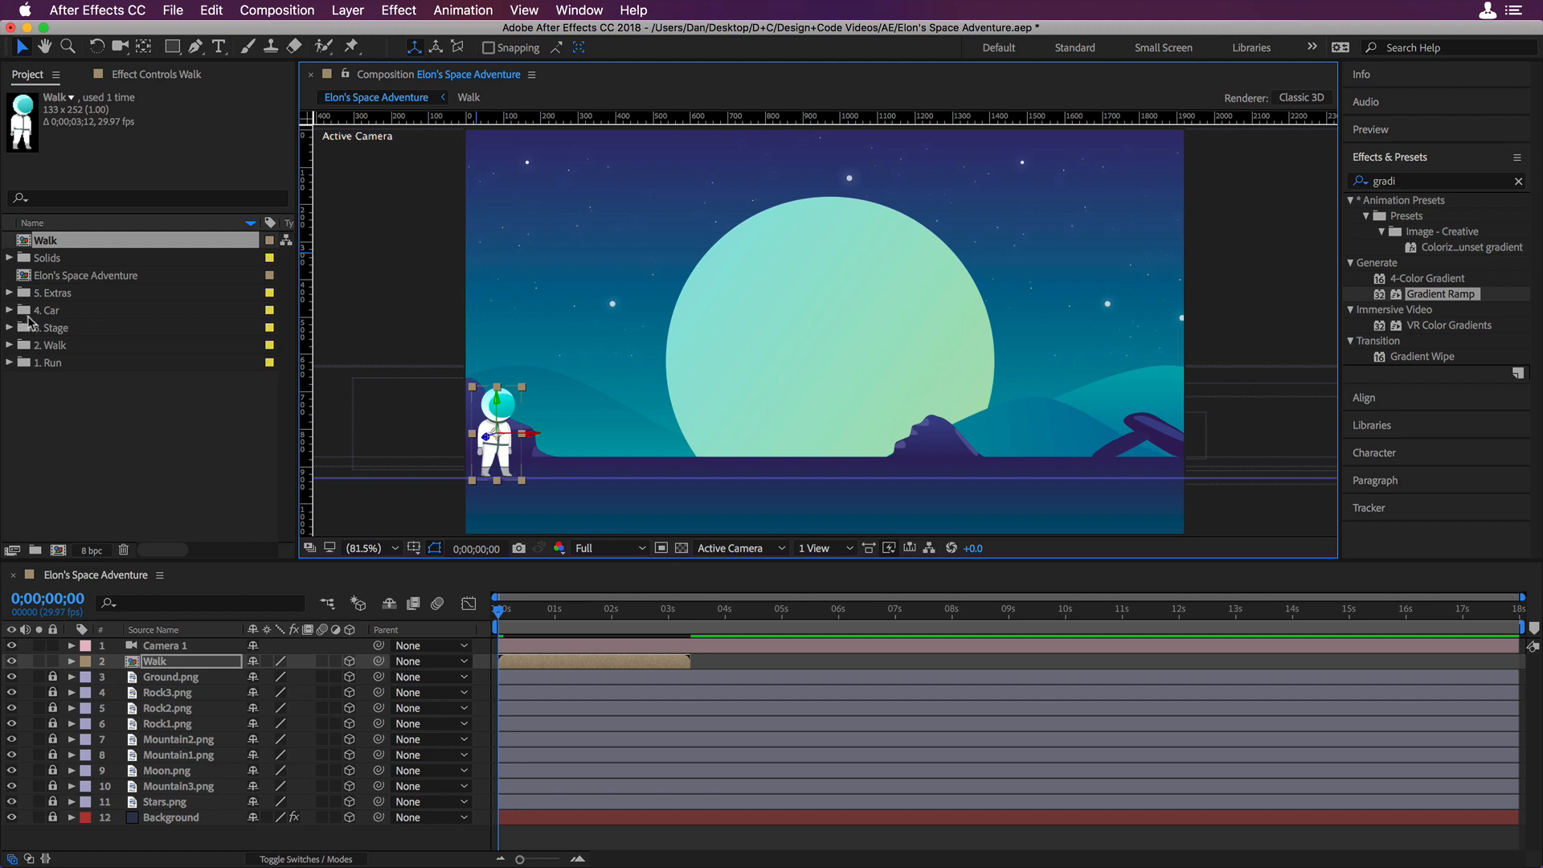
# - Add Wheel.png and Roadster.png from the 4. Car folder to the scene, between the Camera 1 and Walk layers
pyautogui.click(9, 310)
pyautogui.click(90, 328)
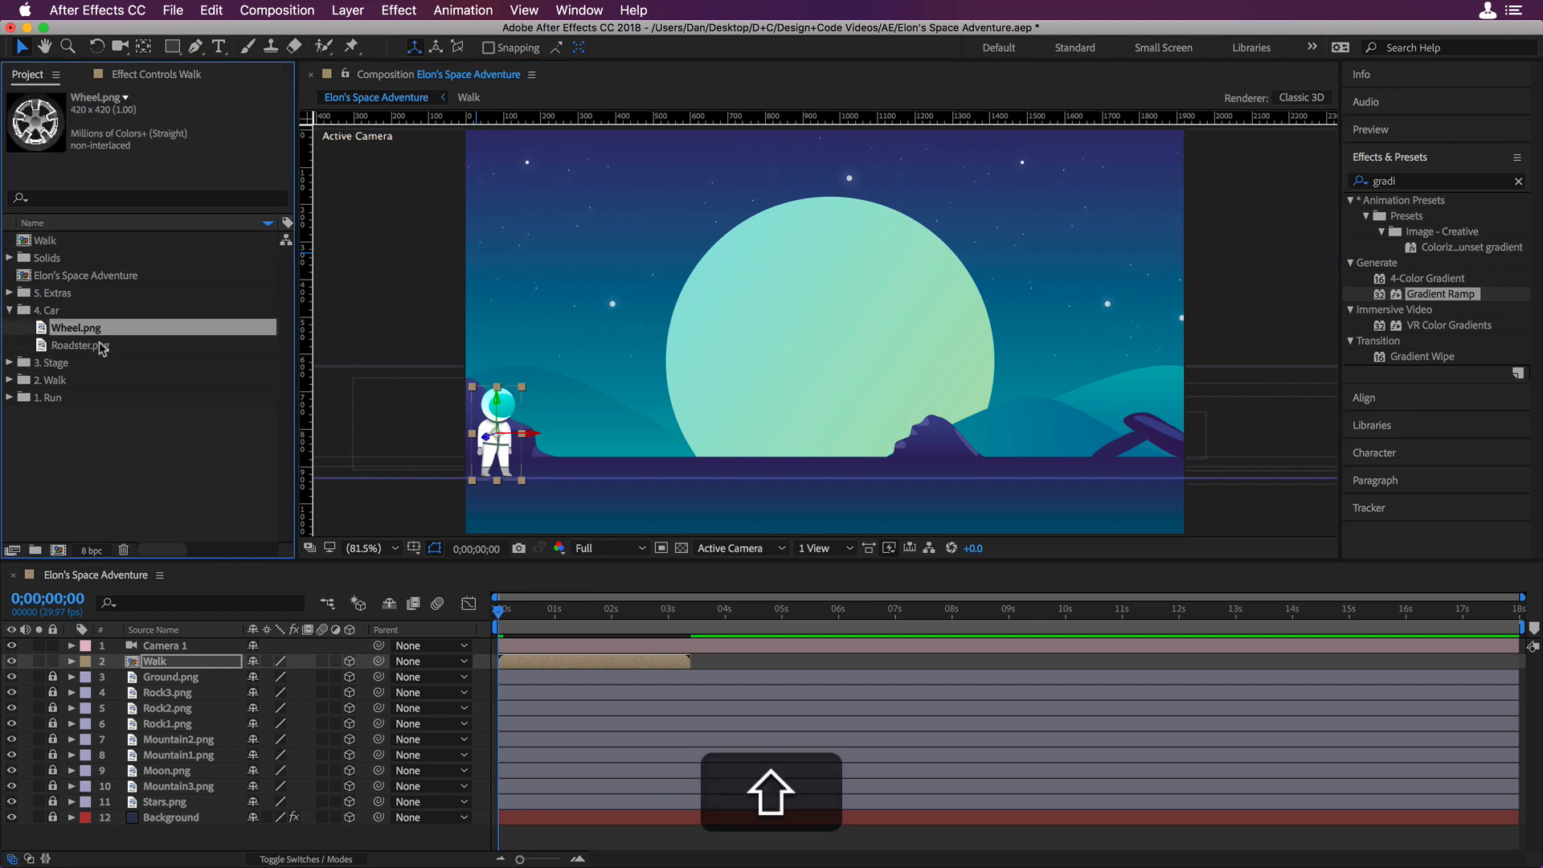
pyautogui.keyDown('shift'); pyautogui.click(103, 347); pyautogui.keyUp('shift')
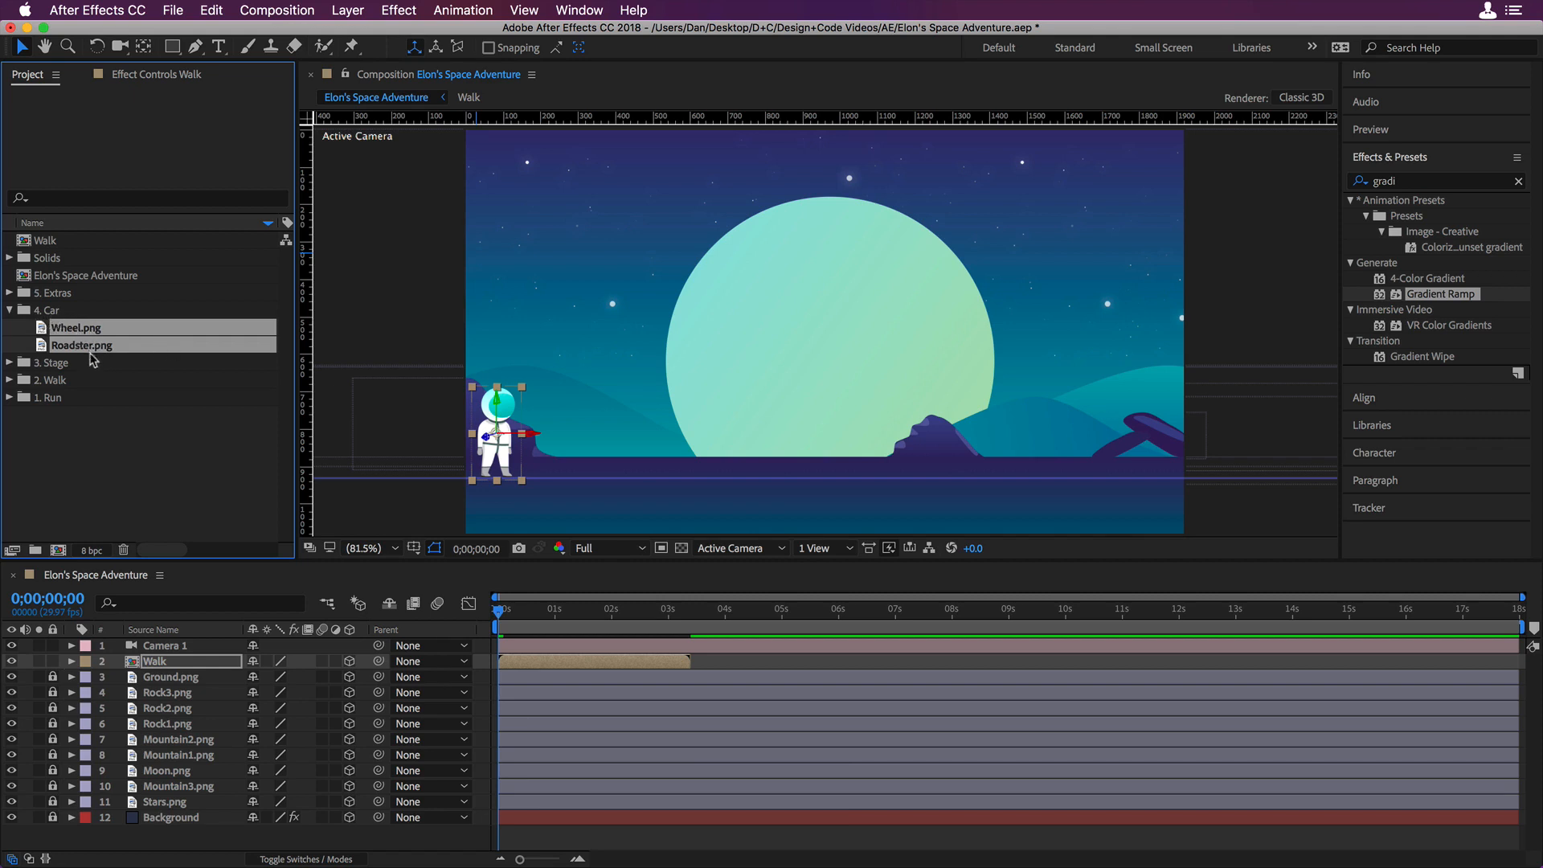
pyautogui.moveTo(64, 329); pyautogui.dragTo(196, 655)
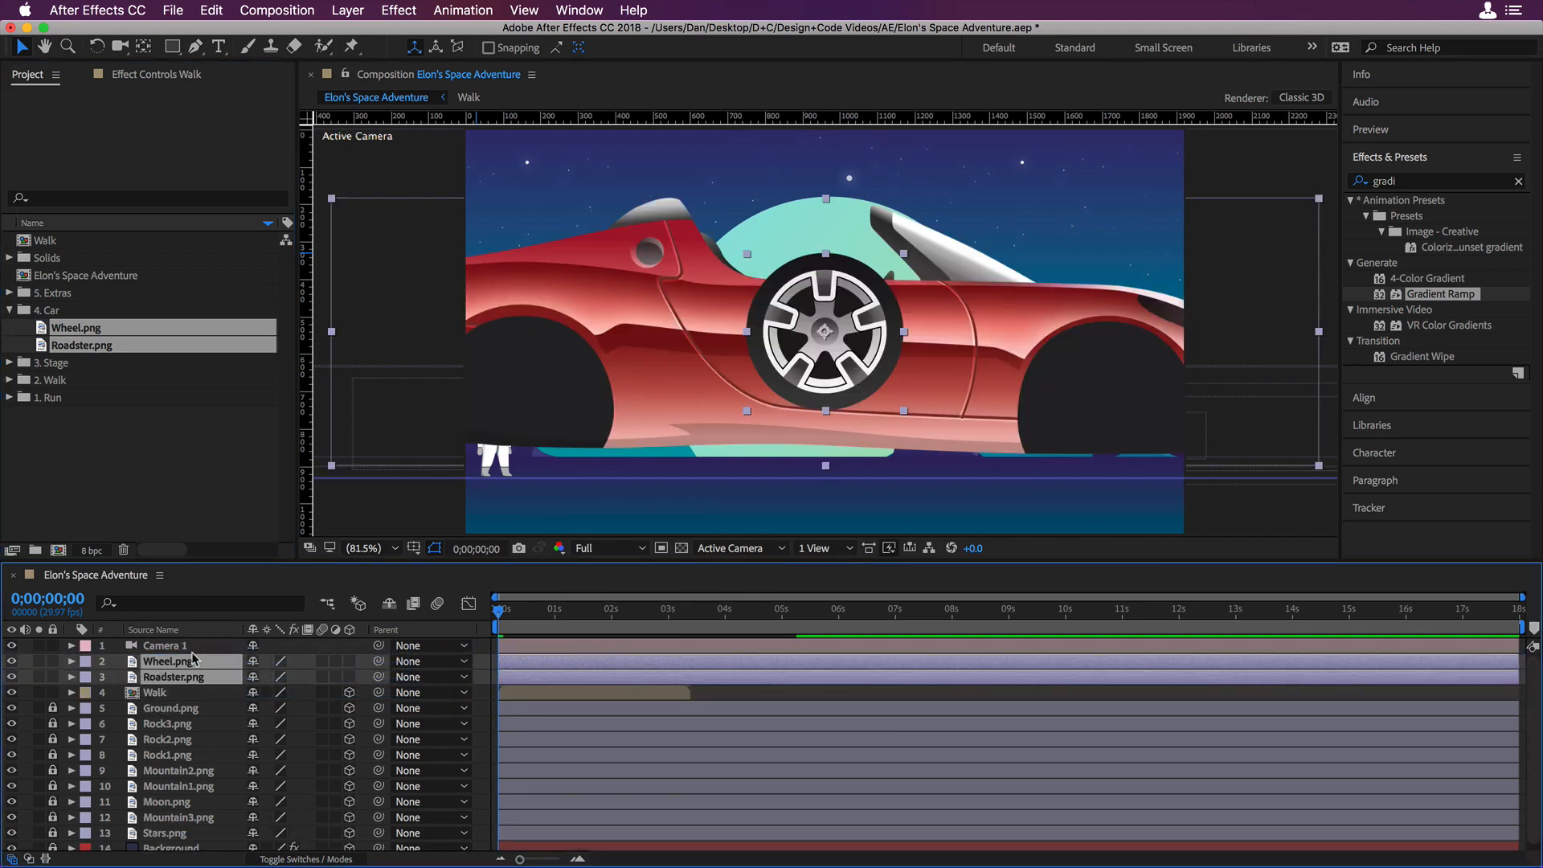
# - Scale both the Wheel.png and Roadster.png layers to 20%
pyautogui.click(70, 666)
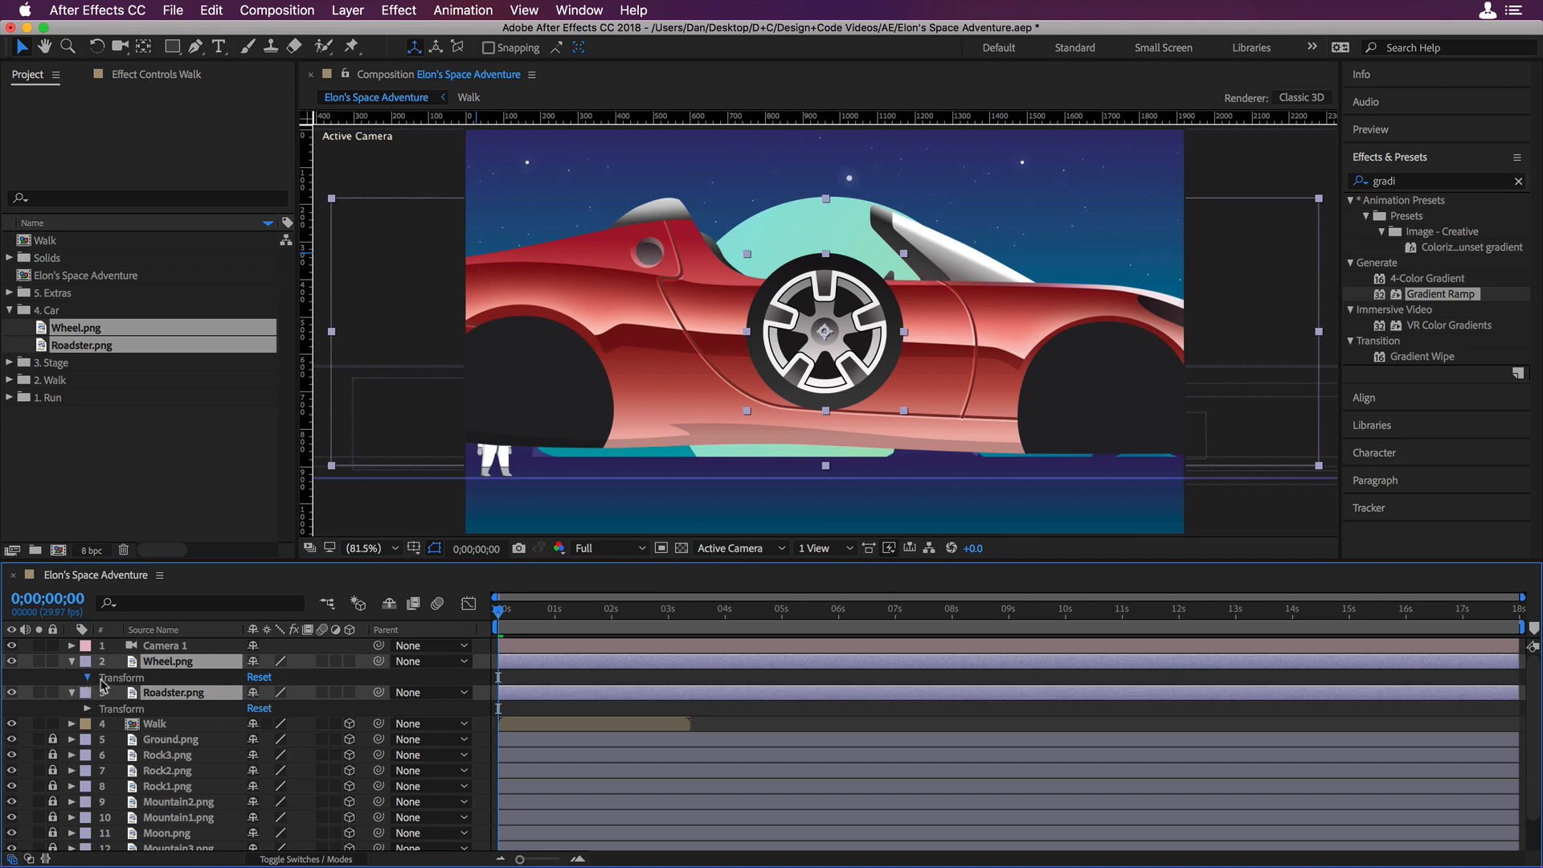
pyautogui.click(87, 678)
pyautogui.click(306, 725)
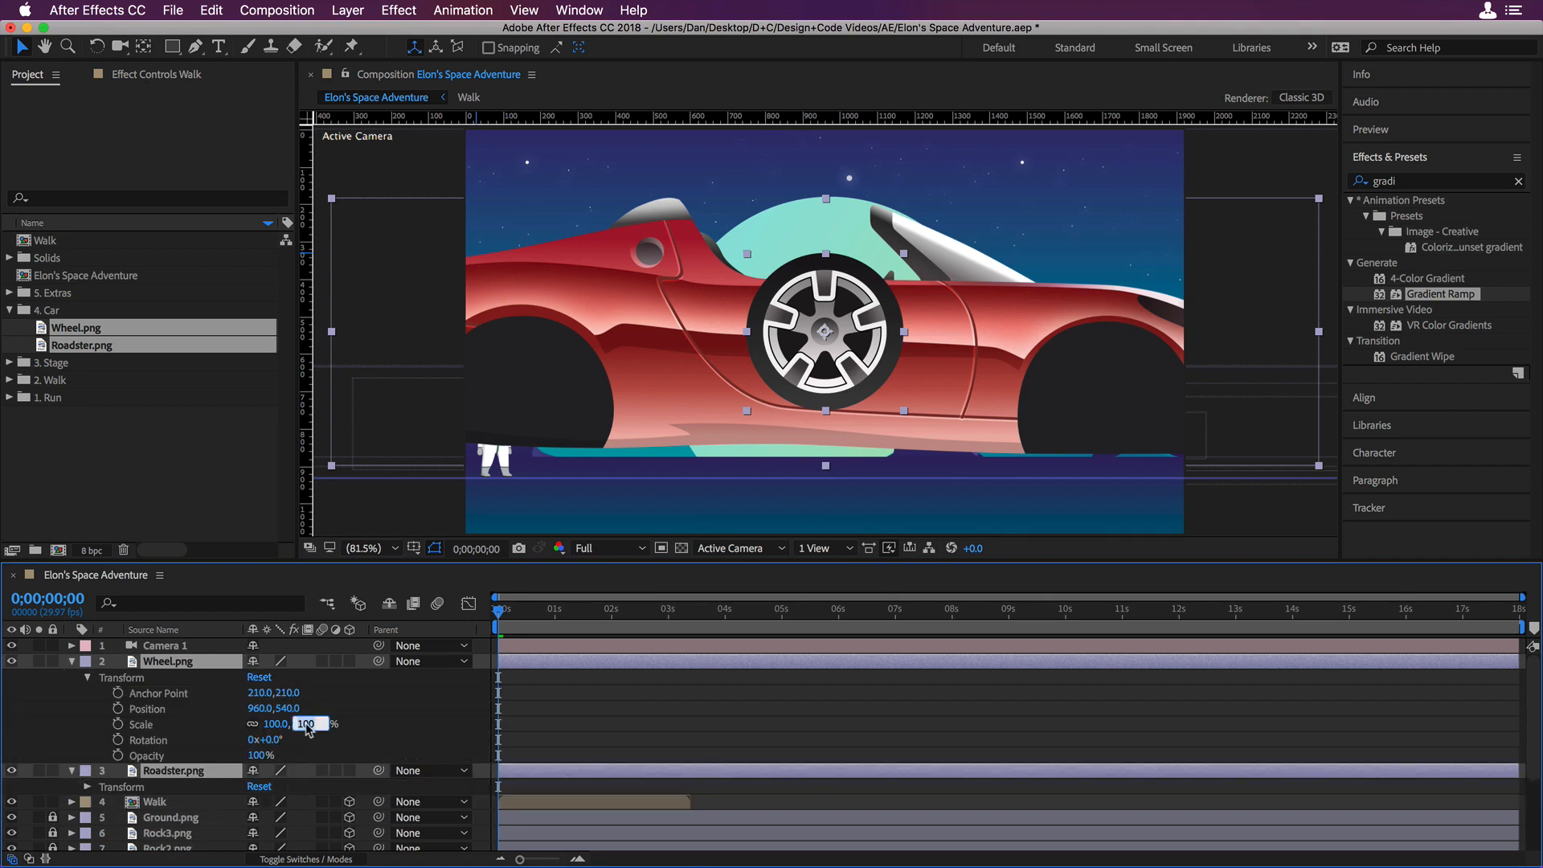
pyautogui.write('20')
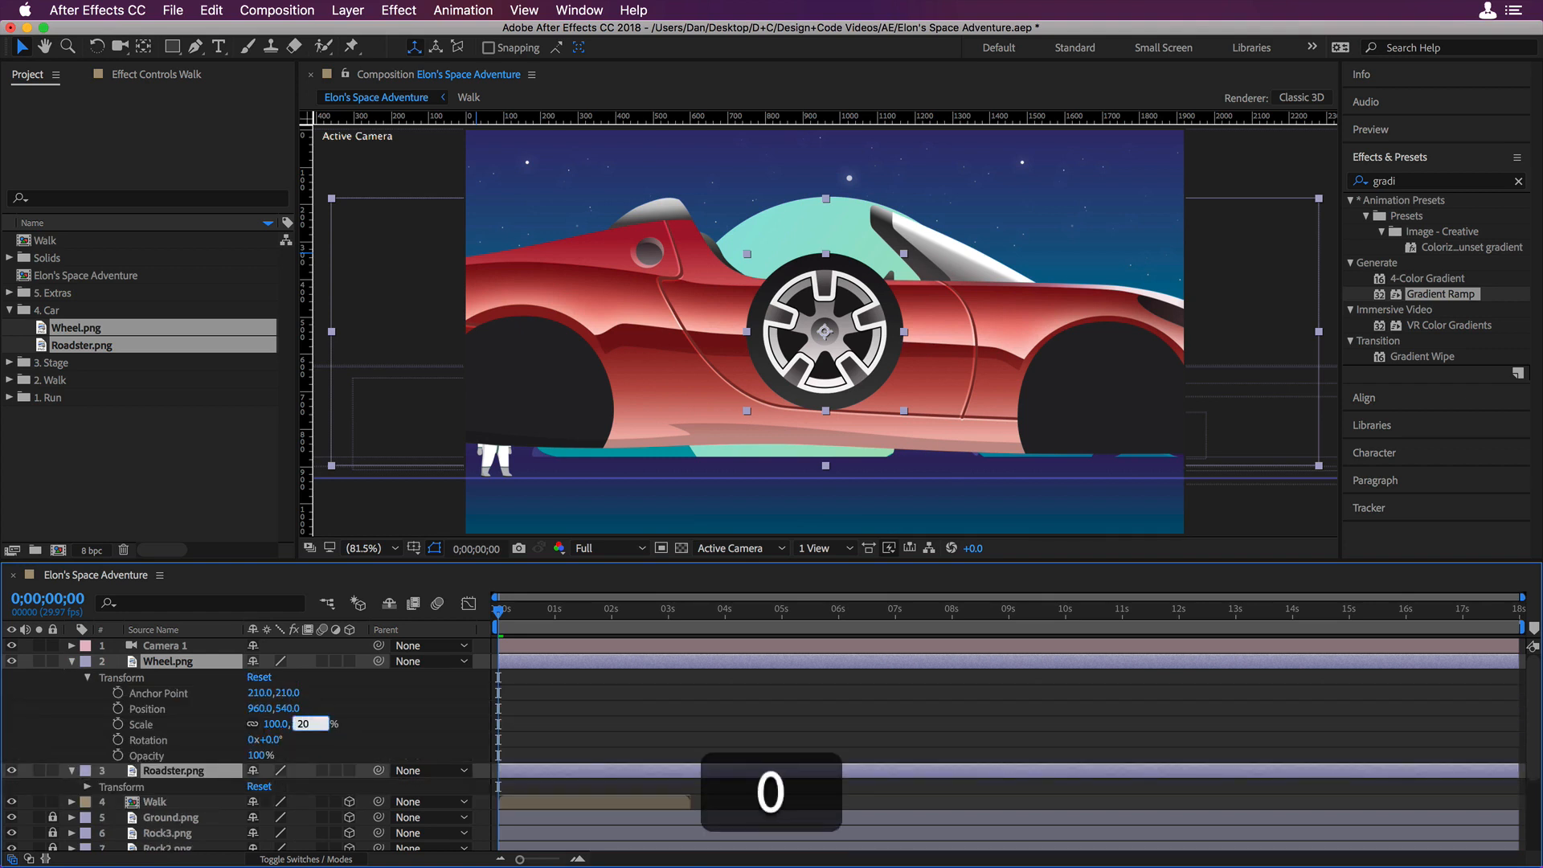
pyautogui.press('Return')
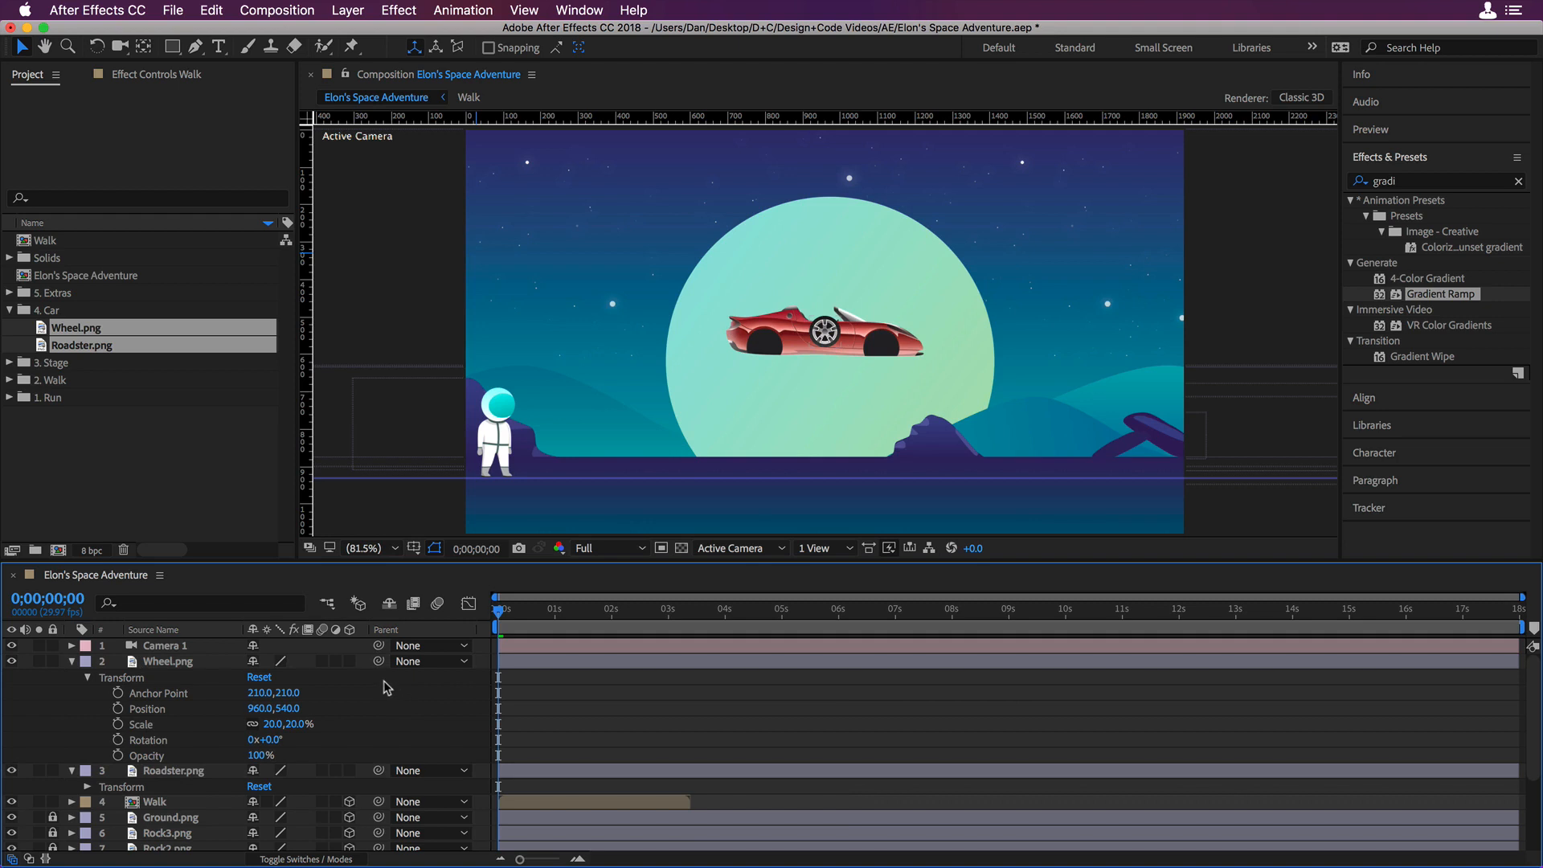
# - Flip the roadster horizontally by setting the Roadster.png scale to -20, 20%
pyautogui.click(88, 788)
pyautogui.scroll(-2, 229, 813)
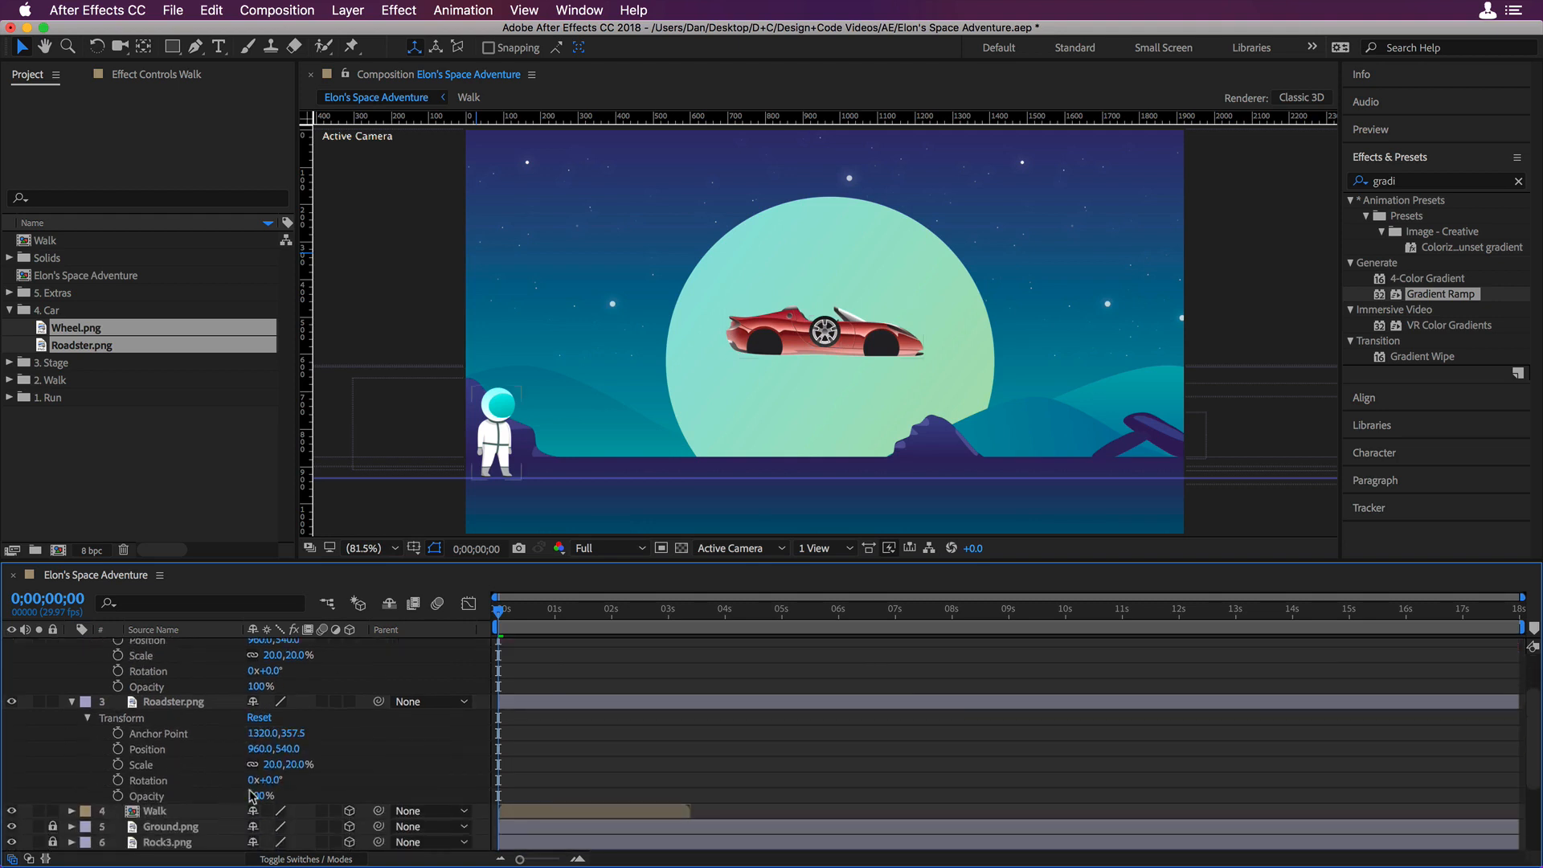
pyautogui.click(268, 768)
pyautogui.write('-')
pyautogui.press('Return')
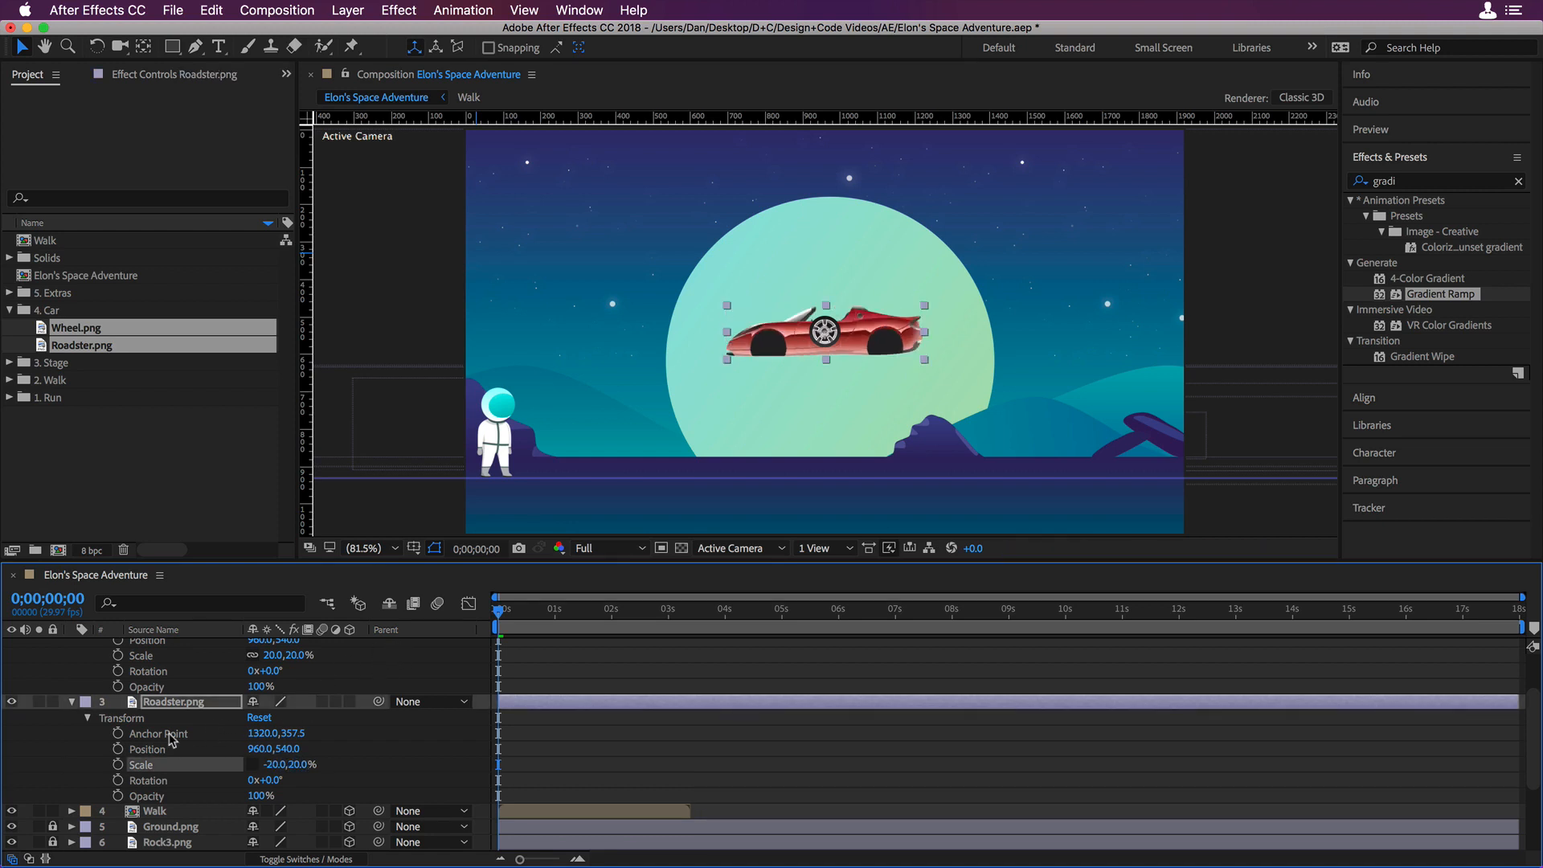
pyautogui.click(89, 718)
# - Make Wheel.png and Roadster.png 3D layers and lower the roadster onto the ground, just above the guide
pyautogui.scroll(3, 308, 705)
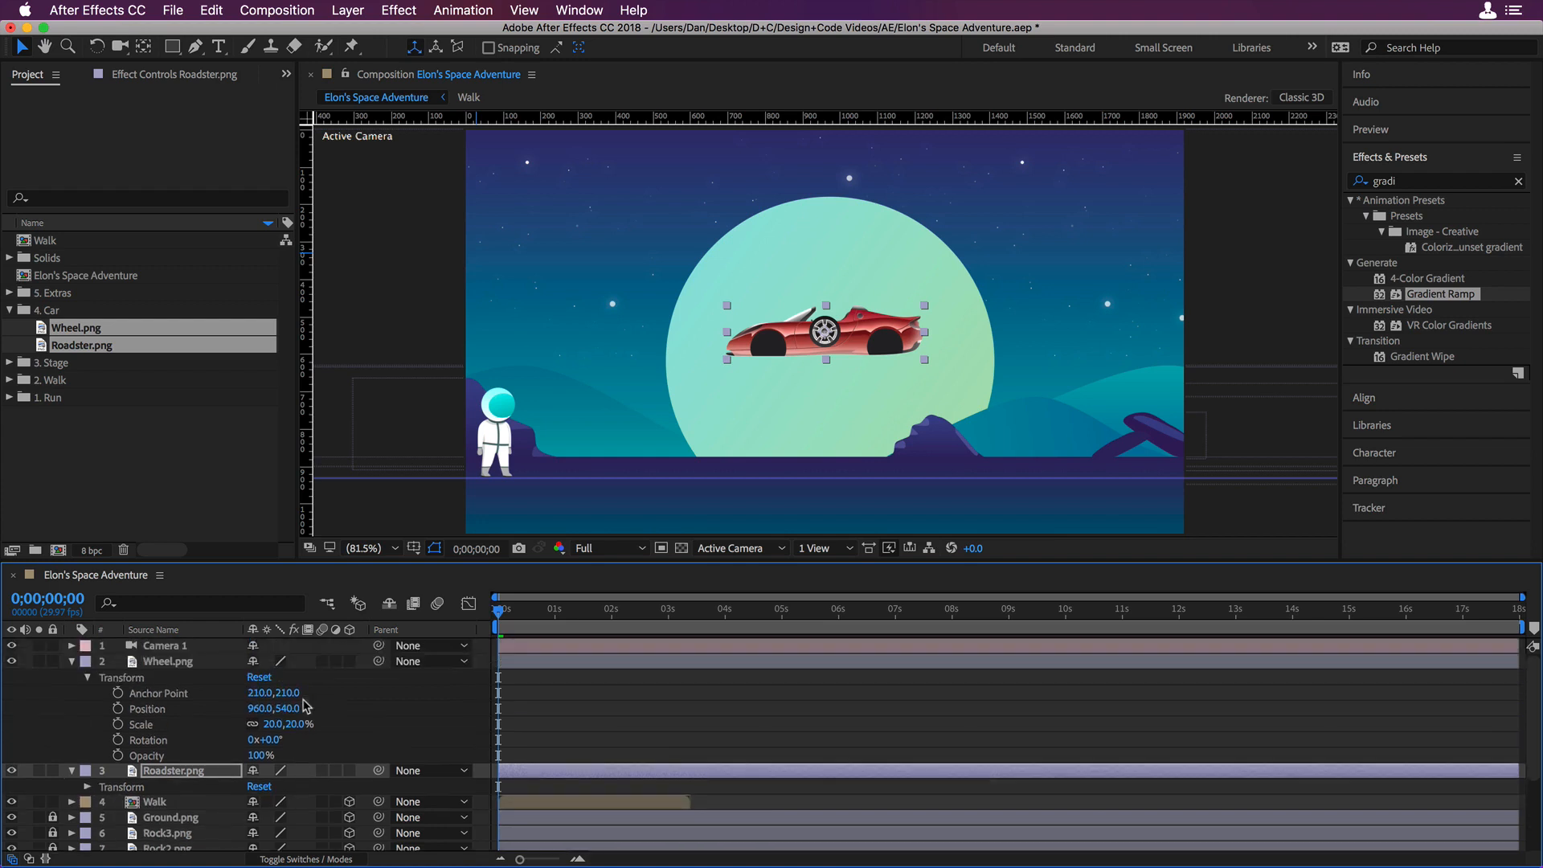
pyautogui.click(350, 661)
pyautogui.scroll(-5, 361, 748)
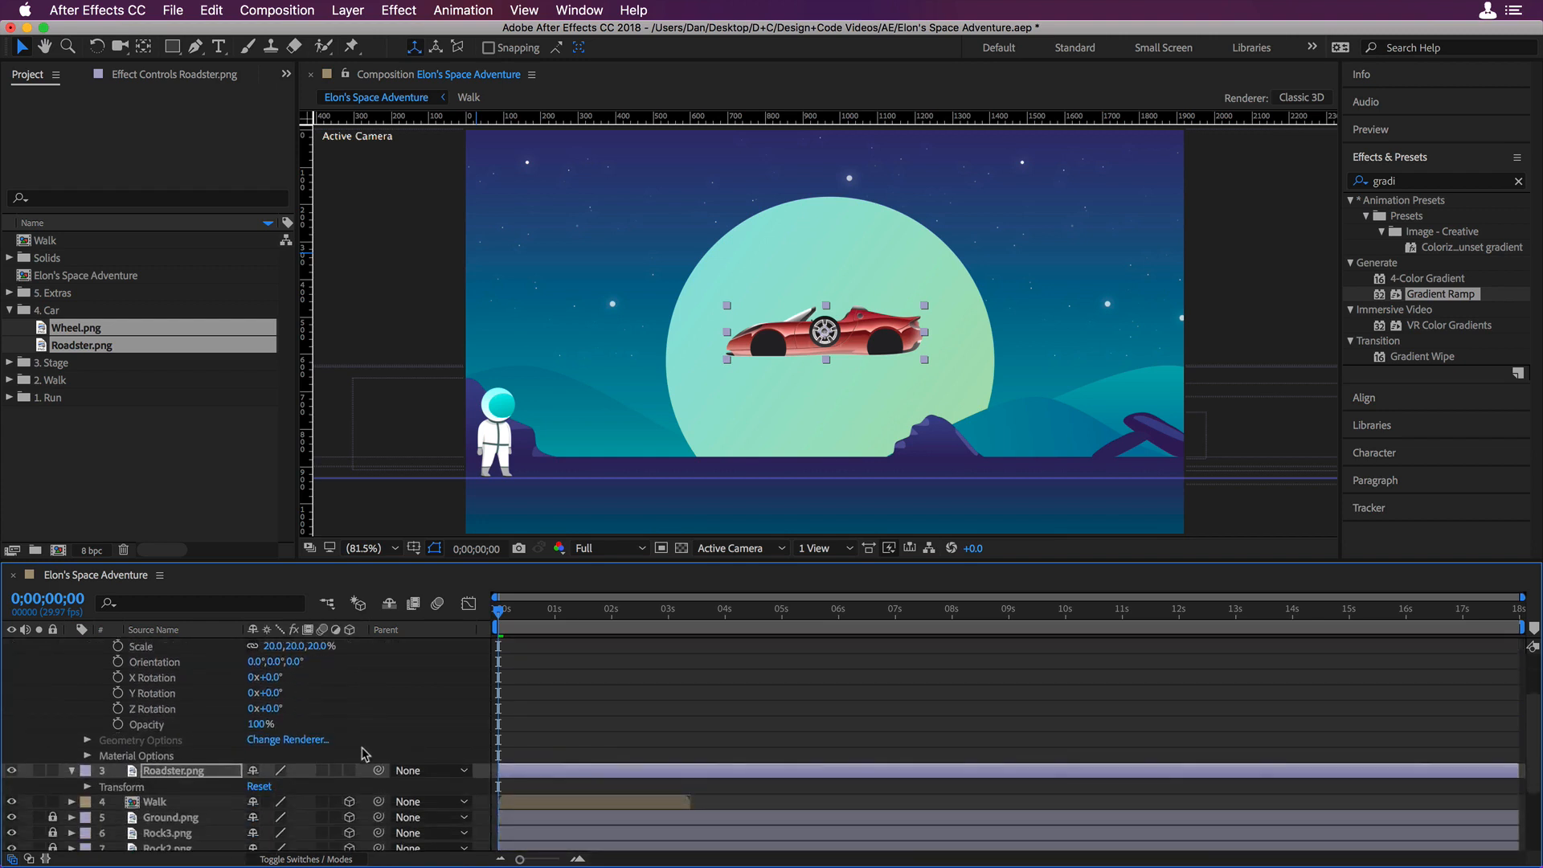
pyautogui.click(350, 709)
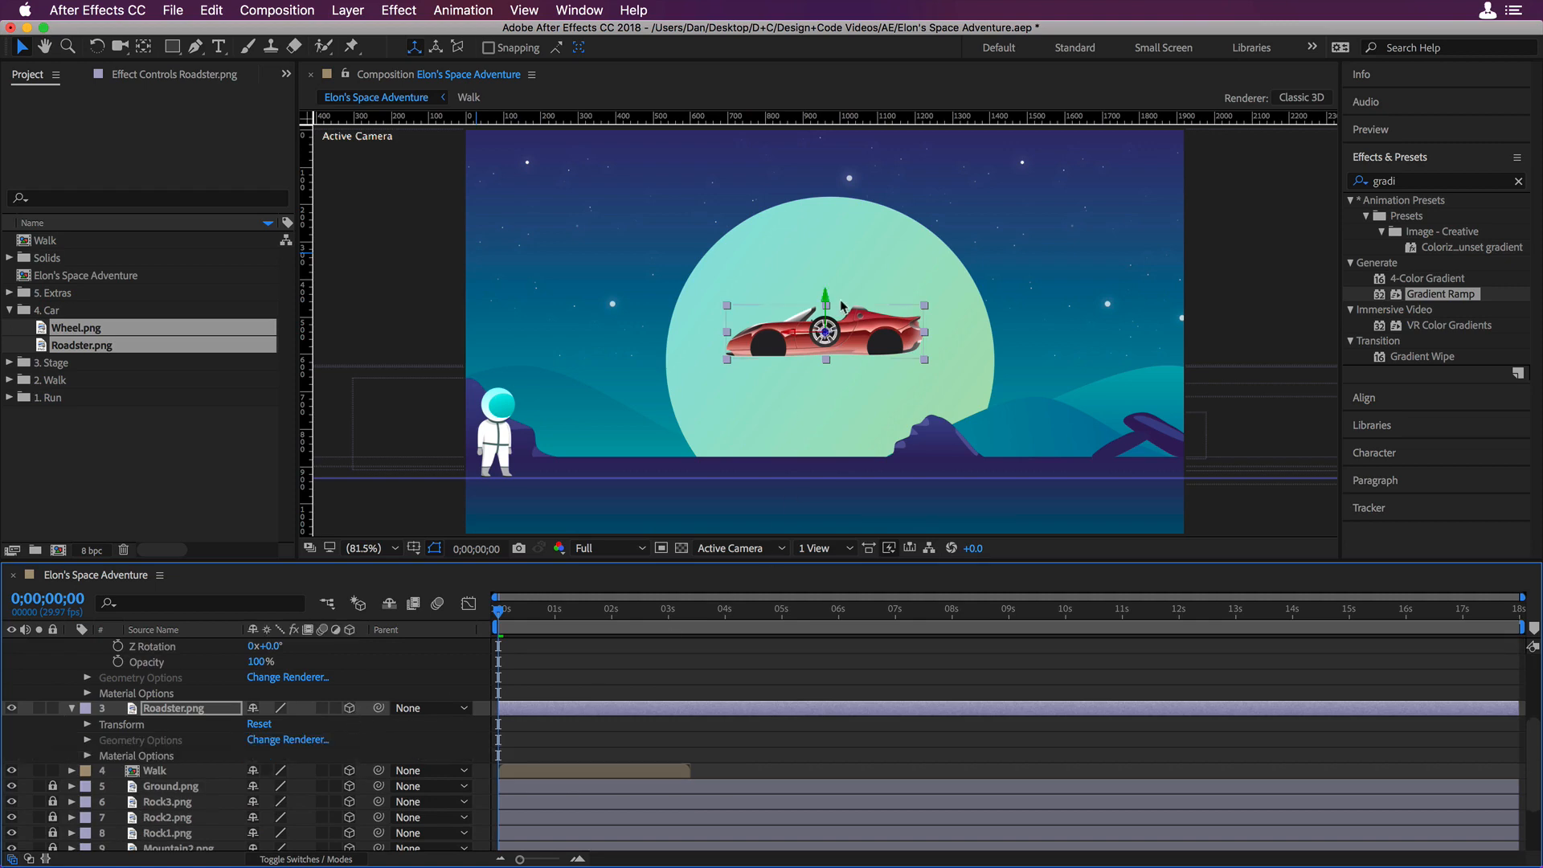
pyautogui.moveTo(828, 304); pyautogui.dragTo(839, 414)
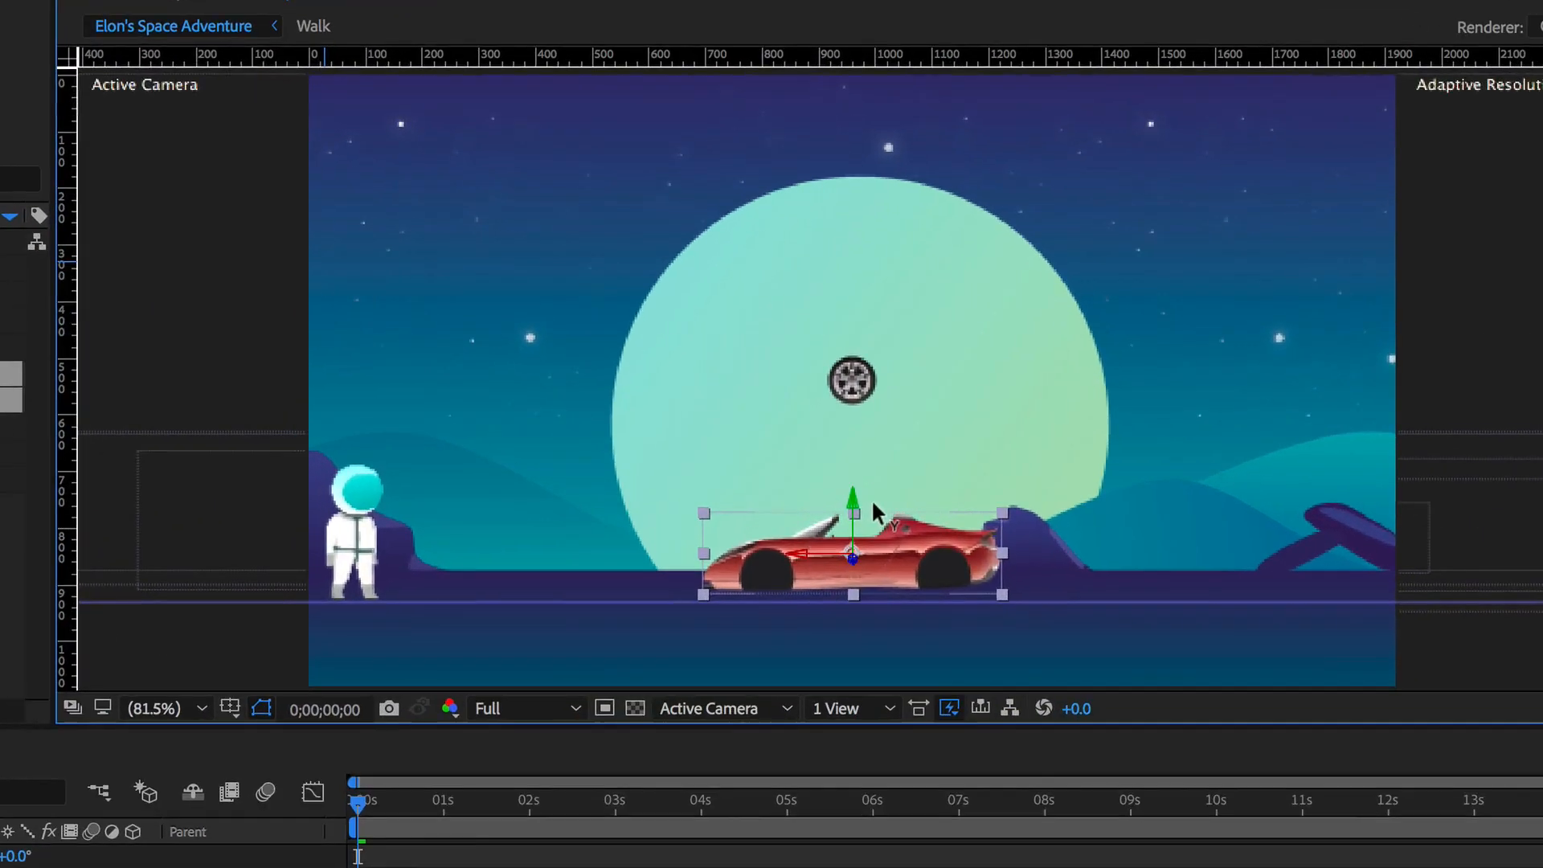
pyautogui.moveTo(873, 497); pyautogui.dragTo(874, 504)
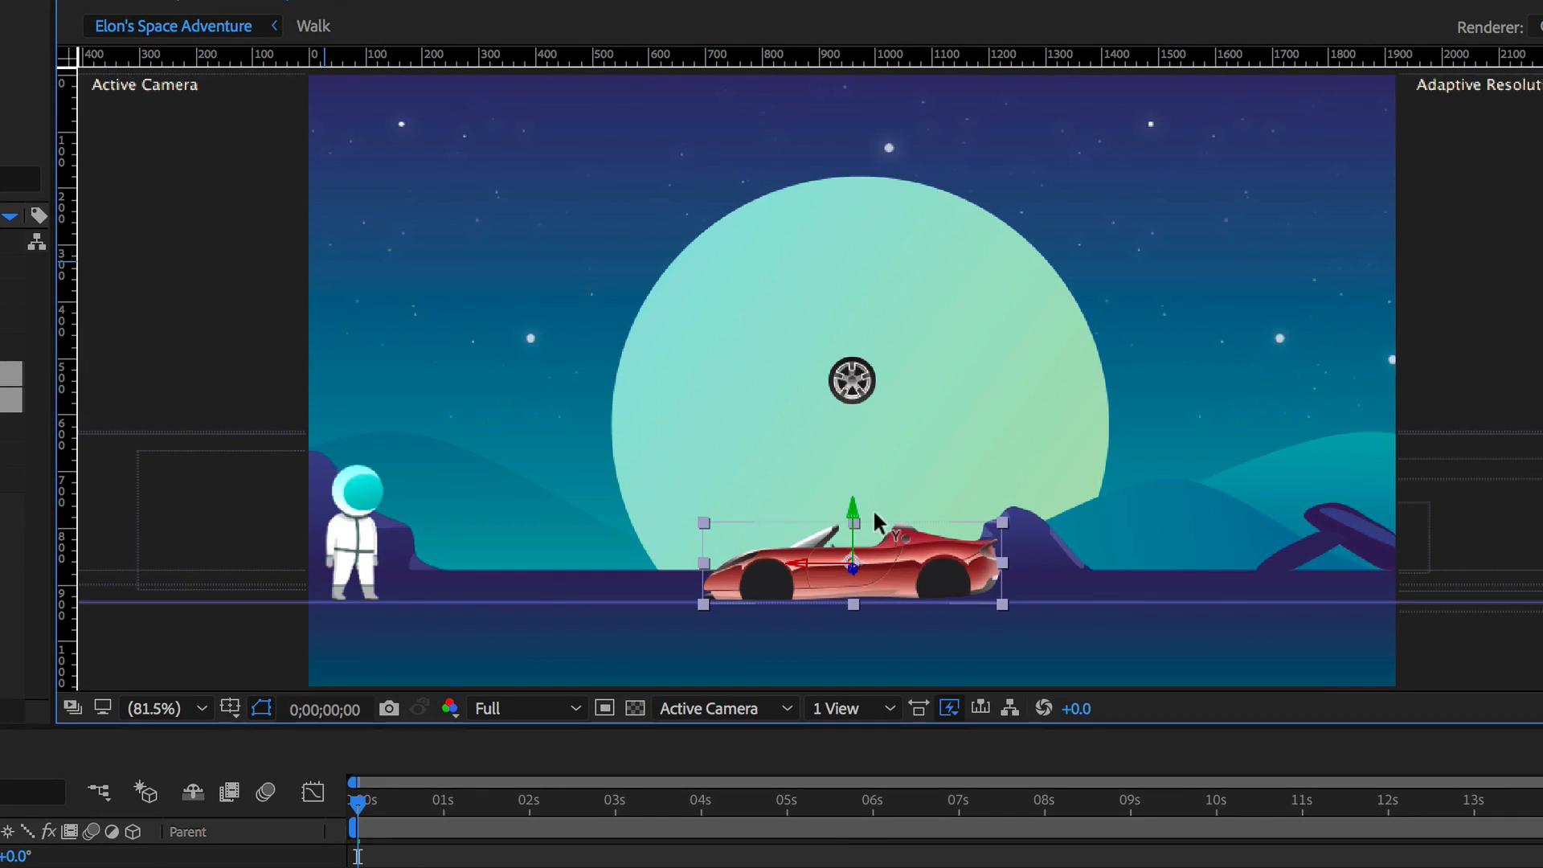
# - Move the wheel into the roadster's front wheel arch, with the tyre's bottom edge near the guide
pyautogui.click(854, 390)
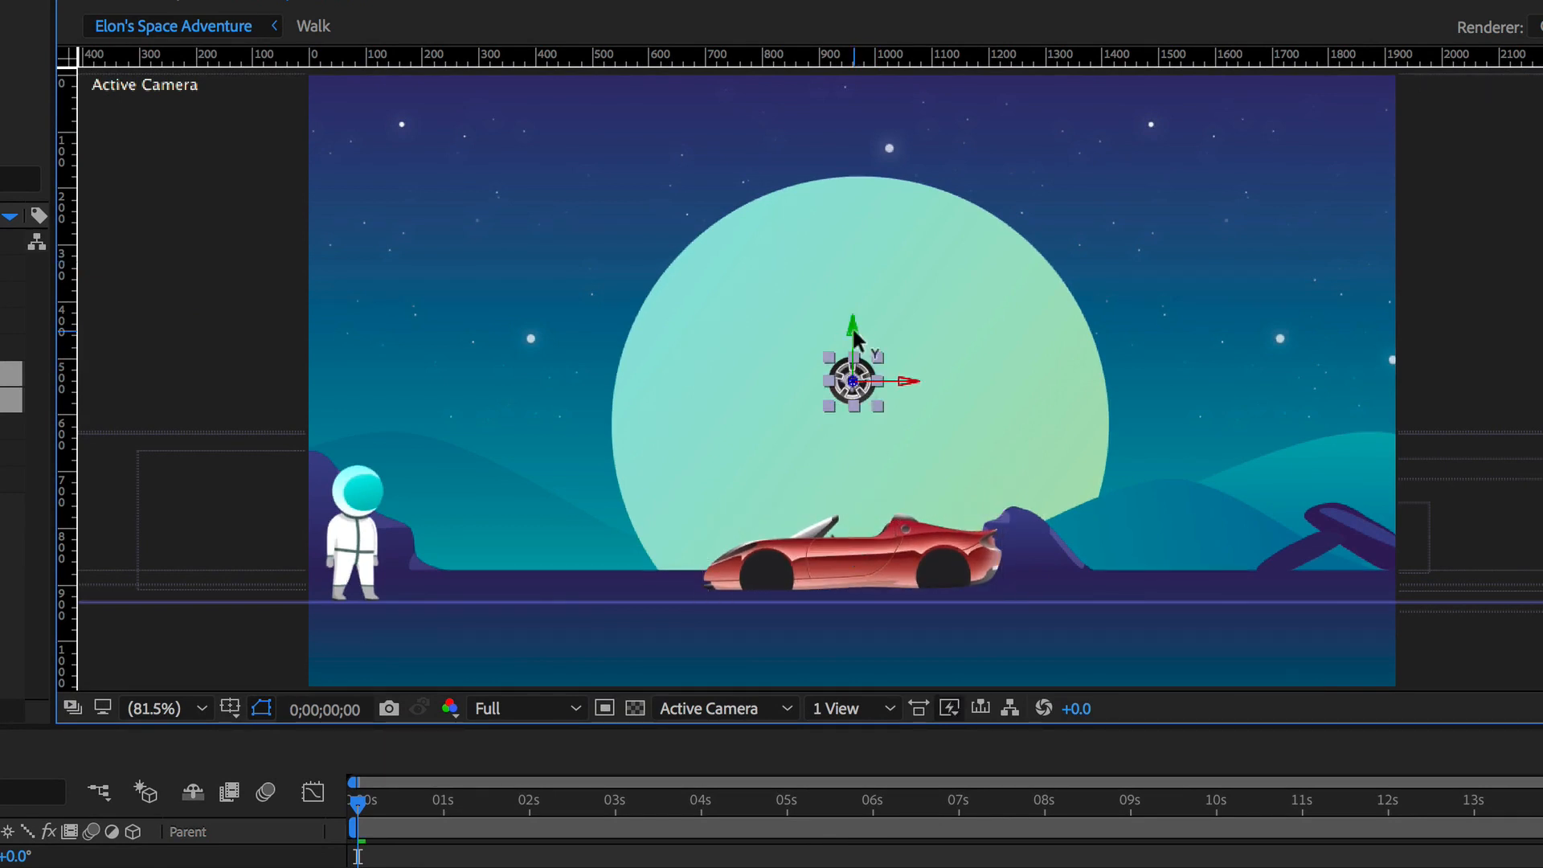
pyautogui.moveTo(859, 402); pyautogui.dragTo(886, 28)
pyautogui.scroll(2, 795, 567)
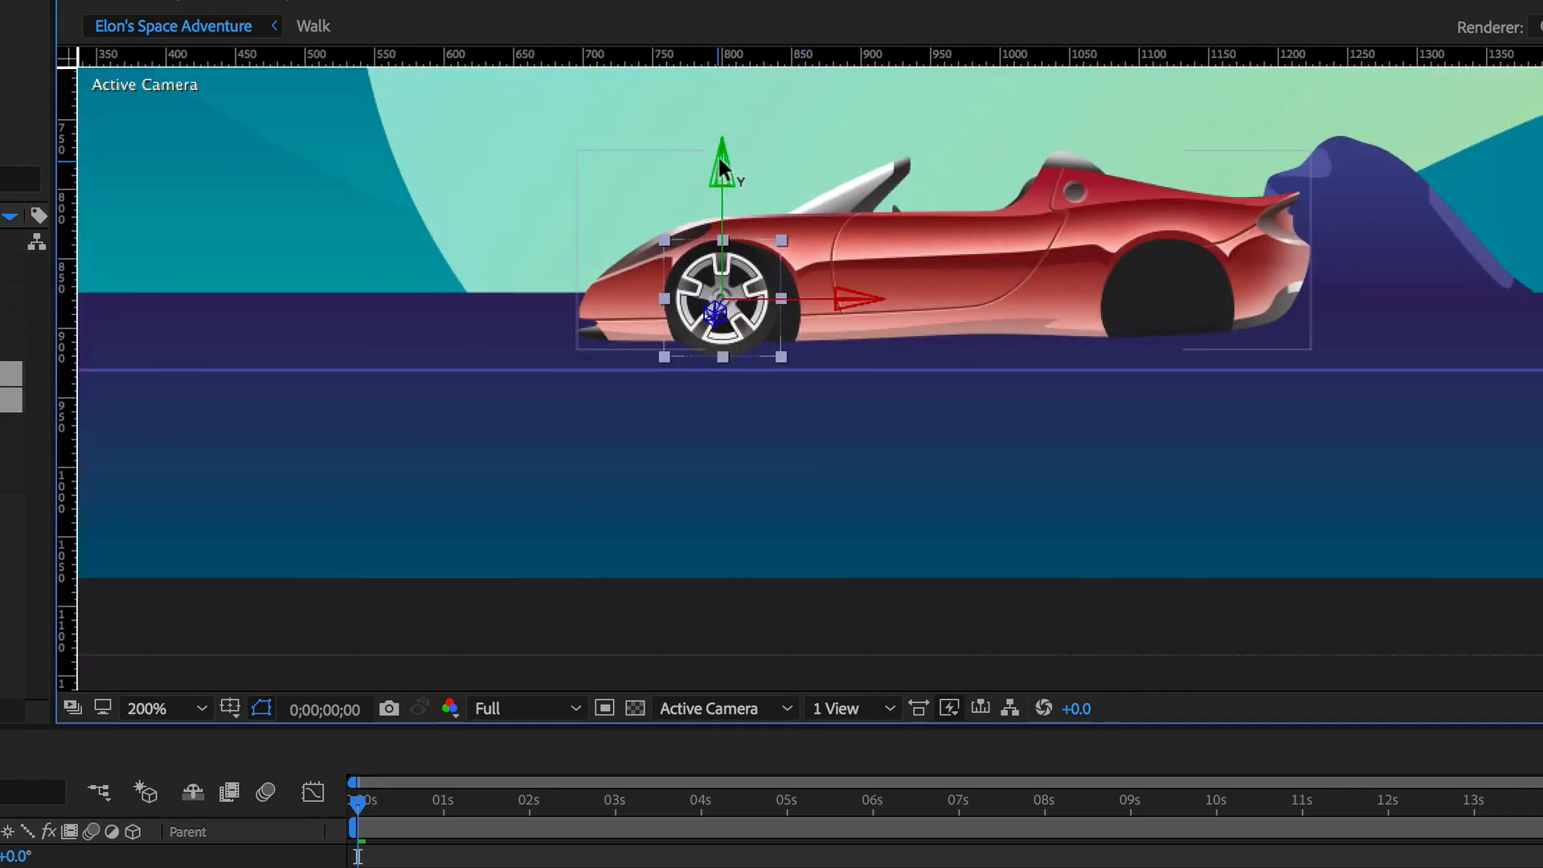
pyautogui.moveTo(723, 189)
pyautogui.mouseDown()
pyautogui.moveTo(728, 201)
pyautogui.moveTo(731, 183)
pyautogui.mouseUp()
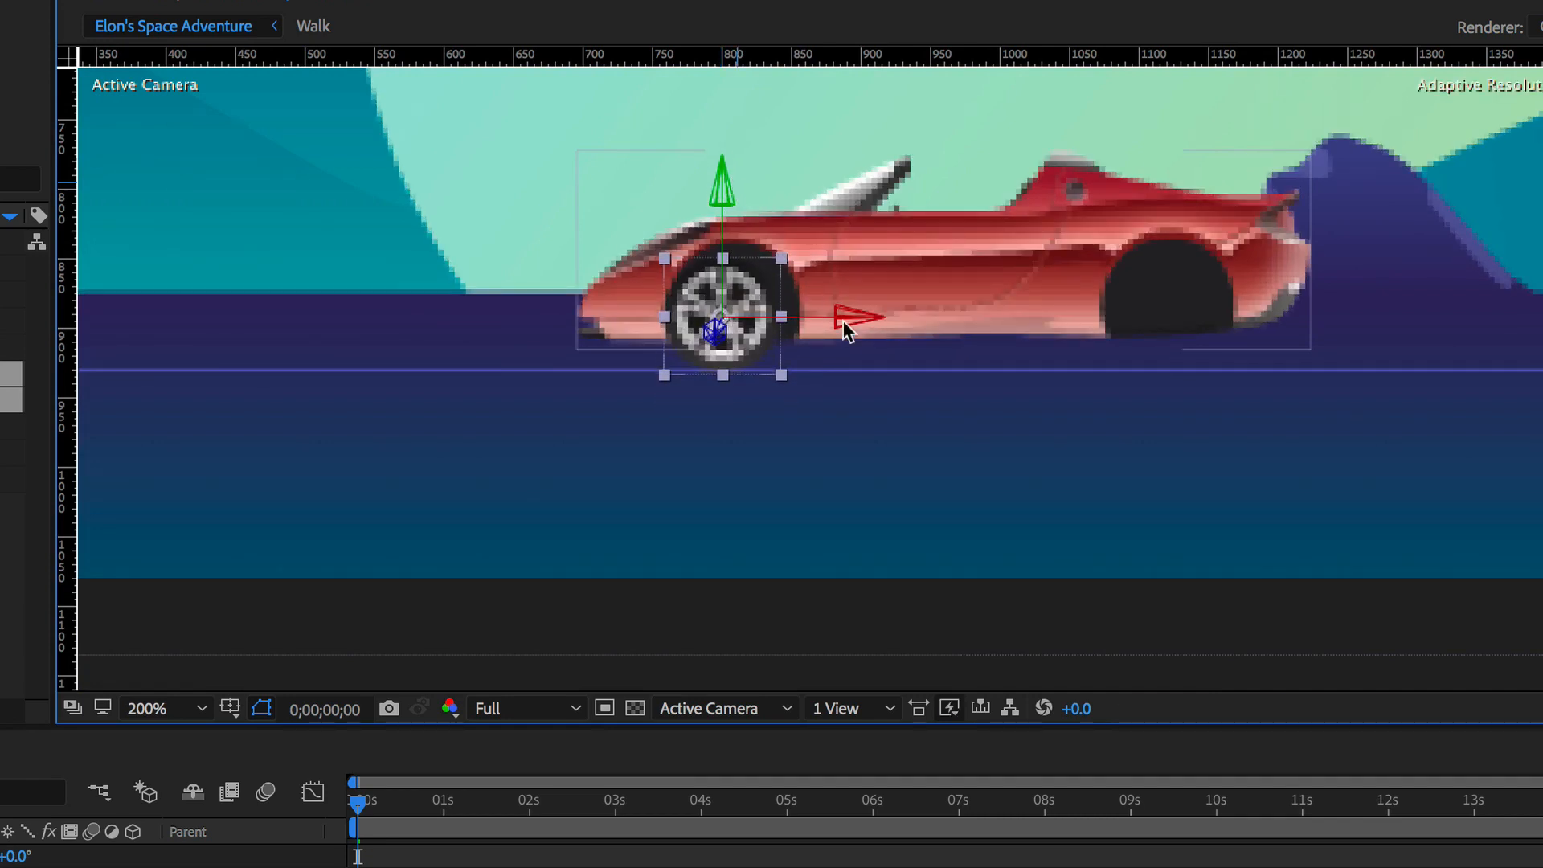
pyautogui.moveTo(855, 315); pyautogui.dragTo(870, 315)
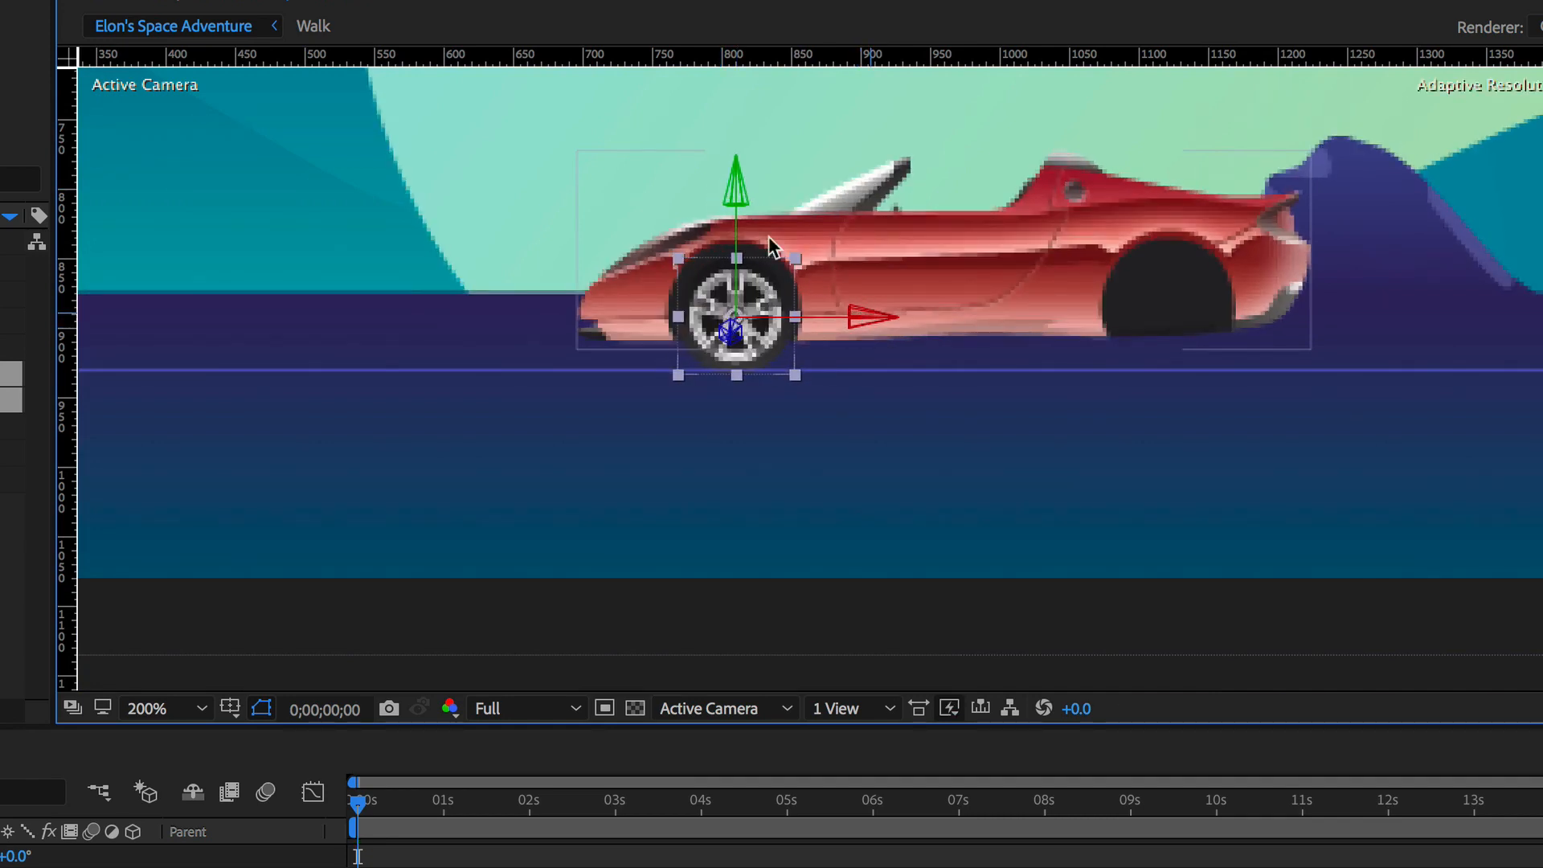
# - Nudge the wheel slightly up and sideways to centre it in the roadster's front wheel arch
pyautogui.moveTo(733, 191); pyautogui.dragTo(731, 172)
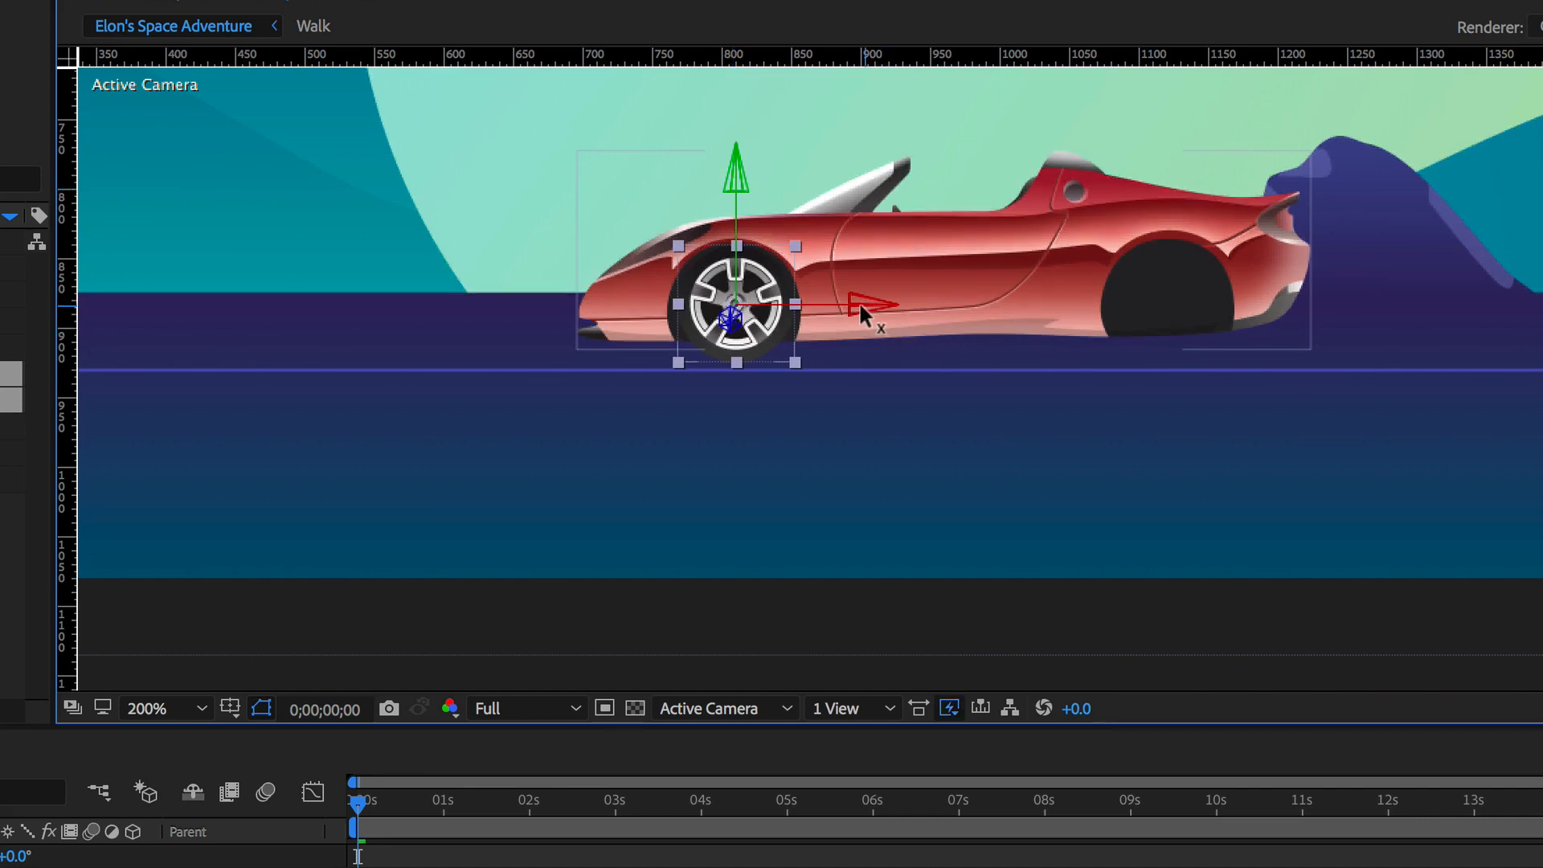
pyautogui.moveTo(860, 306); pyautogui.dragTo(860, 302)
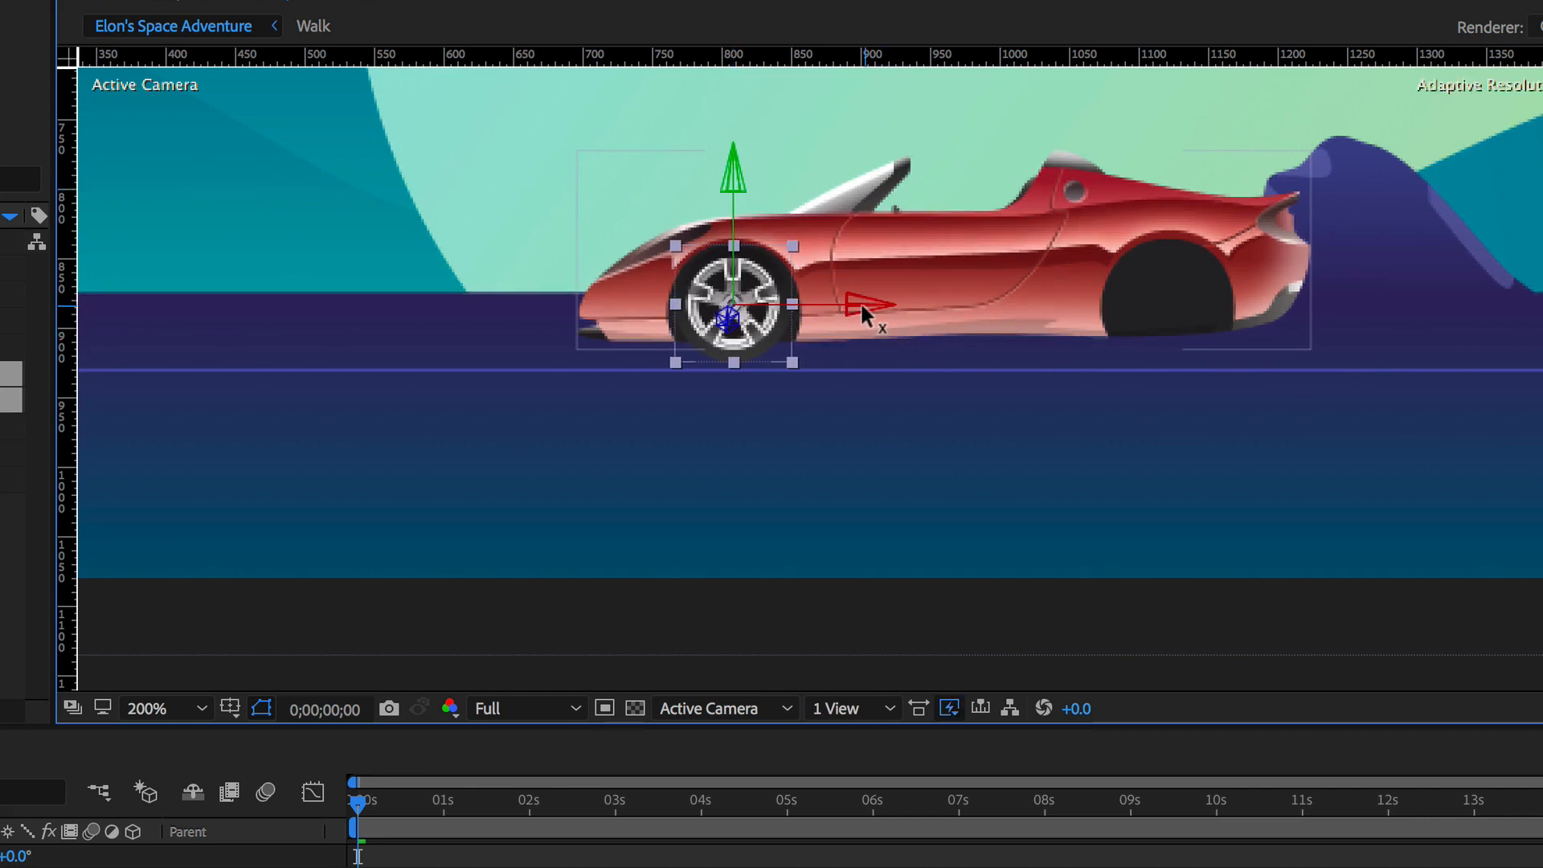
pyautogui.click(978, 456)
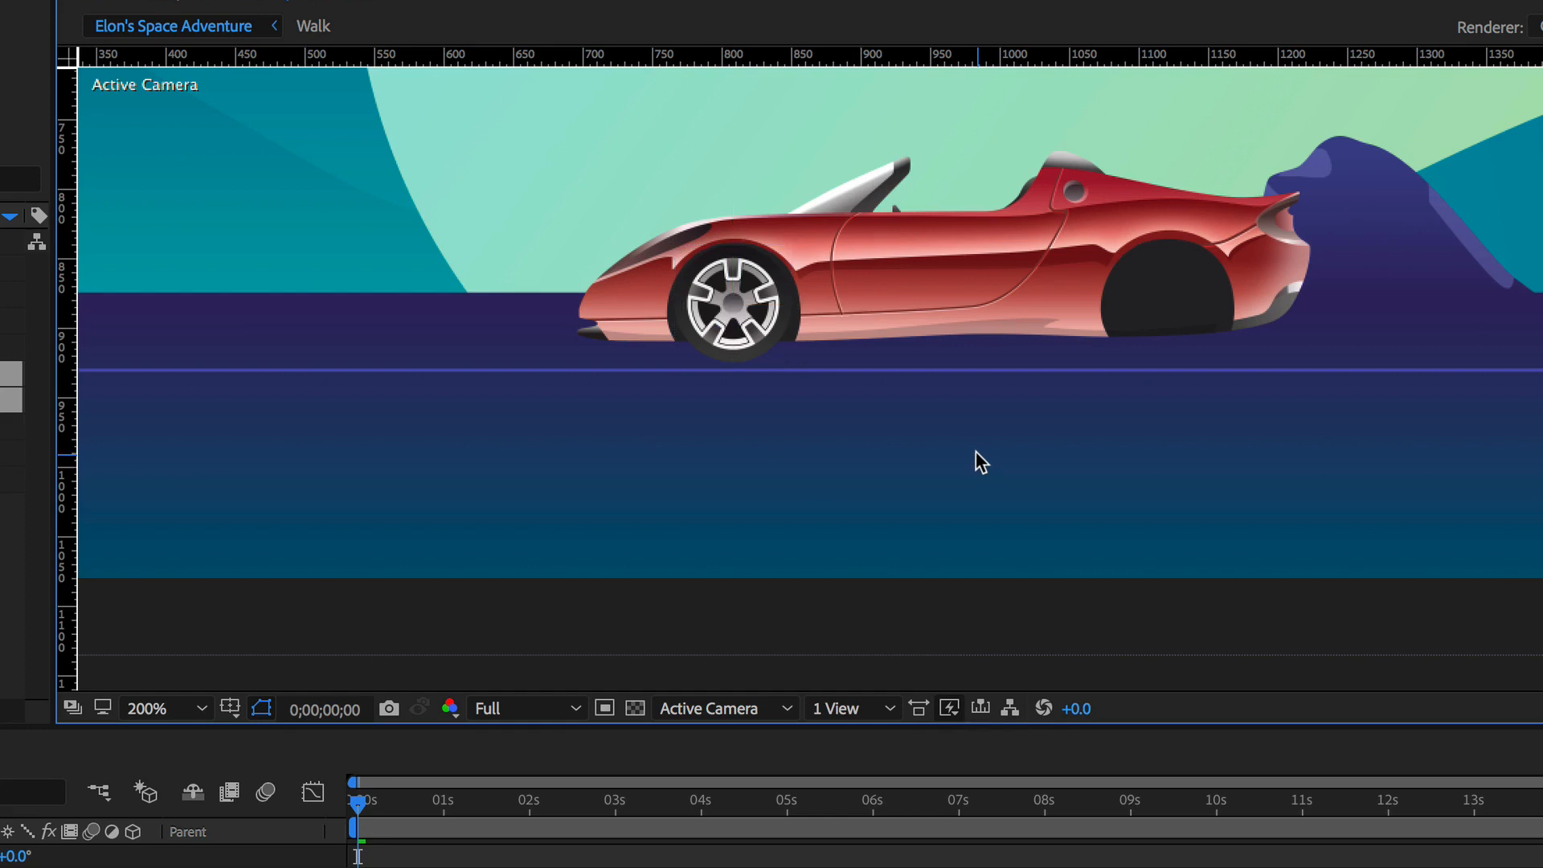
# - Move the roadster and its wheel together to the scene's right edge, leaving only the car's front end in frame
pyautogui.click(876, 270)
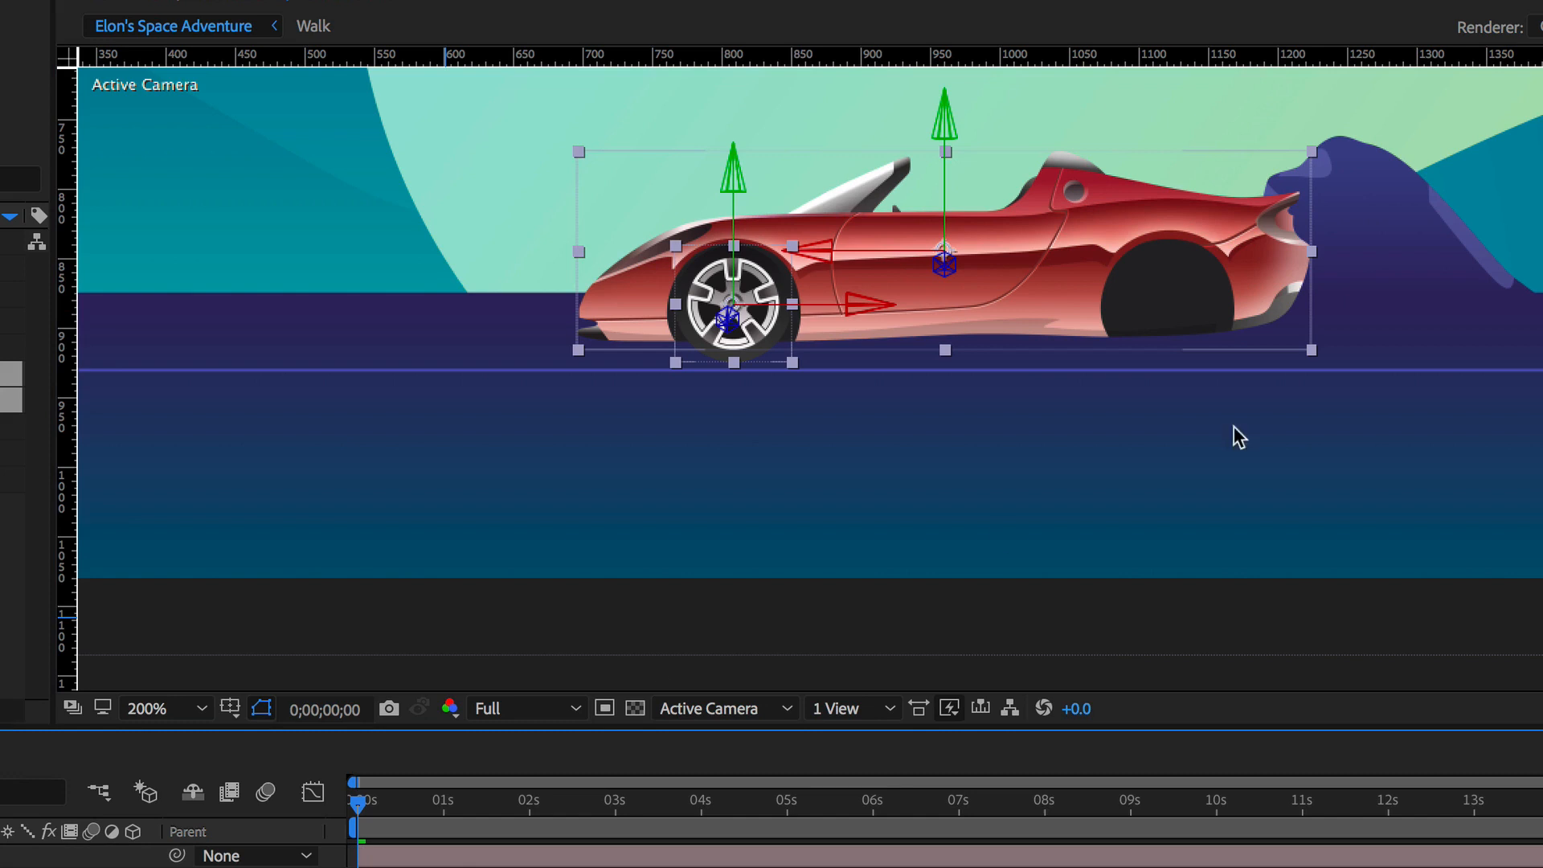
pyautogui.click(200, 711)
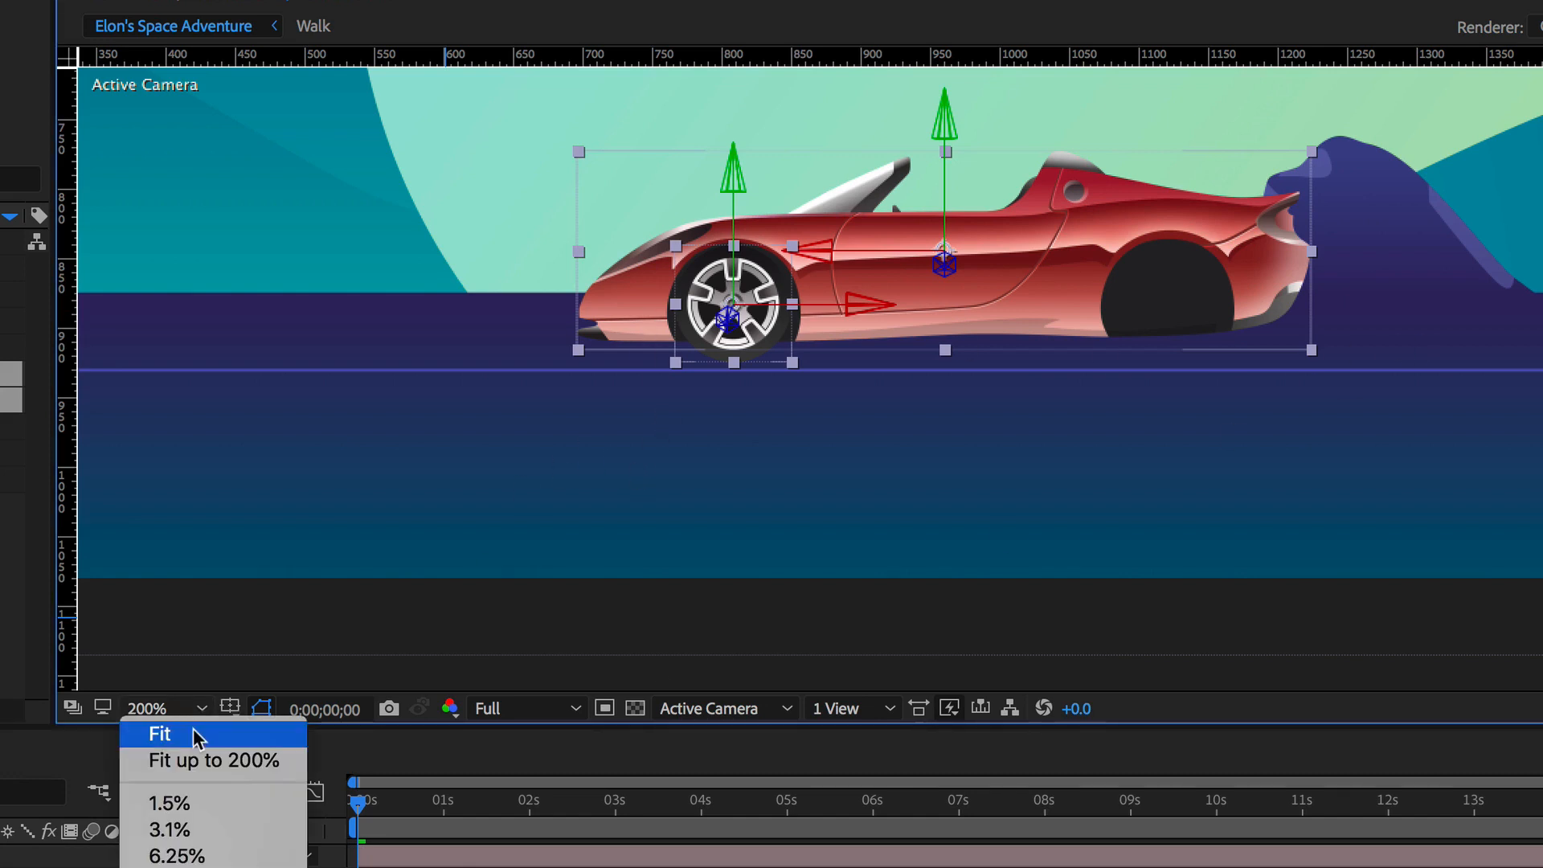
pyautogui.click(197, 735)
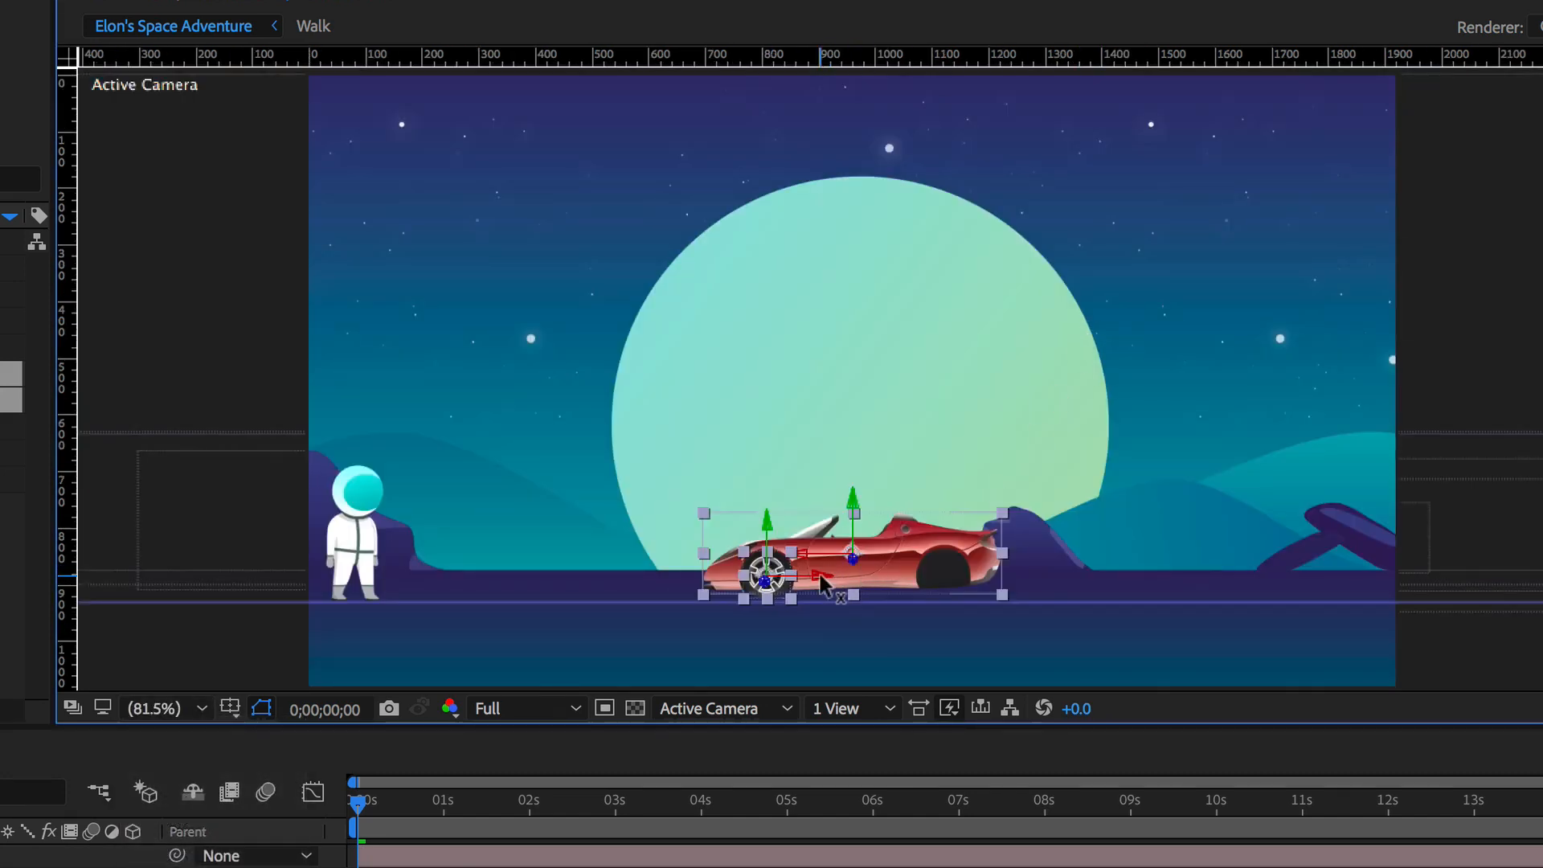
pyautogui.moveTo(824, 585); pyautogui.dragTo(72, 0)
# - Lower the roadster and wheel together until the bottom of the tyre rests on the horizontal ground guide
pyautogui.click(1411, 605)
pyautogui.scroll(3, 1357, 572)
pyautogui.moveTo(1274, 402); pyautogui.dragTo(304, 61)
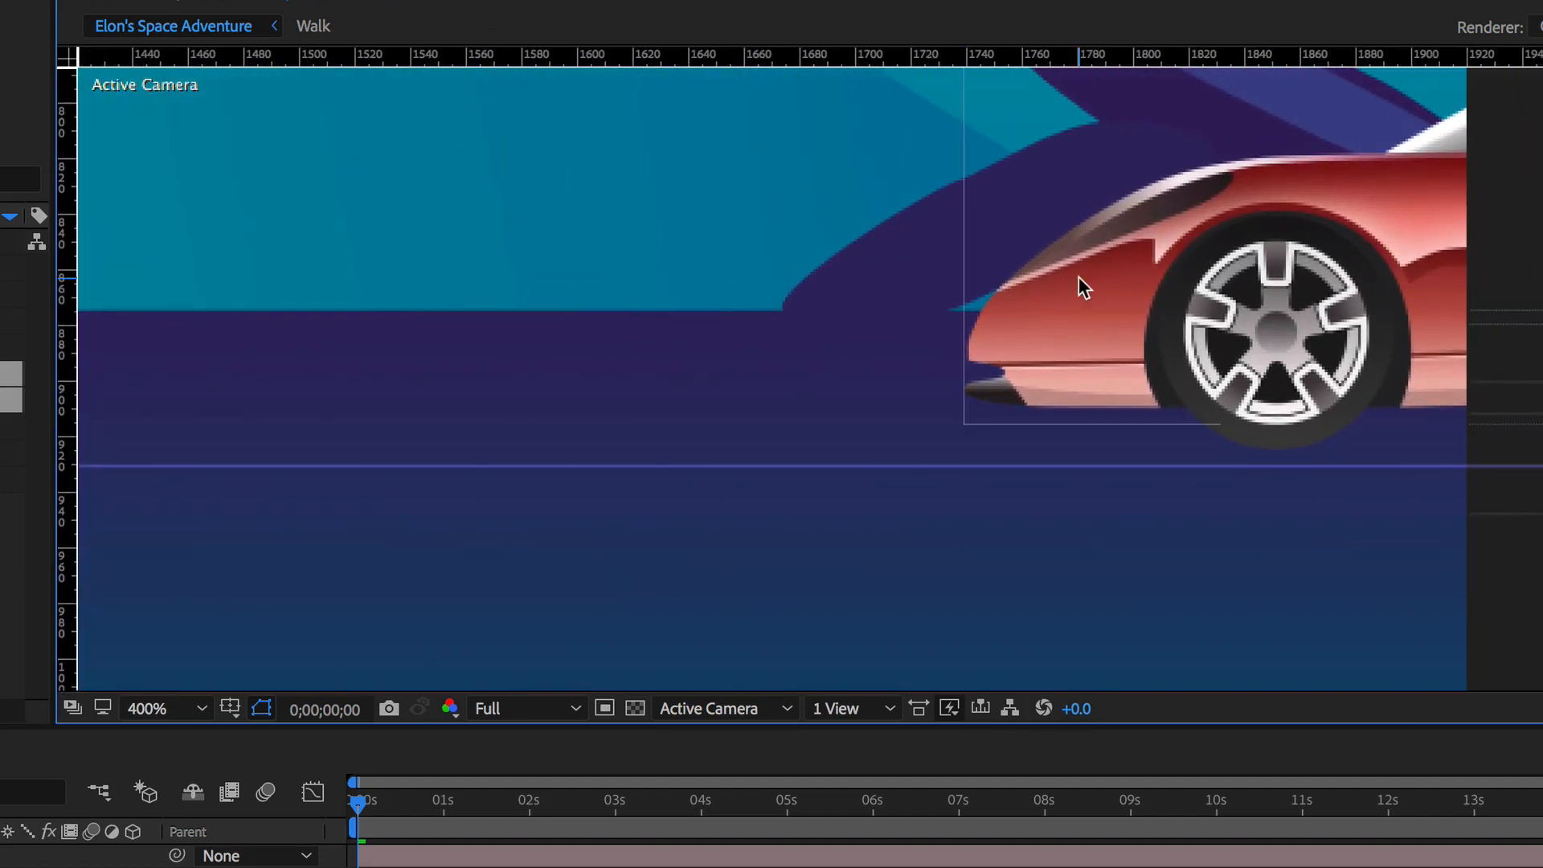
pyautogui.click(1144, 322)
pyautogui.keyDown('shift'); pyautogui.click(1300, 326); pyautogui.keyUp('shift')
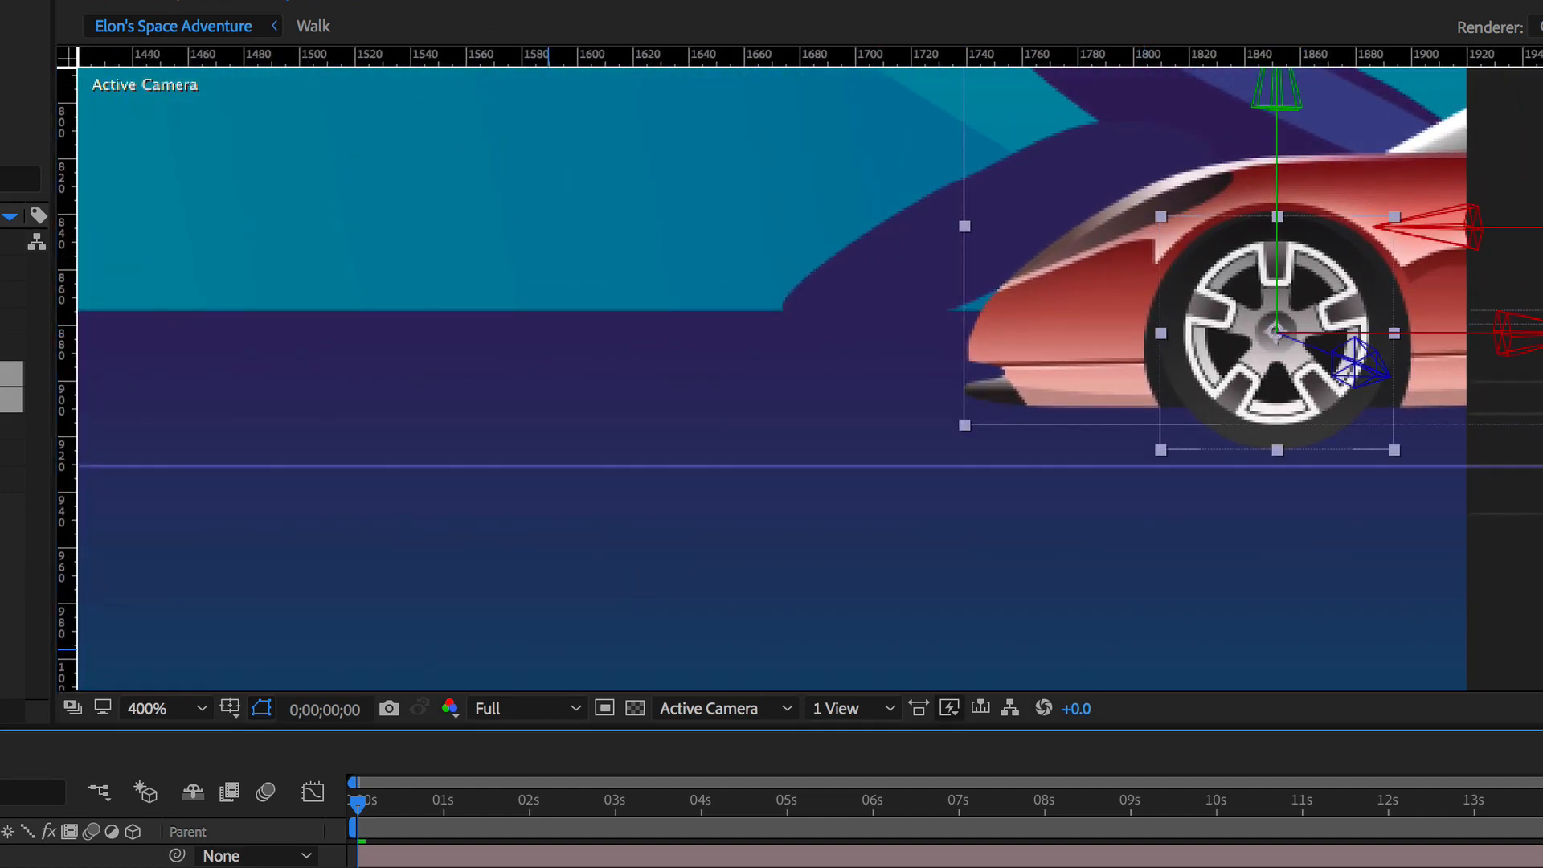
pyautogui.moveTo(1279, 102); pyautogui.dragTo(1276, 104)
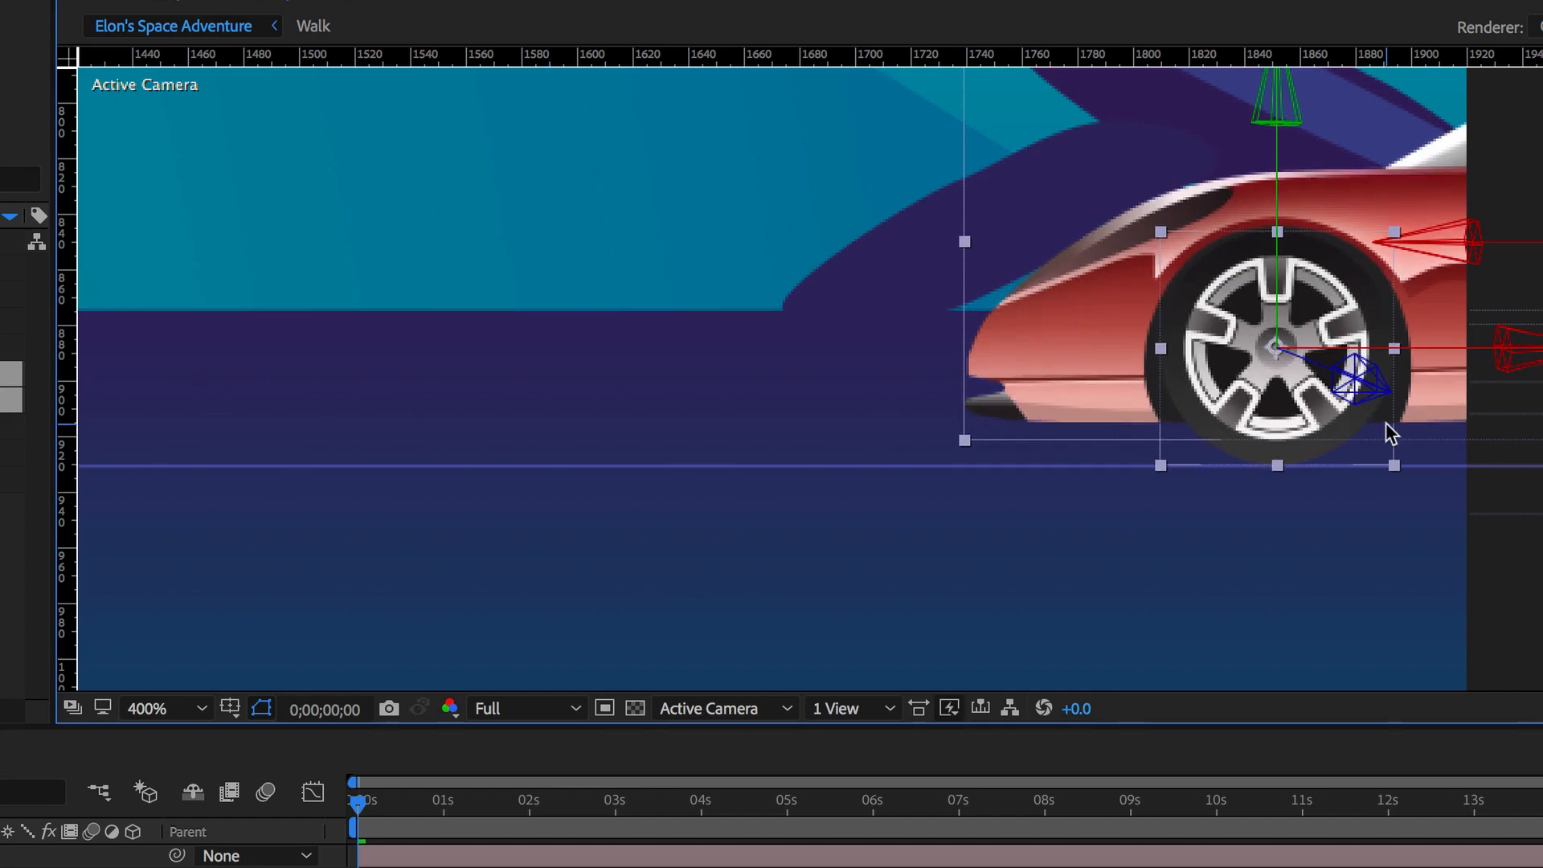
pyautogui.press('super+shift+a')
pyautogui.click(210, 710)
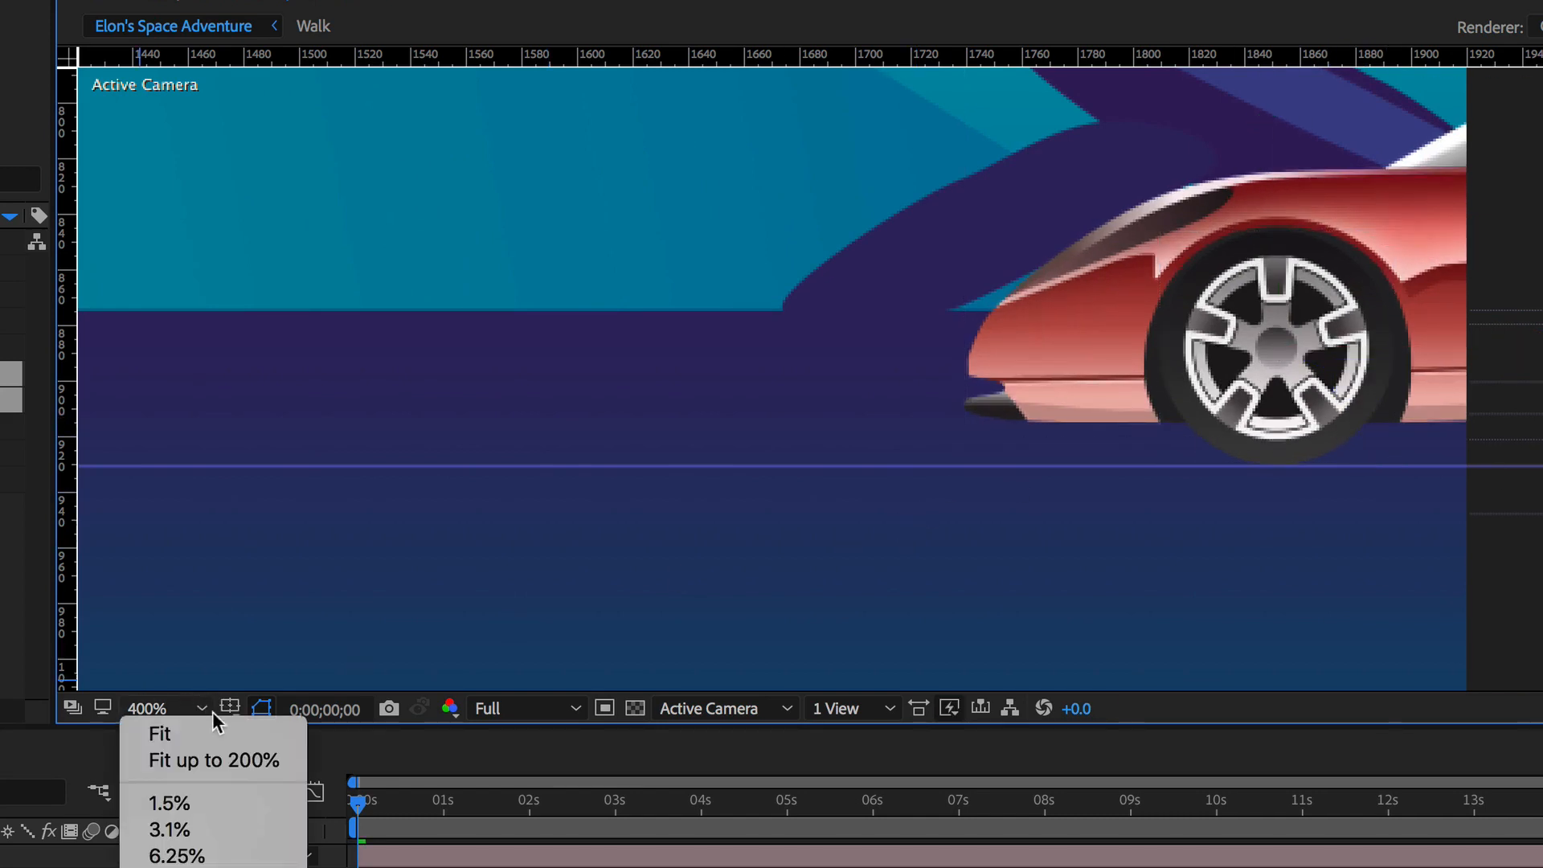
pyautogui.click(209, 731)
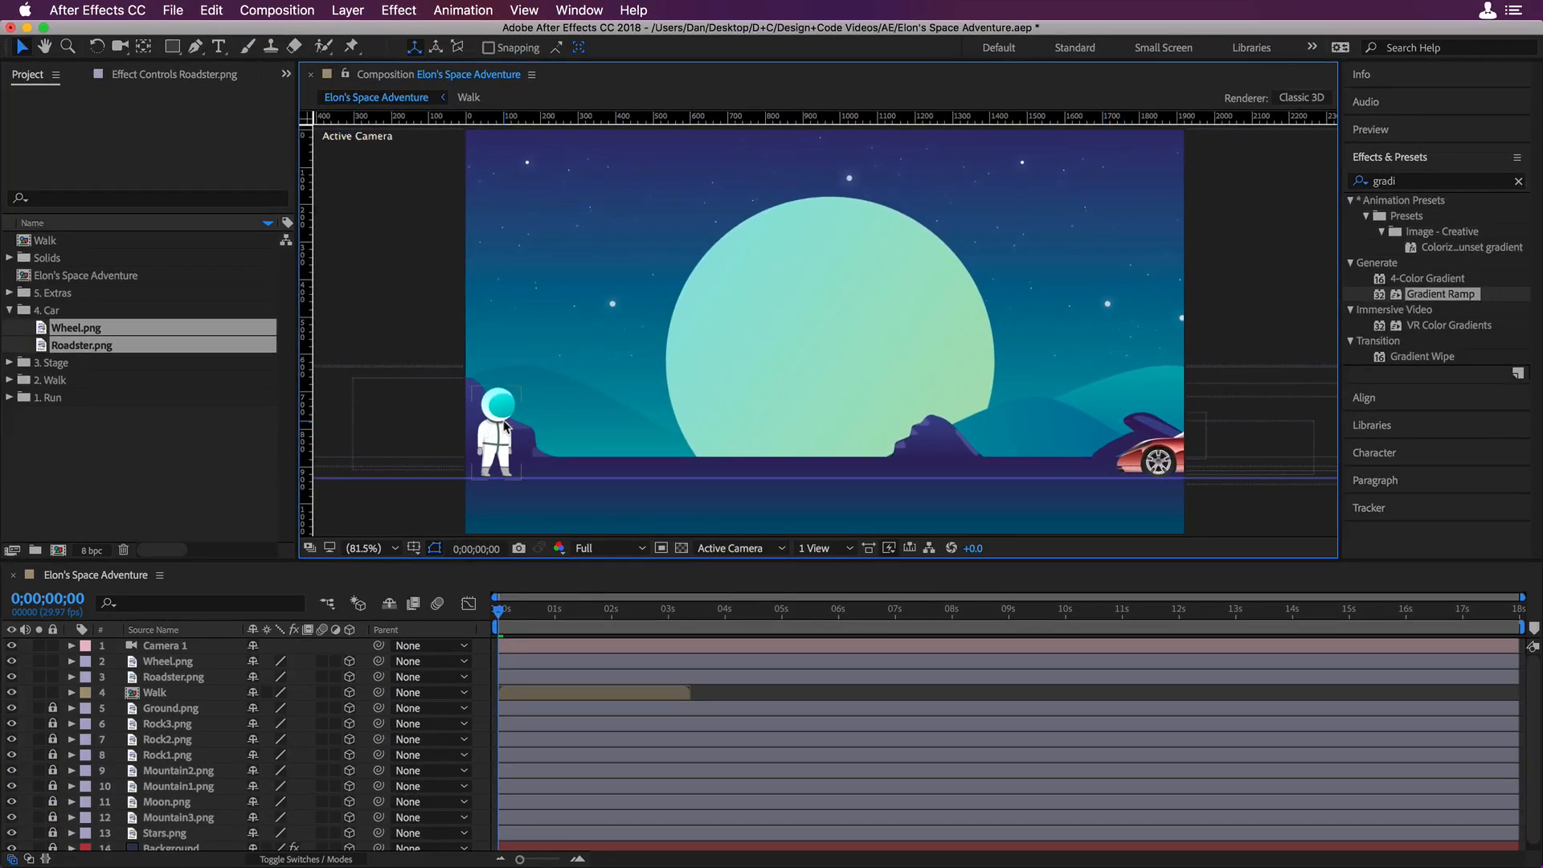
# - Enable time remapping on the astronaut's Walk layer
pyautogui.click(505, 426)
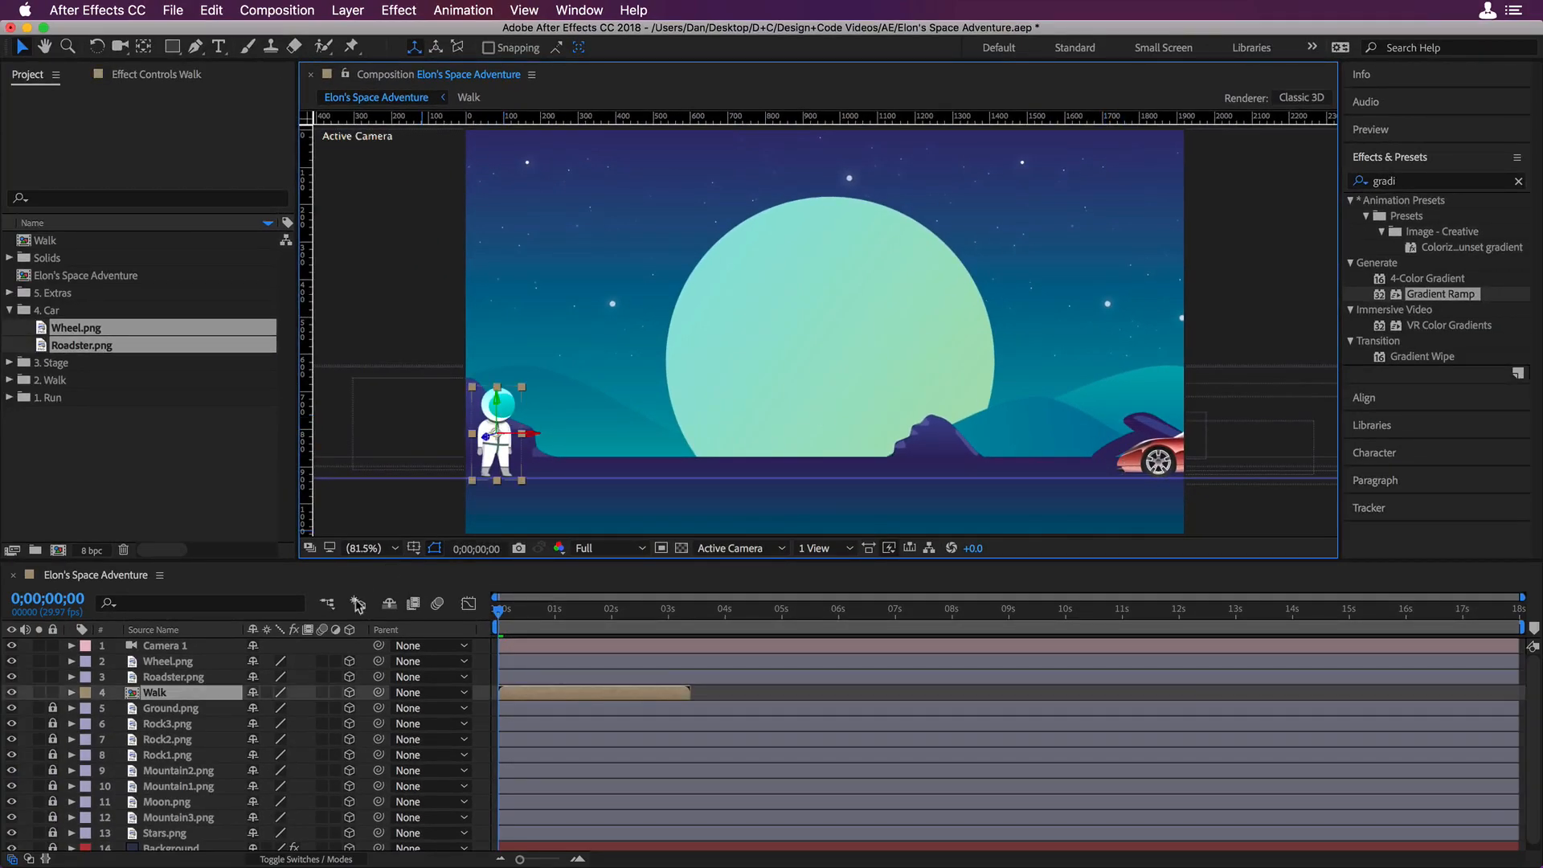
pyautogui.click(72, 692)
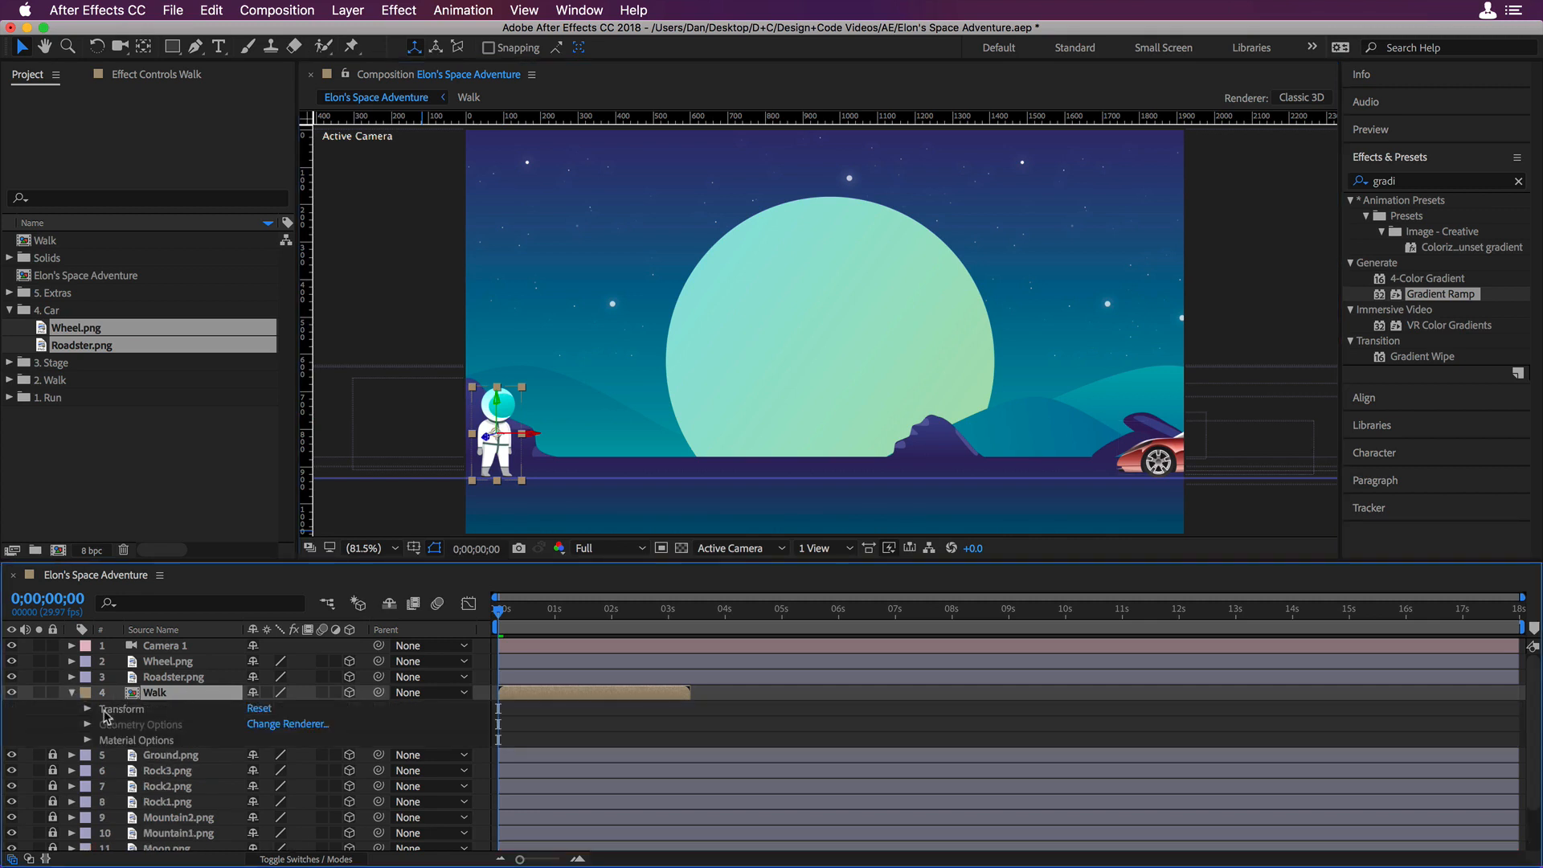
pyautogui.rightClick(170, 696)
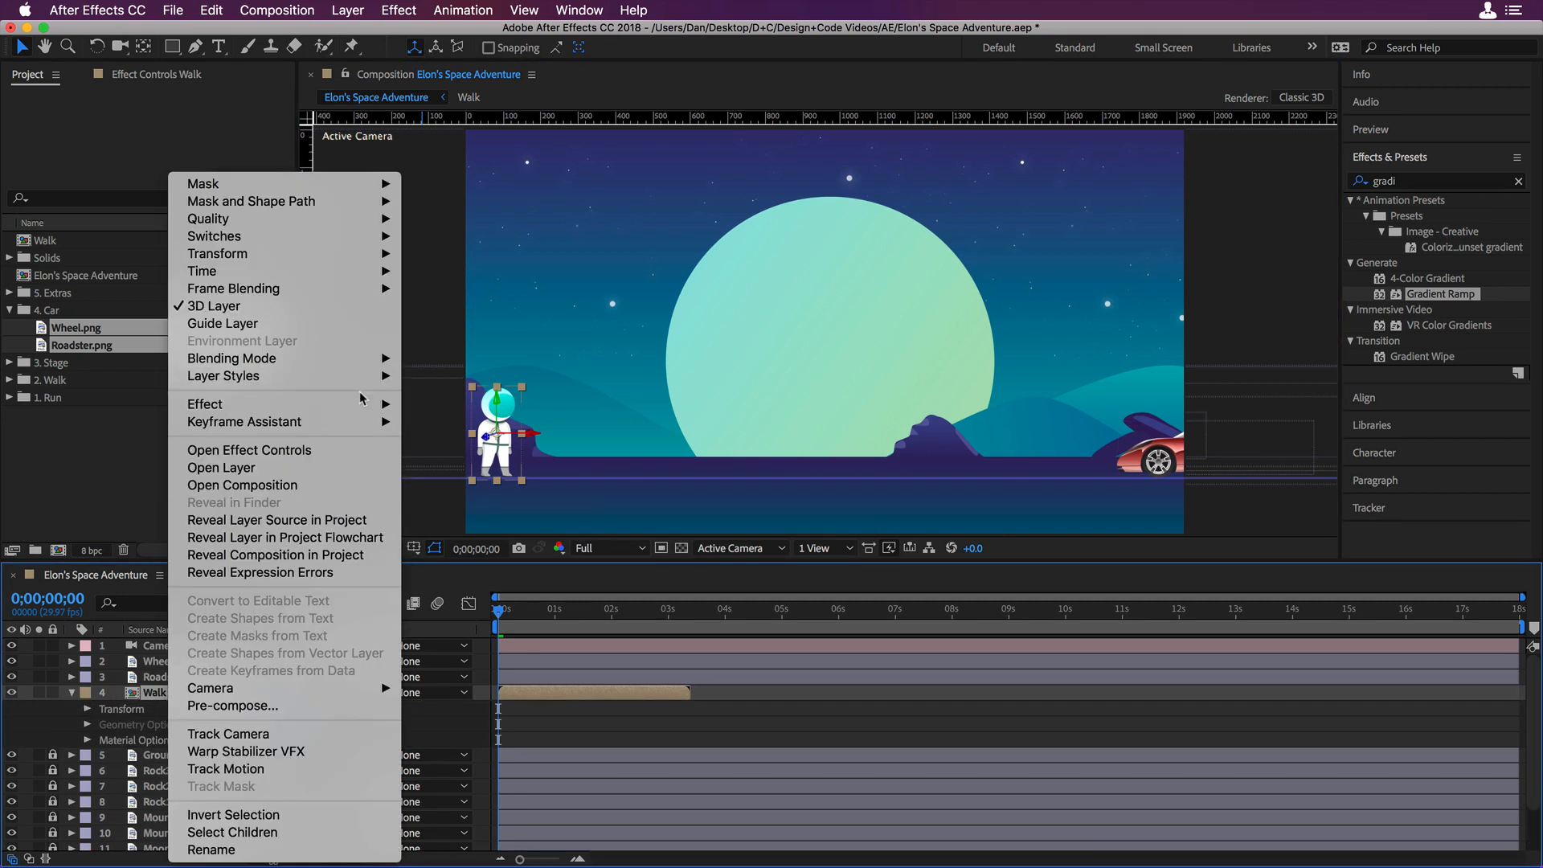
pyautogui.moveTo(324, 280)
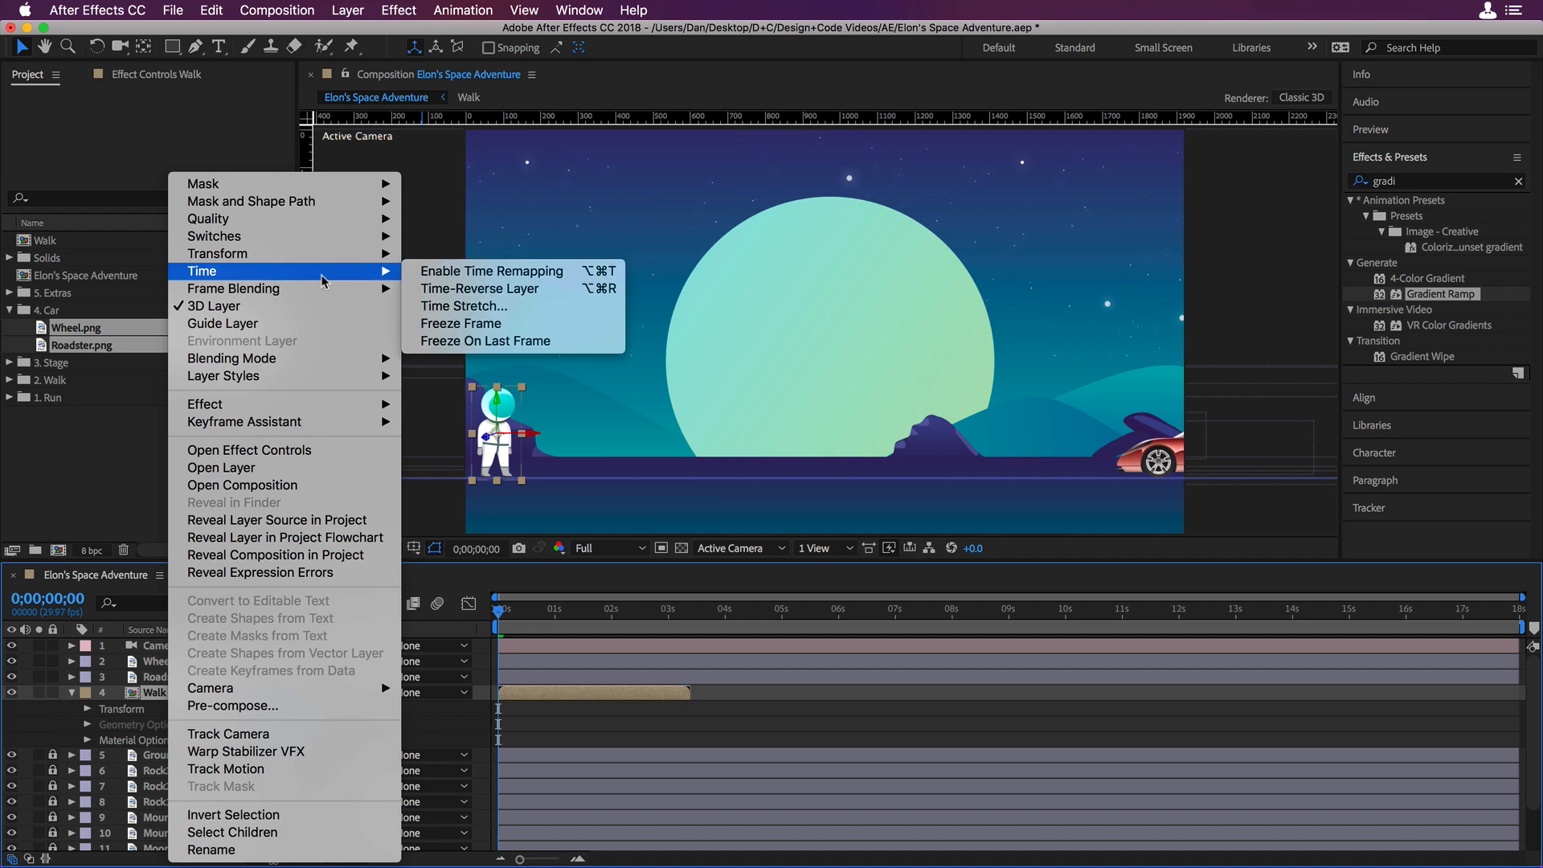
pyautogui.click(480, 277)
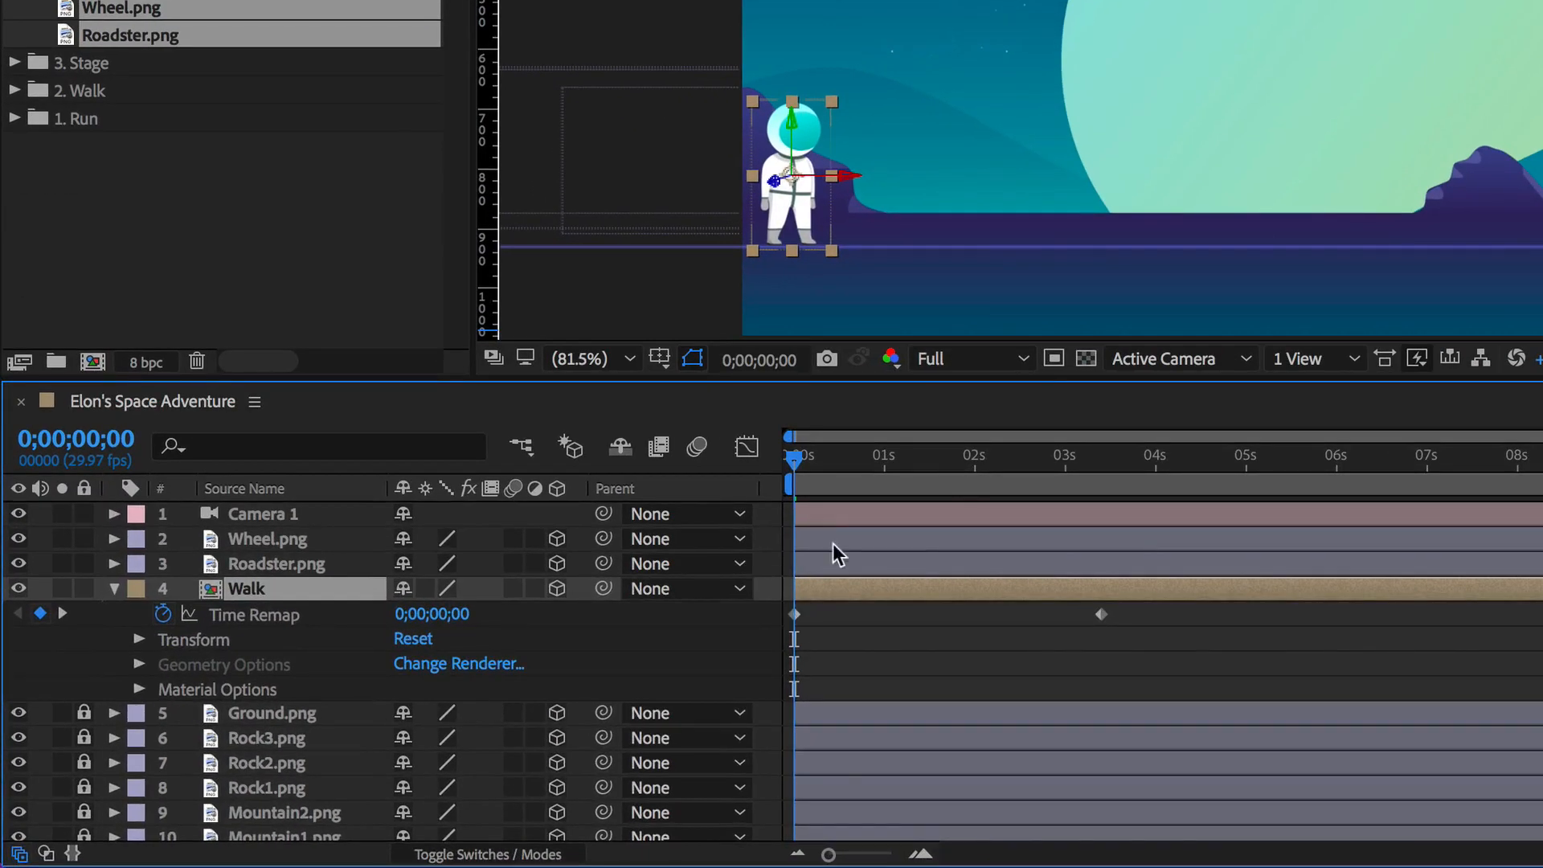
# - Keyframe the Walk layer's position at 0;00;00;00 and 0;00;03;12, moving it horizontally to X about 1655, beside the roadster
pyautogui.moveTo(794, 460); pyautogui.dragTo(792, 498)
pyautogui.click(138, 640)
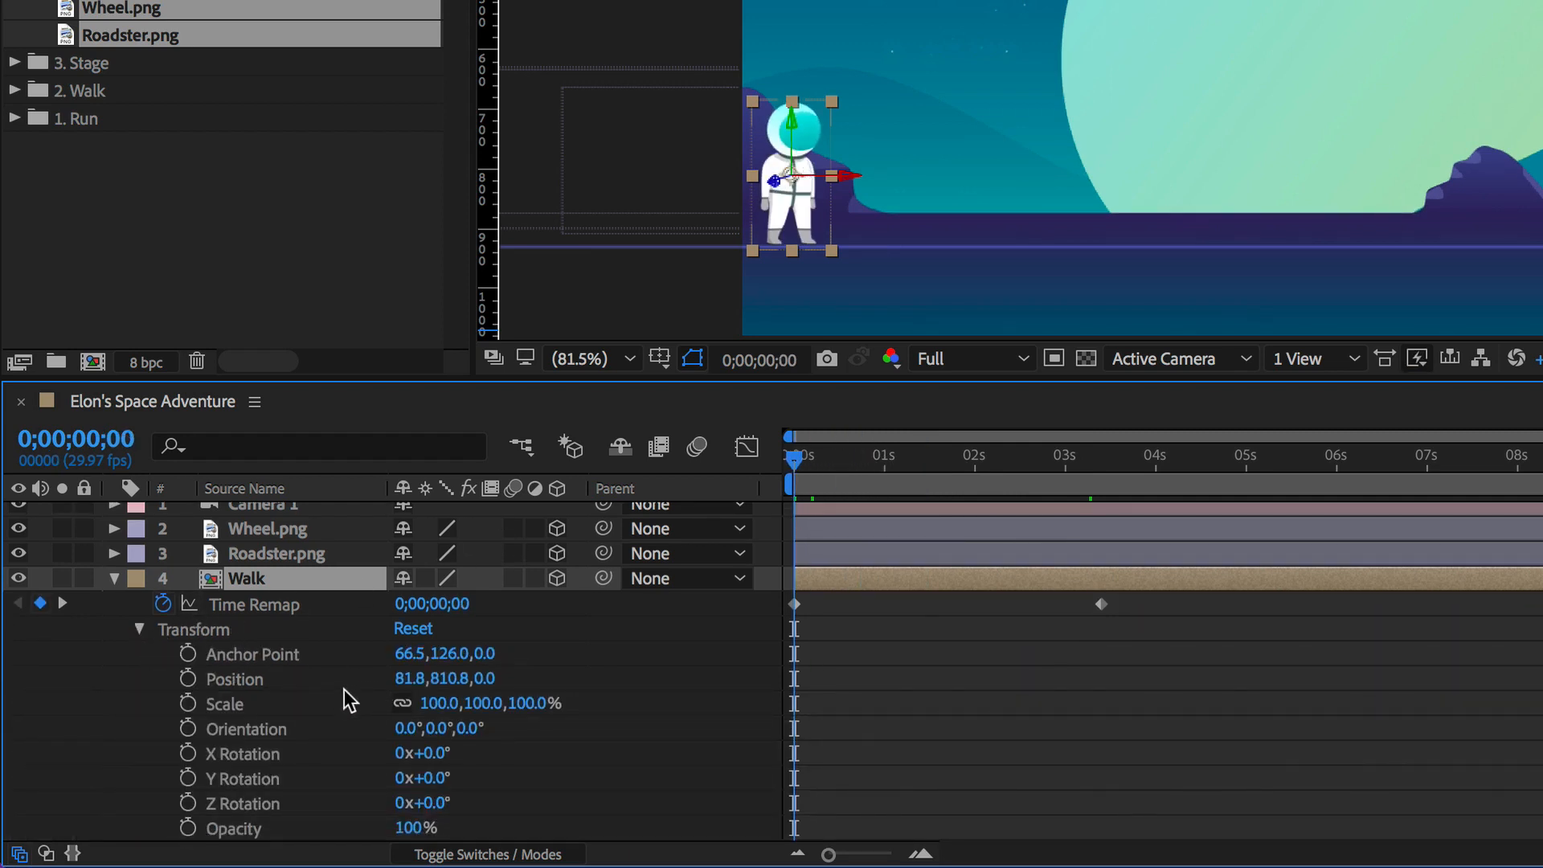
pyautogui.click(188, 679)
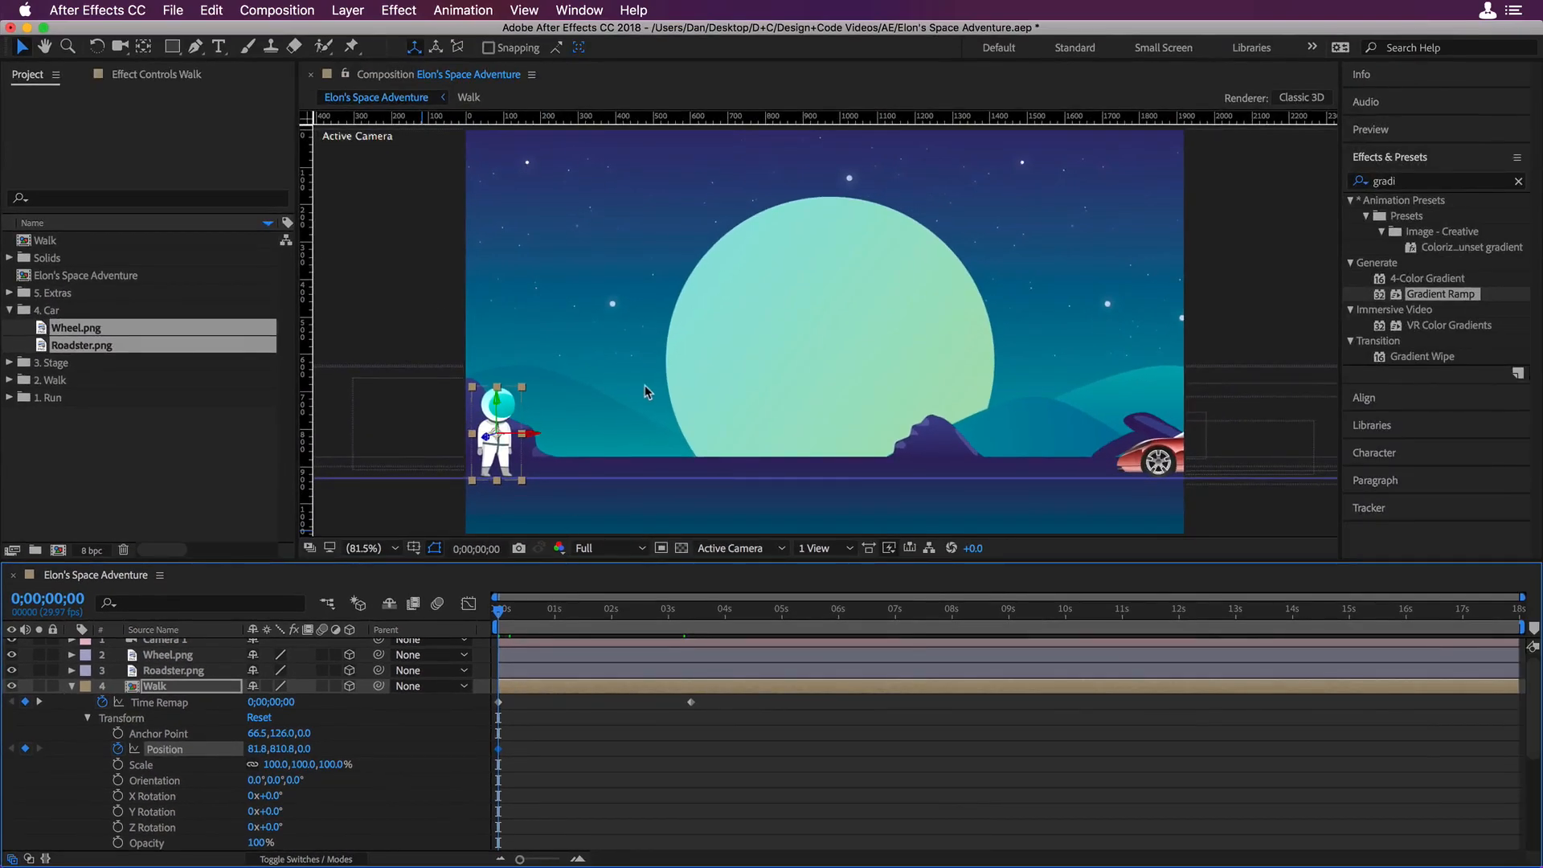
pyautogui.moveTo(500, 614); pyautogui.dragTo(694, 637)
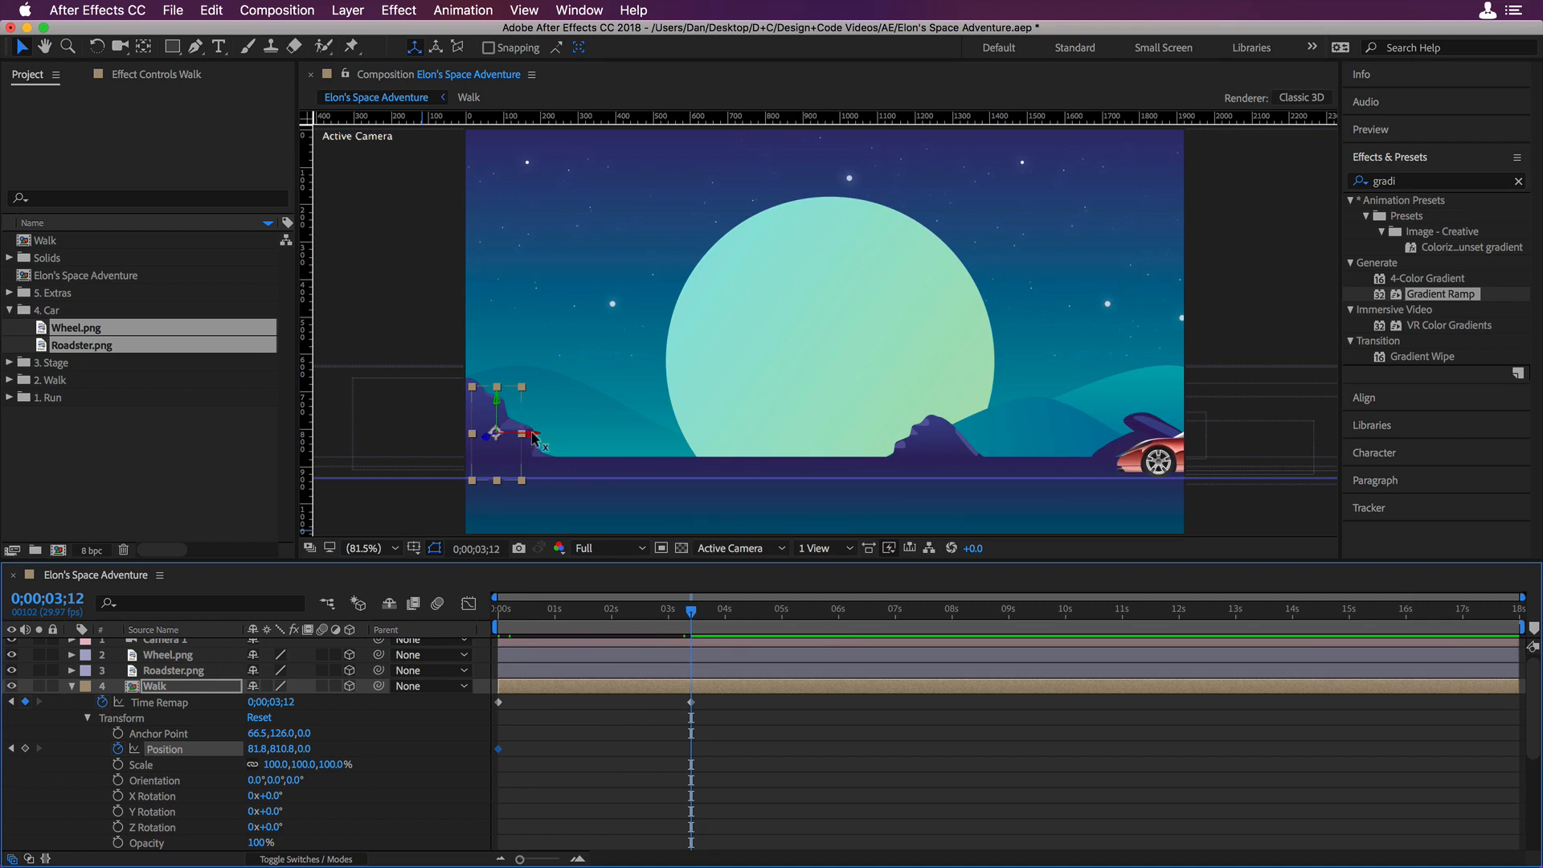
pyautogui.moveTo(534, 438); pyautogui.dragTo(1122, 448)
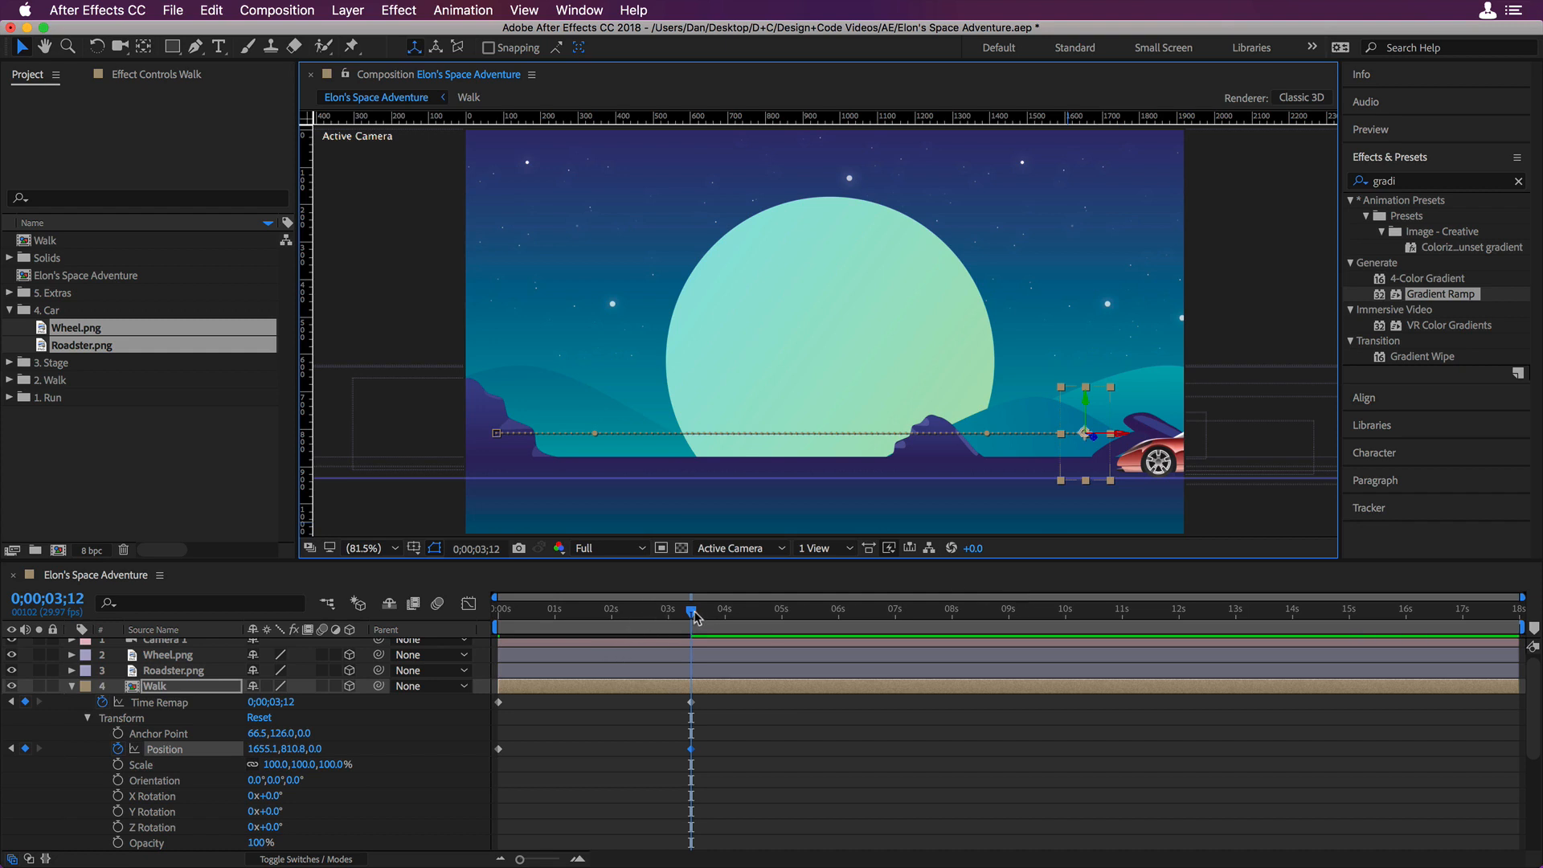
# - Apply Easy Ease to both position keyframes of the Walk layer
pyautogui.click(750, 763)
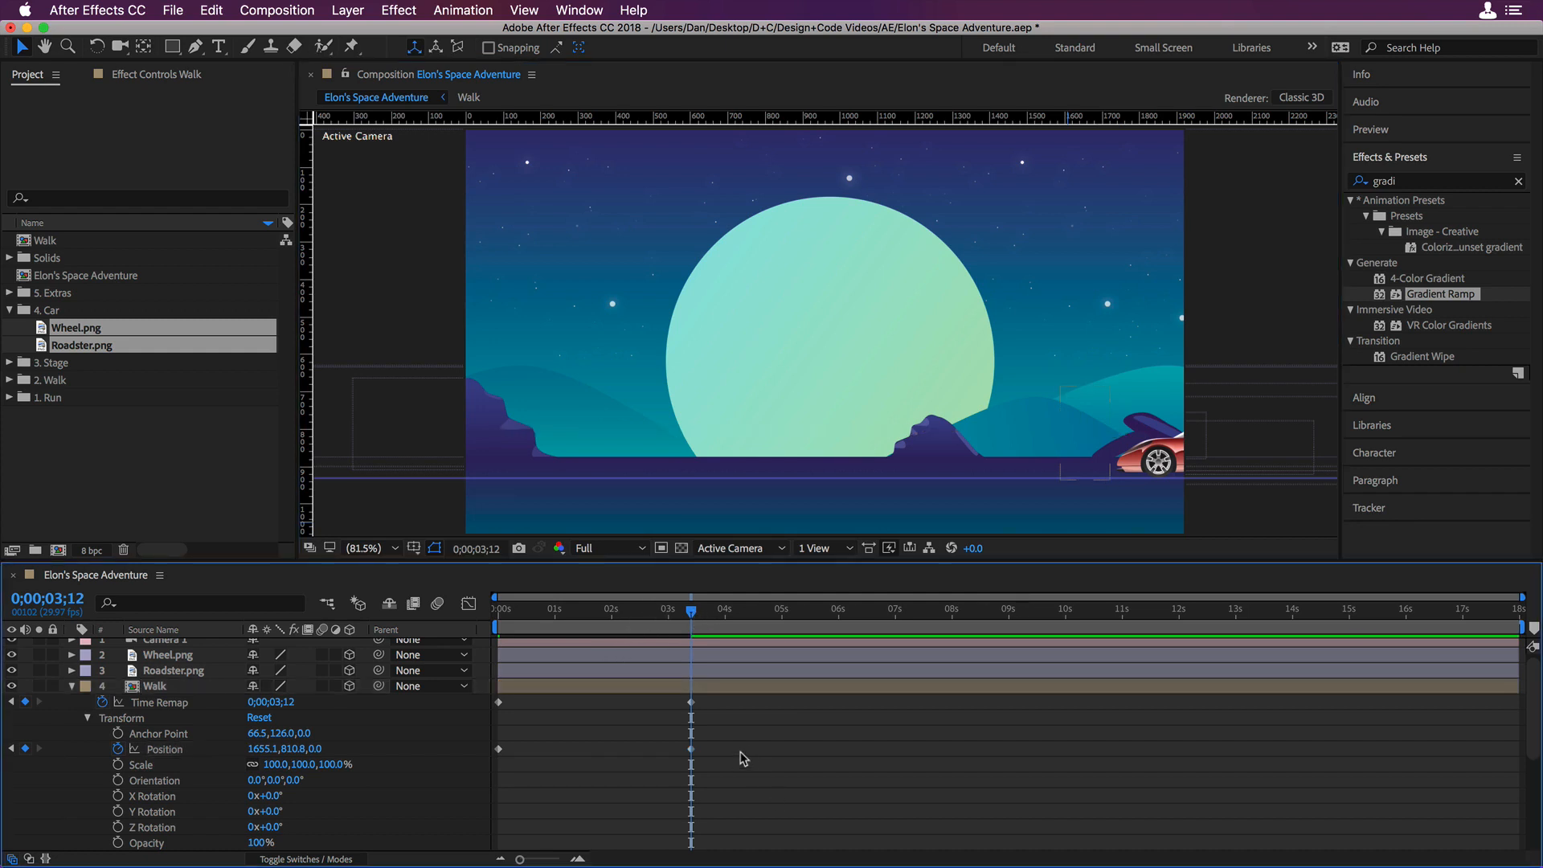
pyautogui.moveTo(715, 743); pyautogui.dragTo(487, 774)
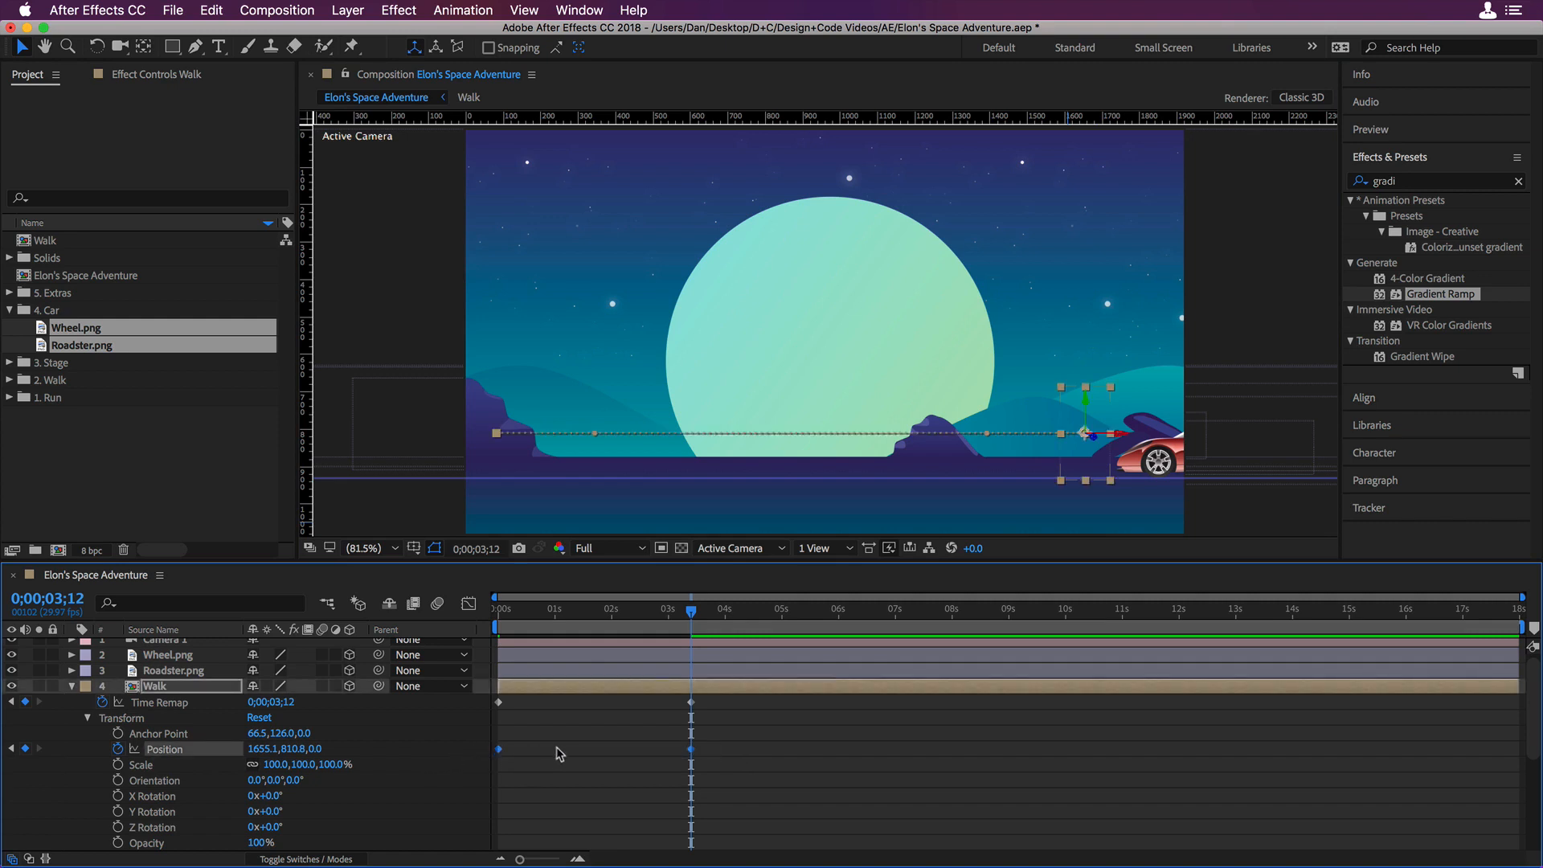
pyautogui.rightClick(499, 749)
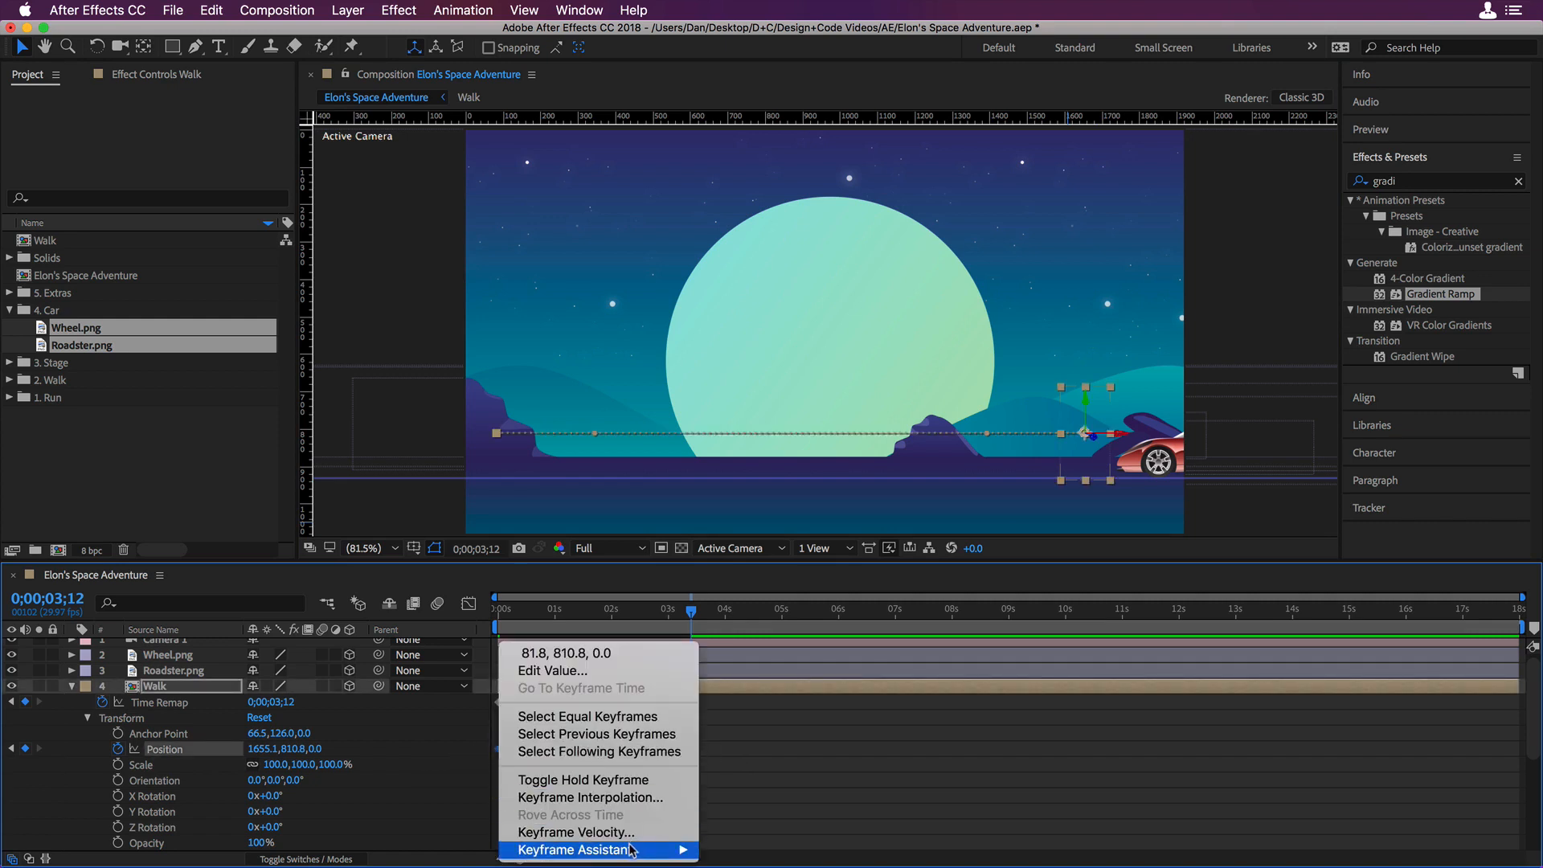
pyautogui.moveTo(631, 854)
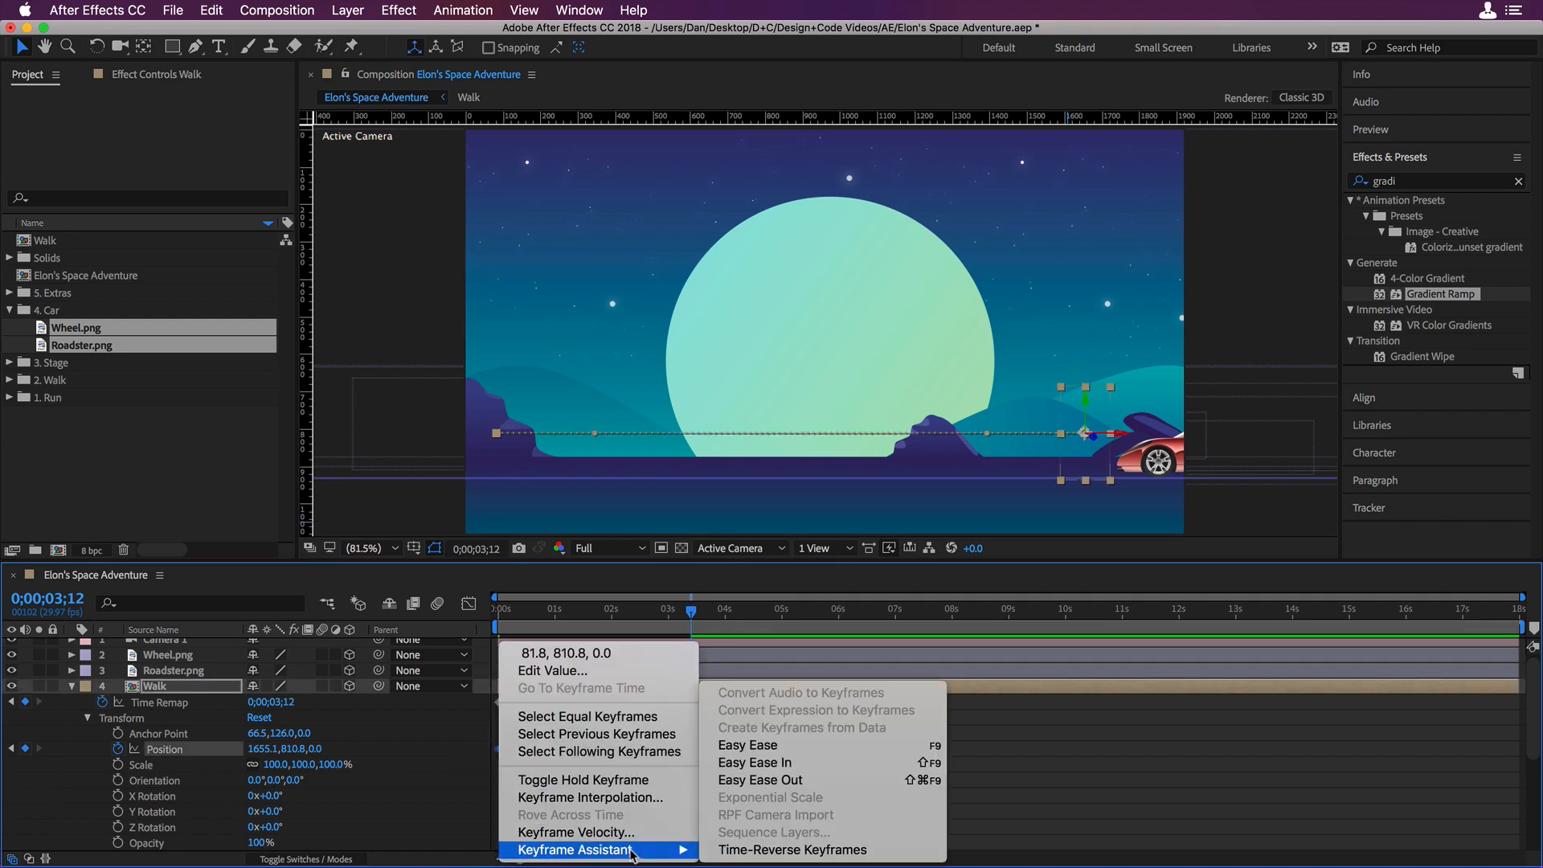
pyautogui.click(792, 753)
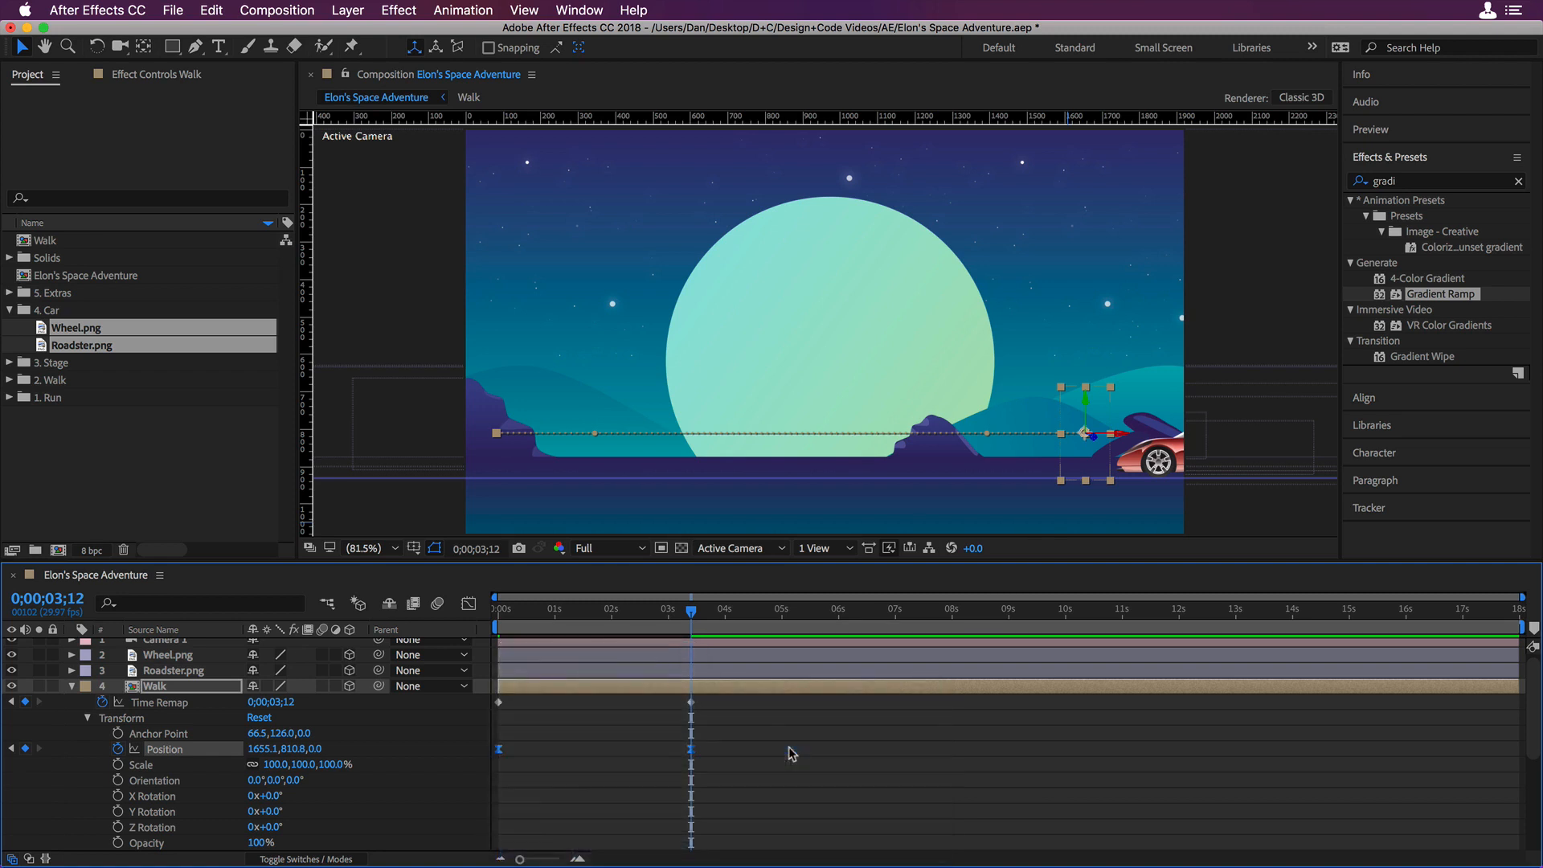
# - Play the composition from the start to check the astronaut's walk towards the roadster
pyautogui.moveTo(690, 623); pyautogui.dragTo(495, 626)
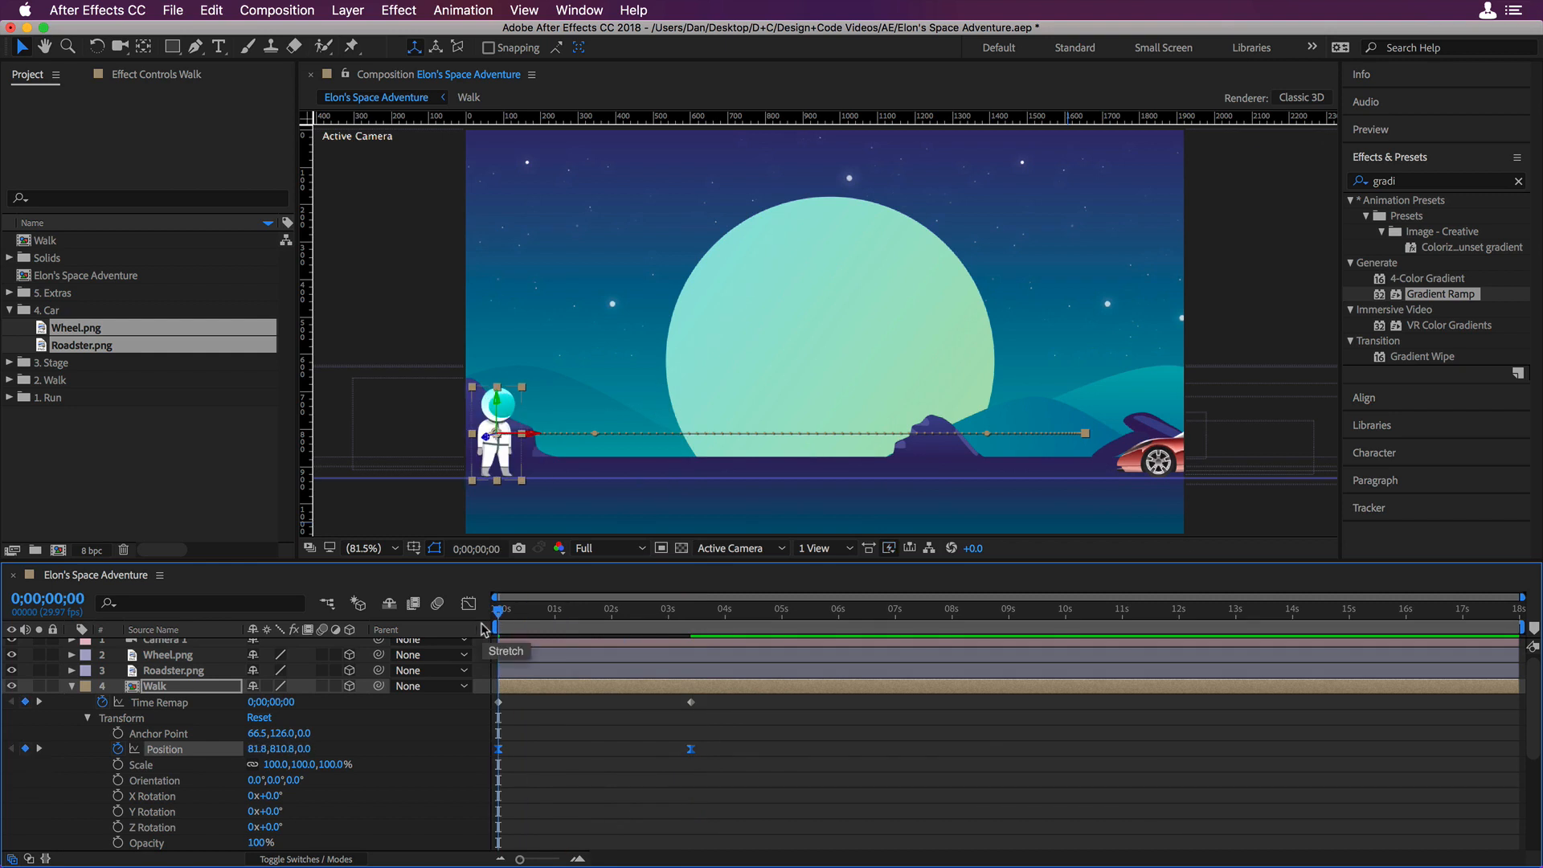
pyautogui.press('space')
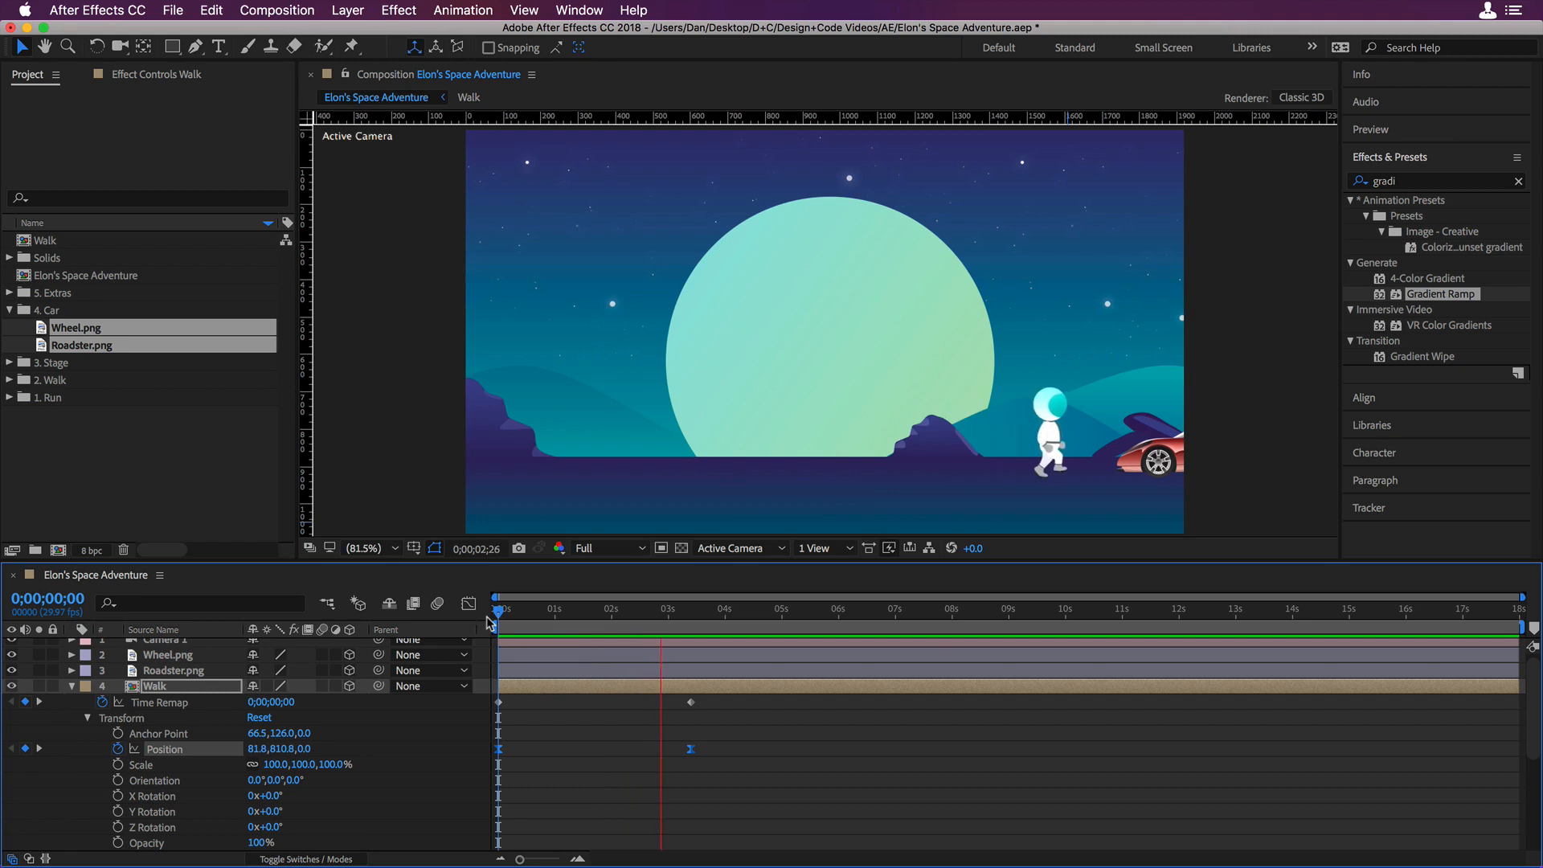
pyautogui.press('space')
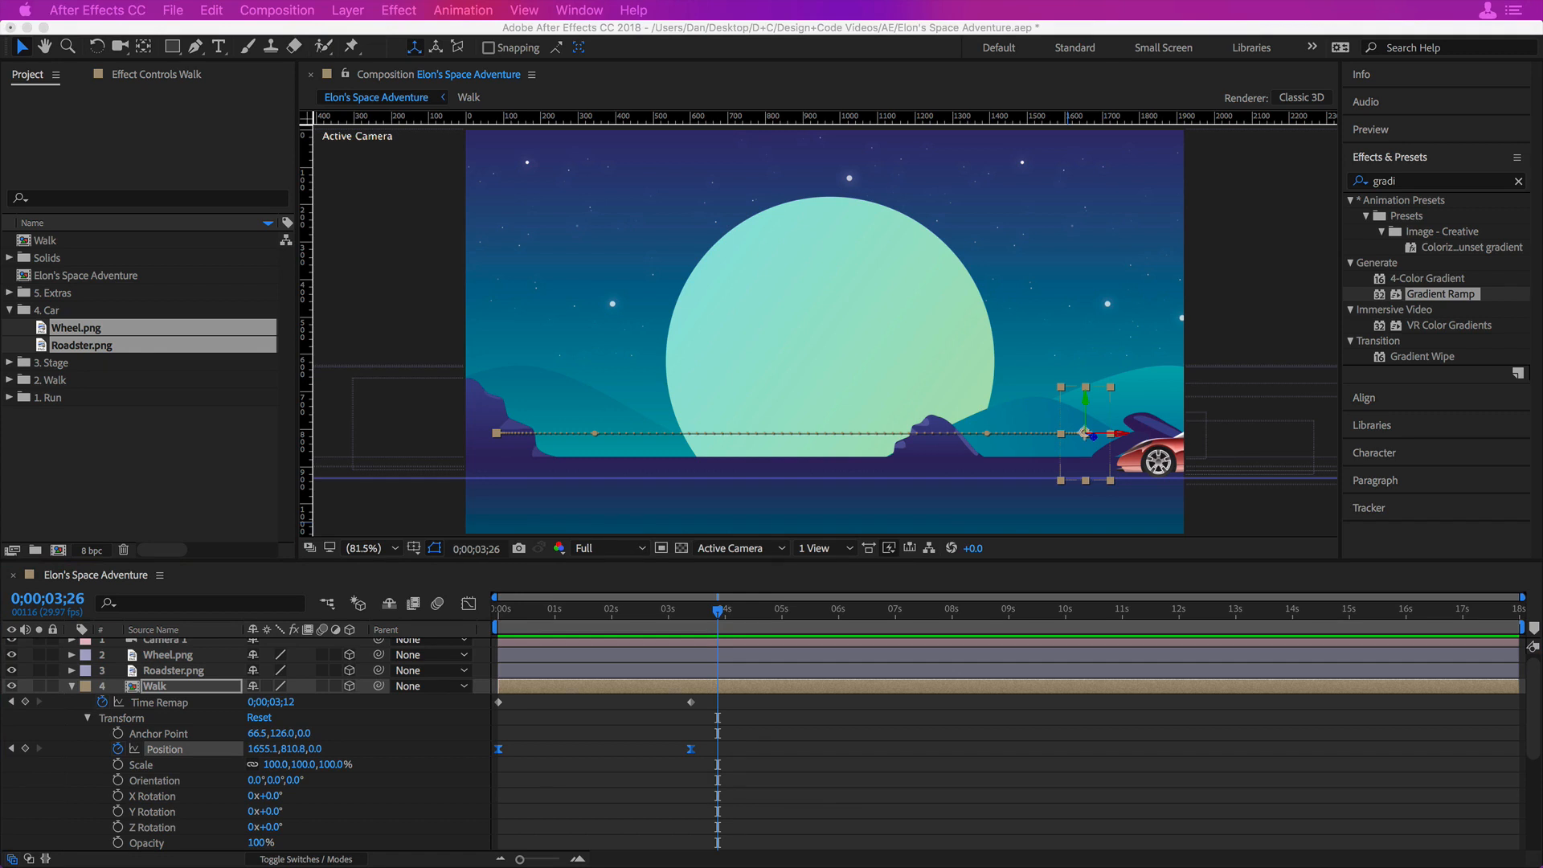
# - Add Head.png and Body.png from the 5. Extras folder as layers directly above Walk and expand both layers
pyautogui.click(15, 323)
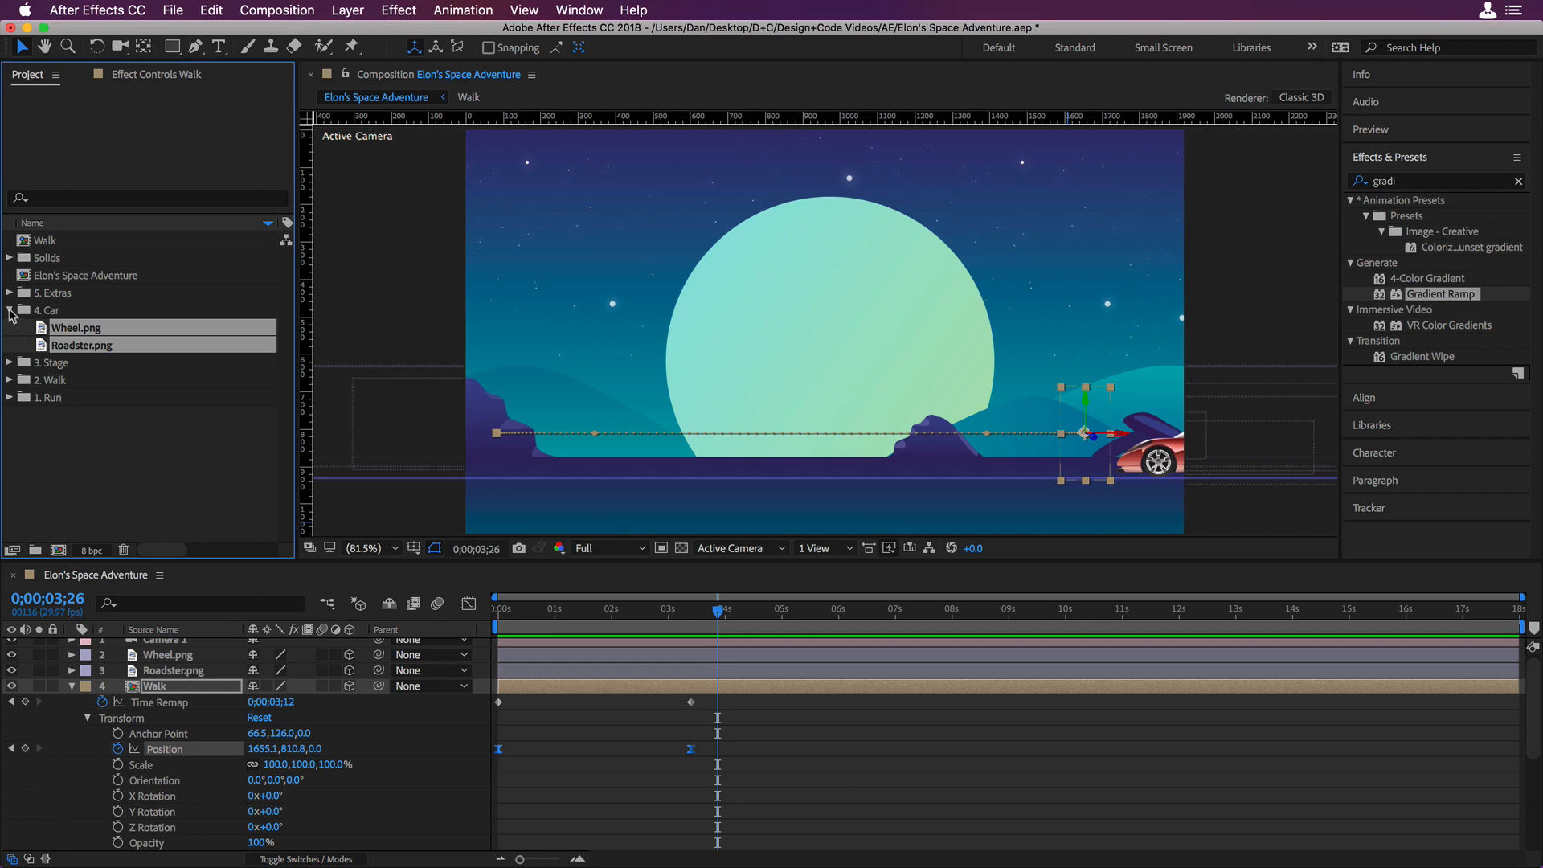
pyautogui.click(9, 311)
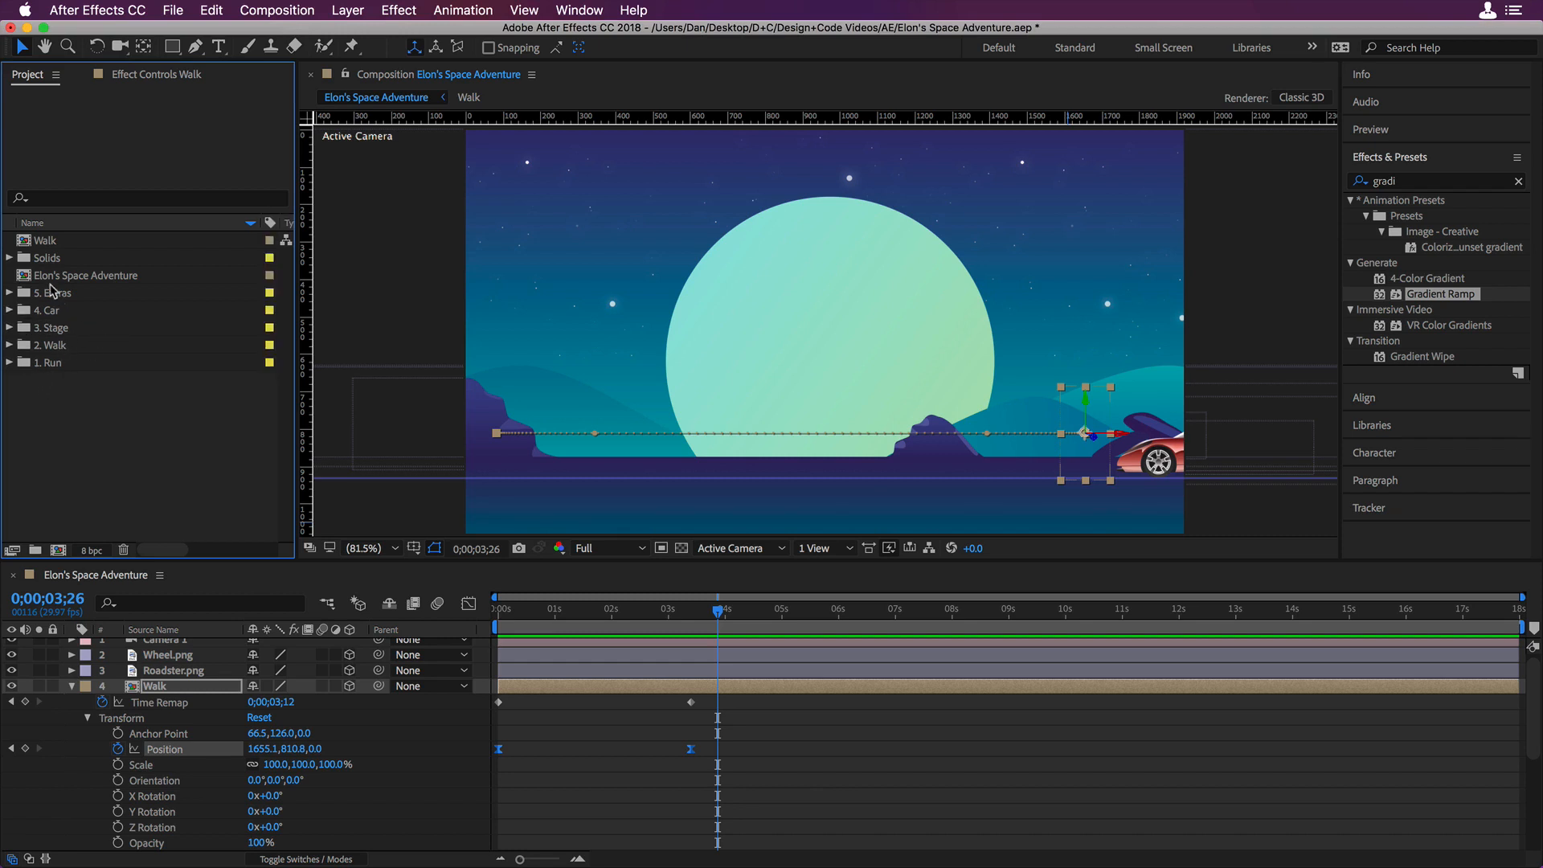
pyautogui.click(10, 294)
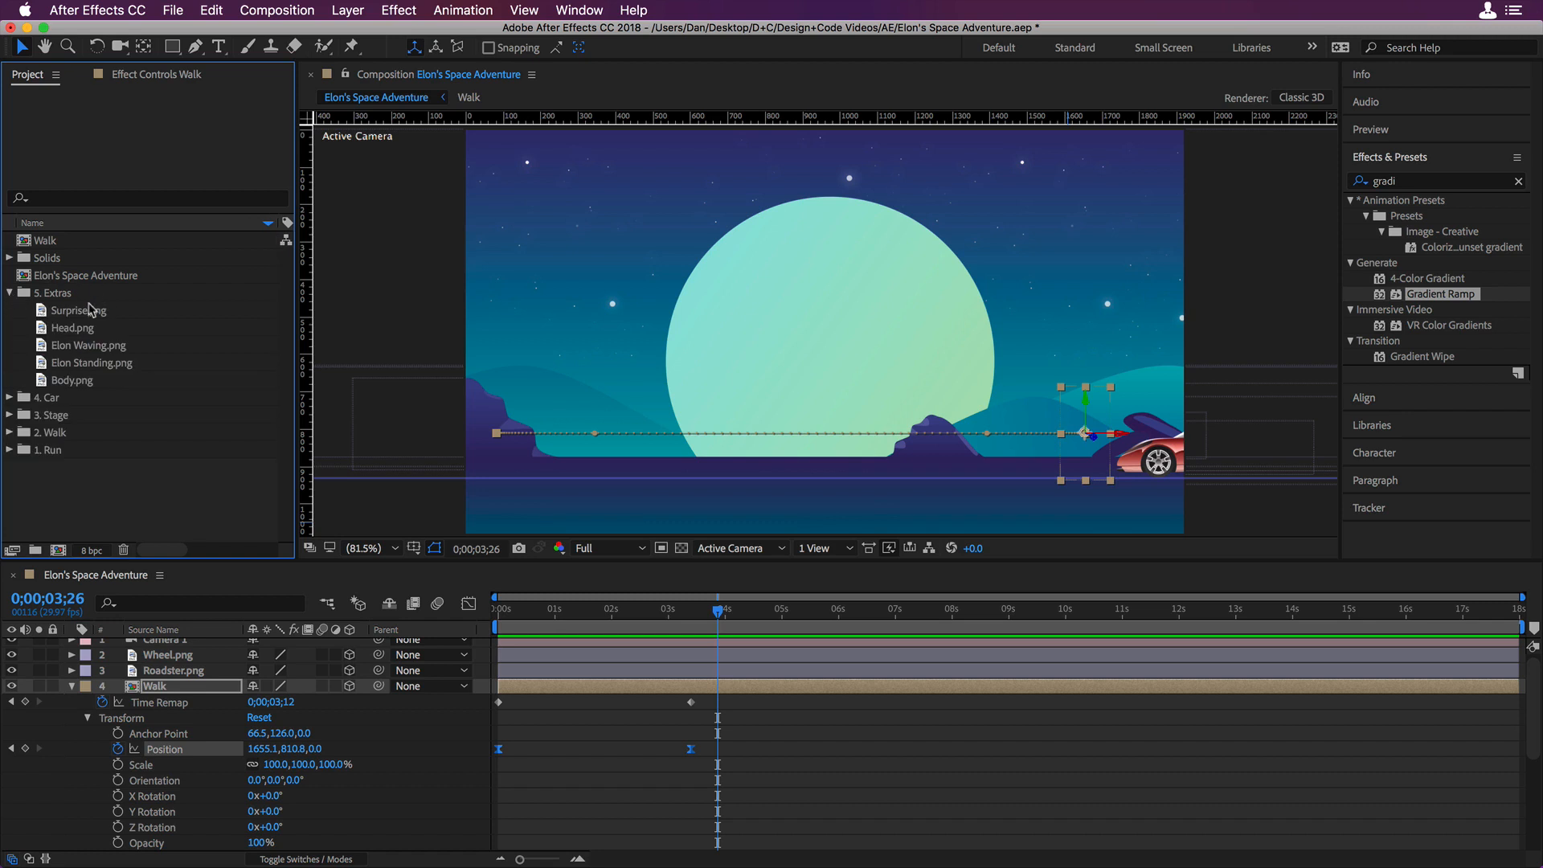
pyautogui.click(92, 330)
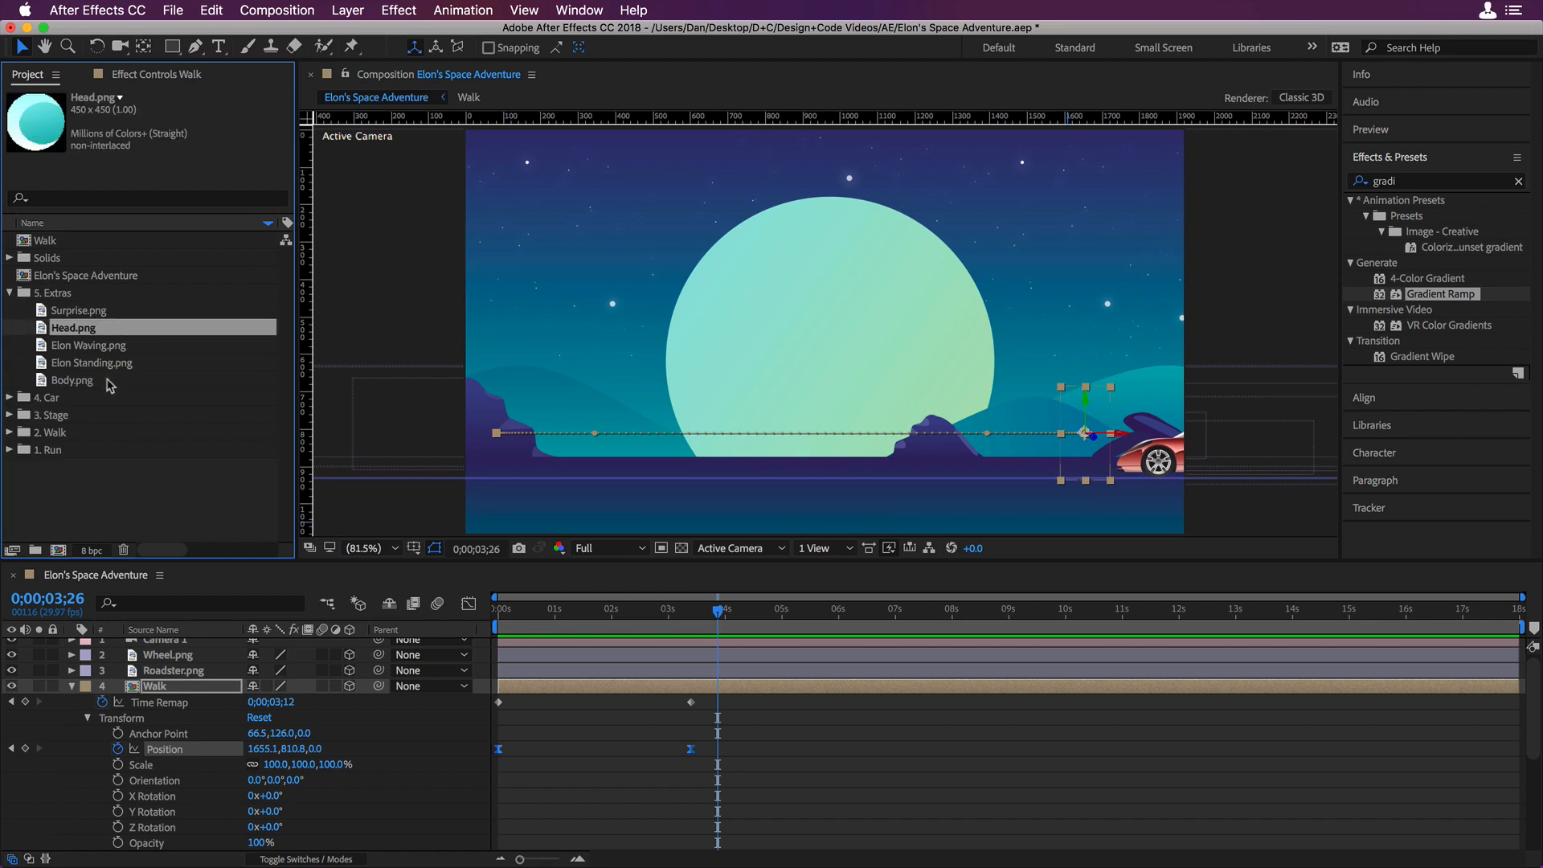
pyautogui.keyDown('super'); pyautogui.click(80, 380); pyautogui.keyUp('super')
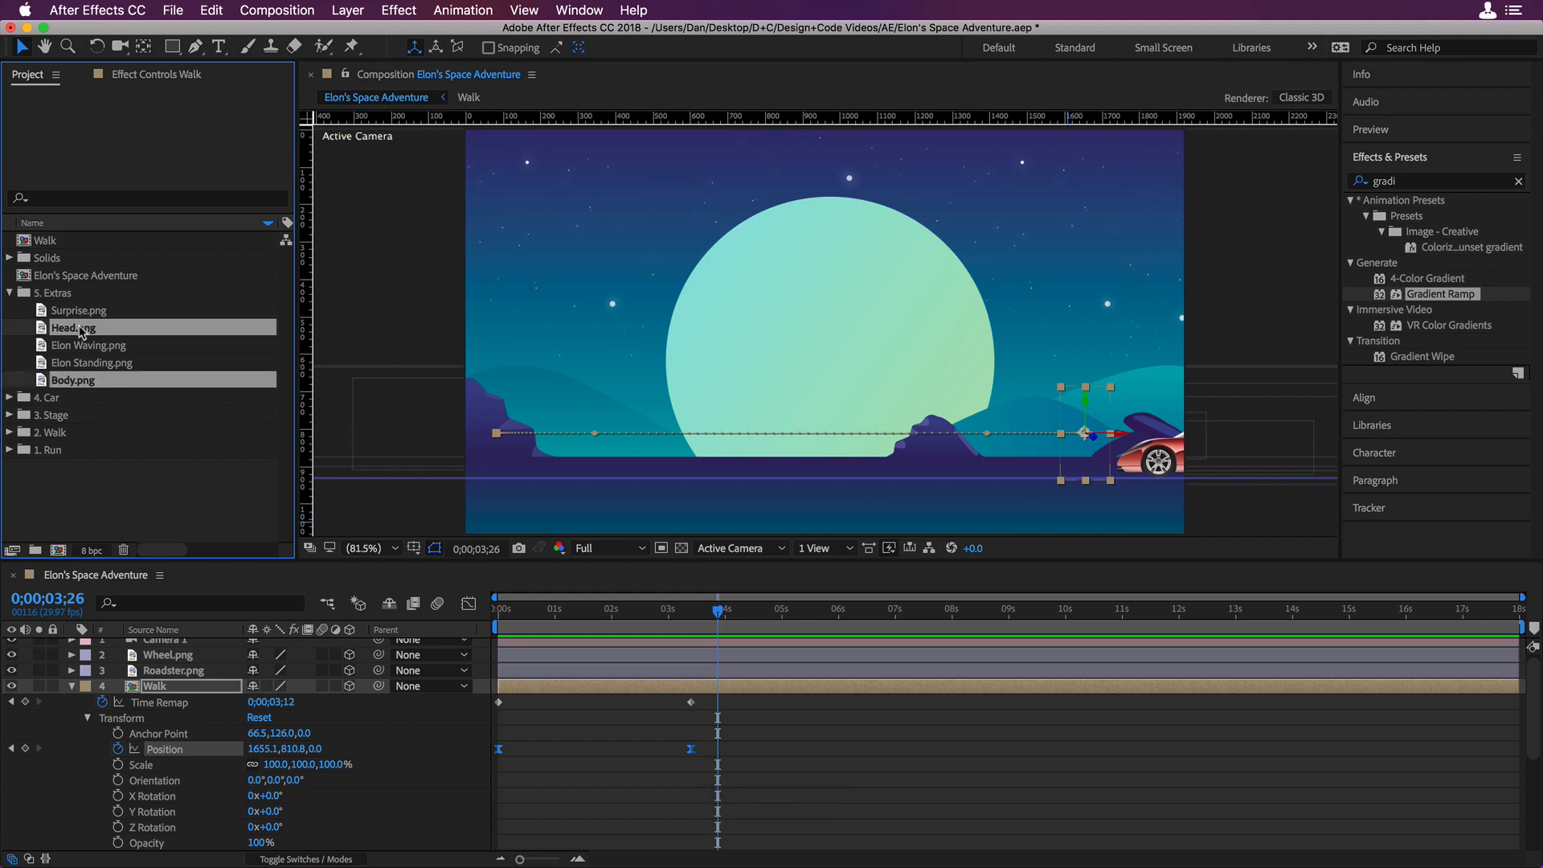
pyautogui.moveTo(81, 330); pyautogui.dragTo(216, 680)
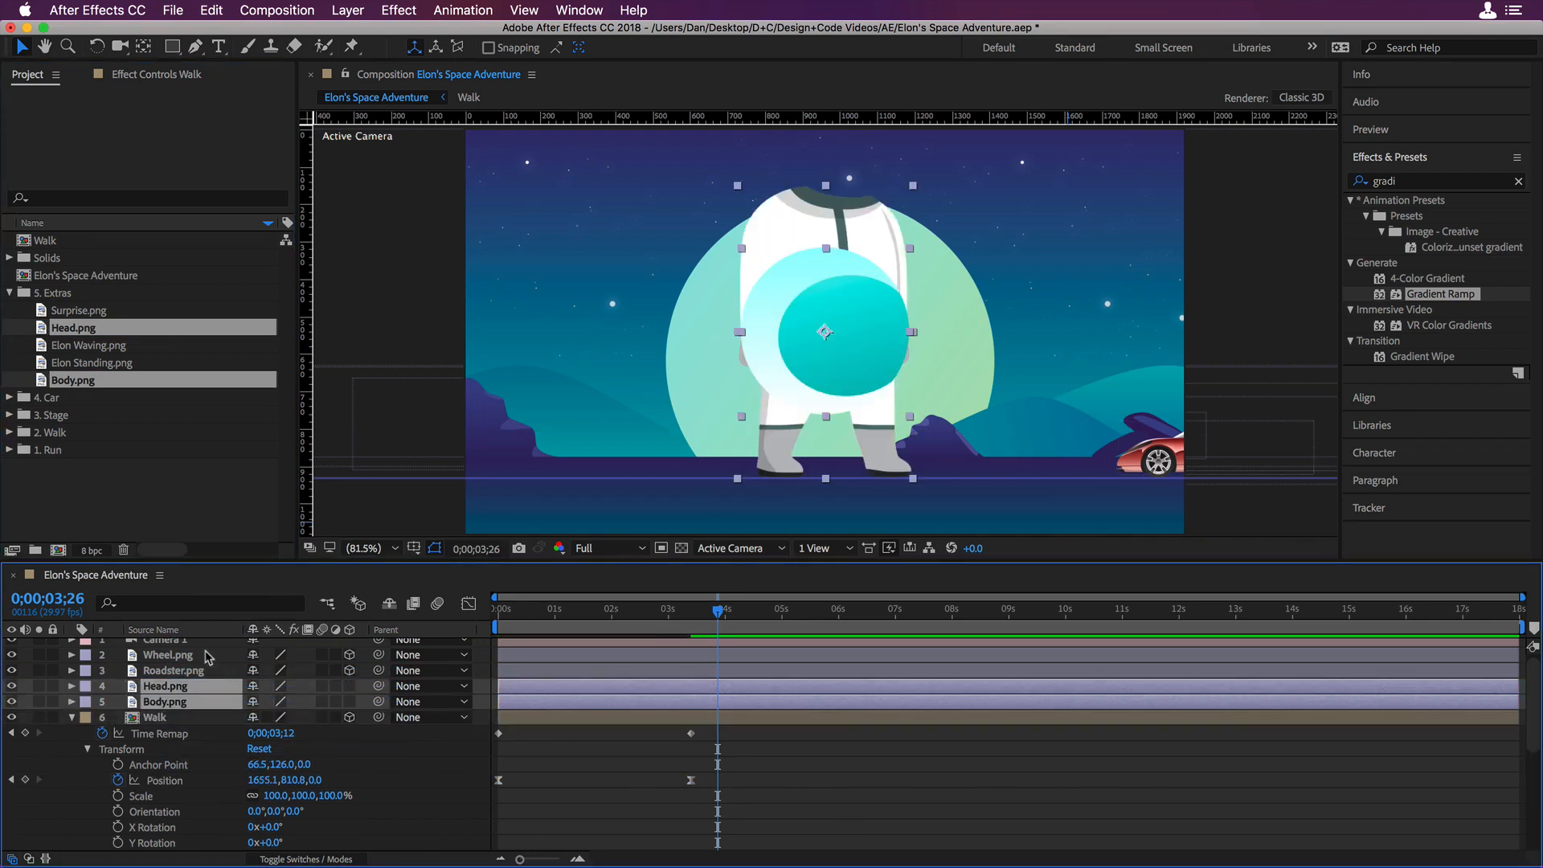
pyautogui.click(72, 687)
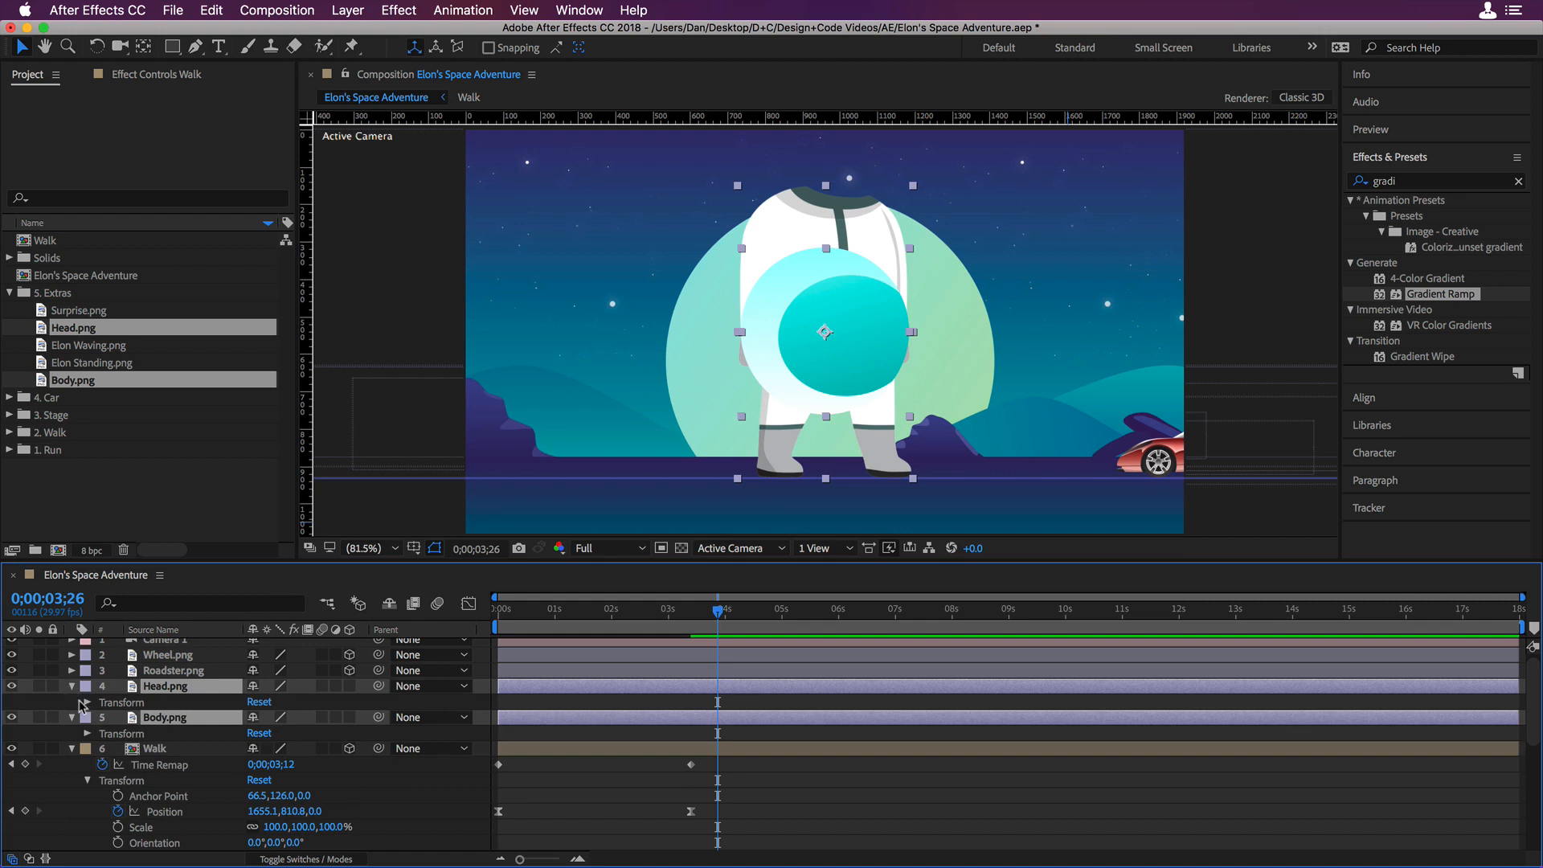
# - Scale the Head.png and Body.png layers to 20% and turn both into 3D layers
pyautogui.click(88, 702)
pyautogui.click(308, 748)
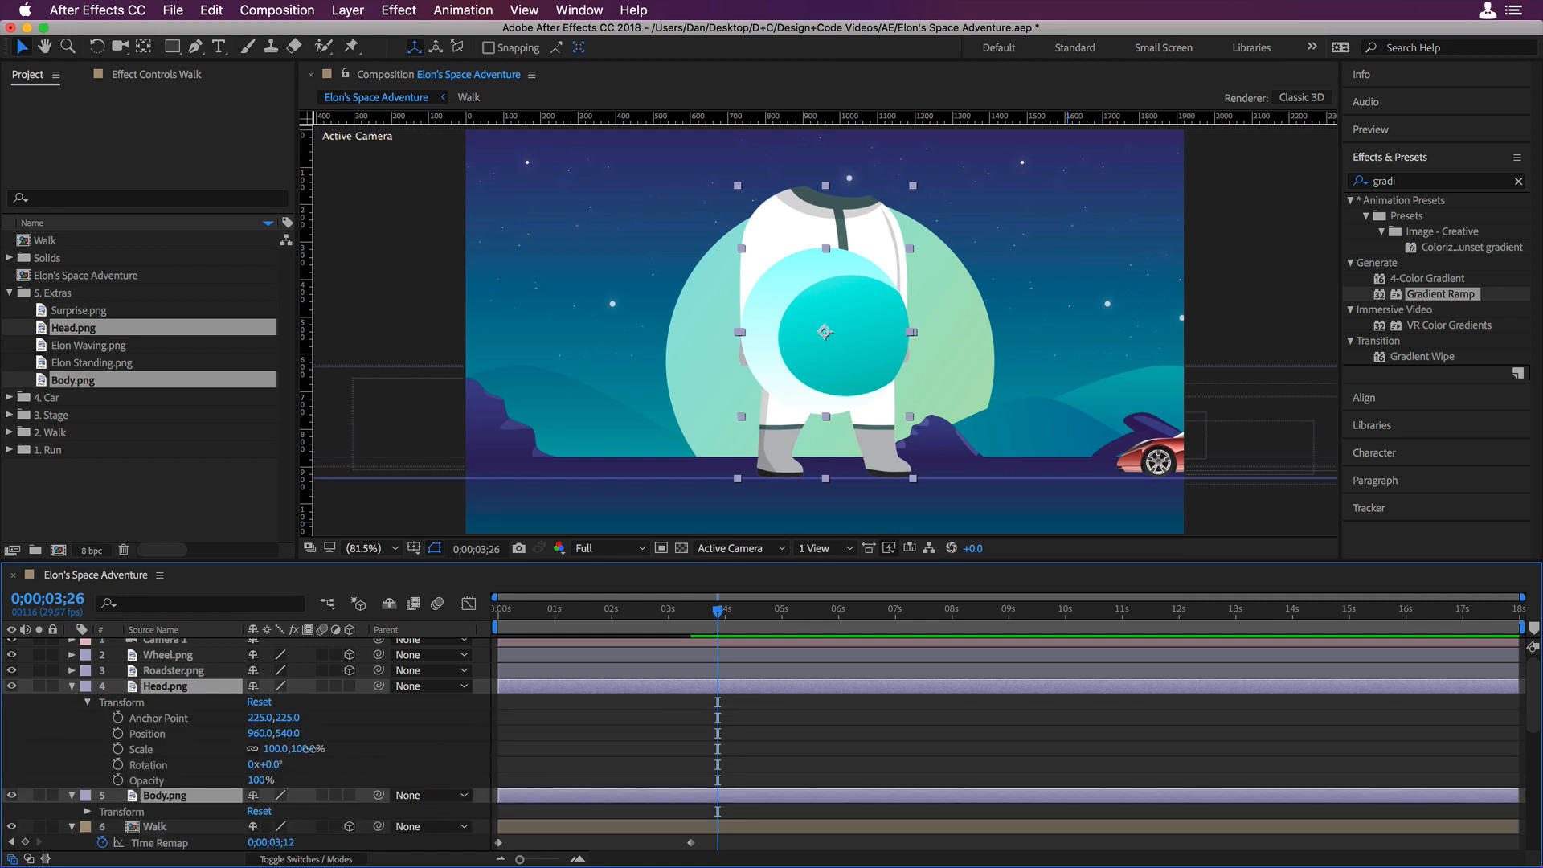
pyautogui.write('20')
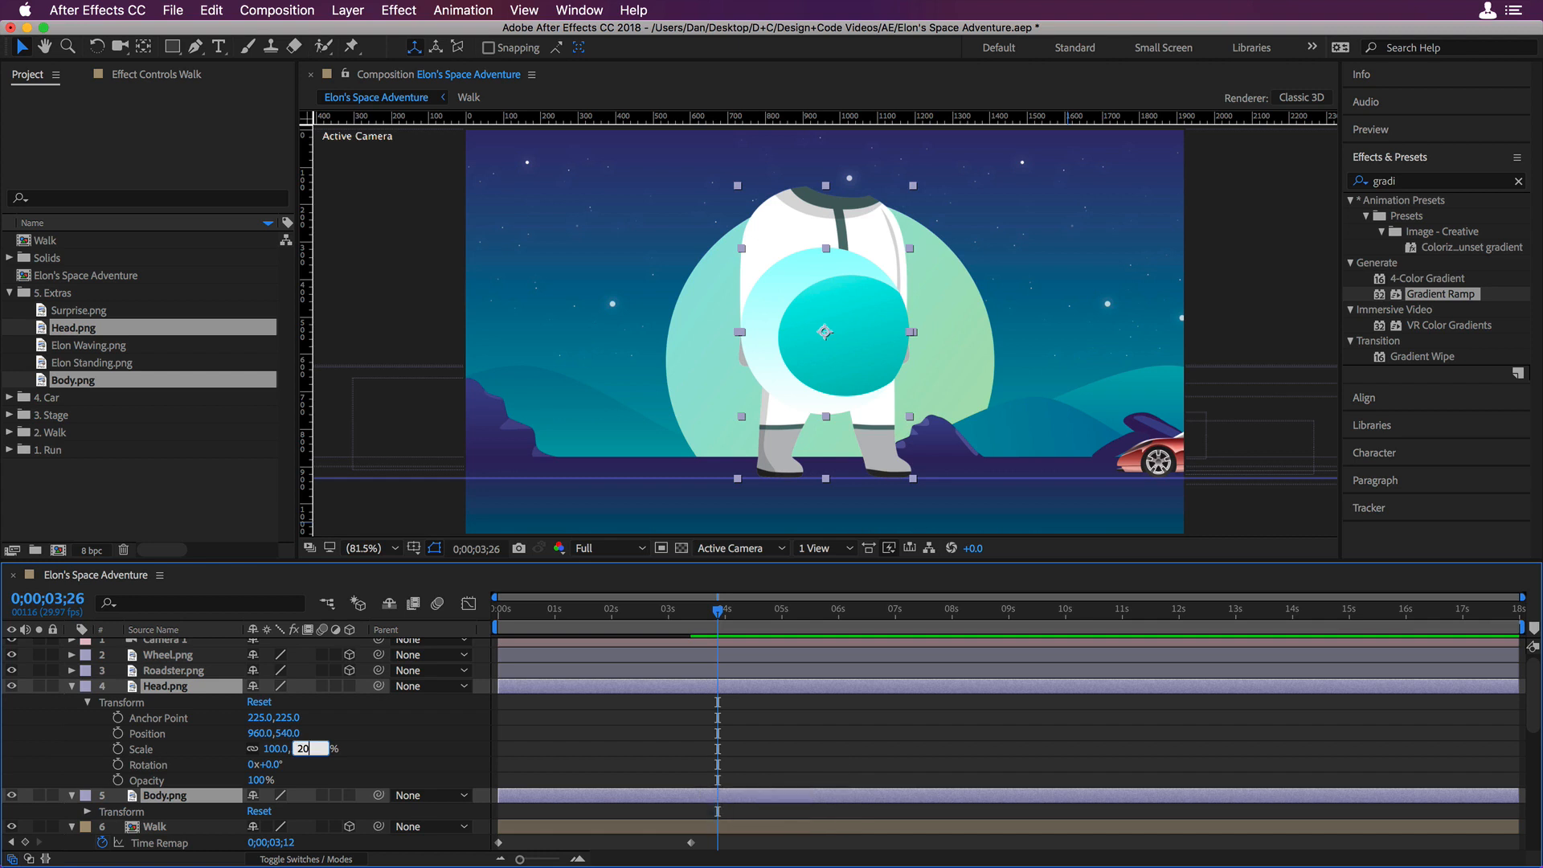
pyautogui.press('Return')
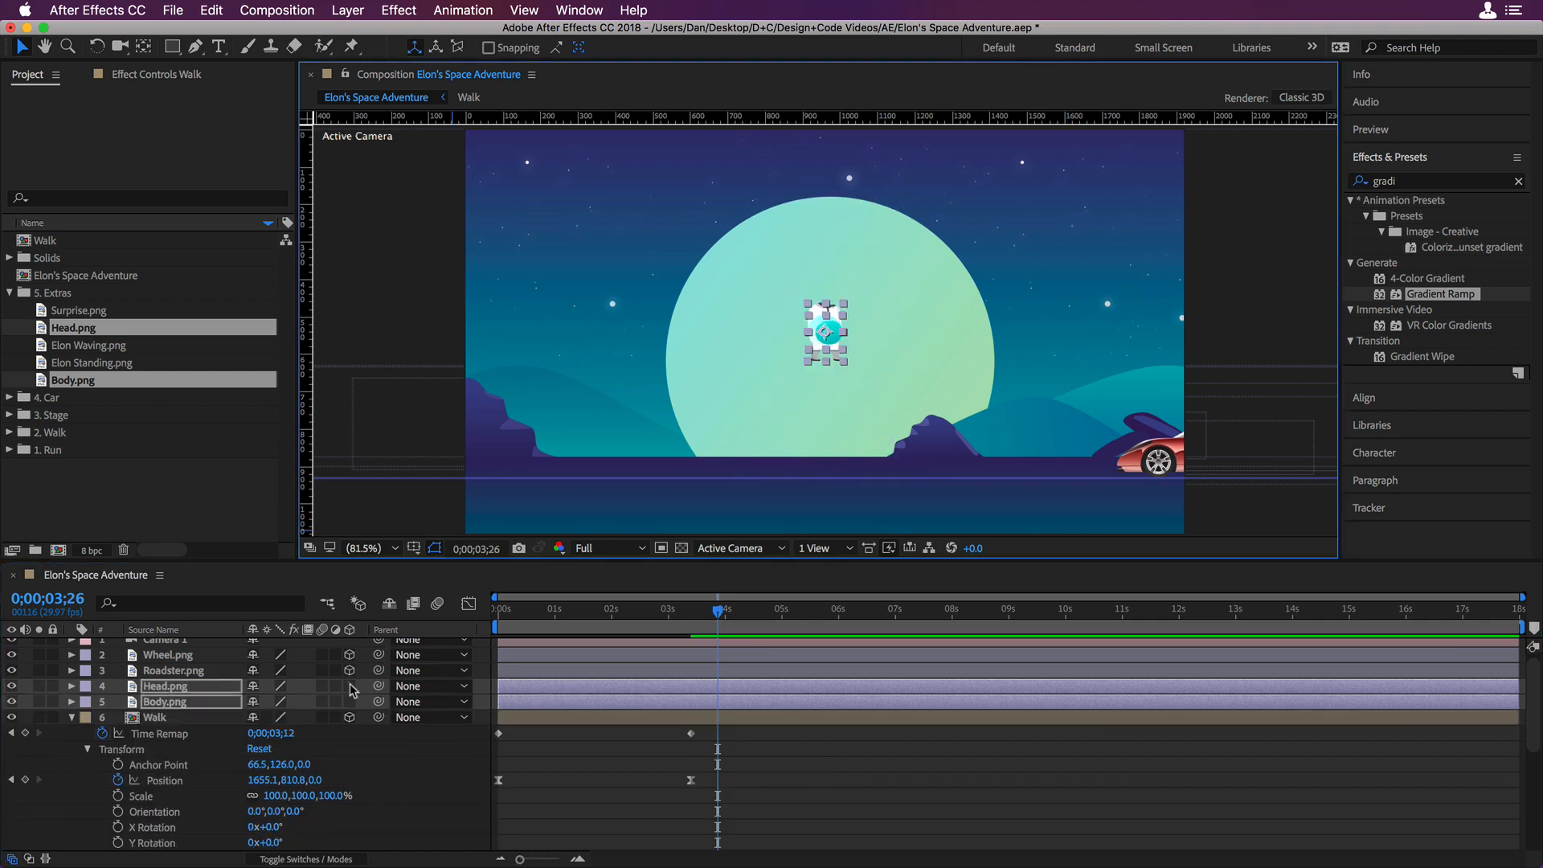
pyautogui.click(350, 686)
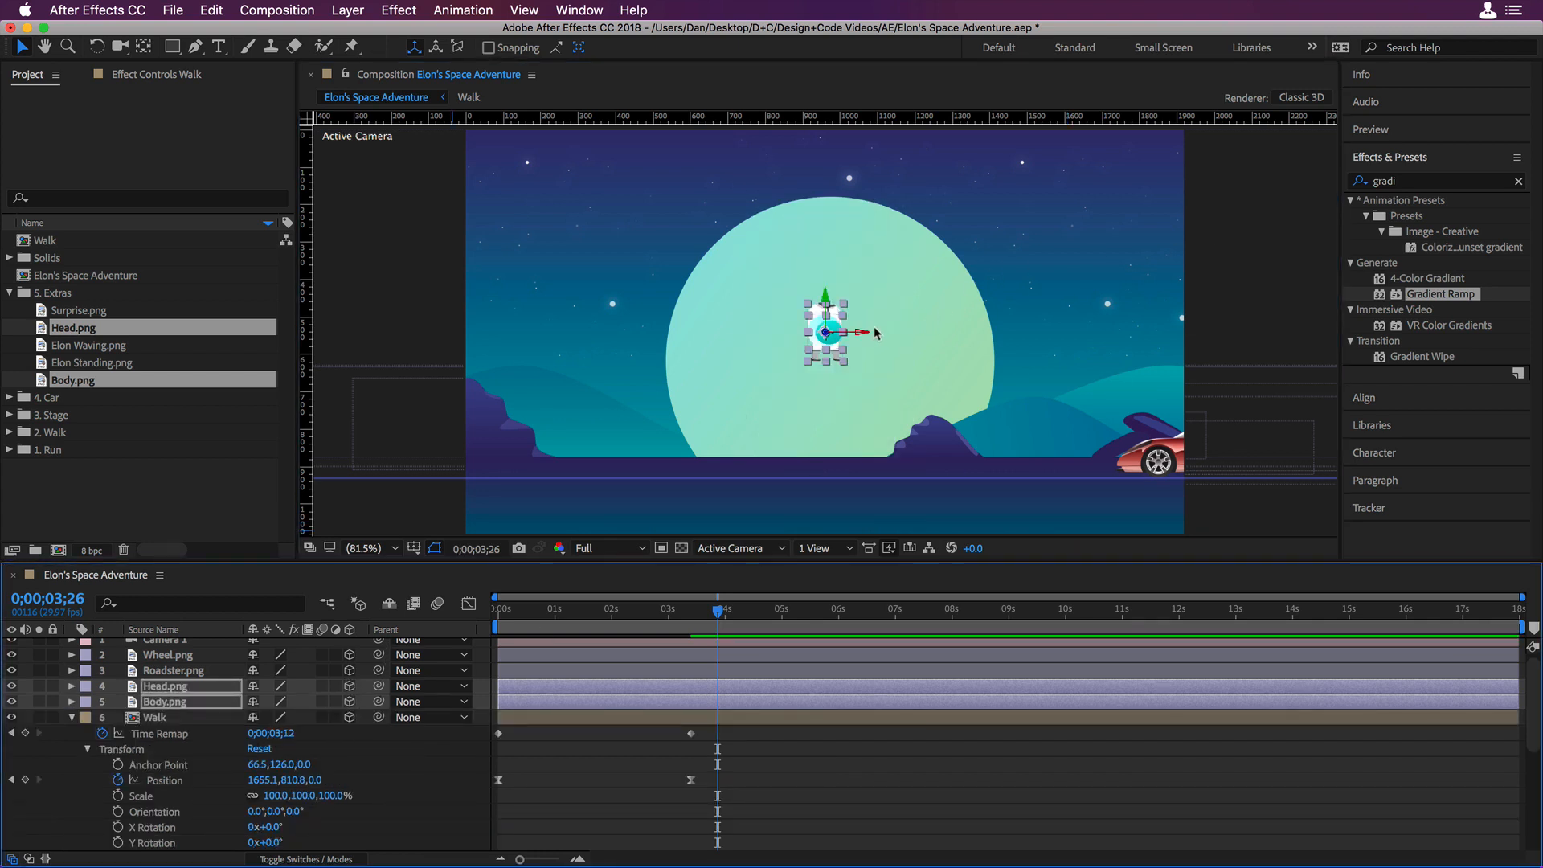
# - Move the body beside the roadster with its feet on the ground guide, and place the head on top of its neck
pyautogui.moveTo(863, 334); pyautogui.dragTo(1122, 372)
pyautogui.moveTo(1087, 304); pyautogui.dragTo(1132, 415)
pyautogui.click(1149, 522)
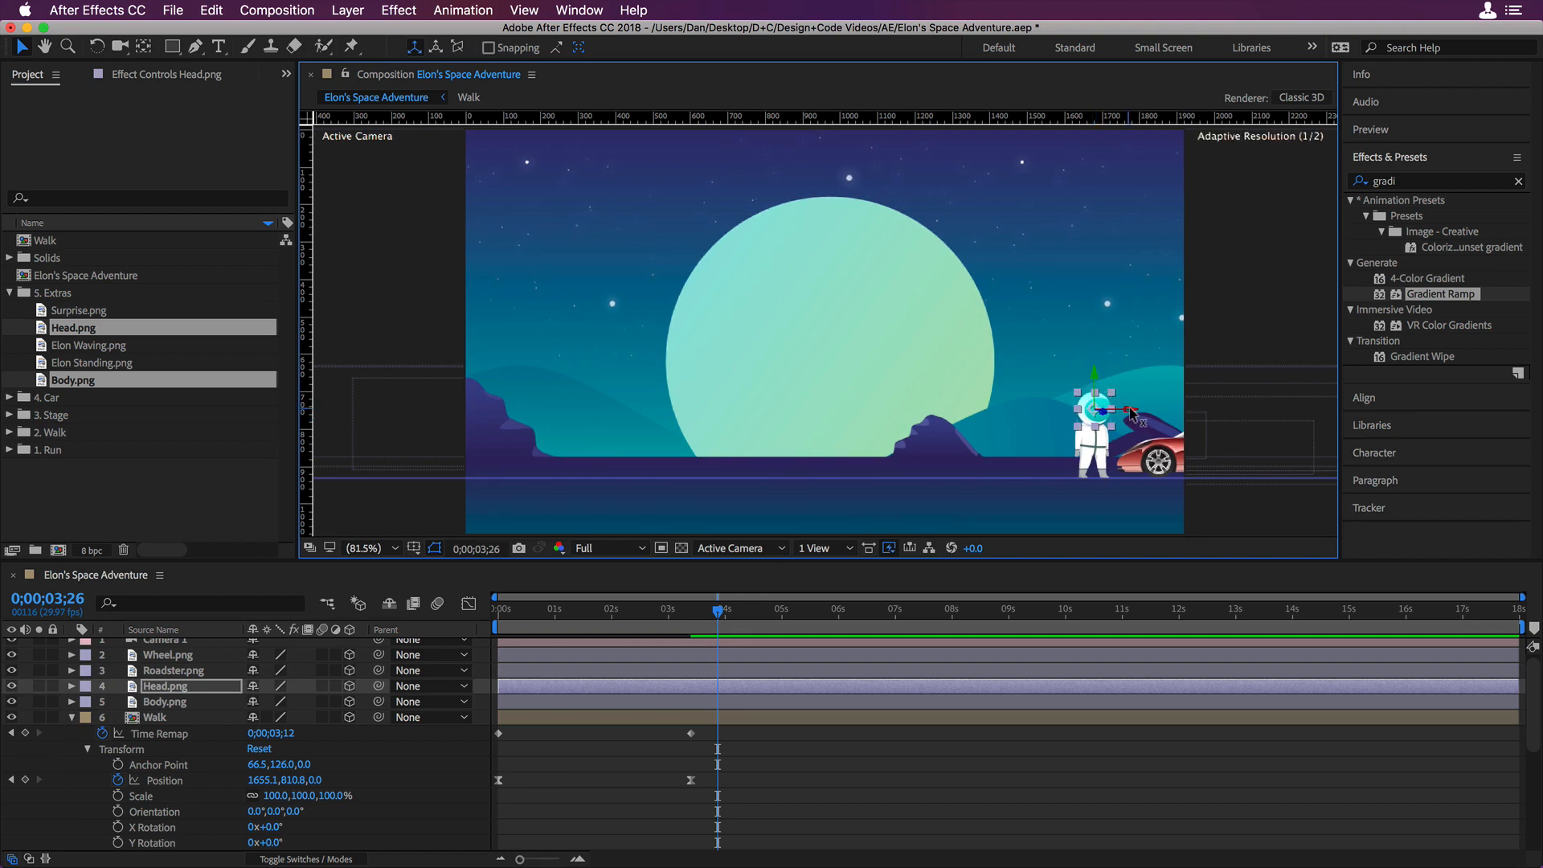
pyautogui.click(1221, 519)
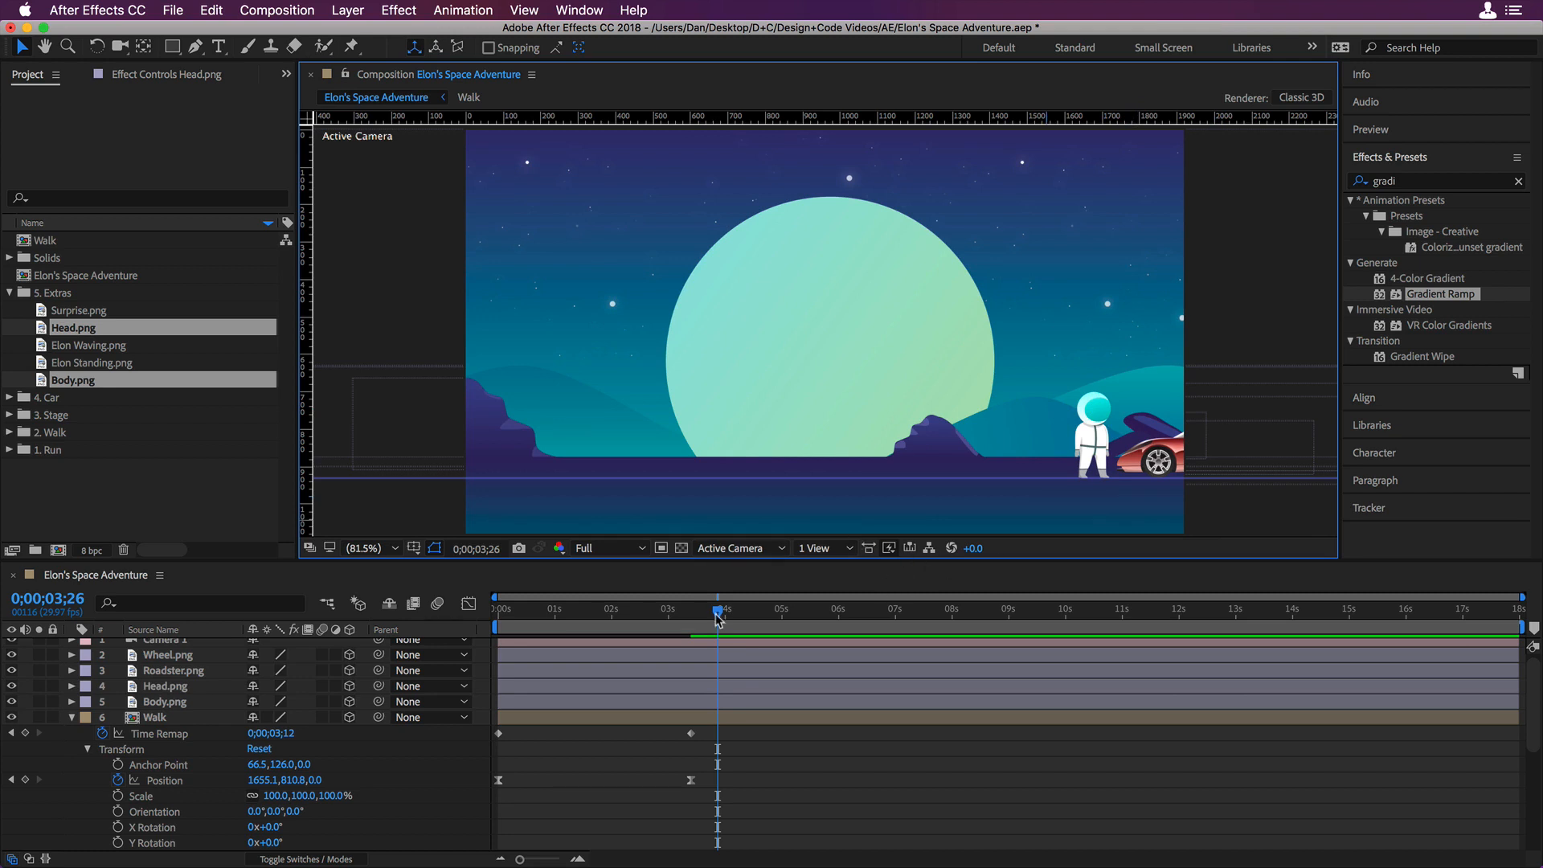
# - Trim the start of the Head.png and Body.png layers to 0;00;03;12, where the Walk layer's last keyframes sit
pyautogui.moveTo(718, 611); pyautogui.dragTo(686, 619)
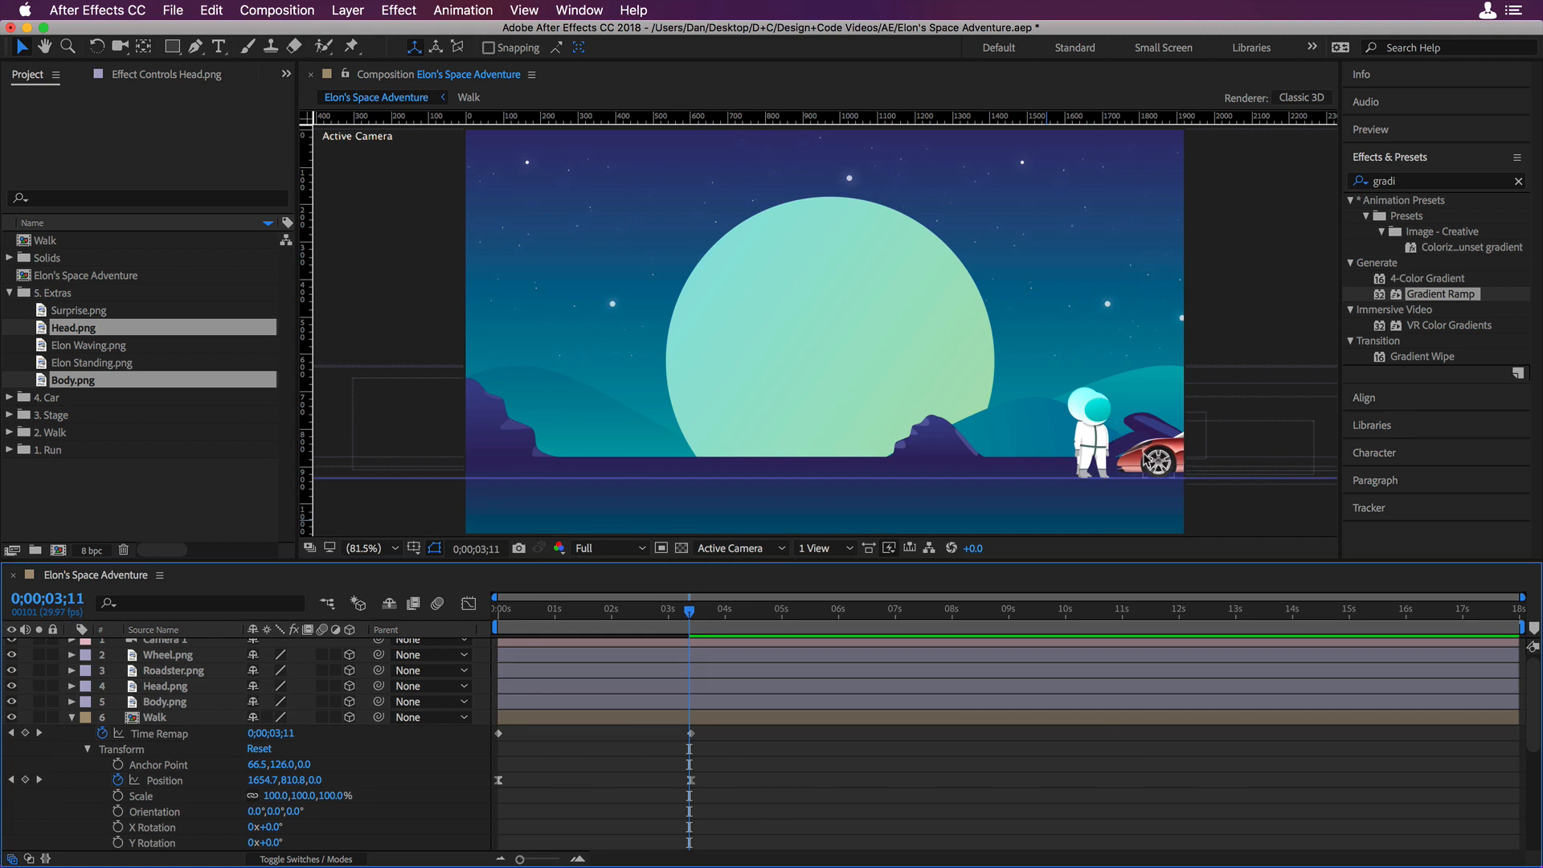
pyautogui.press('.')
pyautogui.press('.')
pyautogui.press('space')
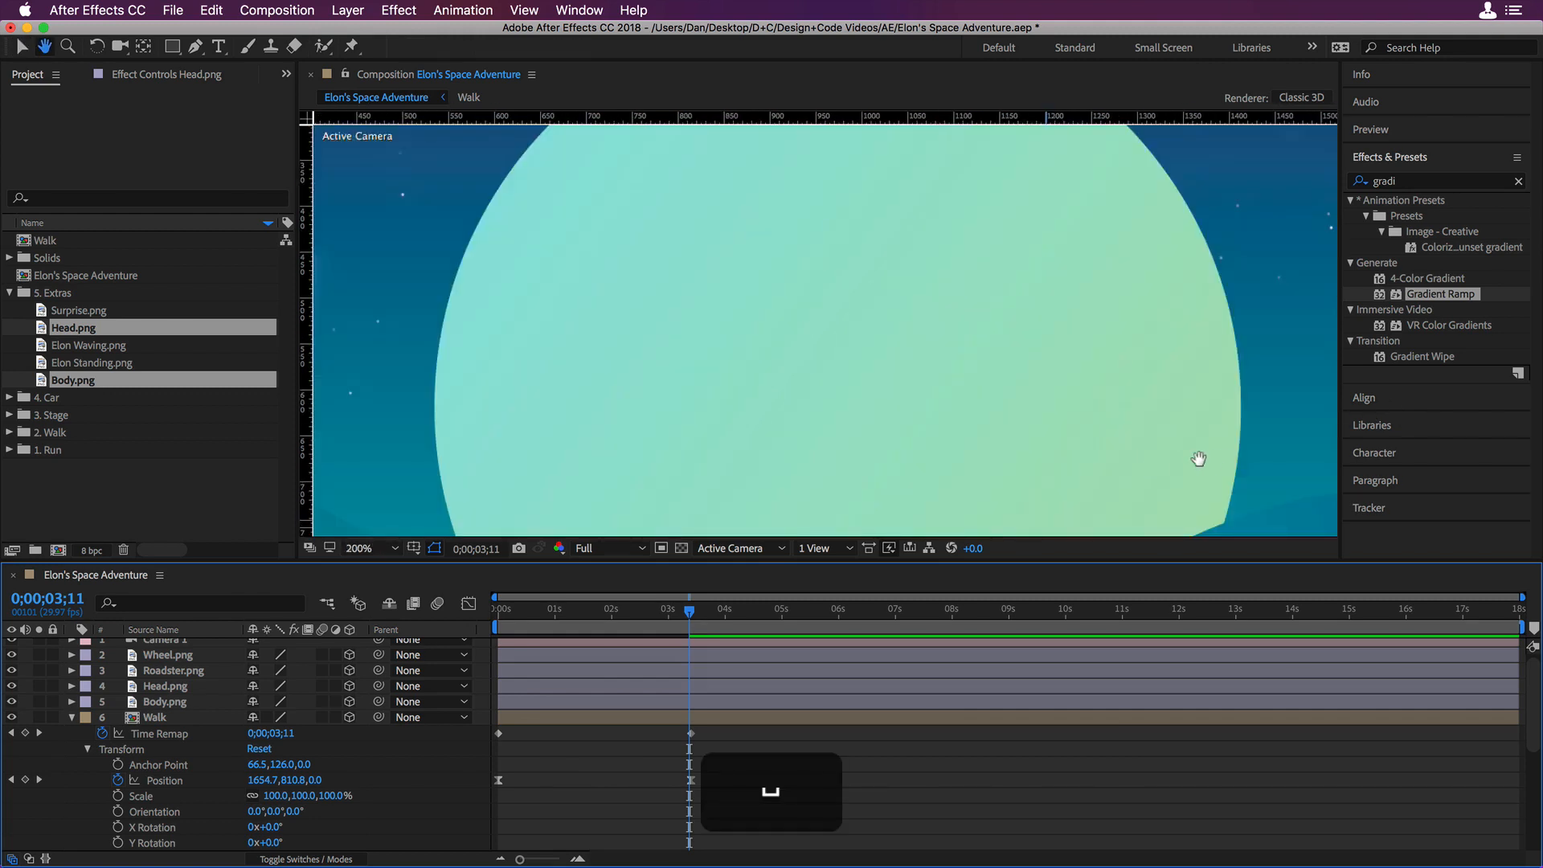
pyautogui.moveTo(1199, 458); pyautogui.dragTo(872, 370)
pyautogui.press('space')
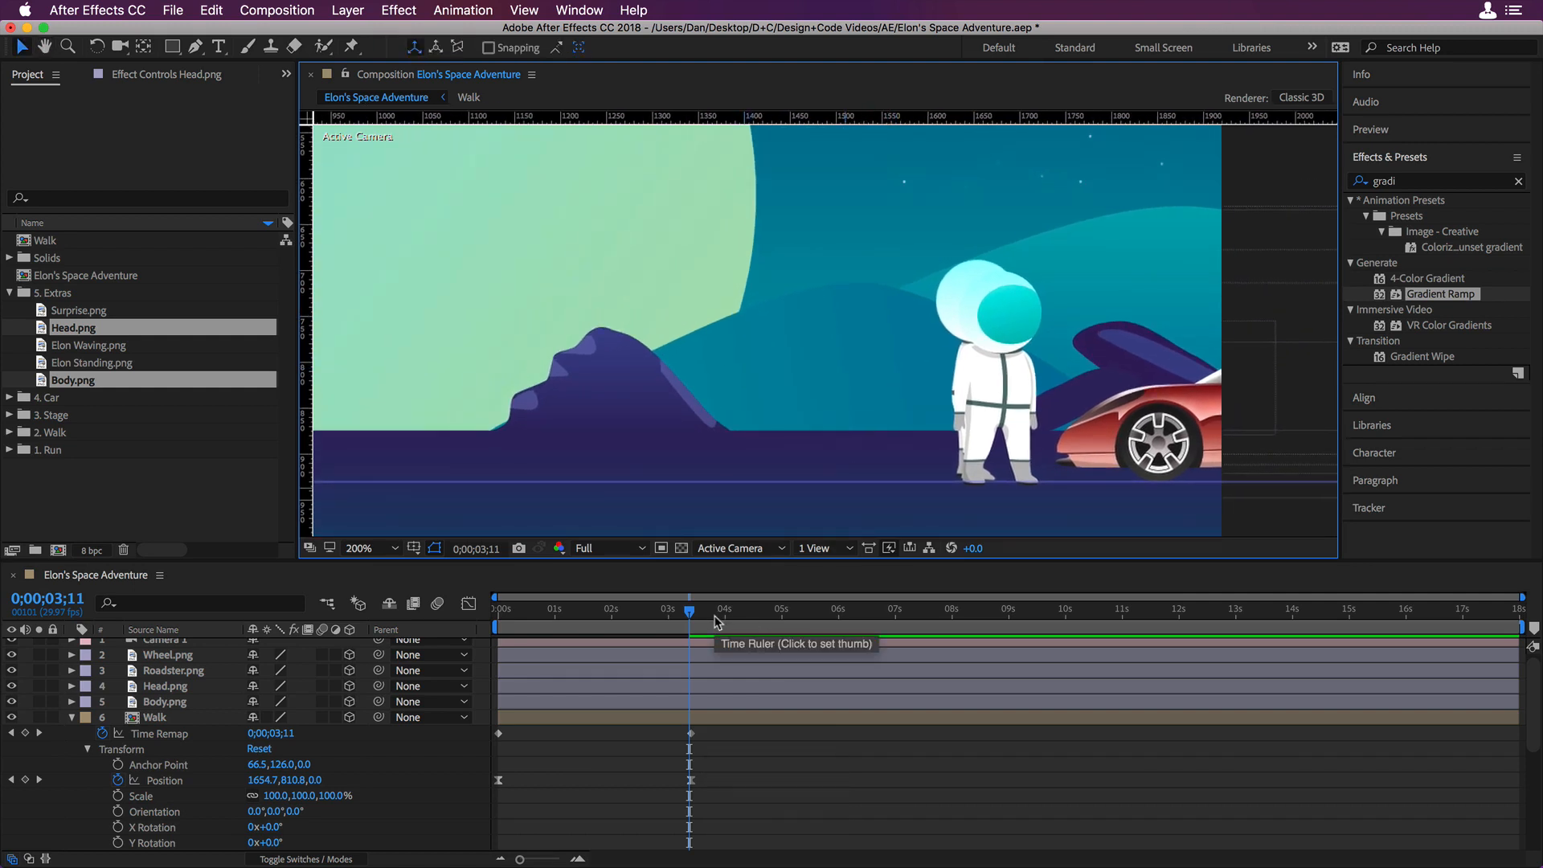
pyautogui.press('pagedown')
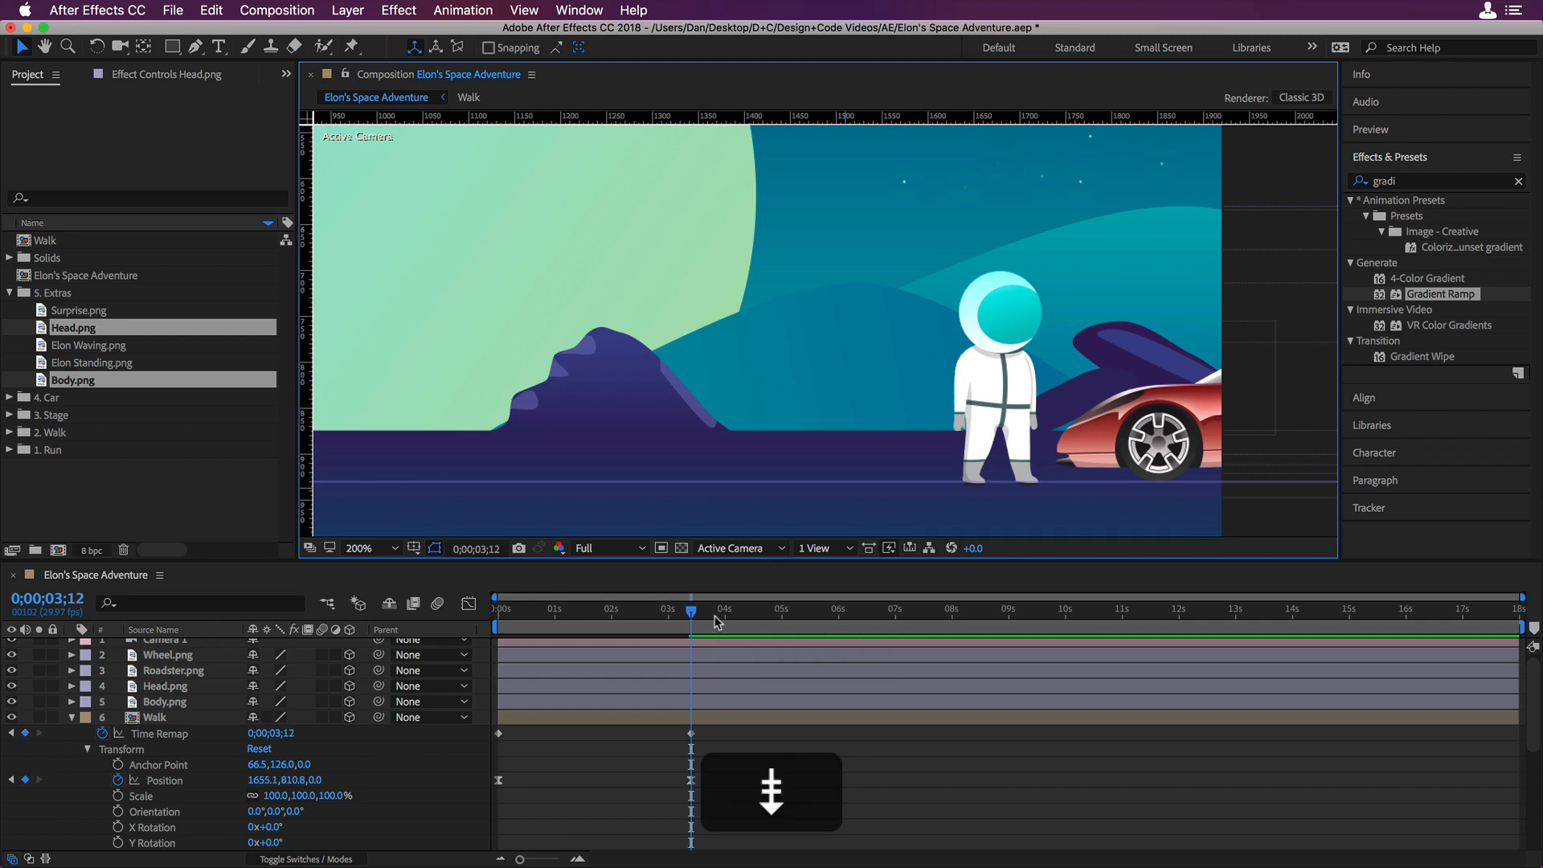
pyautogui.scroll(1, 151, 693)
pyautogui.click(161, 693)
pyautogui.keyDown('shift'); pyautogui.click(184, 708); pyautogui.keyUp('shift')
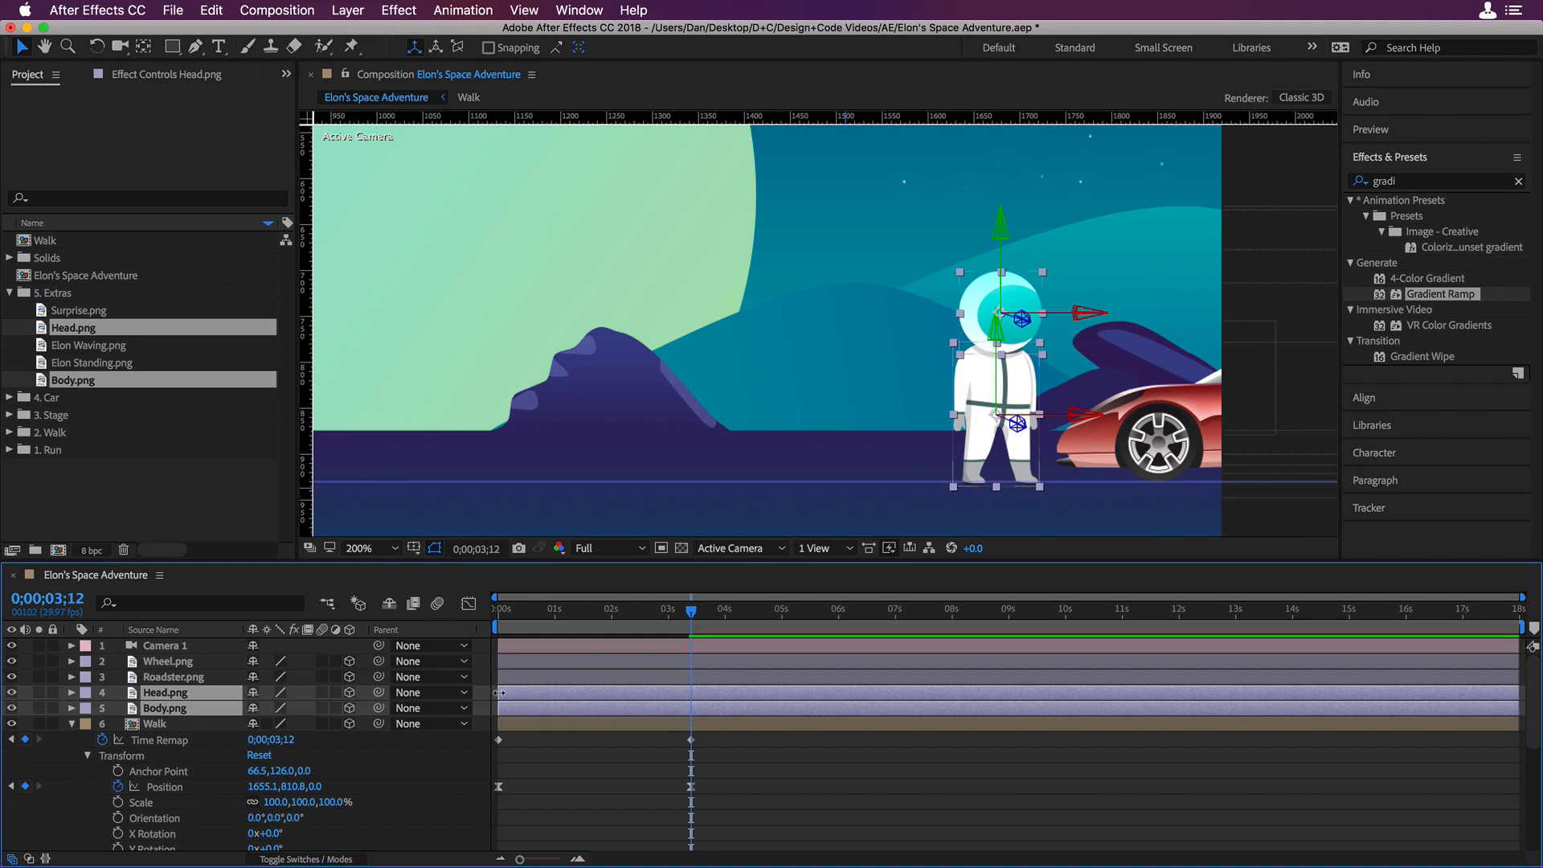
pyautogui.moveTo(499, 693); pyautogui.dragTo(691, 697)
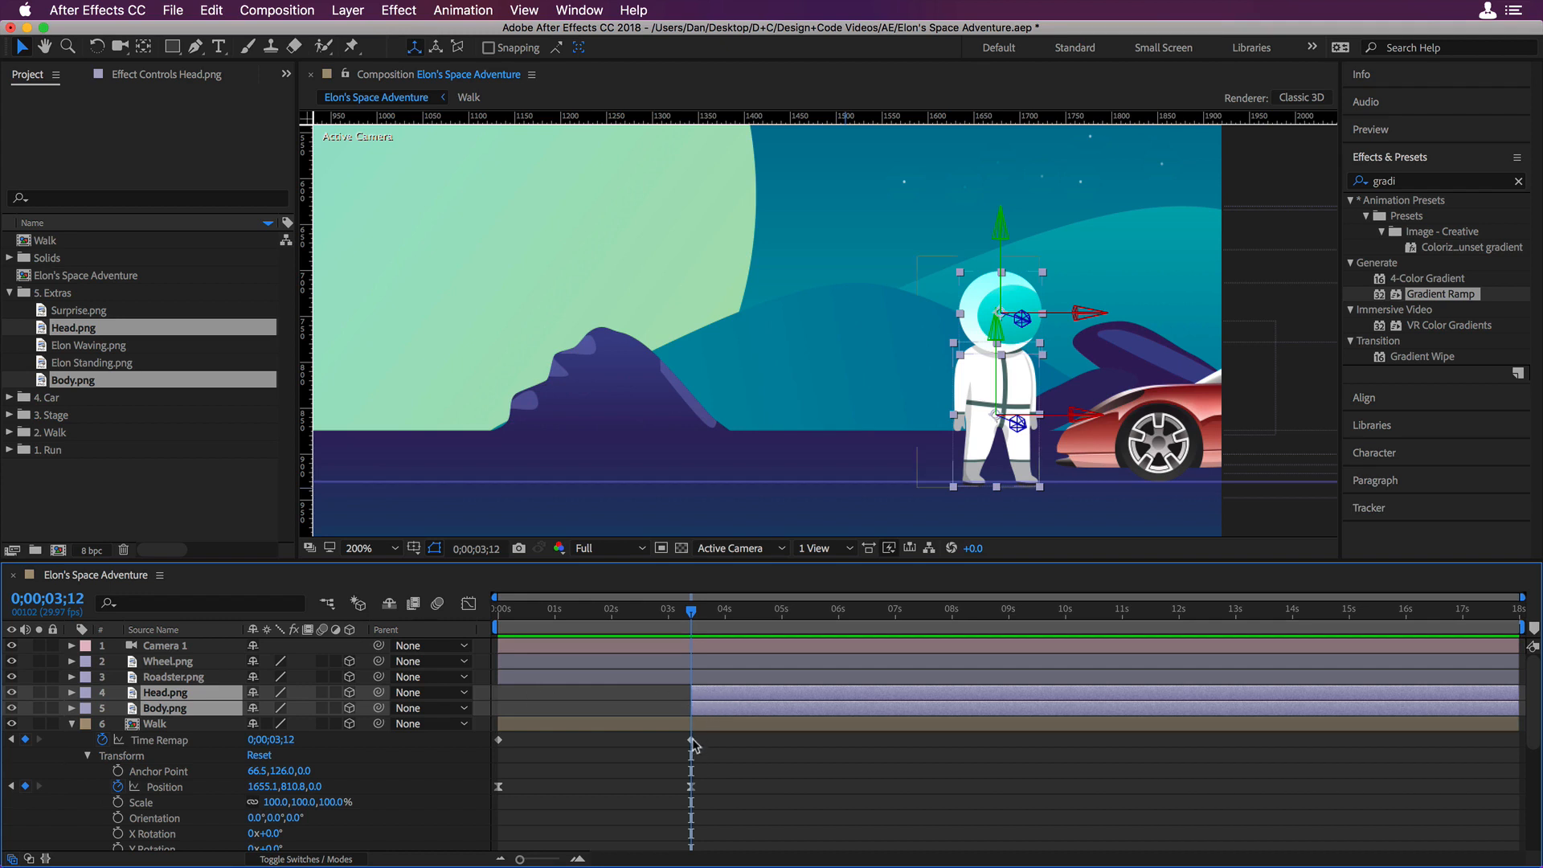
# - Compare the frames around 0;00;03;12 and add a horizontal guide at the top of the walking astronaut's helmet at 0;00;03;11
pyautogui.click(687, 615)
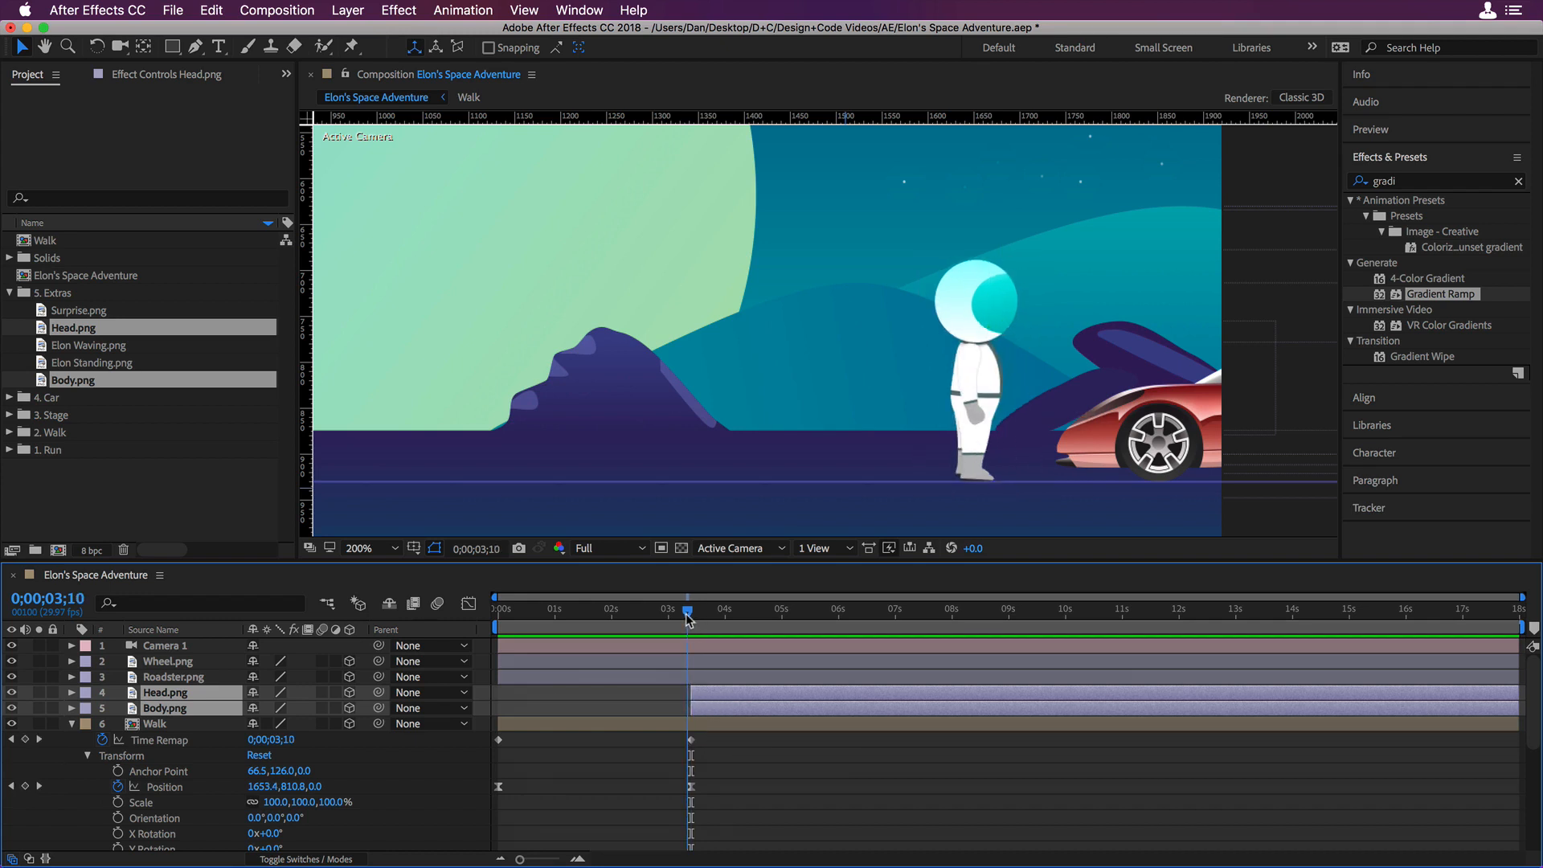
pyautogui.moveTo(687, 615); pyautogui.dragTo(689, 619)
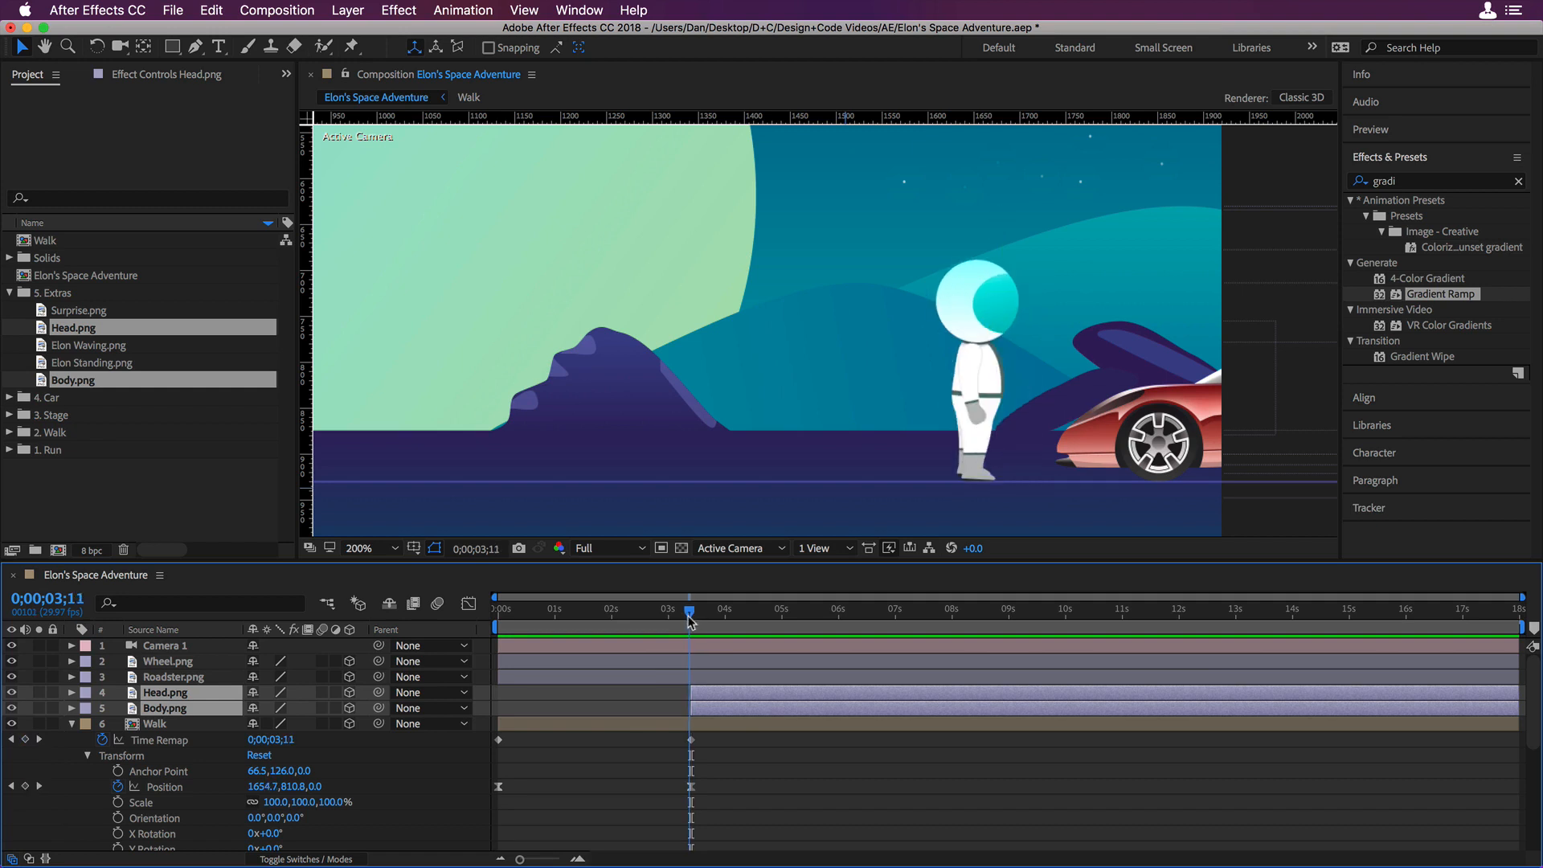
pyautogui.moveTo(691, 618); pyautogui.dragTo(694, 620)
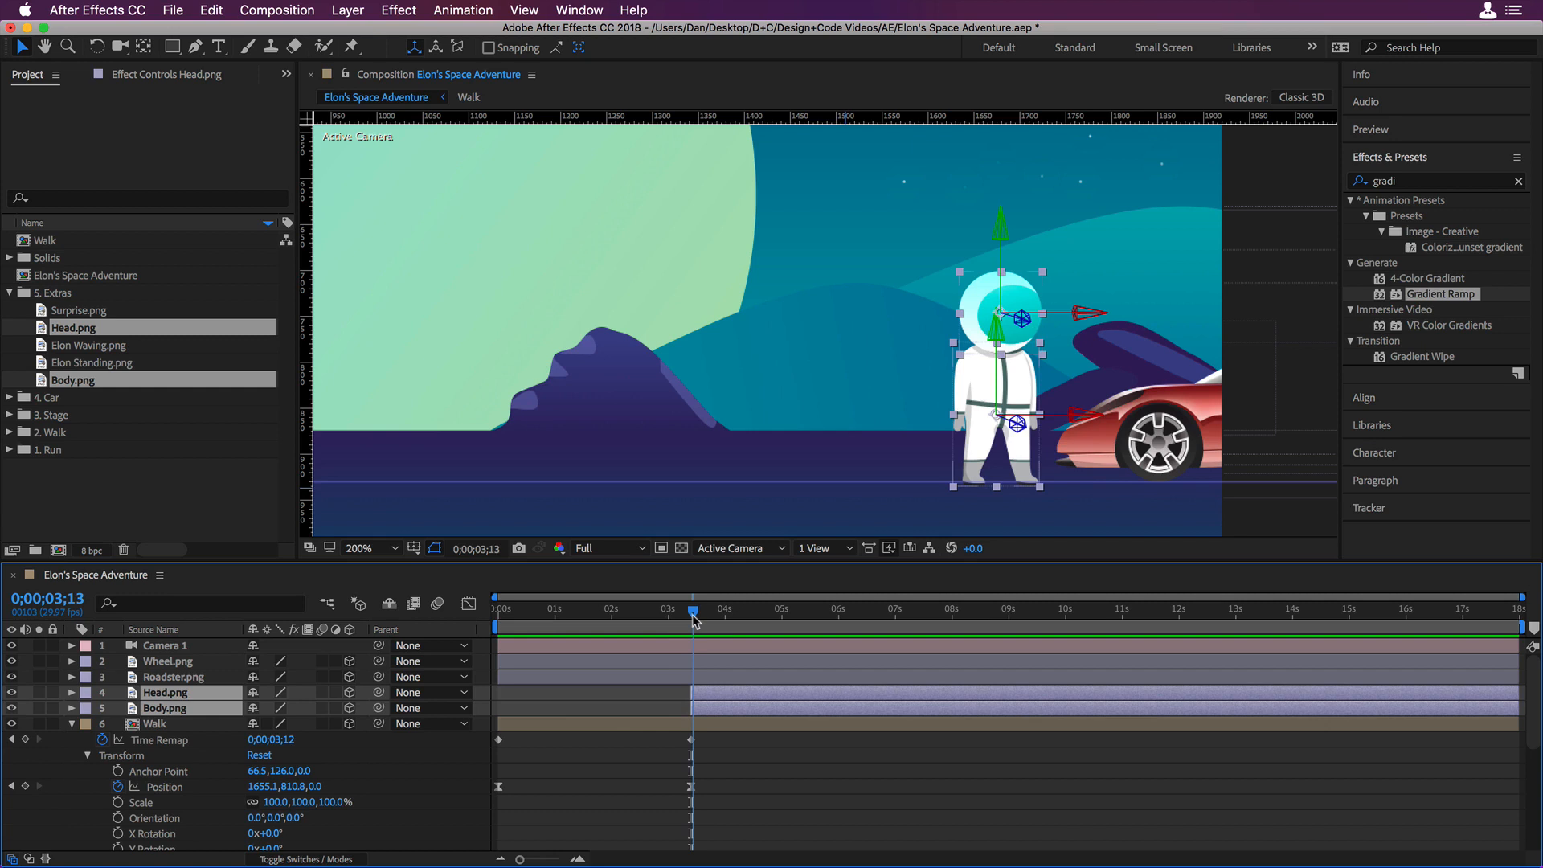
pyautogui.moveTo(693, 621); pyautogui.dragTo(691, 617)
pyautogui.moveTo(691, 617); pyautogui.dragTo(690, 617)
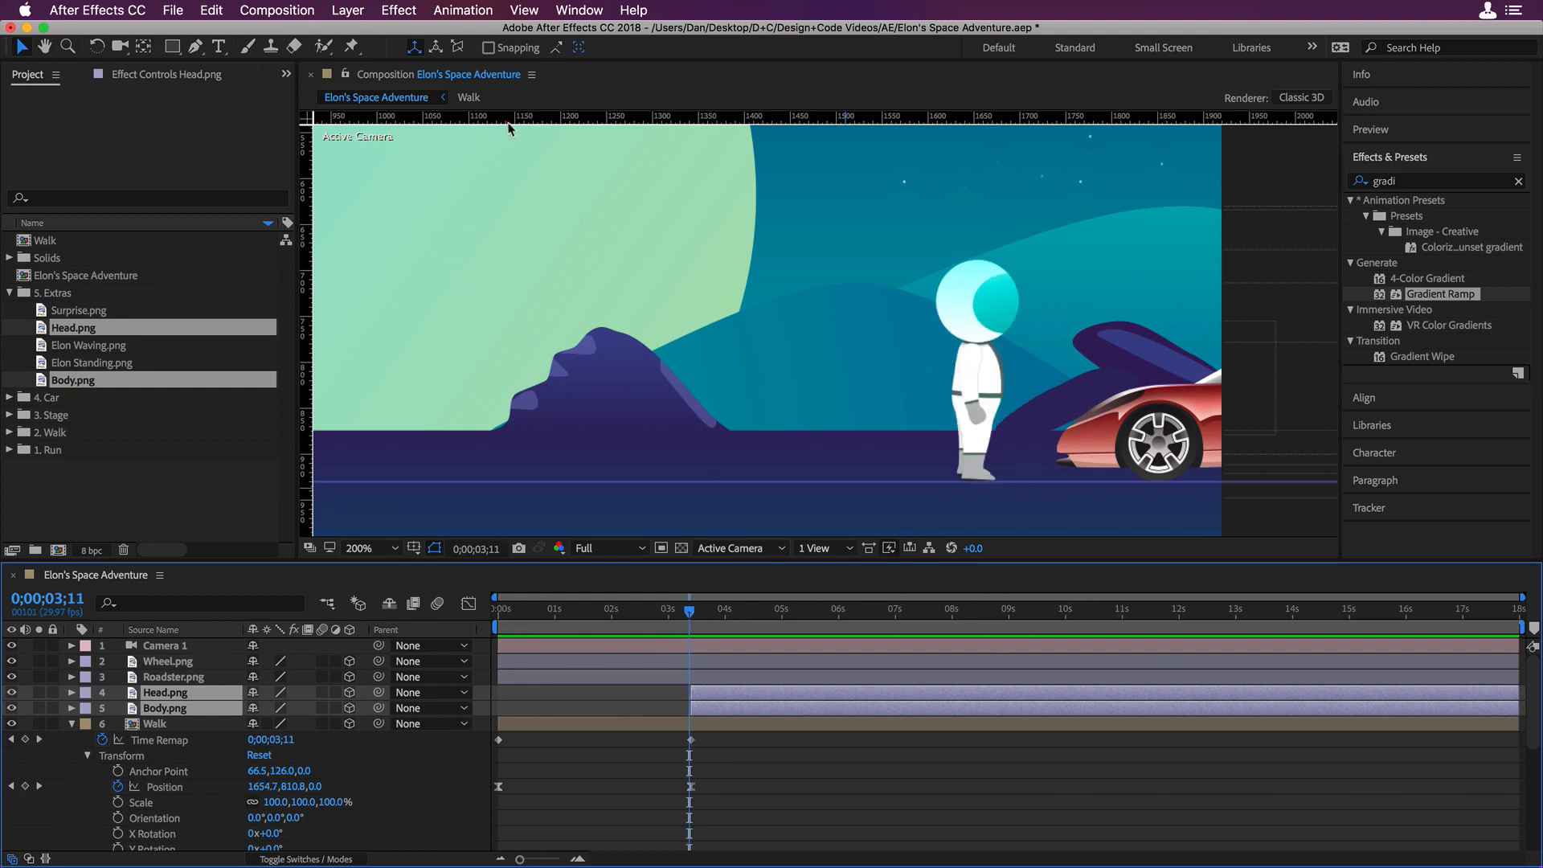
pyautogui.moveTo(508, 119); pyautogui.dragTo(535, 260)
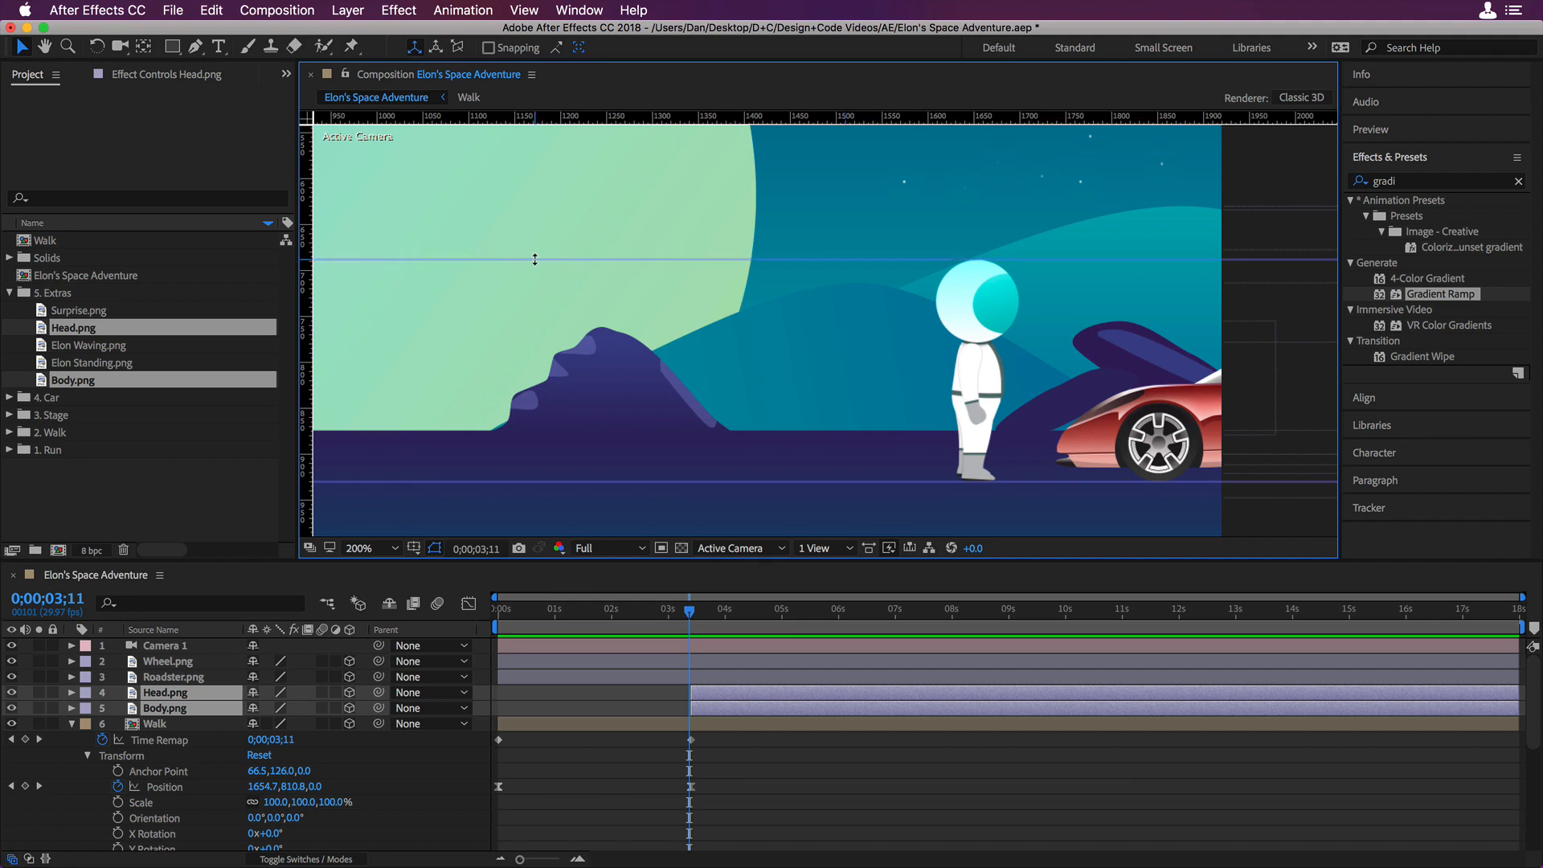
# - At 0;00;03;12, raise the Head.png layer to the upper guide and move the Body.png layer up slightly to match
pyautogui.click(692, 615)
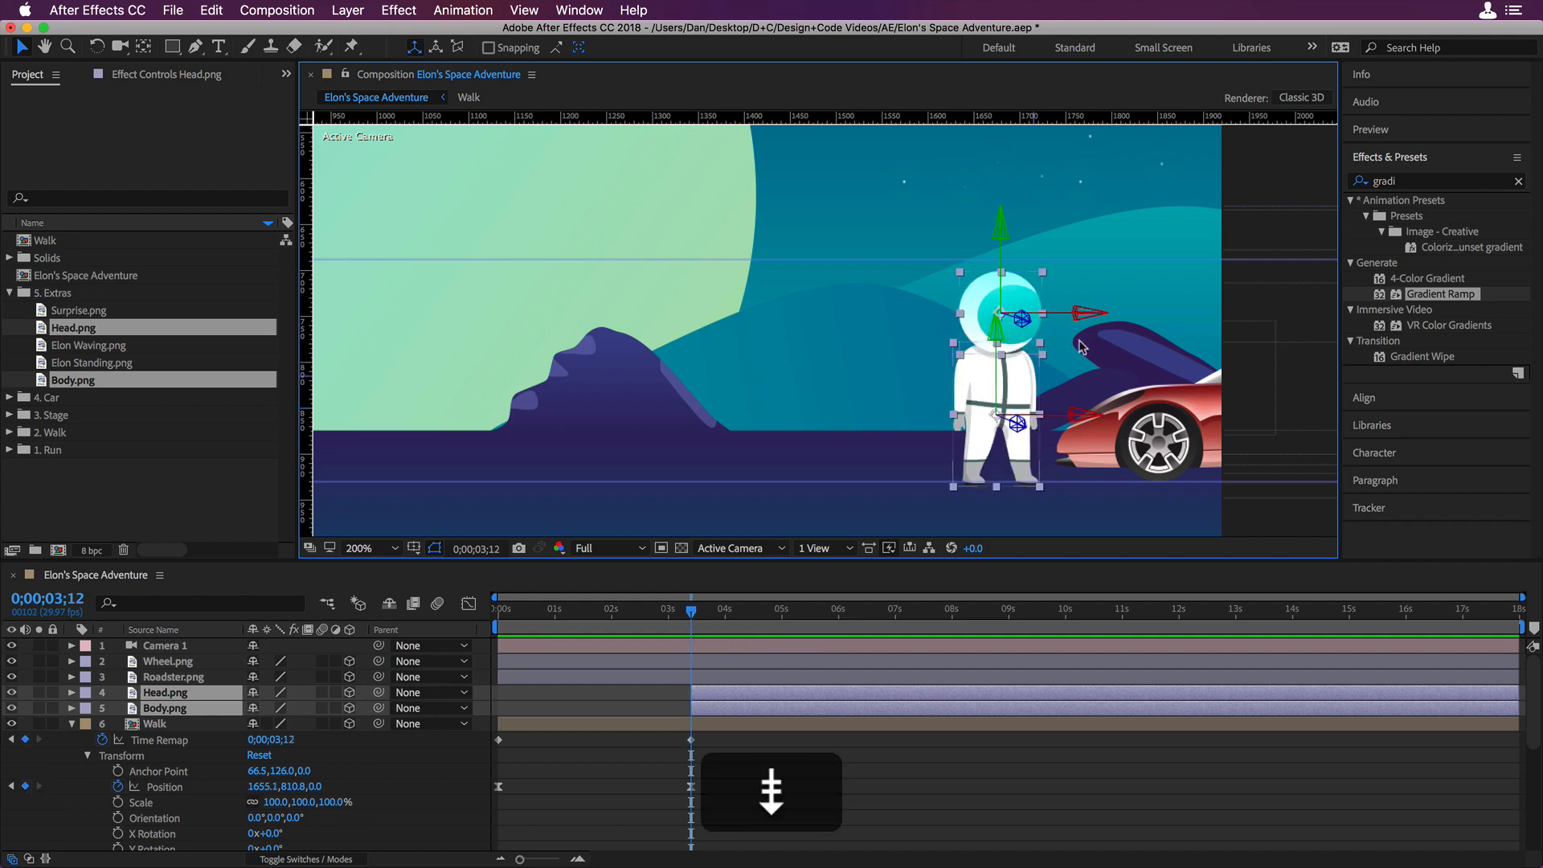
pyautogui.press('super+shift+a')
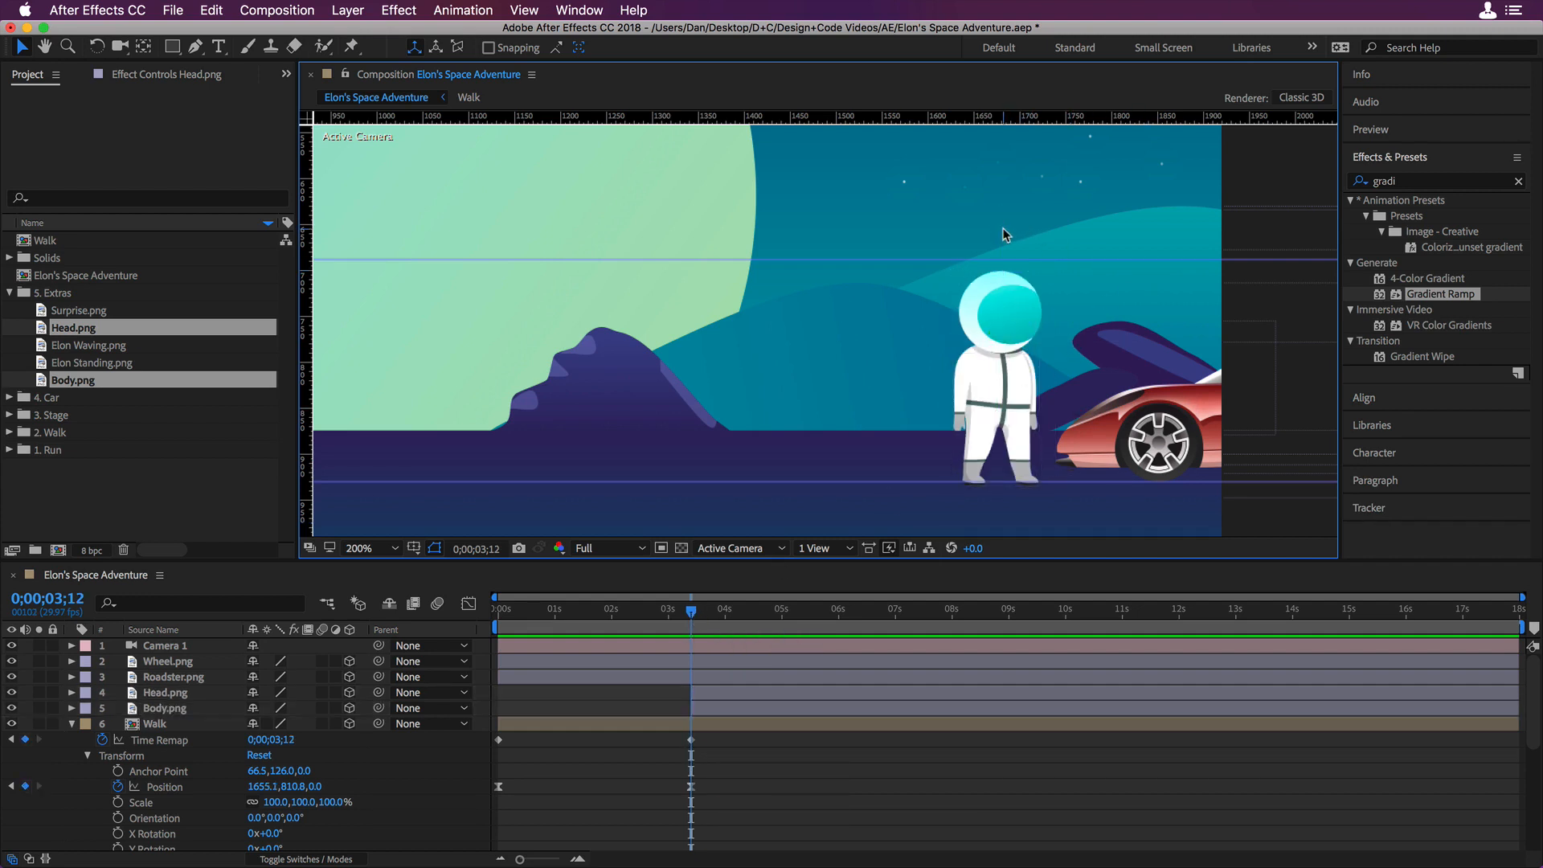
pyautogui.click(1015, 347)
pyautogui.moveTo(1002, 233); pyautogui.dragTo(1001, 228)
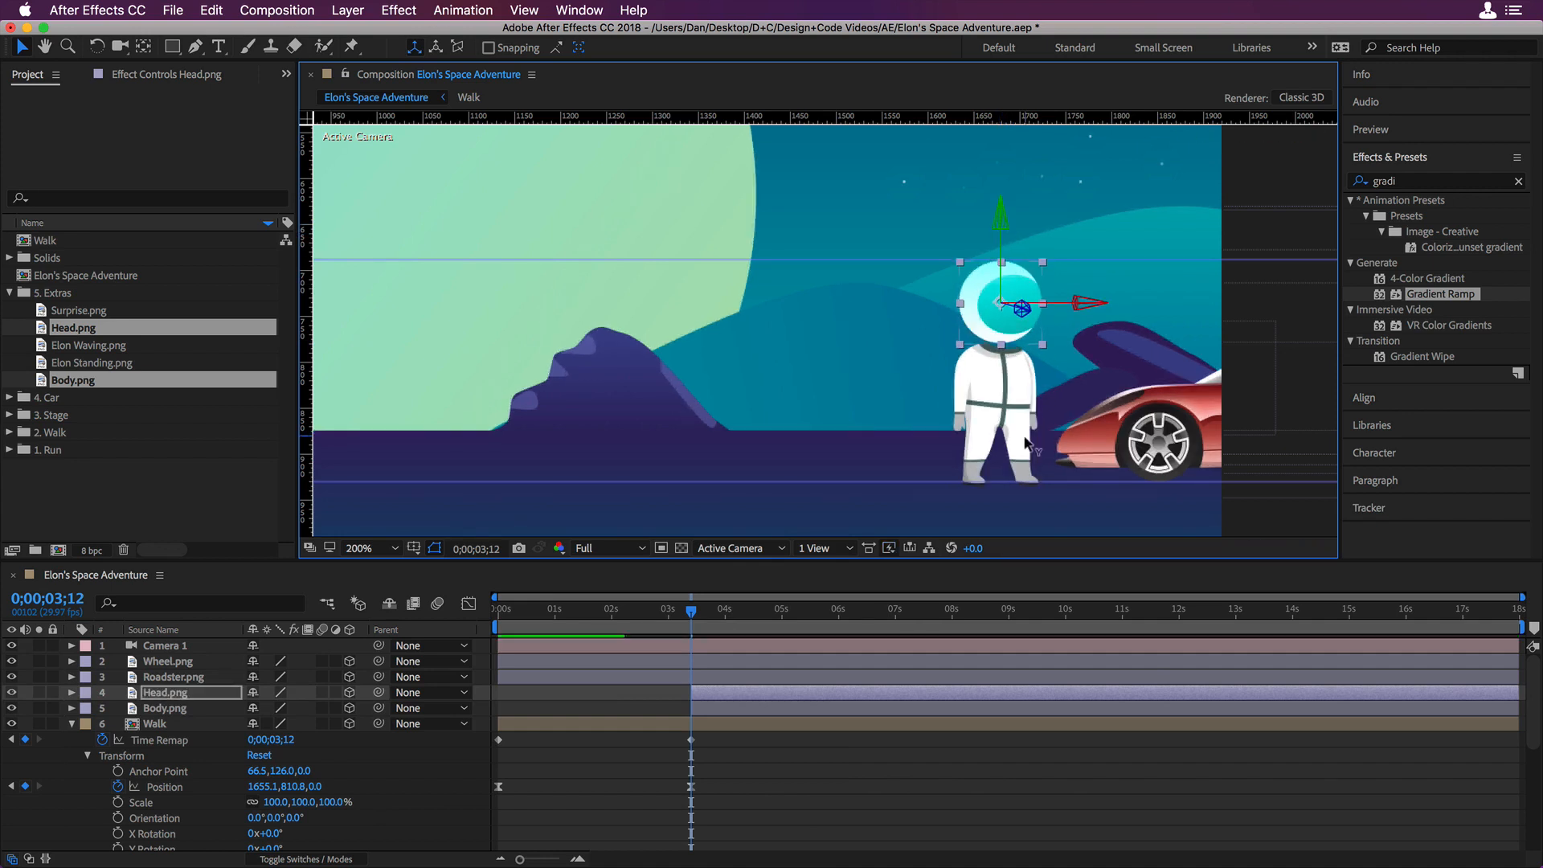
pyautogui.click(995, 337)
pyautogui.moveTo(996, 333); pyautogui.dragTo(995, 328)
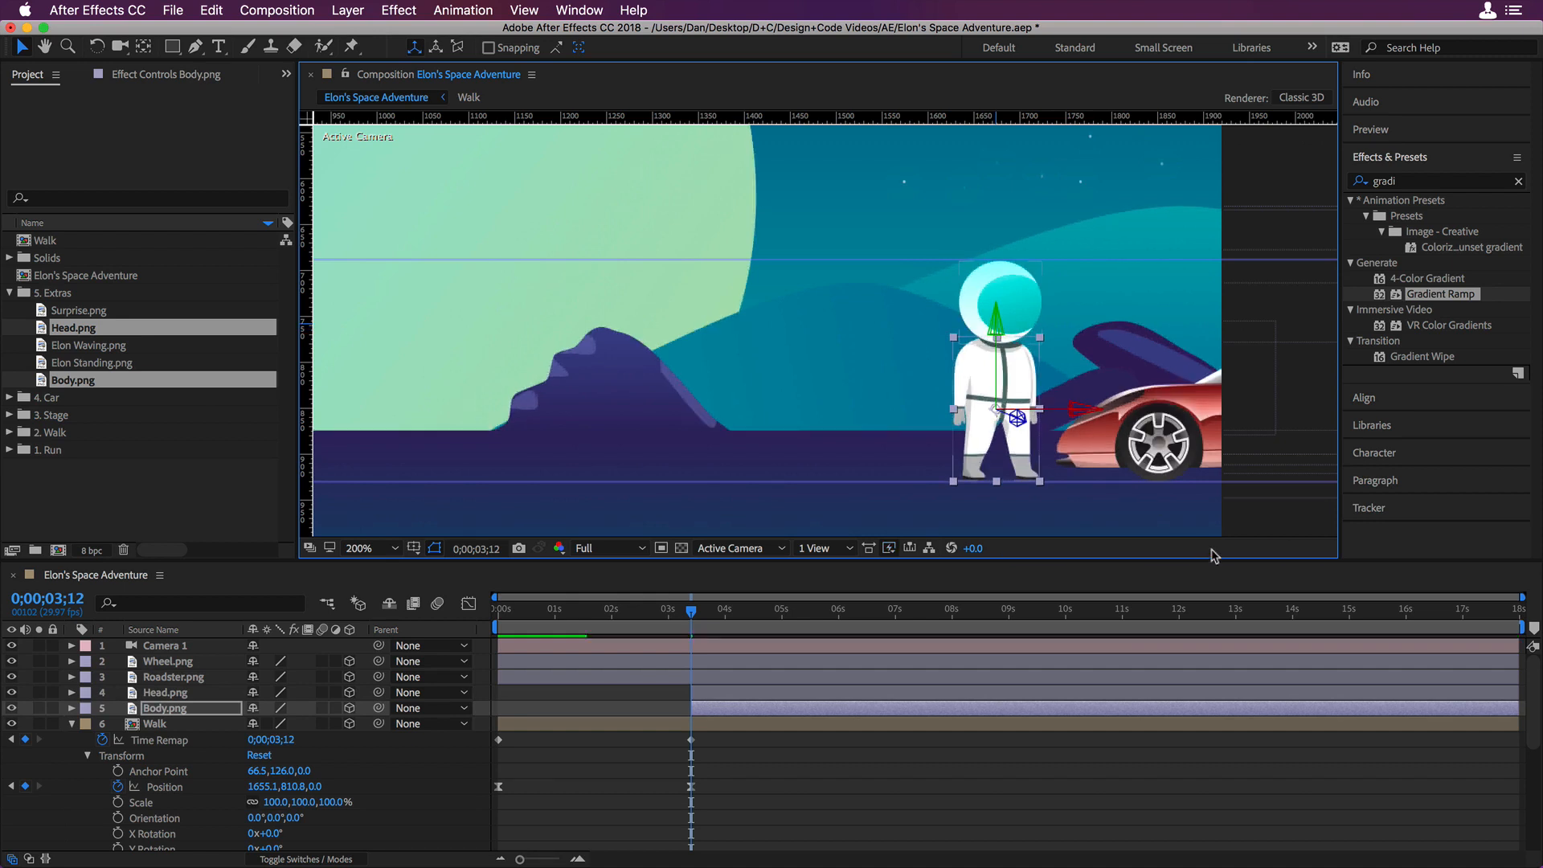
pyautogui.click(1264, 525)
# - Nudge the Body.png layer slightly away from the roadster and lower the Head.png layer a touch onto the neck
pyautogui.click(1003, 394)
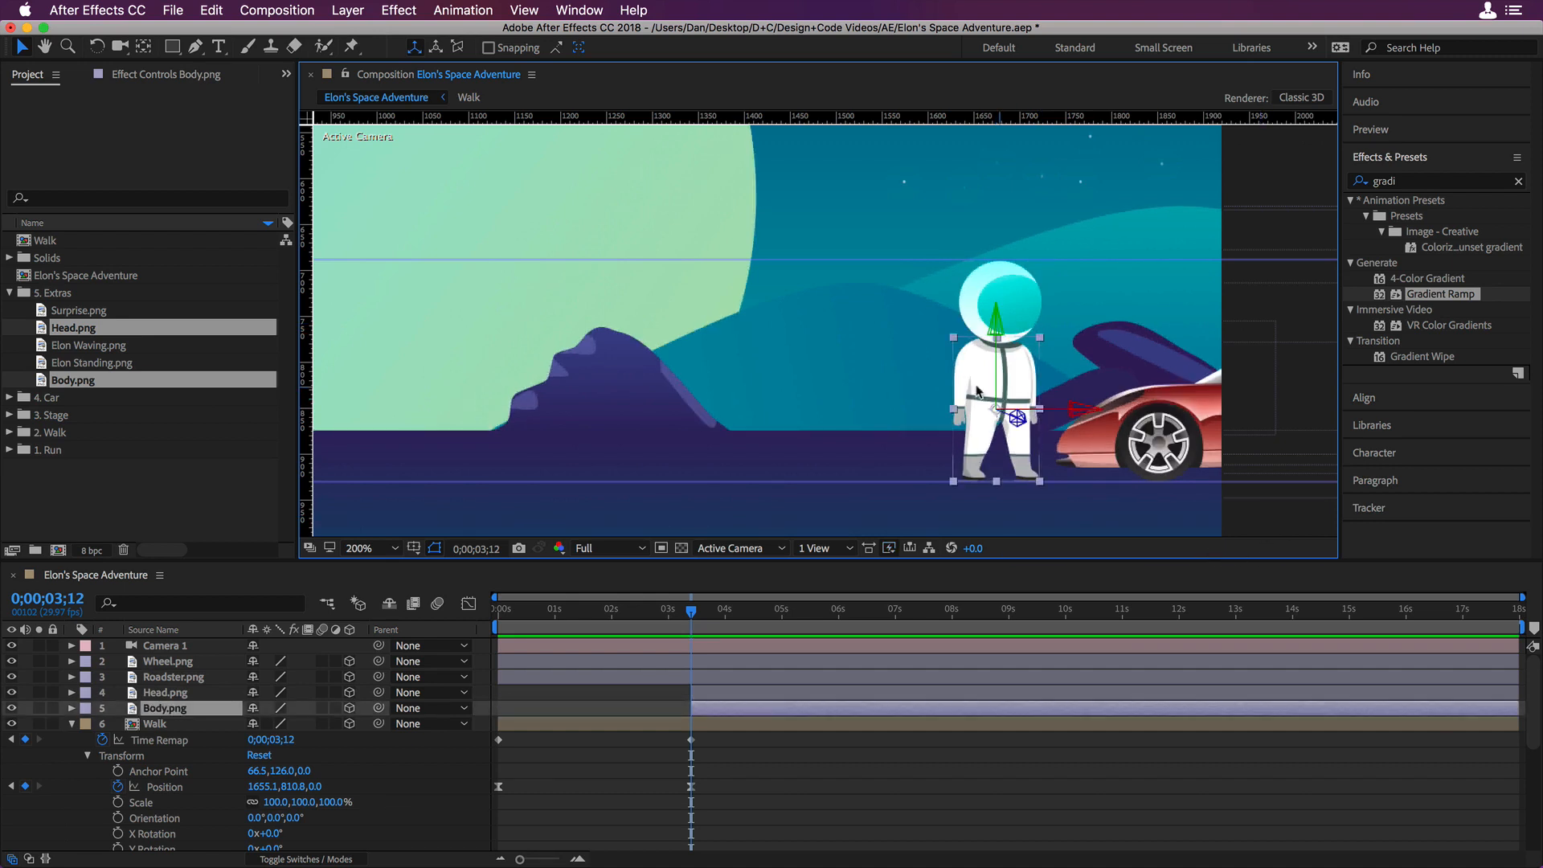
pyautogui.moveTo(1077, 411); pyautogui.dragTo(1075, 414)
pyautogui.click(1290, 517)
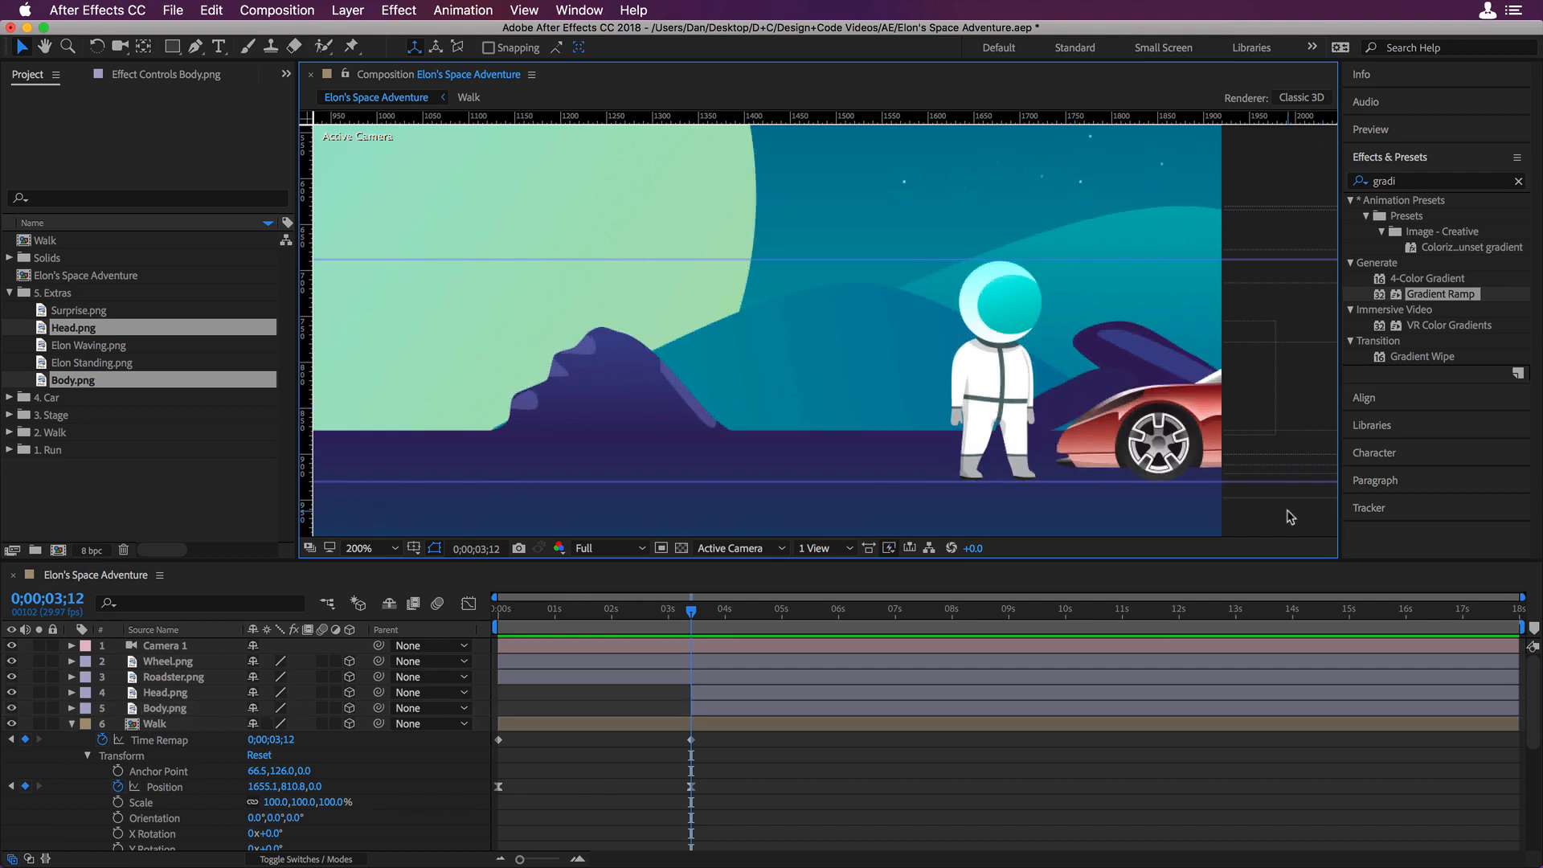
pyautogui.click(1019, 319)
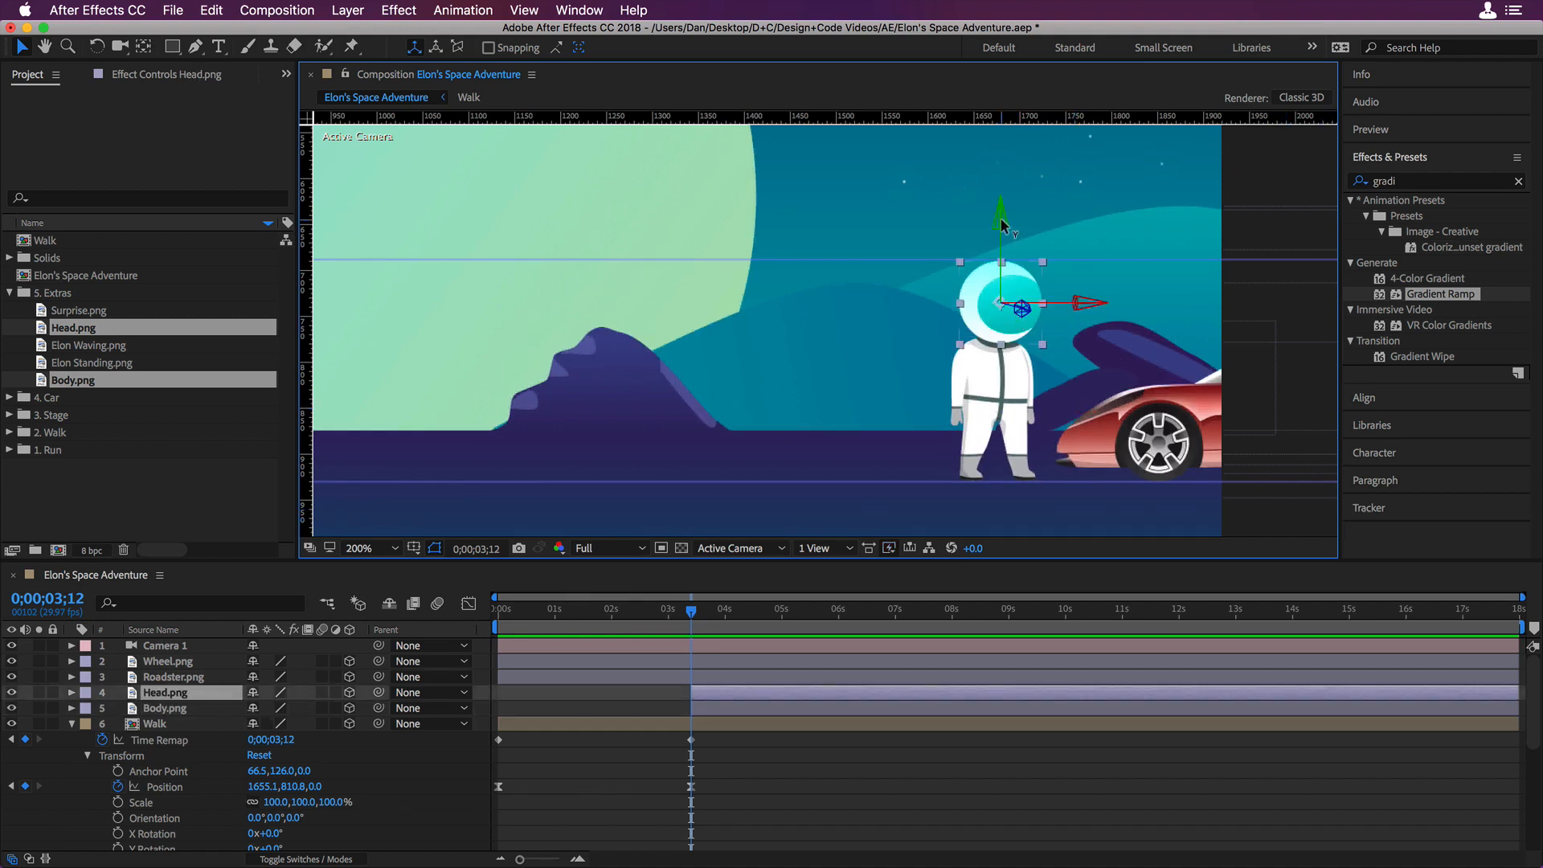
pyautogui.press('Return')
pyautogui.moveTo(1001, 226); pyautogui.dragTo(1001, 227)
pyautogui.click(1281, 512)
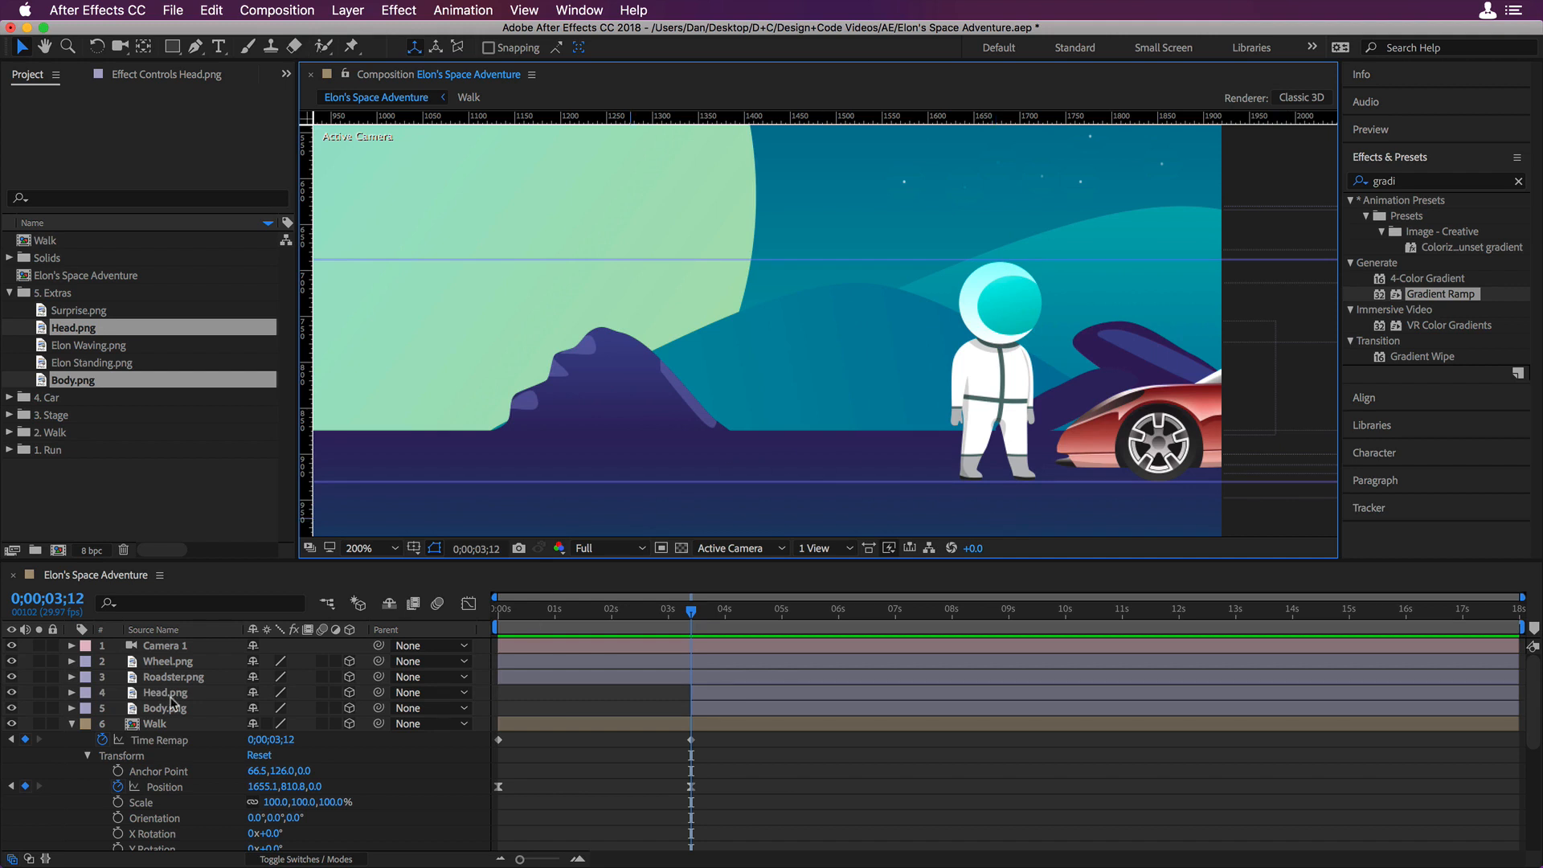
# - Keyframe the Head.png layer's Z Rotation: 0° at 0;00;03;12, about 15° at 0;00;03;28 and about 5° at 0;00;04;14
pyautogui.click(72, 693)
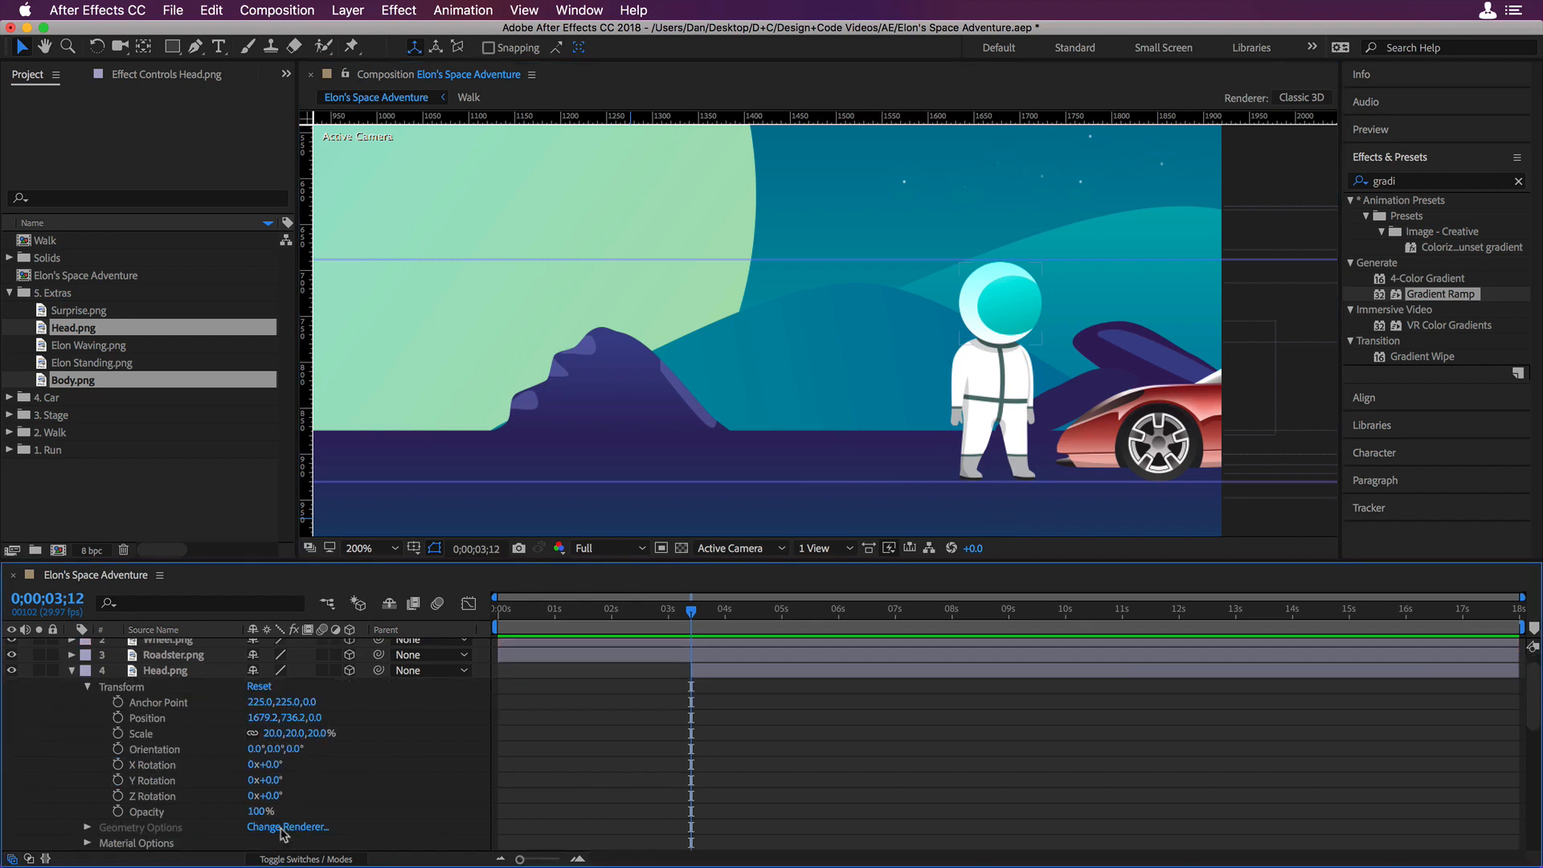
pyautogui.click(118, 796)
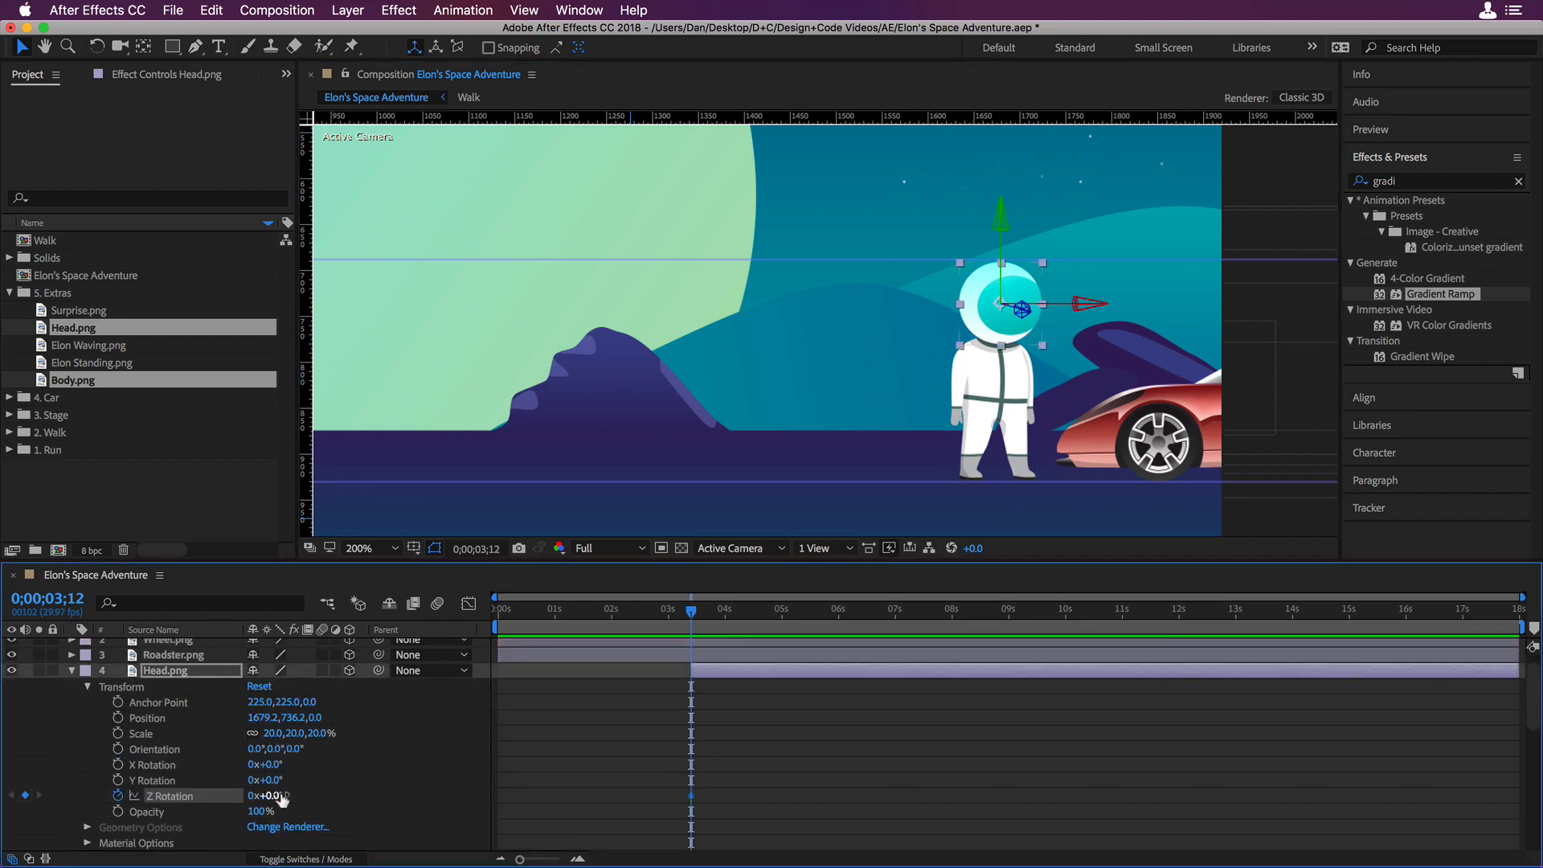
pyautogui.moveTo(691, 612); pyautogui.dragTo(722, 616)
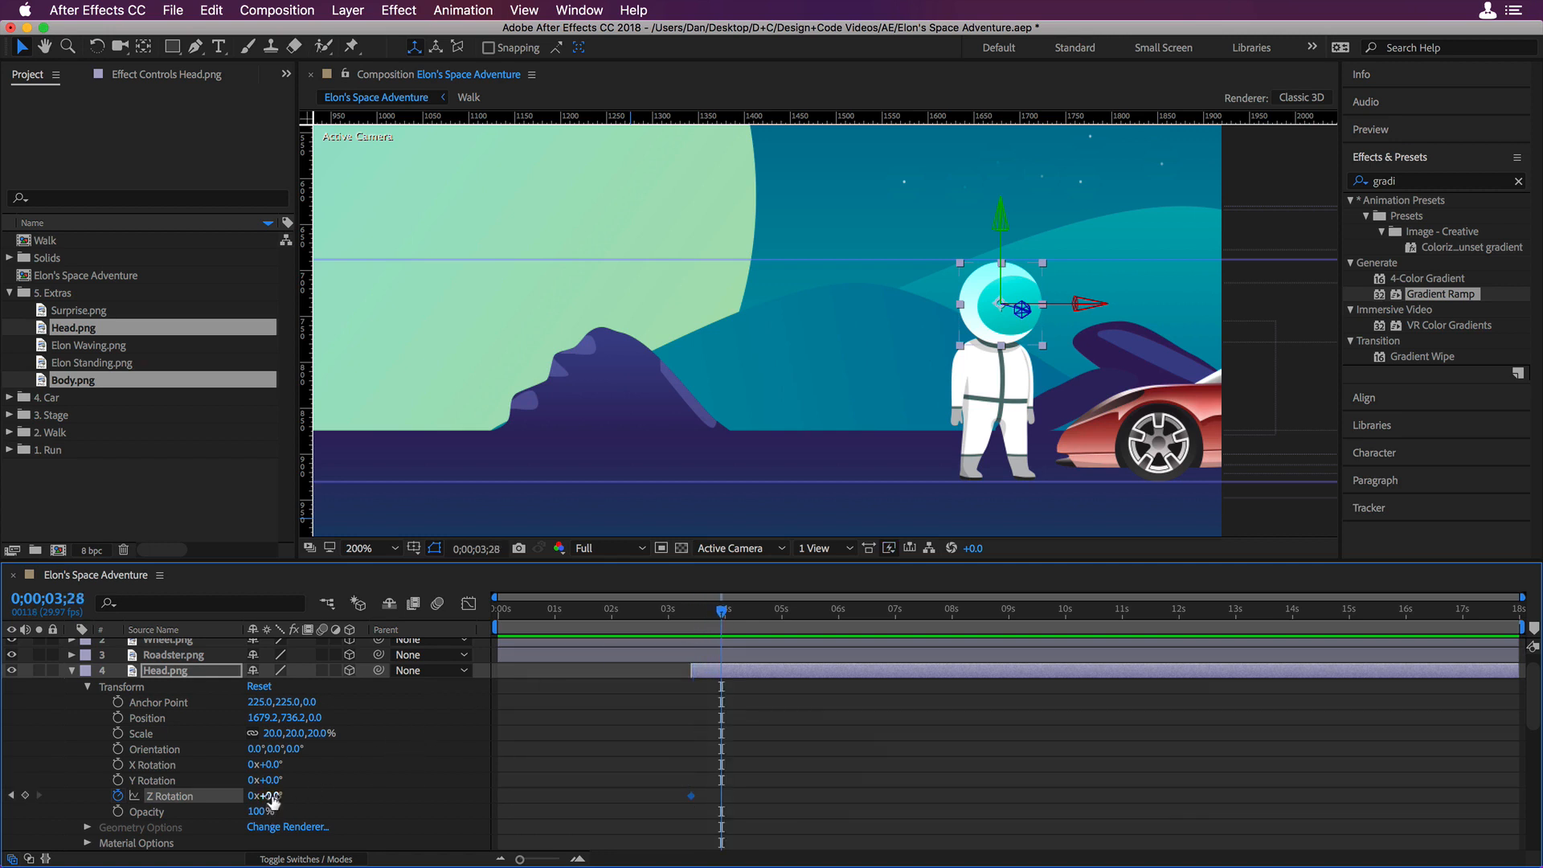
pyautogui.moveTo(271, 796); pyautogui.dragTo(290, 798)
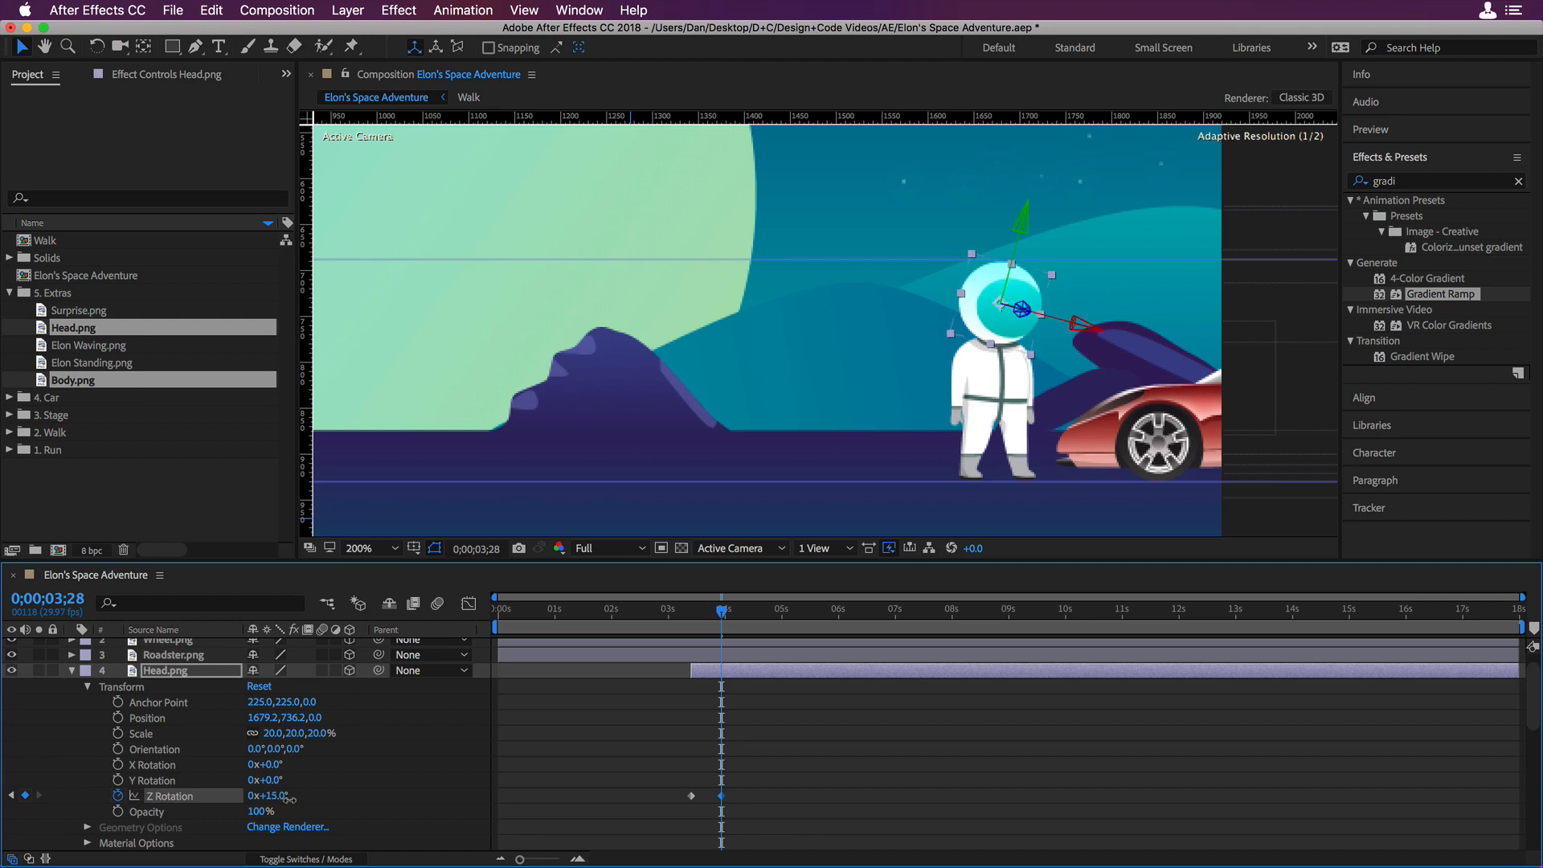
pyautogui.moveTo(721, 615); pyautogui.dragTo(751, 615)
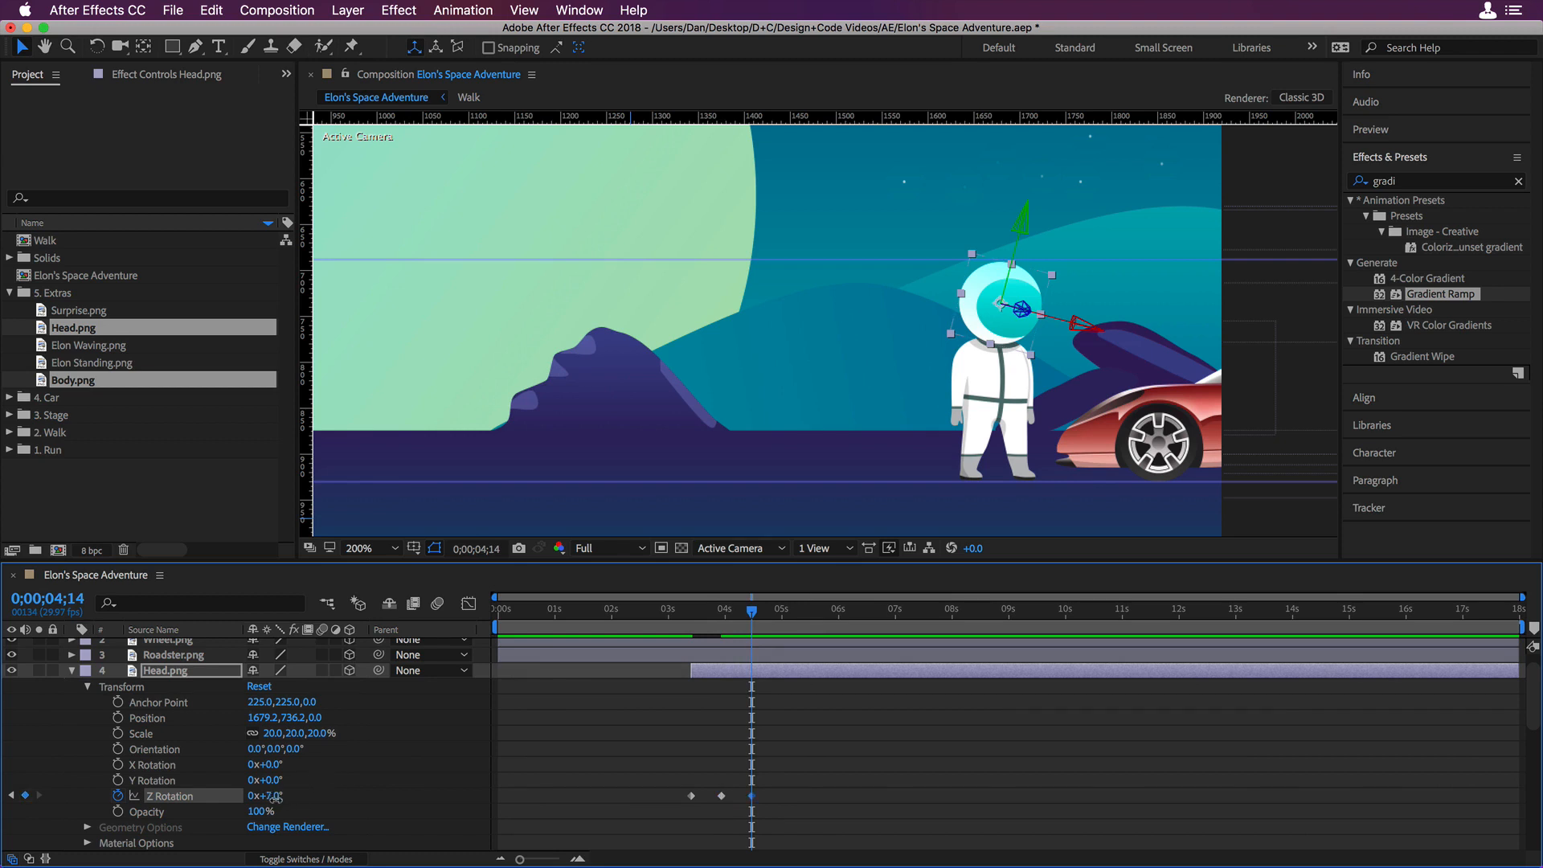
pyautogui.moveTo(276, 797); pyautogui.dragTo(276, 798)
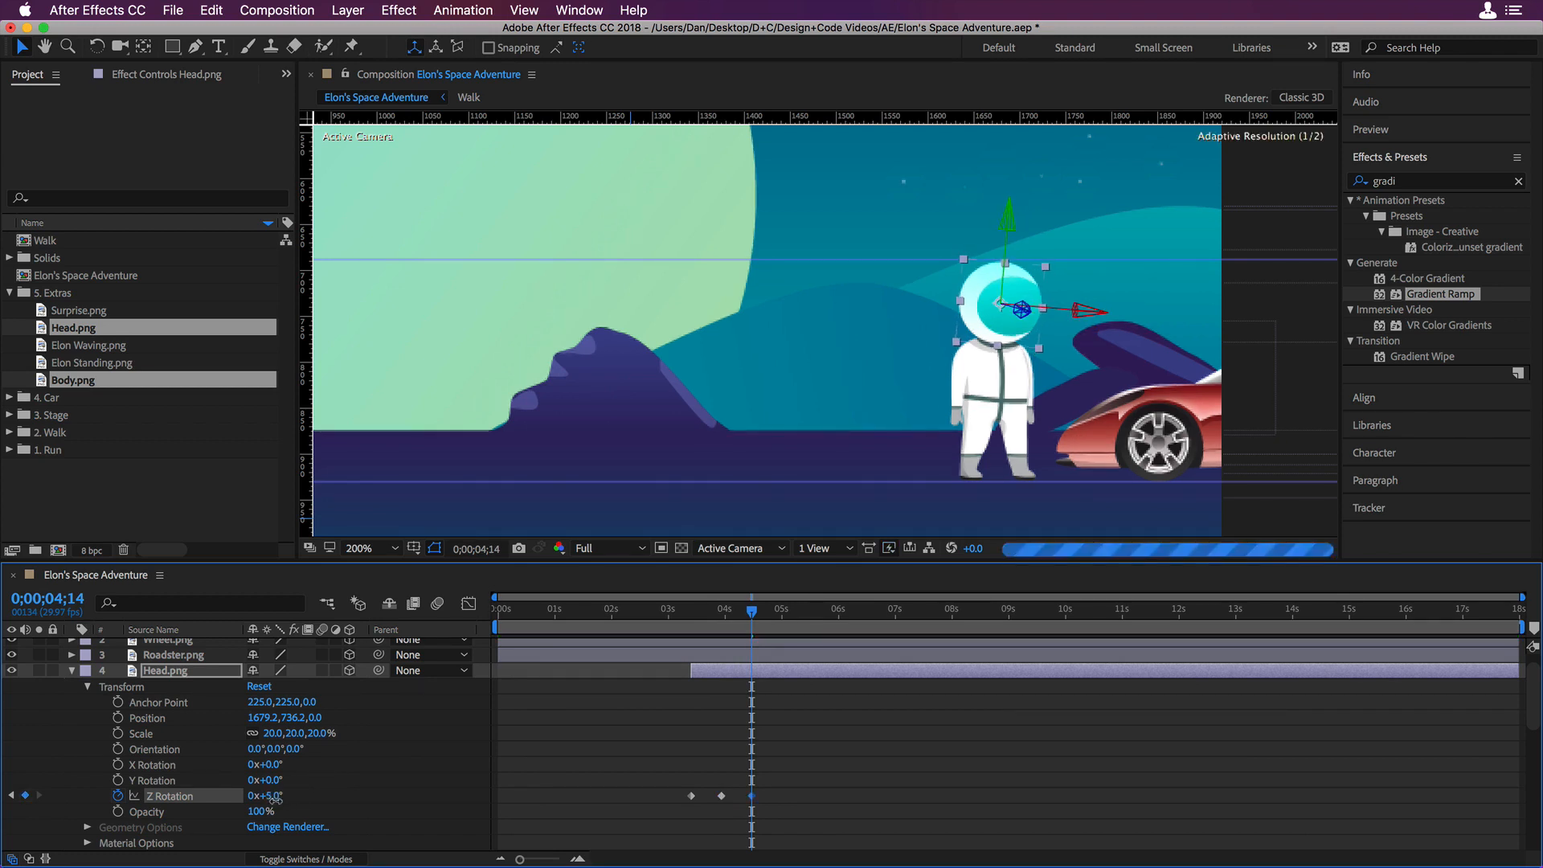
# - Play the composition from about 0;00;03;08 to check the timing of the head tilt
pyautogui.click(684, 614)
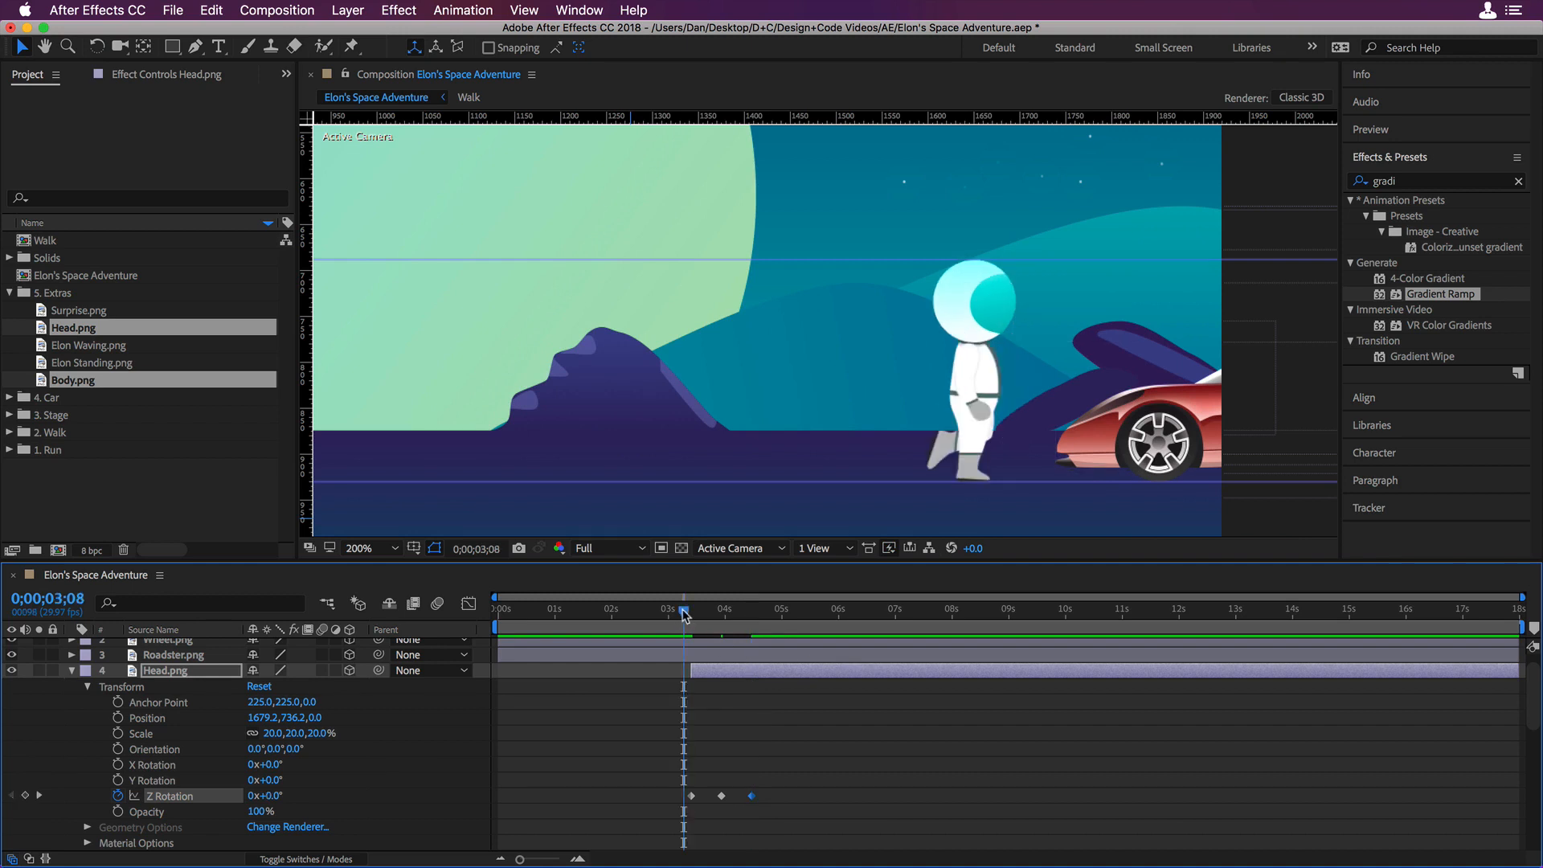
pyautogui.press('space')
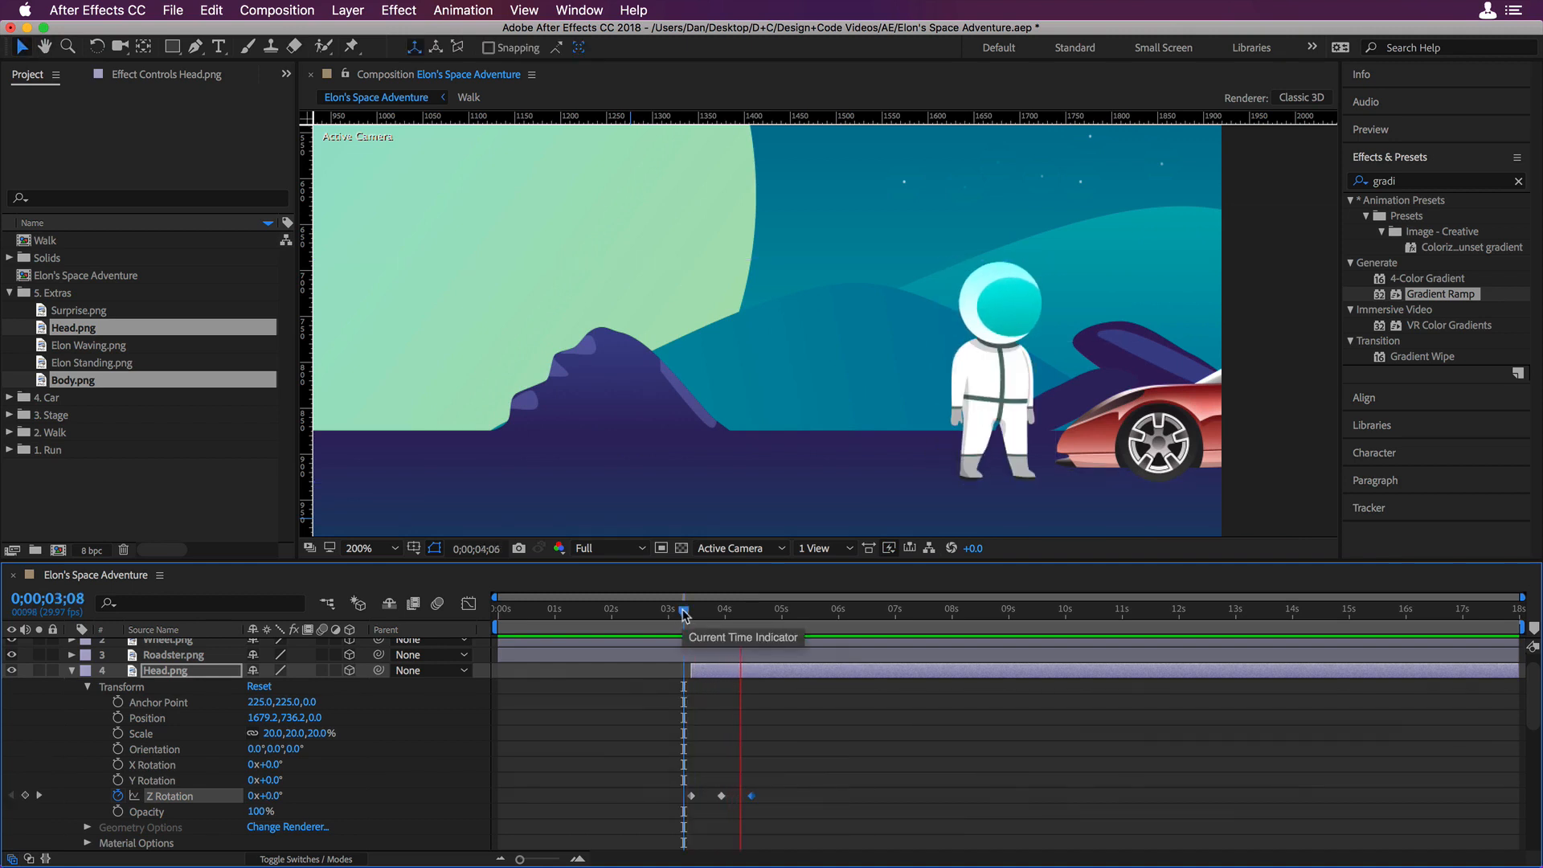
pyautogui.press('space')
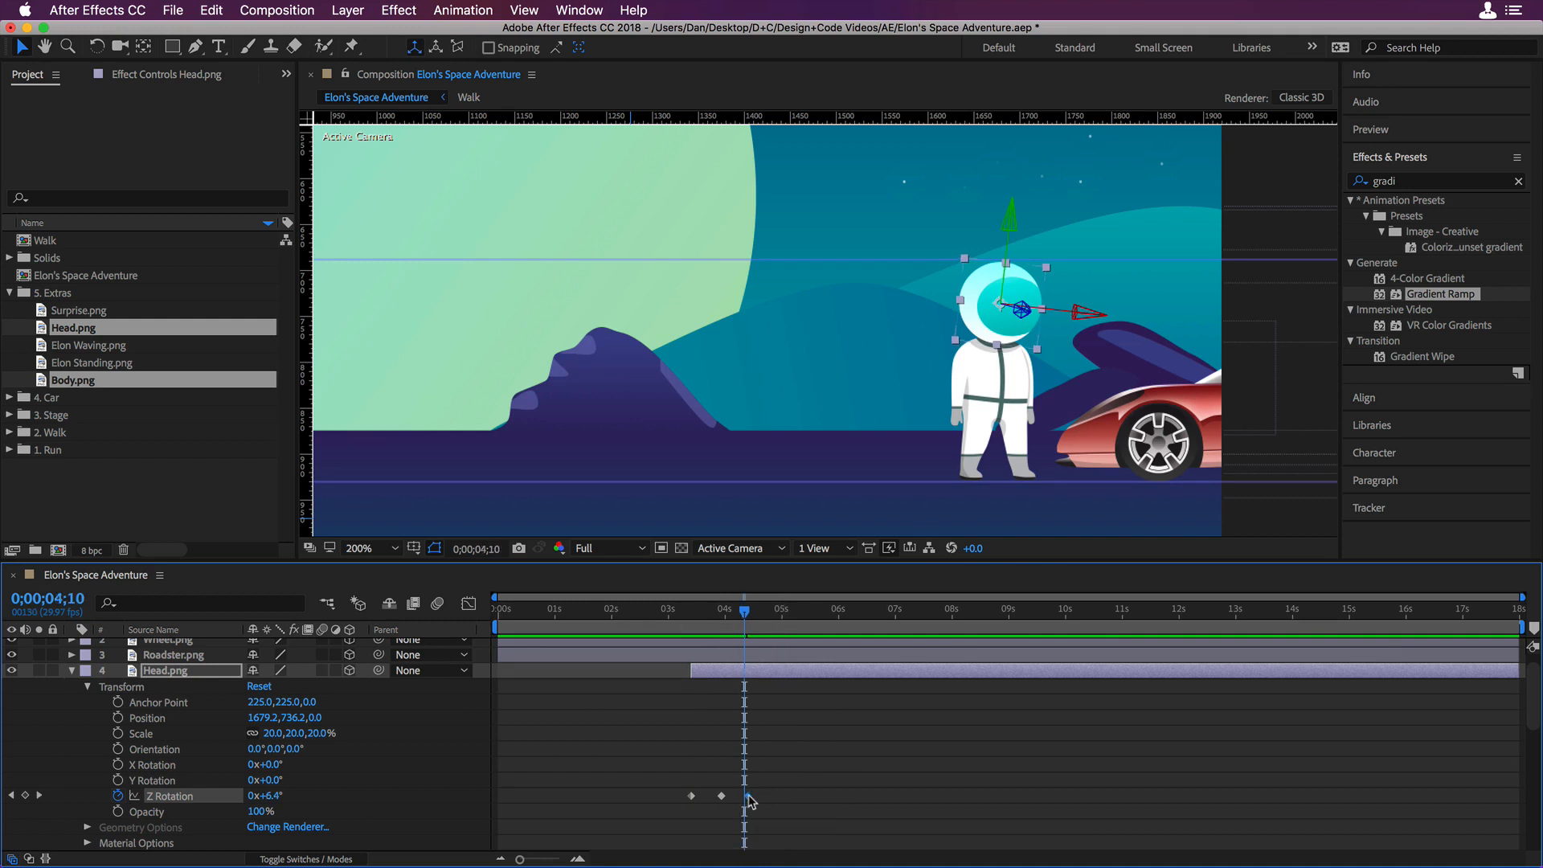
# - Shift the last Z Rotation keyframe of the Head.png layer slightly later and replay the head tilt from 0;00;03;05
pyautogui.moveTo(751, 796); pyautogui.dragTo(759, 797)
pyautogui.moveTo(753, 599); pyautogui.dragTo(679, 612)
pyautogui.press('space')
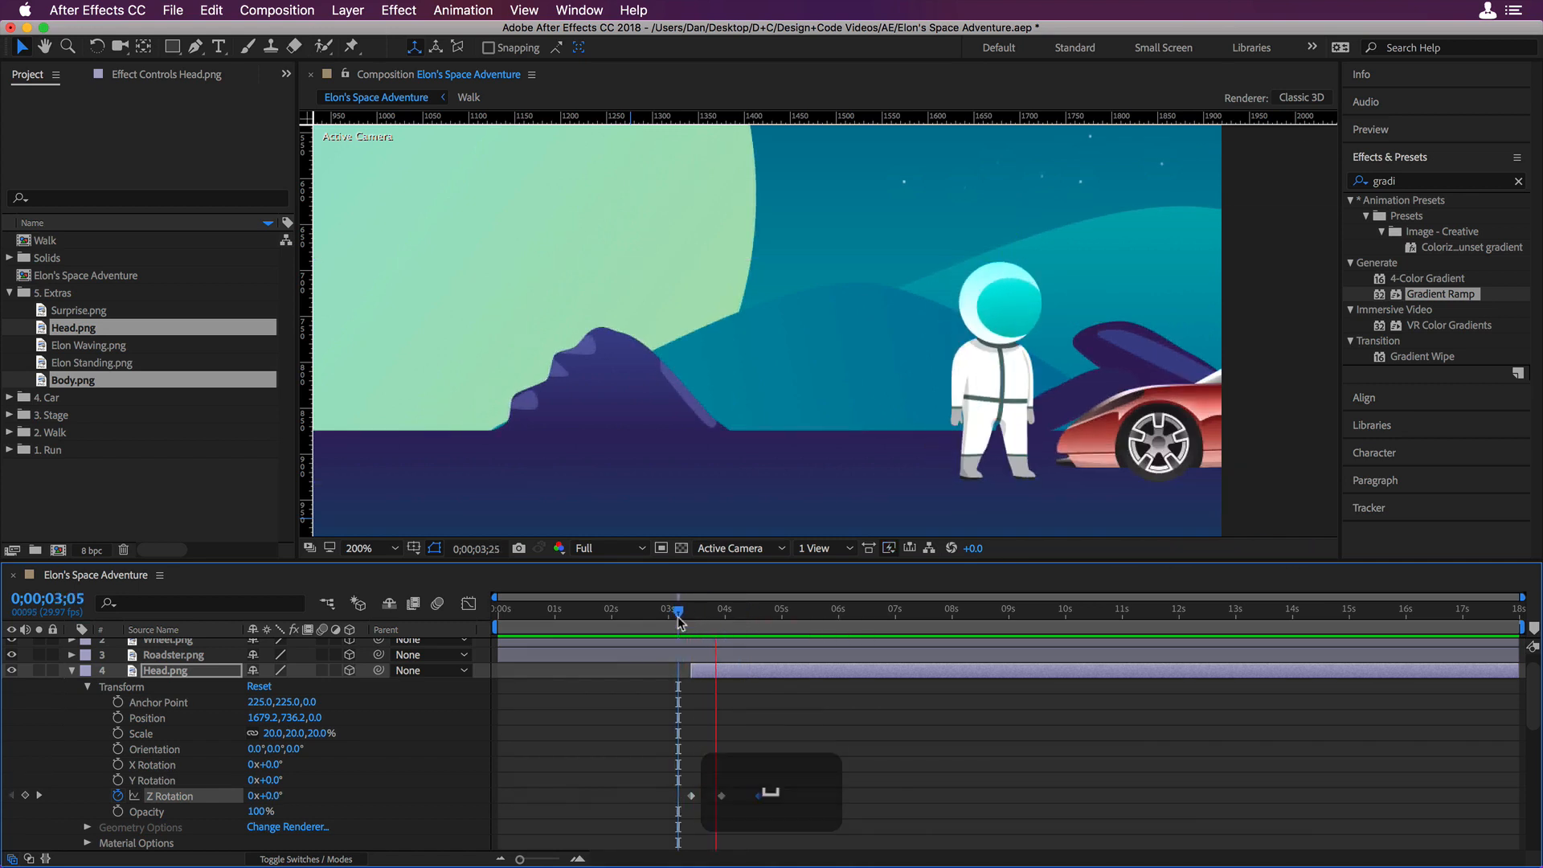
# - Add Surprise.png and Elon Standing.png to the composition between the Roadster.png and Head.png layers, with the current time at 0;00;04;19
pyautogui.press('space')
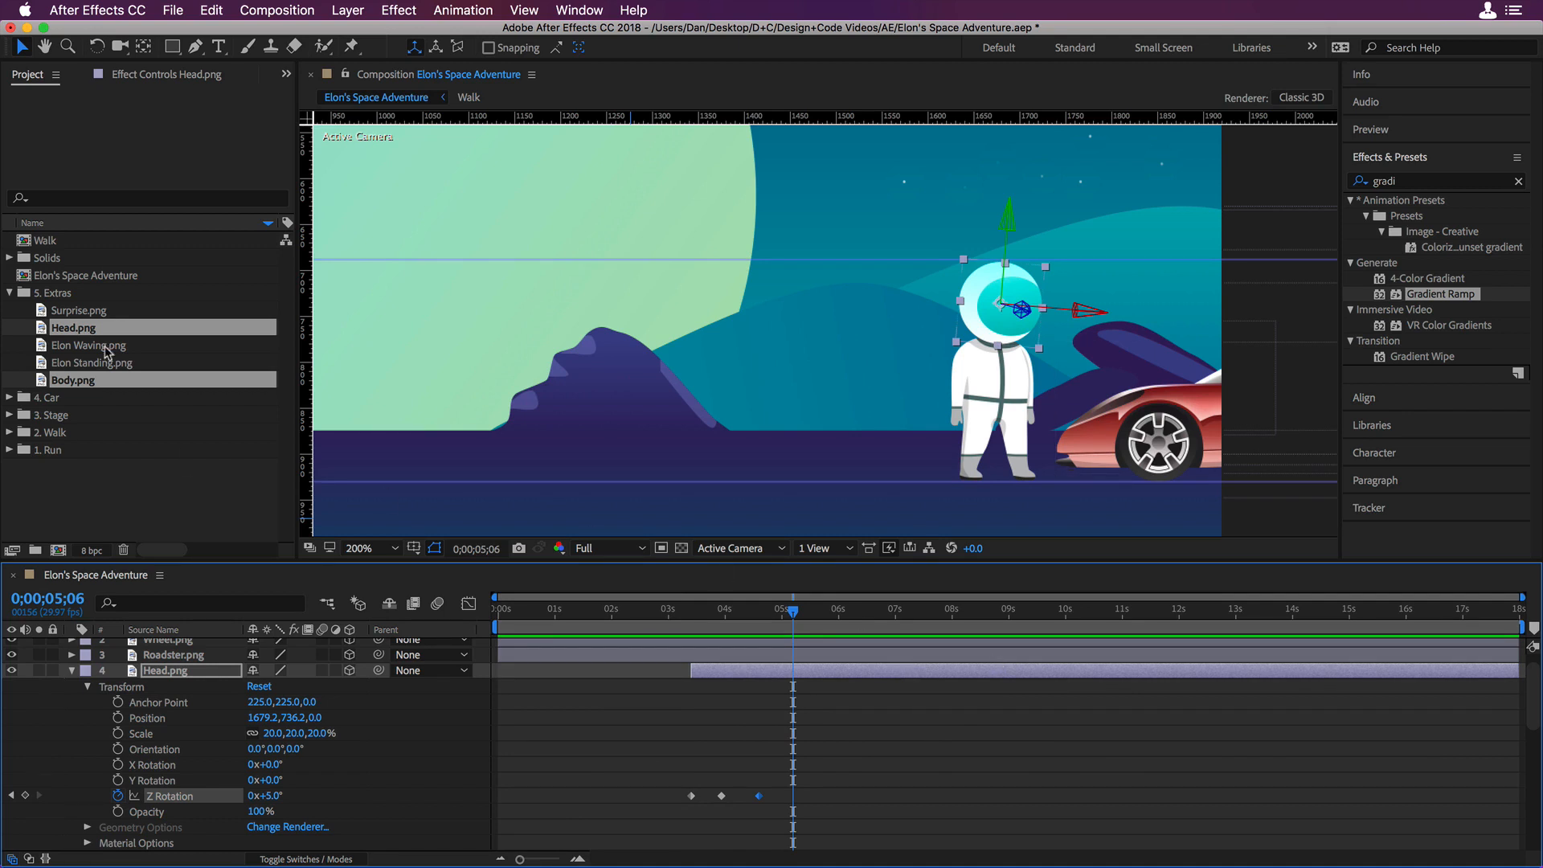
pyautogui.click(119, 312)
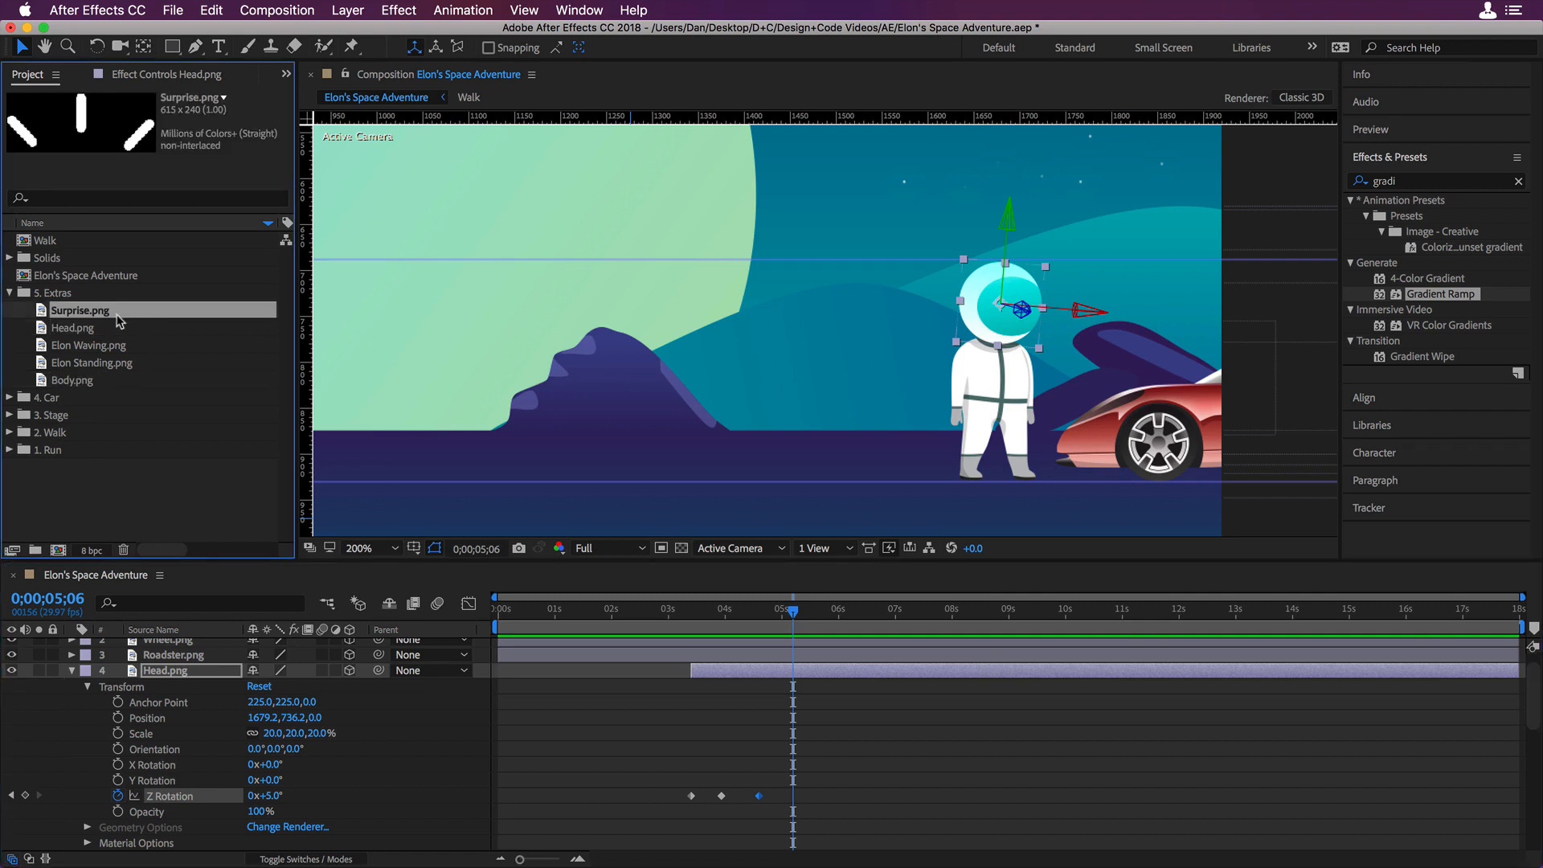
pyautogui.keyDown('alt'); pyautogui.keyDown('super'); pyautogui.click(124, 366); pyautogui.keyUp('super'); pyautogui.keyUp('alt')
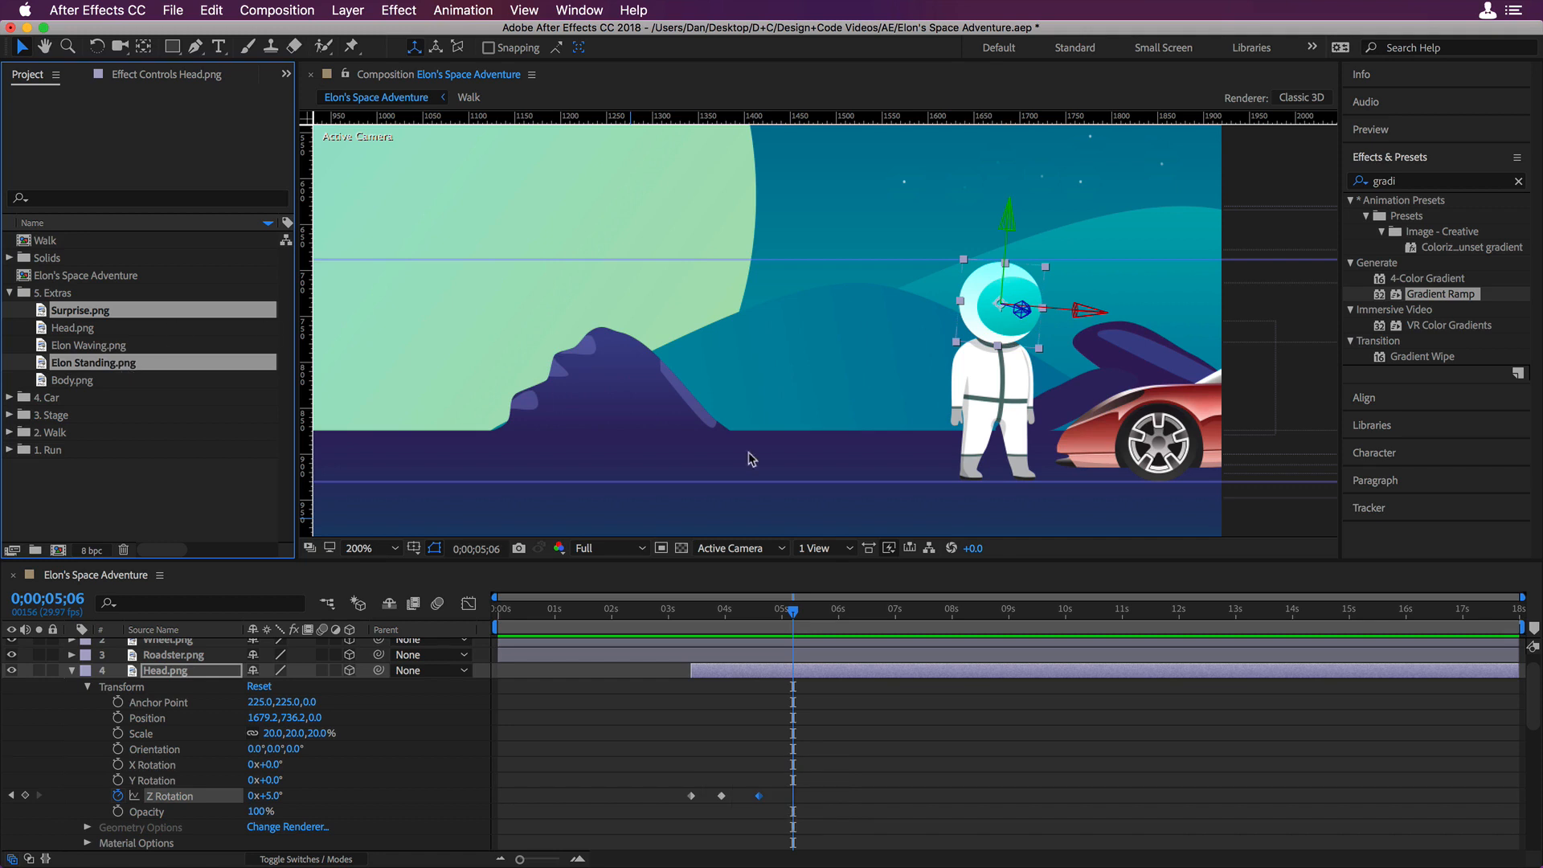
pyautogui.moveTo(792, 615); pyautogui.dragTo(758, 614)
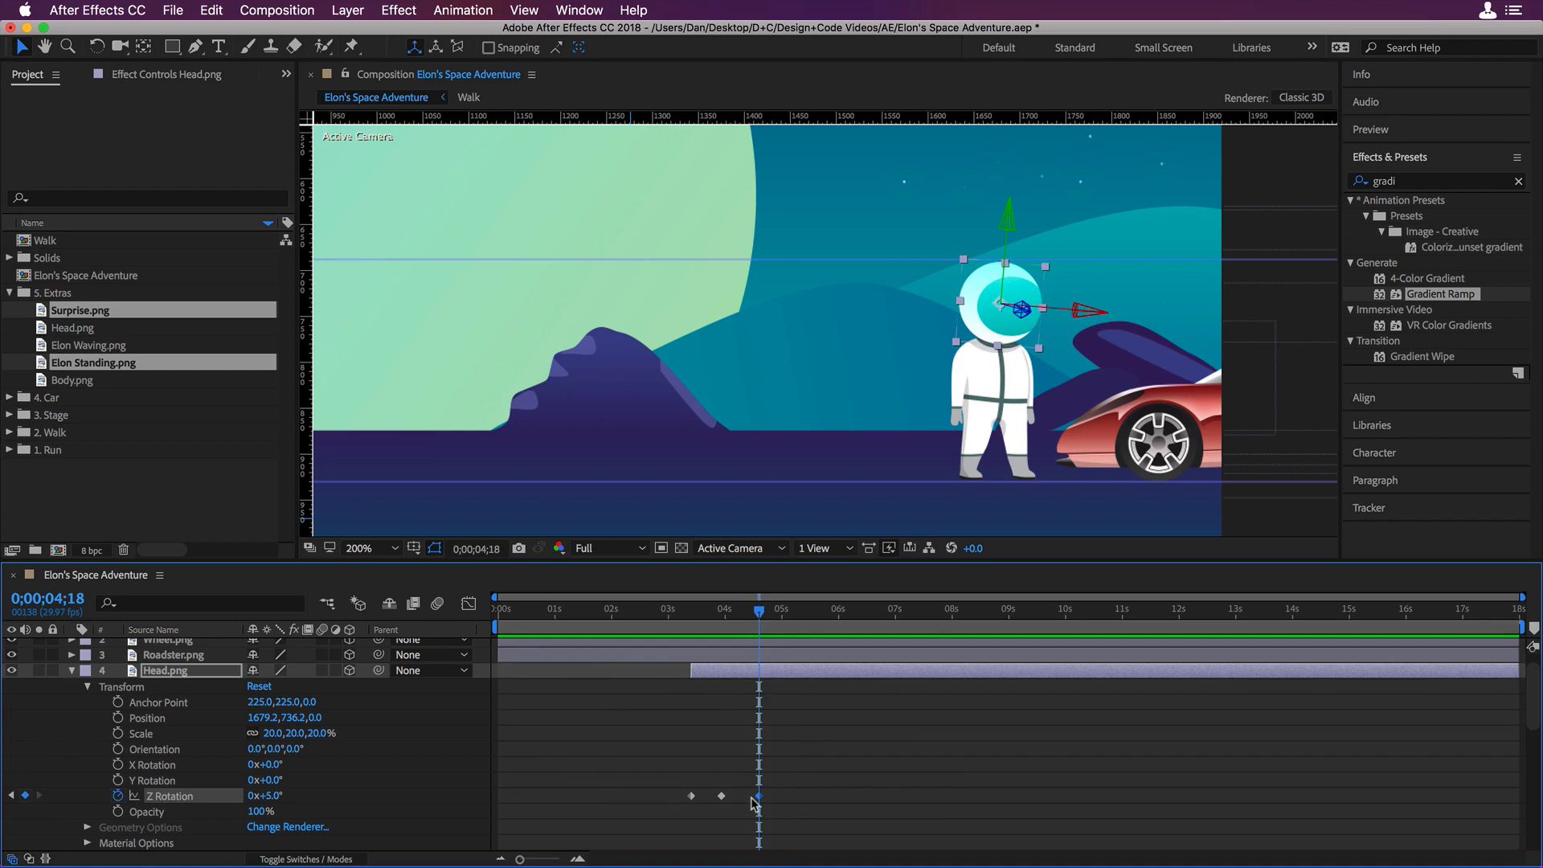
pyautogui.press('pagedown')
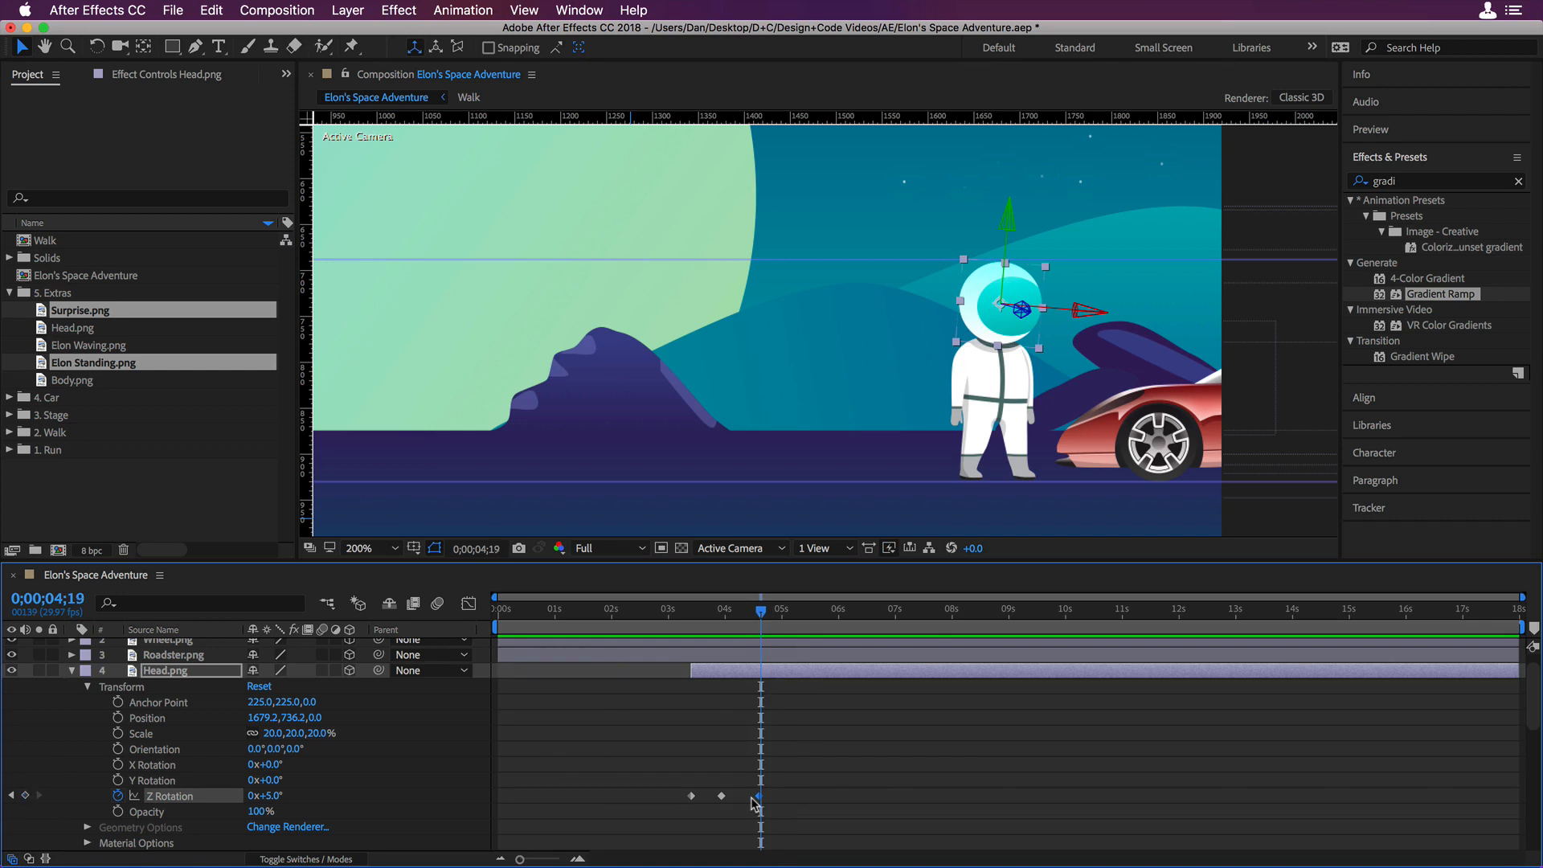
pyautogui.moveTo(161, 309); pyautogui.dragTo(290, 656)
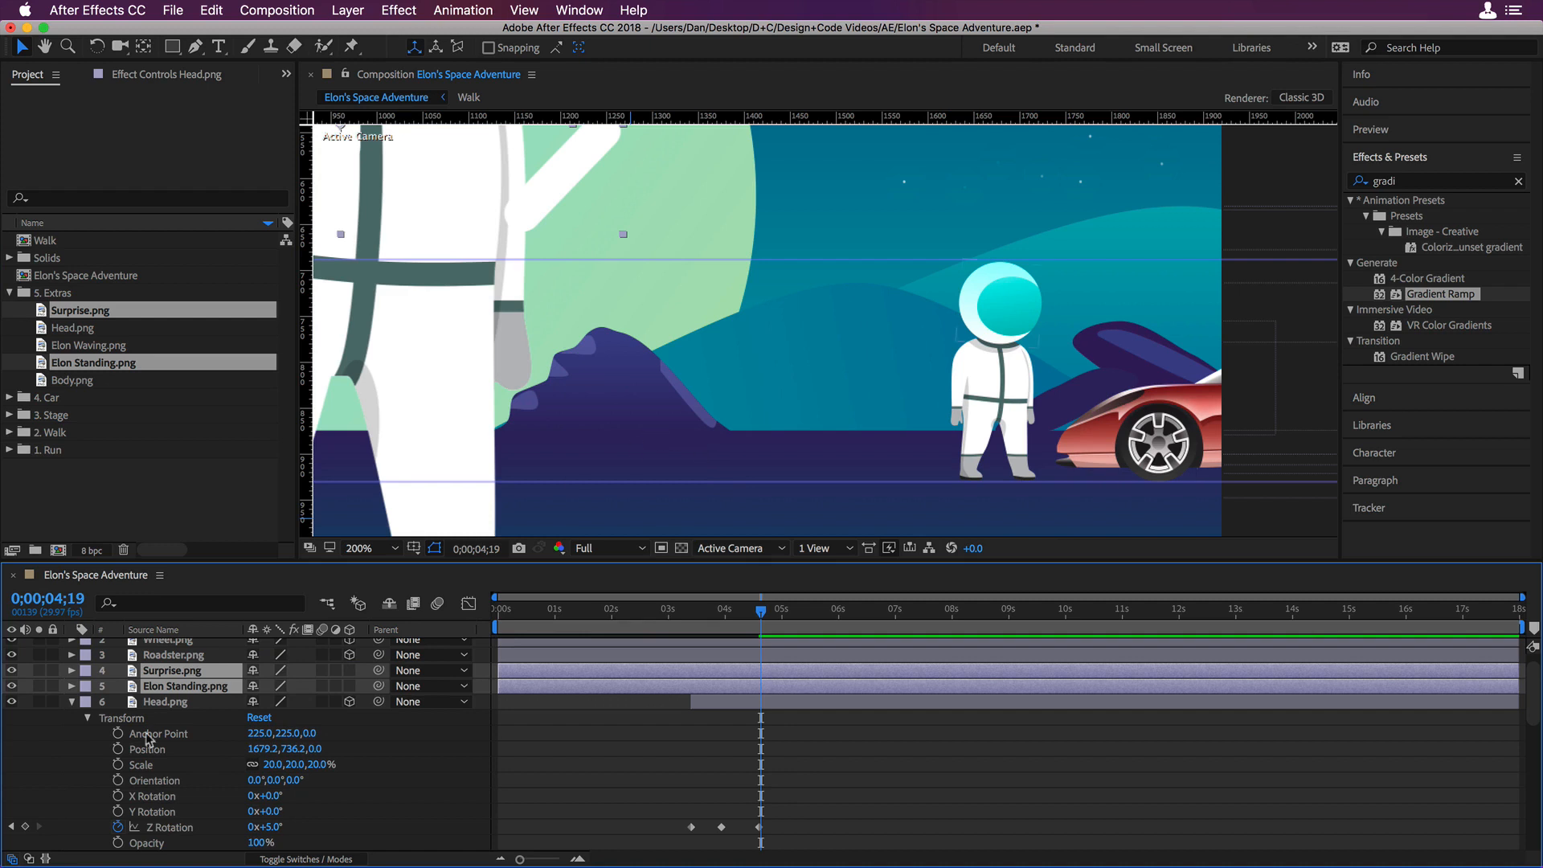
# - Scale the Surprise.png and Elon Standing.png layers to 20% and make both 3D layers
pyautogui.click(71, 672)
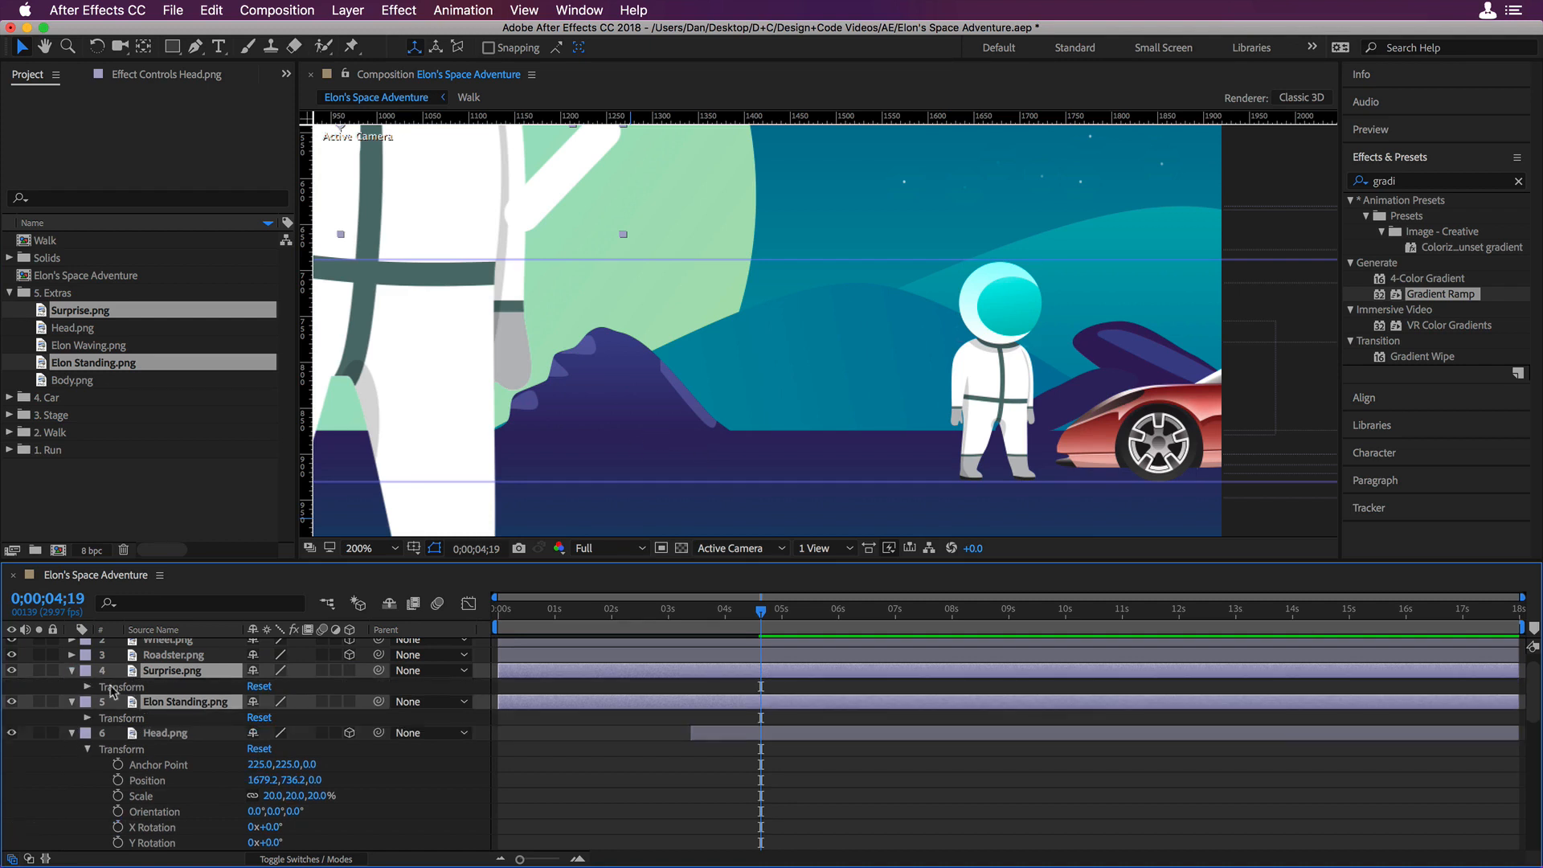
pyautogui.click(88, 687)
pyautogui.click(306, 733)
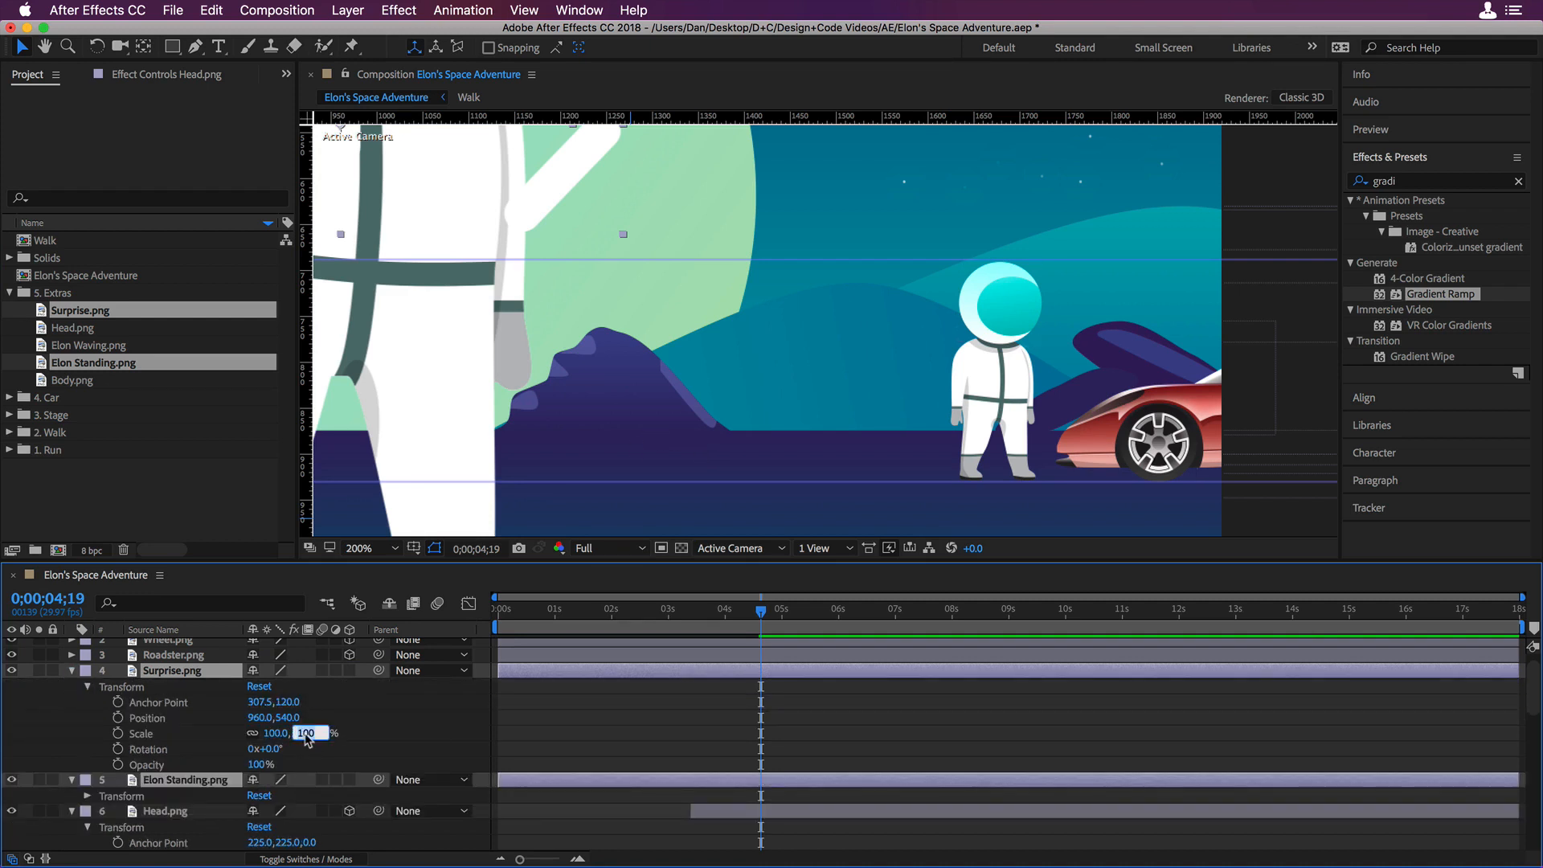
pyautogui.write('20')
pyautogui.press('Return')
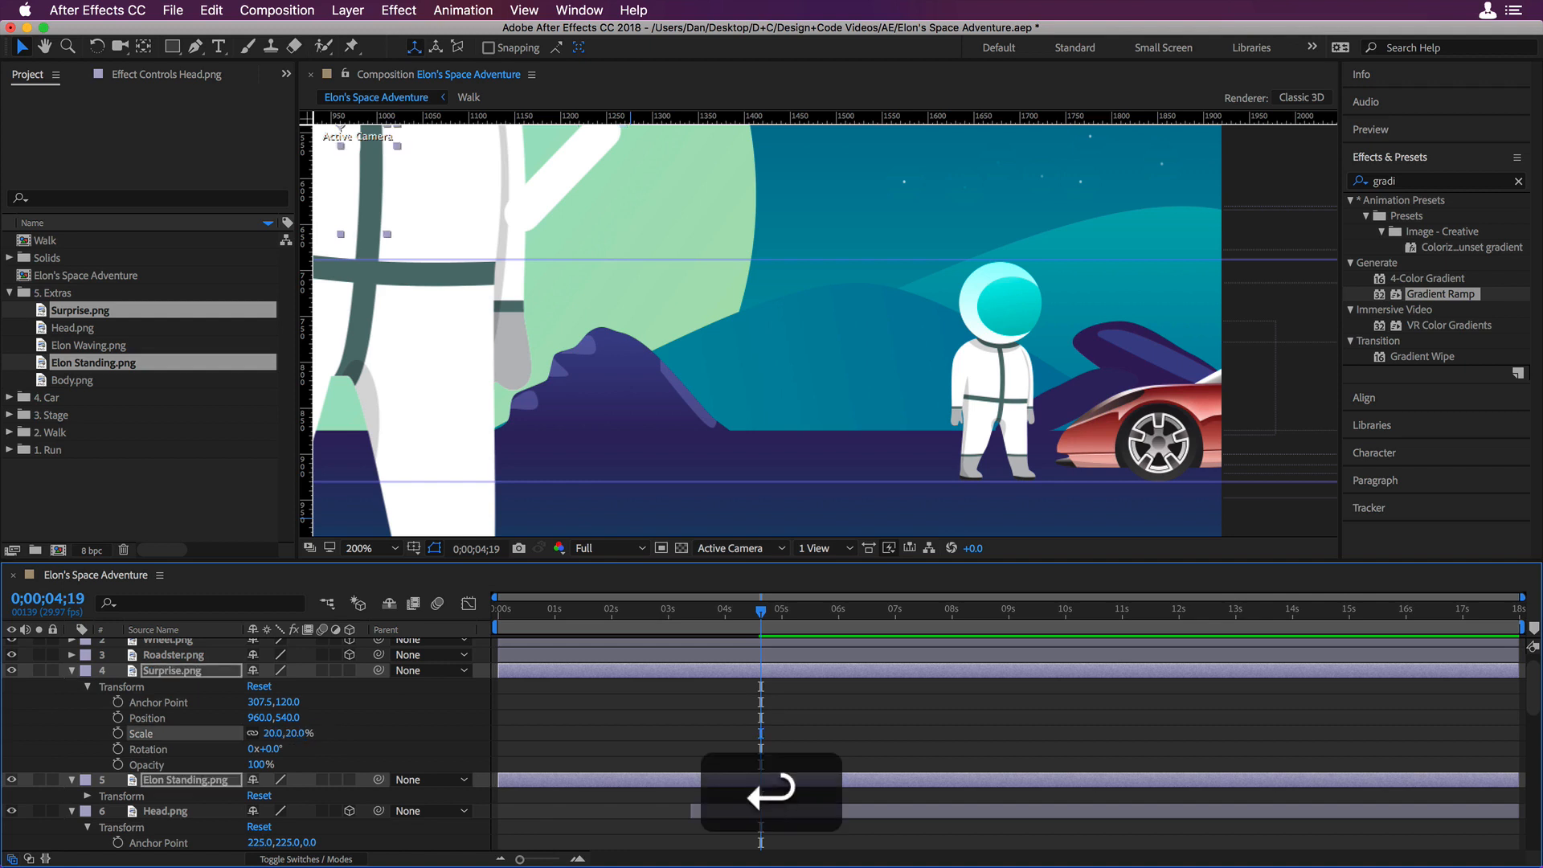
pyautogui.click(350, 671)
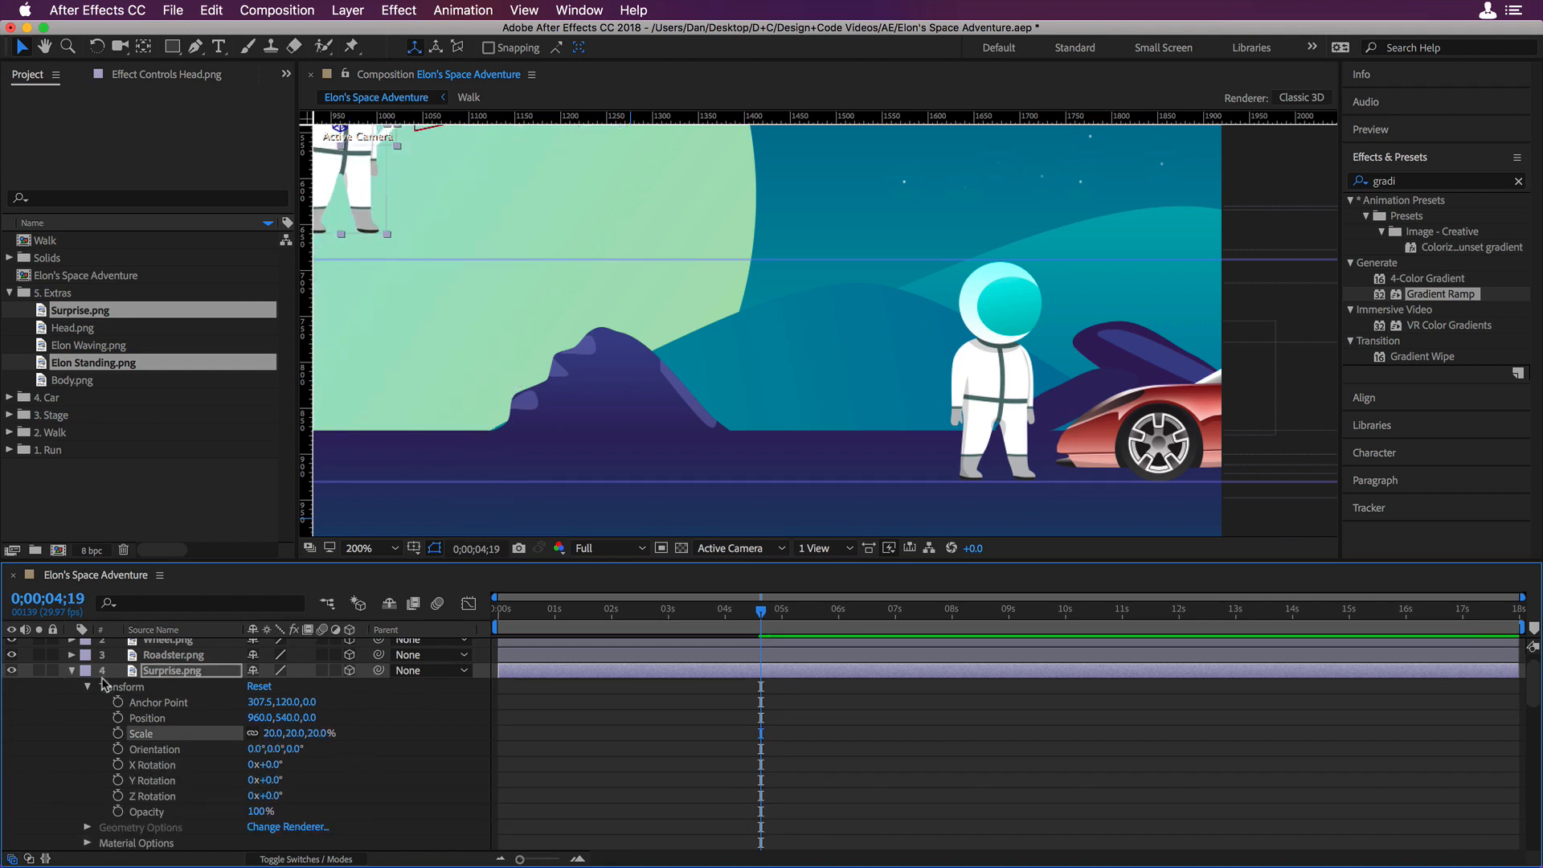
pyautogui.click(72, 671)
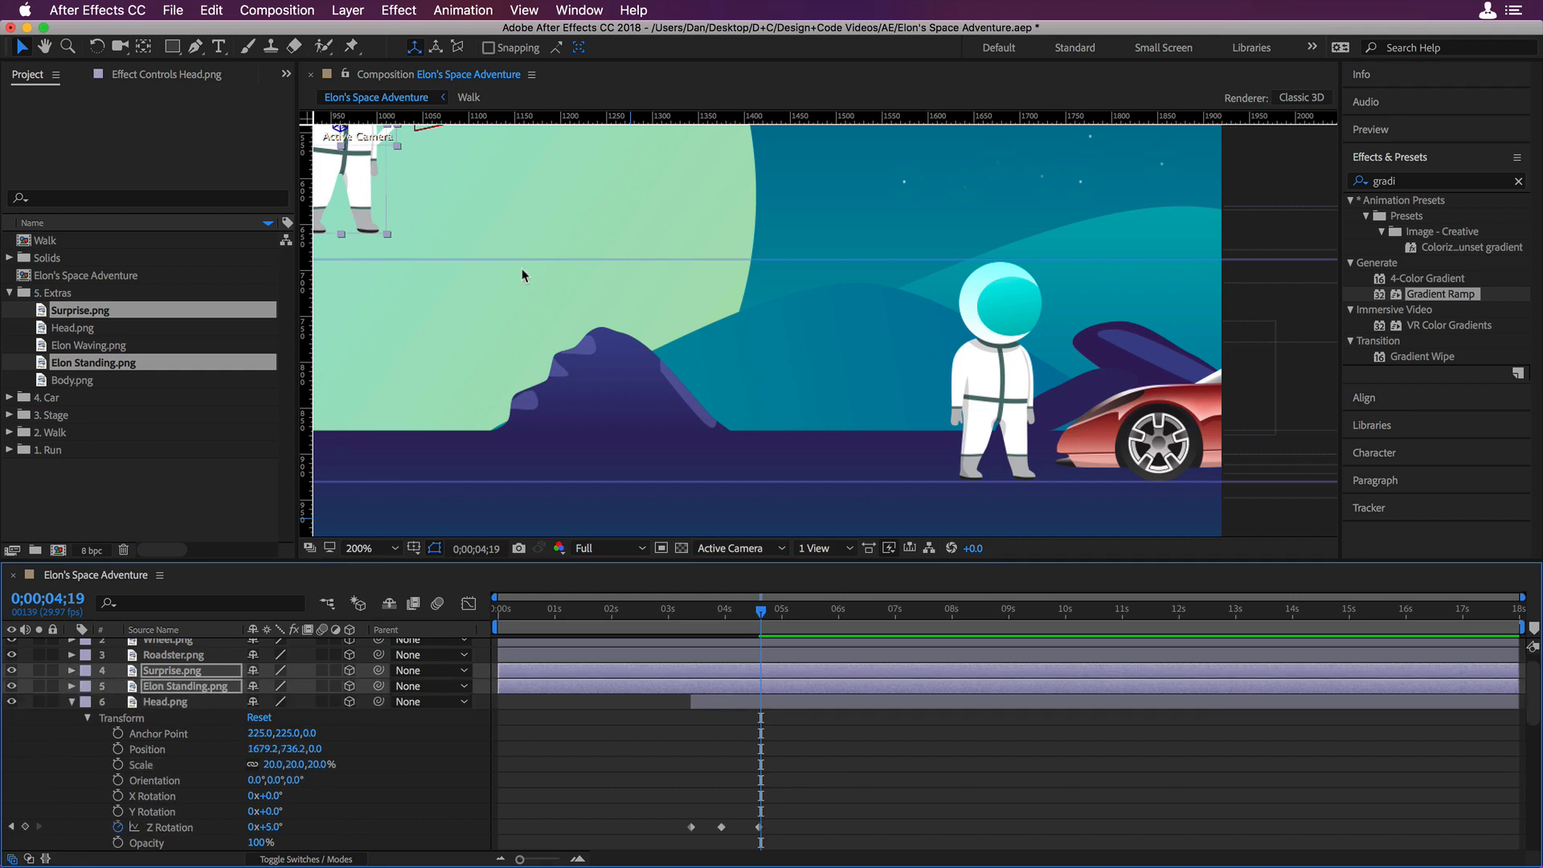
# - Move the Surprise.png and Elon Standing.png layers together onto the astronaut beside the roadster, lining the standing figure up with the head and body
pyautogui.moveTo(583, 193); pyautogui.dragTo(957, 356)
pyautogui.press('.')
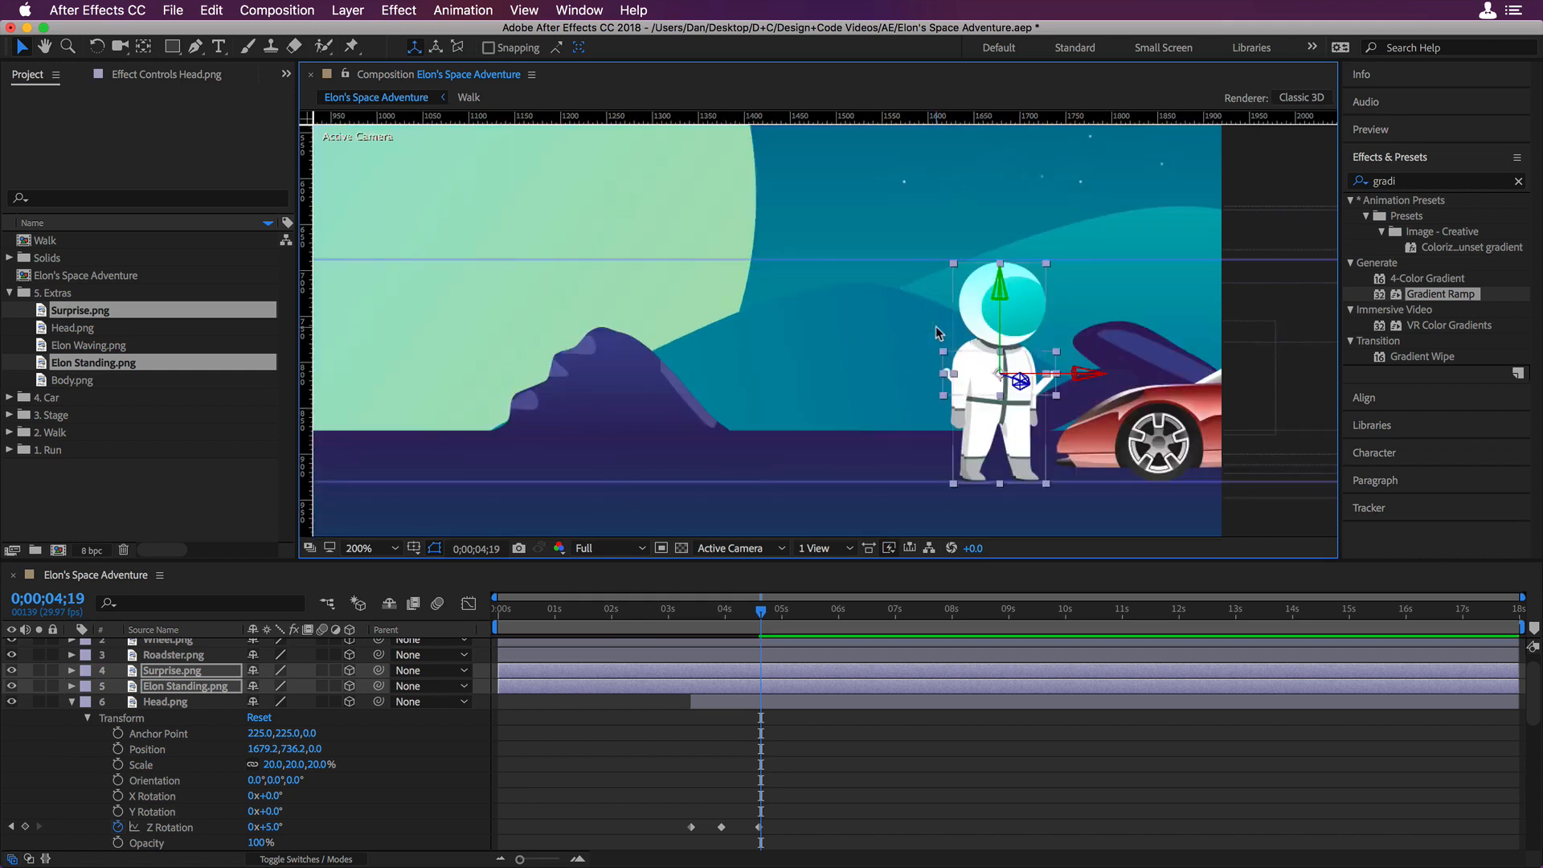
pyautogui.moveTo(1078, 376)
pyautogui.mouseDown()
pyautogui.moveTo(1063, 379)
pyautogui.moveTo(1087, 385)
pyautogui.mouseUp()
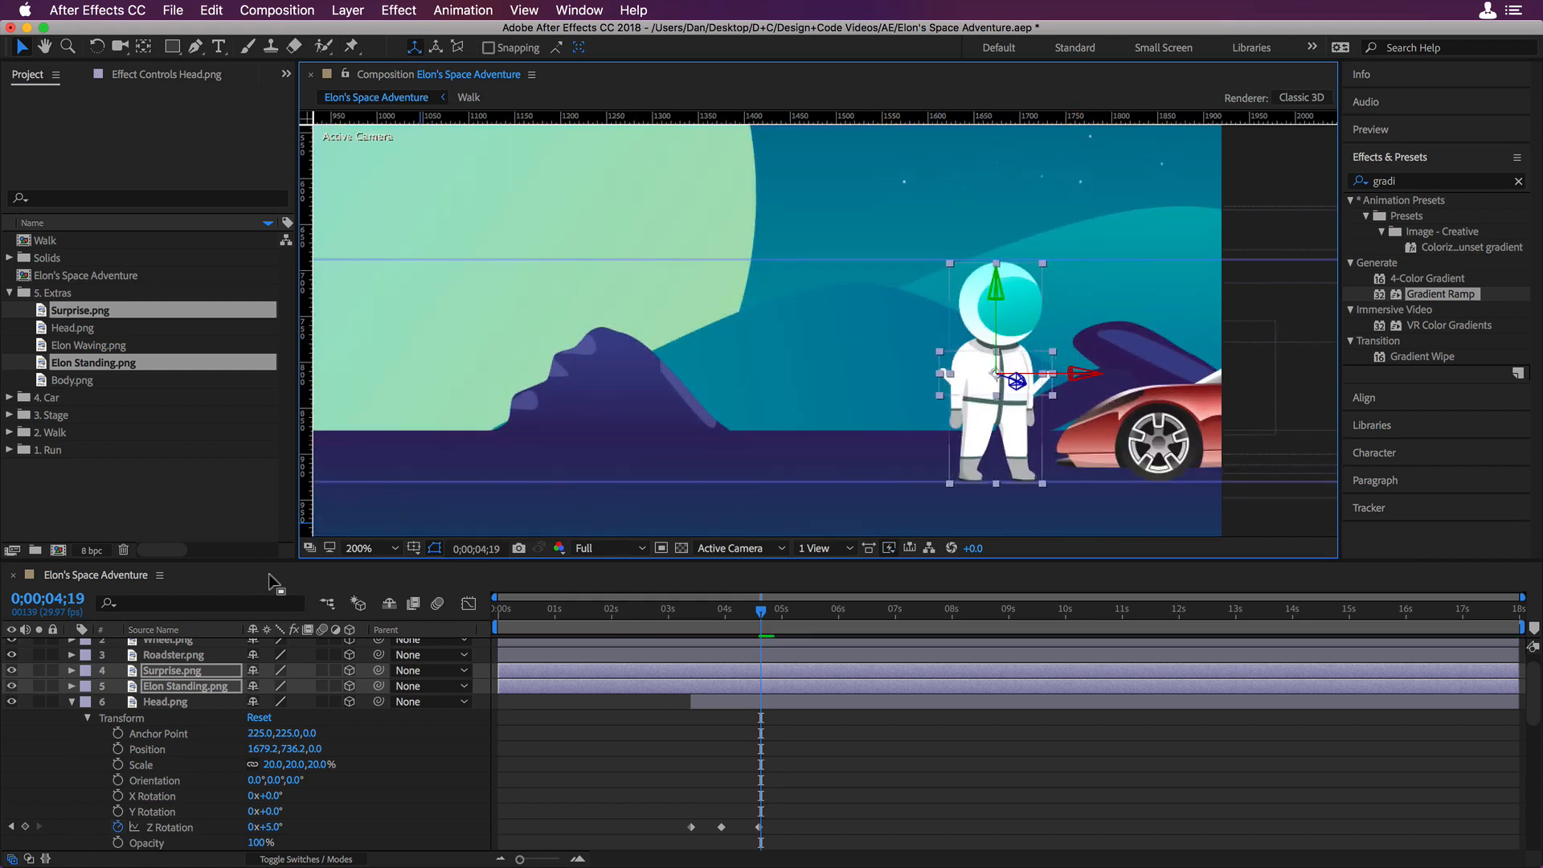
pyautogui.click(197, 703)
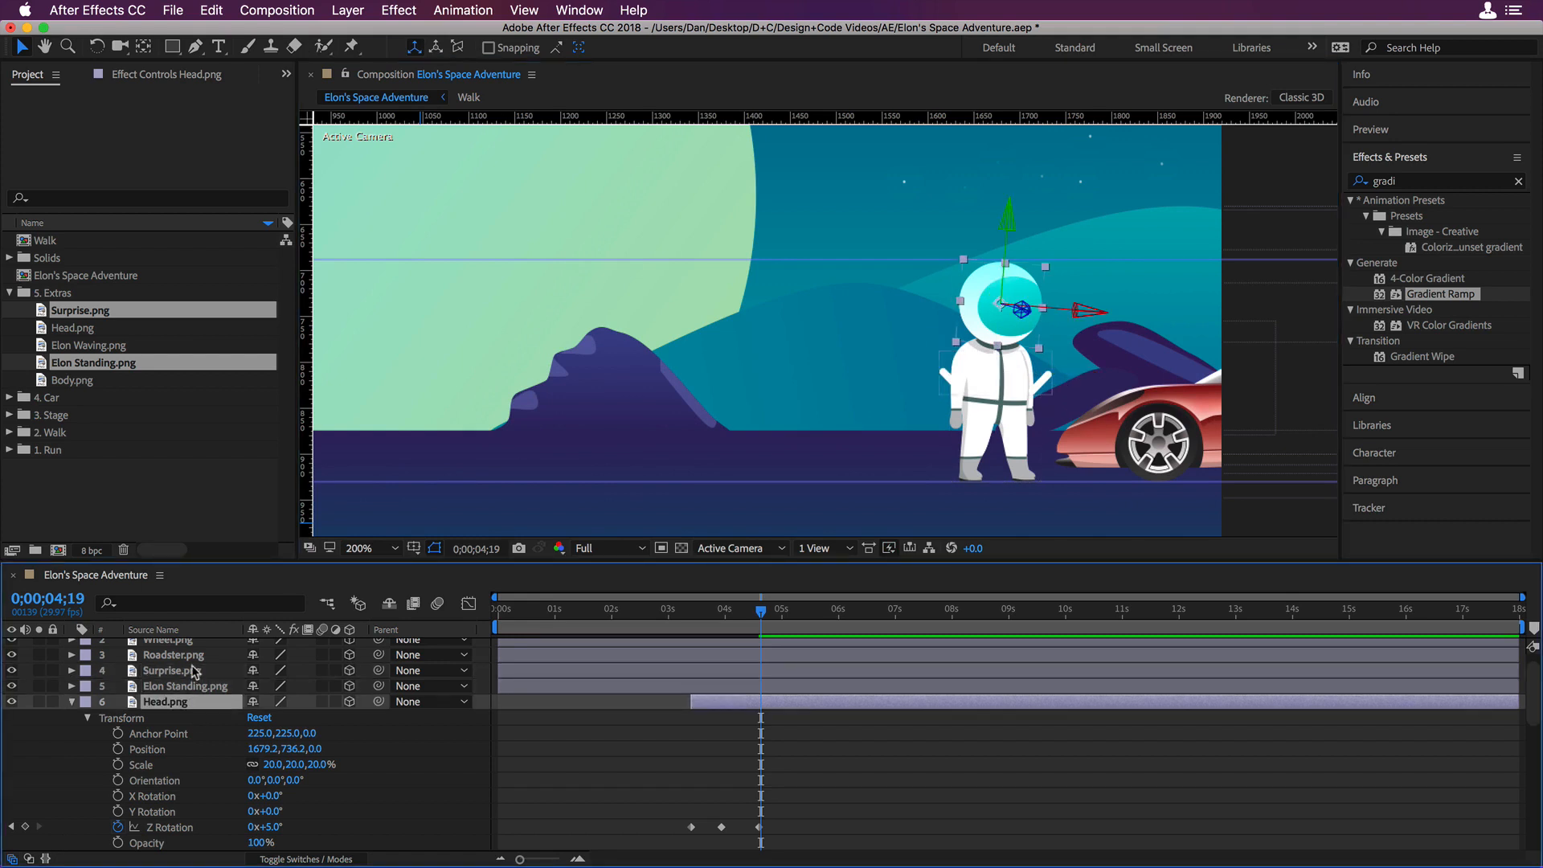
# - Raise the Surprise.png layer just above the astronaut's helmet and centre it over the head
pyautogui.click(195, 672)
pyautogui.moveTo(1000, 299); pyautogui.dragTo(1010, 163)
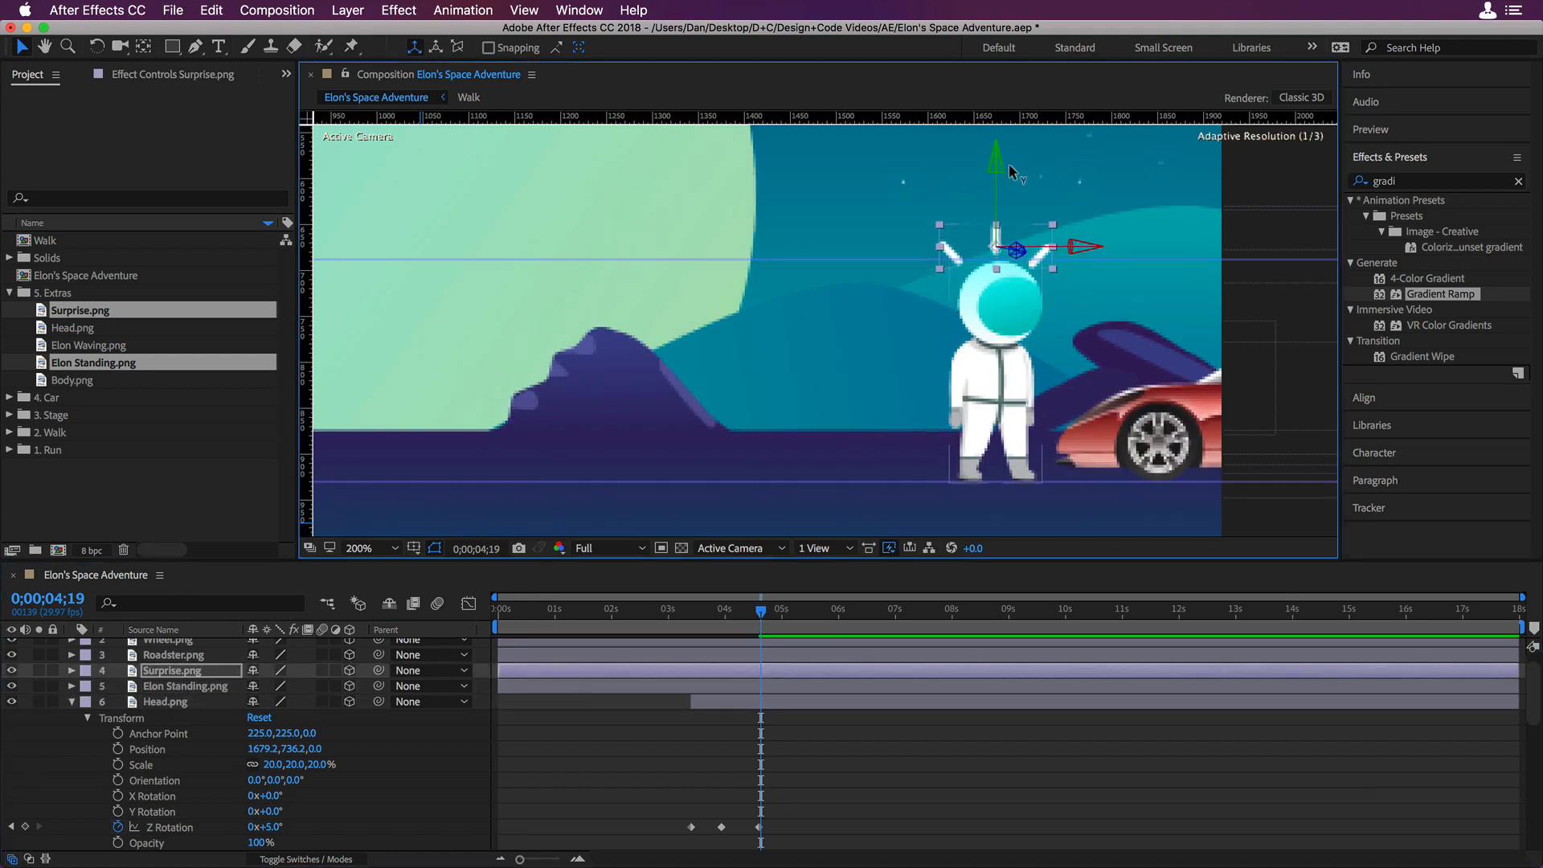
pyautogui.moveTo(1087, 248); pyautogui.dragTo(1092, 247)
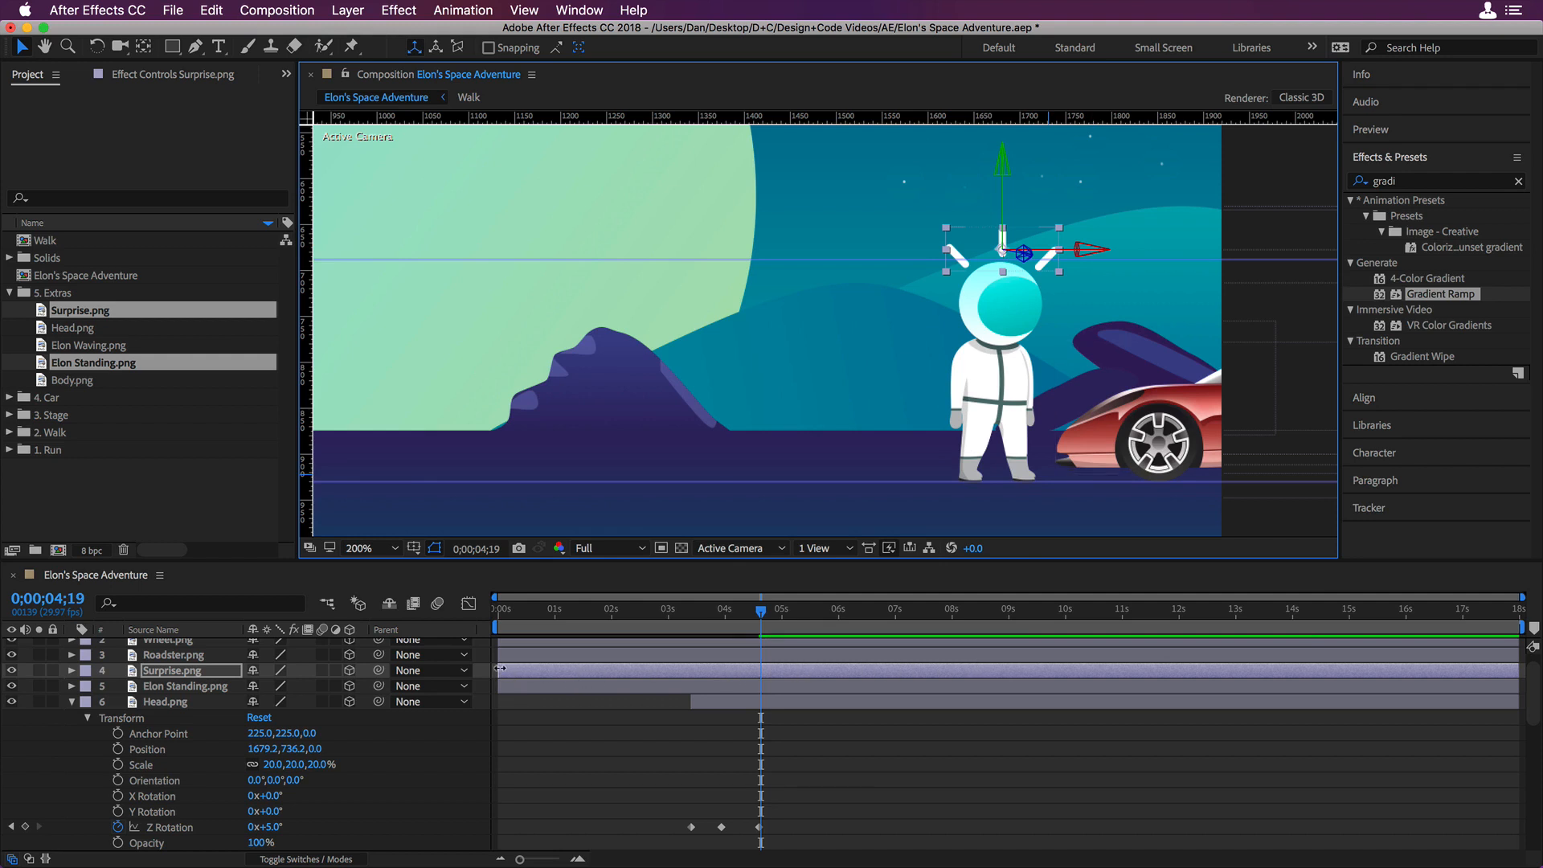
# - Trim the start of the Surprise.png and Elon Standing.png layers to 0;00;04;19
pyautogui.moveTo(499, 668); pyautogui.dragTo(750, 675)
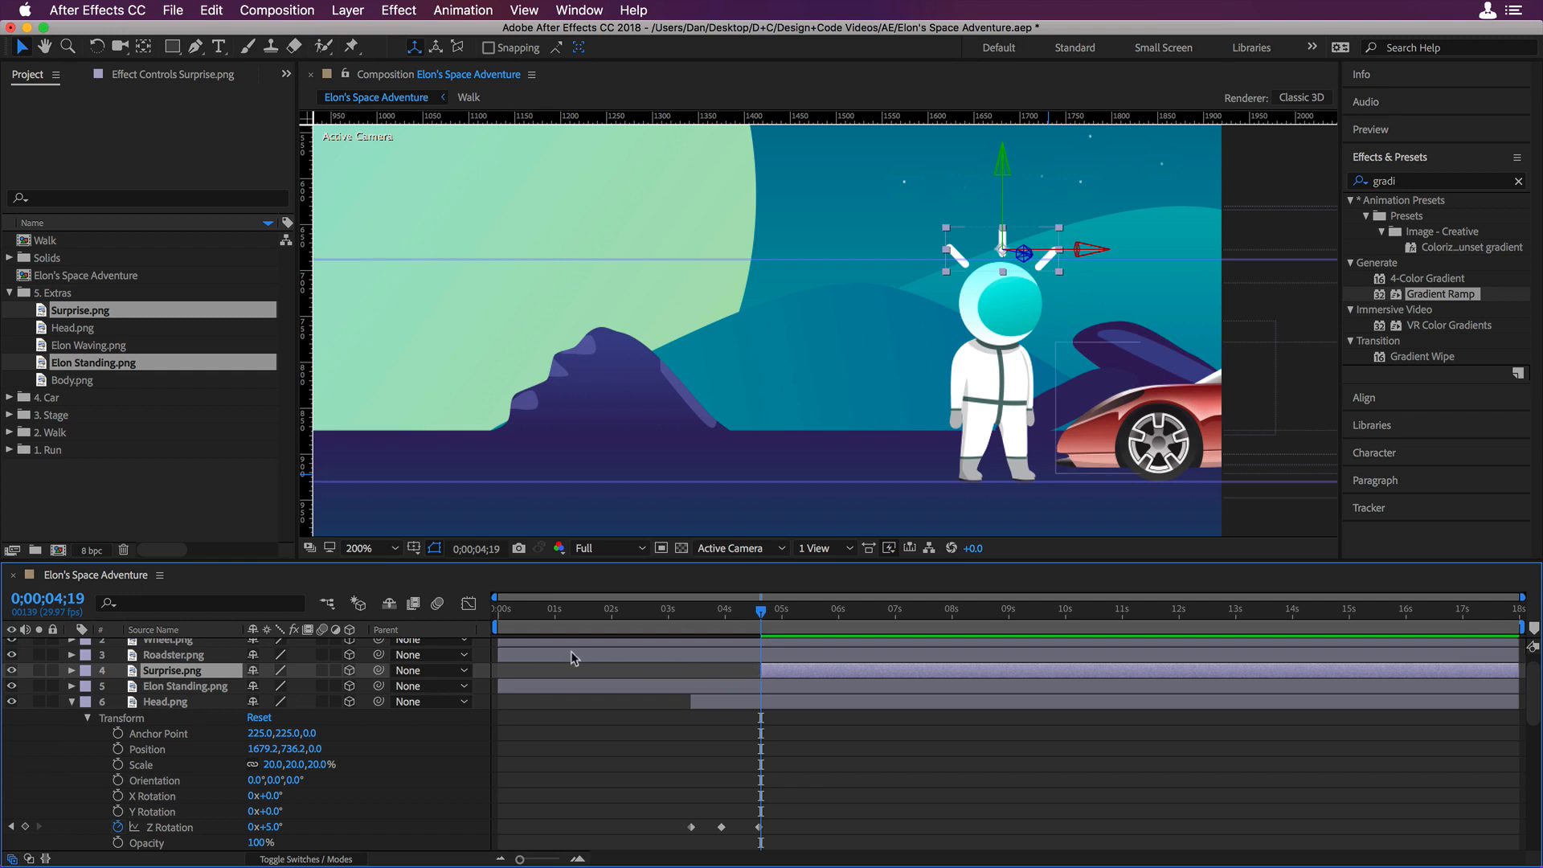
pyautogui.click(212, 687)
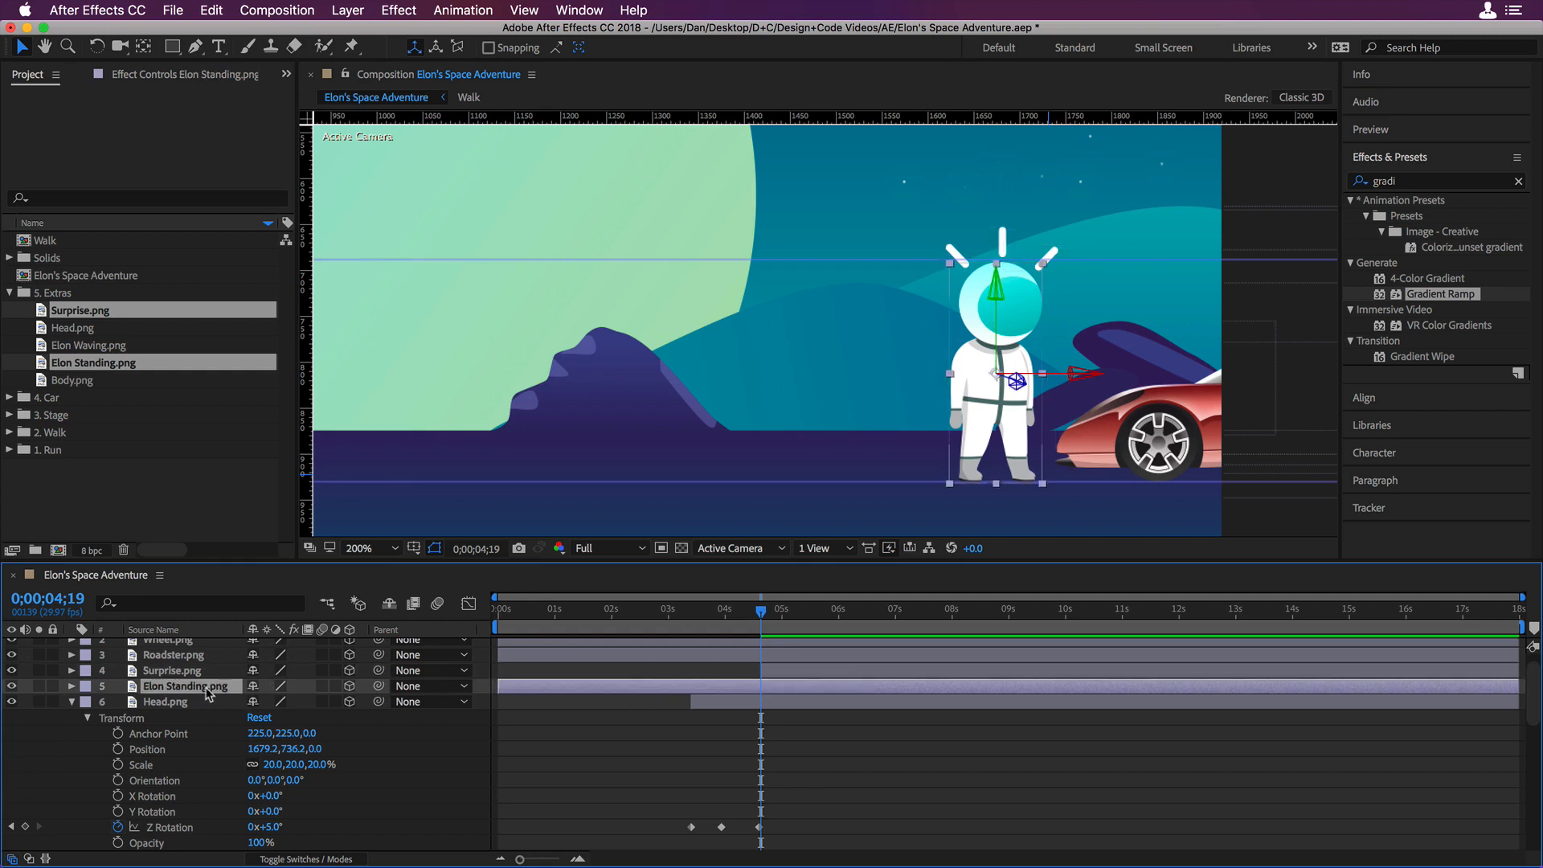
pyautogui.moveTo(522, 690); pyautogui.dragTo(761, 692)
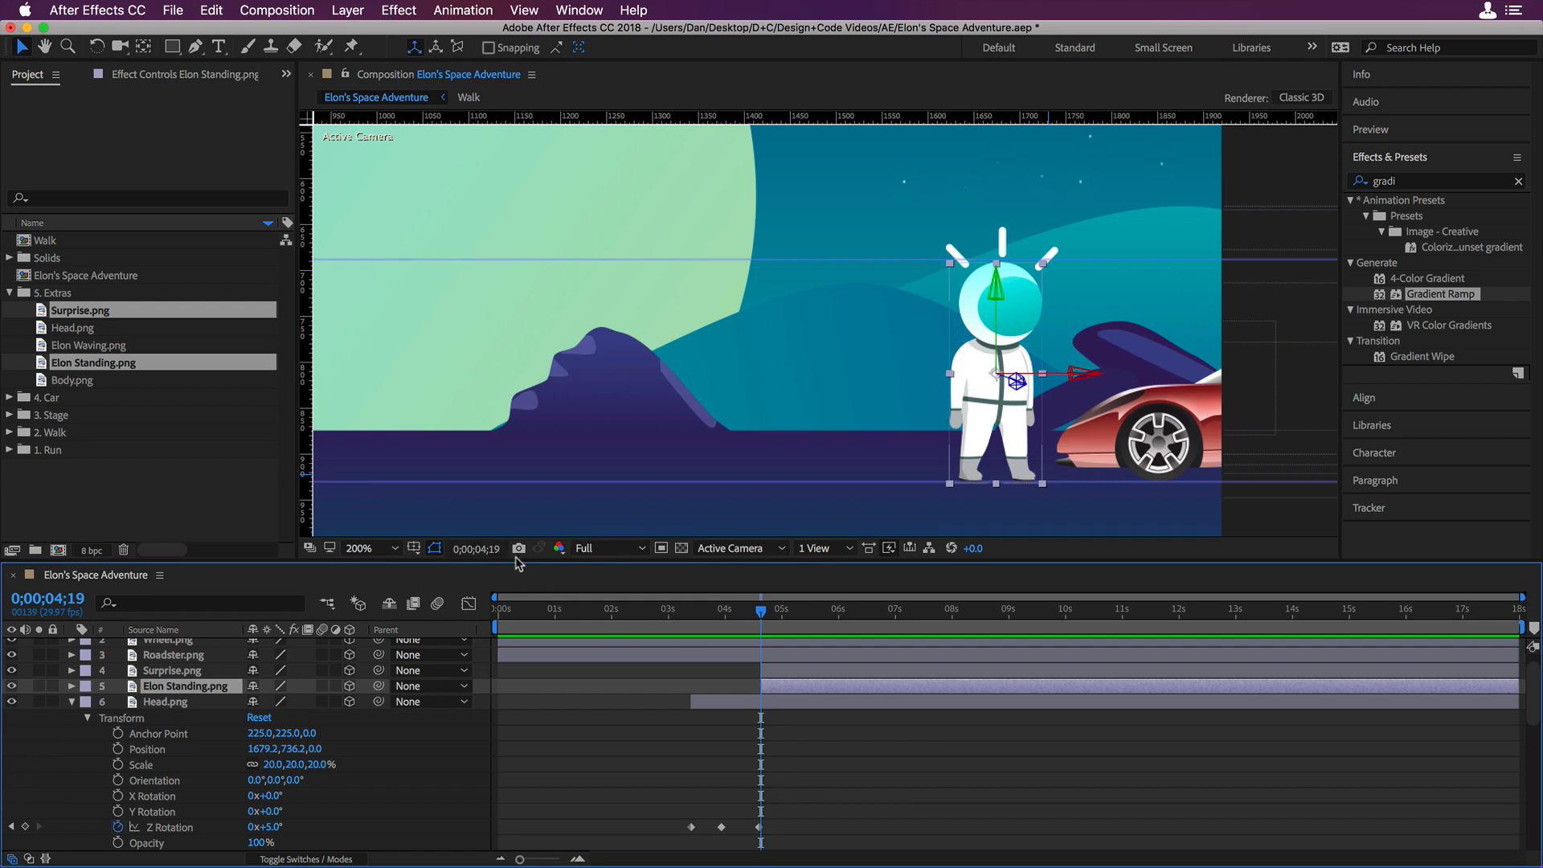
# - Trim the end of the Head.png and Body.png layers to 0;00;04;19, where the Elon Standing.png layer begins
pyautogui.click(796, 702)
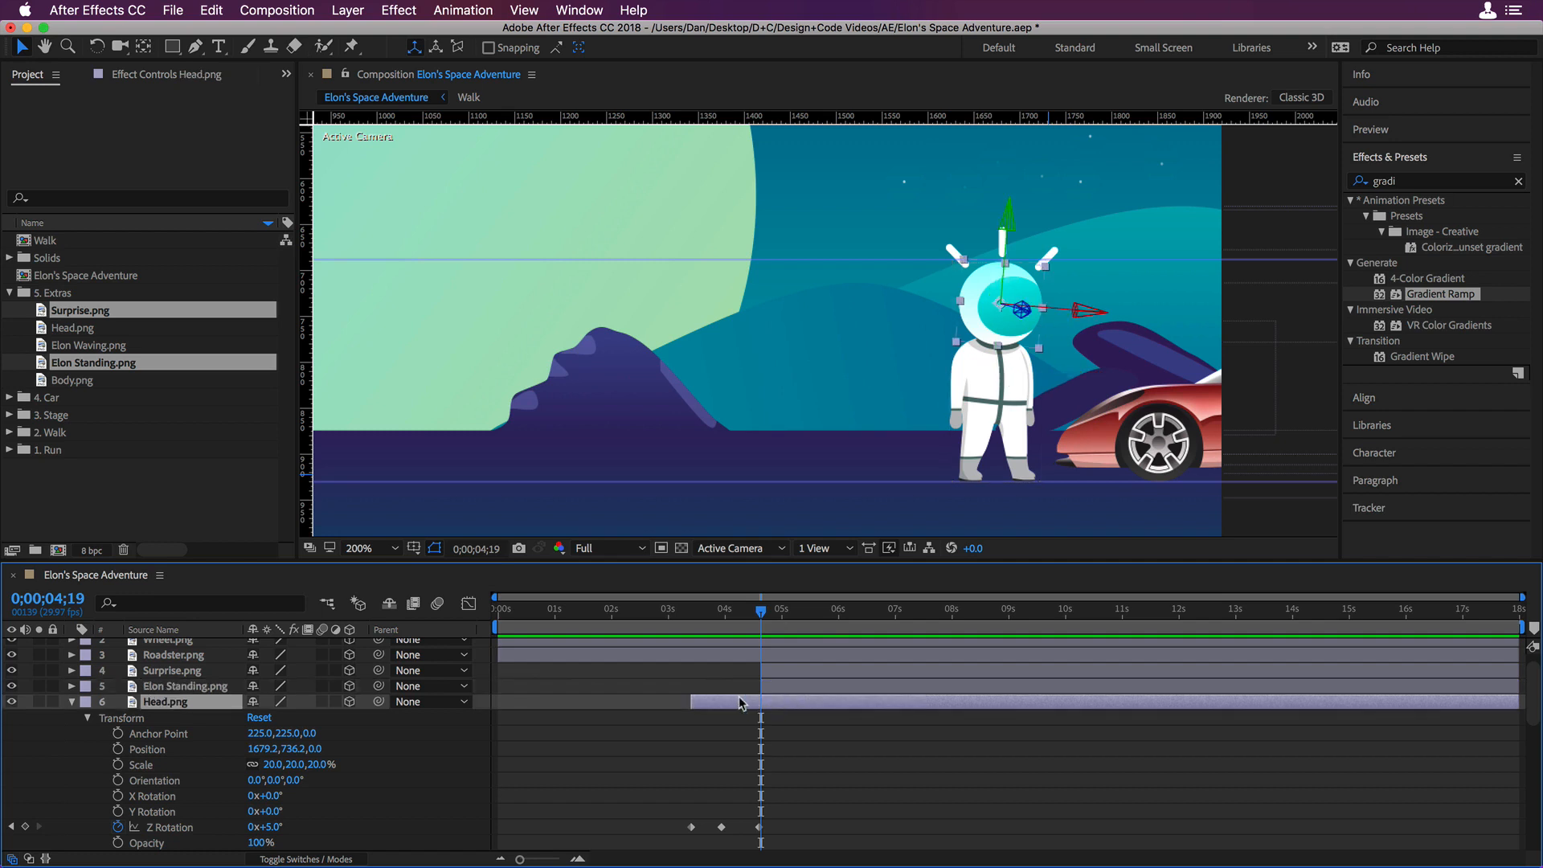
pyautogui.click(71, 702)
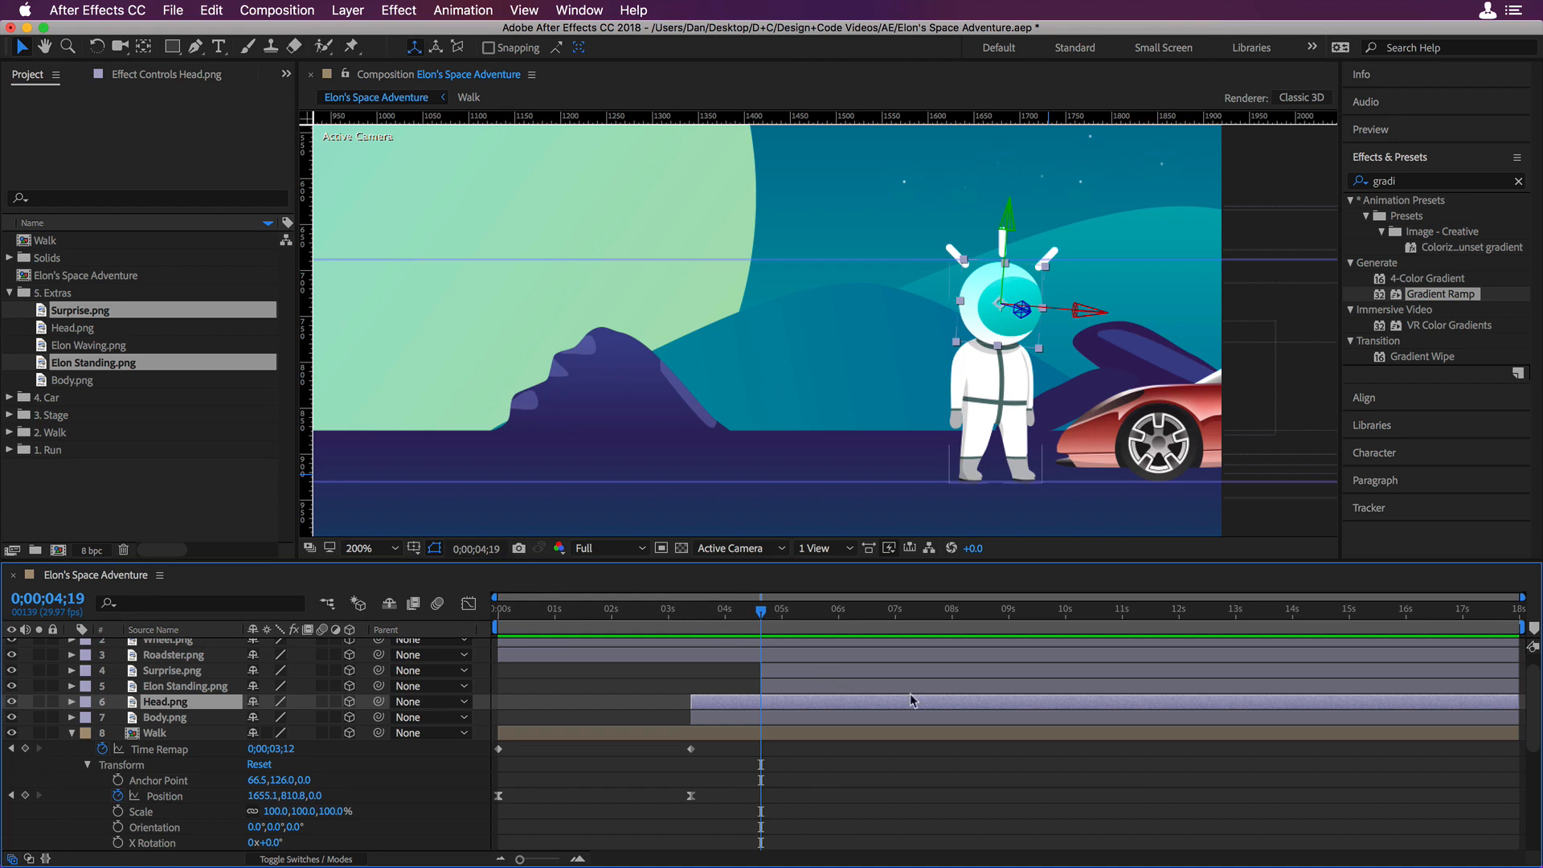
pyautogui.moveTo(1516, 701); pyautogui.dragTo(759, 699)
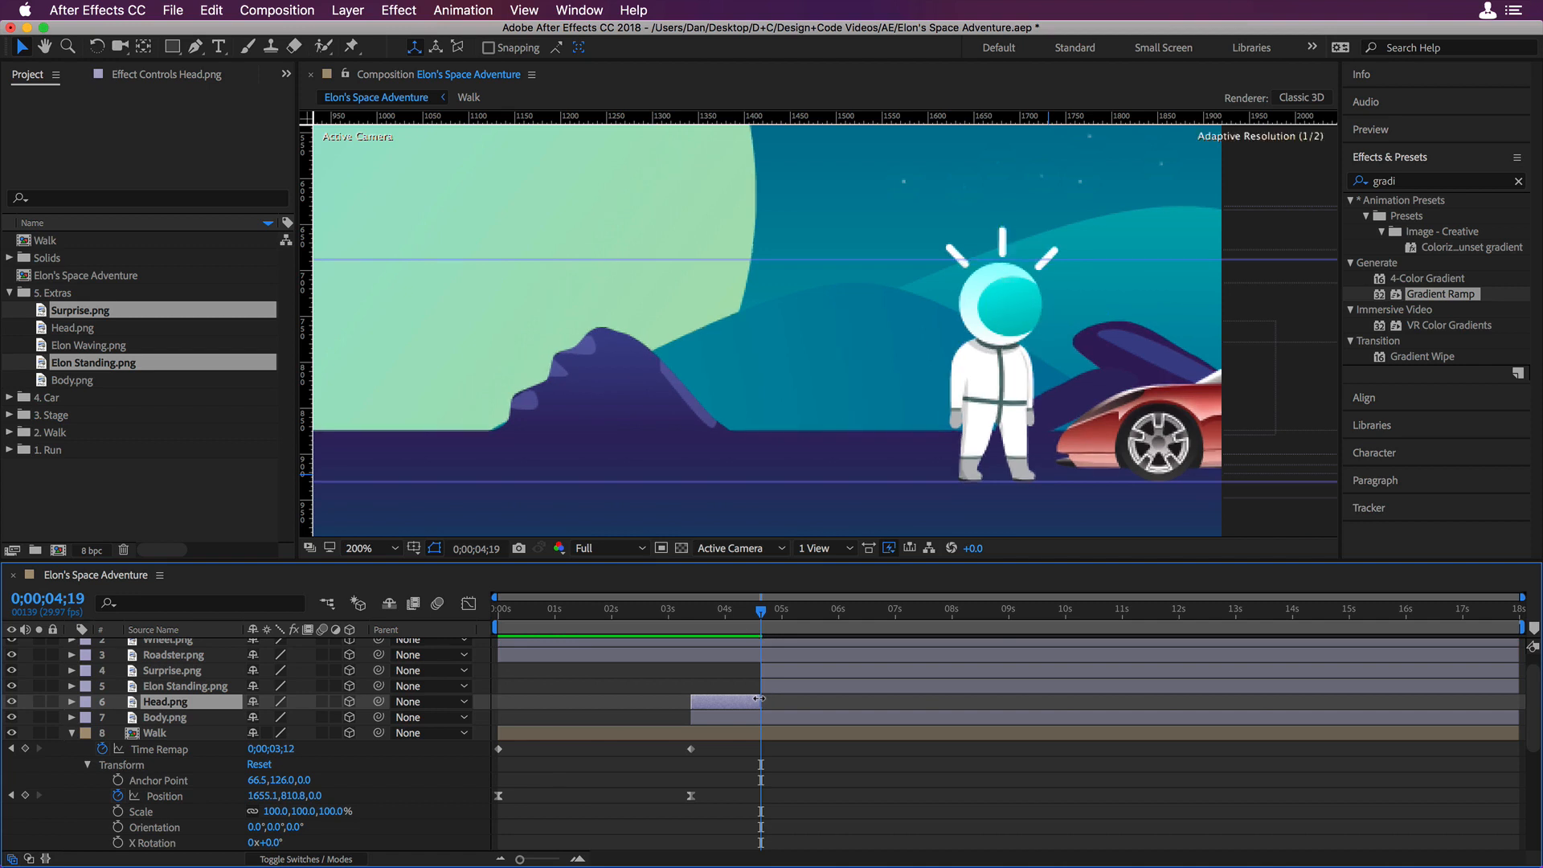
pyautogui.click(847, 716)
pyautogui.moveTo(1517, 717); pyautogui.dragTo(761, 709)
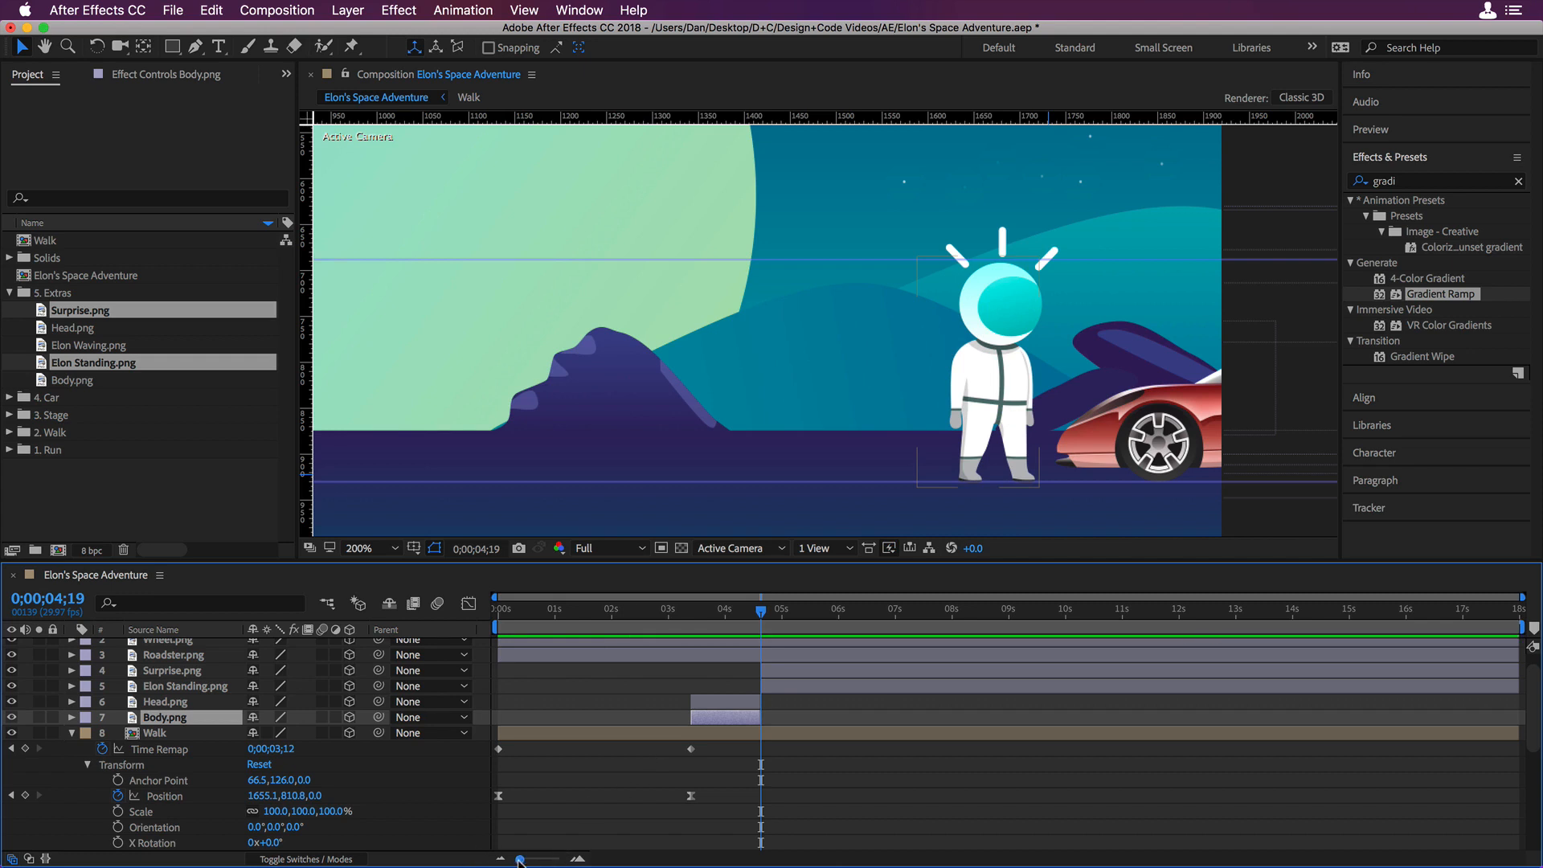
# - Preview the swap to the standing astronaut from 0;00;04;18, collapse the Walk layer's properties and save the project
pyautogui.moveTo(521, 860); pyautogui.dragTo(560, 860)
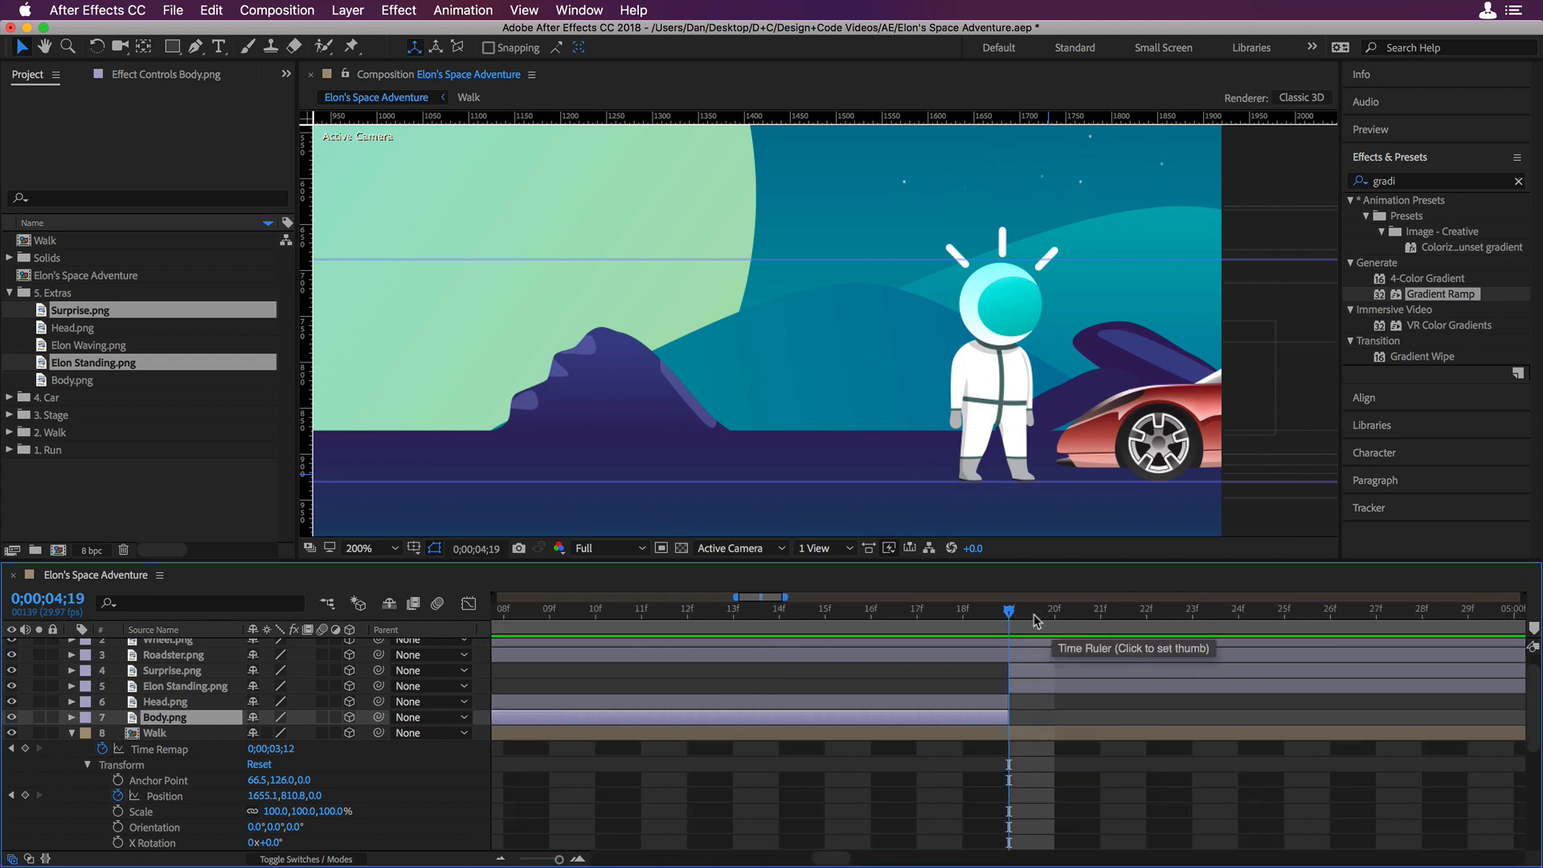
pyautogui.click(954, 615)
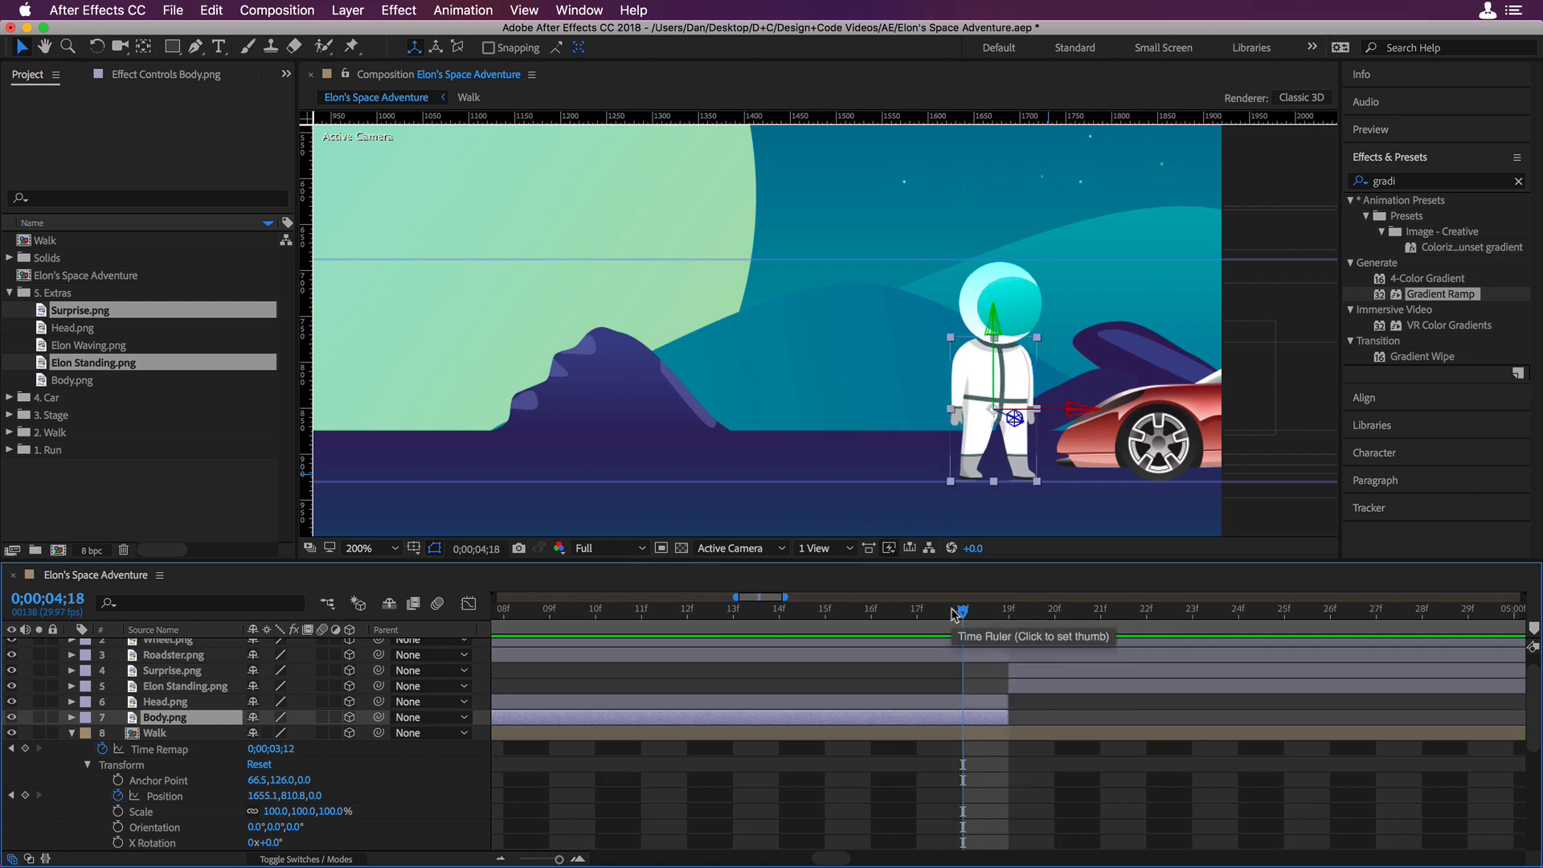
pyautogui.press('space')
pyautogui.press('space')
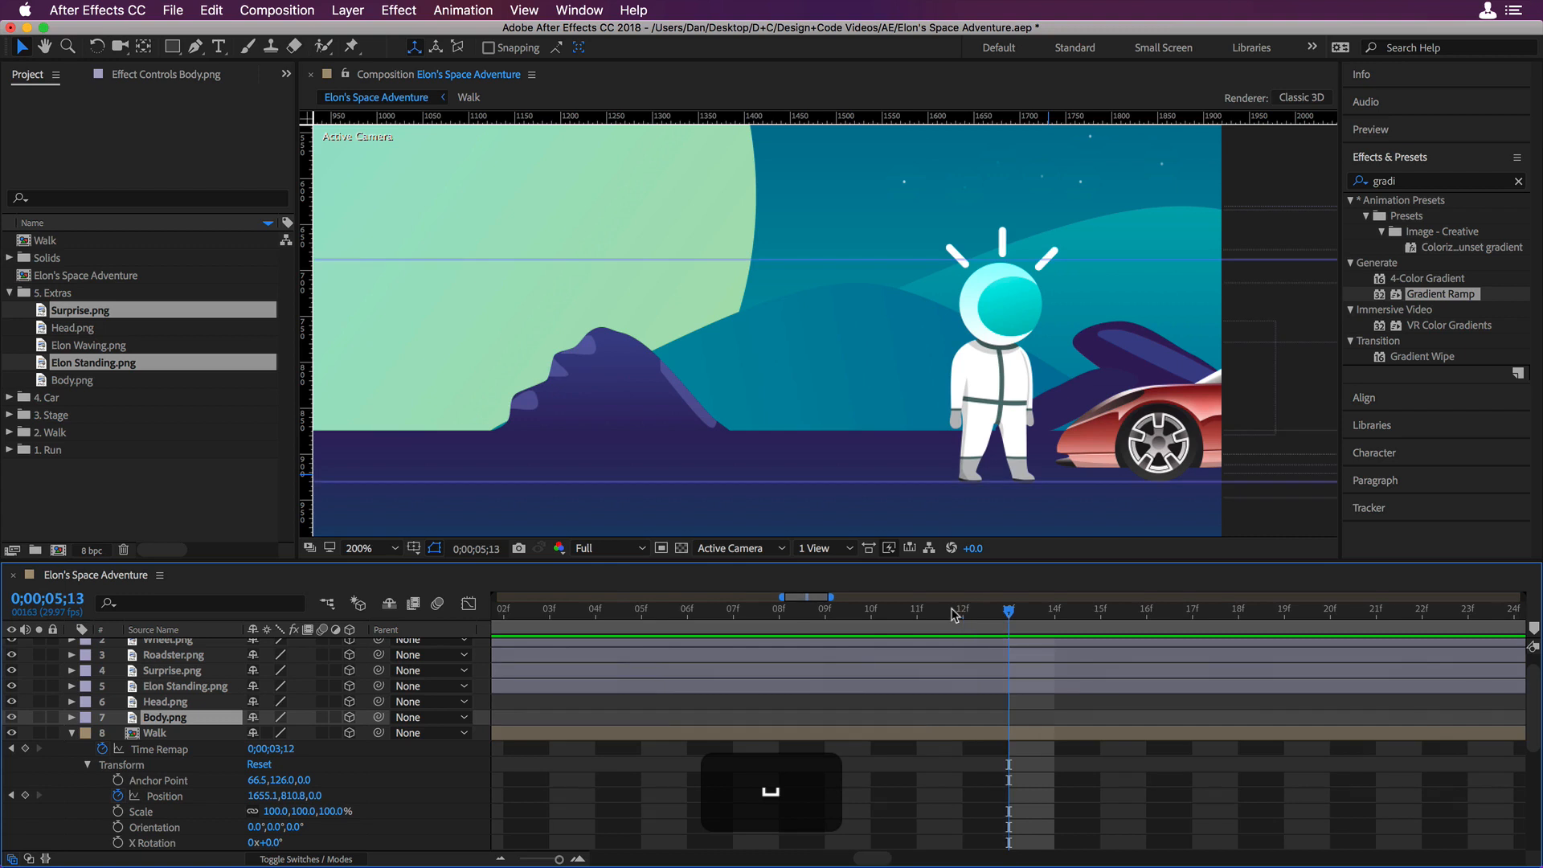
pyautogui.click(71, 732)
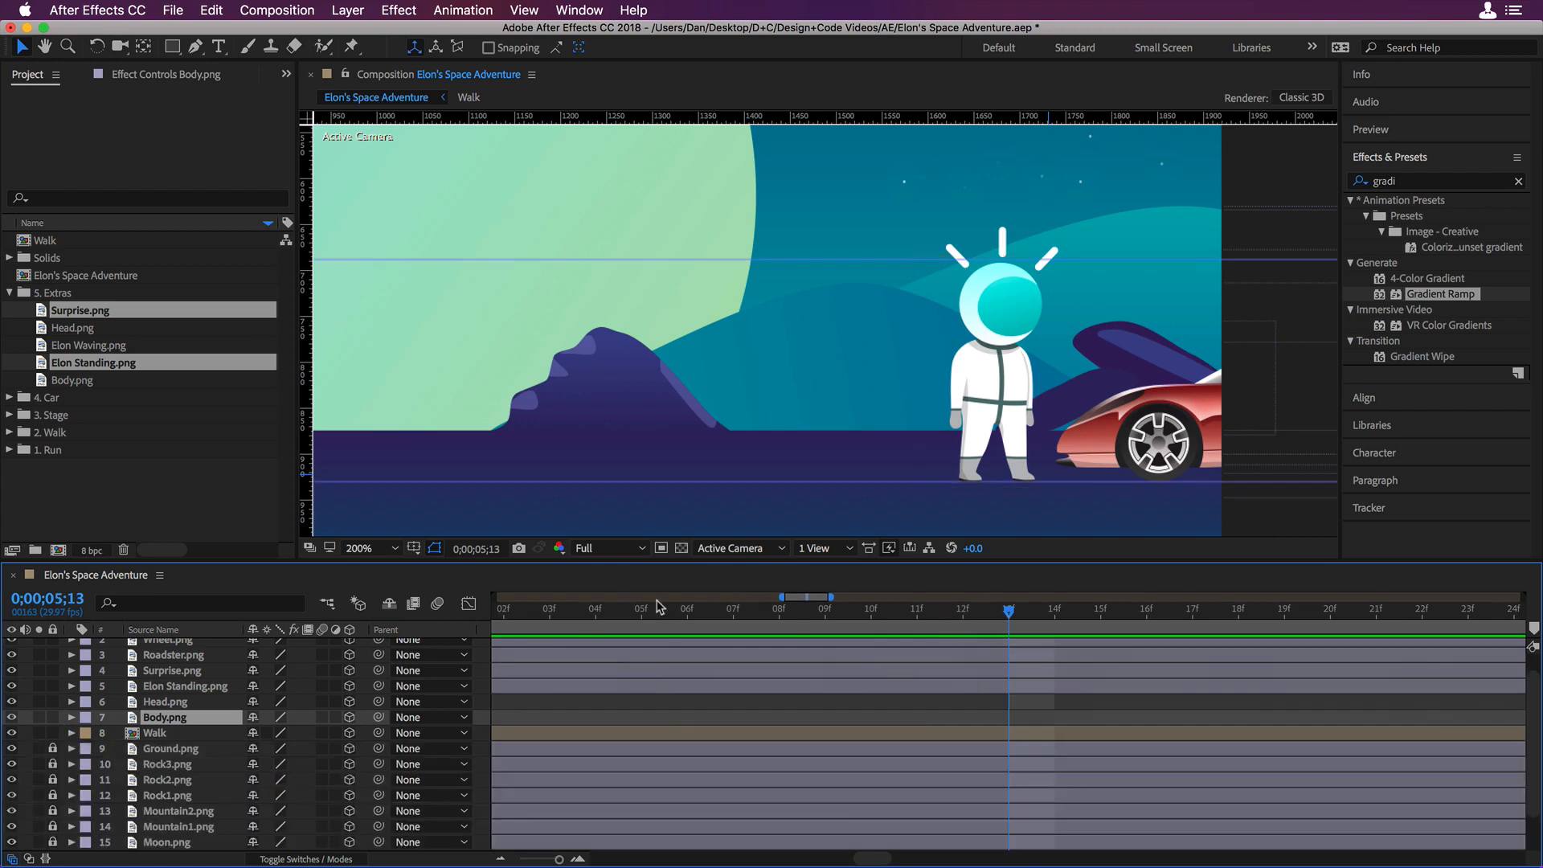
pyautogui.press('super+s')
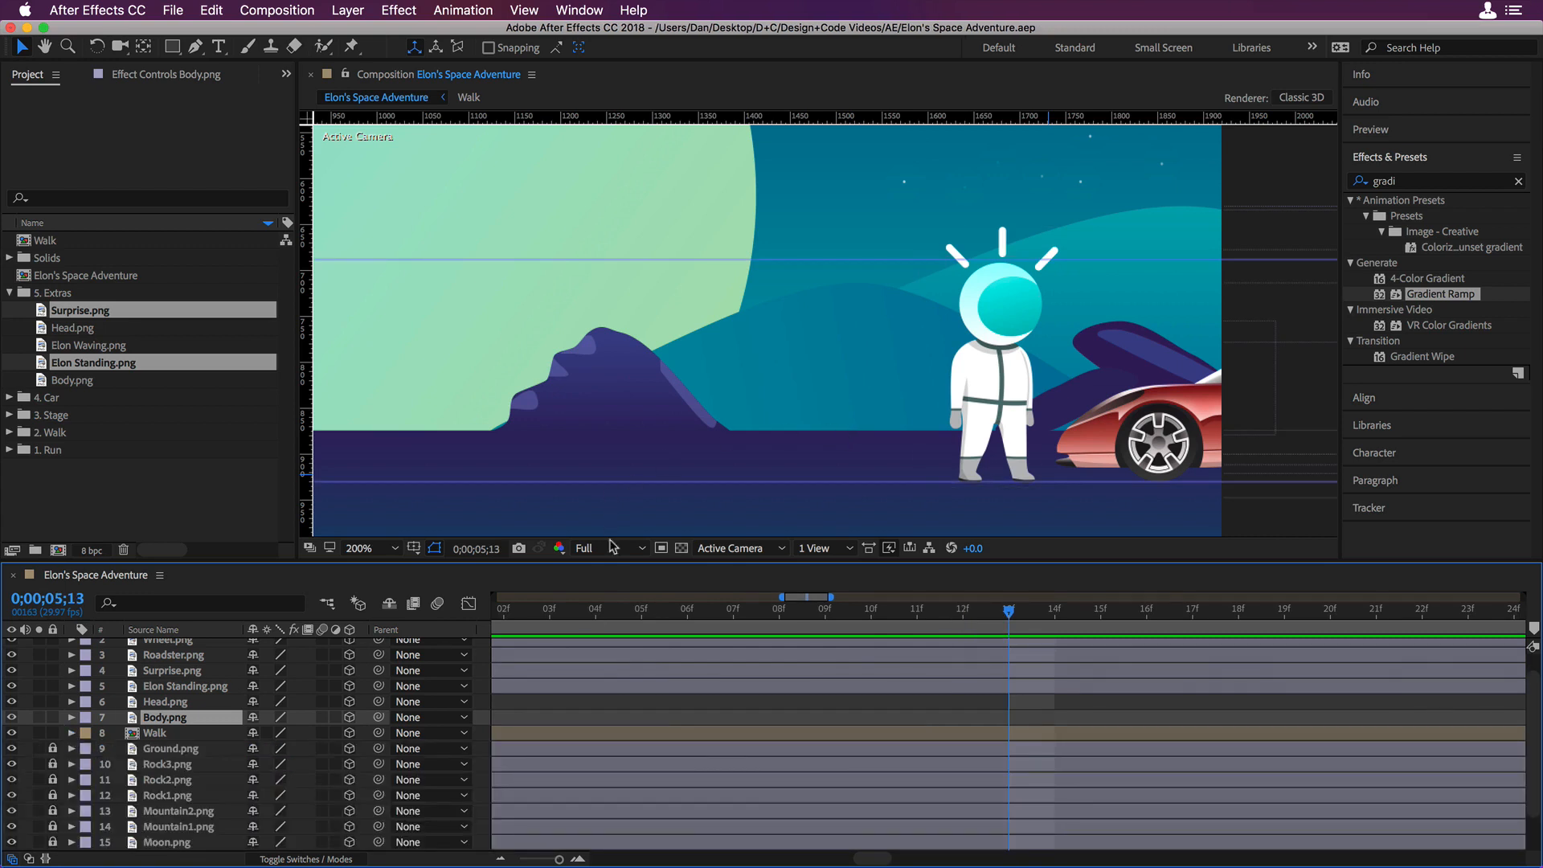
# - Pre-compose the Wheel.png and Roadster.png layers into a composition named "Car" and make it a 3D layer
pyautogui.scroll(2, 546, 673)
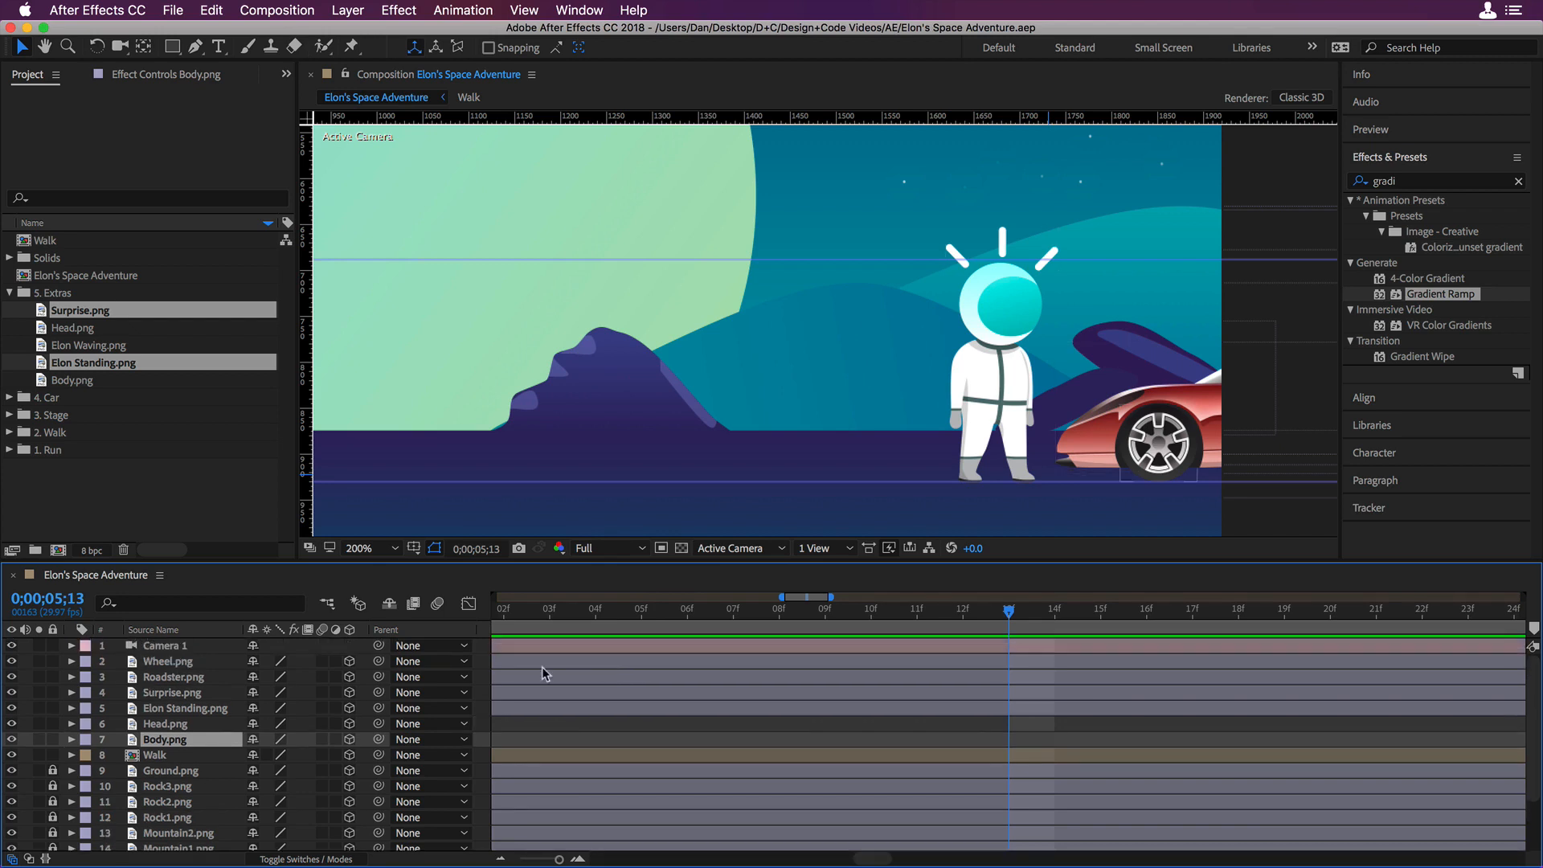
pyautogui.click(196, 663)
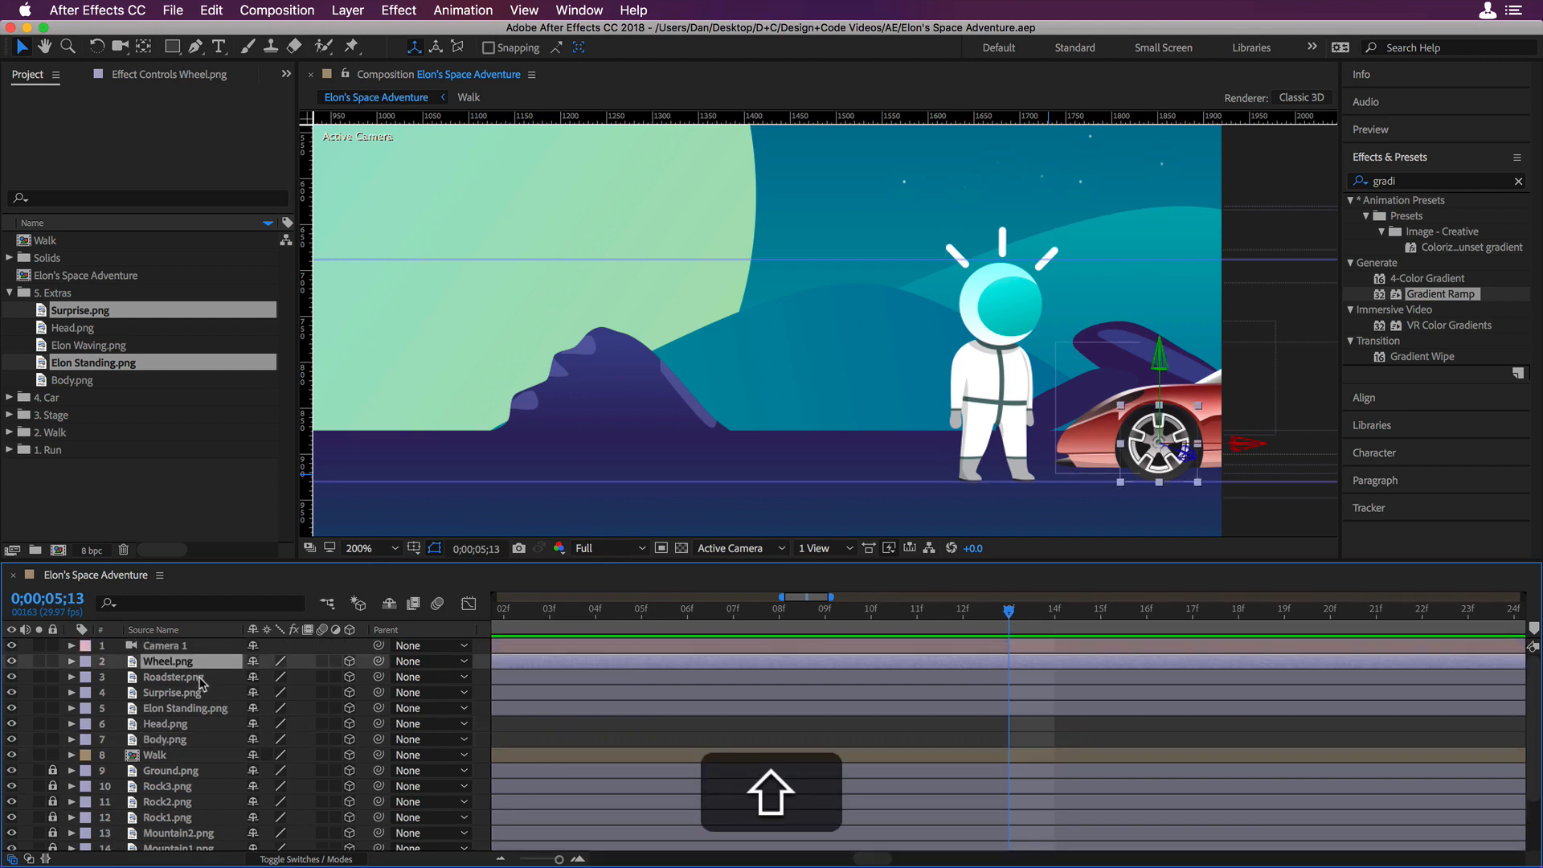
pyautogui.keyDown('shift'); pyautogui.click(201, 682); pyautogui.keyUp('shift')
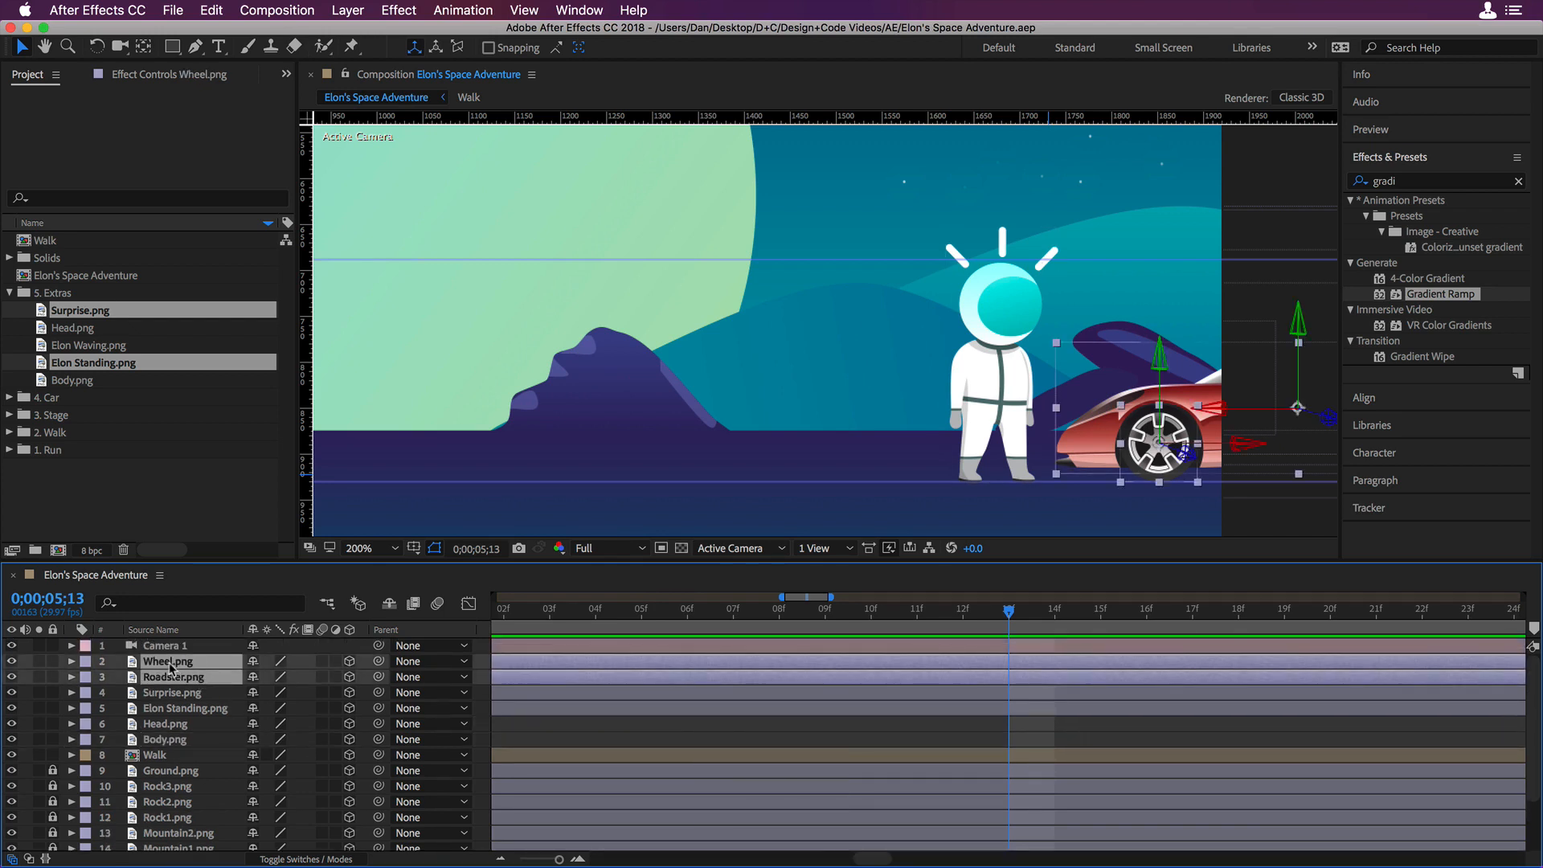
pyautogui.click(348, 9)
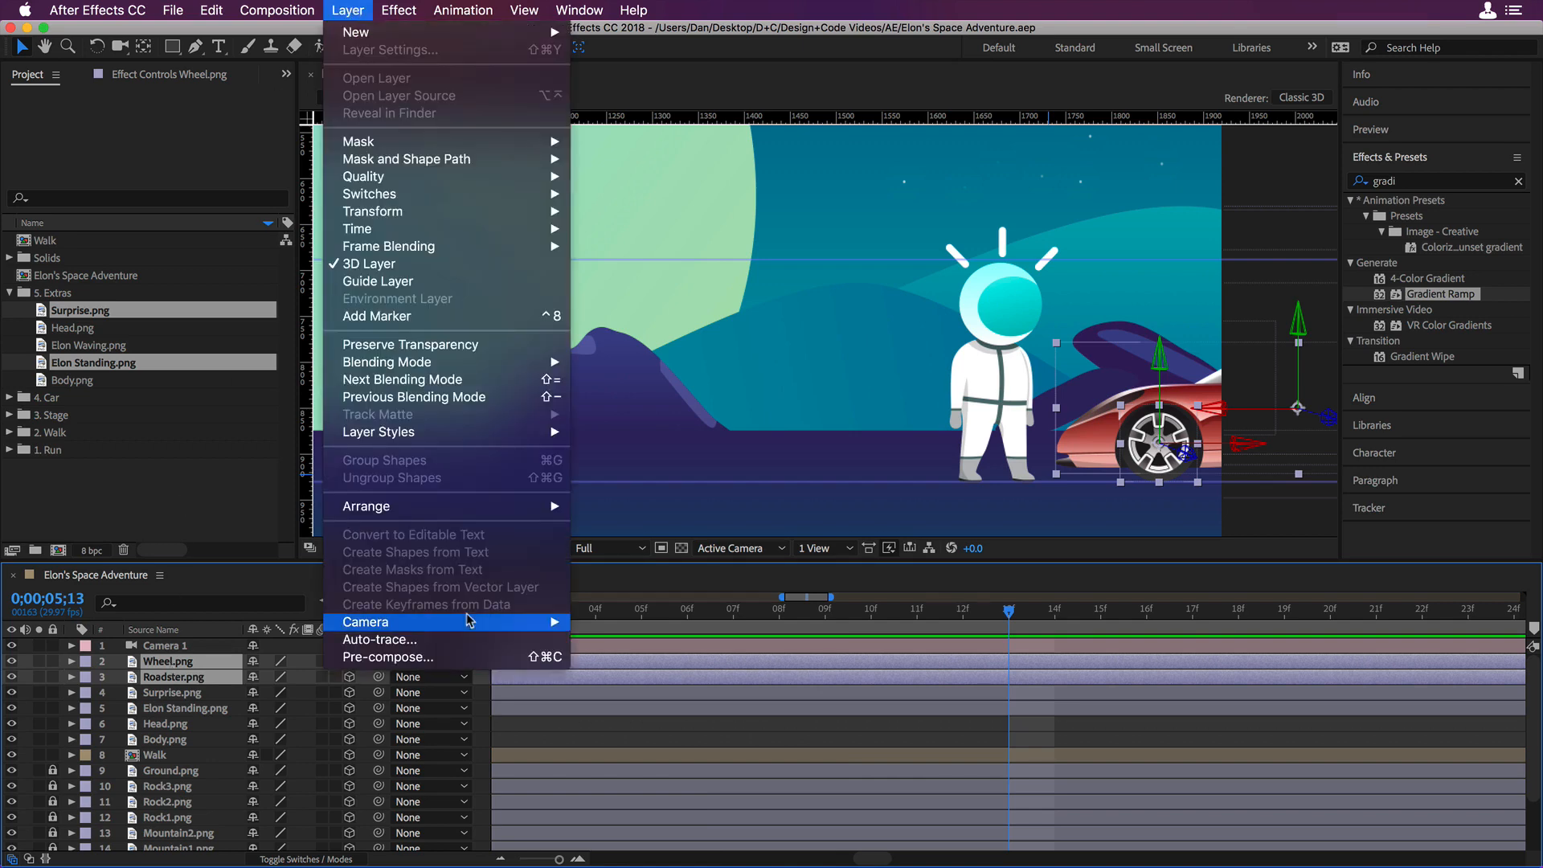
pyautogui.click(463, 657)
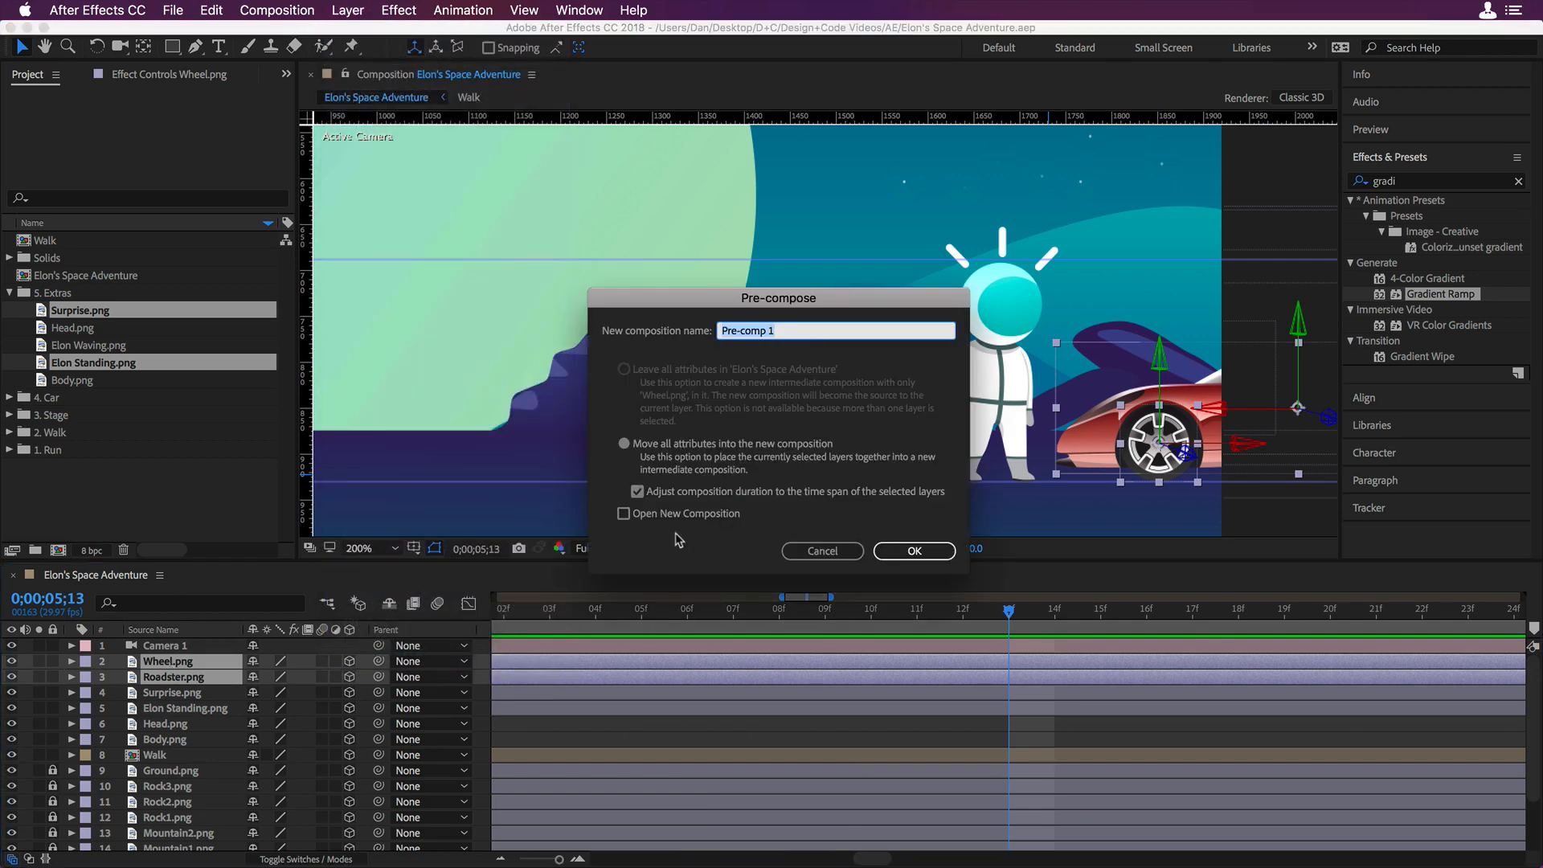
pyautogui.write('Car')
pyautogui.press('Return')
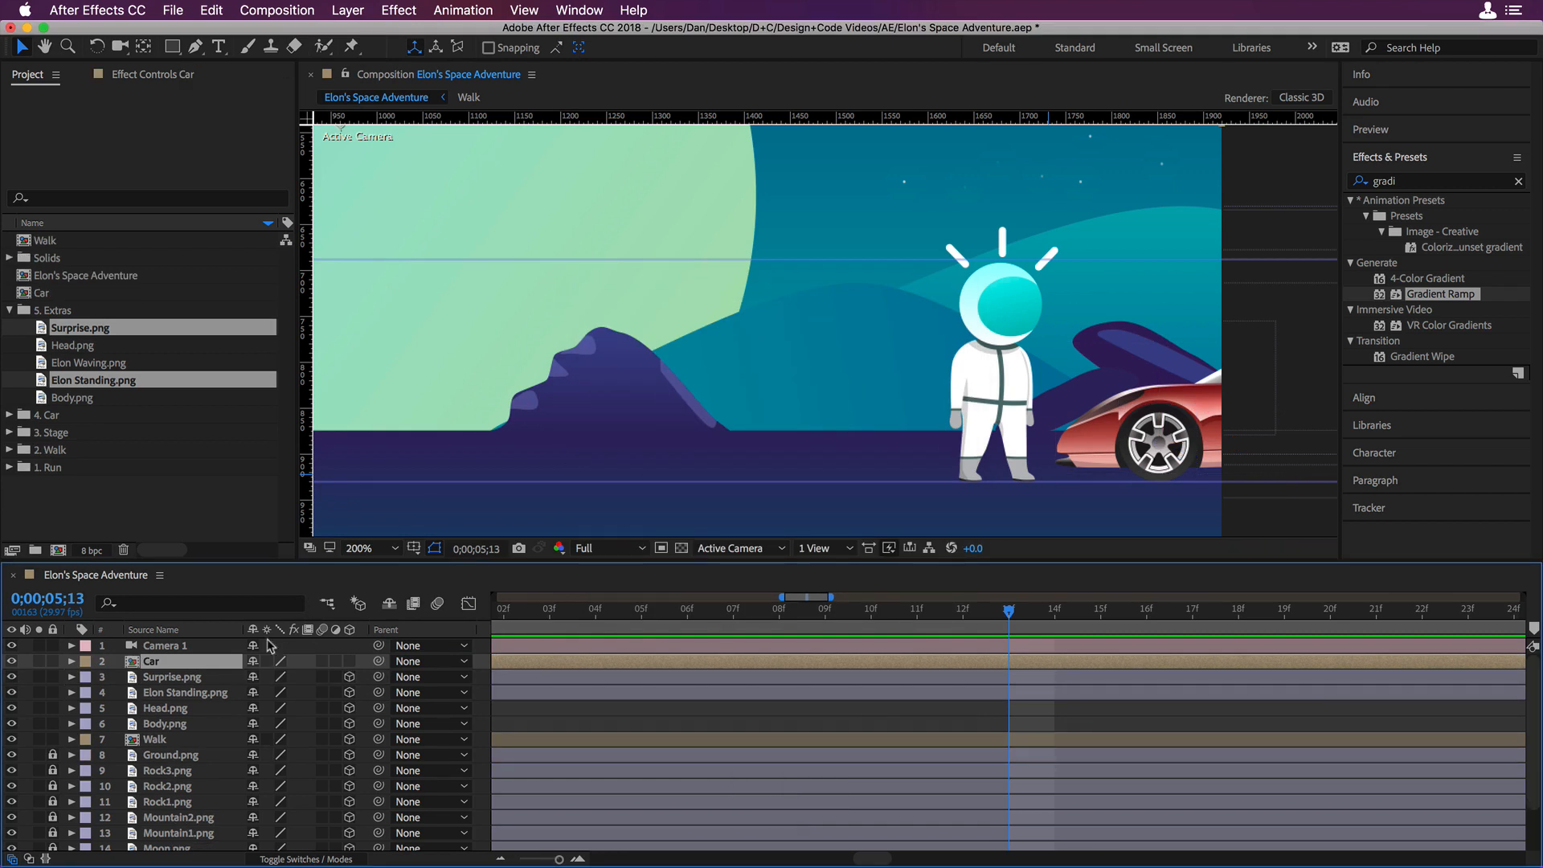
pyautogui.click(348, 662)
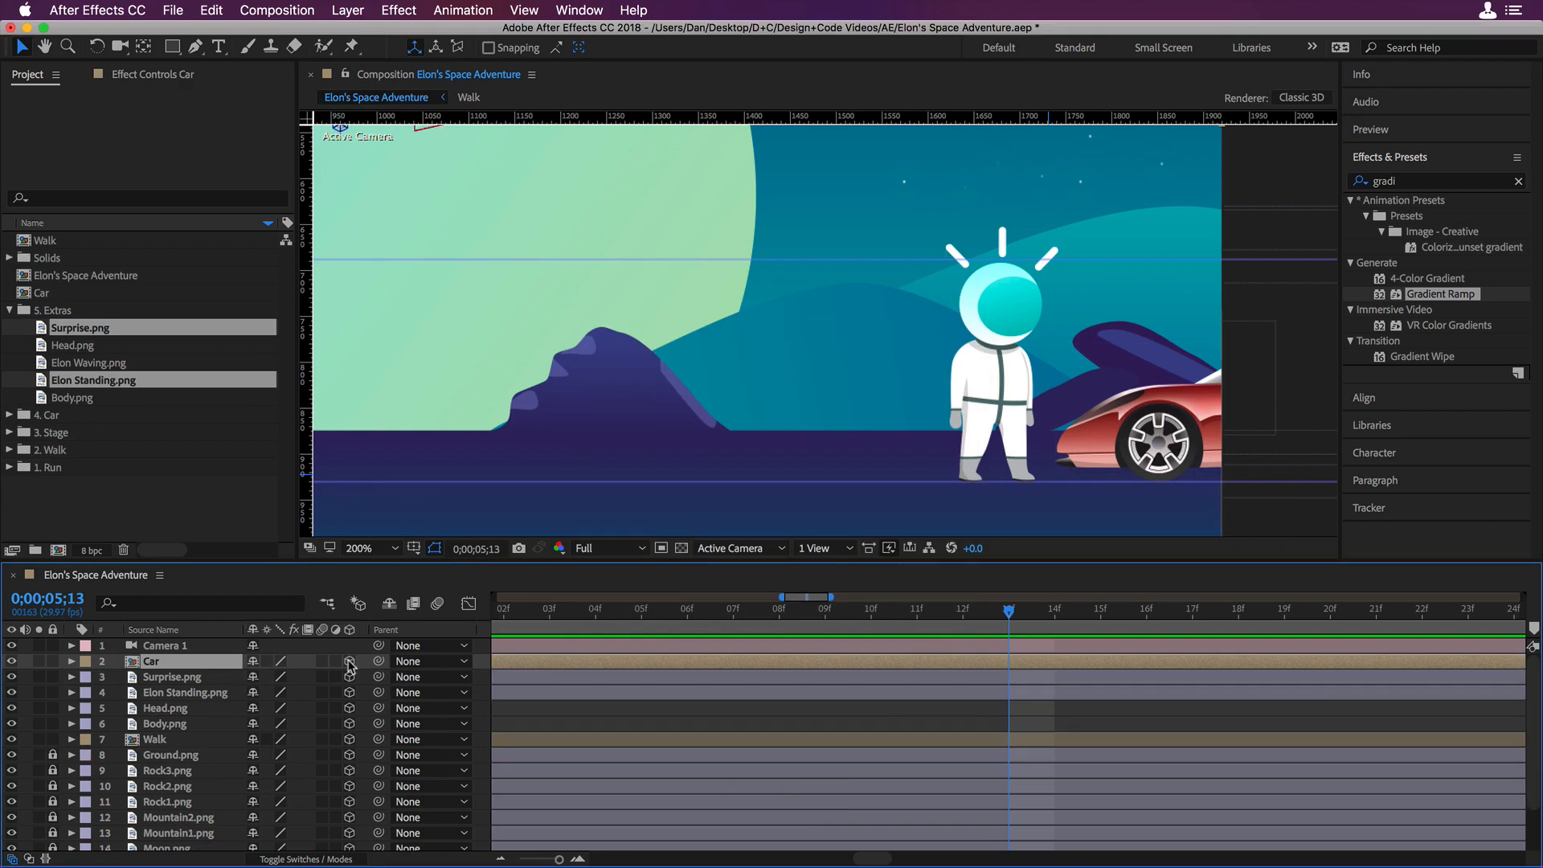
# - Open the Car composition and move the Wheel.png and Roadster.png layers together horizontally until the whole car sits inside the frame
pyautogui.doubleClick(152, 662)
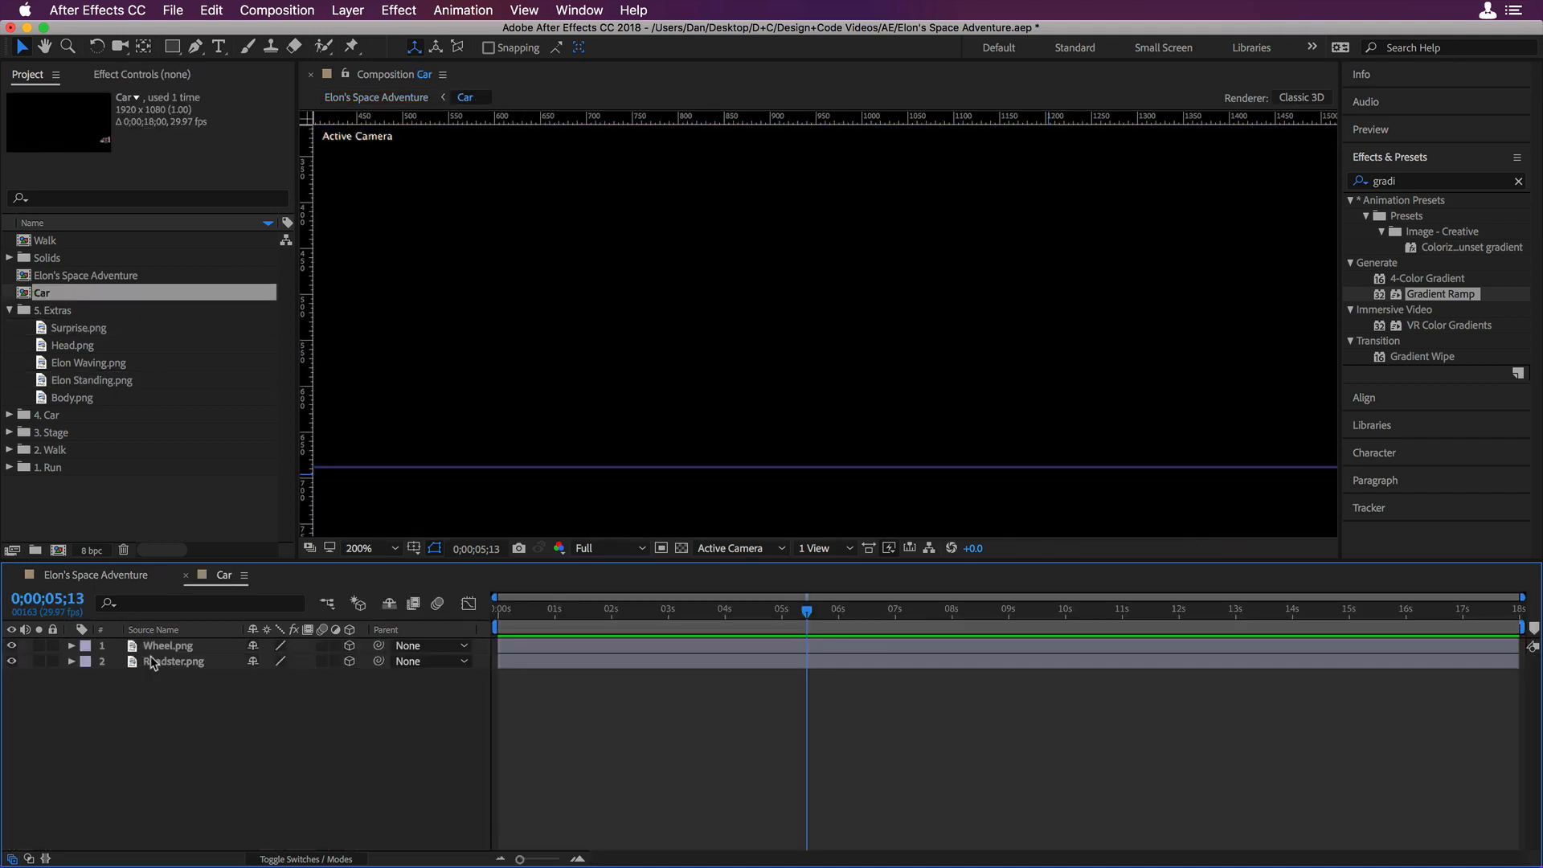
pyautogui.moveTo(603, 612); pyautogui.dragTo(531, 612)
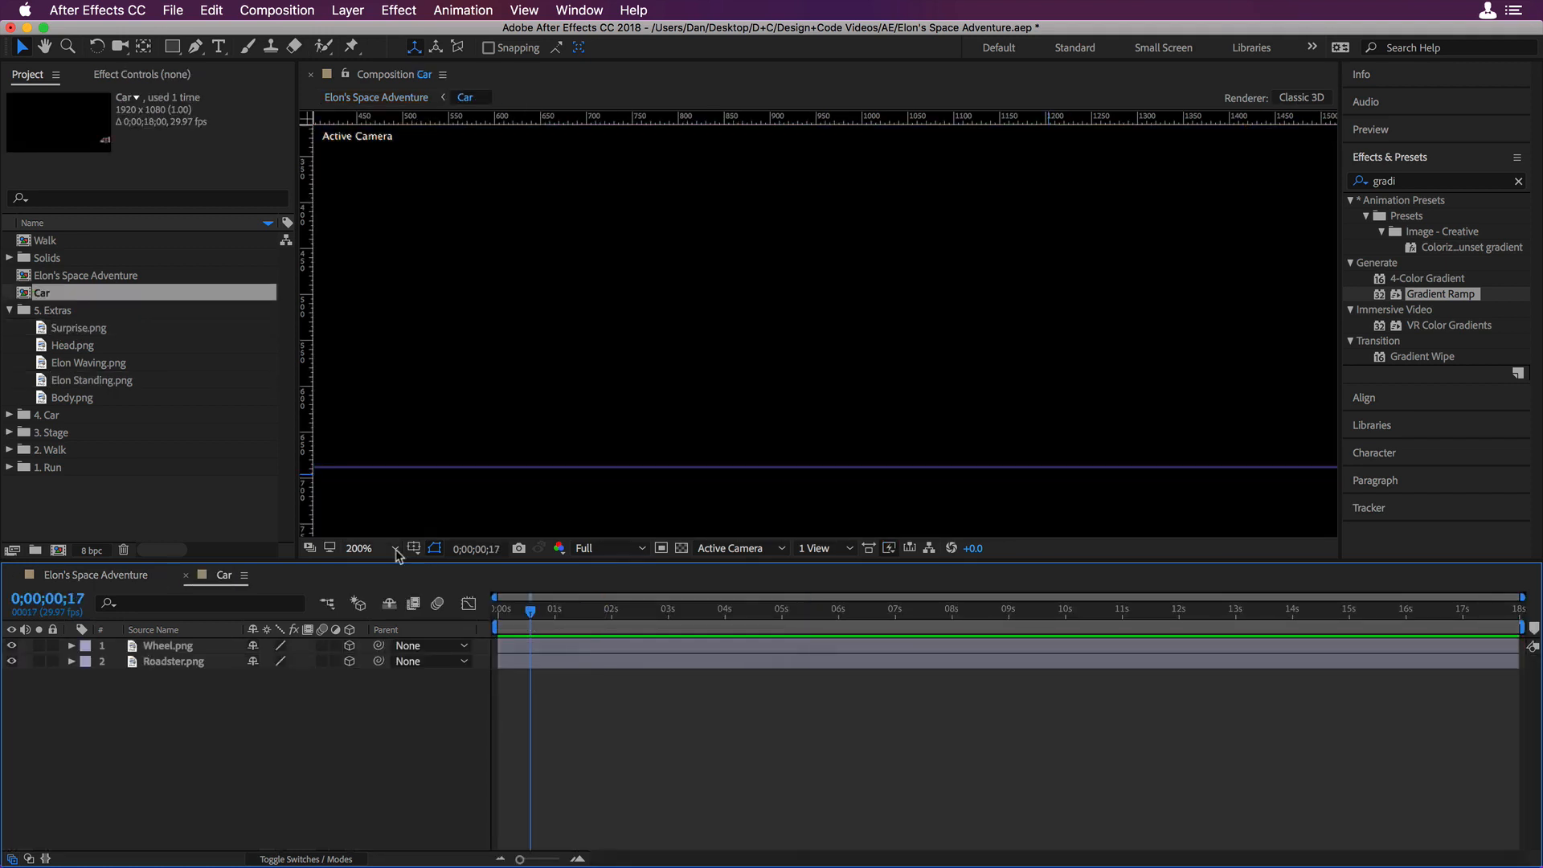
pyautogui.click(394, 548)
pyautogui.click(368, 565)
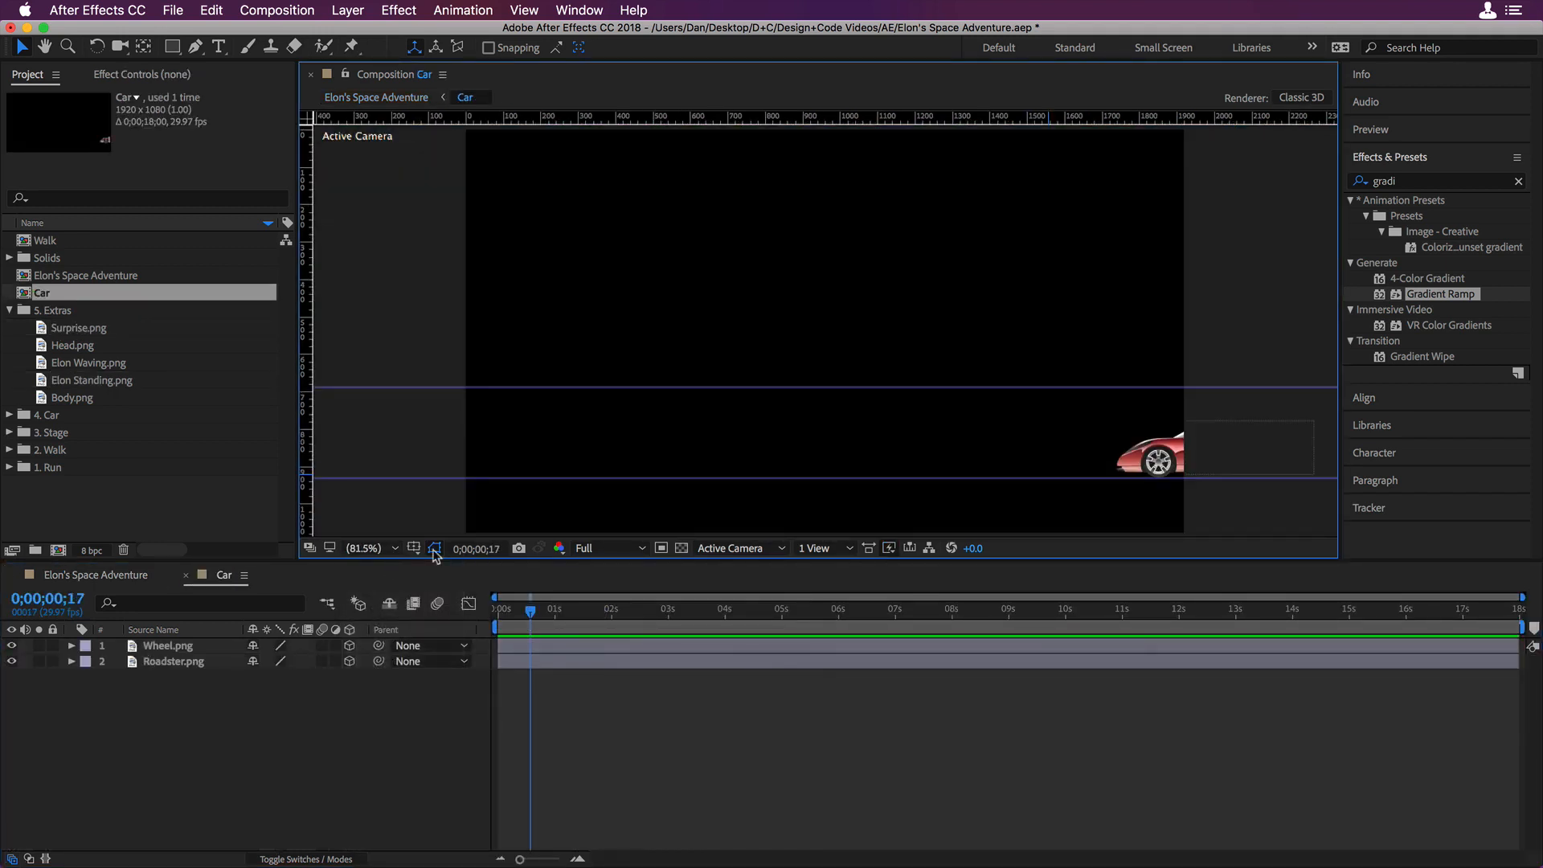
pyautogui.keyDown('shift'); pyautogui.click(1185, 455); pyautogui.keyUp('shift')
pyautogui.keyDown('shift'); pyautogui.click(201, 645); pyautogui.keyUp('shift')
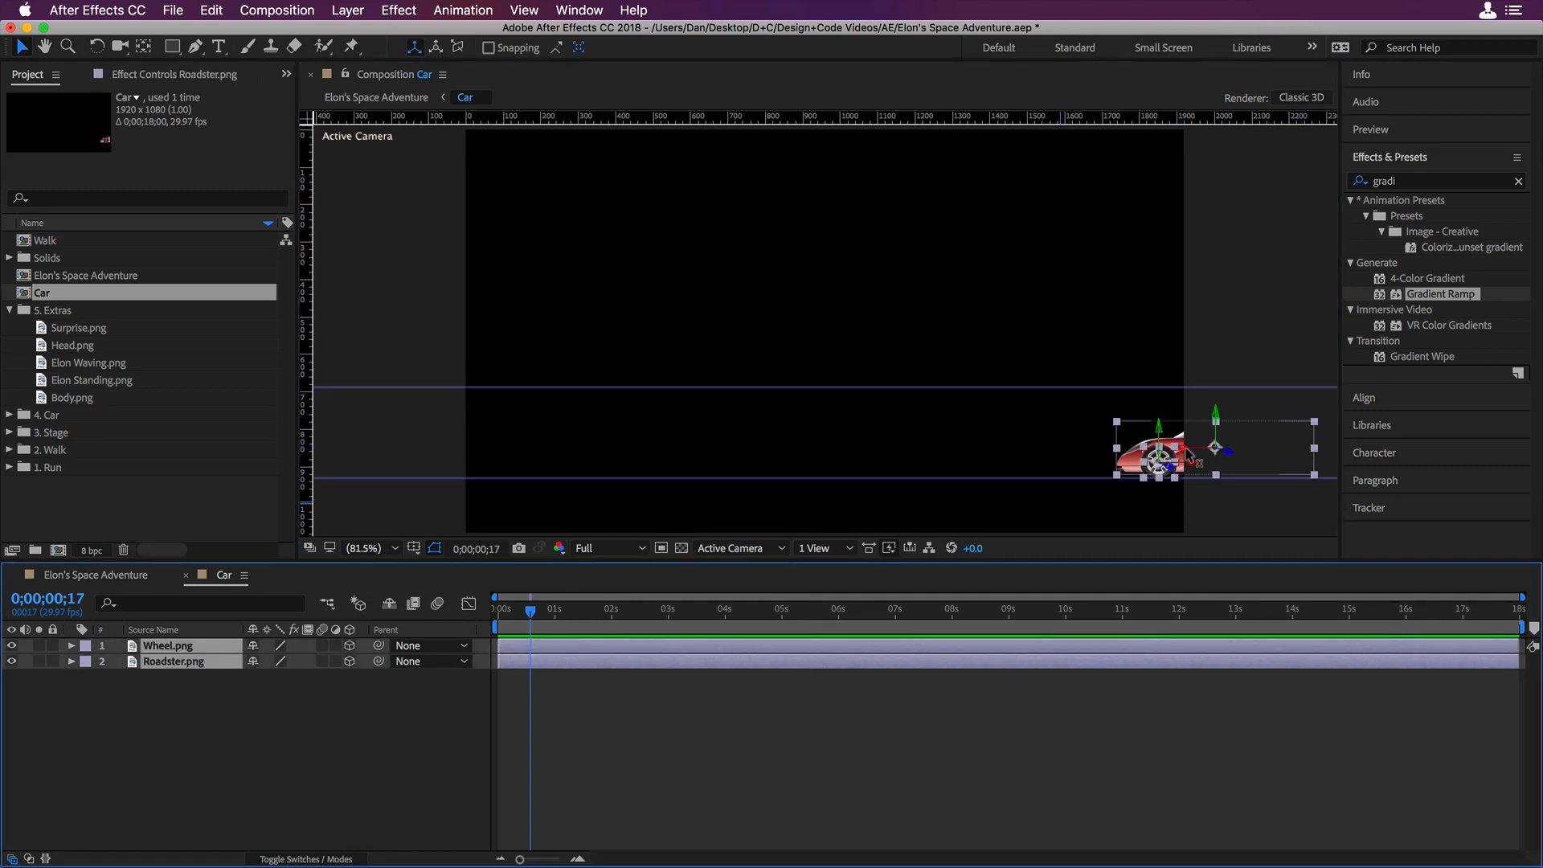
pyautogui.moveTo(1188, 455); pyautogui.dragTo(847, 455)
pyautogui.click(1274, 502)
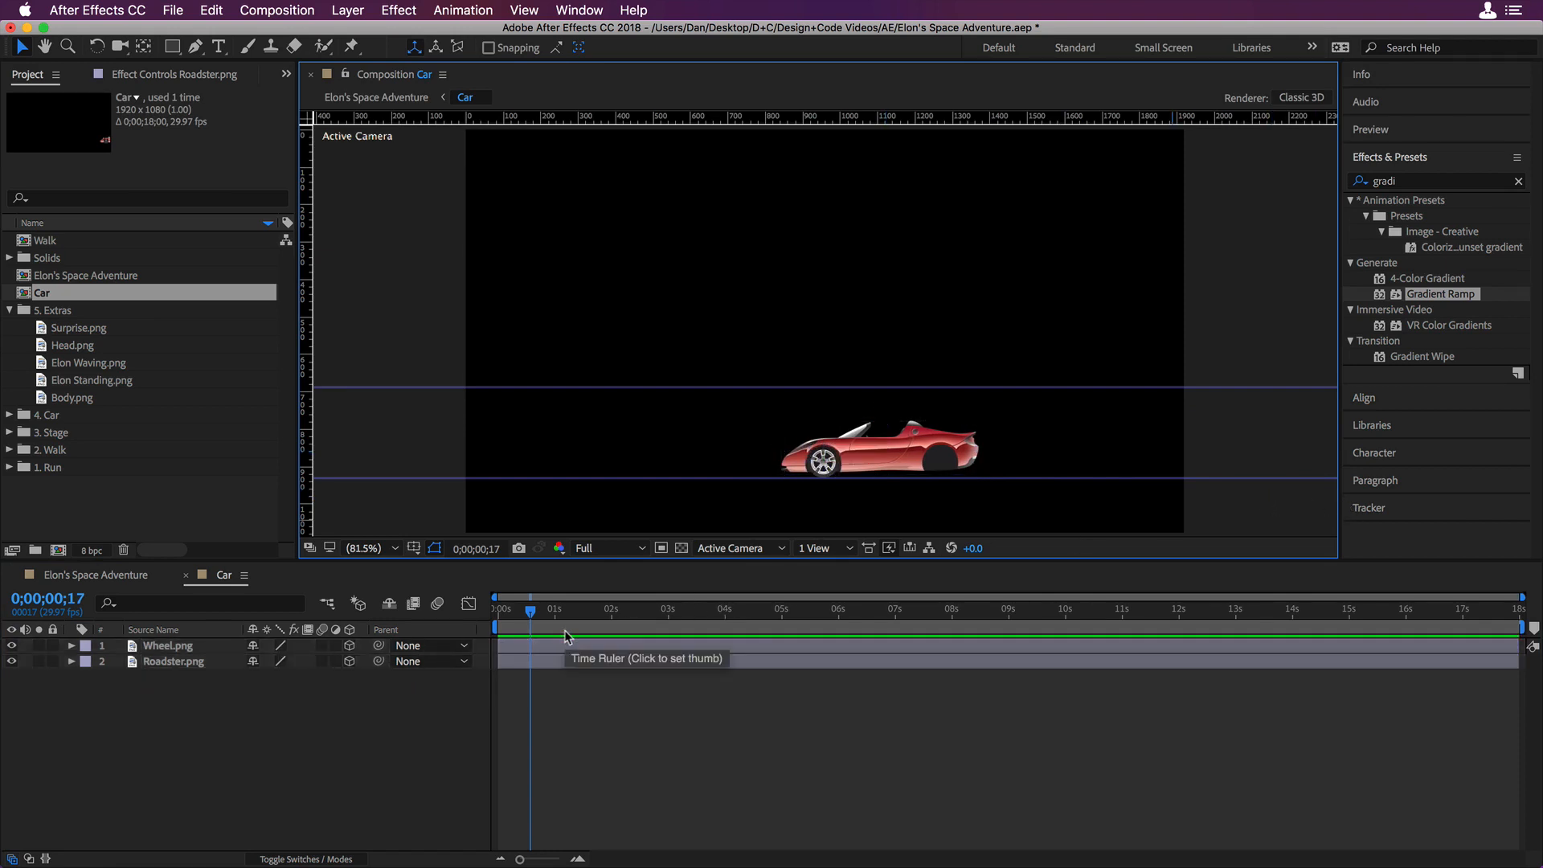
# - Start keyframing the Roadster.png layer's Position at 0;00;04;08 with the Y value set to 846.9
pyautogui.click(71, 662)
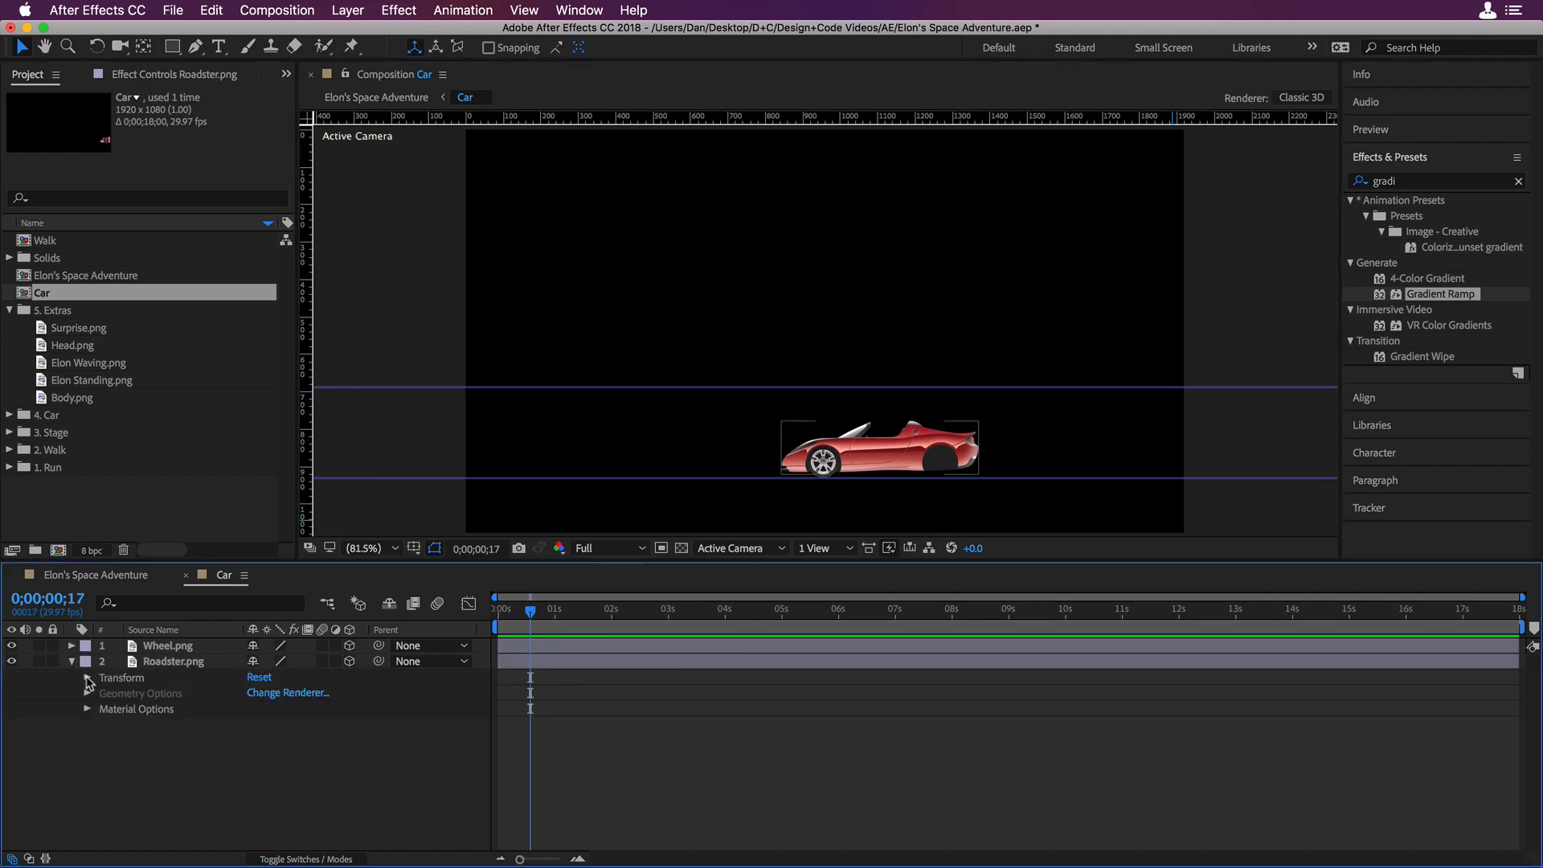
pyautogui.click(86, 678)
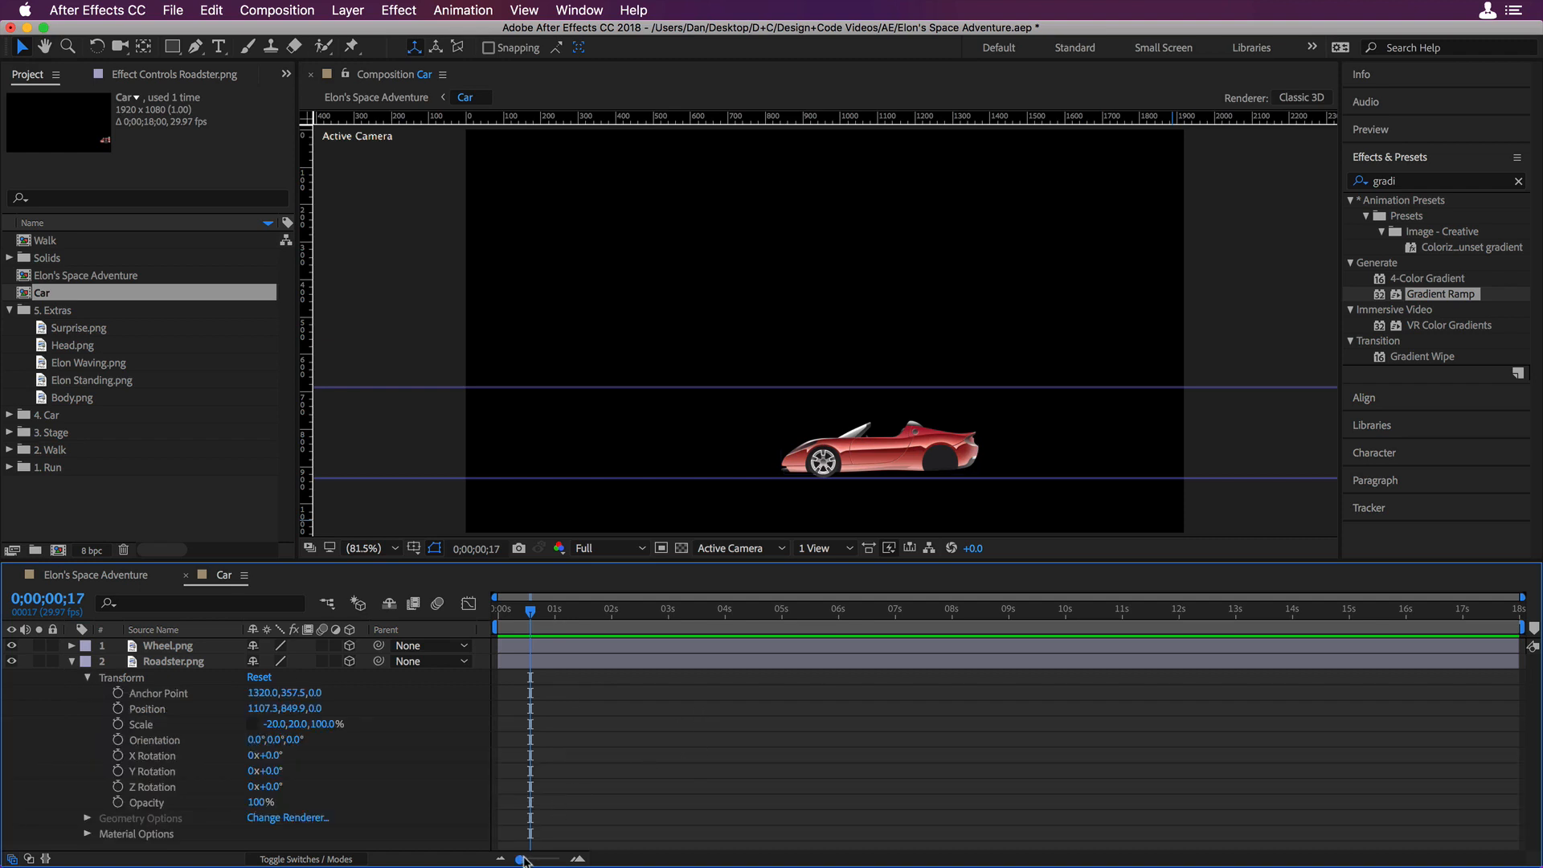
pyautogui.moveTo(521, 859); pyautogui.dragTo(533, 859)
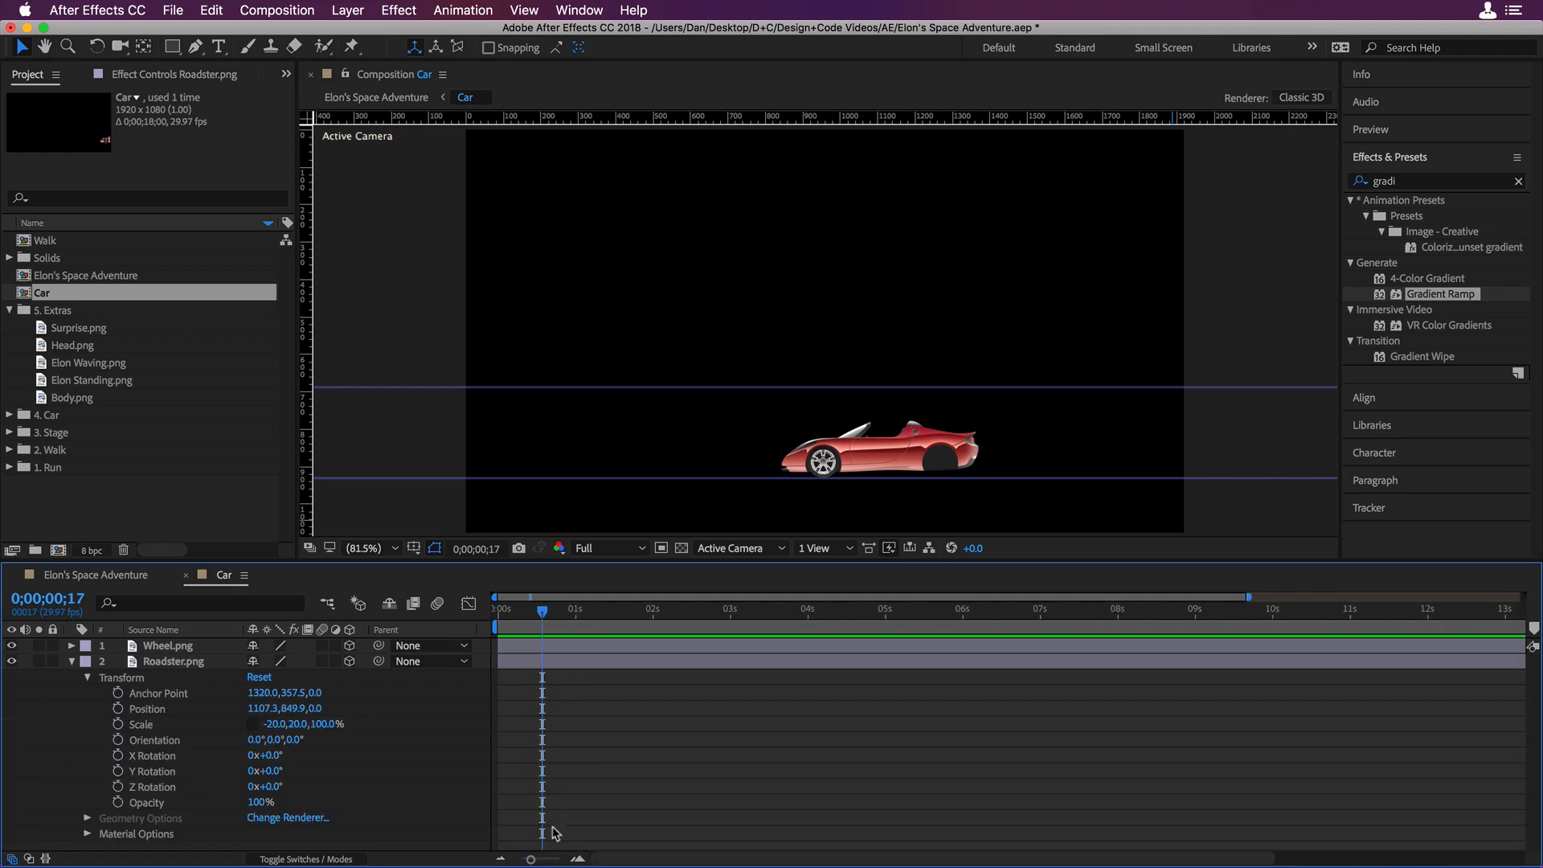
pyautogui.moveTo(544, 616); pyautogui.dragTo(831, 624)
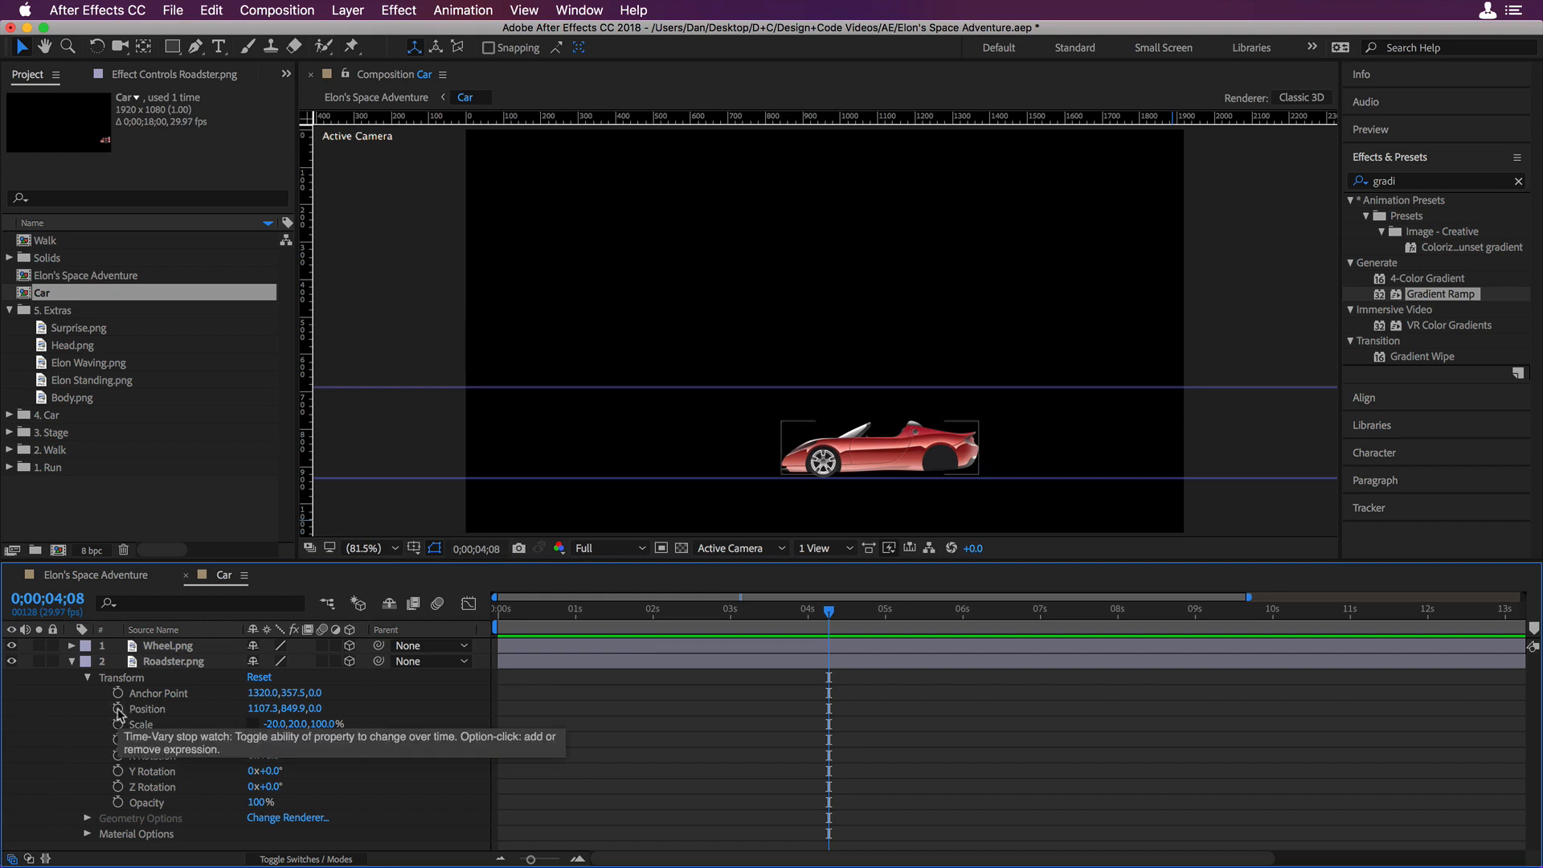
pyautogui.click(118, 710)
pyautogui.moveTo(292, 714); pyautogui.dragTo(290, 712)
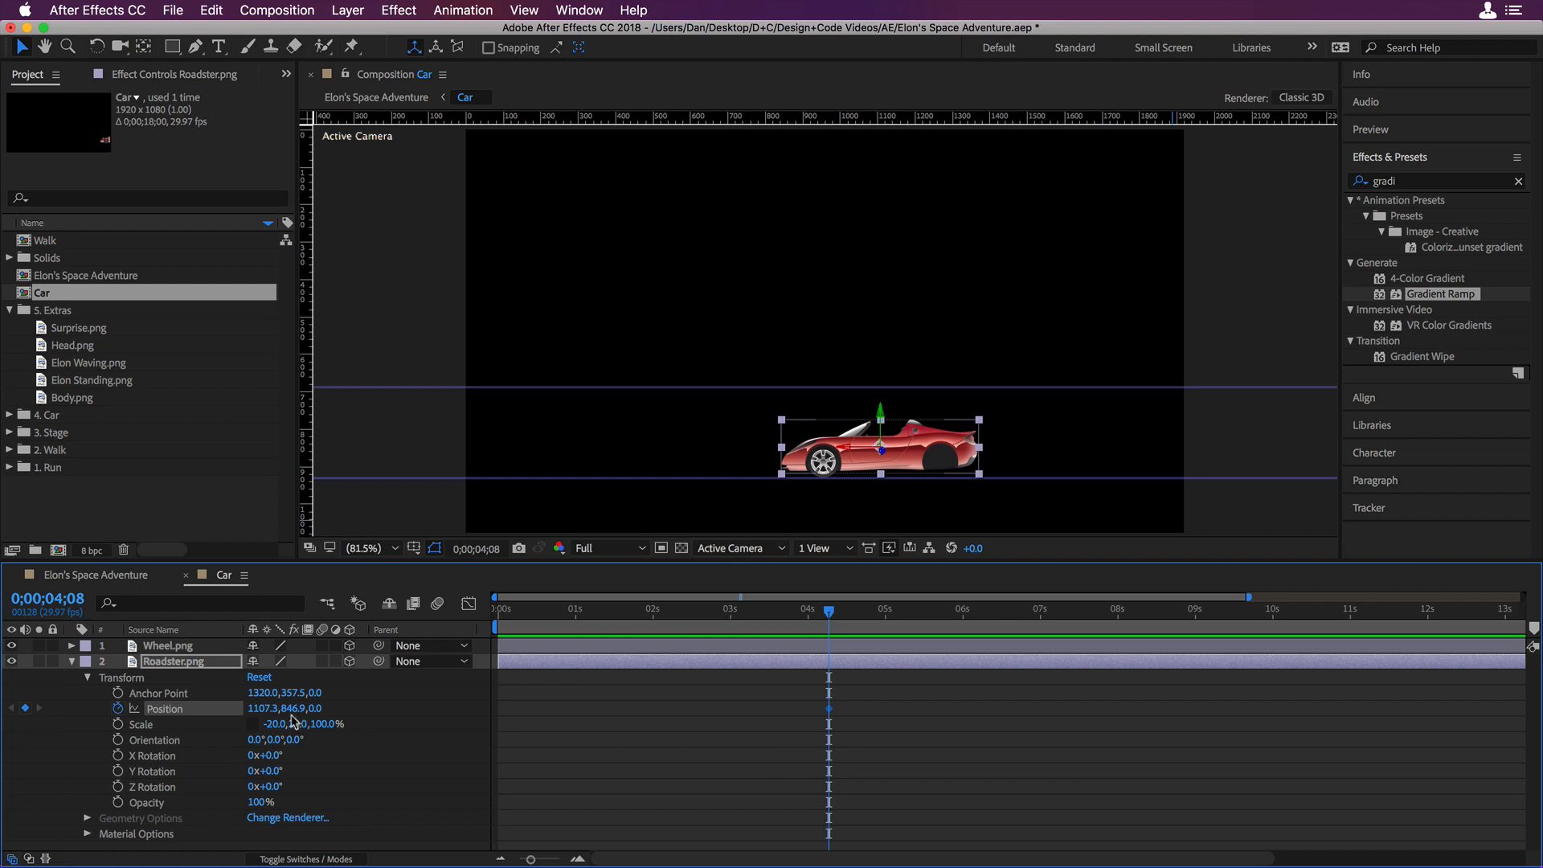
# - Add a second Position keyframe for Roadster.png at 0;00;04;22 with the Y value set to 848.9
pyautogui.moveTo(832, 615); pyautogui.dragTo(867, 616)
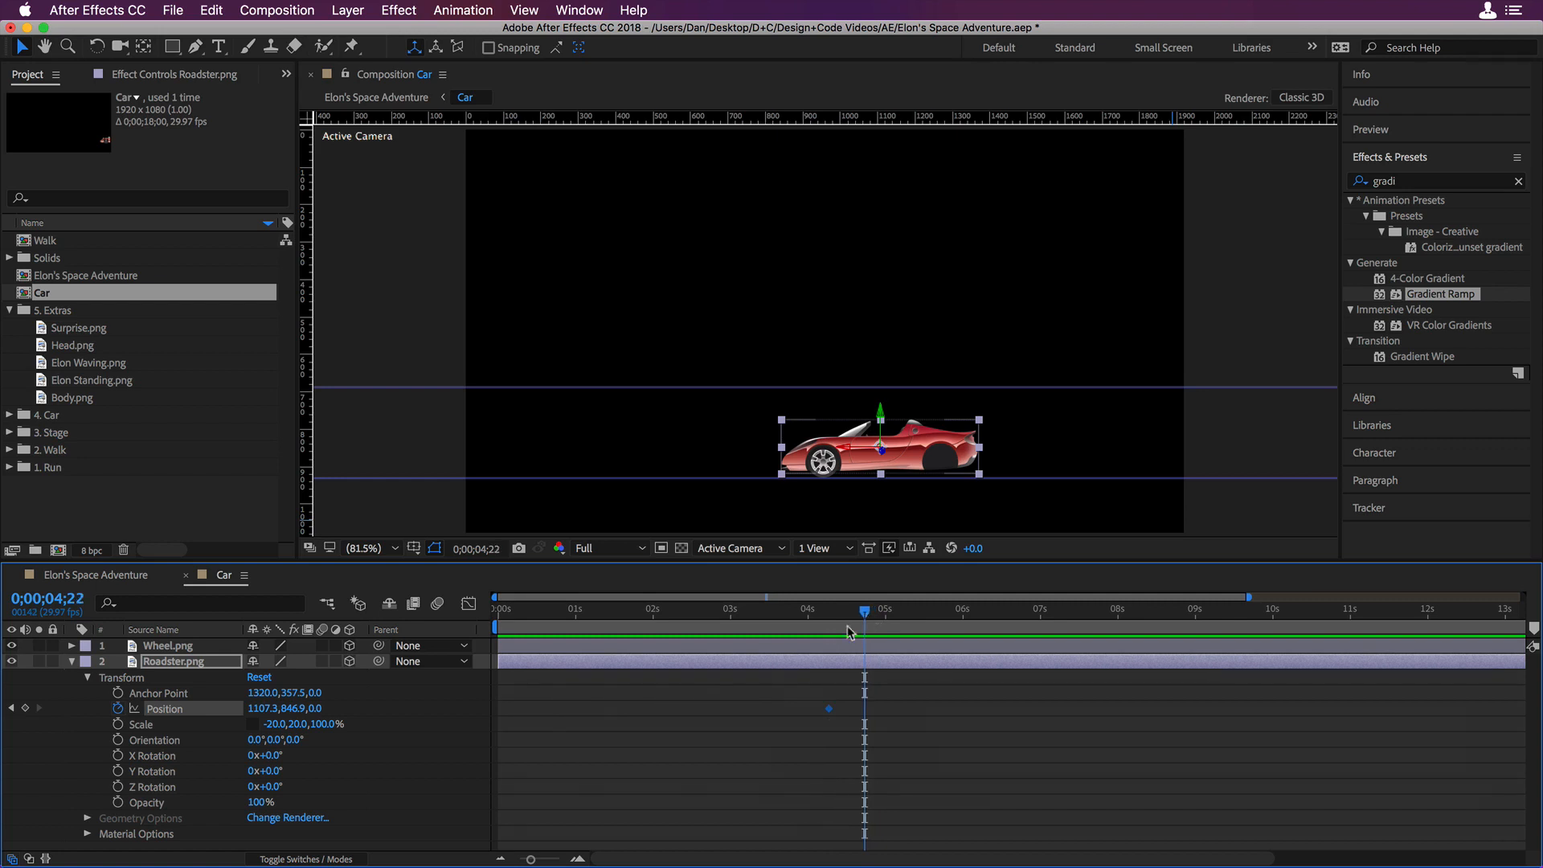
pyautogui.moveTo(292, 710); pyautogui.dragTo(295, 711)
pyautogui.click(930, 612)
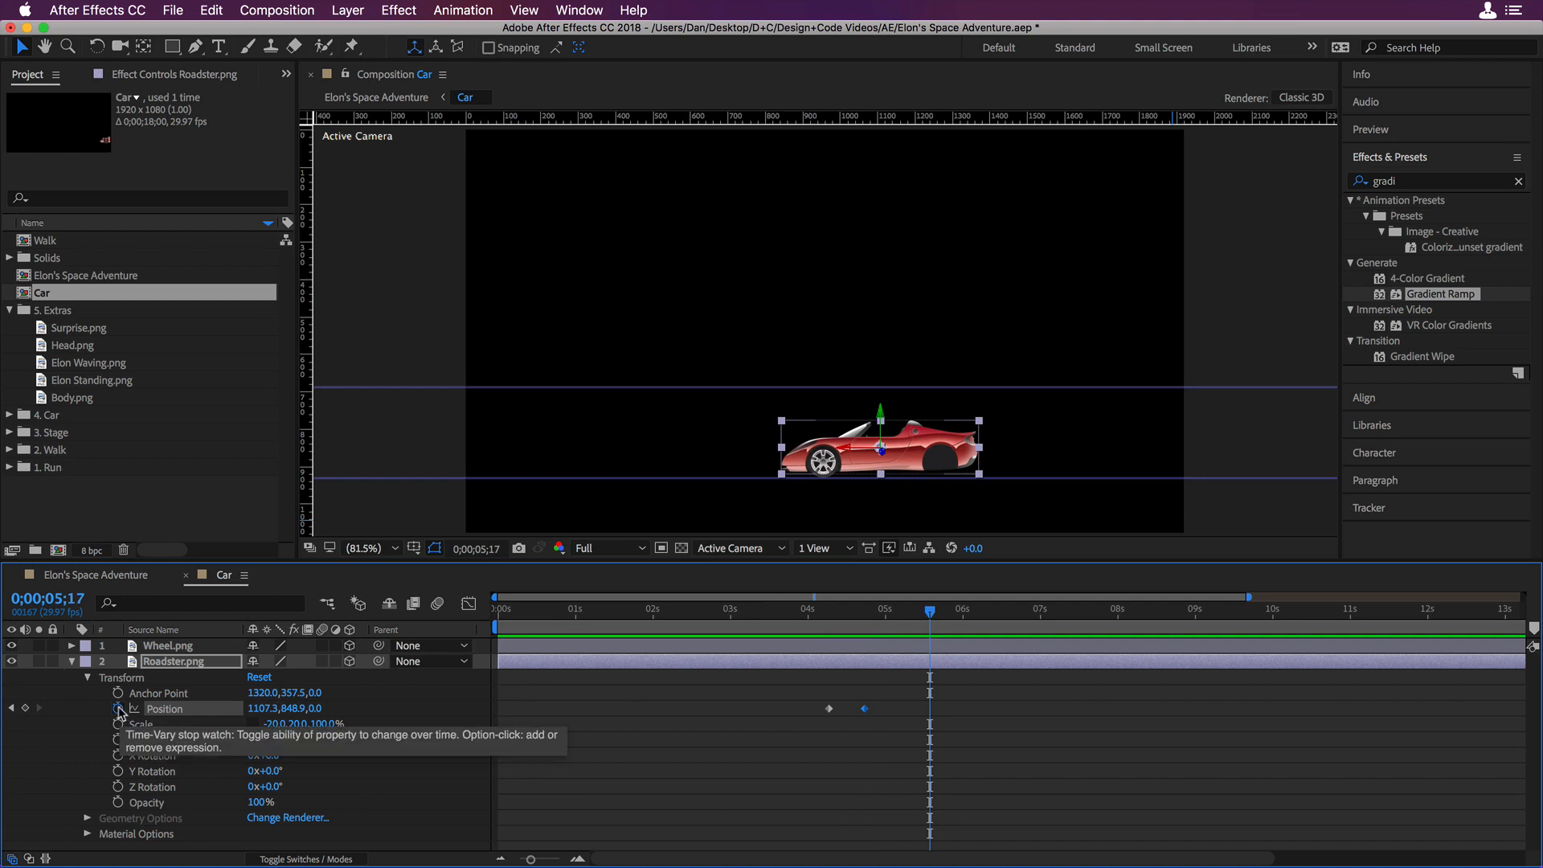
# - Add the expression loopOut("pingpong") to the Roadster.png layer's Position
pyautogui.press('alt')
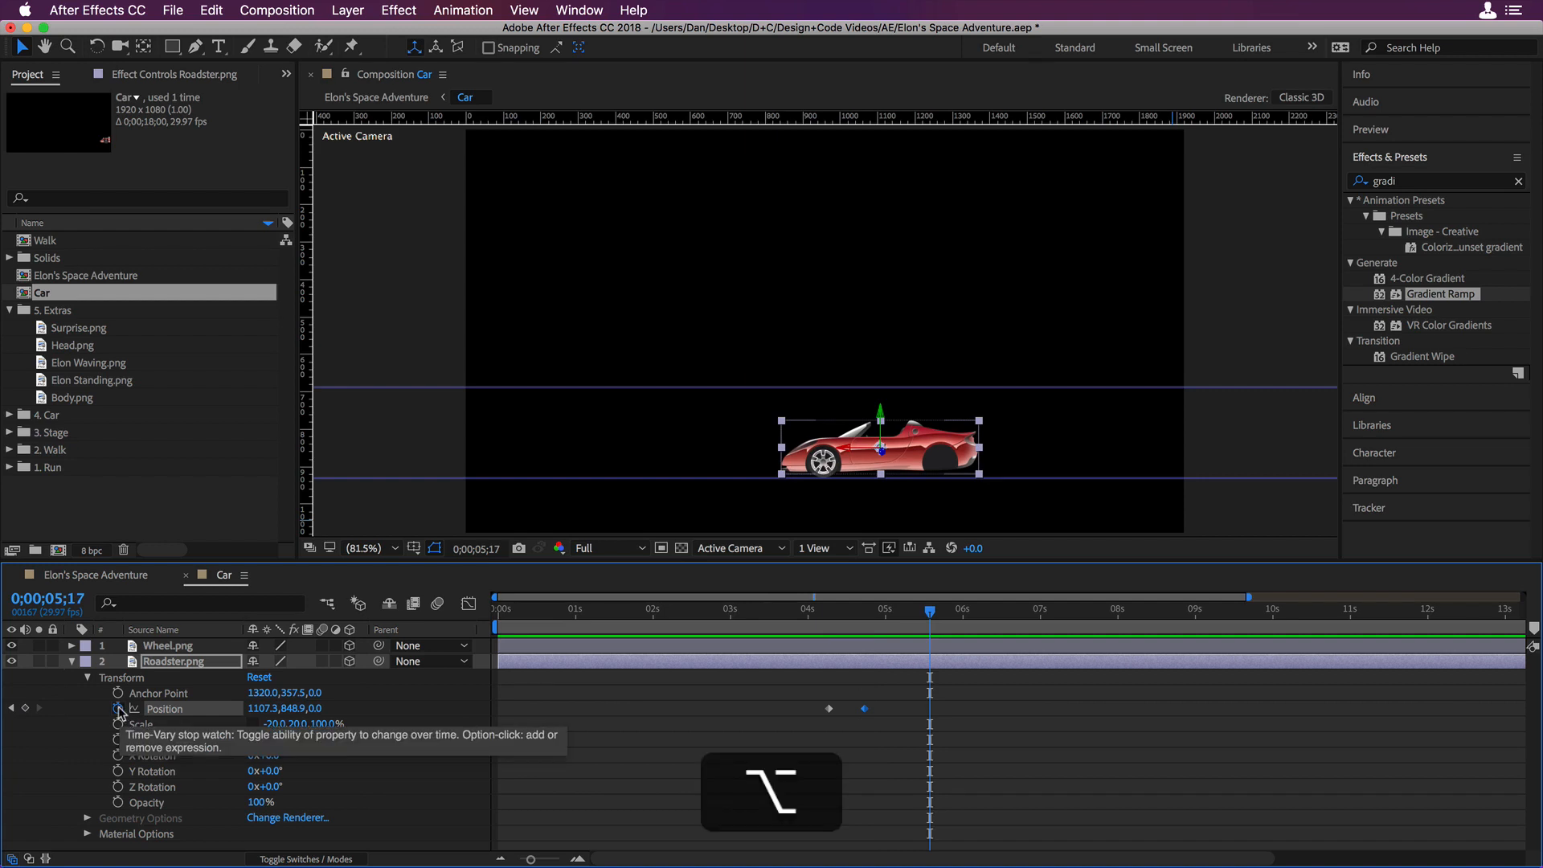
pyautogui.keyDown('alt'); pyautogui.click(118, 710); pyautogui.keyUp('alt')
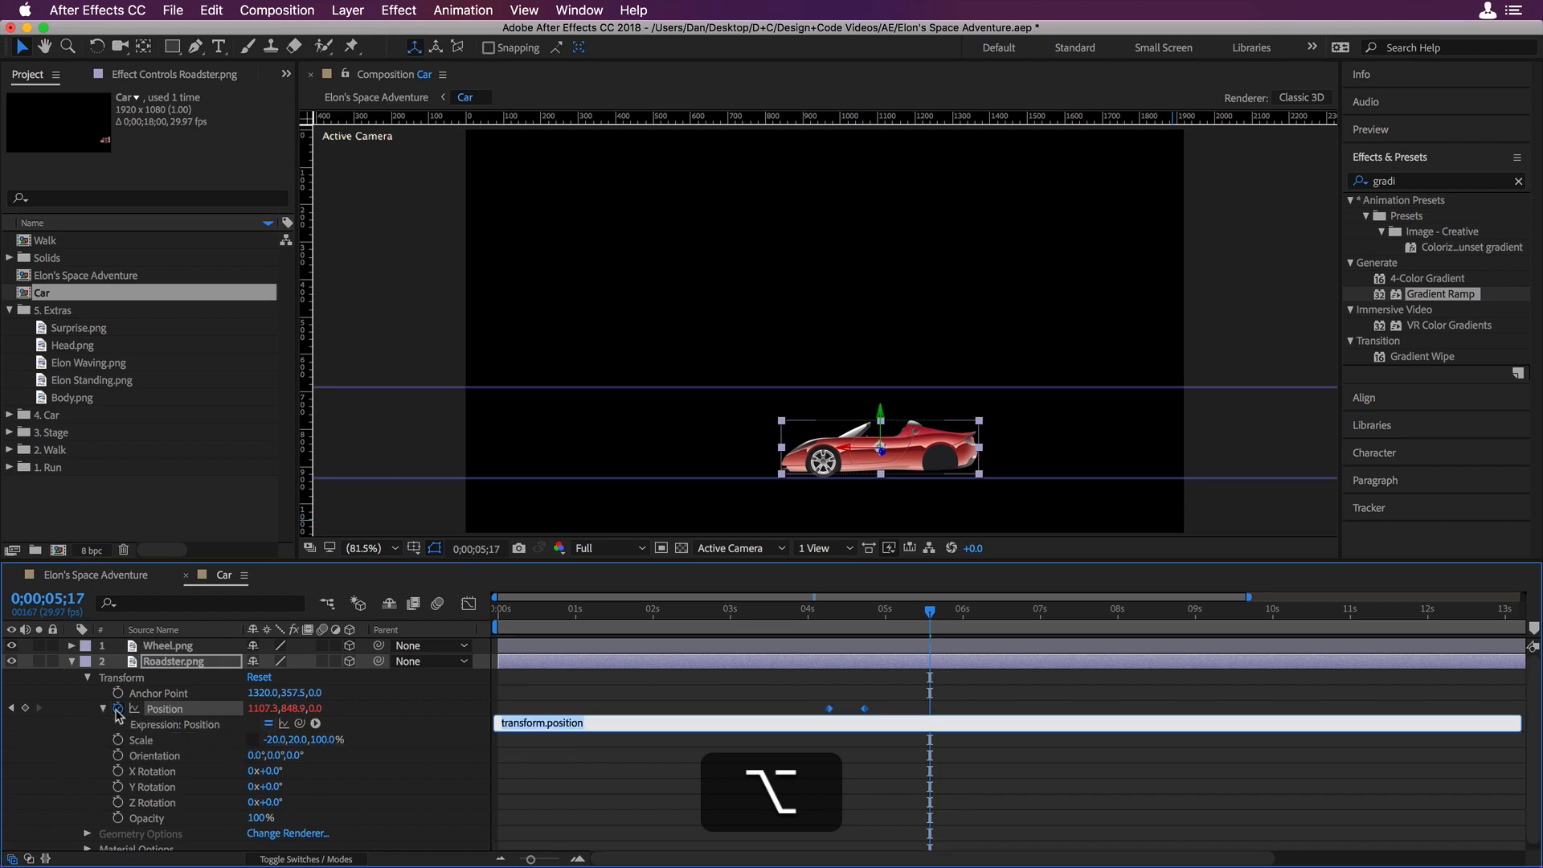
pyautogui.write('loopO')
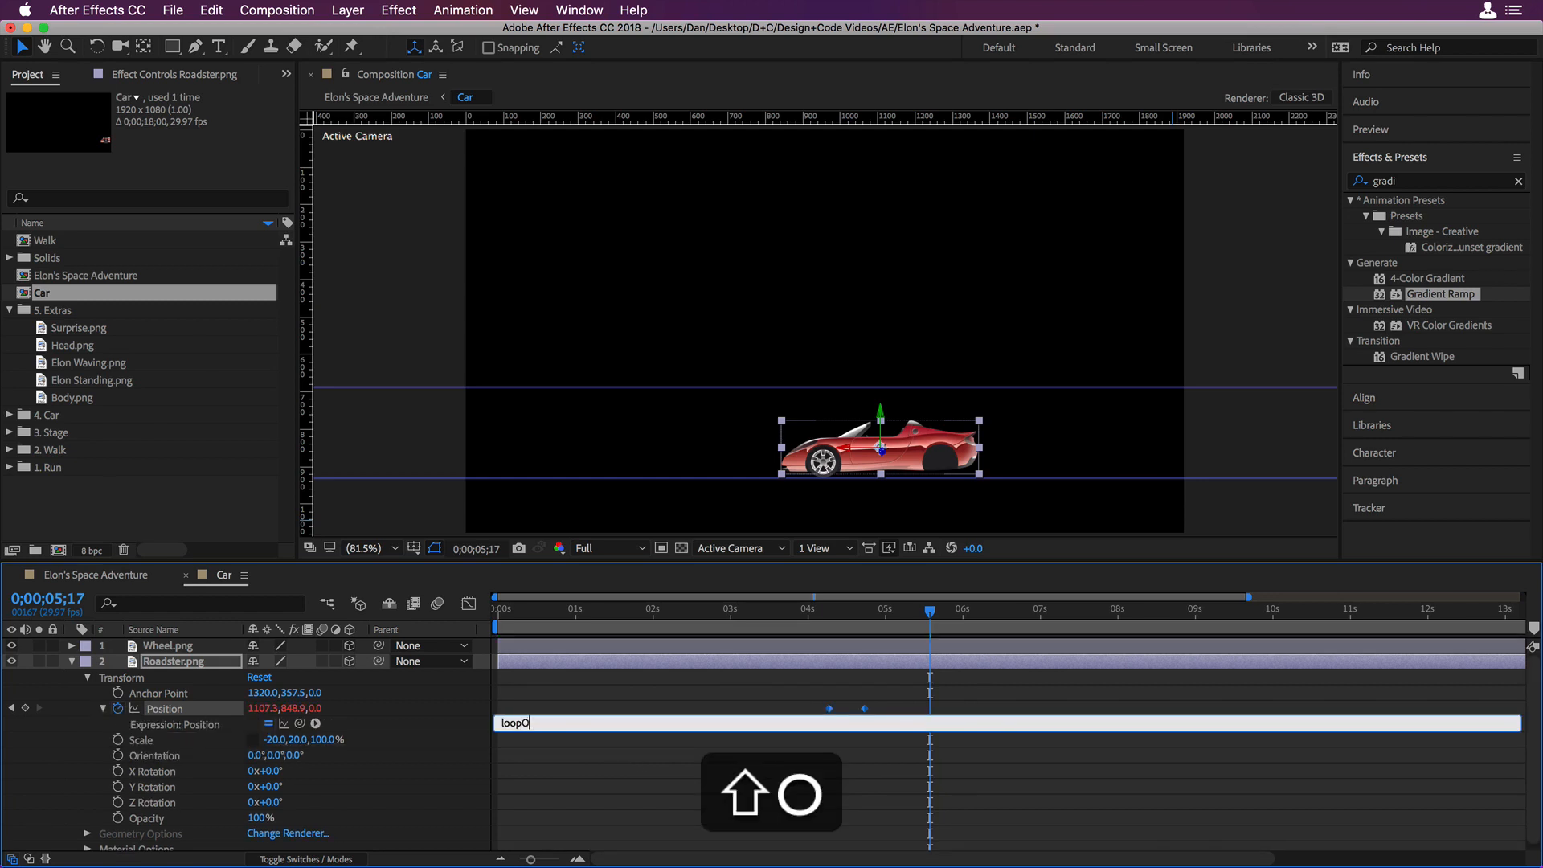
pyautogui.write('ut("pingpo")')
pyautogui.press('Left')
pyautogui.press('Left')
pyautogui.write('pingpo')
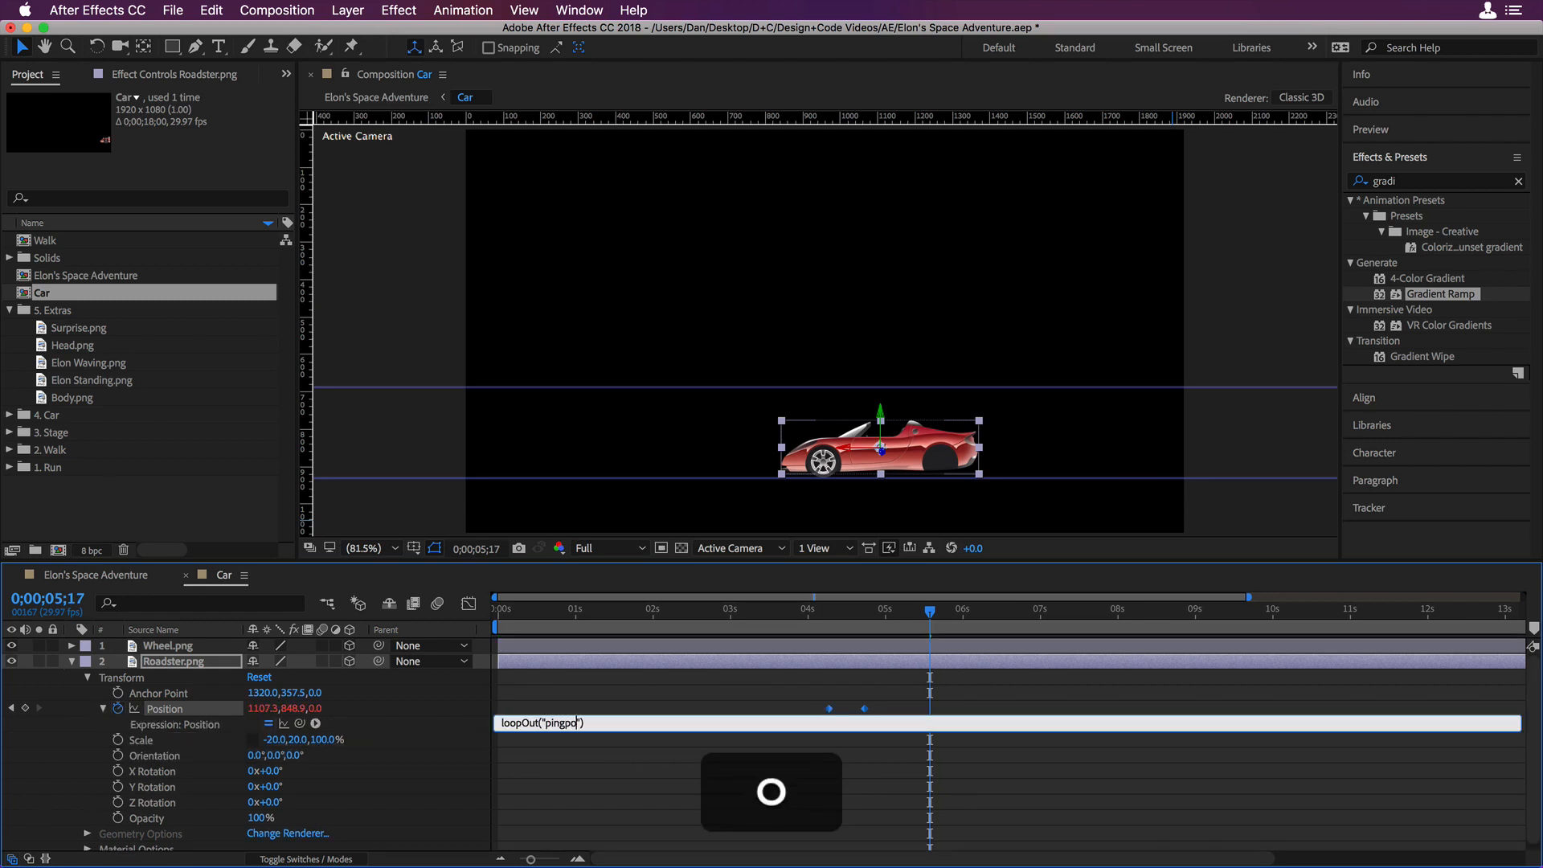
pyautogui.write('ng')
pyautogui.click(629, 707)
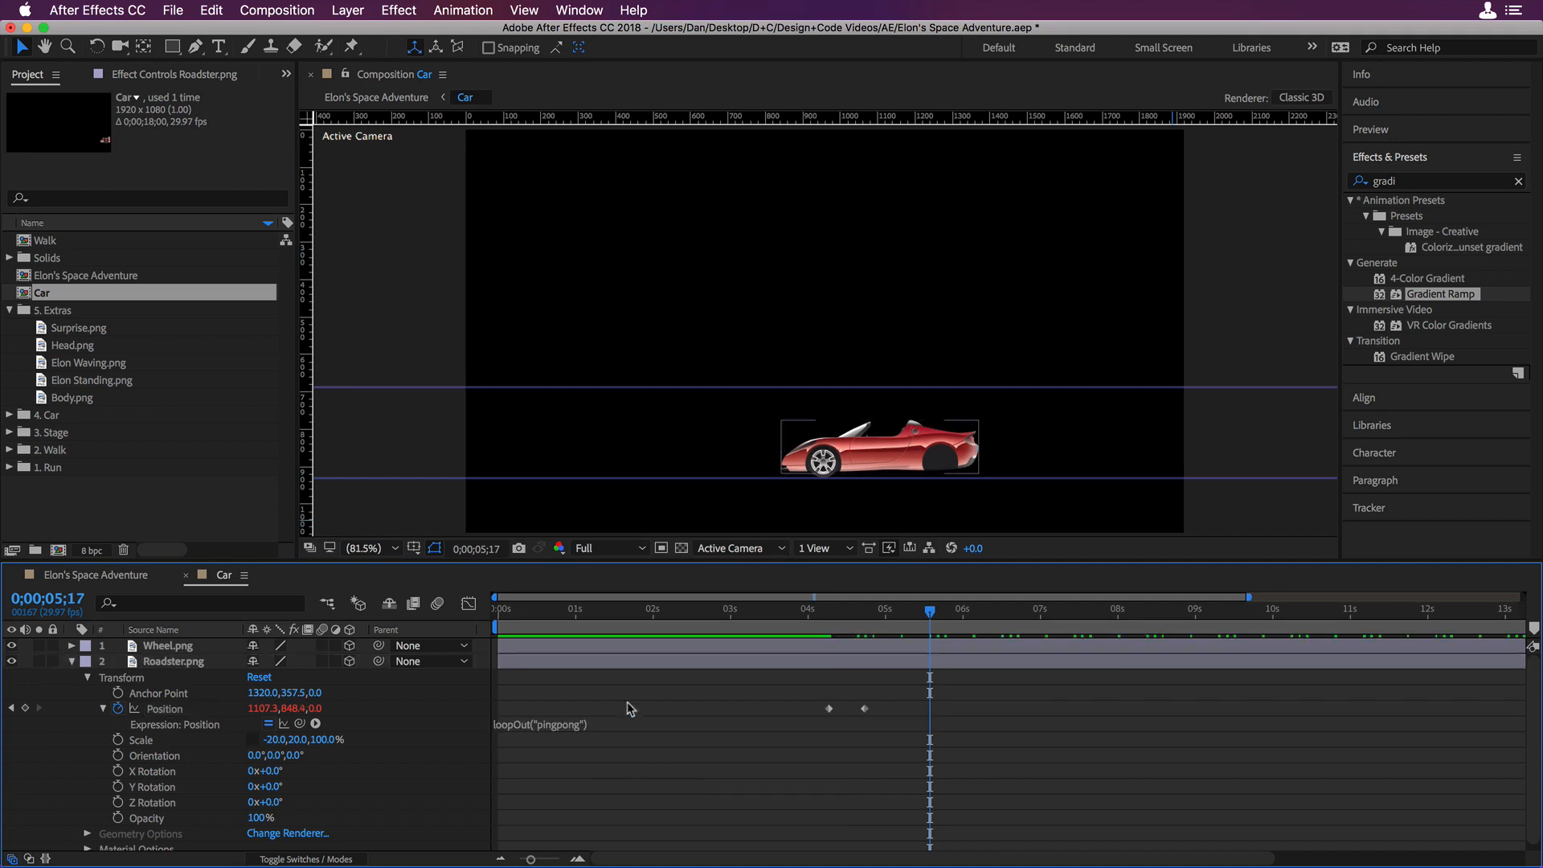
# - Preview the car body's looping bounce from 0;00;04;03 and collapse the Roadster.png layer's properties
pyautogui.click(815, 617)
pyautogui.press('space')
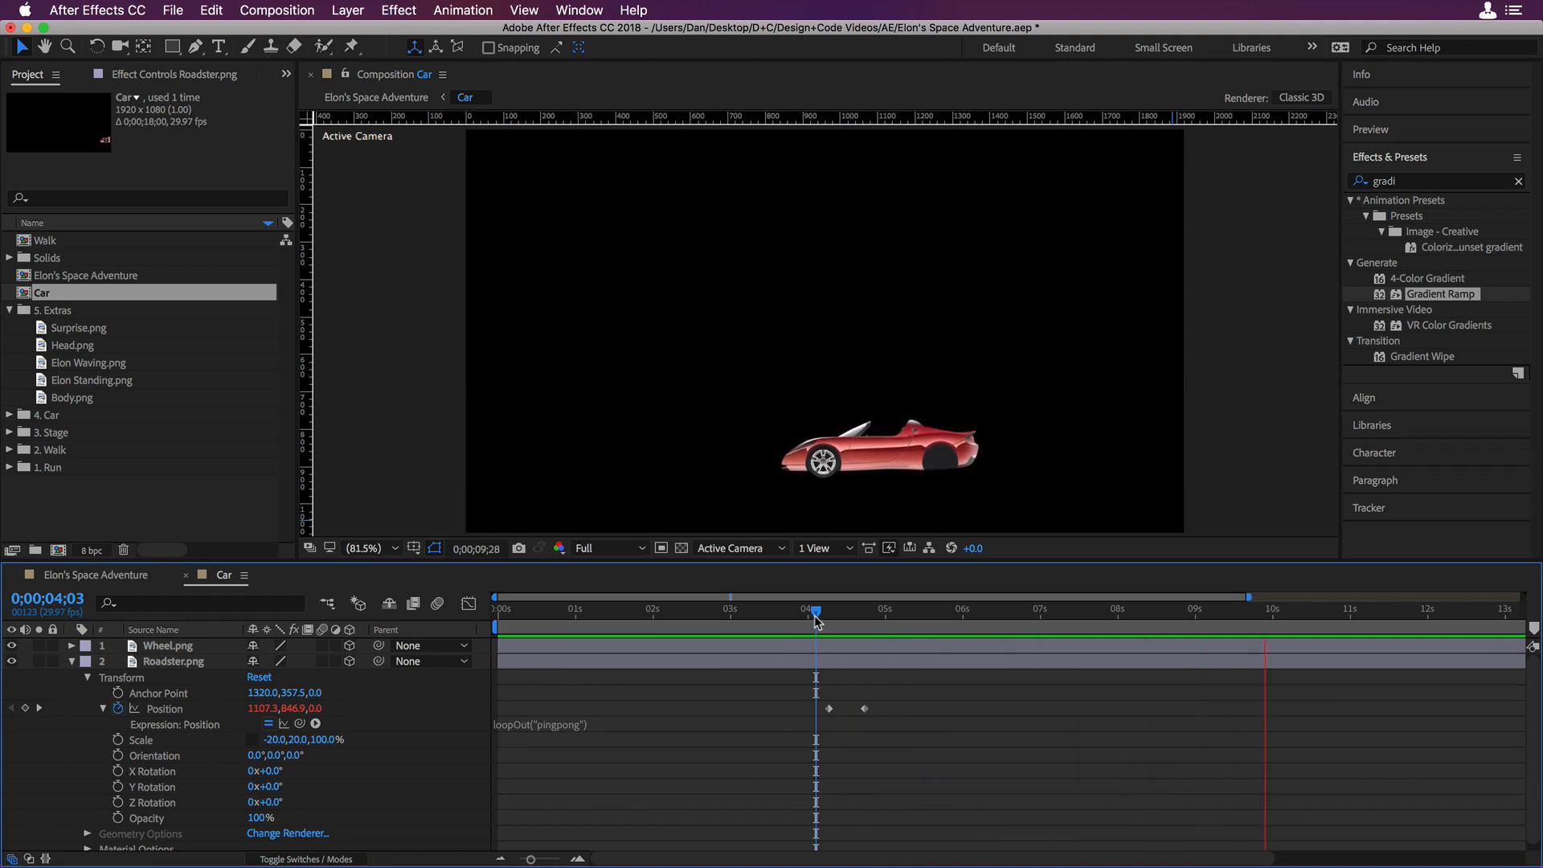
pyautogui.press('space')
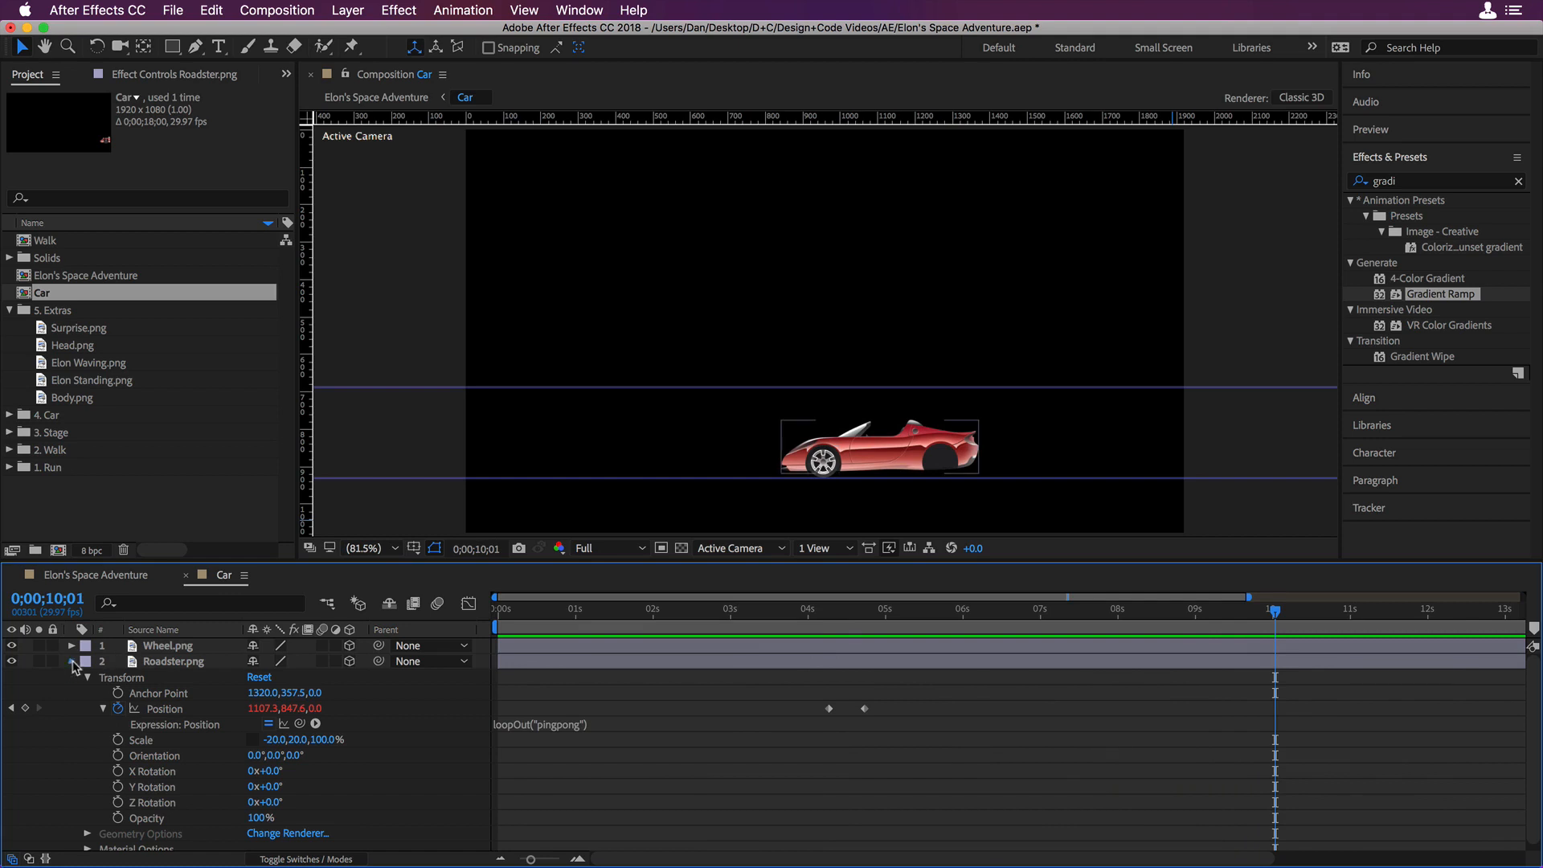
pyautogui.click(72, 662)
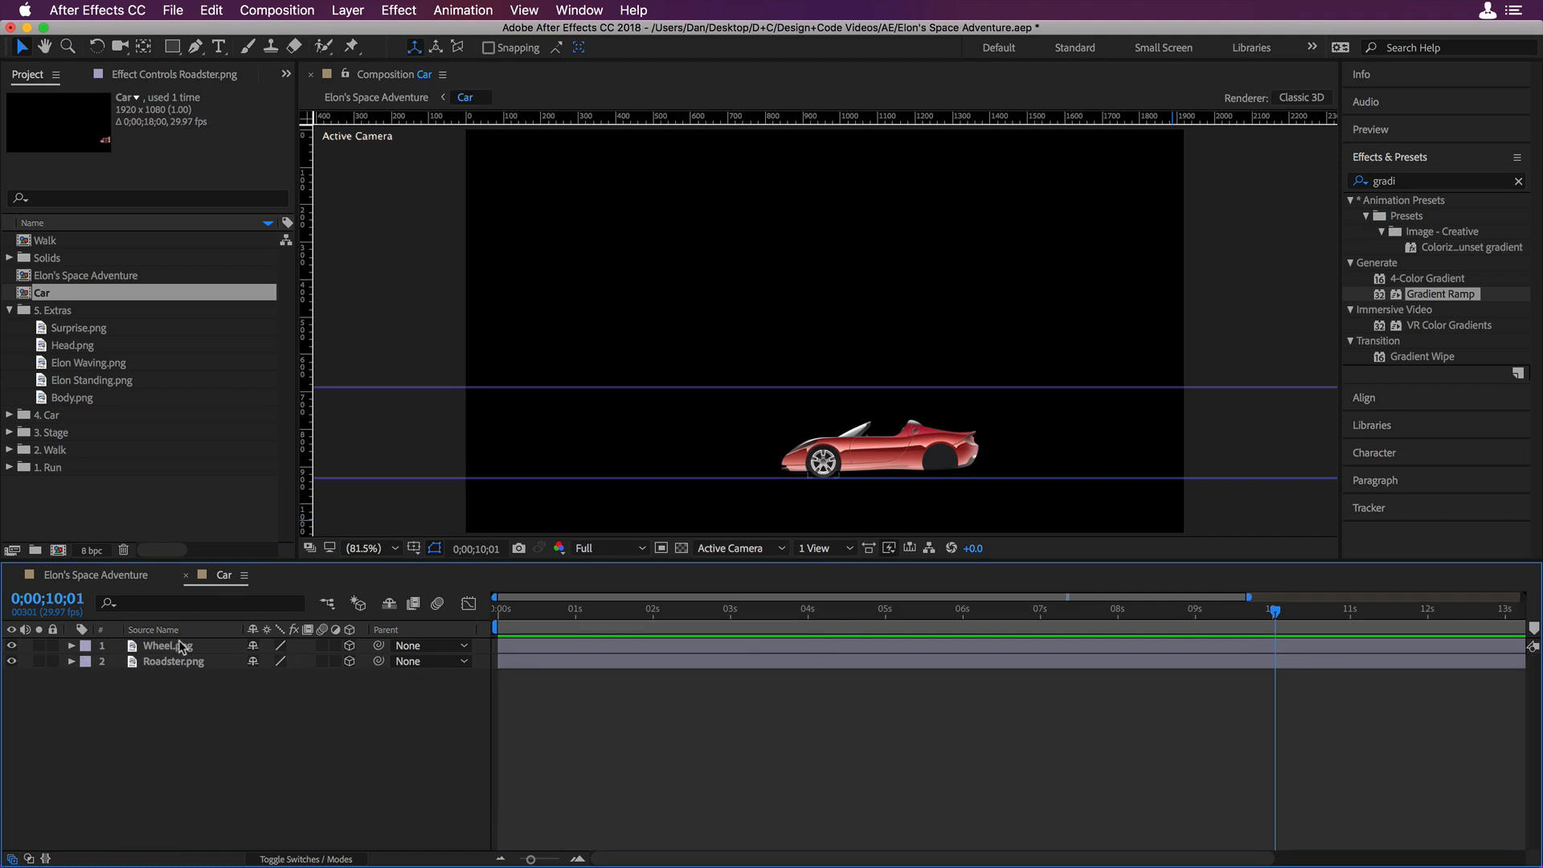
# - Expand the Wheel.png layer's properties and set a starting Z Rotation keyframe of 0° at 0;00;05;08
pyautogui.click(72, 647)
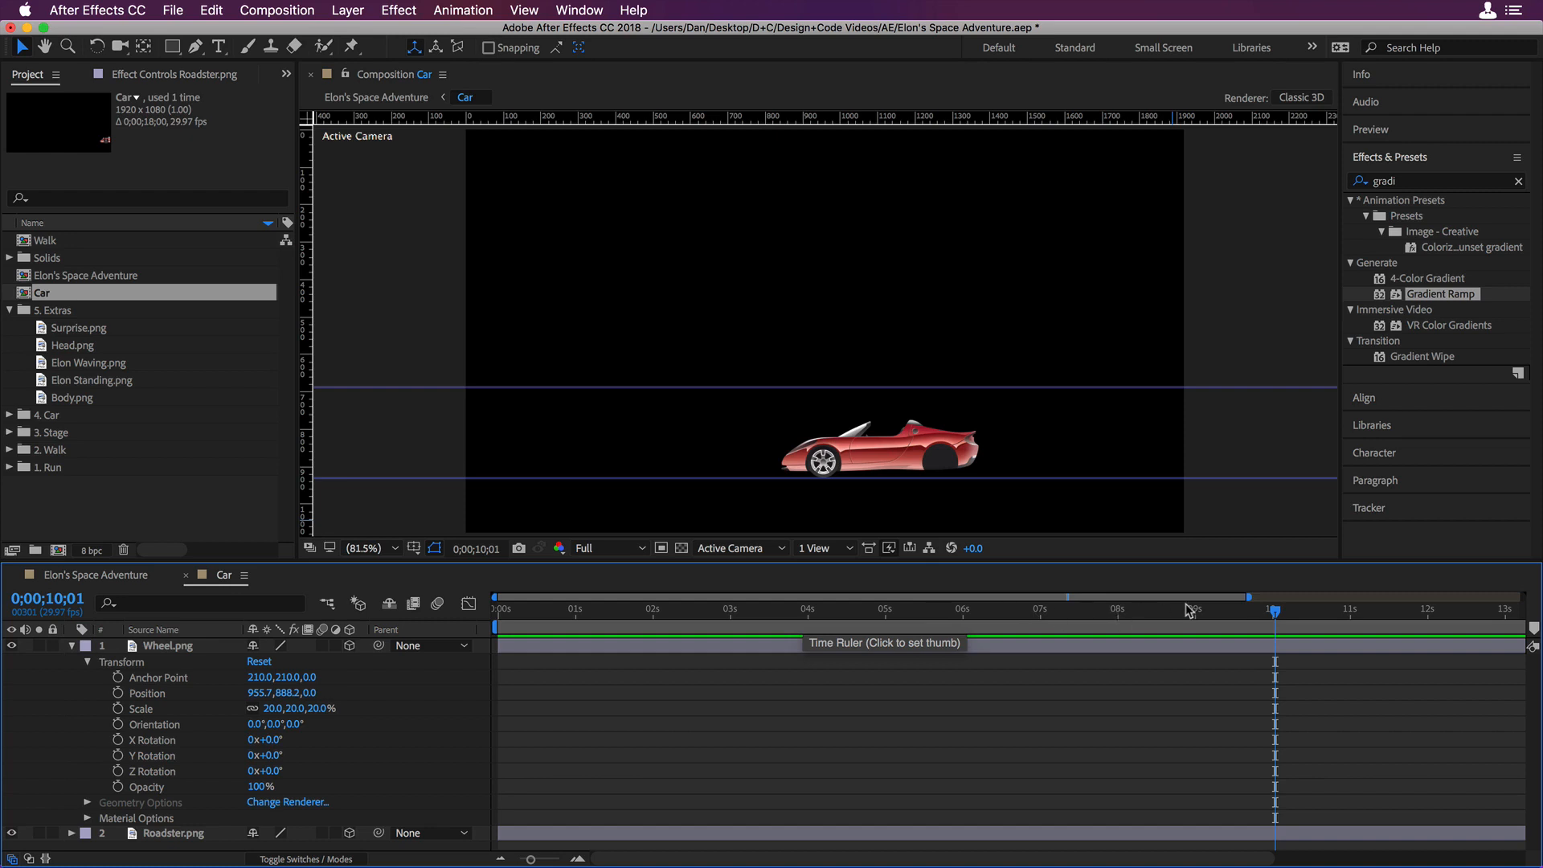
pyautogui.moveTo(1270, 614); pyautogui.dragTo(907, 616)
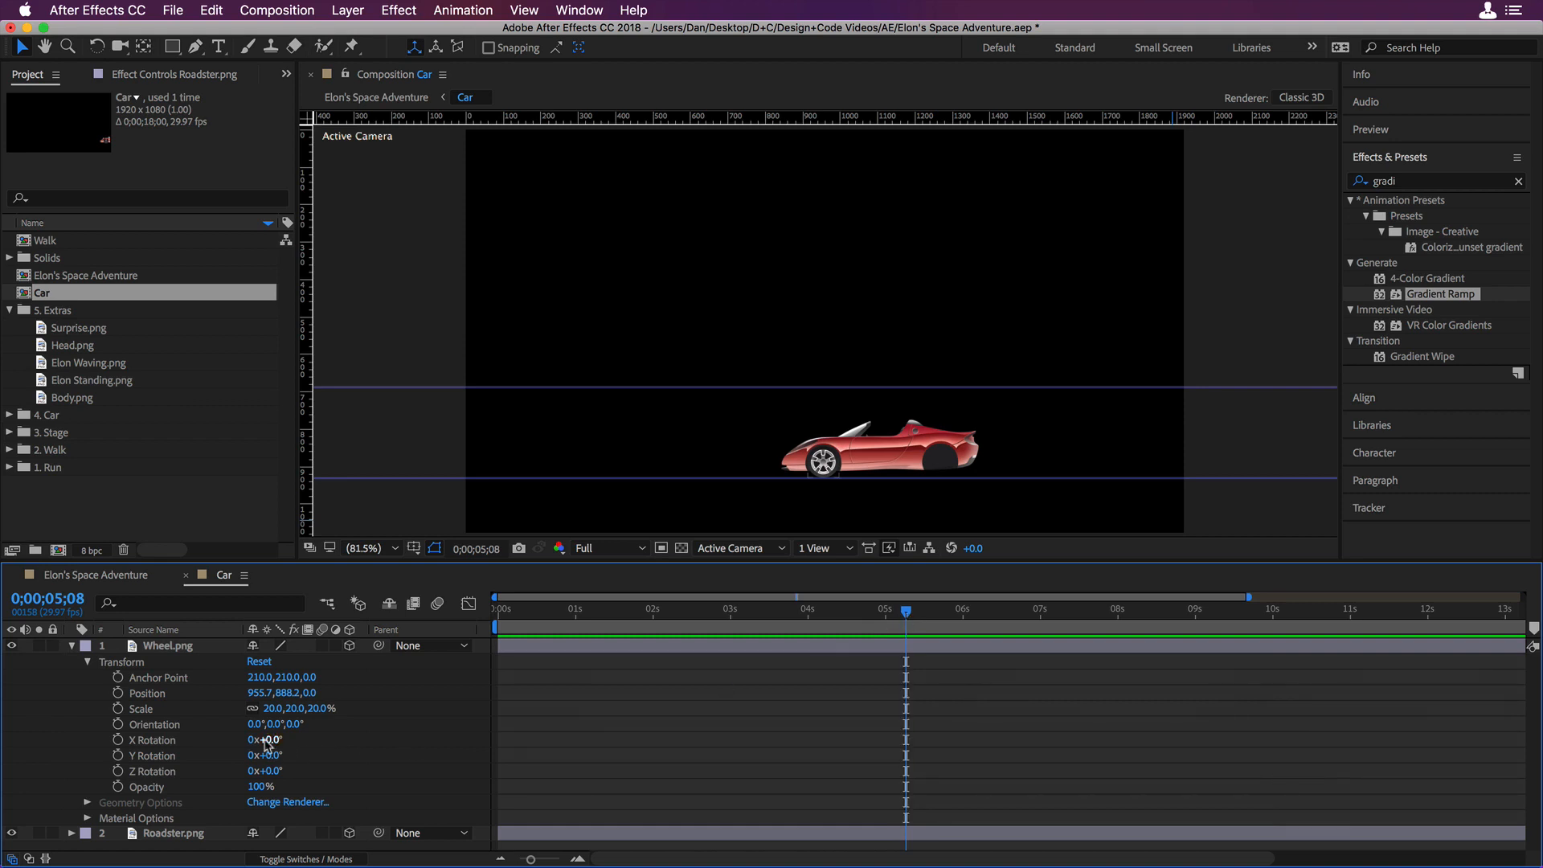
pyautogui.click(118, 772)
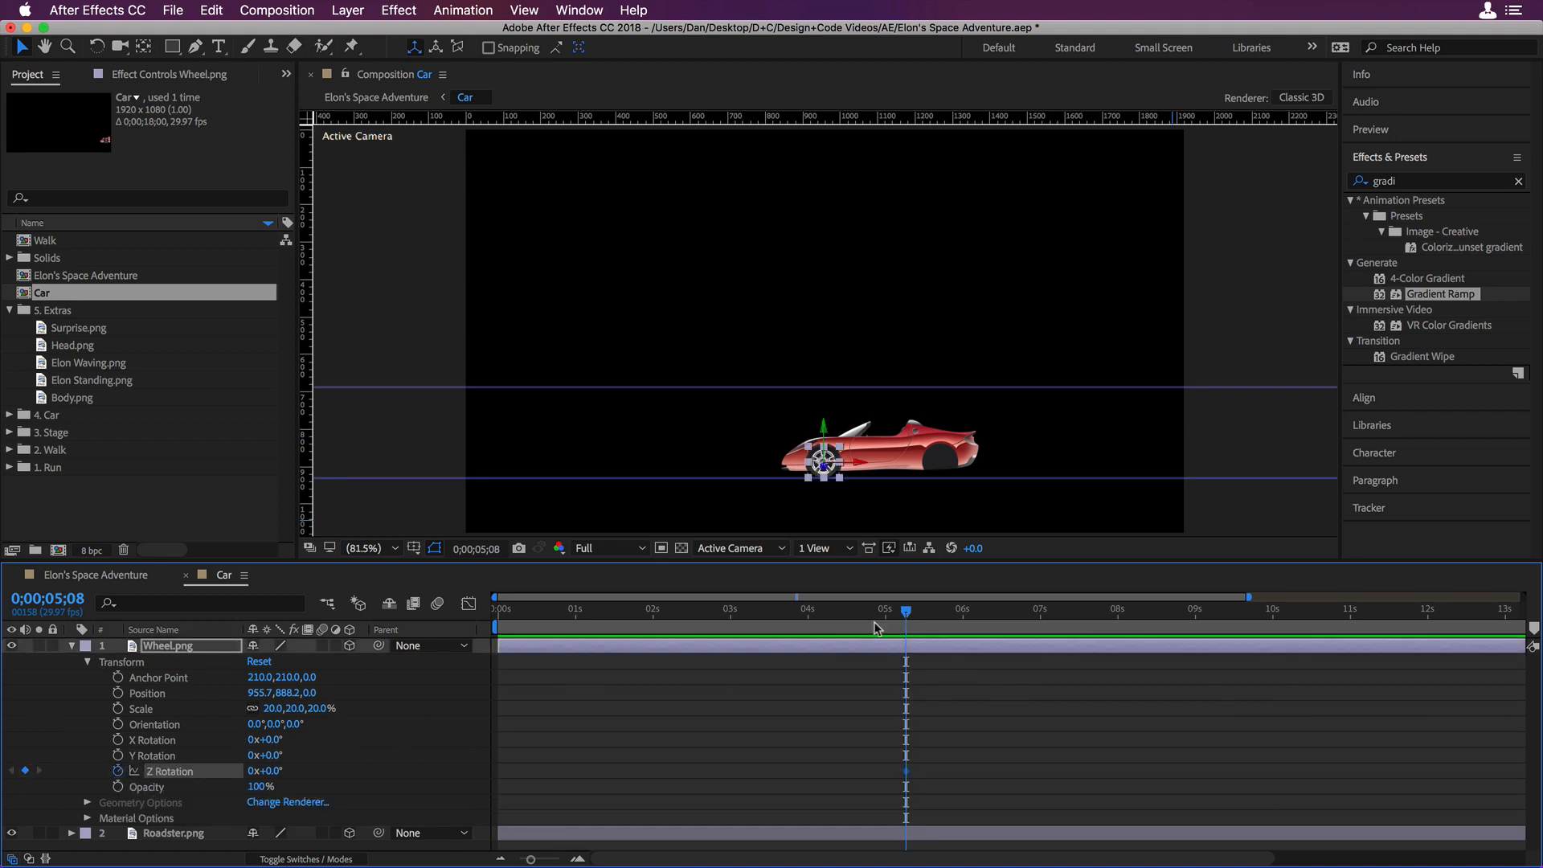
# - Add a Z Rotation keyframe of 12x+212° to the Wheel.png layer at 0;00;09;19
pyautogui.moveTo(907, 614); pyautogui.dragTo(1245, 631)
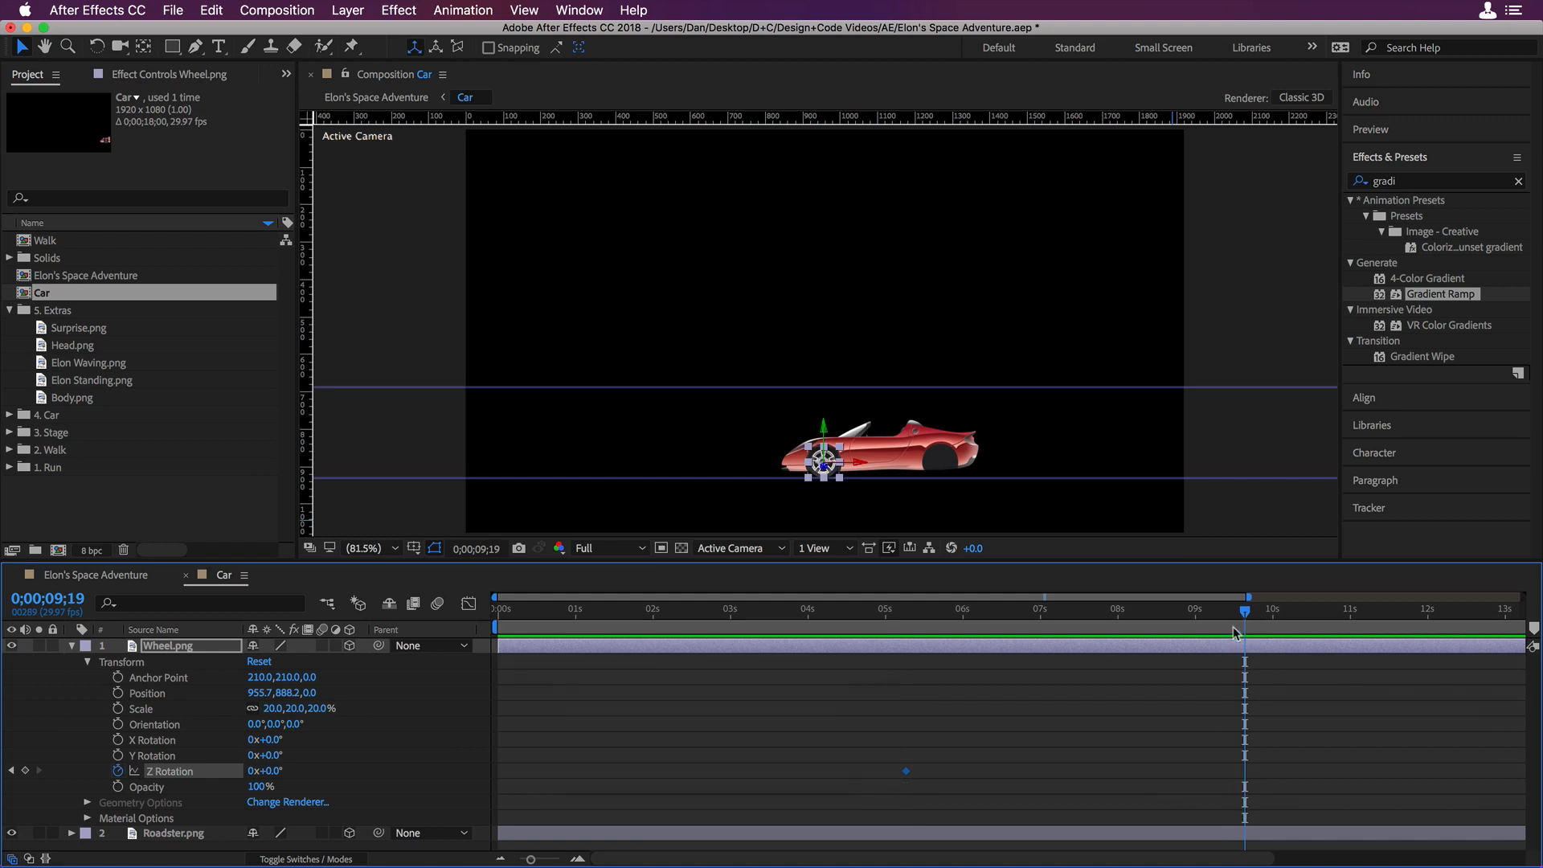
pyautogui.click(269, 772)
pyautogui.write('212')
pyautogui.click(250, 772)
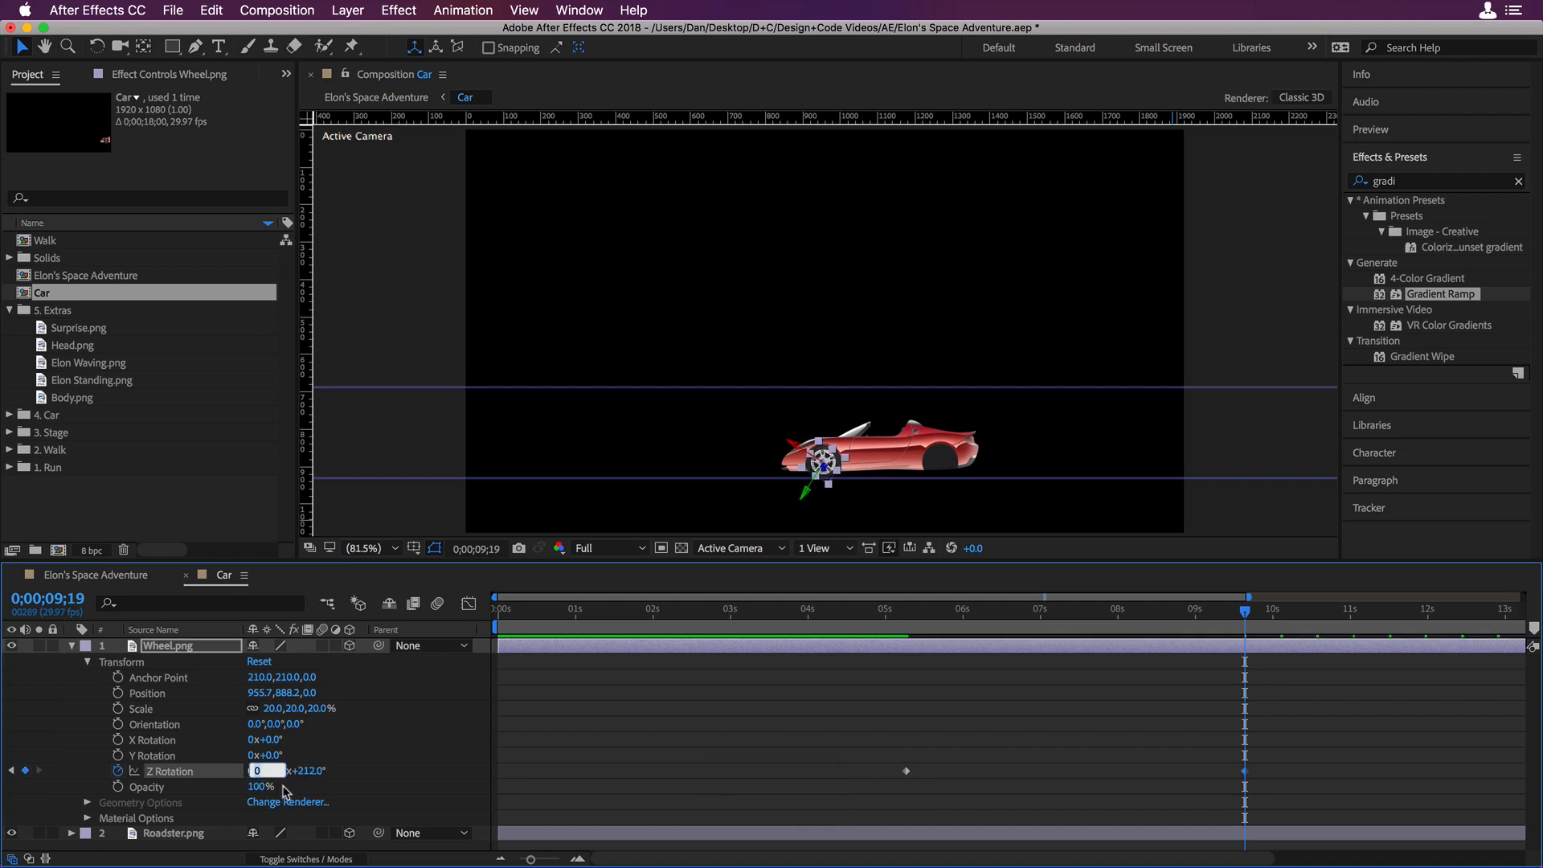
pyautogui.write('12')
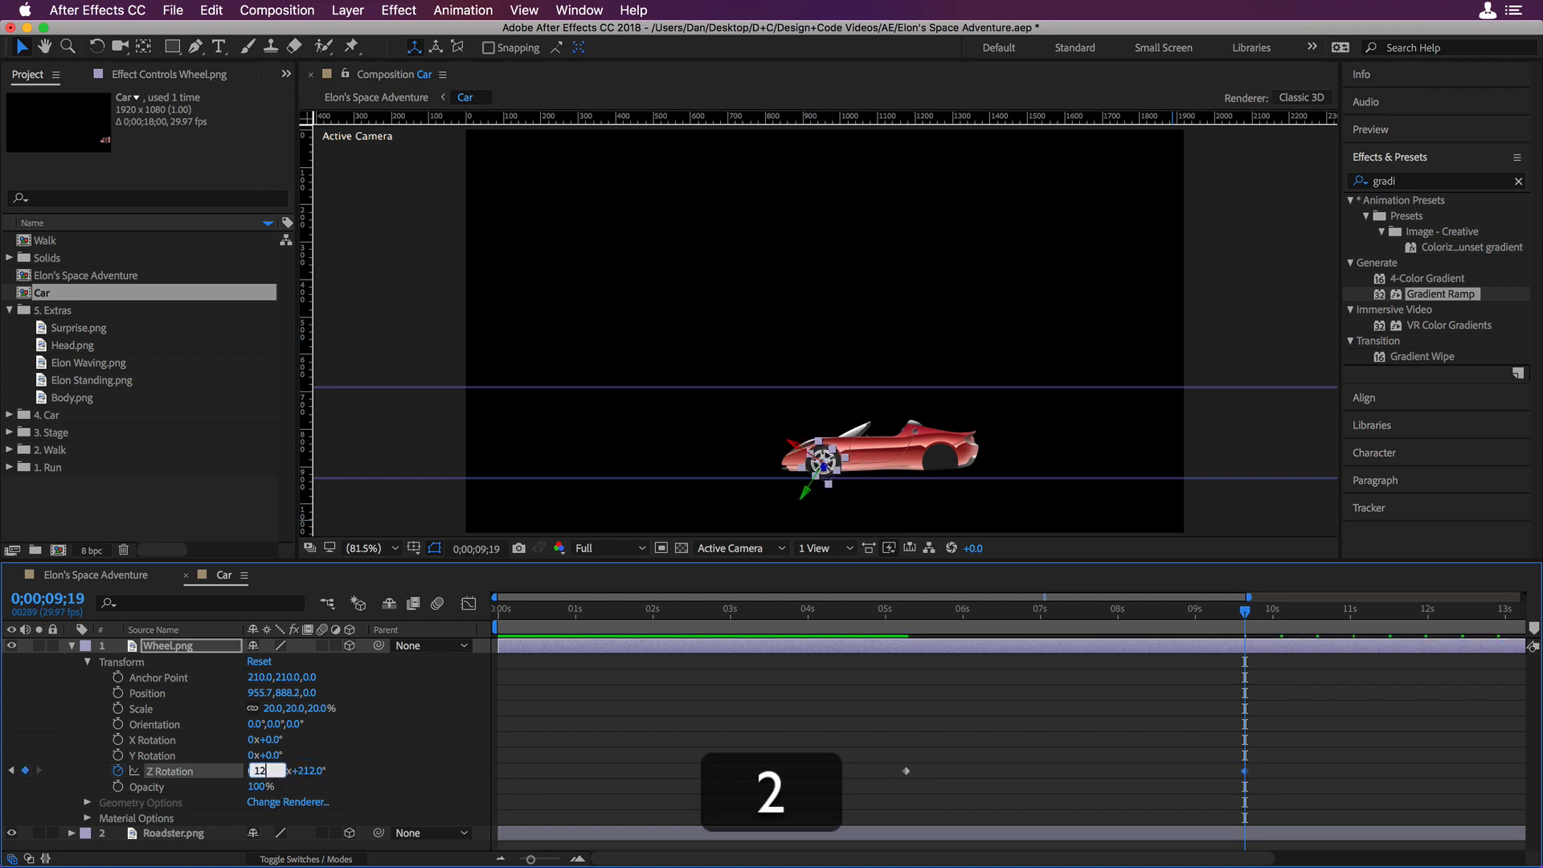
pyautogui.click(600, 778)
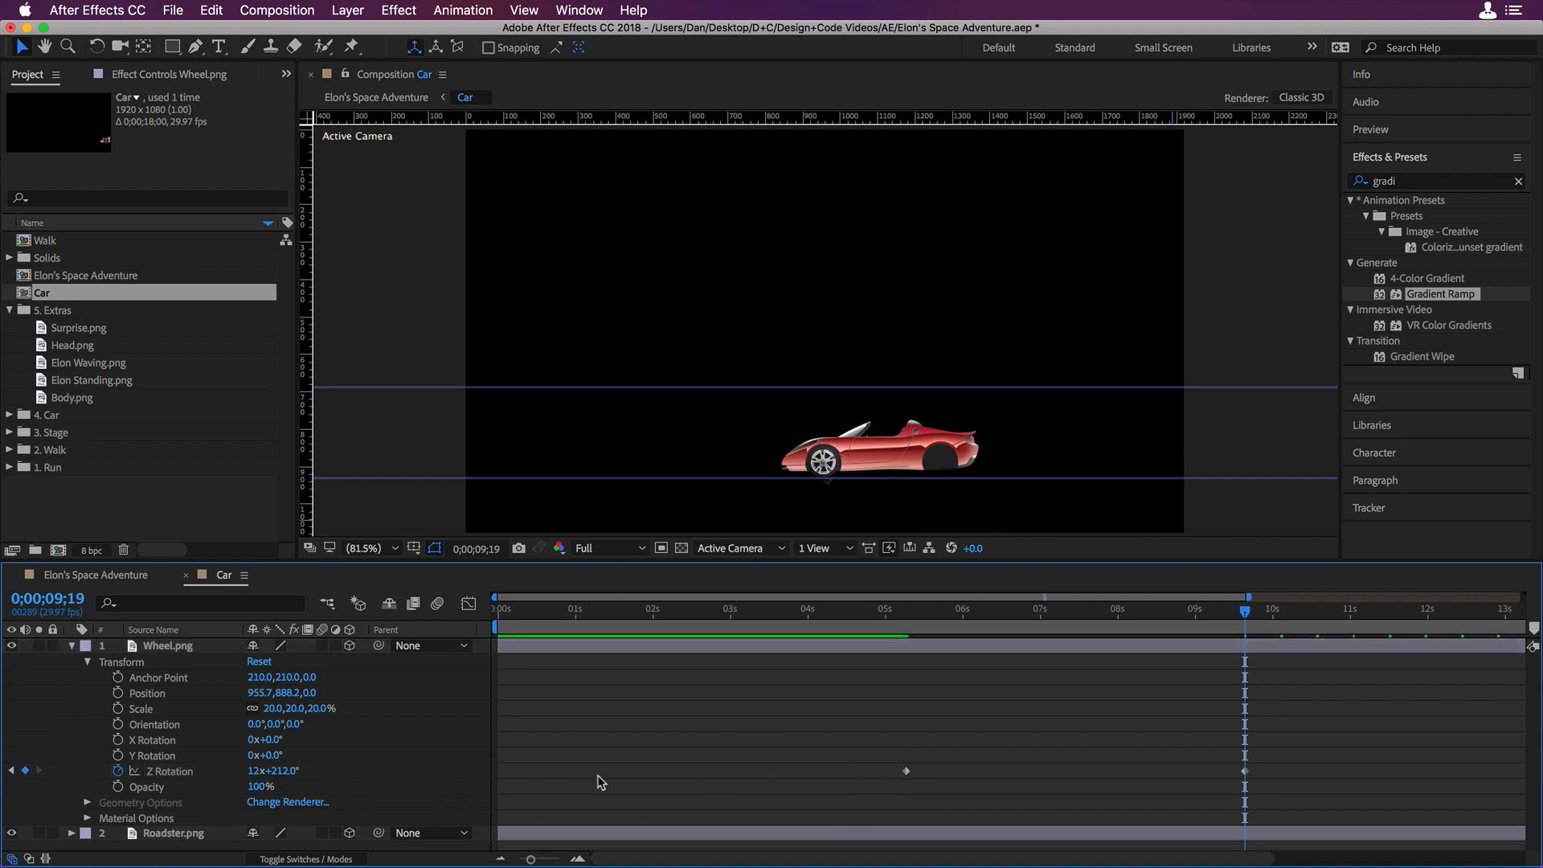
# - Preview the spinning wheel from 0;00;05;07 and collapse the Wheel.png layer's properties
pyautogui.click(904, 616)
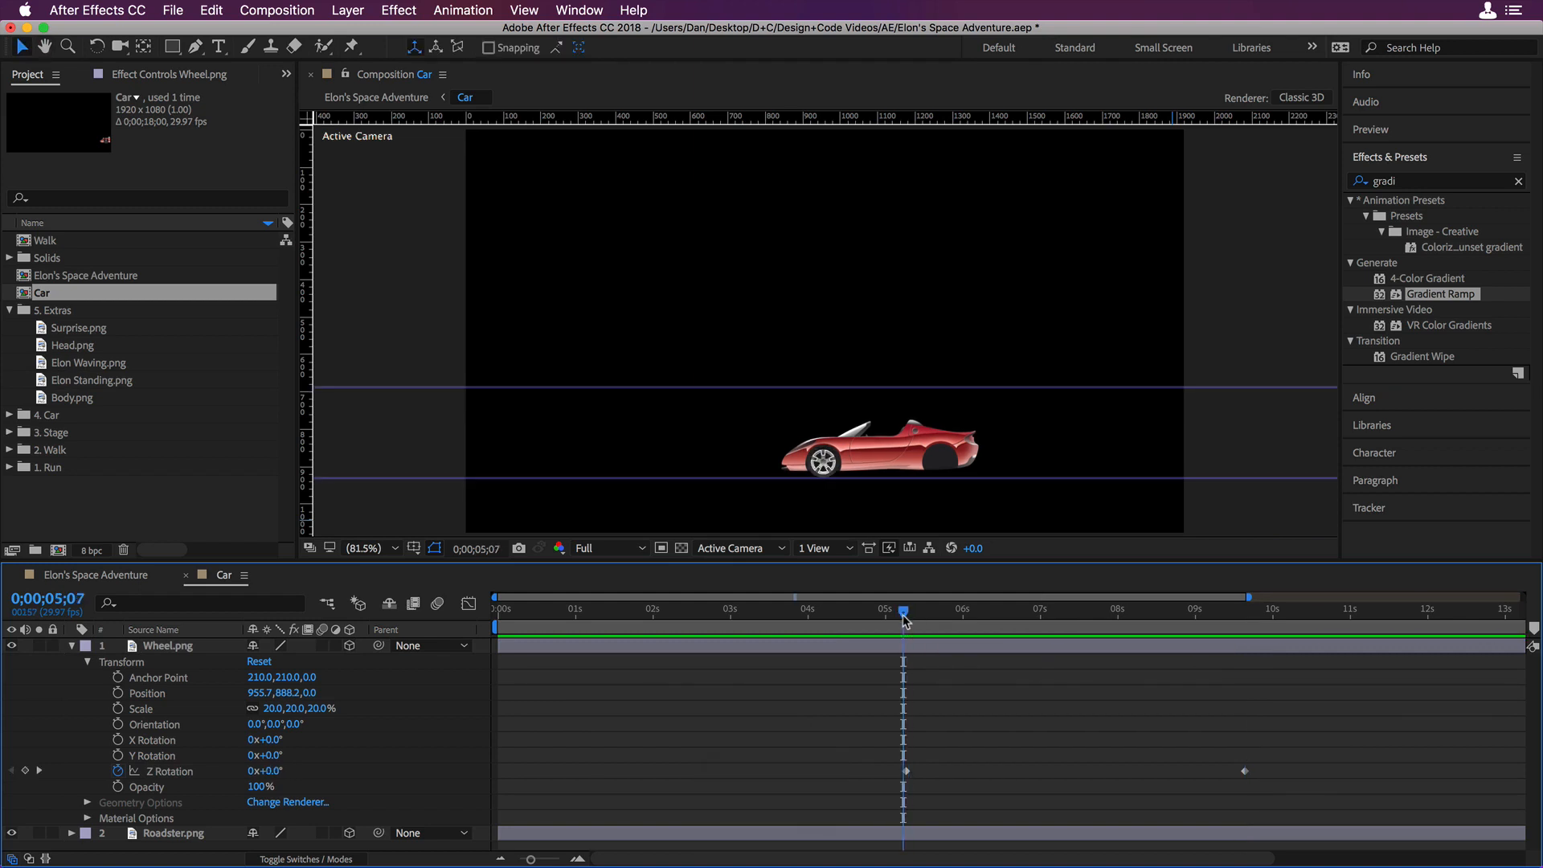
pyautogui.press('space')
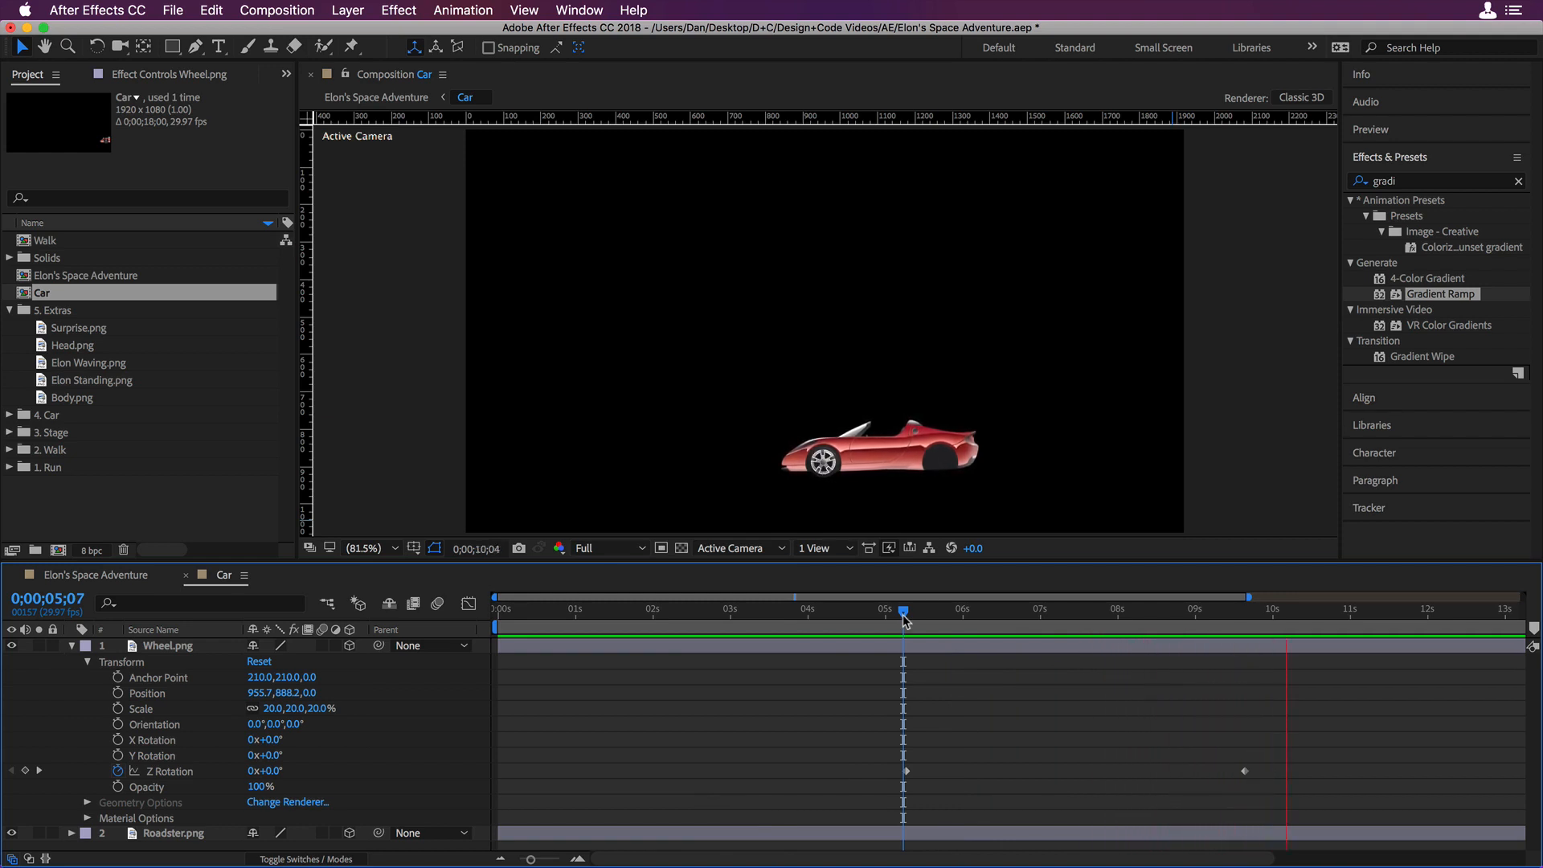
pyautogui.press('space')
pyautogui.click(905, 621)
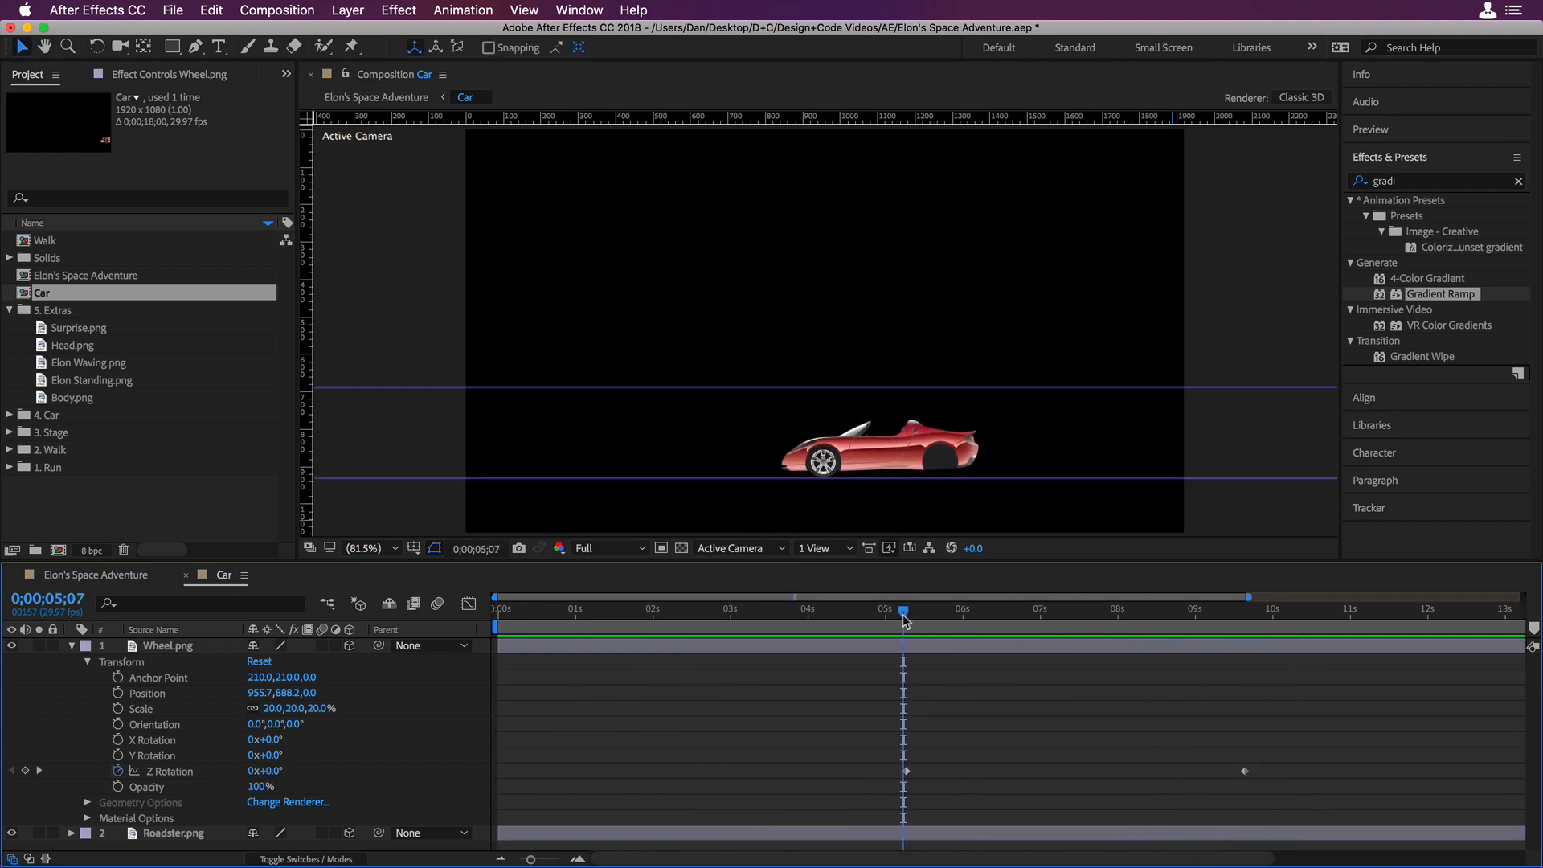
pyautogui.click(71, 646)
# - Duplicate the animated Wheel.png layer and move the copy along the X axis to the car's rear wheel arch
pyautogui.click(211, 647)
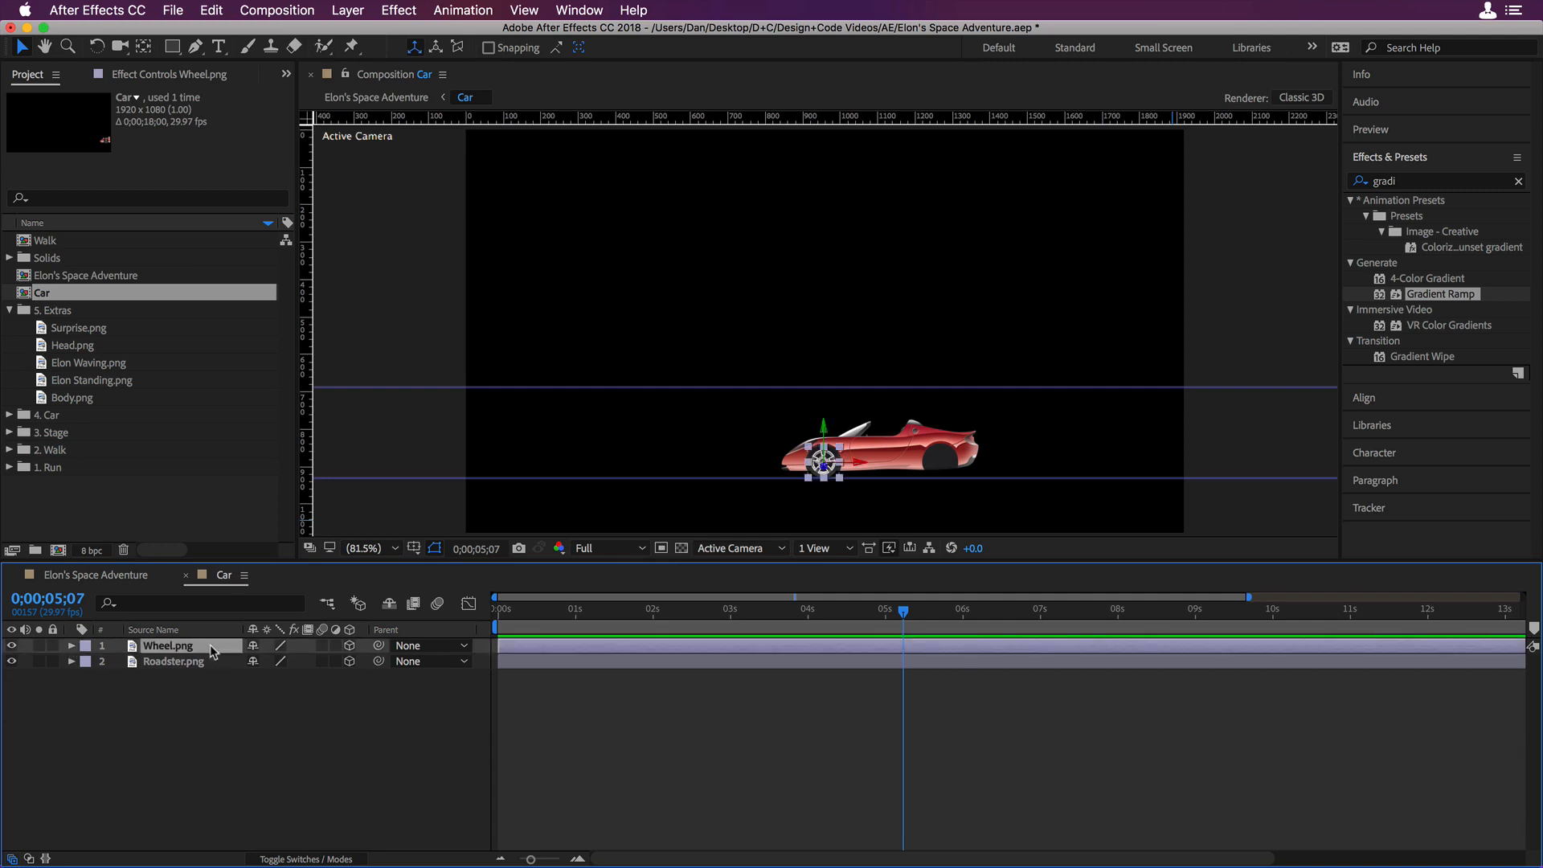
pyautogui.press('cmd+c')
pyautogui.press('cmd+v')
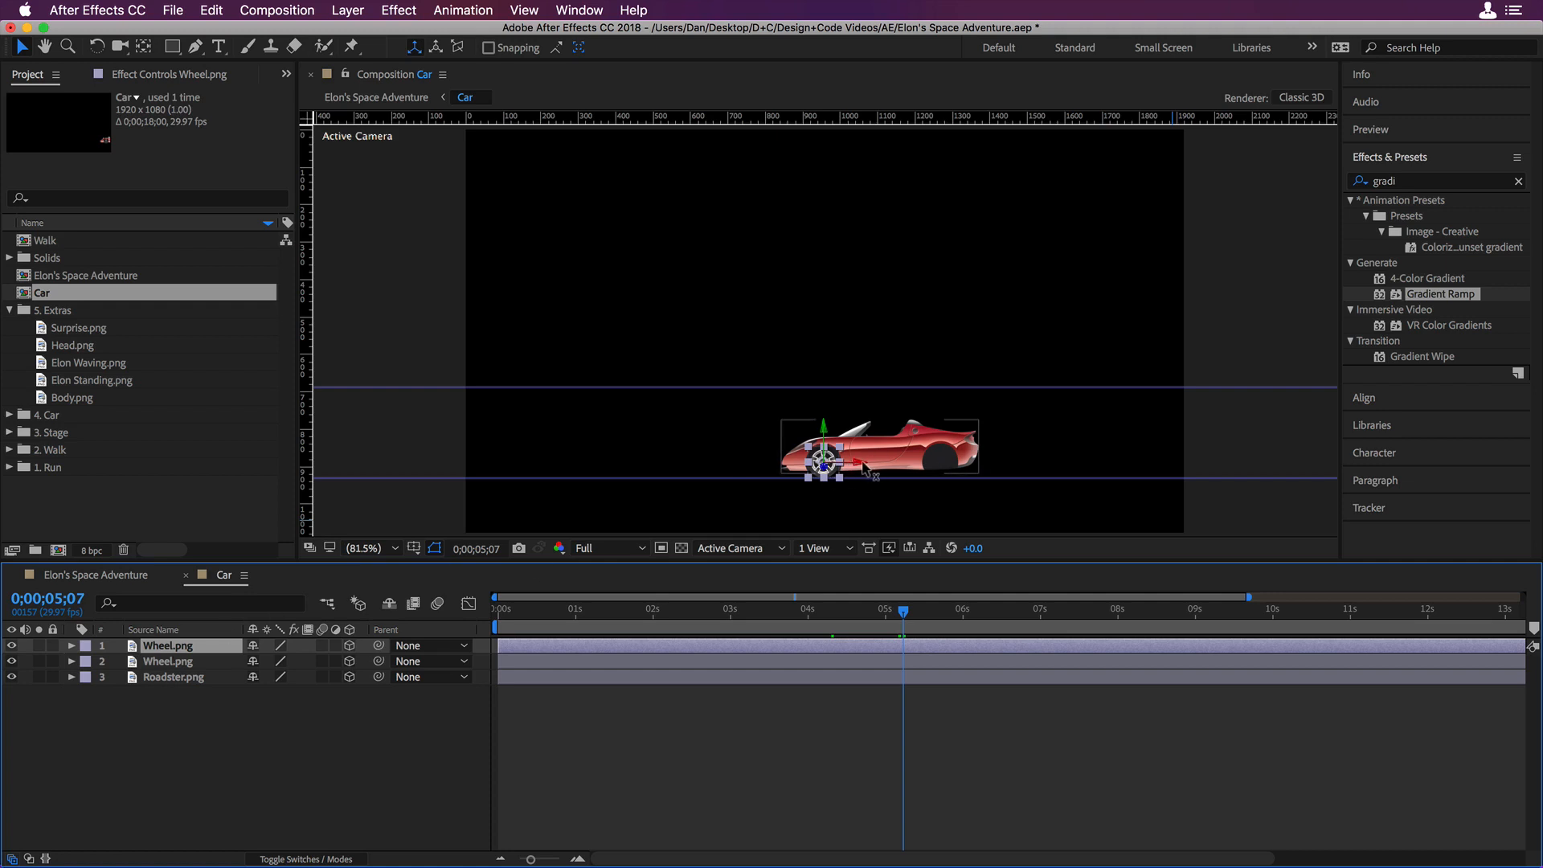
pyautogui.click(865, 467)
pyautogui.moveTo(865, 467)
pyautogui.mouseDown()
pyautogui.moveTo(980, 470)
pyautogui.moveTo(859, 35)
pyautogui.mouseUp()
# - Fine-tune the rear wheel's horizontal position so it is centred in the rear wheel arch
pyautogui.scroll(3, 979, 469)
pyautogui.press('space')
pyautogui.press('space')
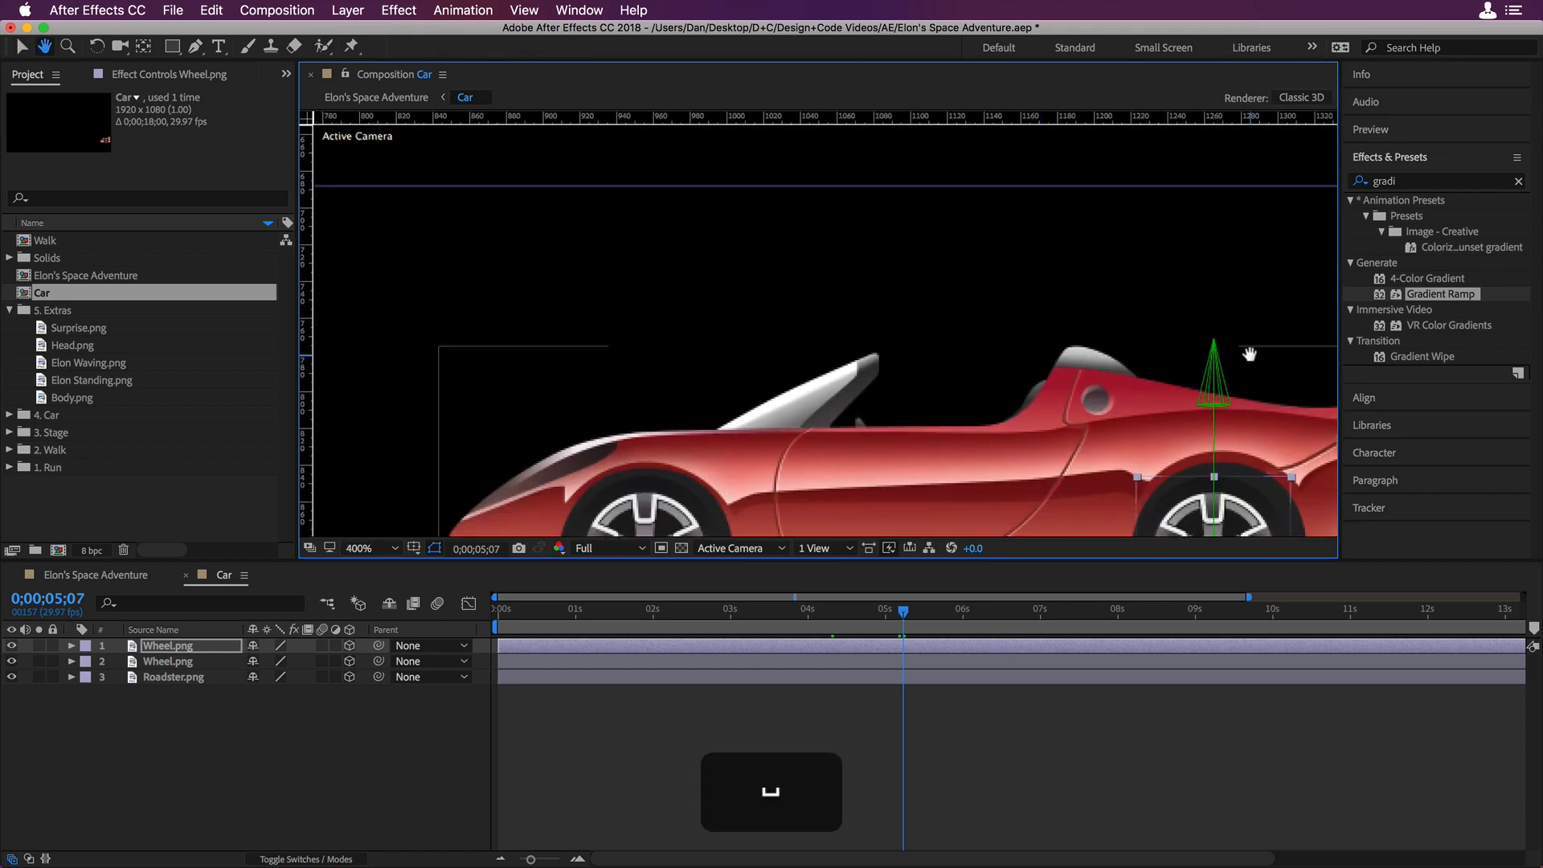
pyautogui.moveTo(1251, 338); pyautogui.dragTo(1053, 181)
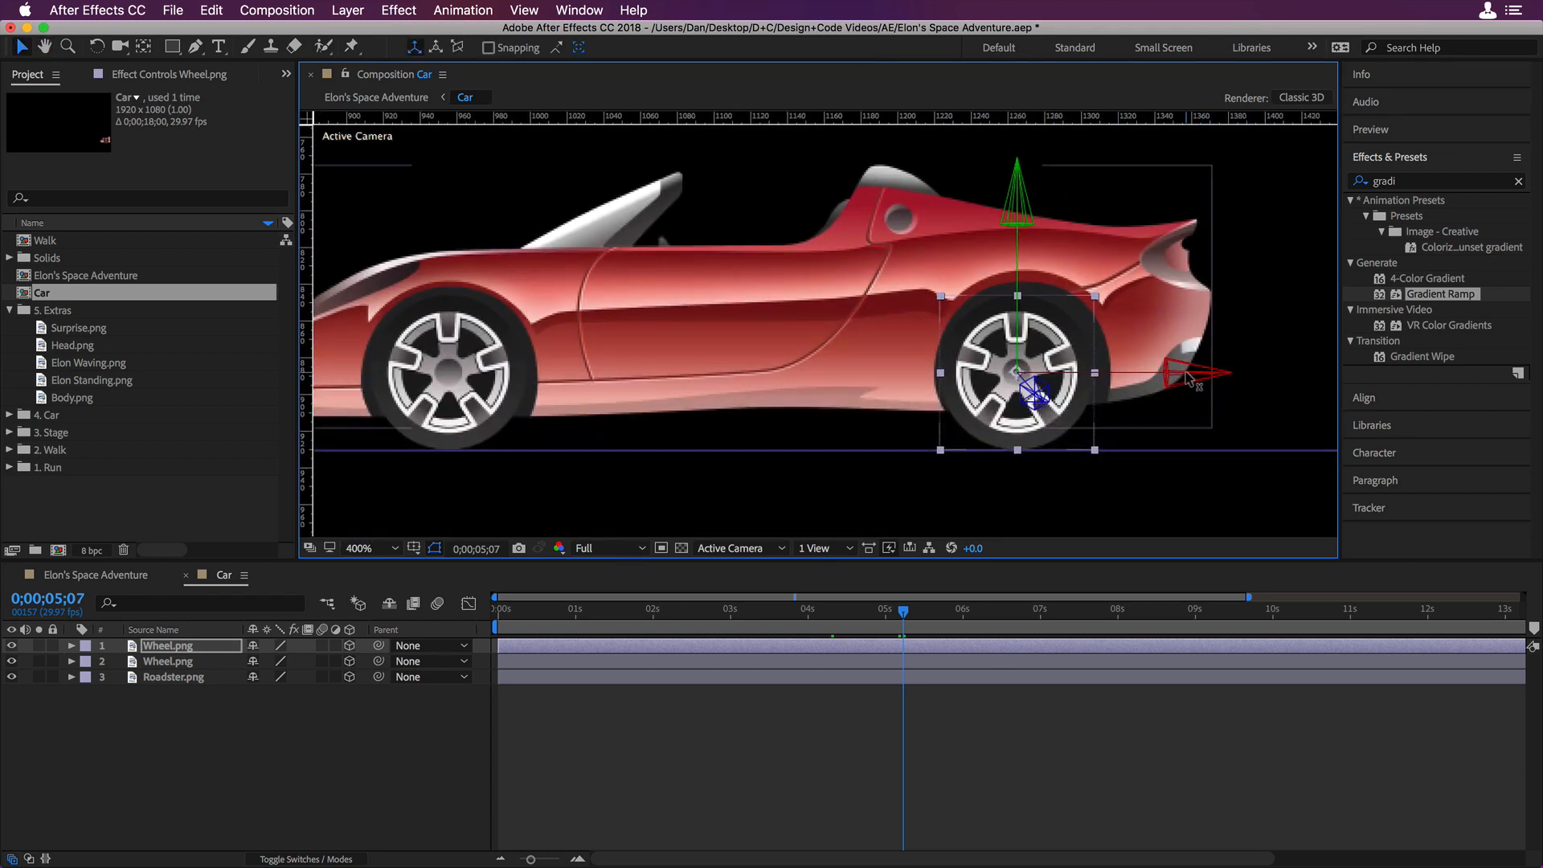
pyautogui.moveTo(1186, 372); pyautogui.dragTo(1195, 372)
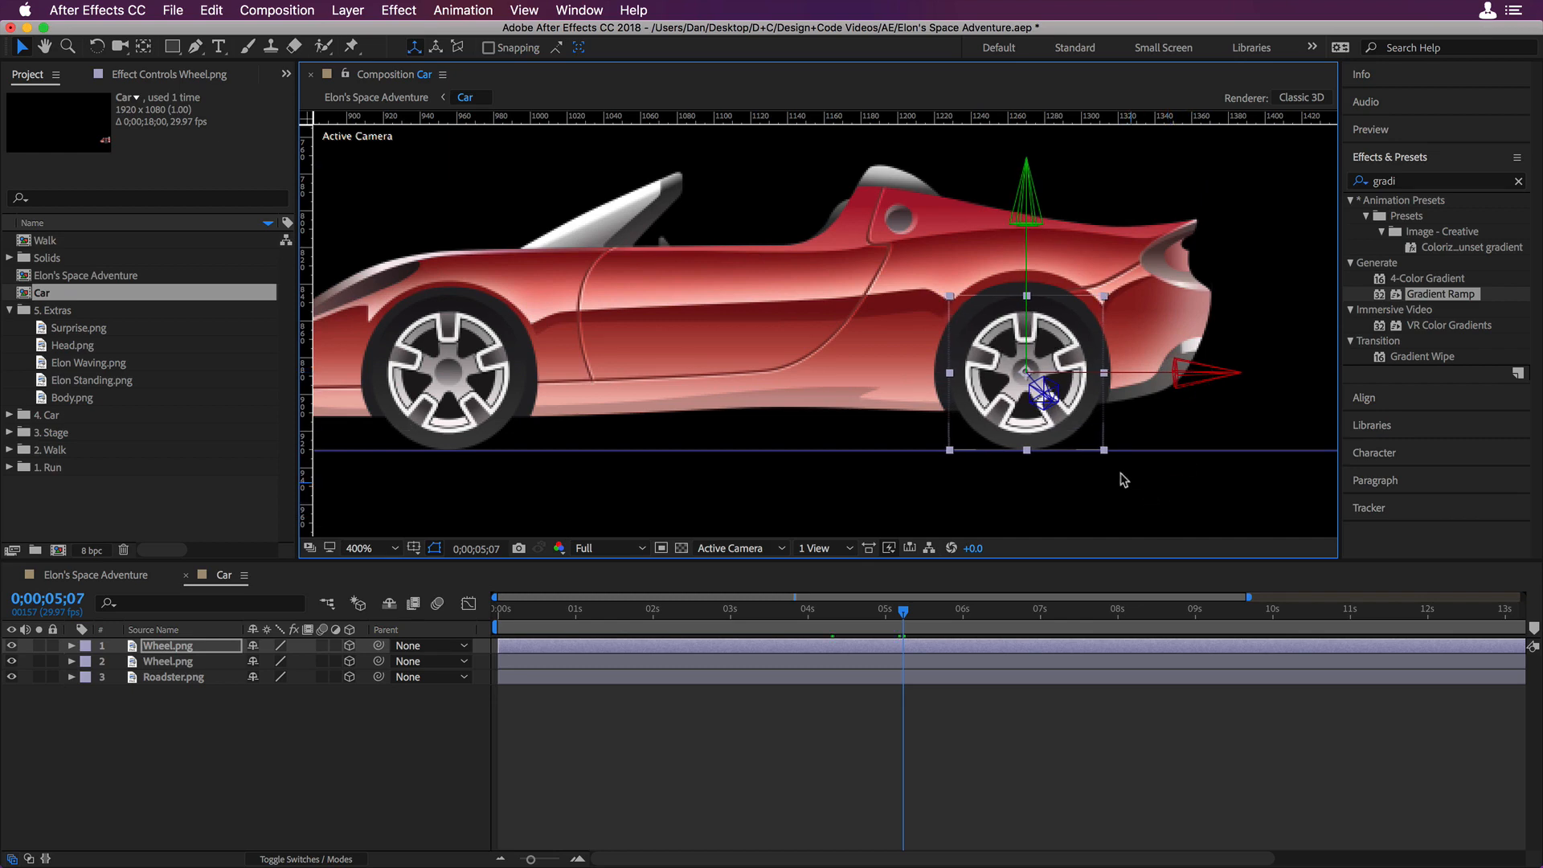
# - Draw a region of interest tightly around the roadster and crop the Car composition to it, about 535 x 172 pixels
pyautogui.scroll(2, 1072, 462)
pyautogui.scroll(-4, 1071, 460)
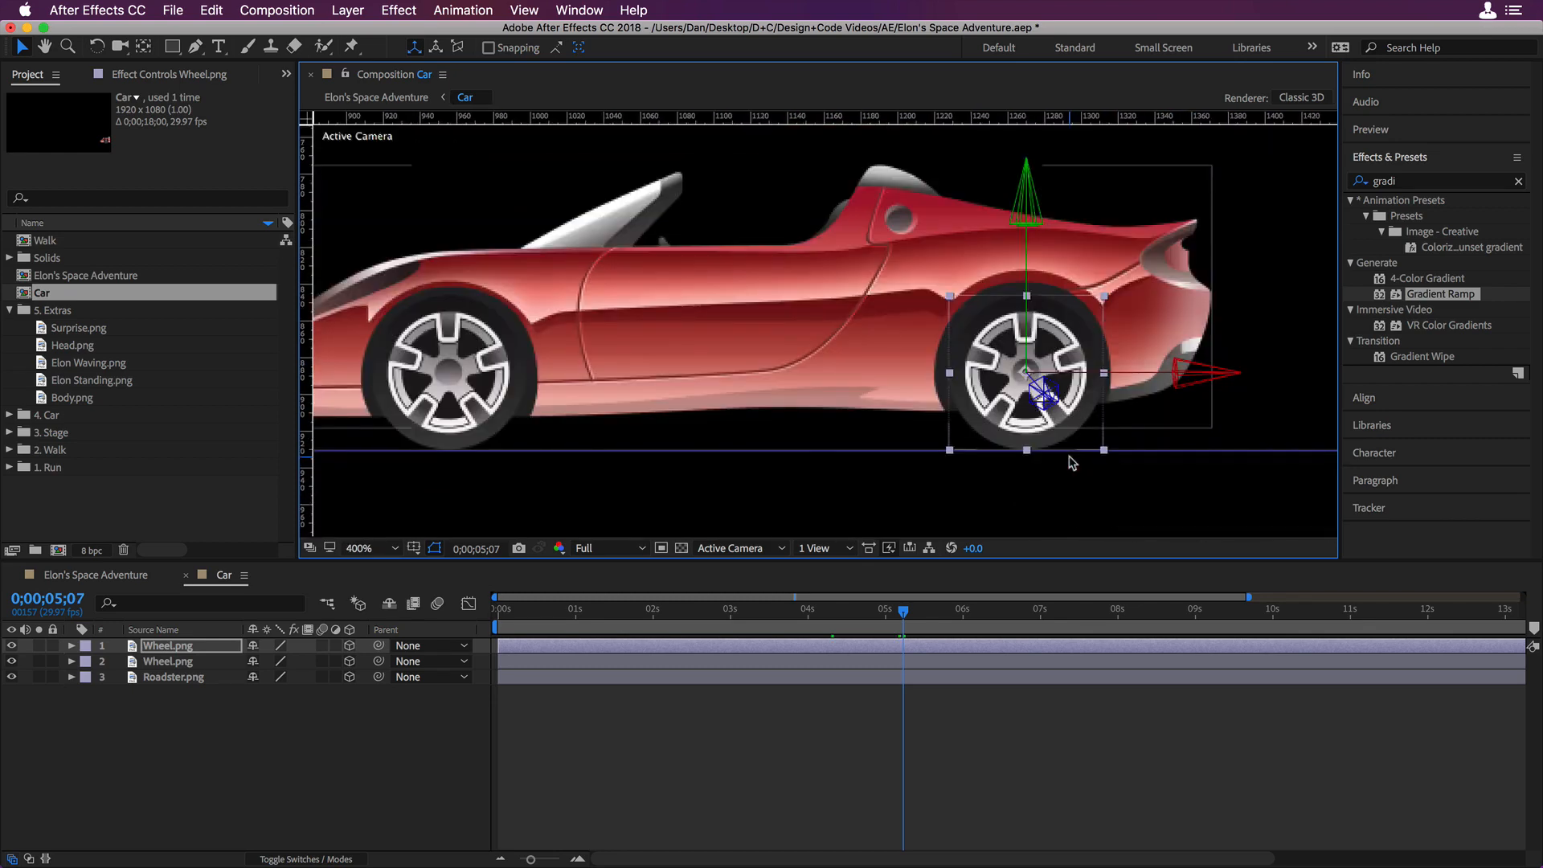
pyautogui.click(899, 448)
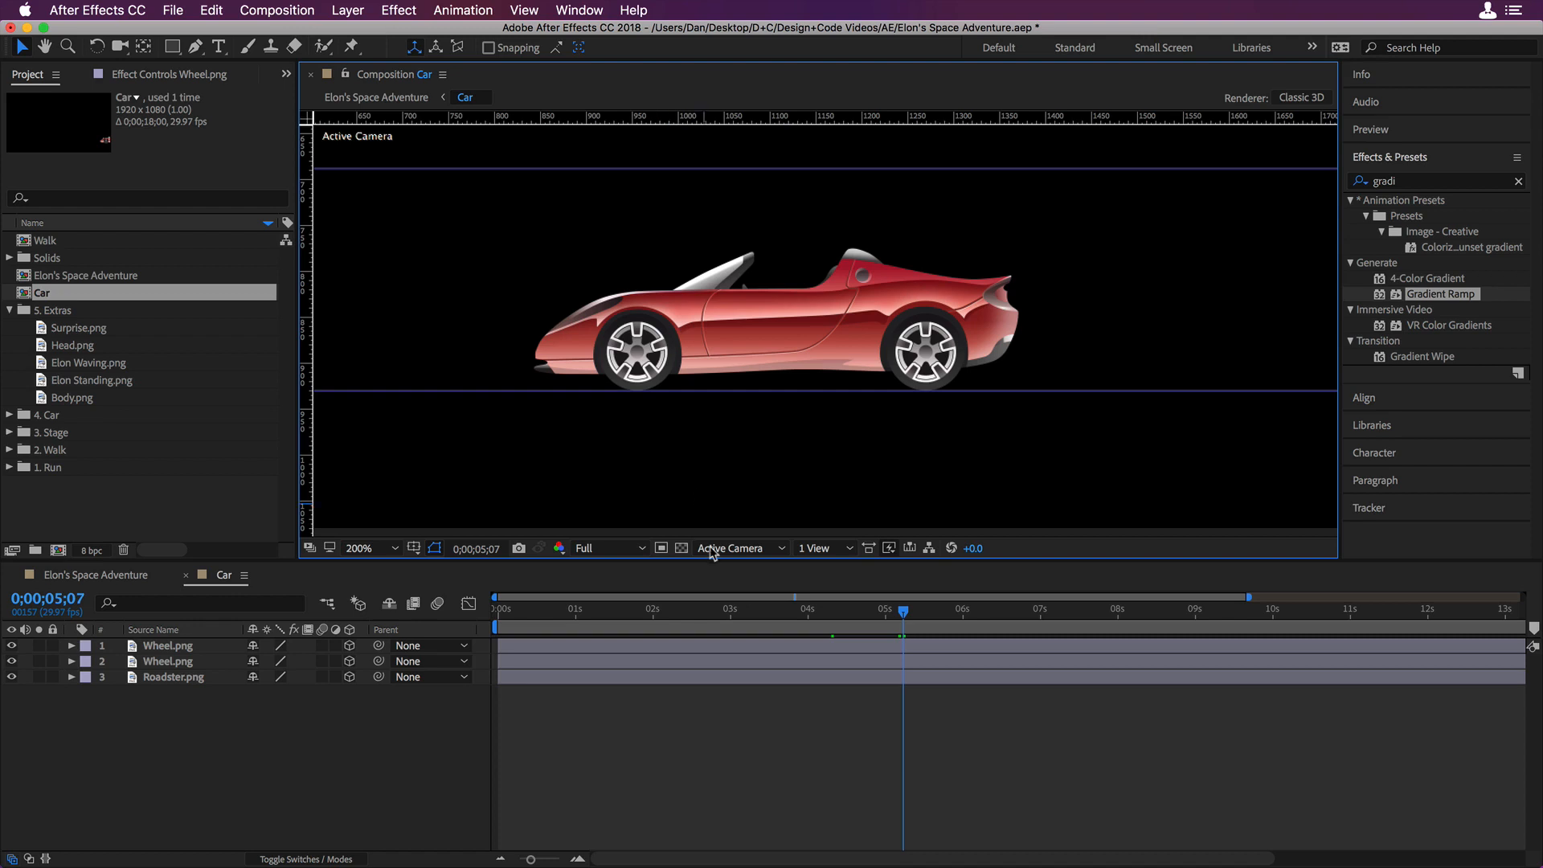
pyautogui.click(661, 550)
pyautogui.moveTo(525, 221); pyautogui.dragTo(1023, 393)
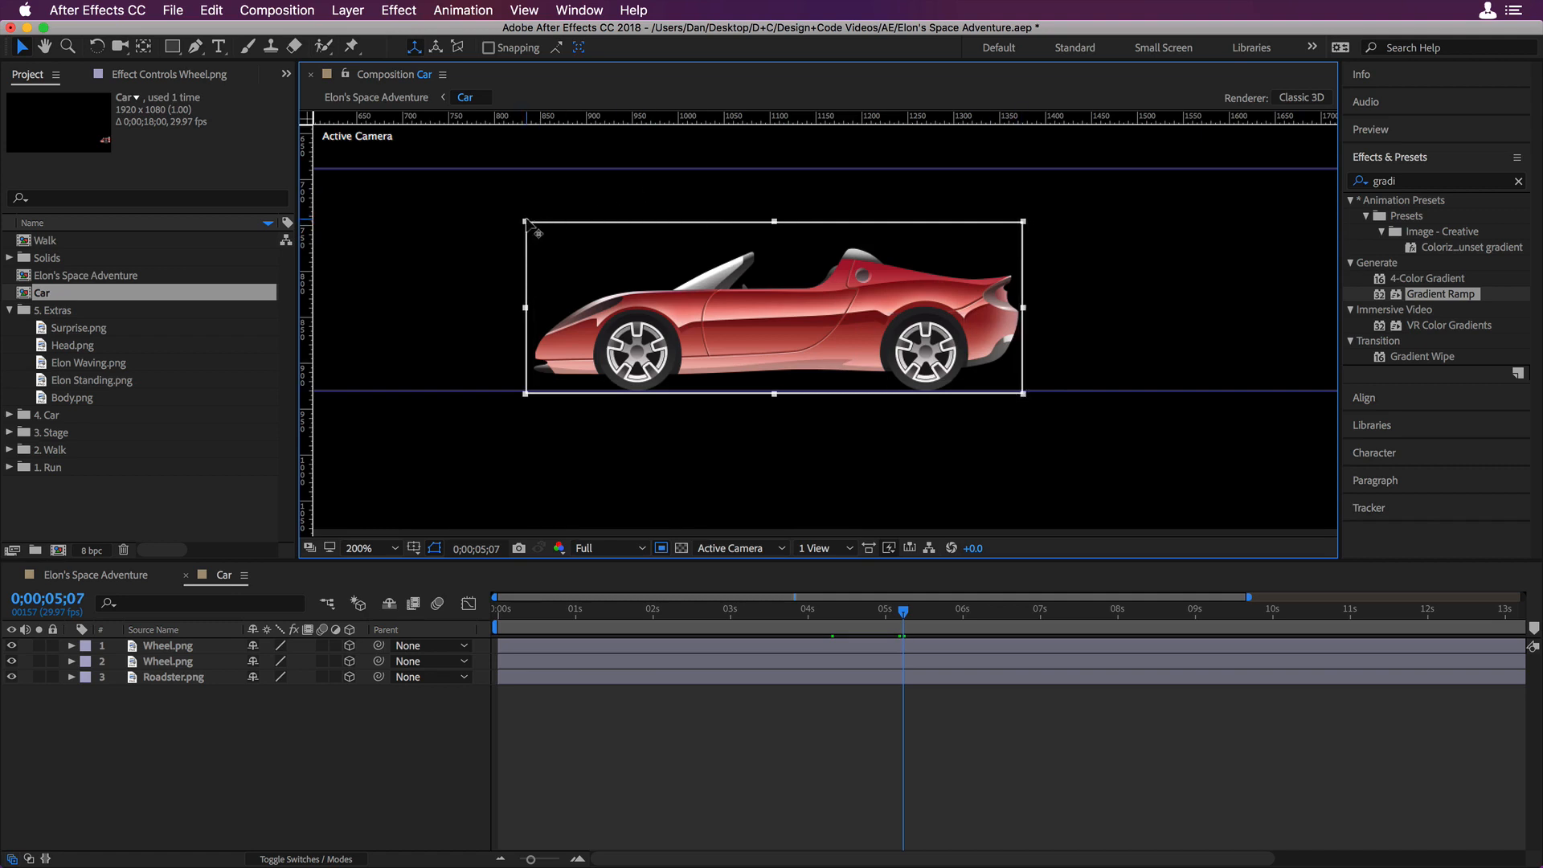
pyautogui.moveTo(527, 222); pyautogui.dragTo(526, 220)
pyautogui.moveTo(772, 219); pyautogui.dragTo(772, 230)
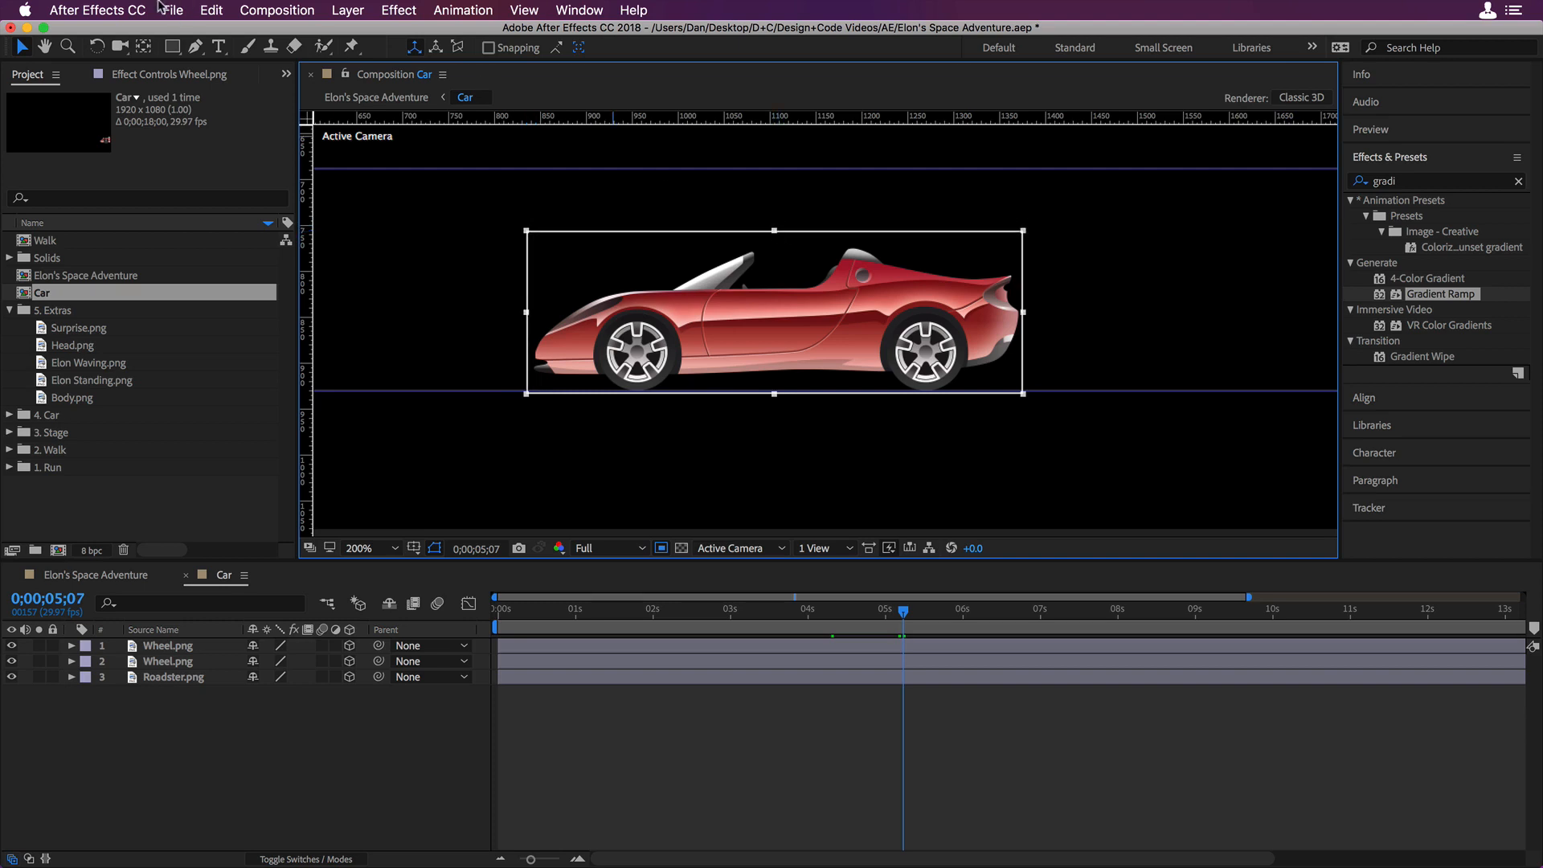
pyautogui.click(274, 11)
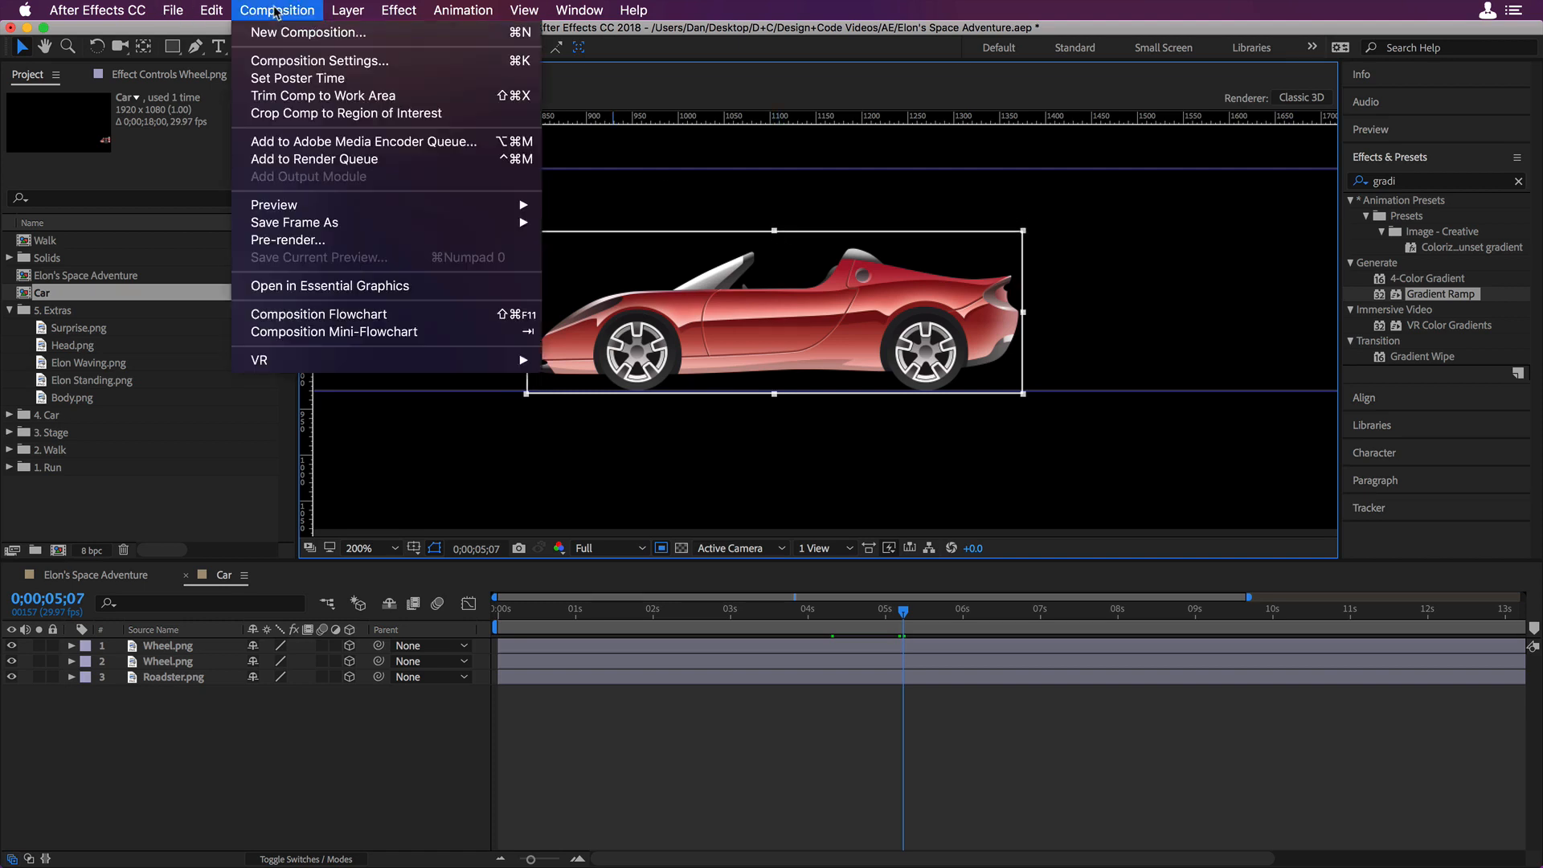
pyautogui.click(329, 113)
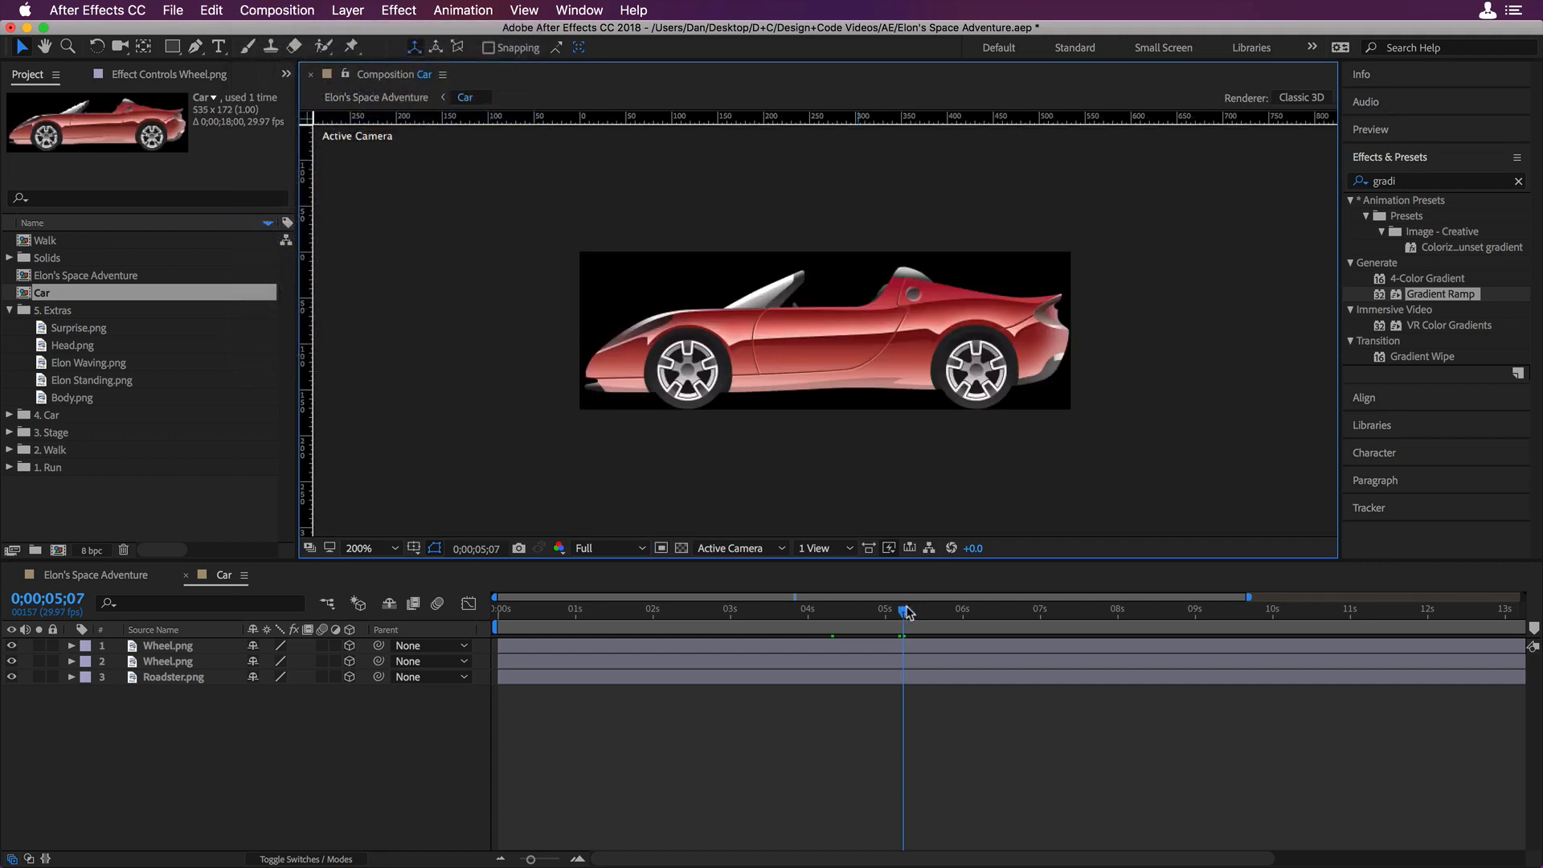
# - In the Elon's Space Adventure composition, move the Car layer down to the ground beside the astronaut, partly beyond the frame's right edge
pyautogui.click(116, 576)
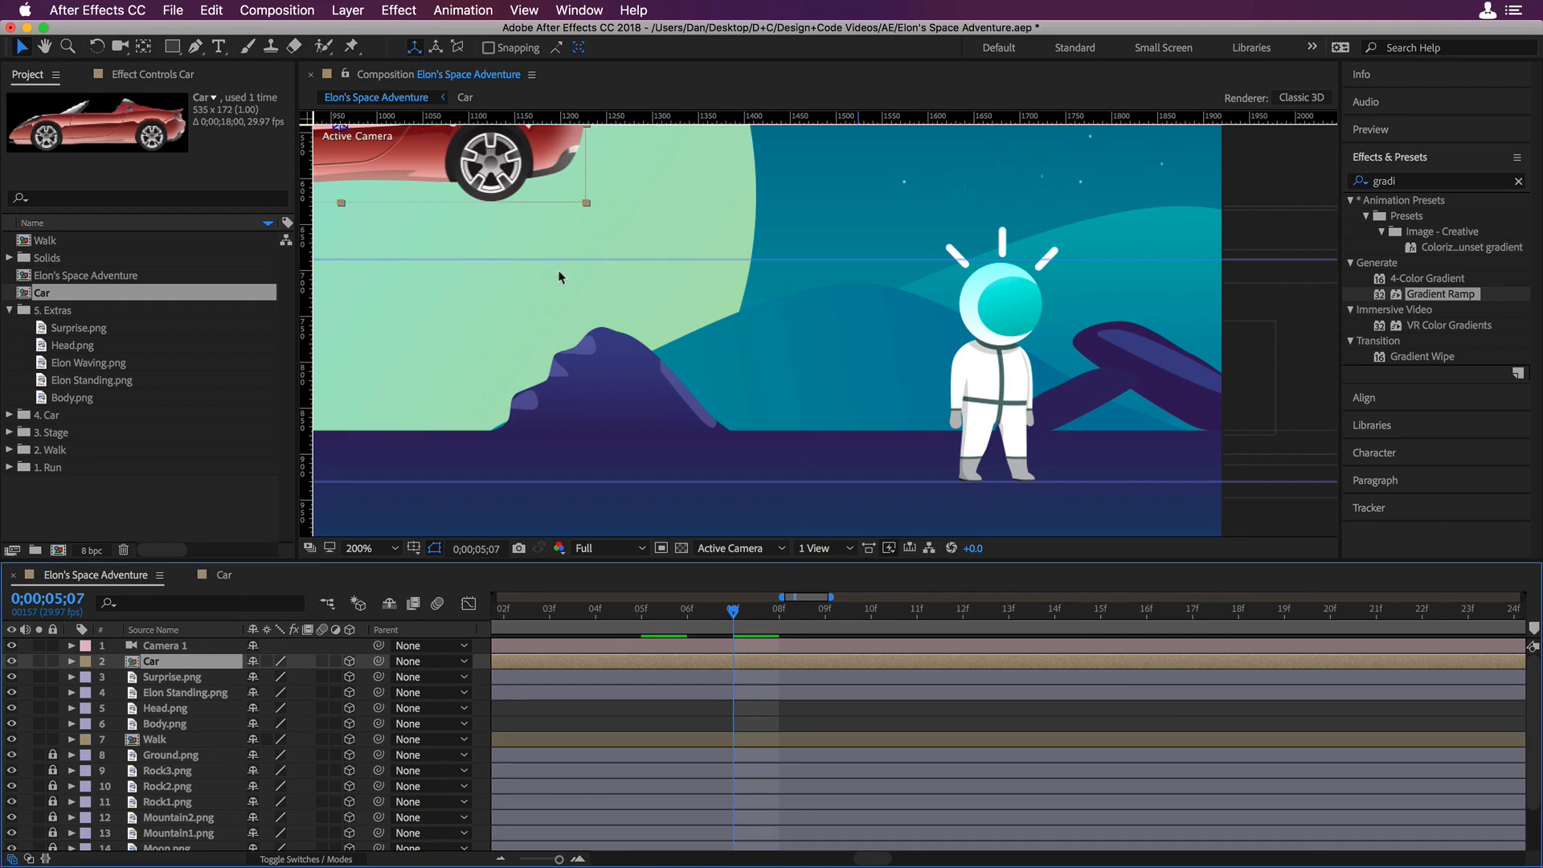
pyautogui.press(',')
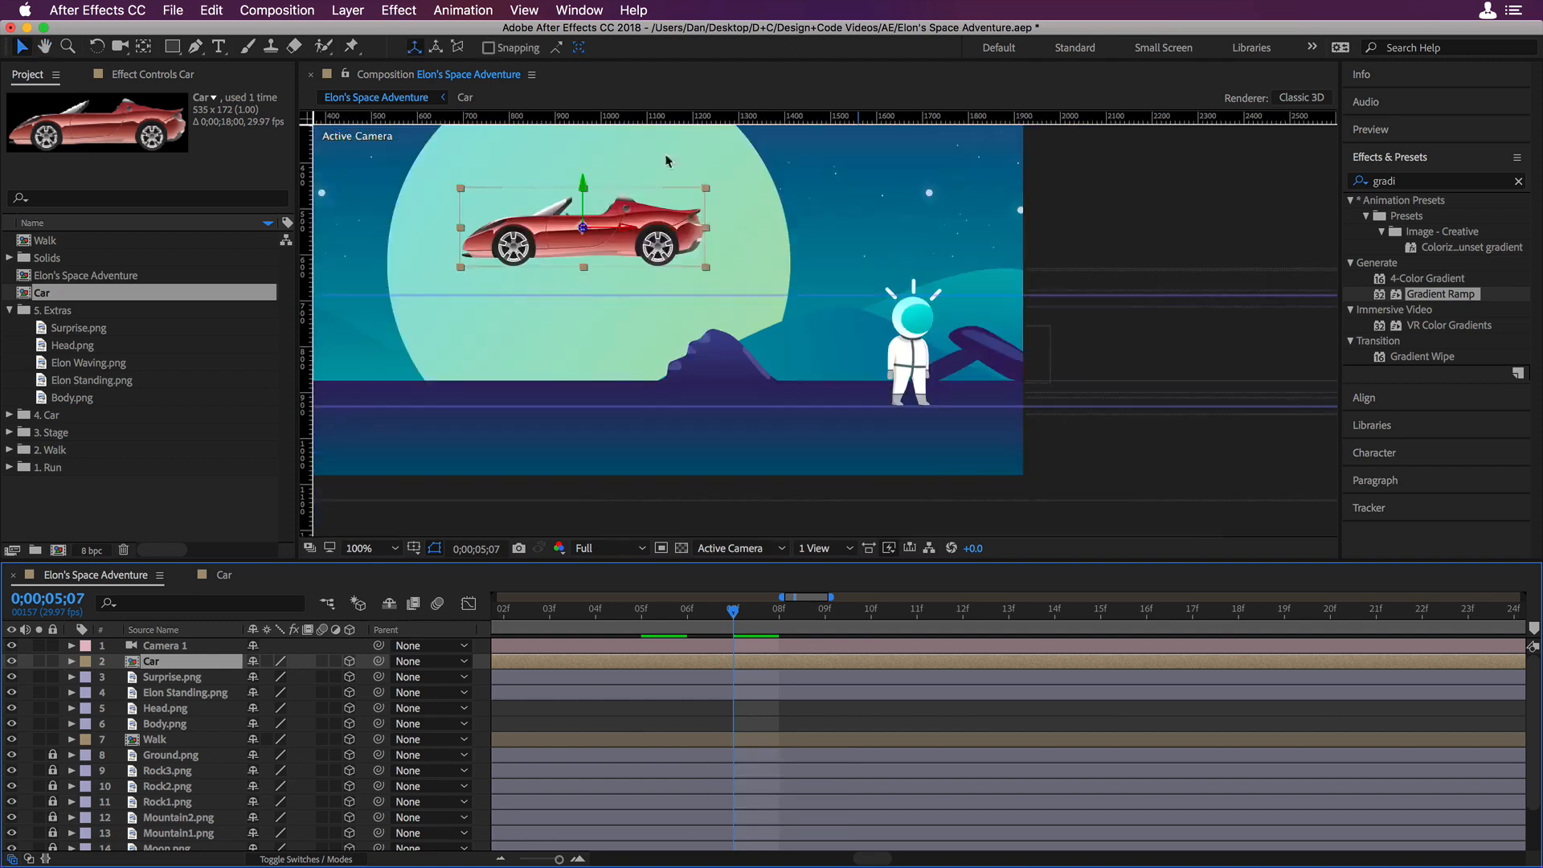
pyautogui.moveTo(644, 241); pyautogui.dragTo(1029, 382)
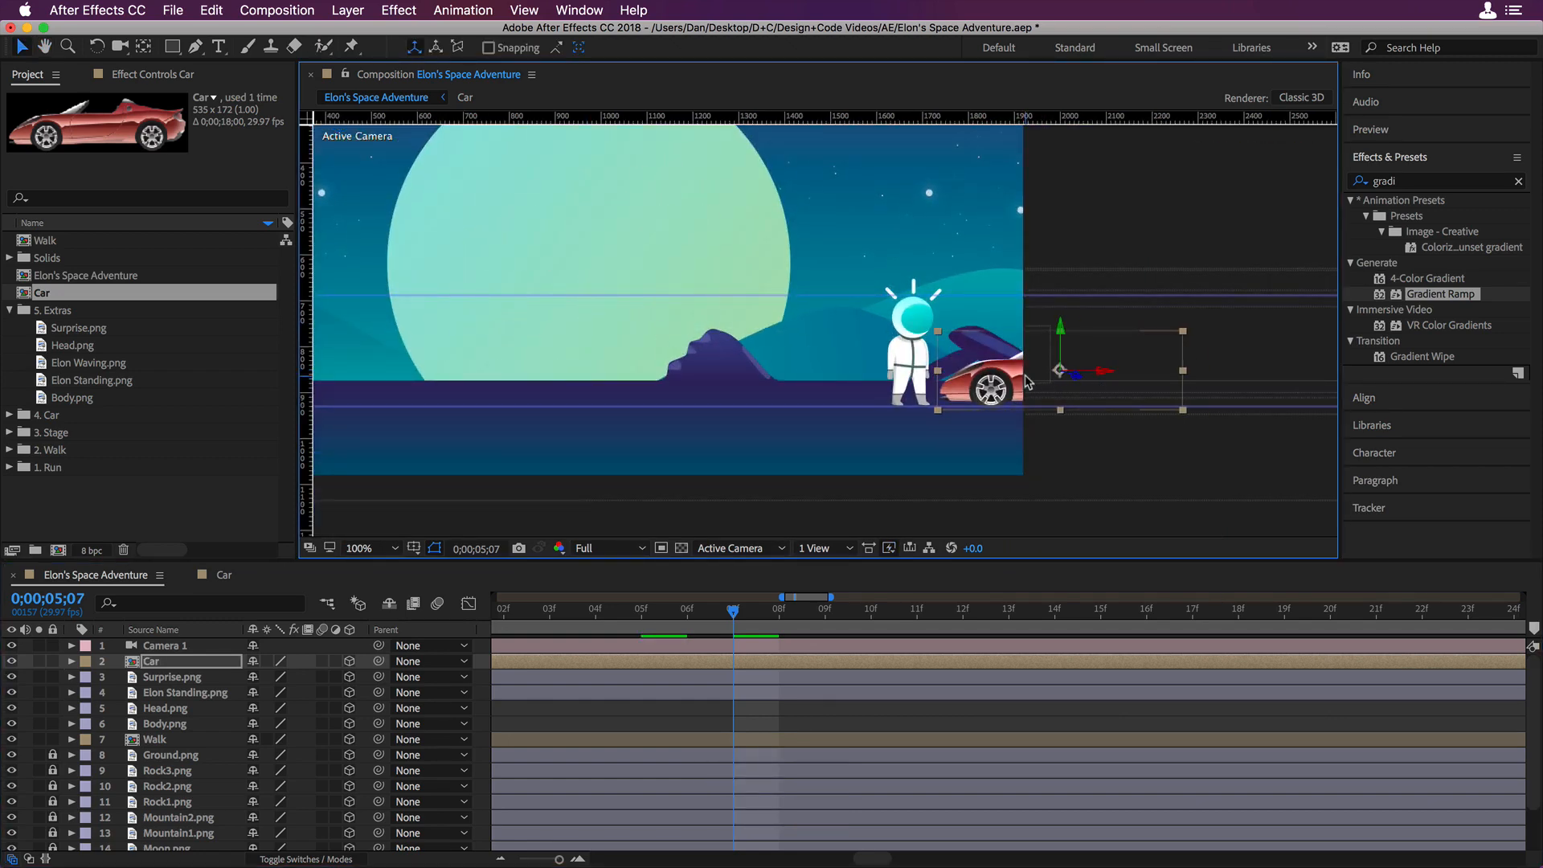
# - Raise the Car layer slightly along the Y axis so its wheels rest on the lower ground guide, and deselect it
pyautogui.scroll(2, 1025, 375)
pyautogui.scroll(-1, 1026, 375)
pyautogui.press('space')
pyautogui.moveTo(1103, 402); pyautogui.dragTo(848, 328)
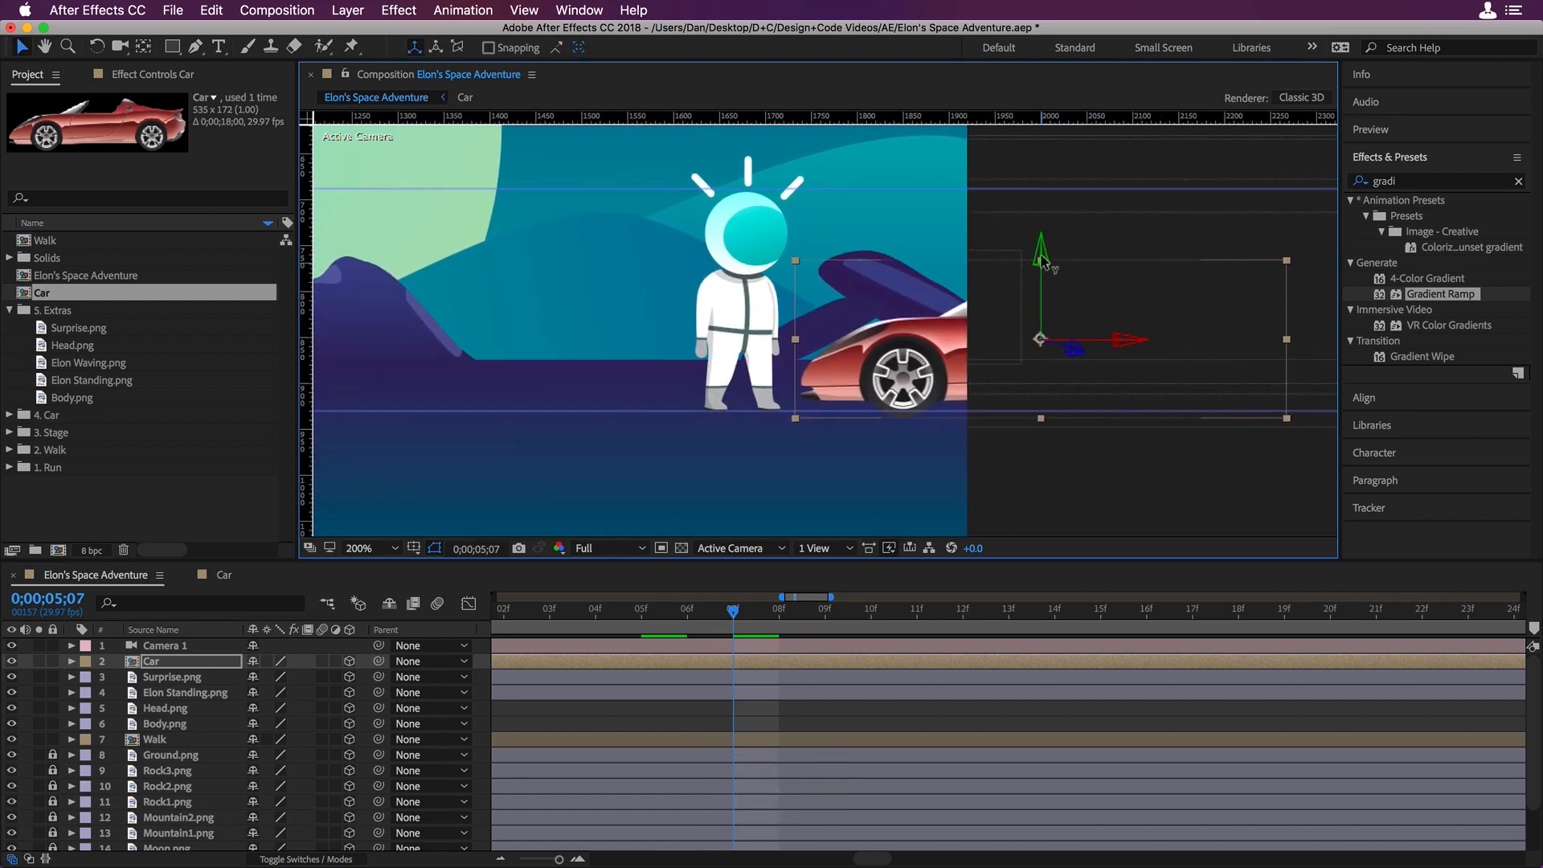
pyautogui.moveTo(1043, 261); pyautogui.dragTo(1043, 264)
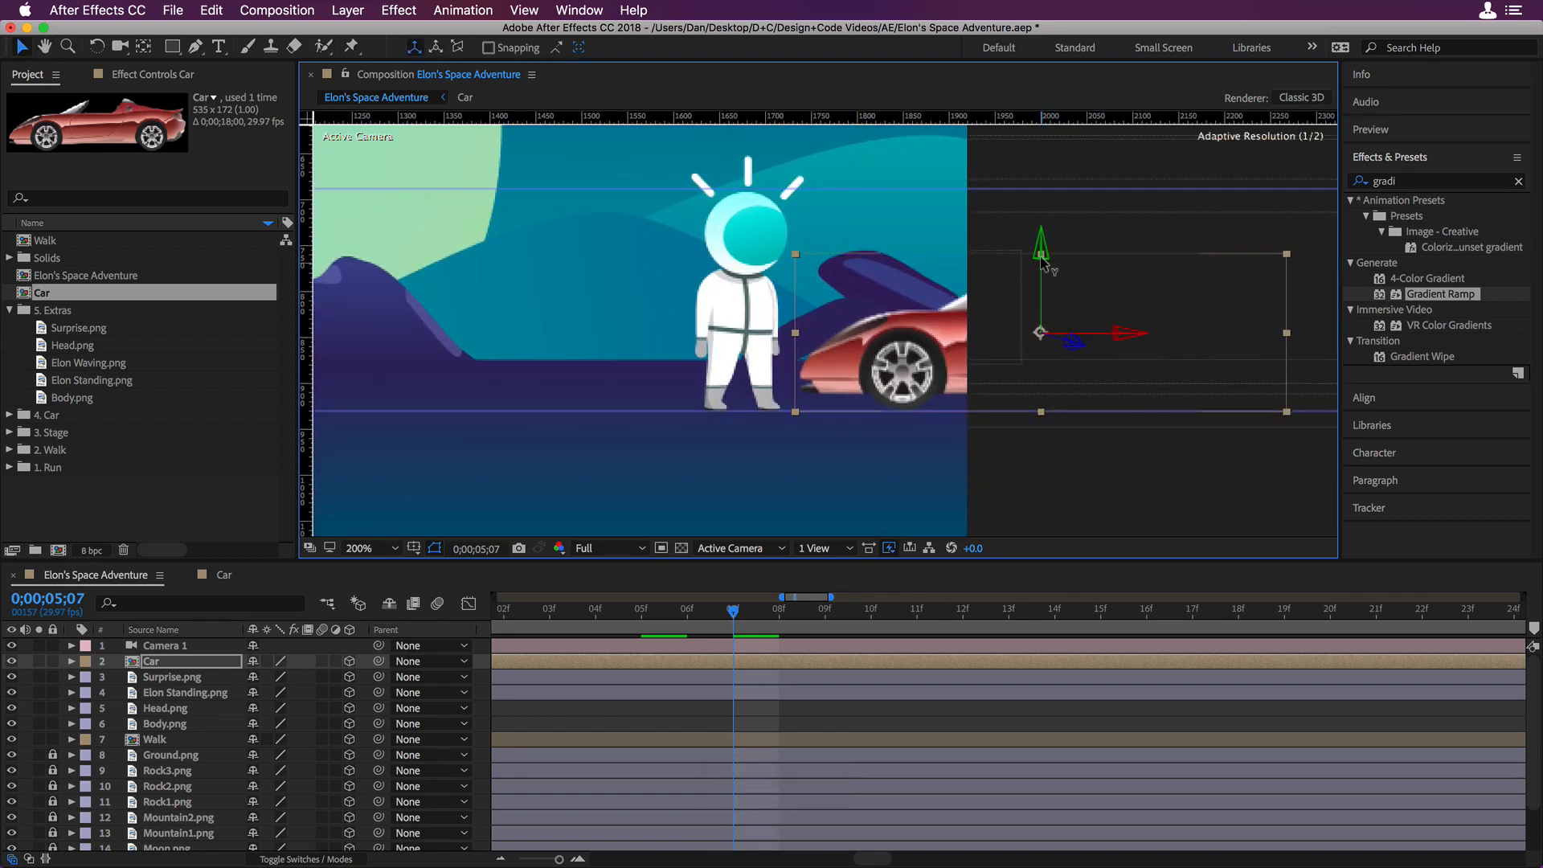
pyautogui.click(1074, 408)
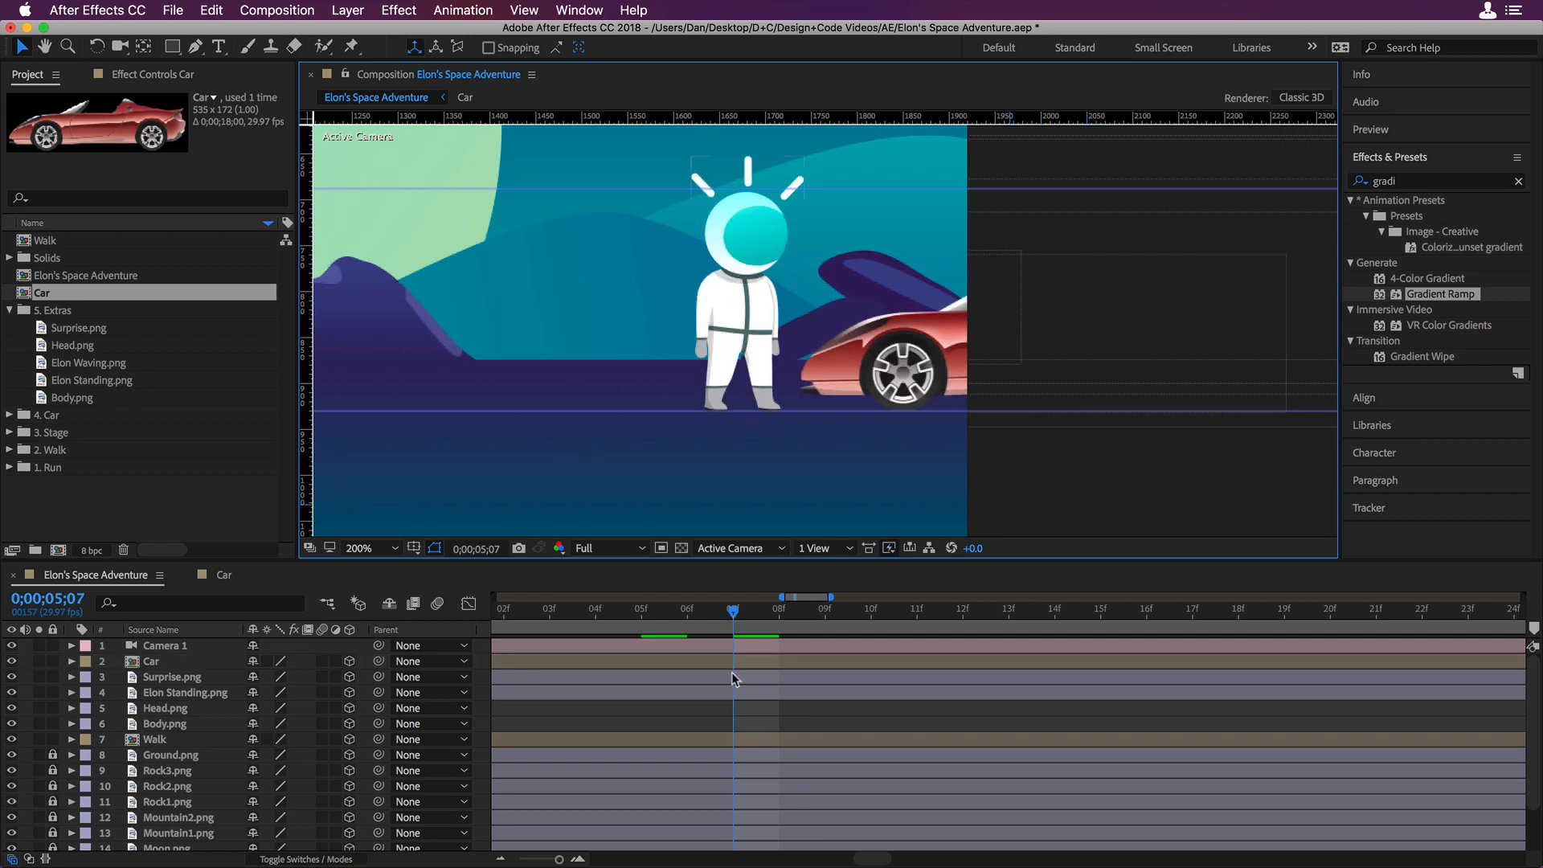
# - Fit the whole scene in view and preview the animation from the first frame to about 0;00;07;09
pyautogui.press('Home')
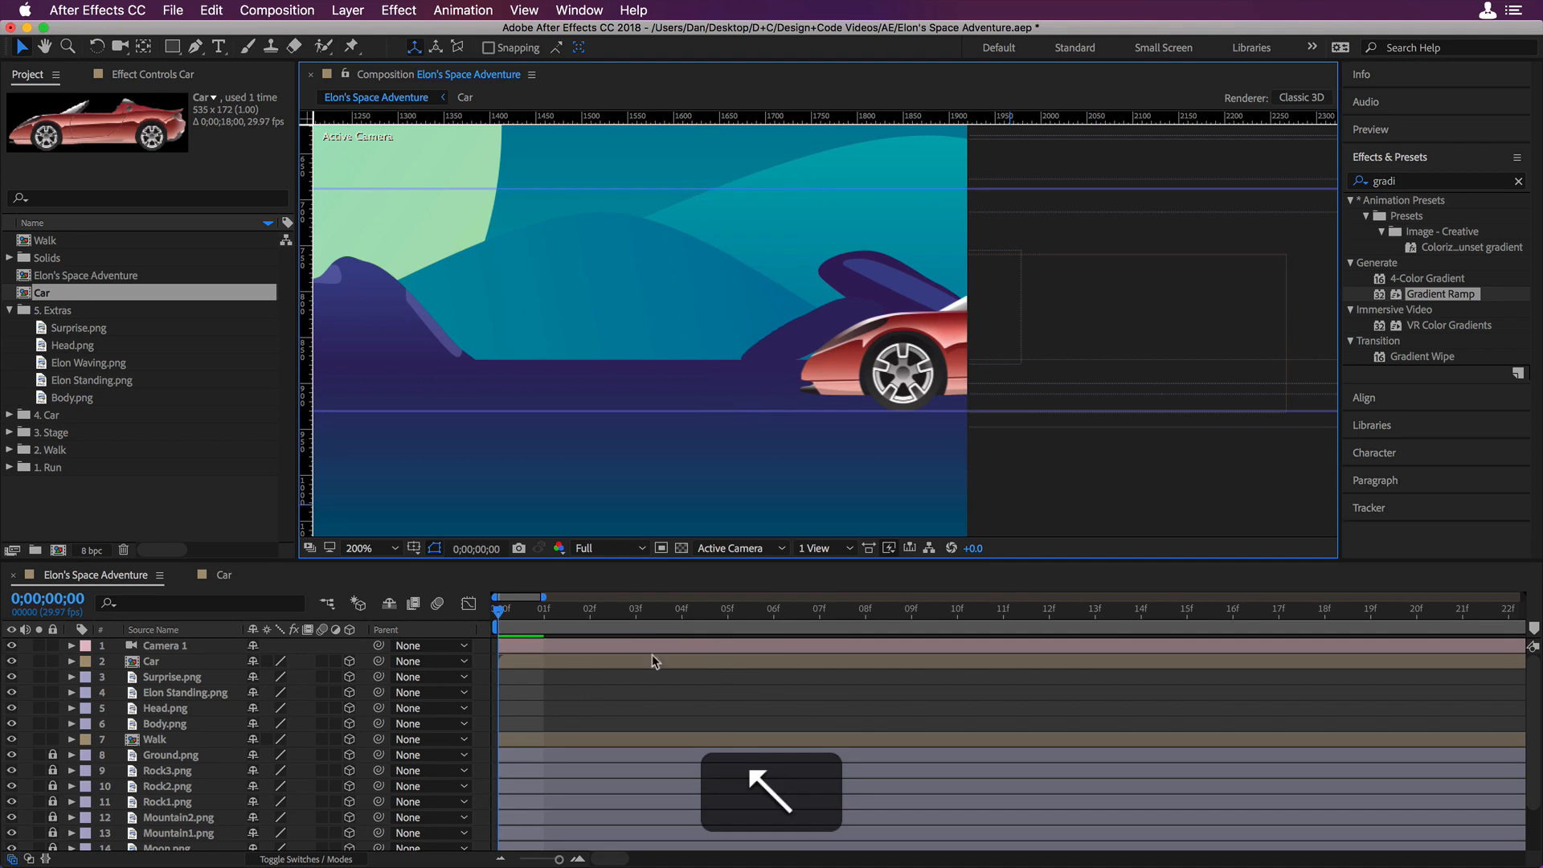
pyautogui.click(378, 549)
pyautogui.click(392, 565)
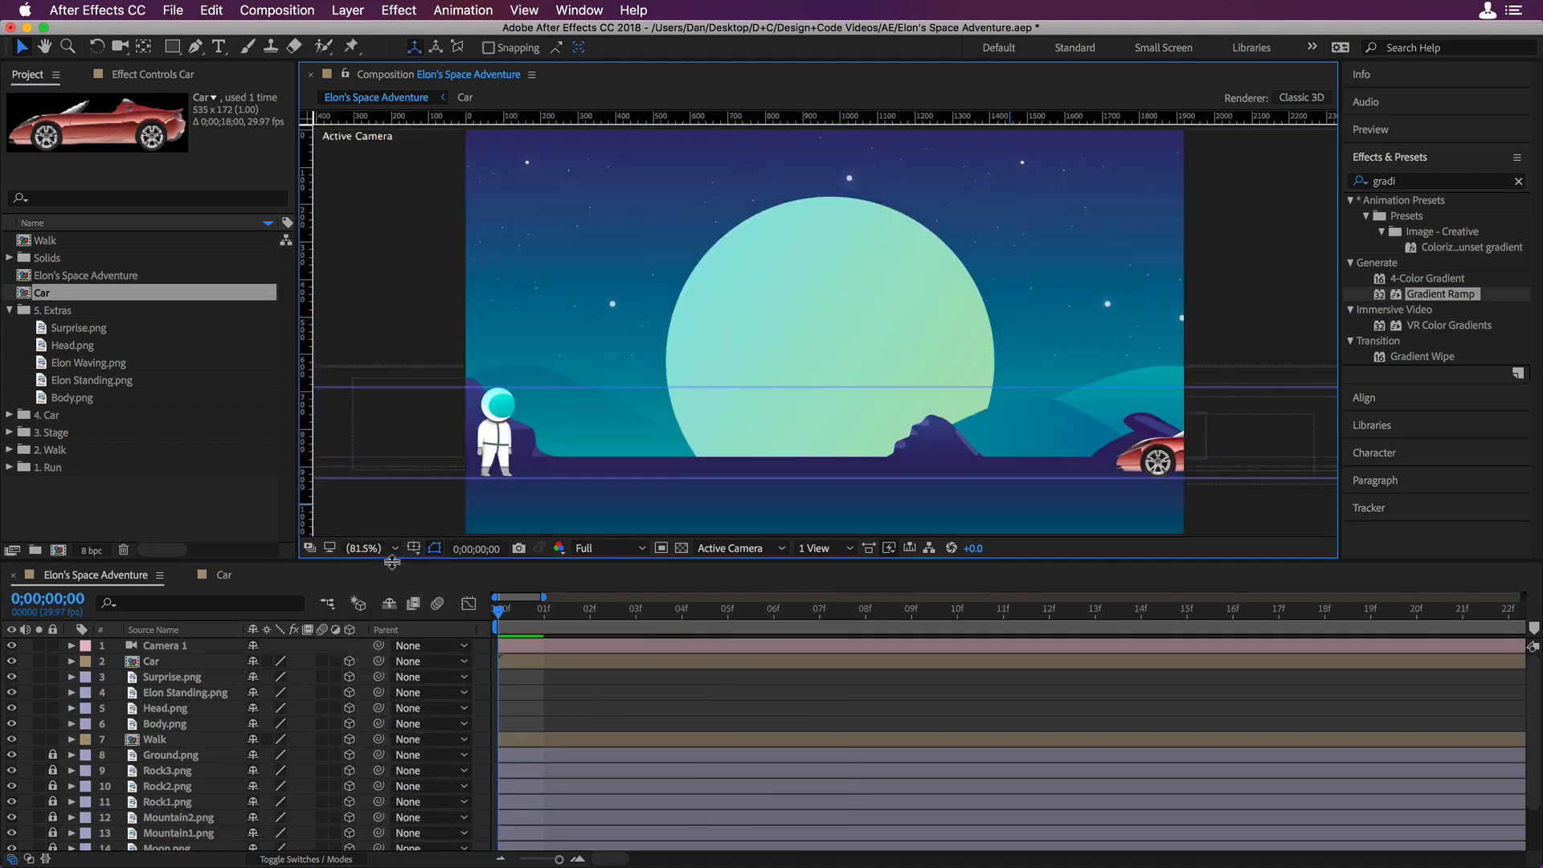
pyautogui.press('space')
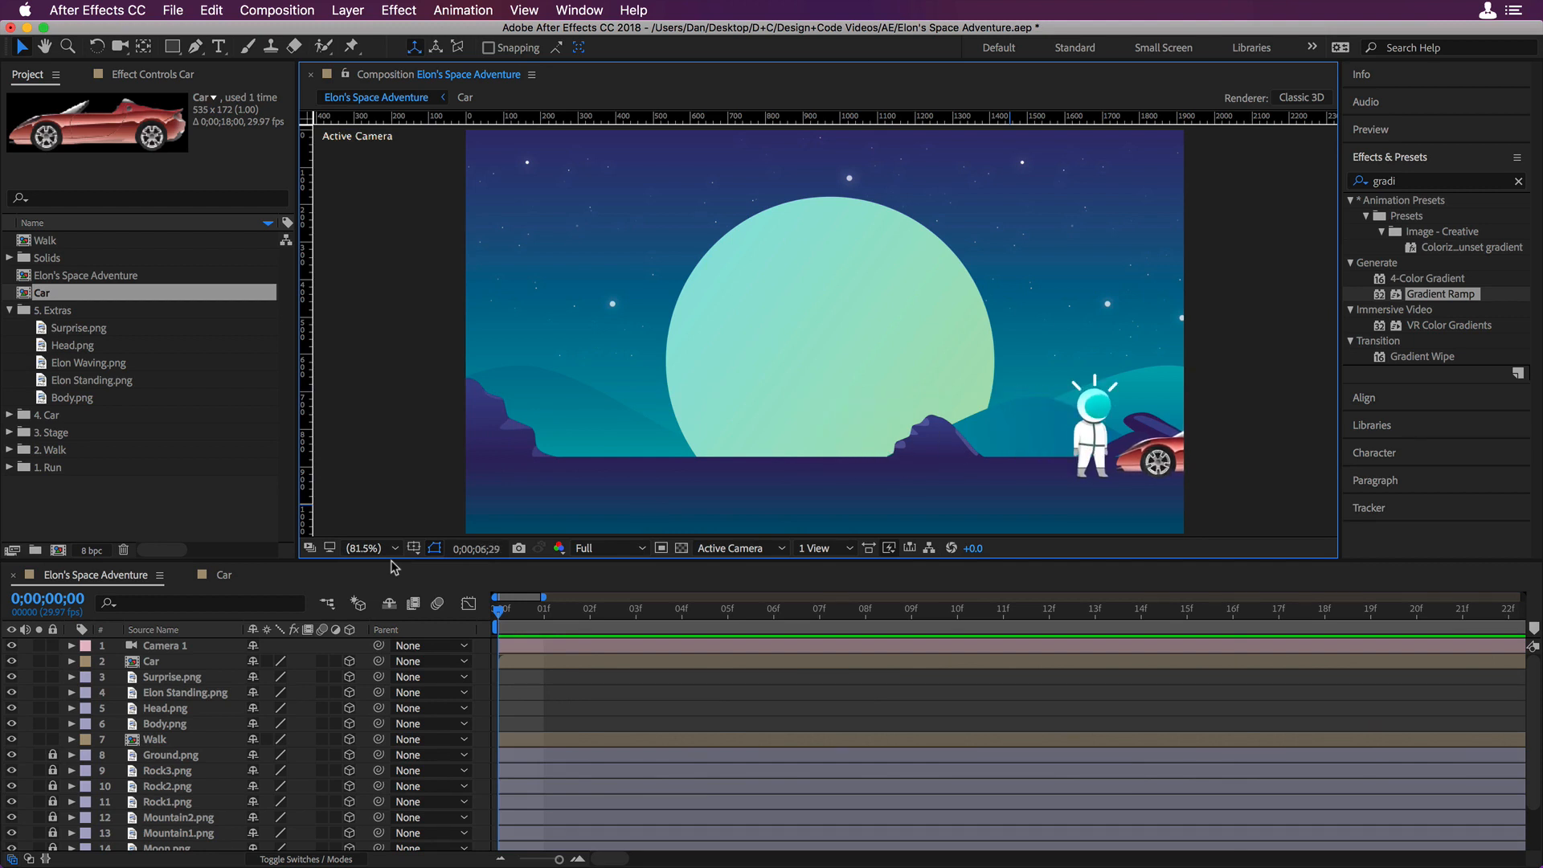
pyautogui.press('space')
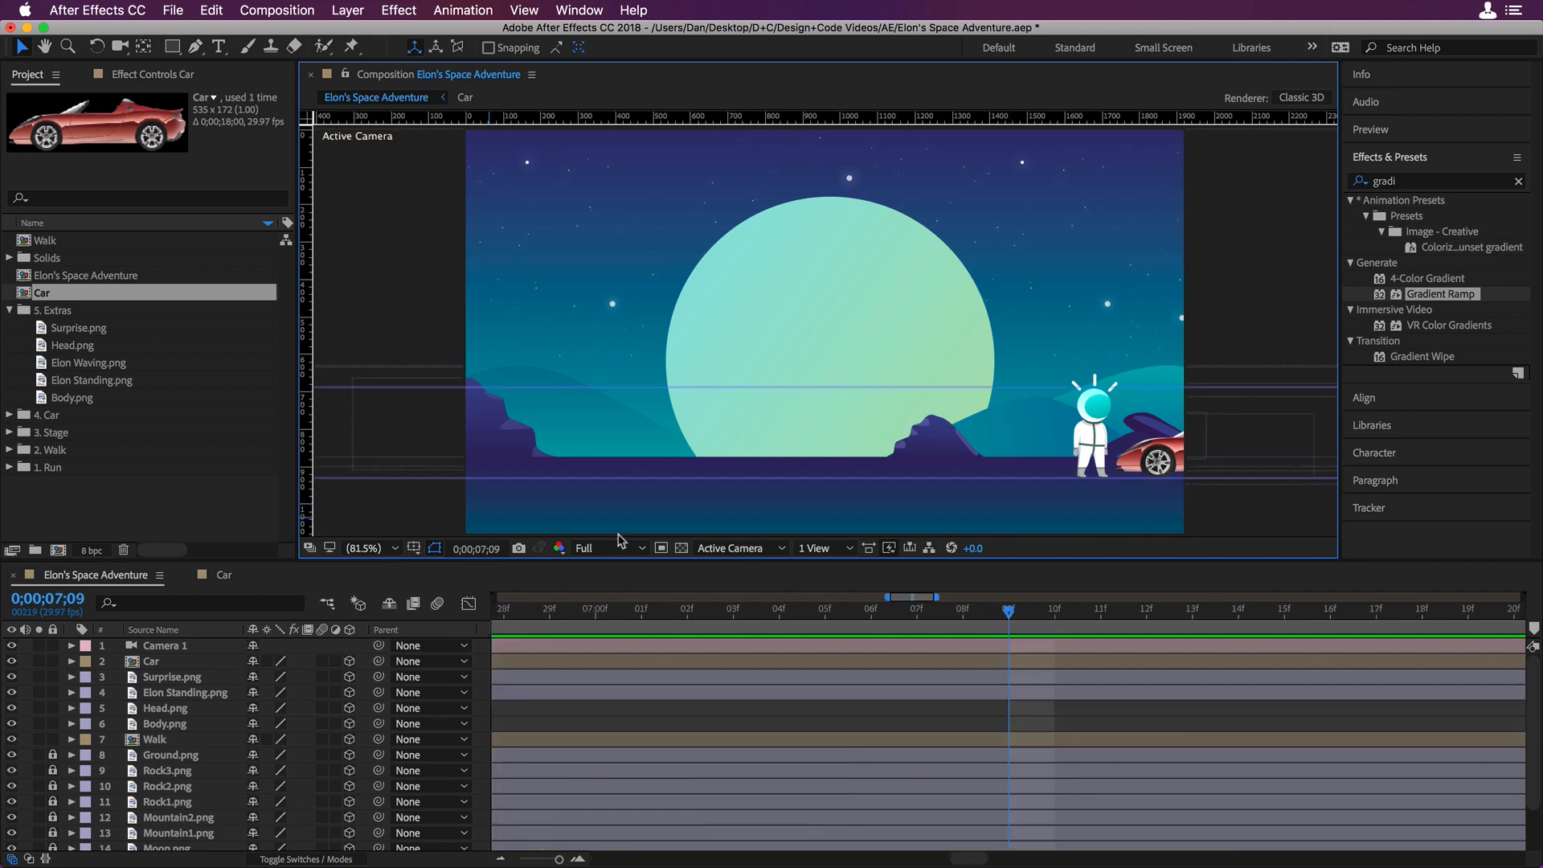